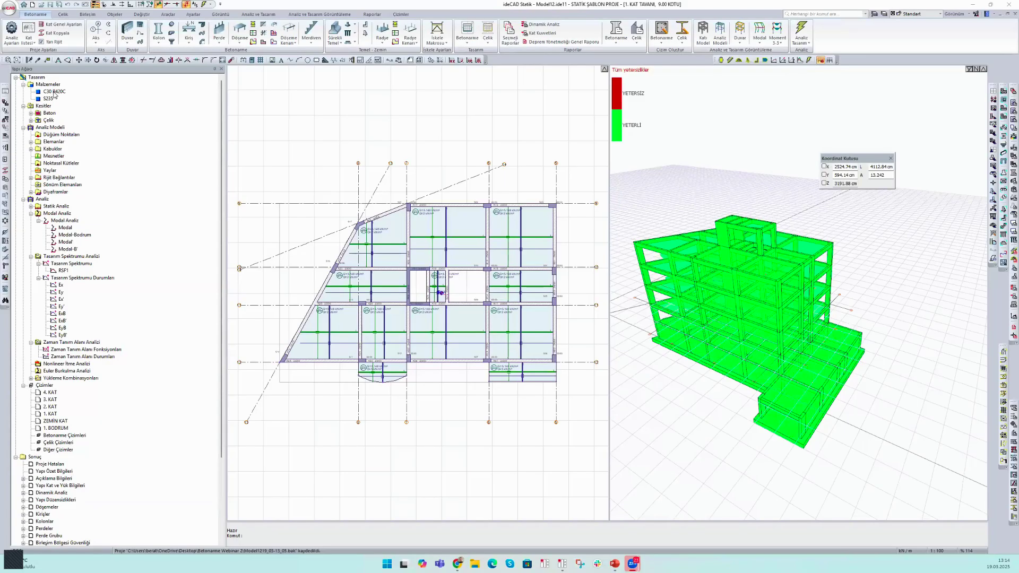
# Set the concrete characteristic compressive strength of the C30 B420C material to C7.
pyautogui.doubleClick(53, 92)
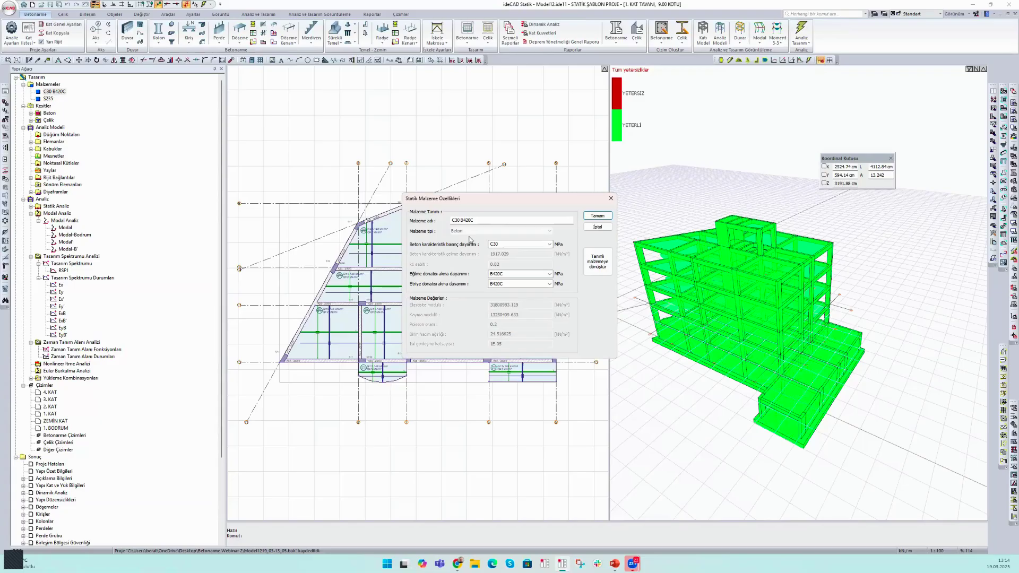
pyautogui.click(549, 245)
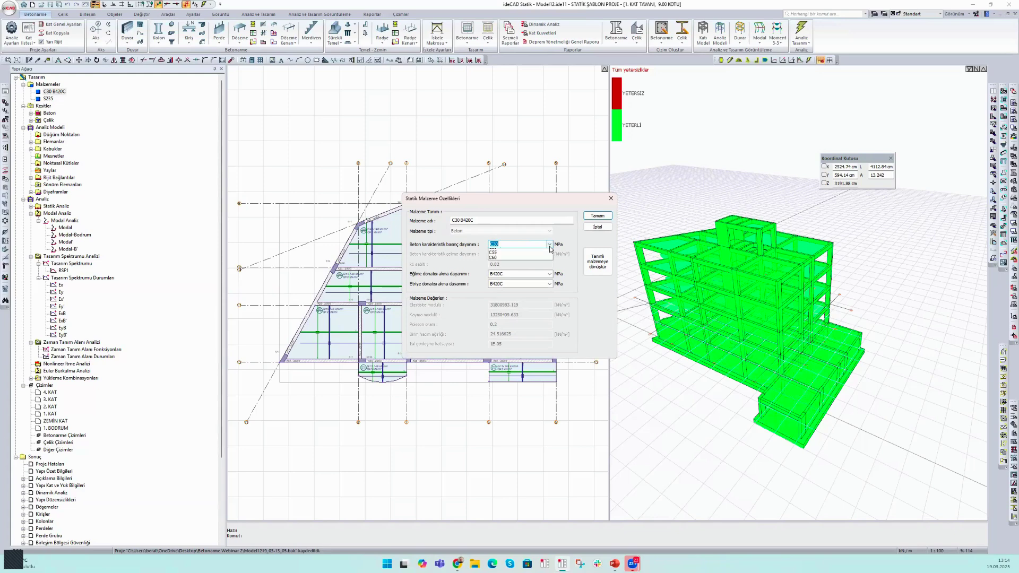
pyautogui.click(503, 244)
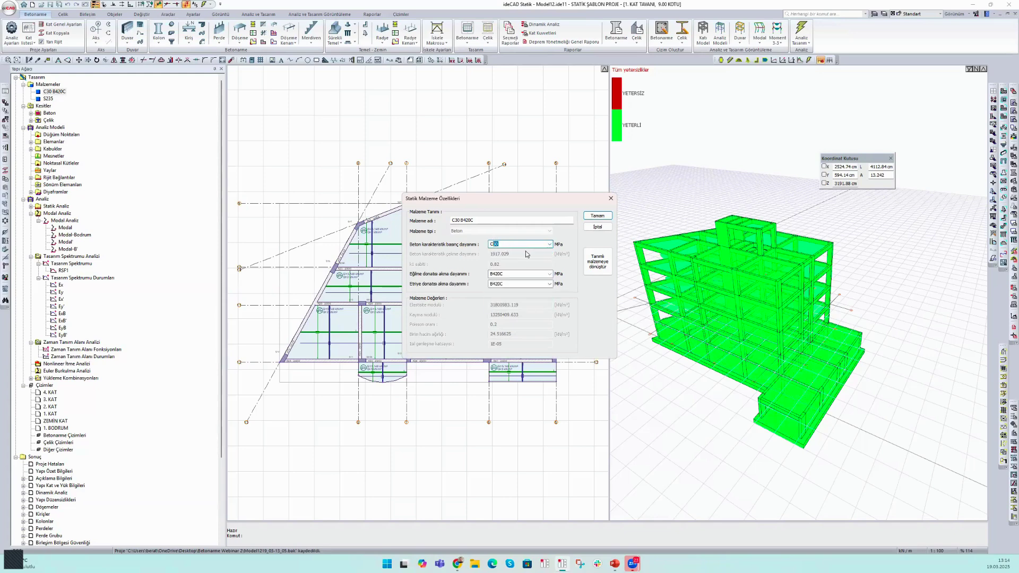
pyautogui.write('C7')
# Set both the bending and stirrup reinforcement yield strengths of the concrete material to S220 and accept the properties.
pyautogui.click(550, 275)
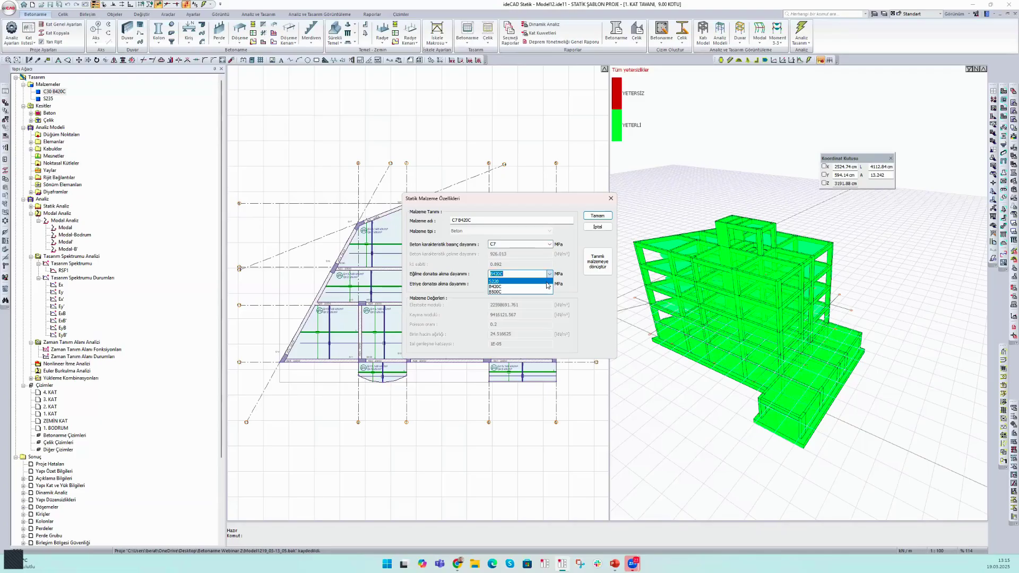
pyautogui.click(548, 282)
pyautogui.click(550, 285)
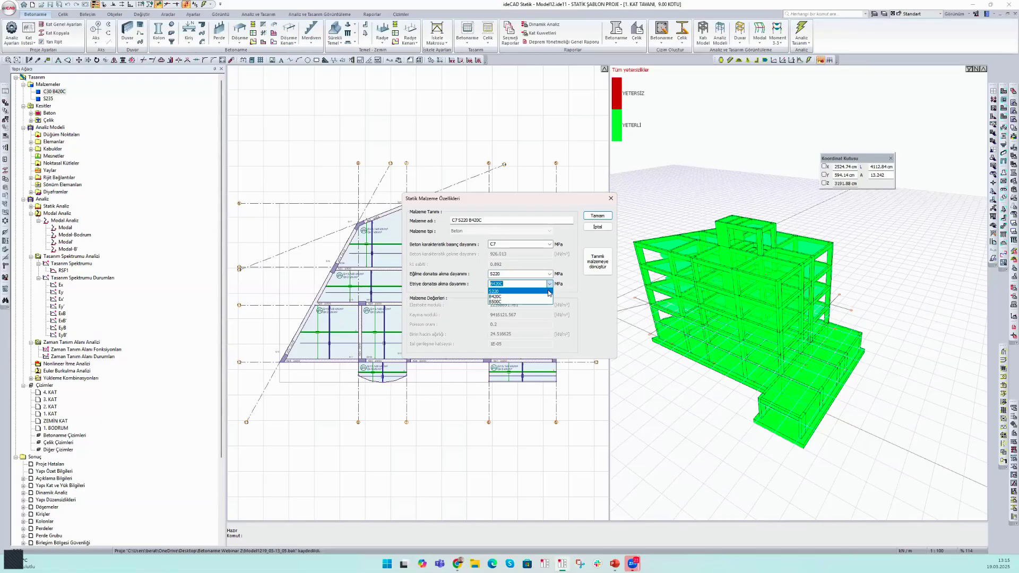
pyautogui.click(548, 291)
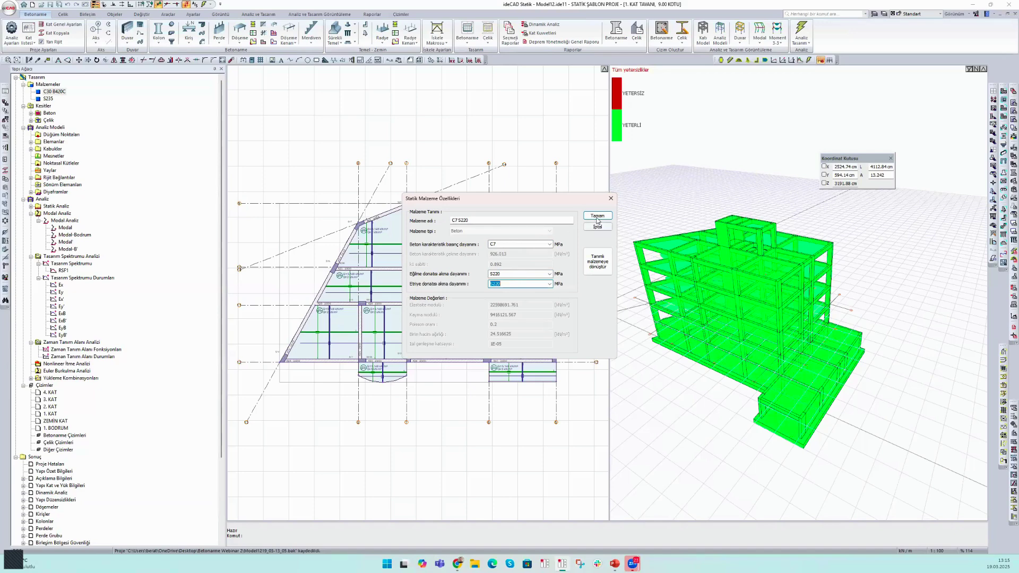
pyautogui.click(597, 216)
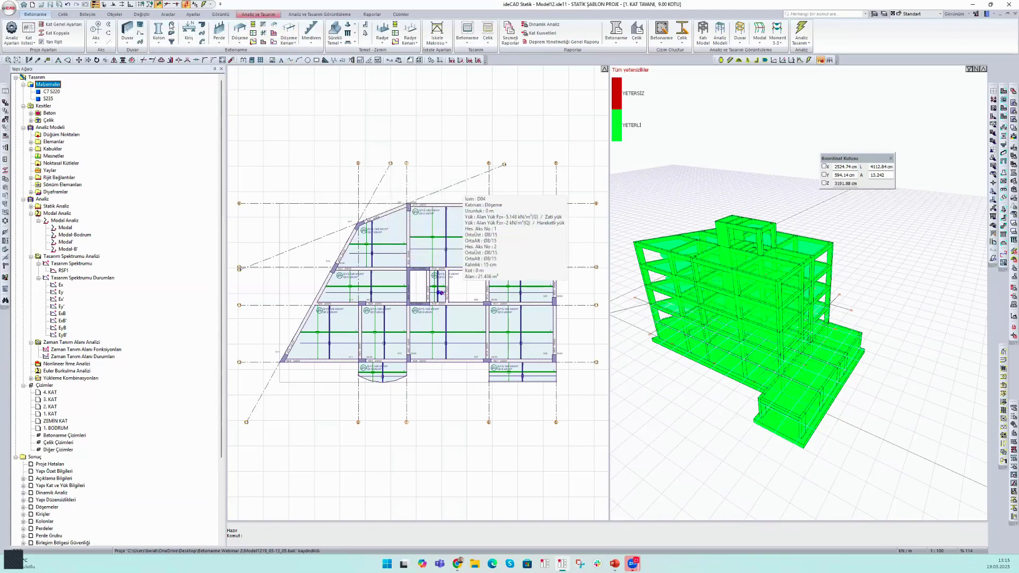
# Try the defined beam and column reinforcement ratio options in the analysis settings for strengthening, then discard them.
pyautogui.click(189, 33)
pyautogui.click(16, 33)
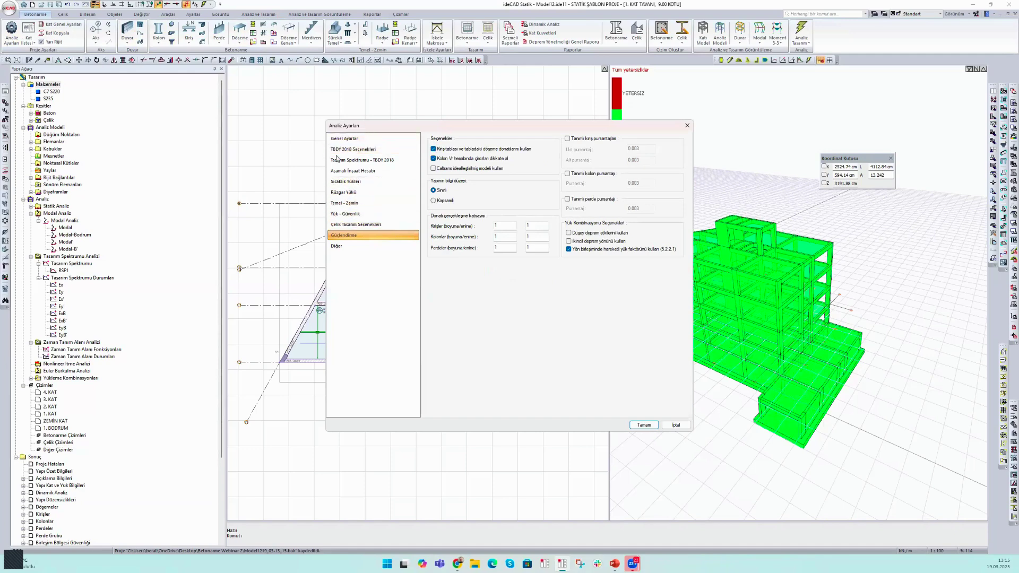
pyautogui.moveTo(366, 127); pyautogui.dragTo(328, 132)
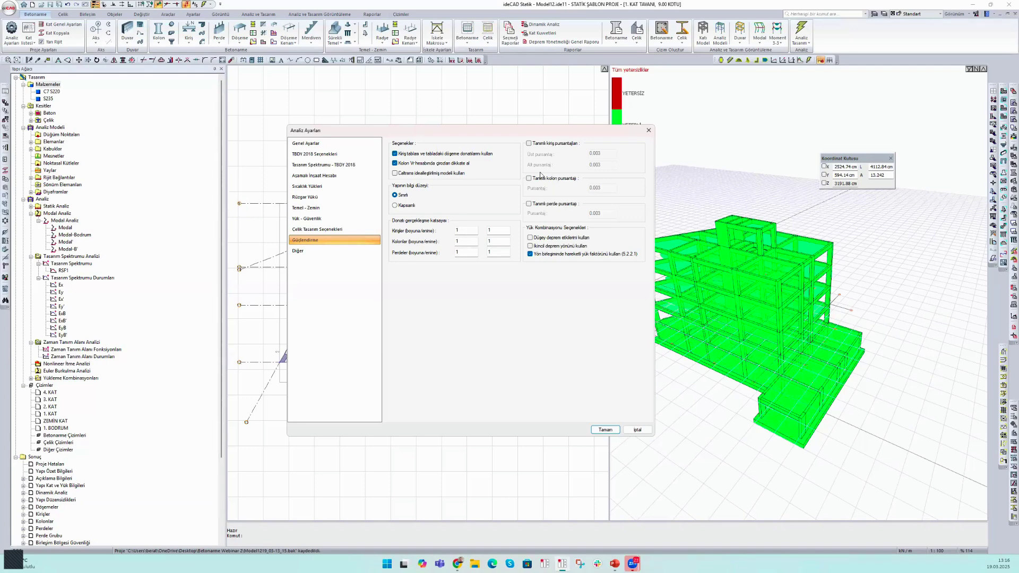
pyautogui.click(529, 143)
pyautogui.click(529, 178)
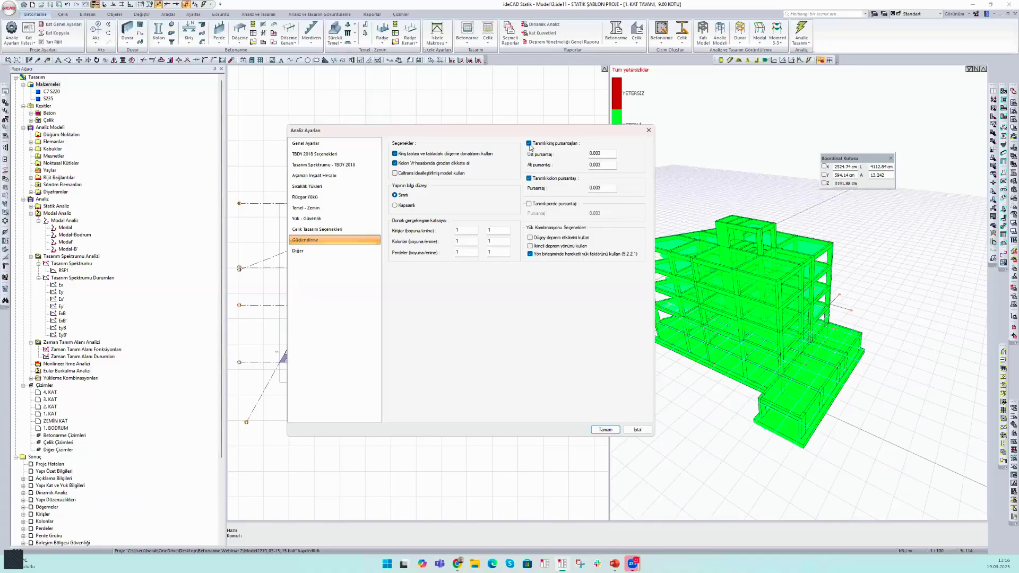
pyautogui.click(529, 143)
pyautogui.click(529, 178)
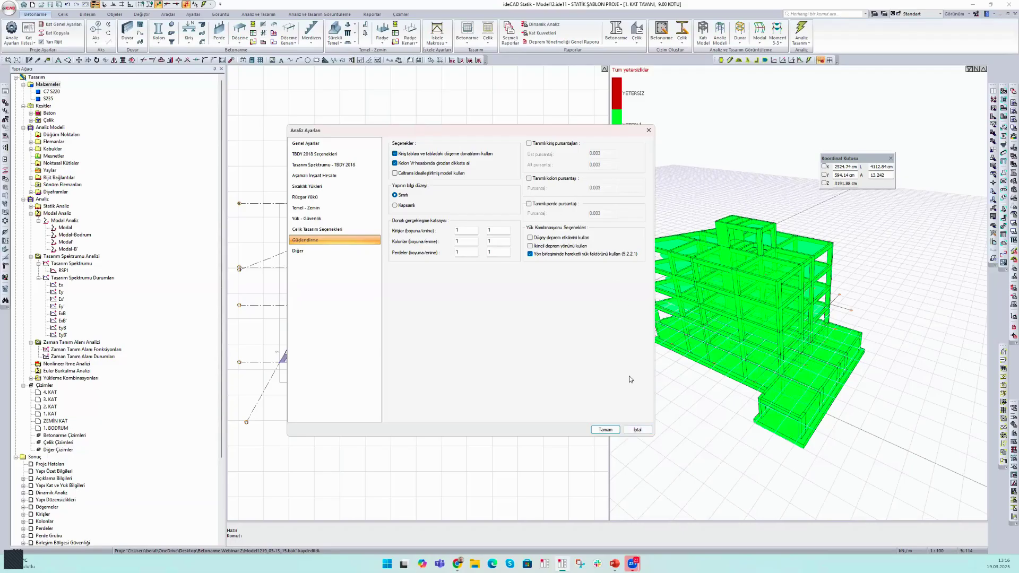
pyautogui.click(644, 430)
# Open the reinforced concrete column design and list the columns of all storeys.
pyautogui.click(258, 14)
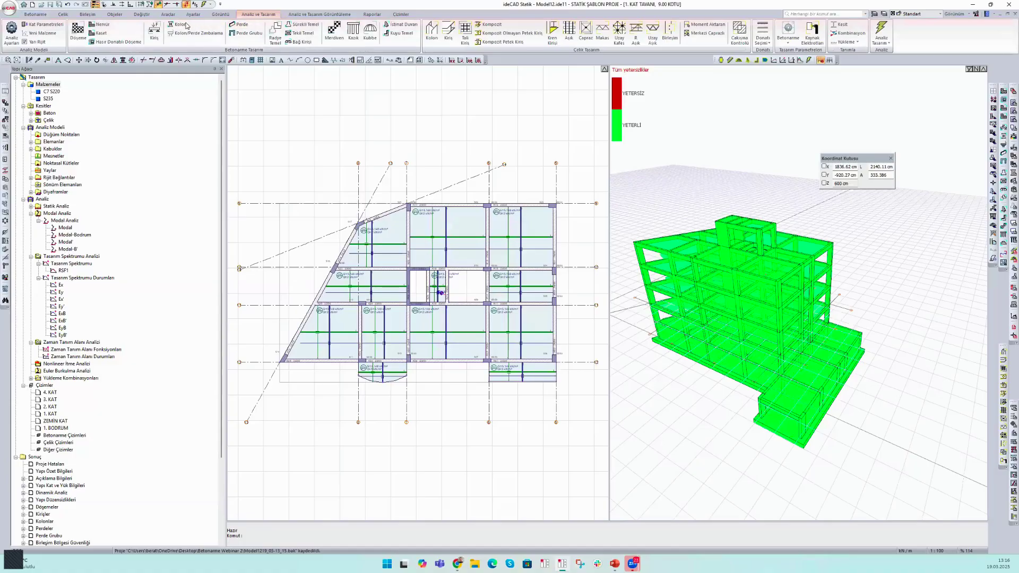
pyautogui.click(180, 25)
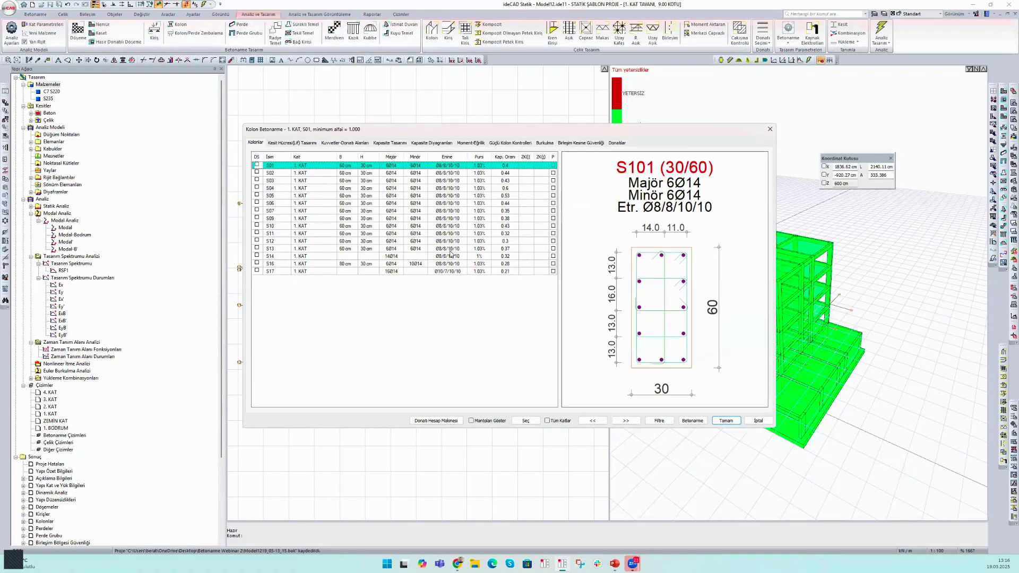
pyautogui.click(556, 420)
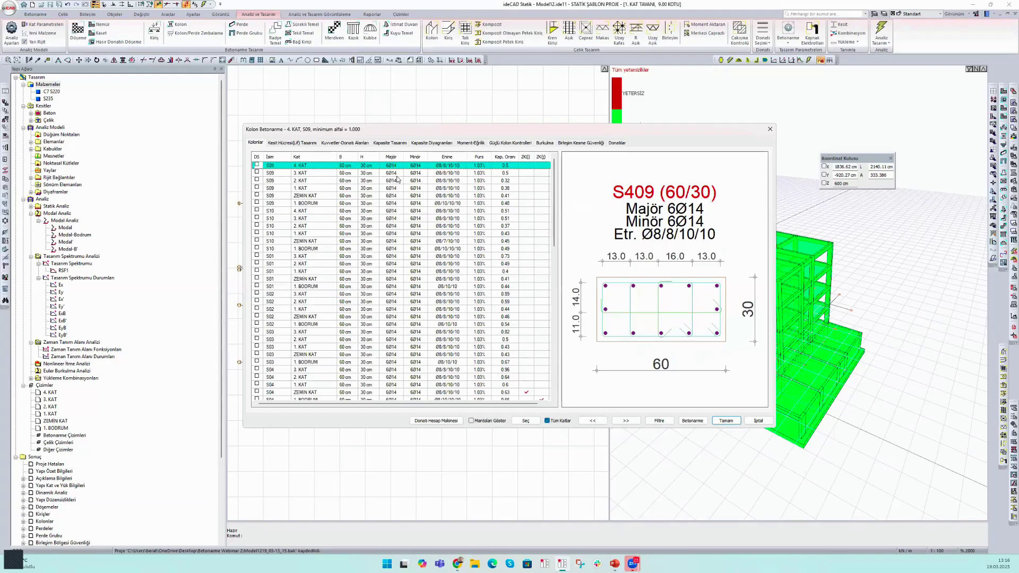
pyautogui.scroll(-7, 386, 211)
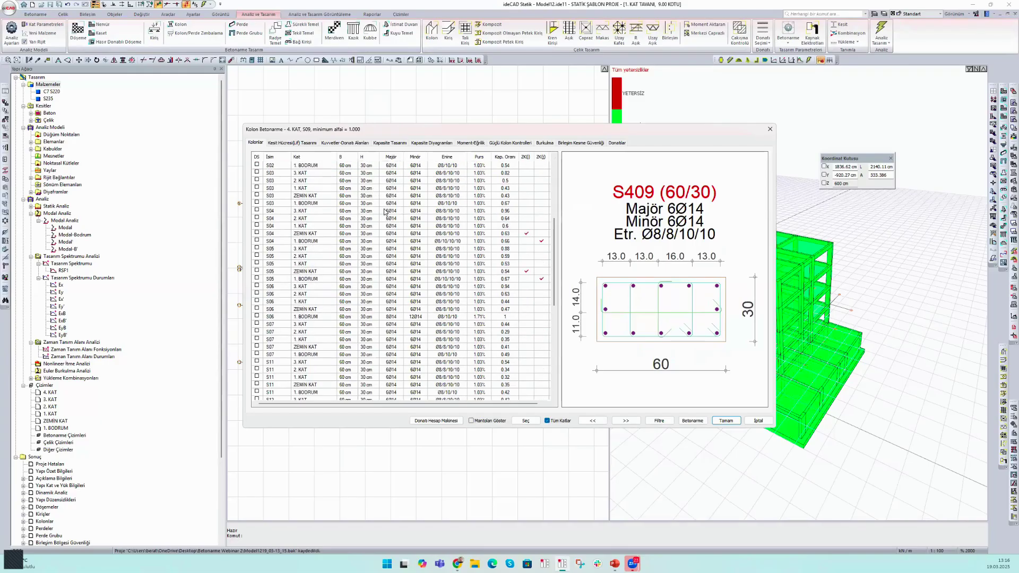
pyautogui.scroll(7, 386, 211)
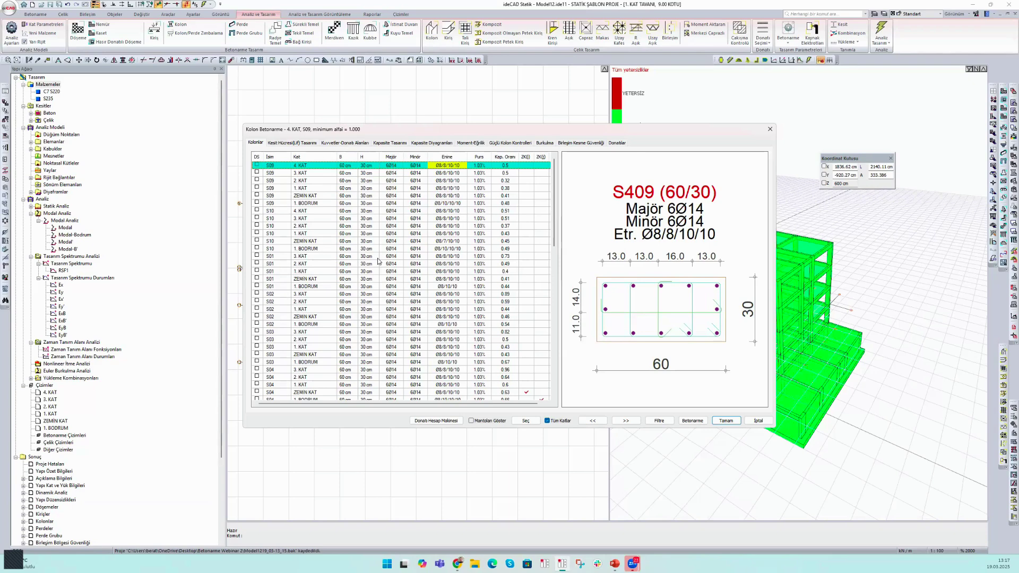
# Select all column rows from S09 on 4. KAT through S13 on 1. BODRUM.
pyautogui.scroll(-10, 379, 261)
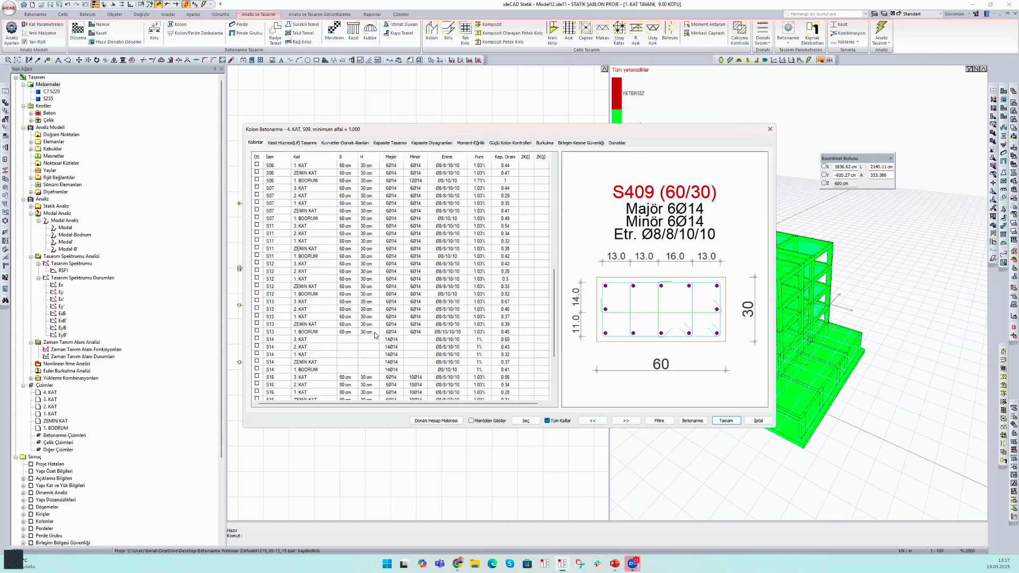
pyautogui.click(373, 333)
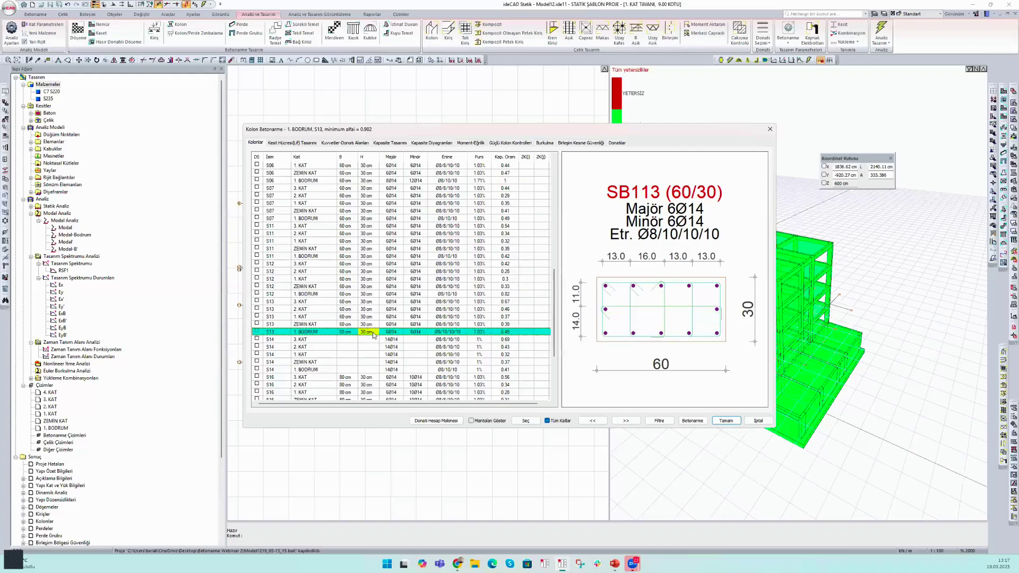
pyautogui.scroll(10, 369, 297)
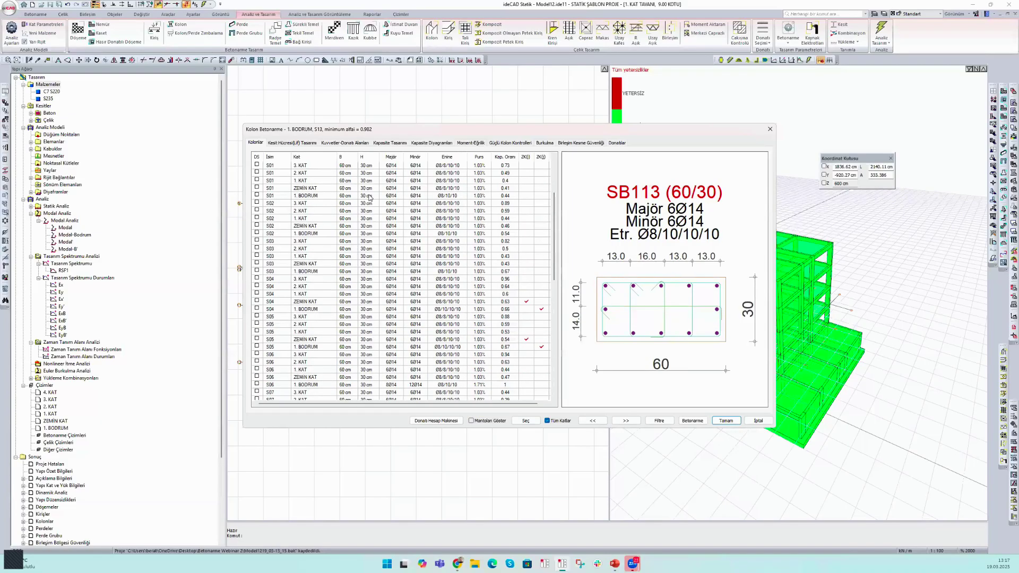
pyautogui.keyDown('shift'); pyautogui.click(368, 166); pyautogui.keyUp('shift')
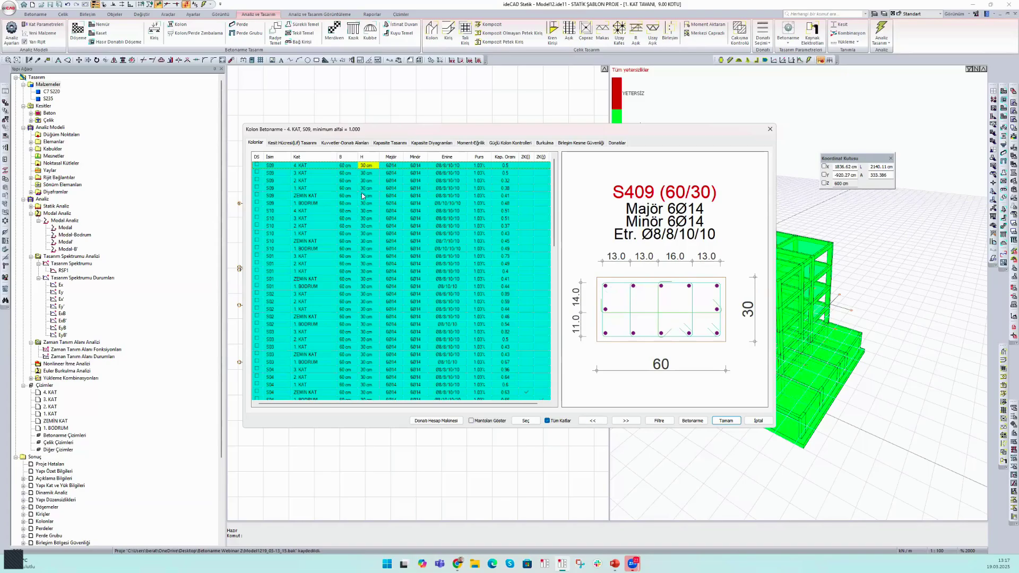
pyautogui.scroll(-4, 366, 204)
pyautogui.scroll(-10, 369, 232)
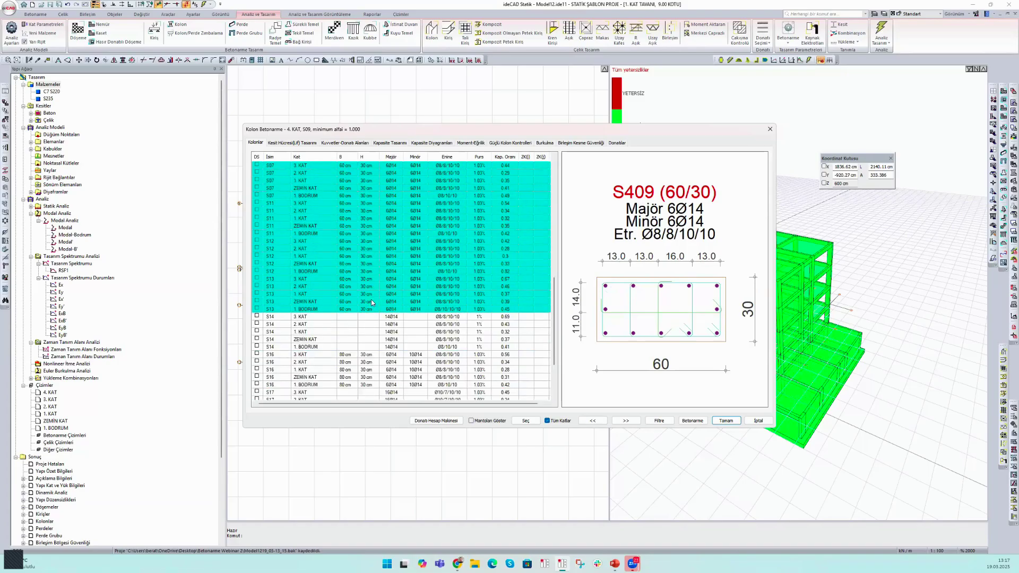
pyautogui.doubleClick(372, 302)
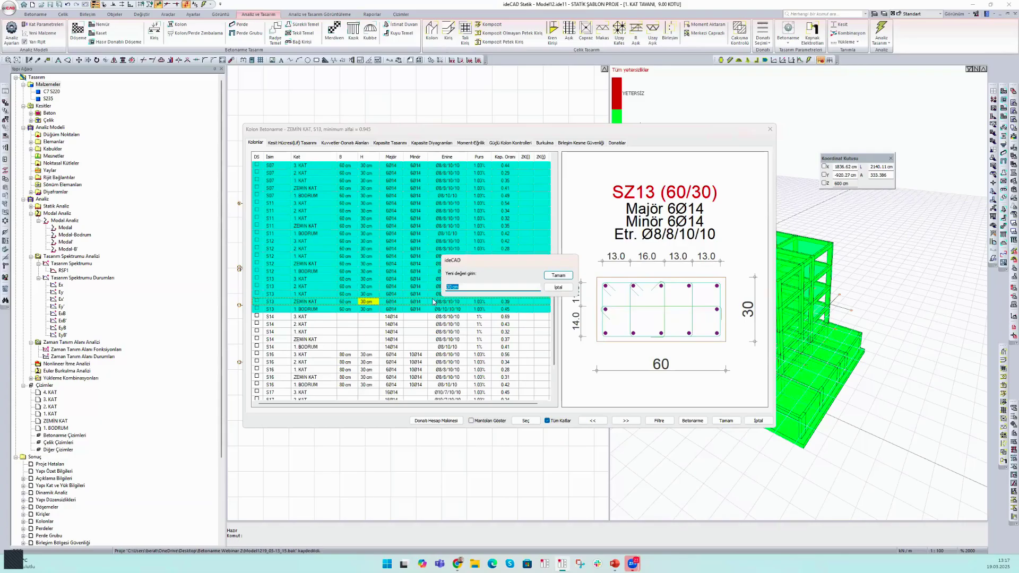
pyautogui.click(558, 287)
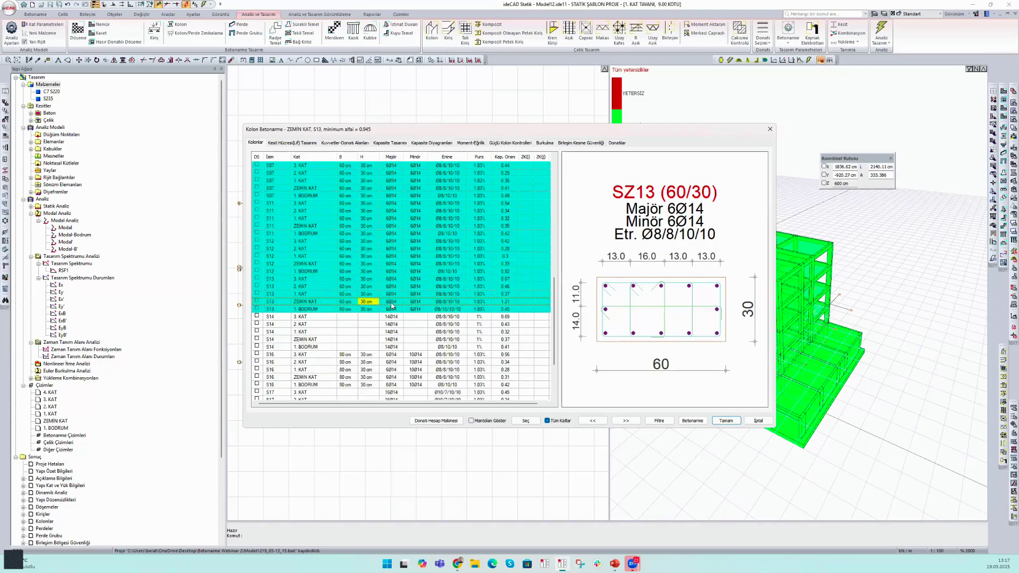
# Set both the major and minor reinforcement of the selected S09 to S13 column rows to 5Ø12.
pyautogui.doubleClick(393, 302)
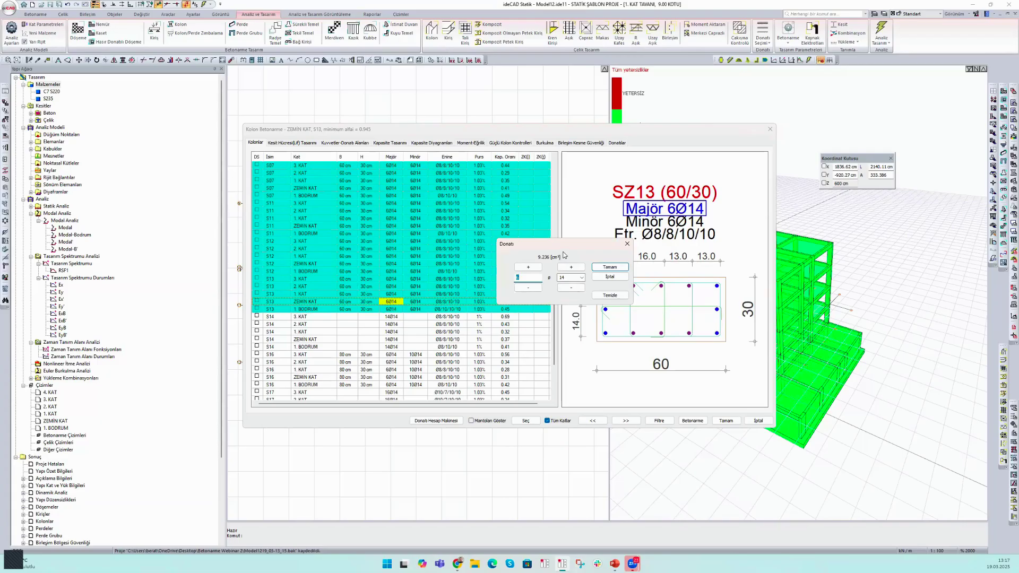
pyautogui.click(581, 278)
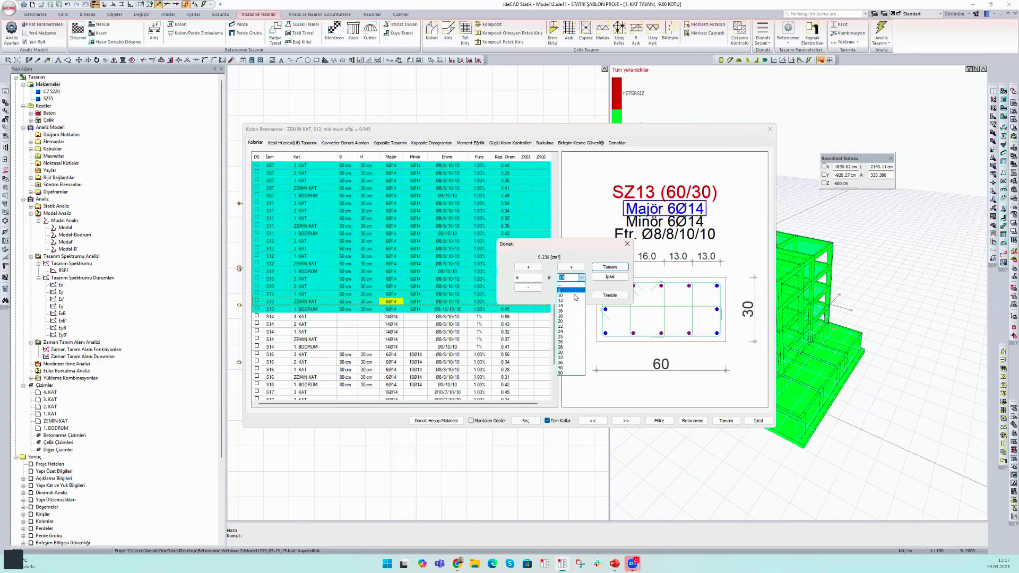
pyautogui.click(528, 288)
pyautogui.click(529, 288)
pyautogui.click(581, 277)
pyautogui.click(571, 301)
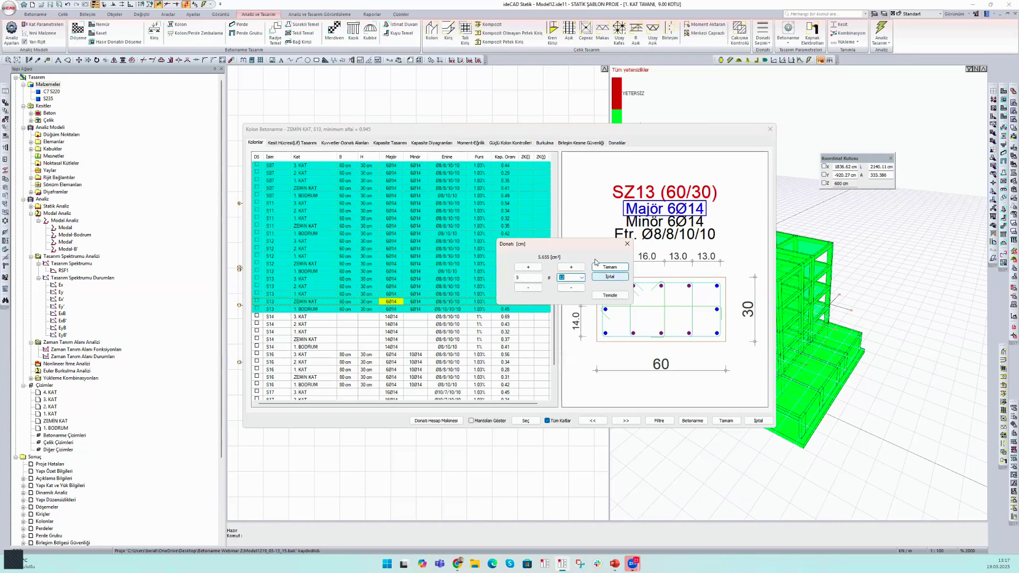
pyautogui.press('Return')
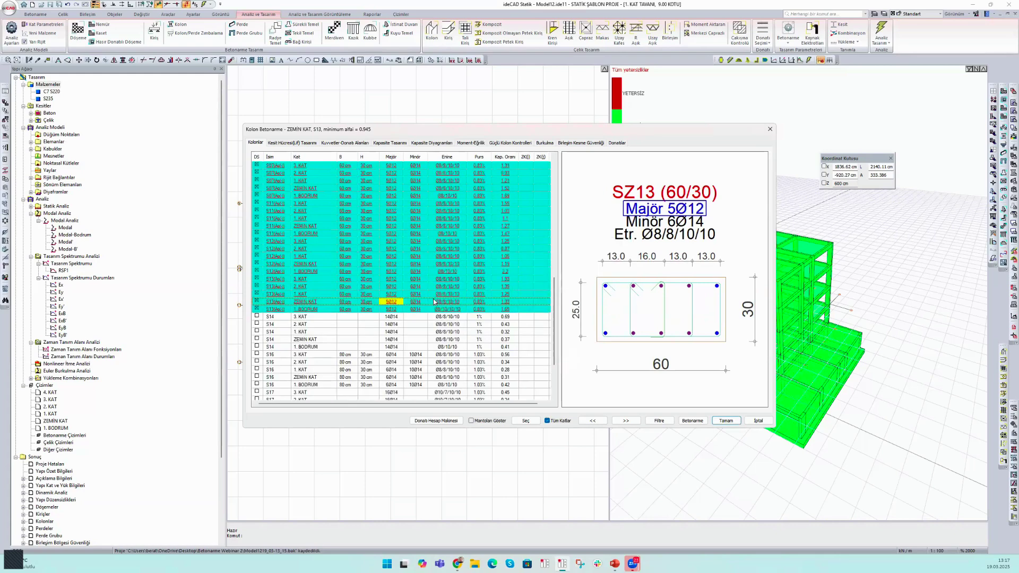
pyautogui.doubleClick(423, 303)
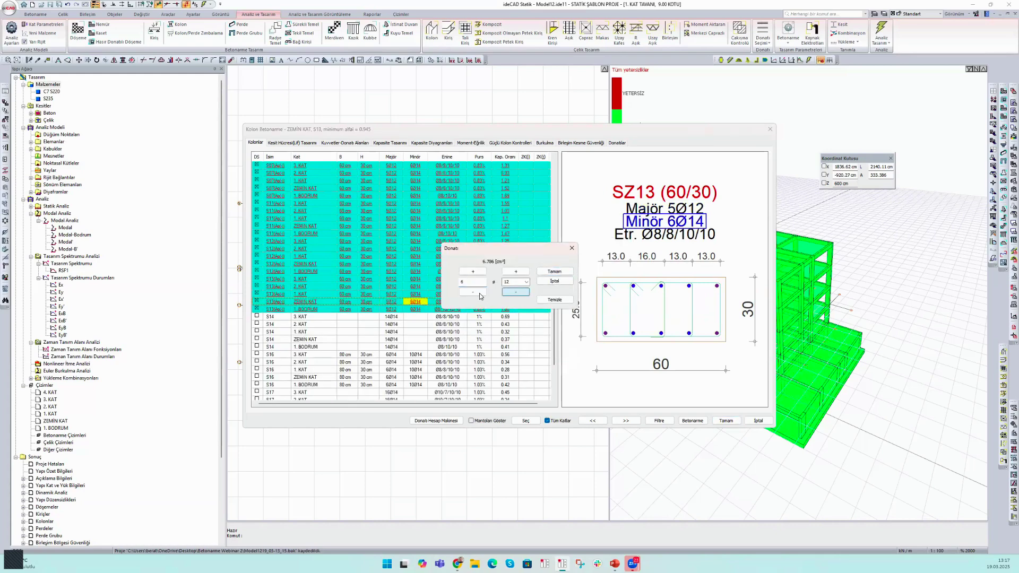
pyautogui.click(555, 271)
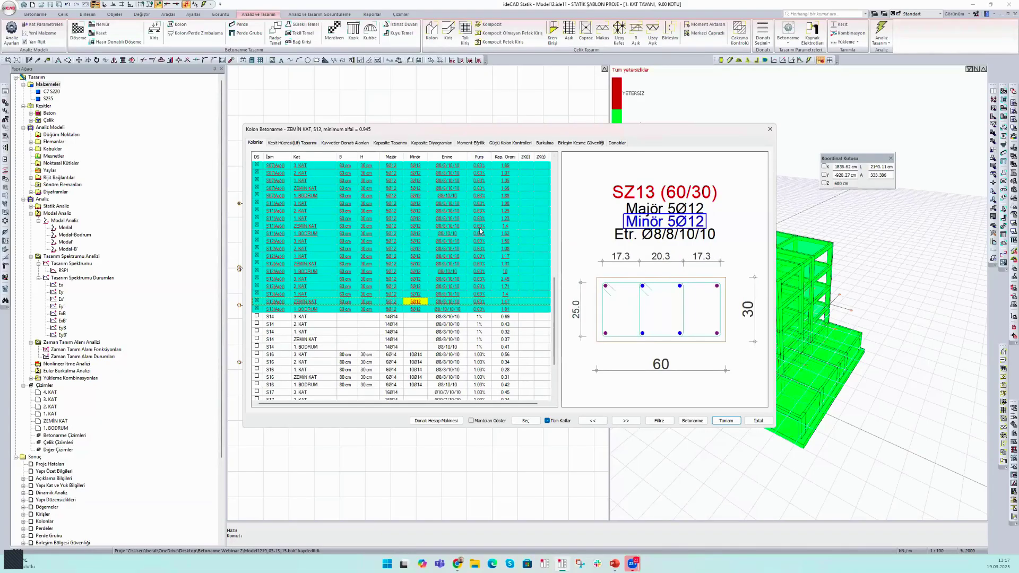
pyautogui.scroll(-1, 481, 231)
pyautogui.scroll(15, 481, 232)
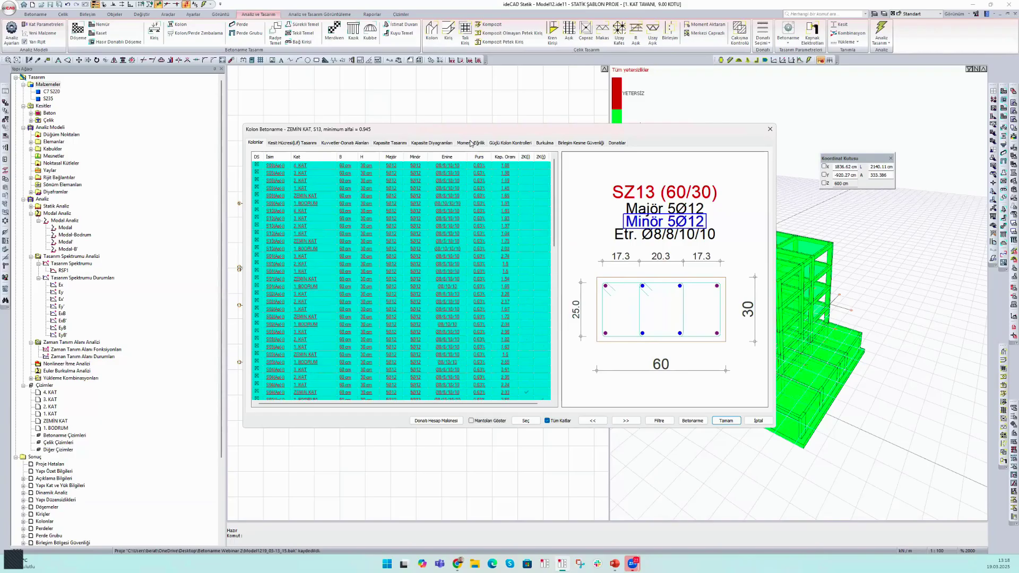
pyautogui.scroll(-5, 425, 266)
pyautogui.click(391, 248)
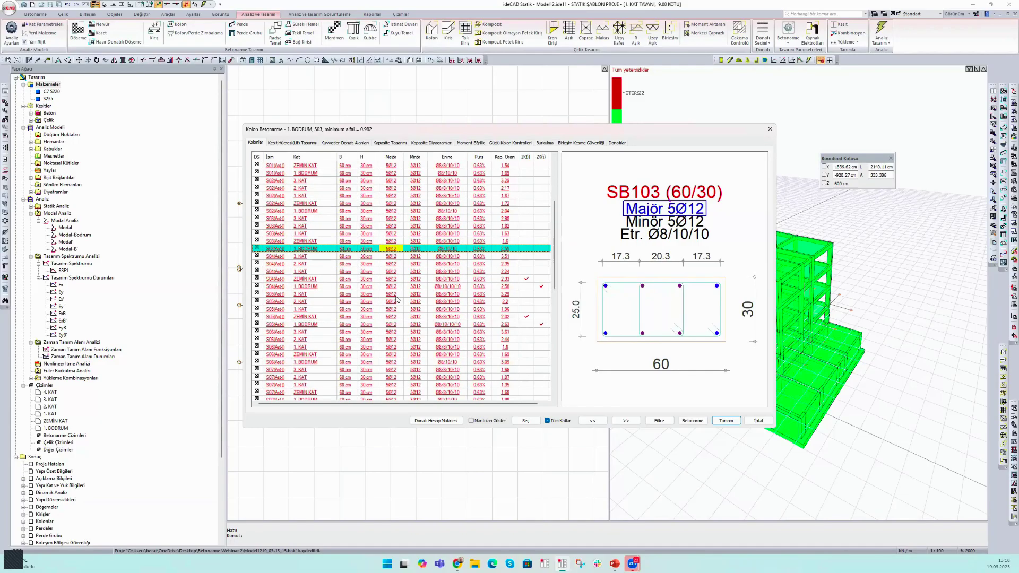
pyautogui.click(396, 295)
# Set the major reinforcement of the S14 columns from 3. KAT through 1. BODRUM to 12Ø12.
pyautogui.scroll(-15, 325, 250)
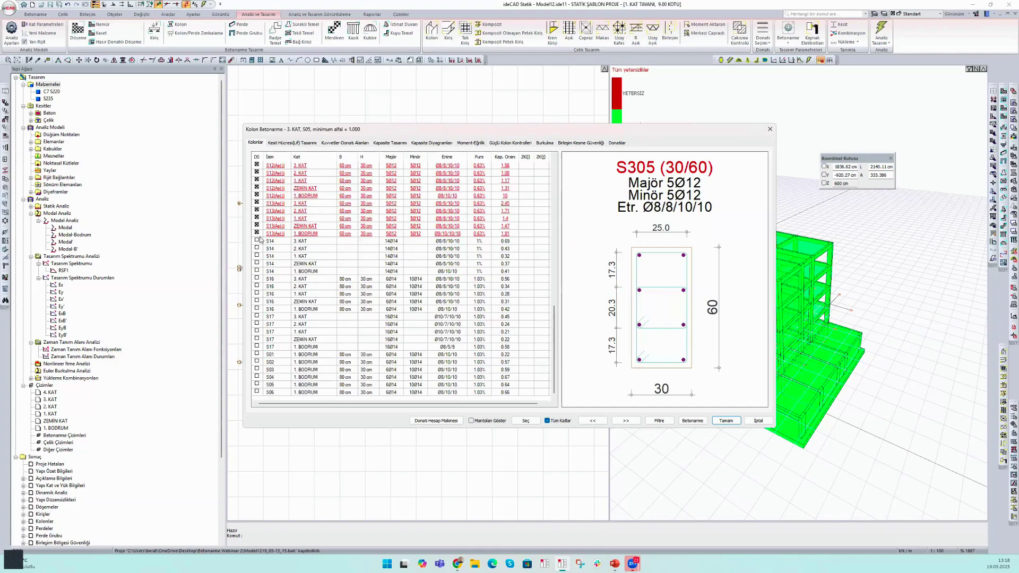
pyautogui.click(392, 242)
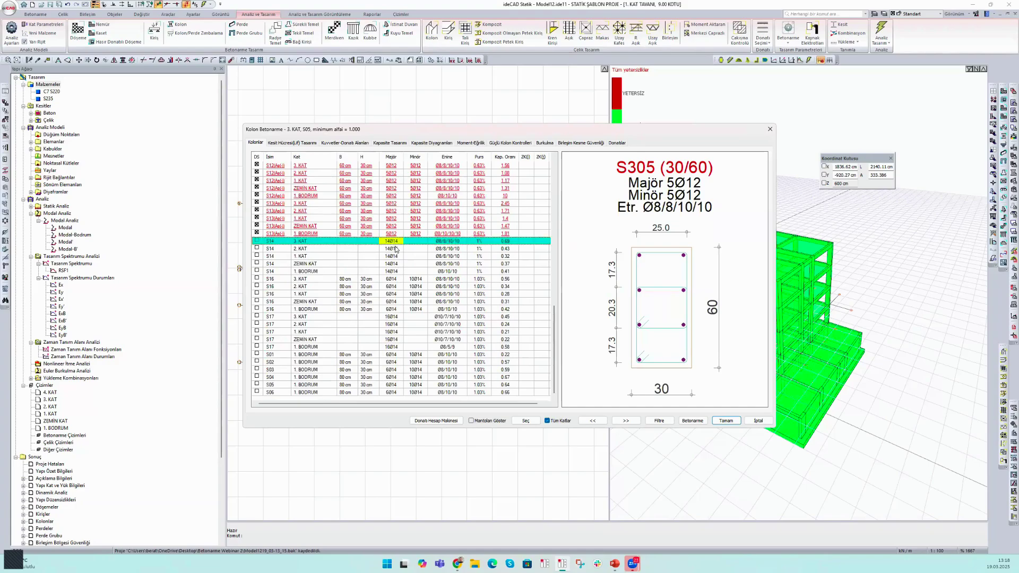
pyautogui.keyDown('shift'); pyautogui.doubleClick(396, 272); pyautogui.keyUp('shift')
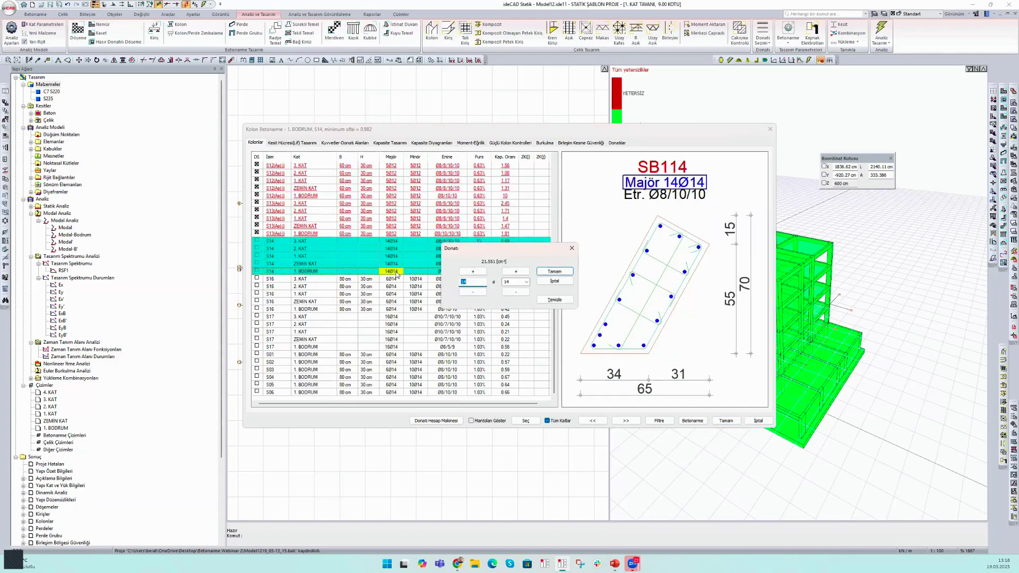
pyautogui.click(513, 293)
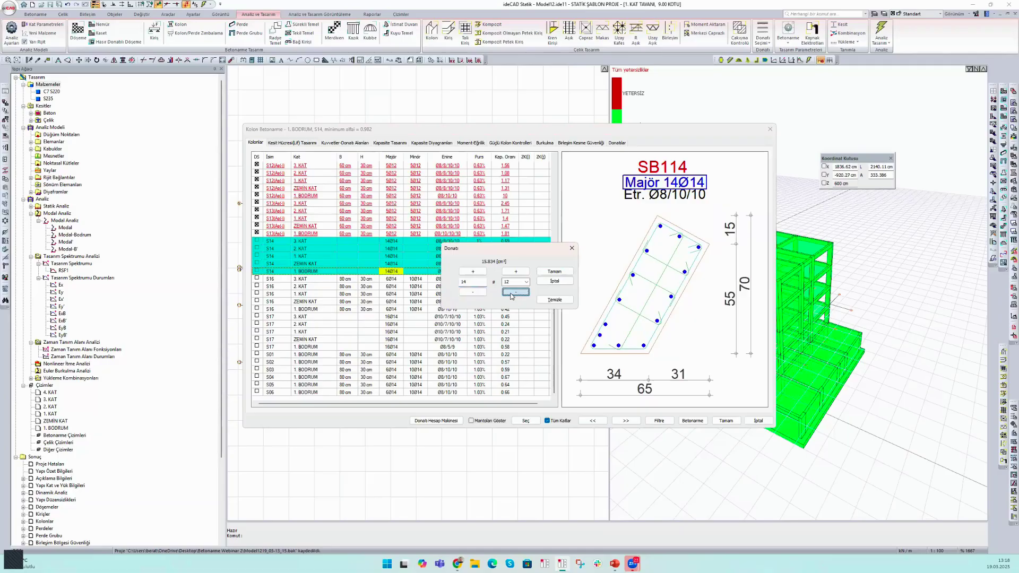
pyautogui.click(476, 292)
pyautogui.click(473, 293)
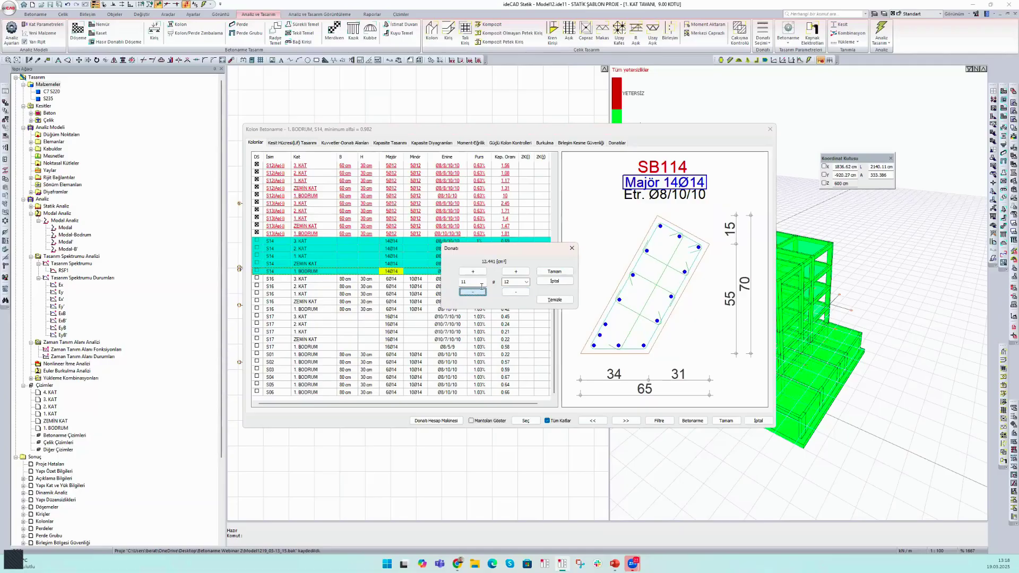
pyautogui.click(474, 271)
pyautogui.click(555, 271)
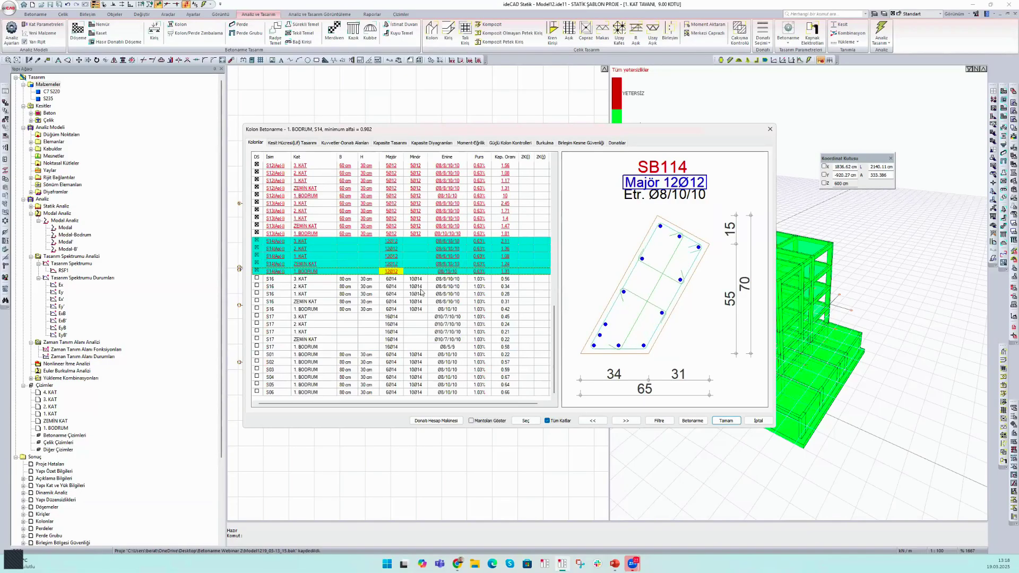
# Set the S16 columns from 3. KAT through 1. BODRUM to 5Ø12 major and 9Ø12 minor reinforcement.
pyautogui.click(392, 310)
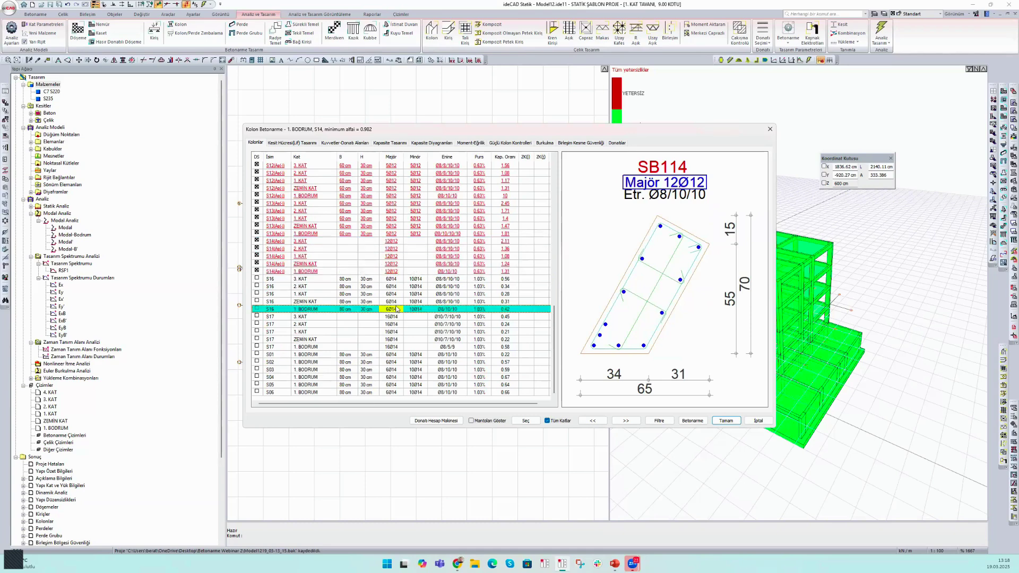
pyautogui.doubleClick(391, 279)
pyautogui.click(472, 292)
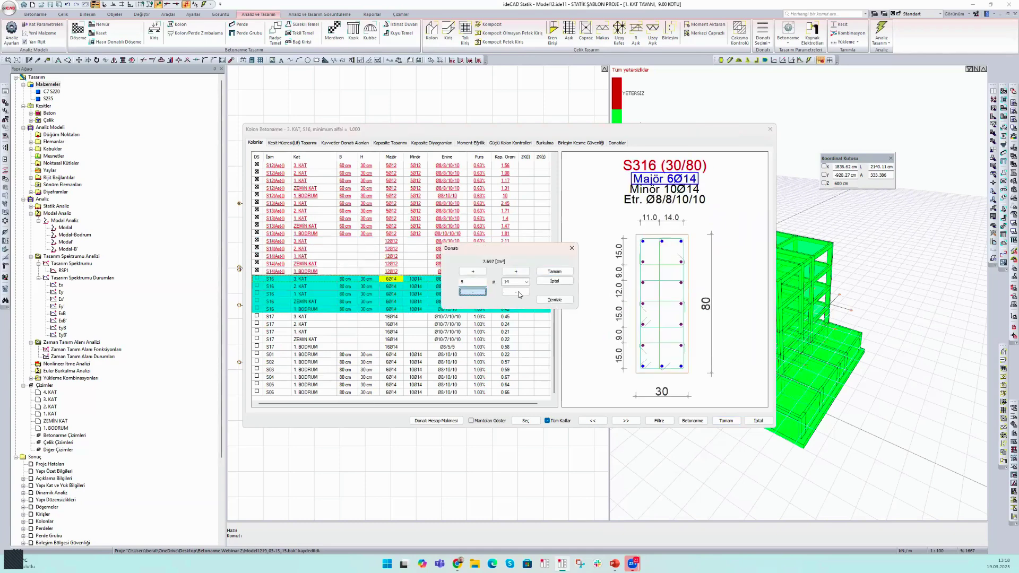
pyautogui.click(516, 292)
pyautogui.click(554, 271)
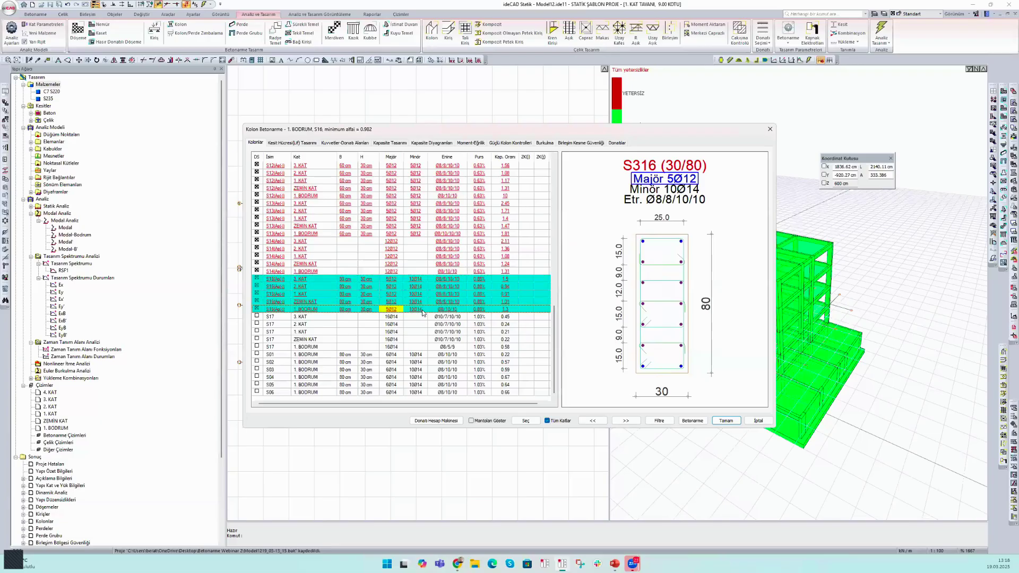
pyautogui.doubleClick(417, 310)
pyautogui.click(473, 292)
pyautogui.click(516, 292)
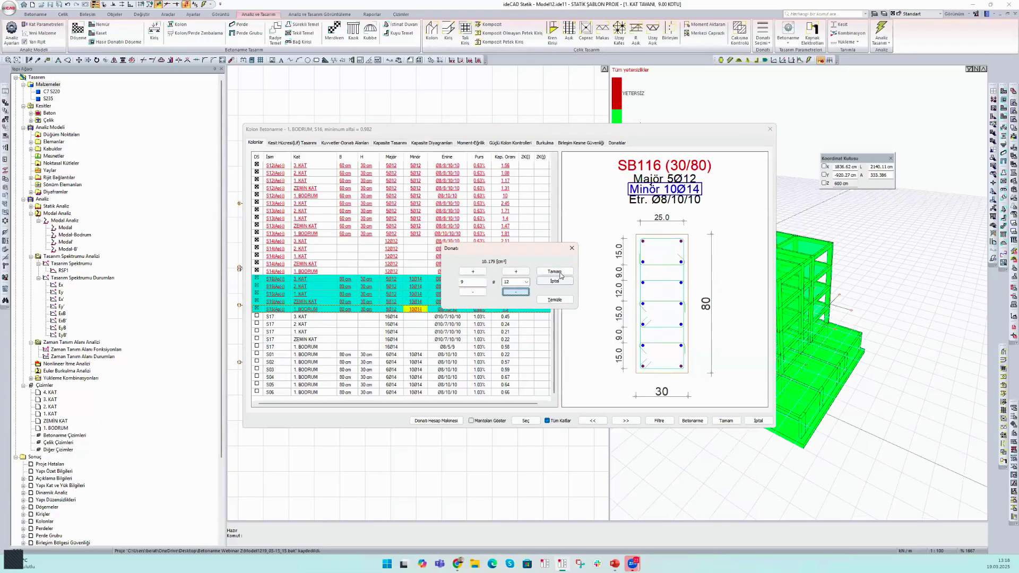
pyautogui.click(555, 271)
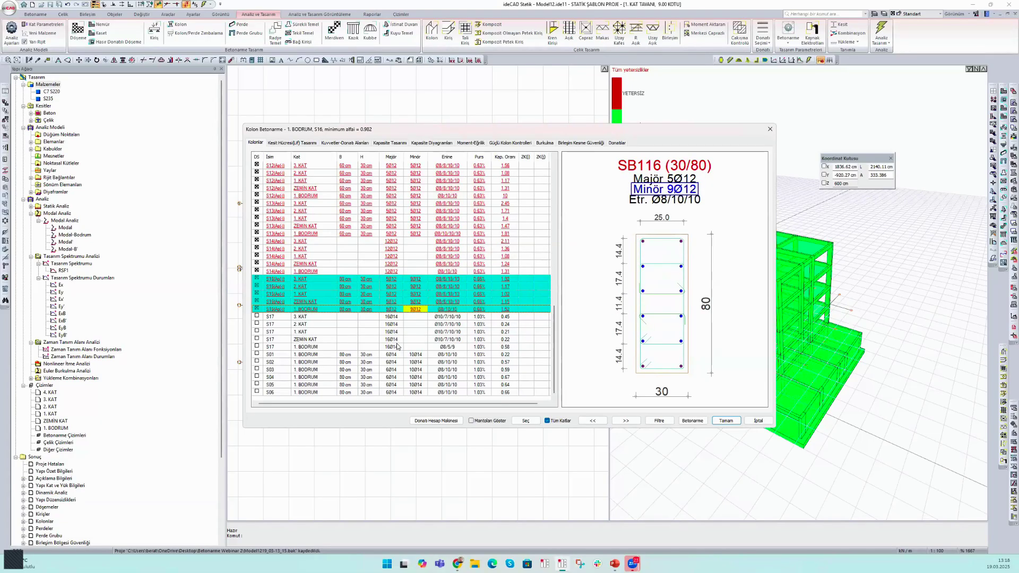
# Set the major reinforcement of the S17 columns on all their storeys to 14Ø12.
pyautogui.click(397, 346)
pyautogui.doubleClick(393, 317)
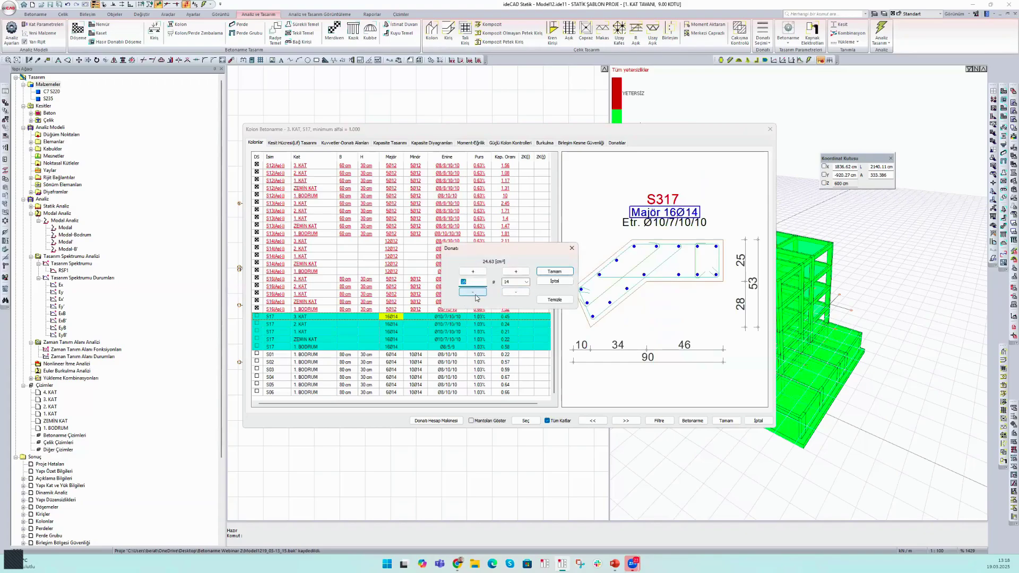
pyautogui.click(473, 292)
pyautogui.click(473, 292)
pyautogui.click(515, 292)
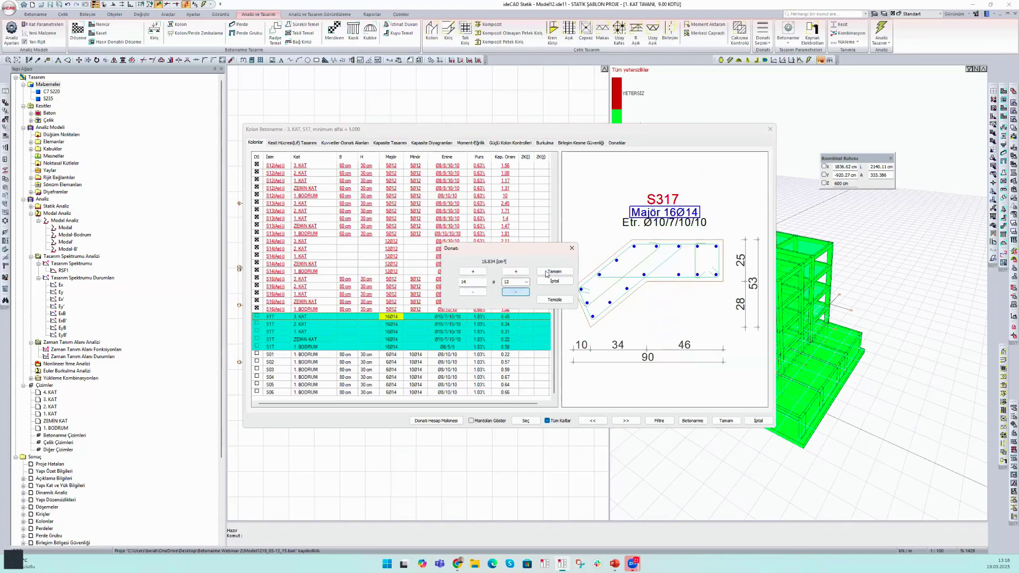
pyautogui.click(554, 272)
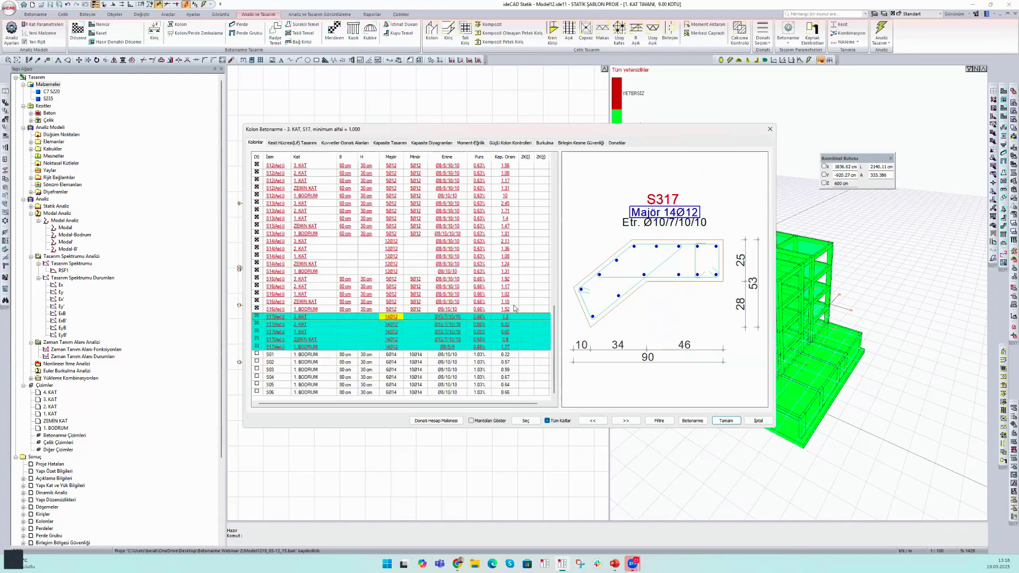
# Set the last 1. BODRUM columns S01 to S06 to 5Ø12 major and 9Ø12 minor reinforcement, and accept the column design.
pyautogui.click(395, 356)
pyautogui.keyDown('shift'); pyautogui.click(395, 393); pyautogui.keyUp('shift')
pyautogui.click(392, 393)
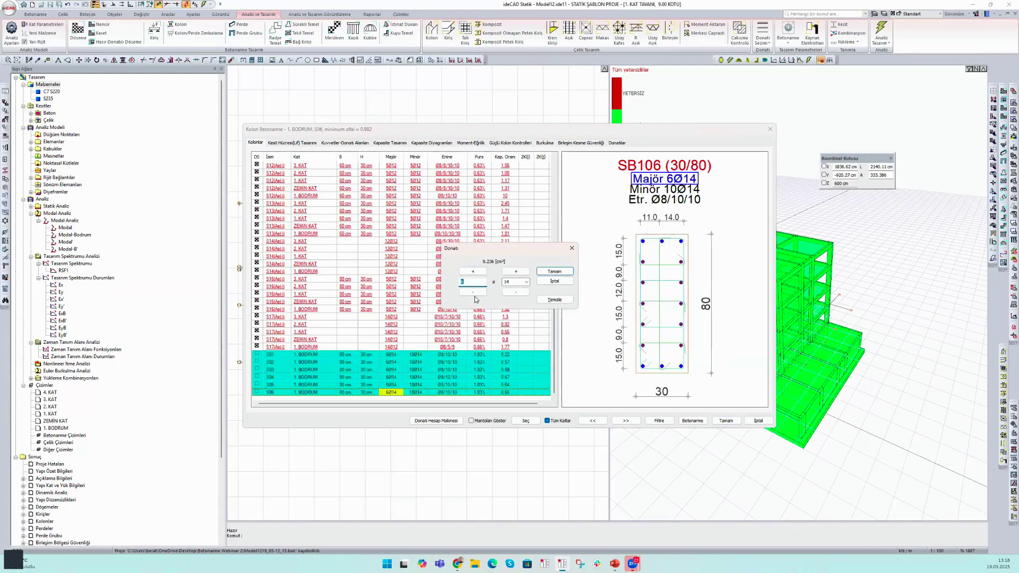
pyautogui.click(473, 292)
pyautogui.click(516, 292)
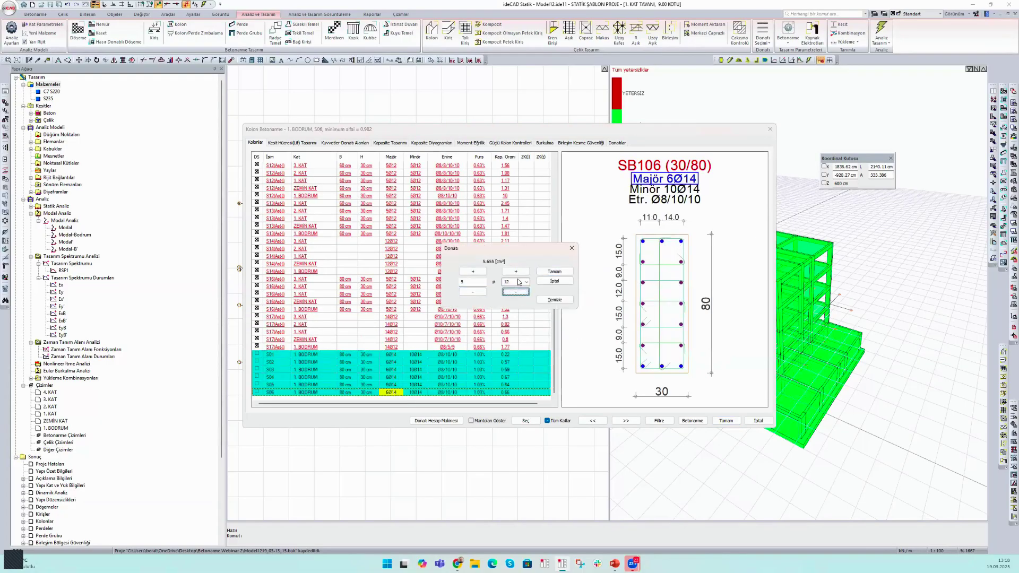
pyautogui.click(555, 271)
pyautogui.click(416, 393)
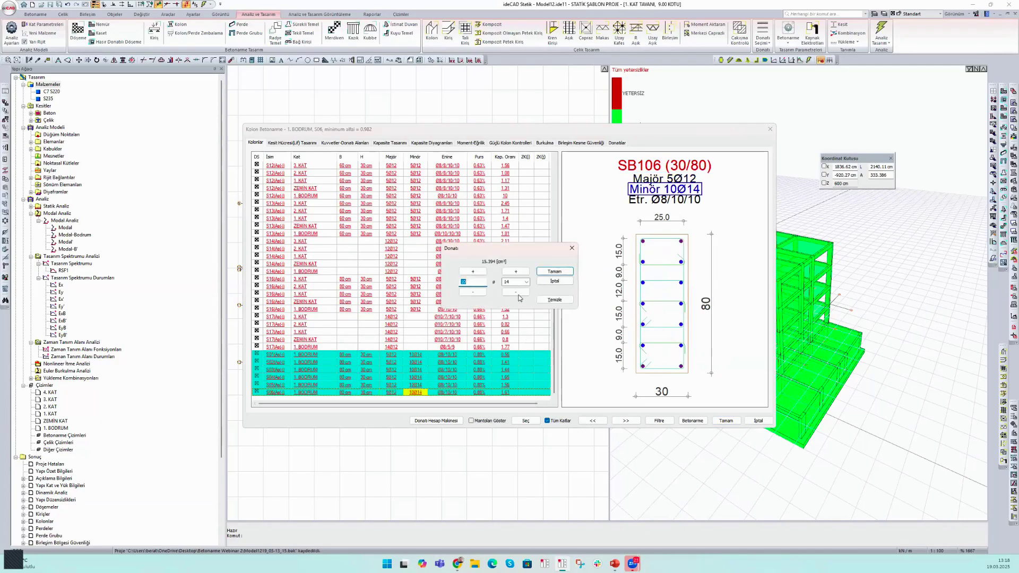
pyautogui.click(474, 293)
pyautogui.click(518, 292)
pyautogui.click(564, 273)
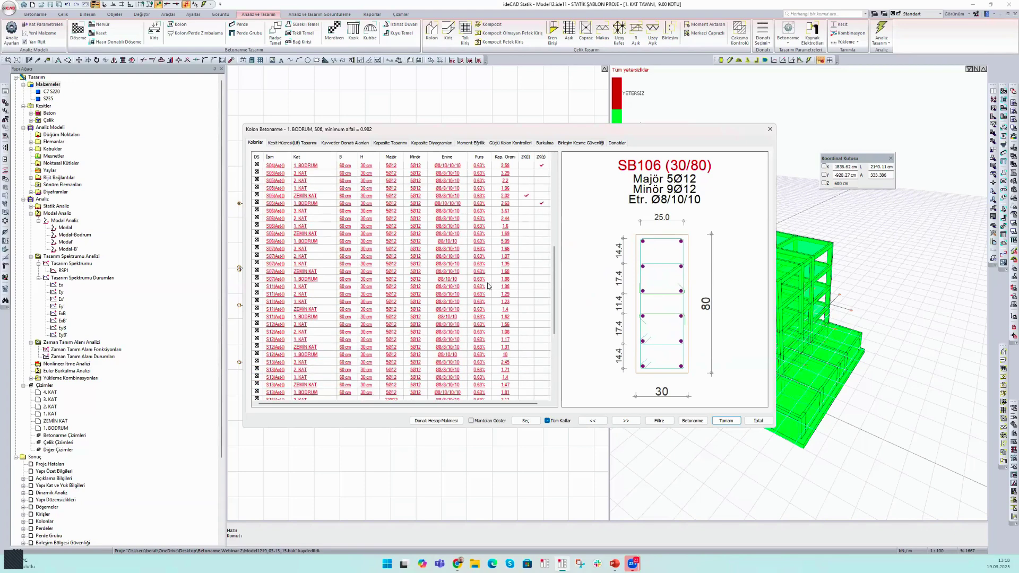
pyautogui.click(728, 421)
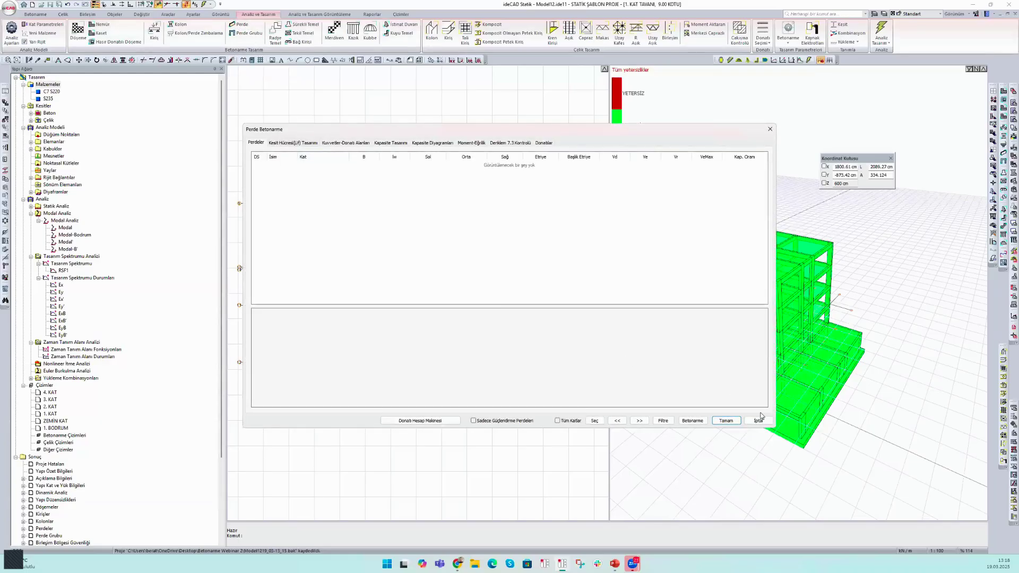
# Discard the empty shear wall design, and open the wall group design with the walls of all storeys listed.
pyautogui.click(755, 418)
pyautogui.click(245, 34)
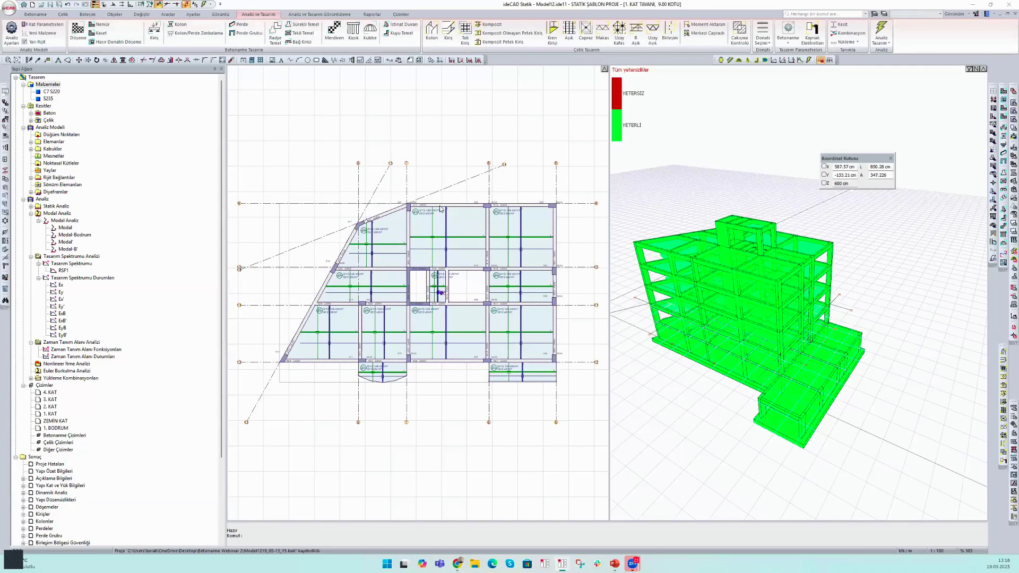
pyautogui.click(625, 421)
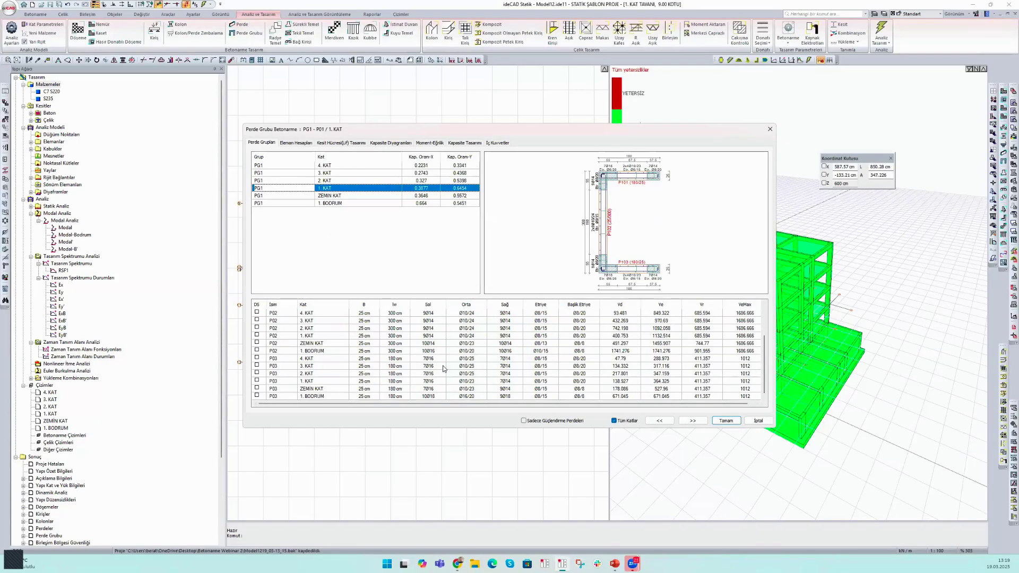
# Select all wall rows of group PG1, from P01 on 4. KAT through P03 on 1. BODRUM.
pyautogui.scroll(-2, 438, 372)
pyautogui.click(437, 396)
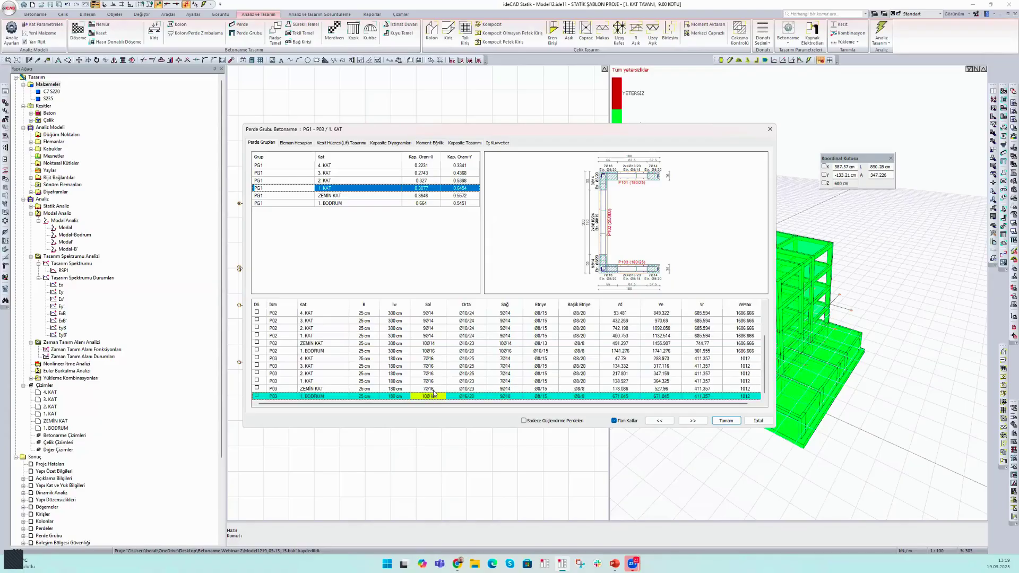
pyautogui.scroll(2, 434, 361)
pyautogui.doubleClick(432, 315)
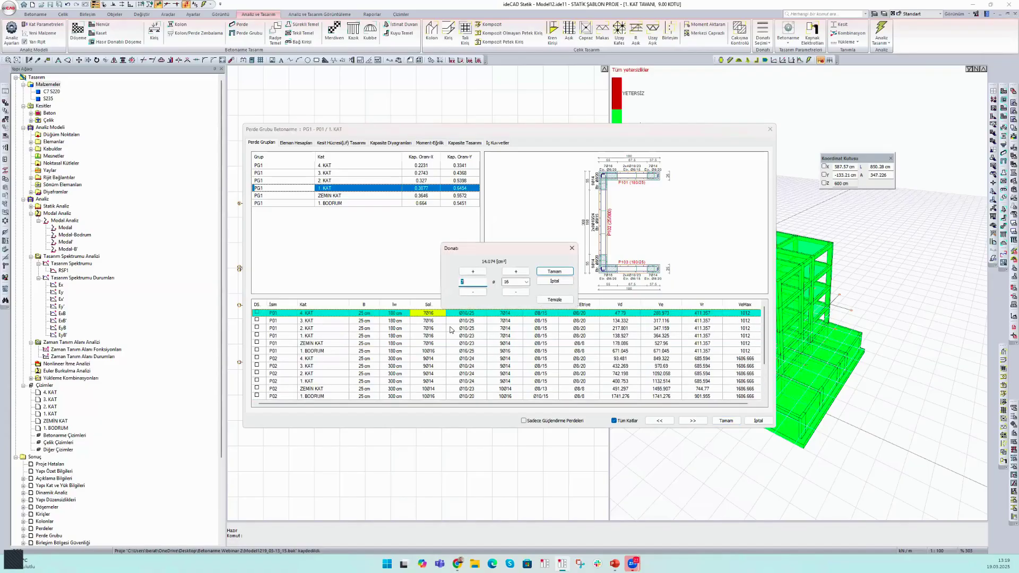
pyautogui.click(555, 272)
pyautogui.scroll(-2, 437, 388)
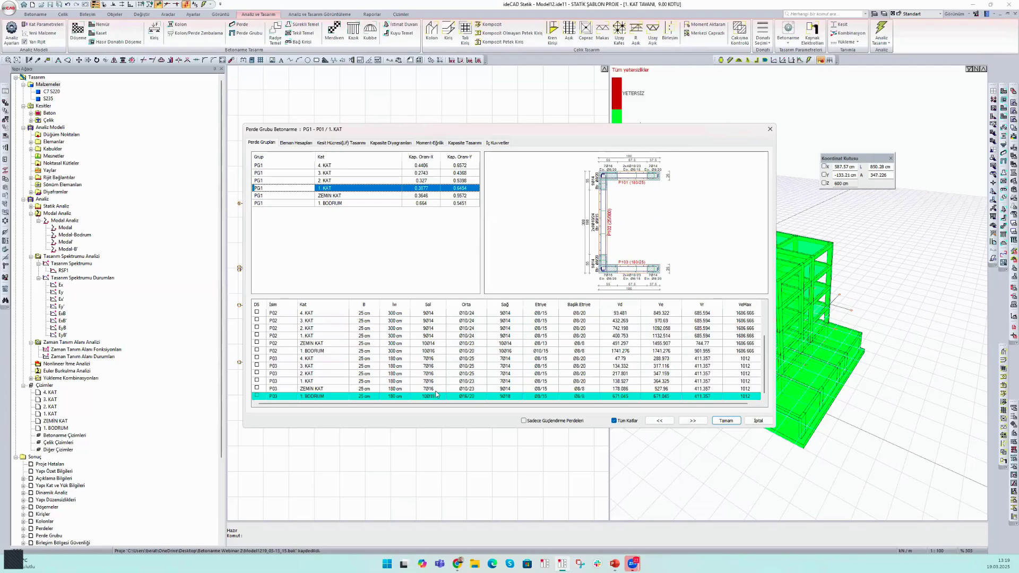
pyautogui.click(437, 396)
pyautogui.scroll(2, 441, 361)
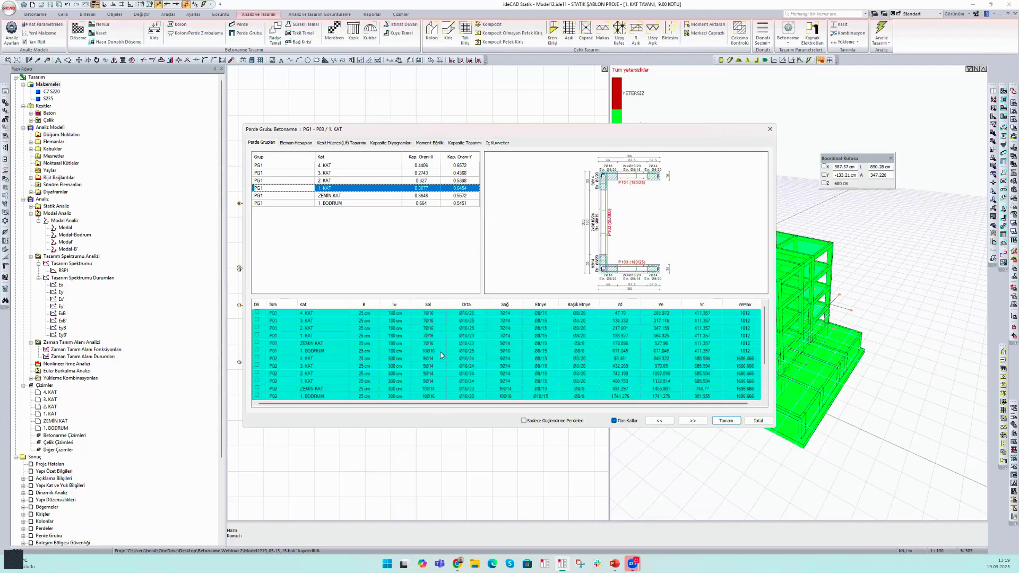
# Set both the left and right end reinforcement of the selected P01 to P03 wall rows to 7Ø12.
pyautogui.doubleClick(431, 314)
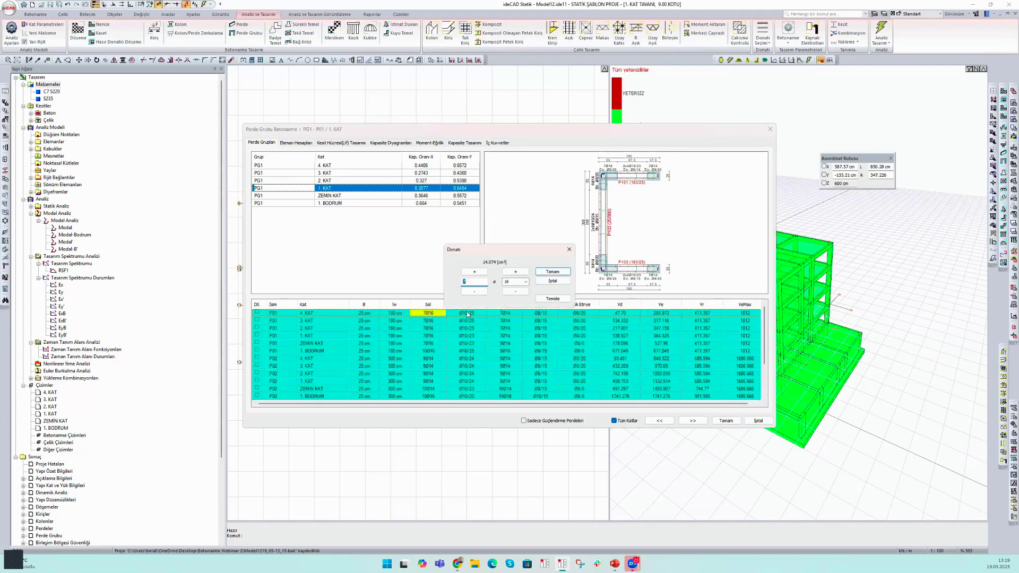
pyautogui.click(517, 293)
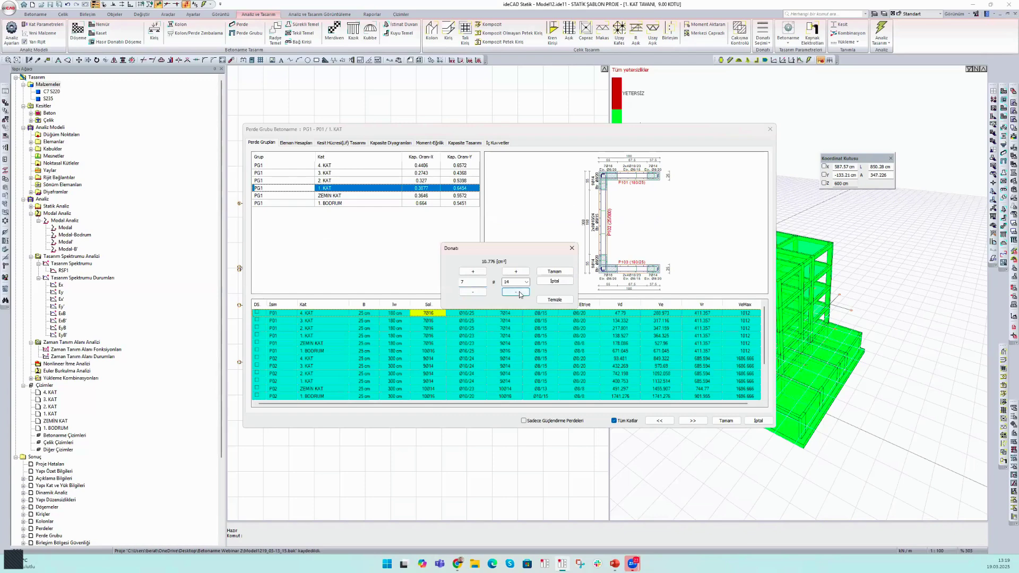
pyautogui.click(555, 281)
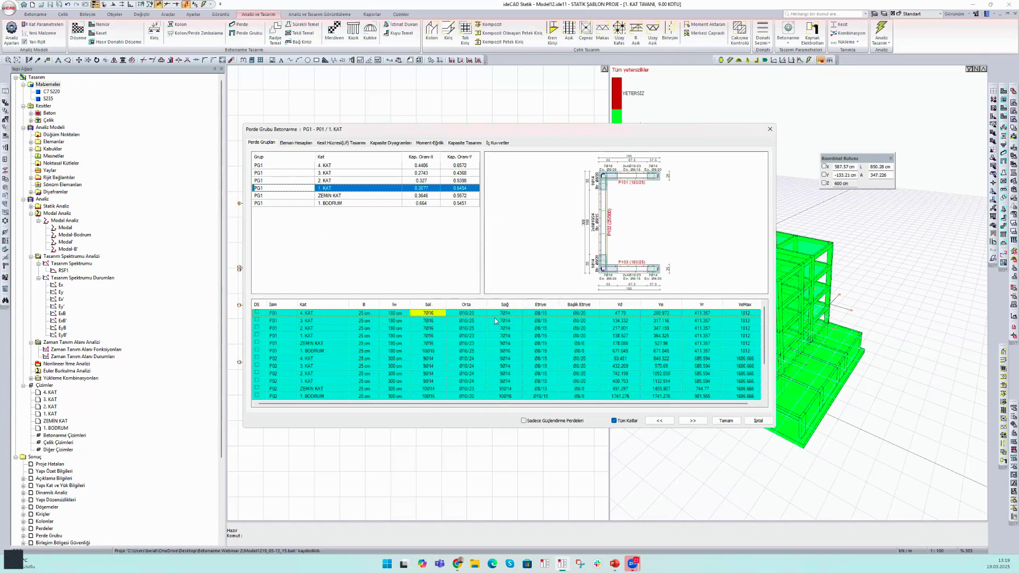
pyautogui.doubleClick(509, 399)
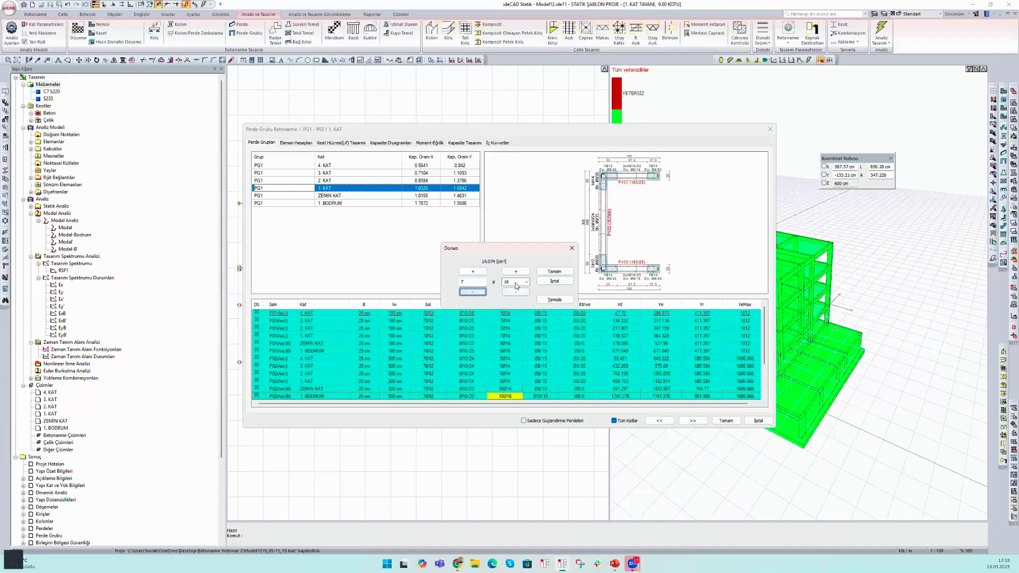
pyautogui.click(555, 272)
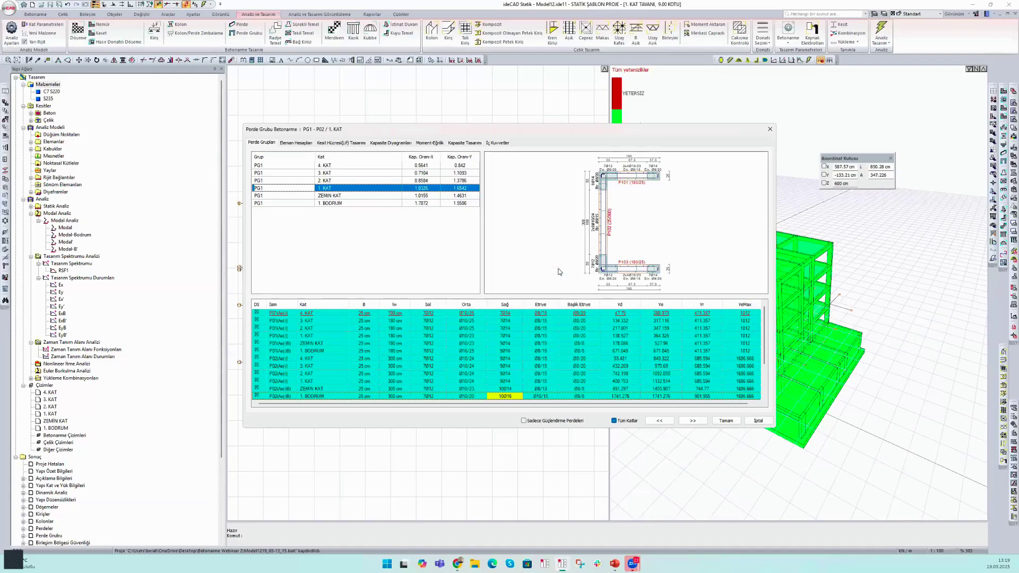
# Set the middle (Orta) reinforcement of the selected P01 to P03 wall rows to Ø10/25.
pyautogui.scroll(2, 595, 251)
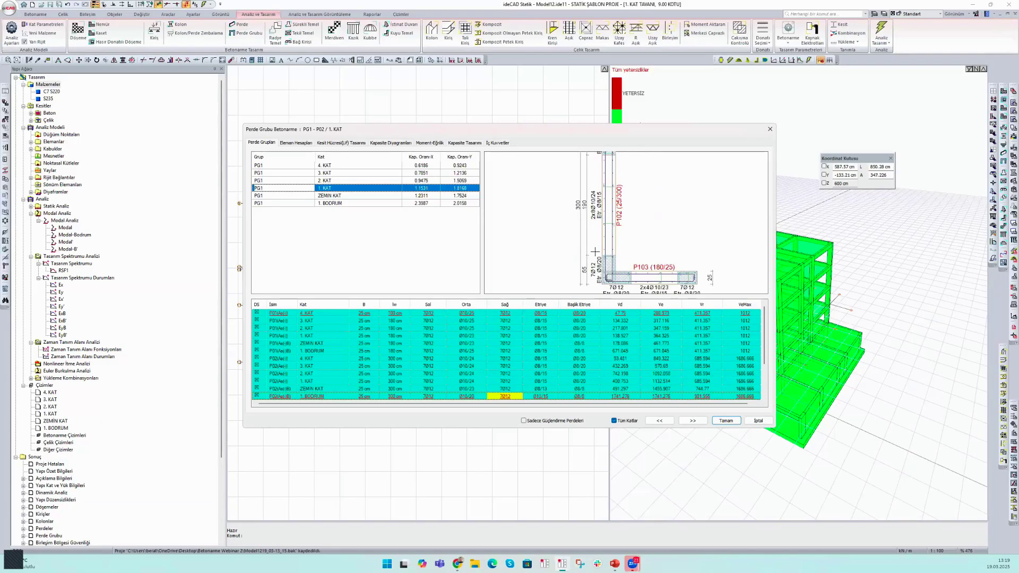
pyautogui.scroll(2, 595, 252)
pyautogui.scroll(2, 488, 327)
pyautogui.scroll(-2, 476, 325)
pyautogui.scroll(4, 474, 321)
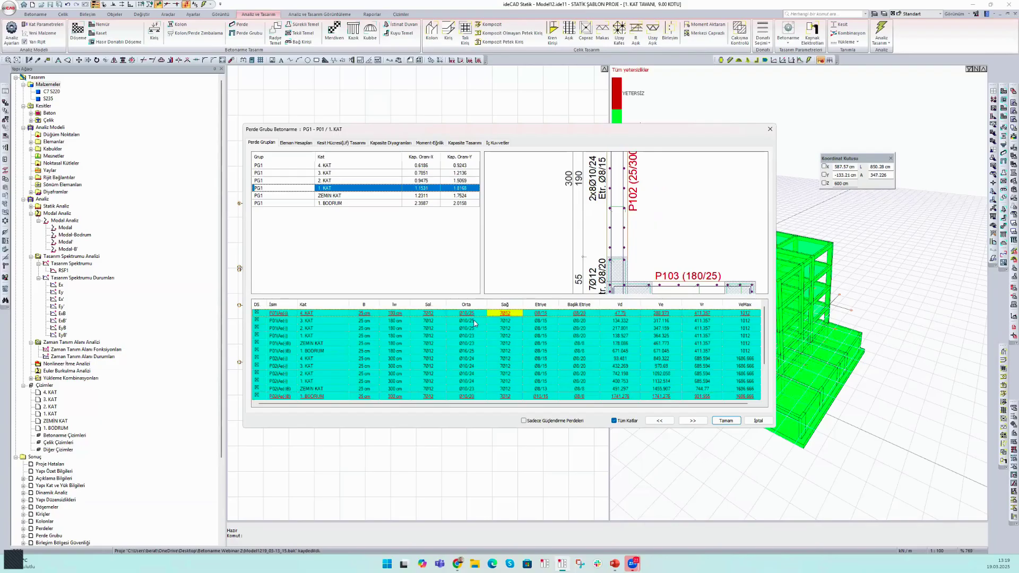
pyautogui.scroll(-3, 475, 324)
pyautogui.doubleClick(475, 397)
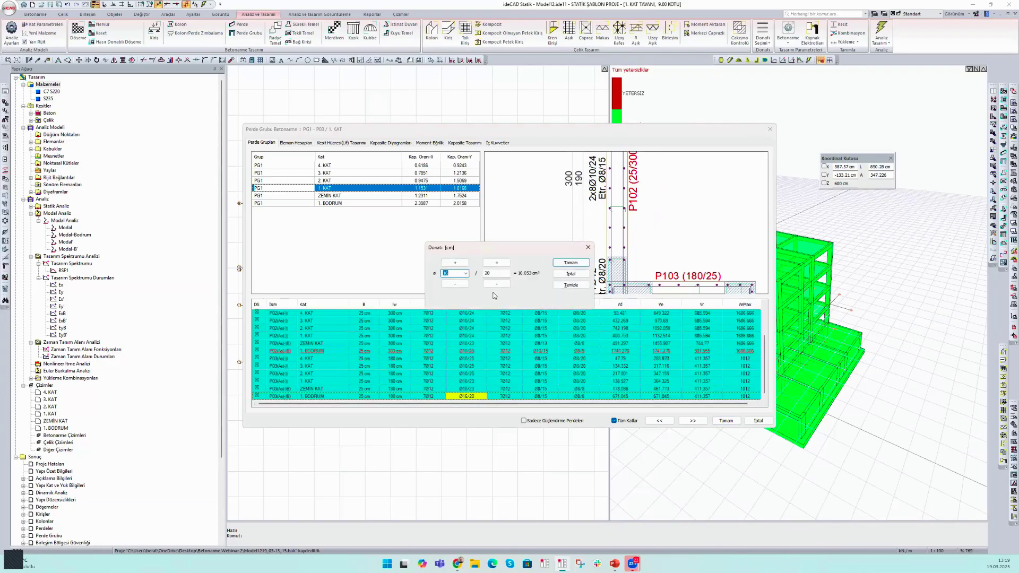
pyautogui.write('10')
pyautogui.click(571, 263)
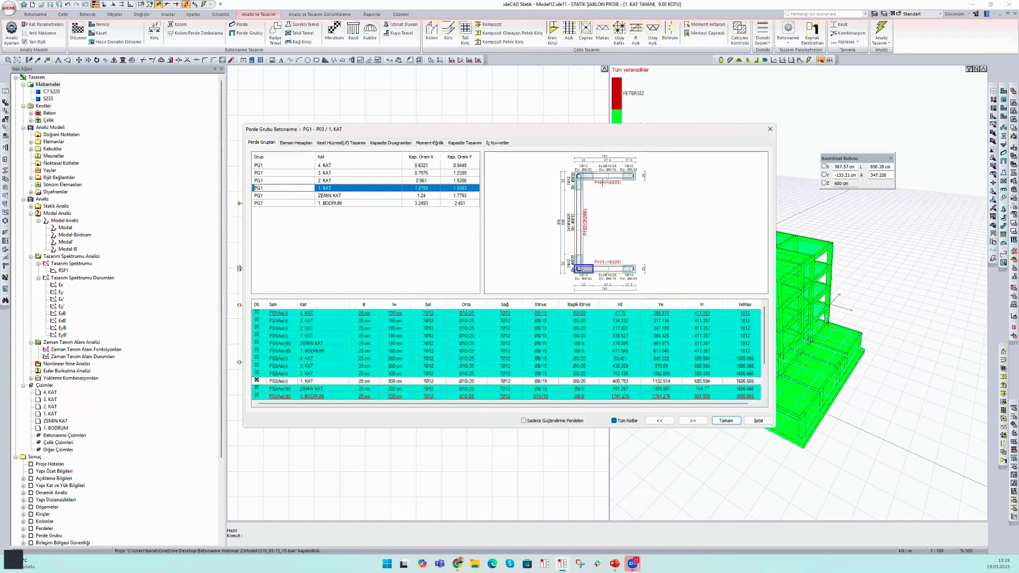
# Check the reinforcement layout in the PG1 section drawing and accept the wall group design.
pyautogui.scroll(4, 611, 163)
pyautogui.moveTo(645, 215)
pyautogui.mouseDown(button='middle')
pyautogui.moveTo(653, 239)
pyautogui.moveTo(626, 217)
pyautogui.mouseUp(button='middle')
pyautogui.scroll(-5, 645, 223)
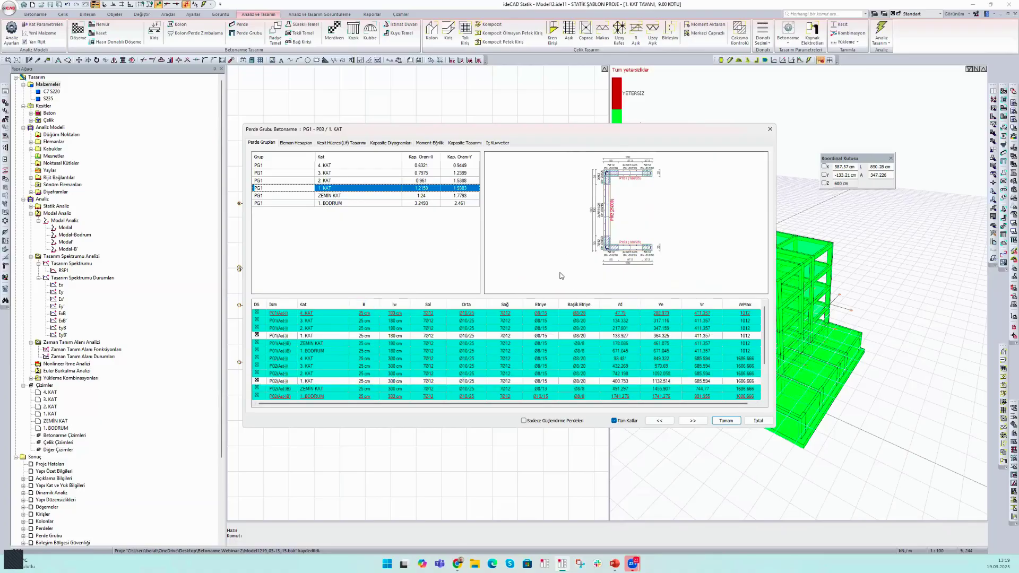
pyautogui.click(726, 421)
# View the beam design with the beams of all storeys listed, and leave it without changes.
pyautogui.click(155, 33)
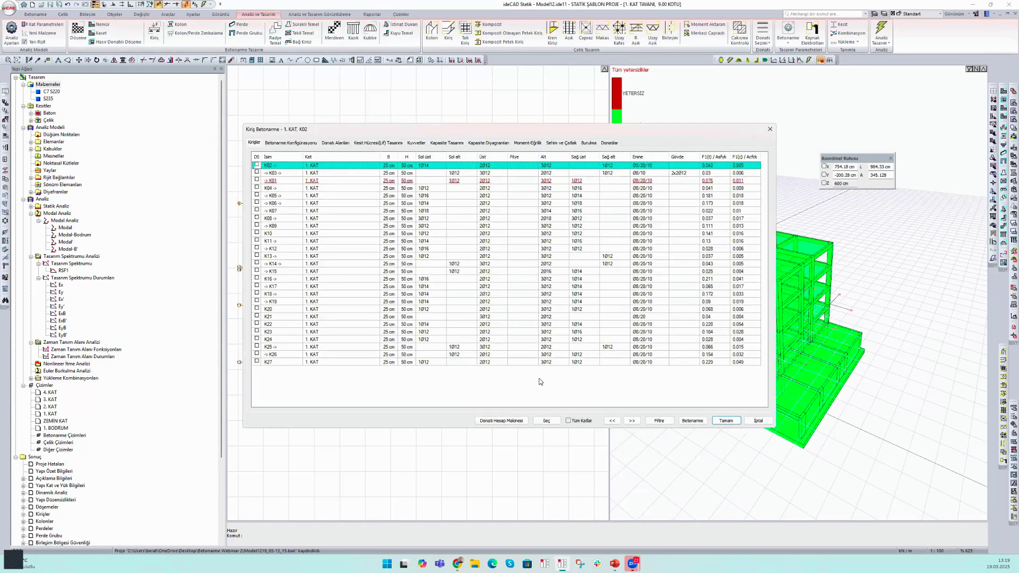
pyautogui.click(577, 420)
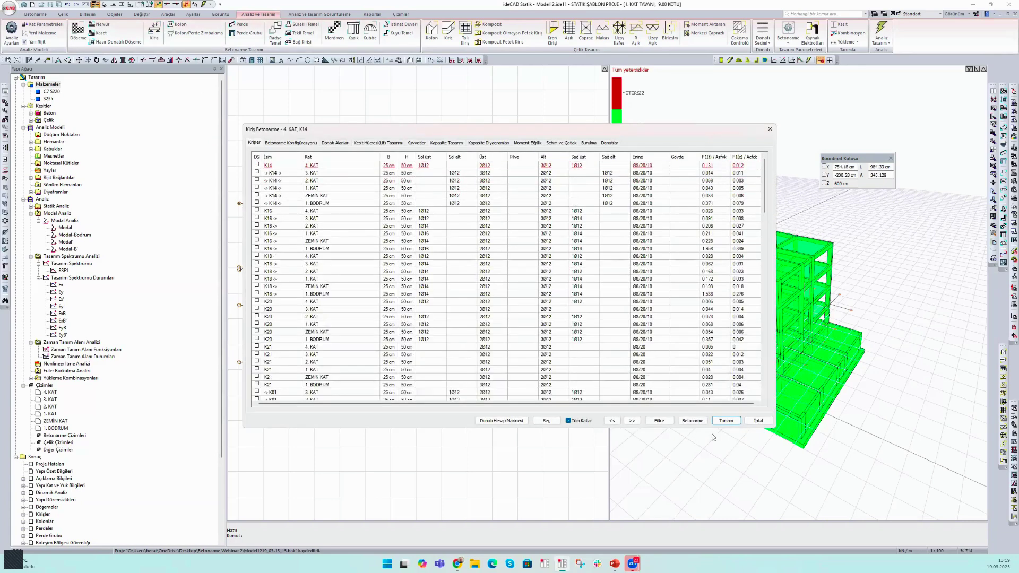
pyautogui.click(756, 421)
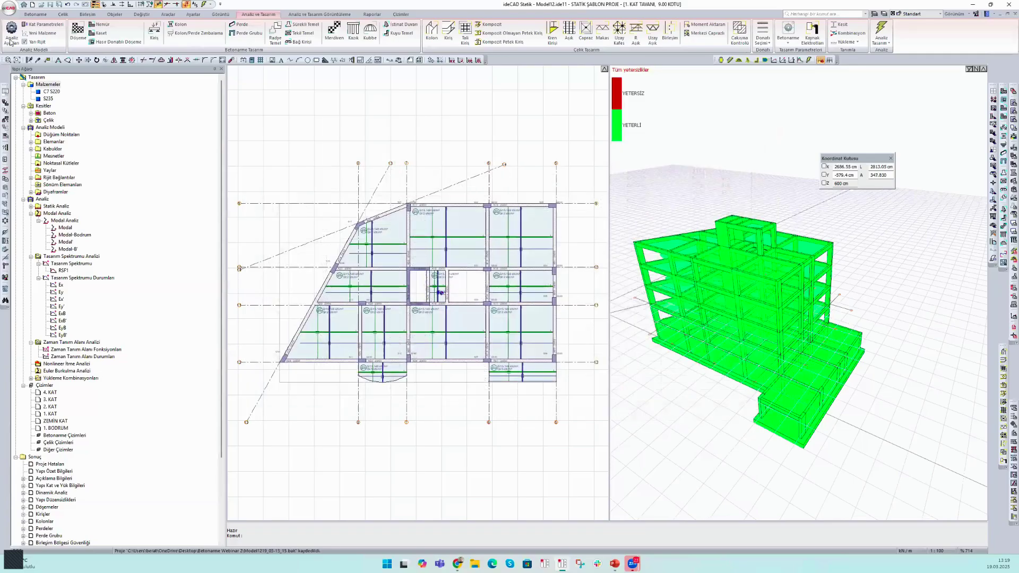
# In the strengthening analysis settings, define beam reinforcement ratios of 0.002 for top and bottom, and set the building knowledge level to Kapsamlı.
pyautogui.click(11, 40)
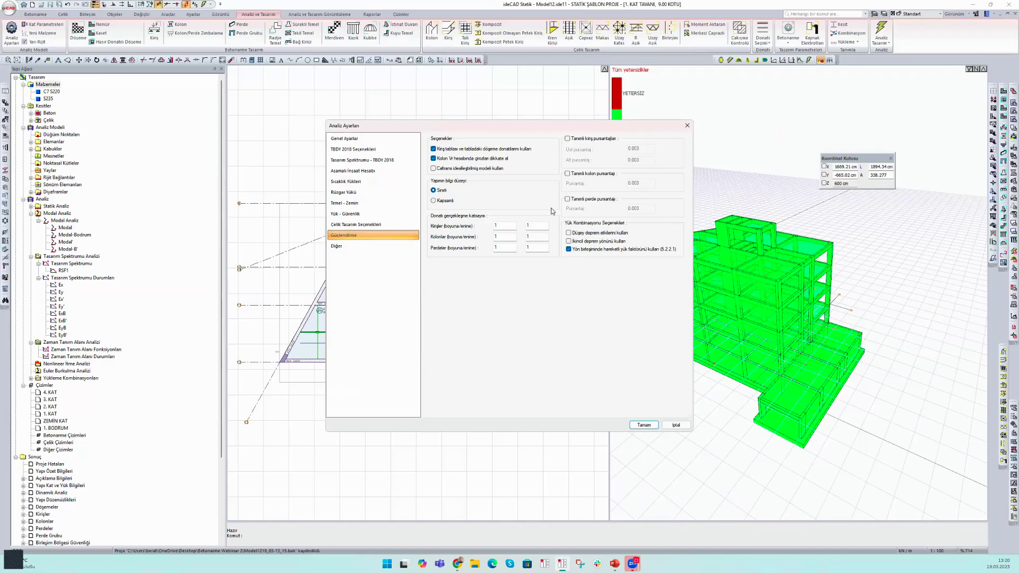
pyautogui.click(591, 139)
pyautogui.click(639, 149)
pyautogui.click(640, 160)
pyautogui.click(446, 200)
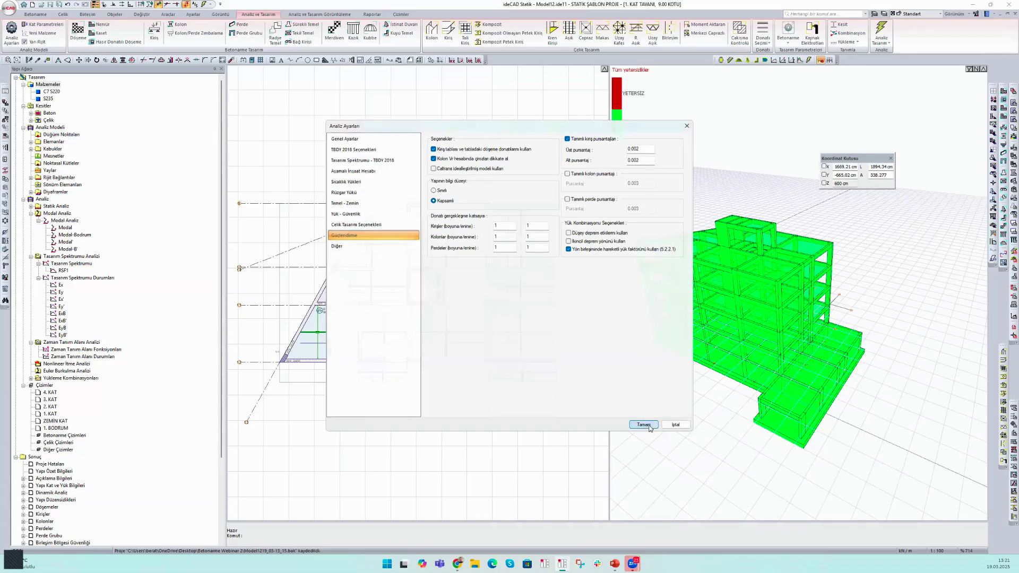
pyautogui.click(644, 425)
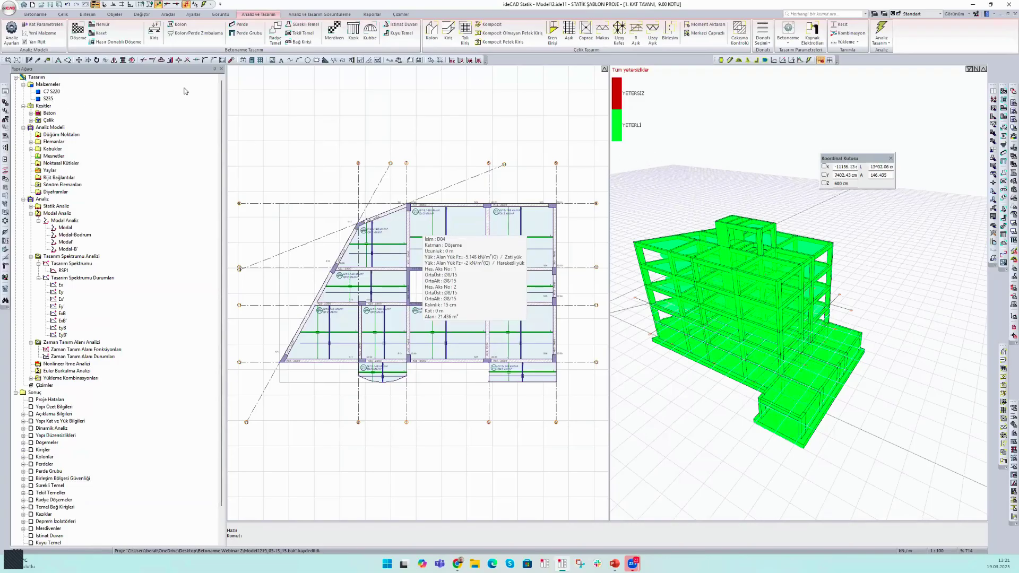
# Save the project under the new name "Model12- Mevcut Yapı" in the Betonarme Webinar 2 folder.
pyautogui.click(9, 8)
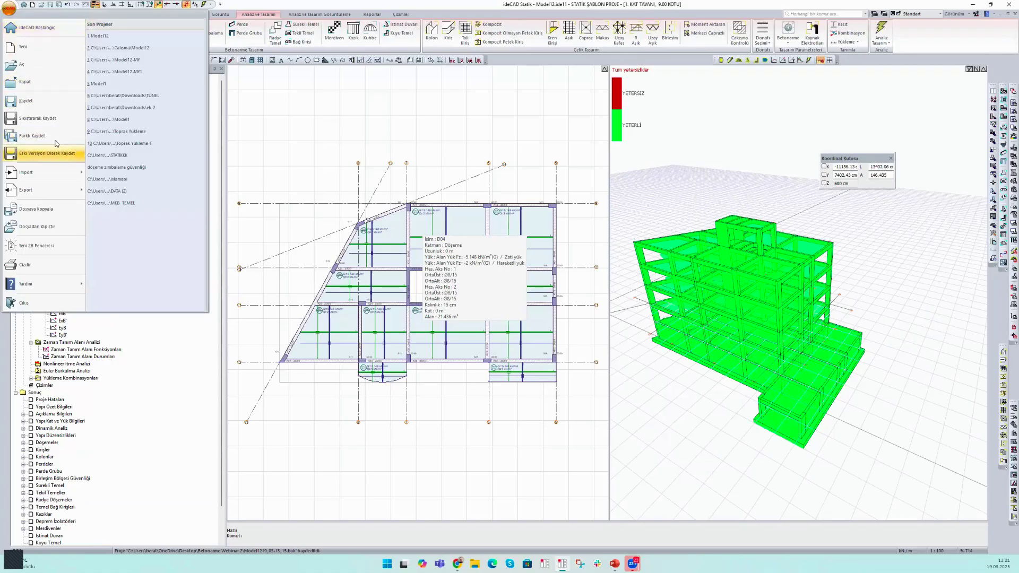
pyautogui.click(53, 136)
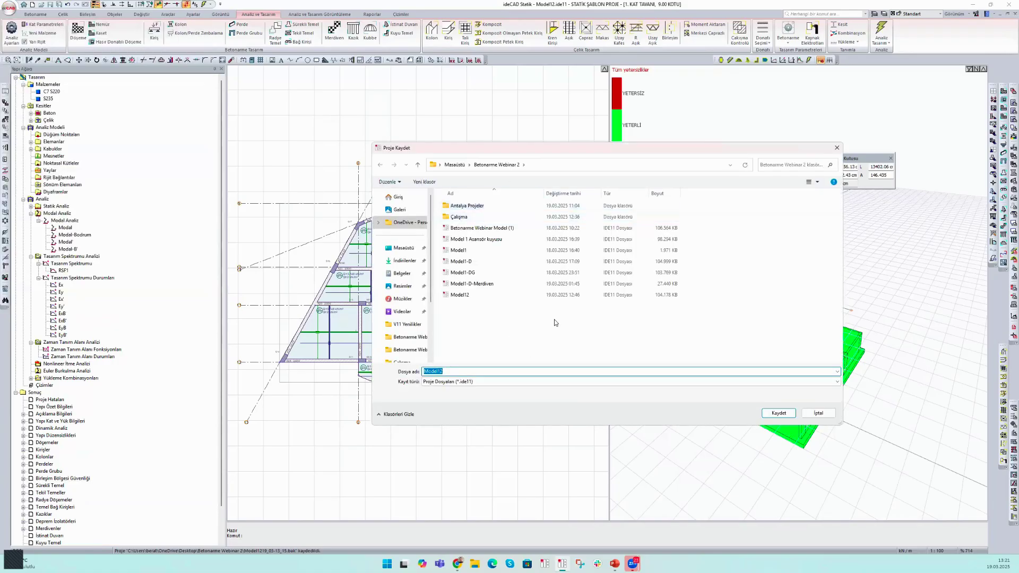
pyautogui.click(485, 380)
pyautogui.click(485, 374)
pyautogui.click(484, 373)
pyautogui.click(485, 373)
pyautogui.write('- Mevcut Yapı')
pyautogui.click(779, 414)
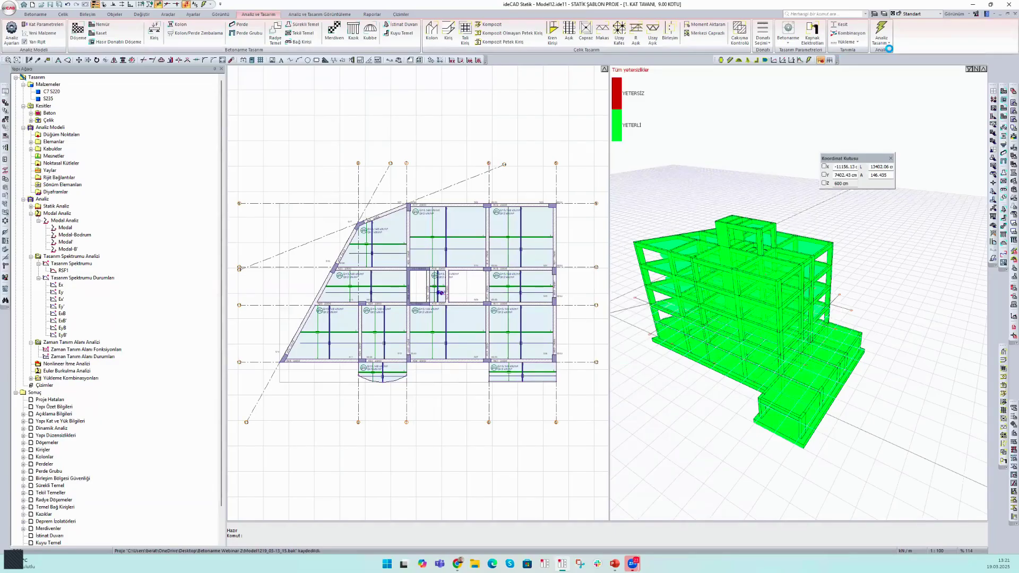
# Run the linear performance analysis (Doğrusal Performans Analizi) with the defined settings, saving the project, and create its report for the whole project.
pyautogui.click(885, 45)
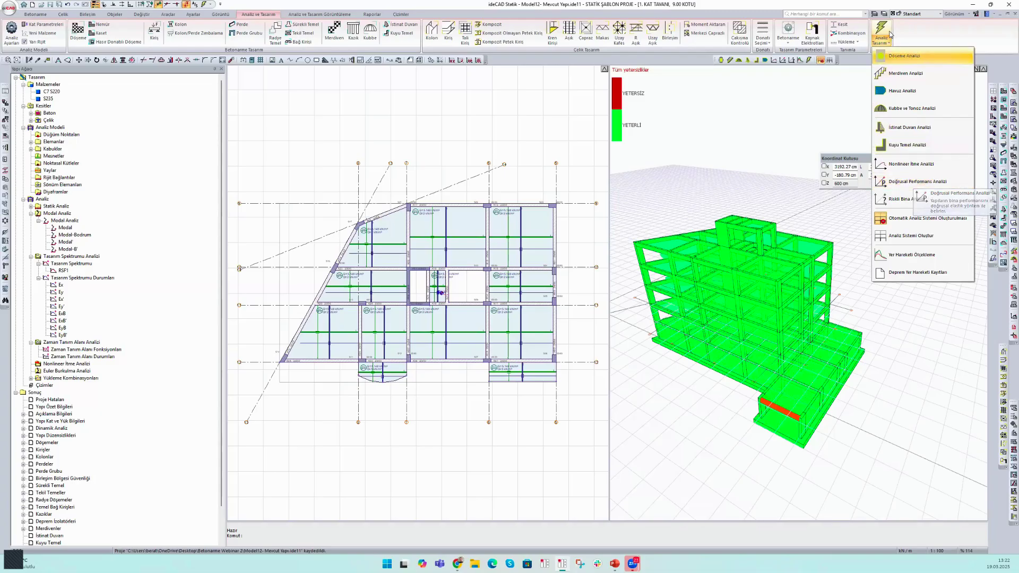
pyautogui.click(930, 182)
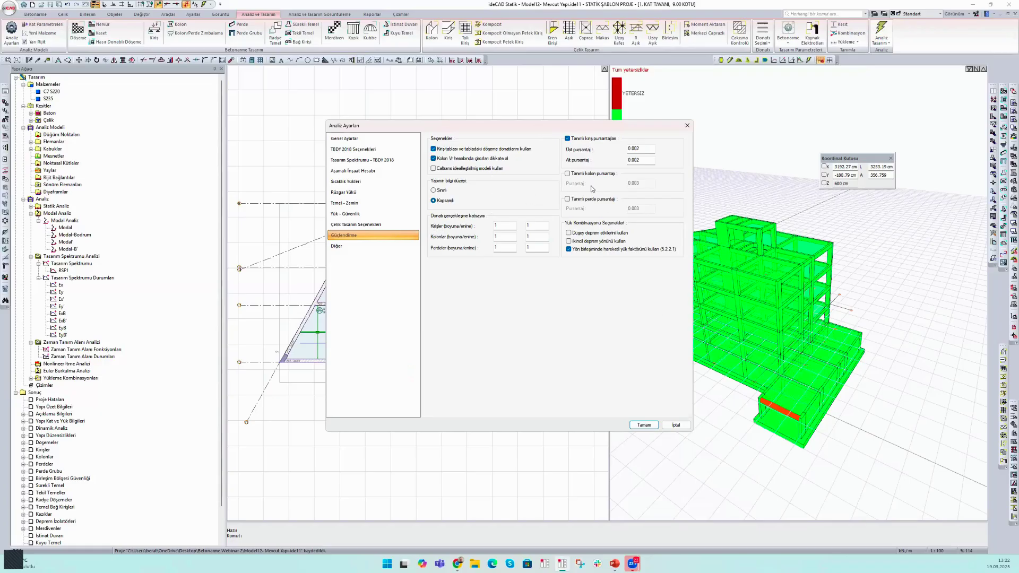
pyautogui.click(652, 426)
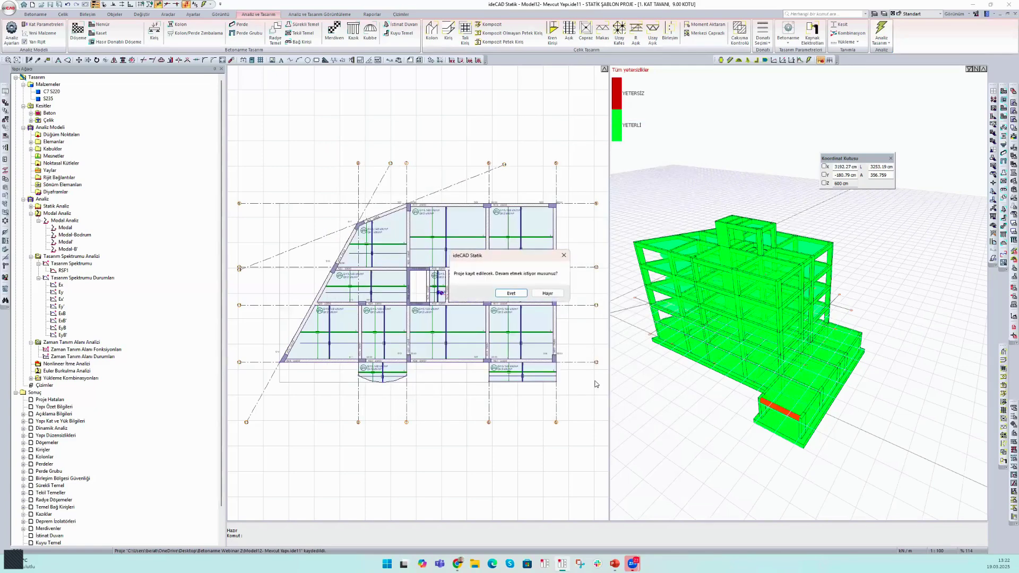
pyautogui.click(521, 293)
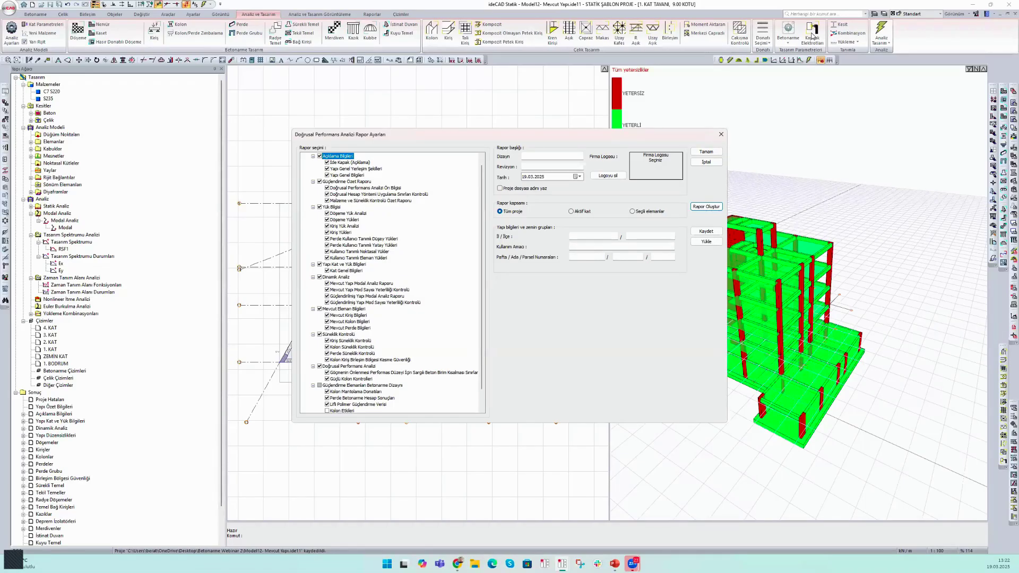
pyautogui.click(707, 207)
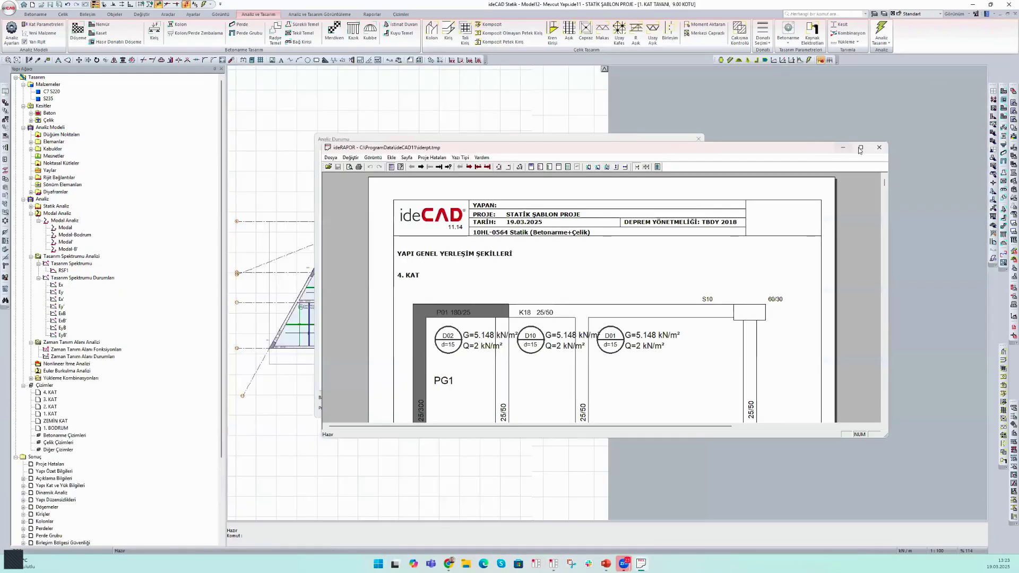
# Maximize the report and look through the storey layout plans down to the building's general information.
pyautogui.click(861, 147)
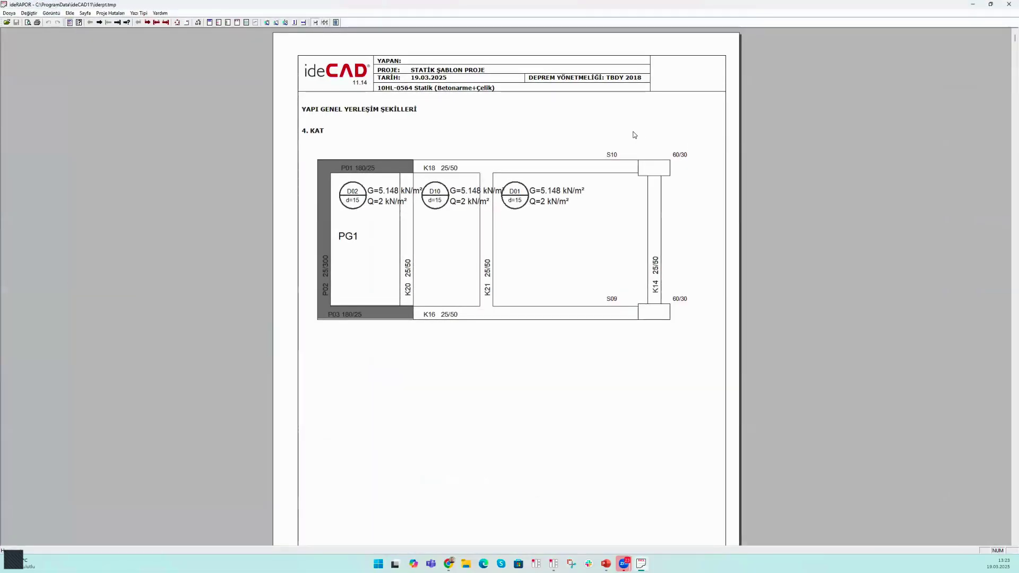
pyautogui.scroll(-3, 583, 128)
pyautogui.scroll(-20, 583, 128)
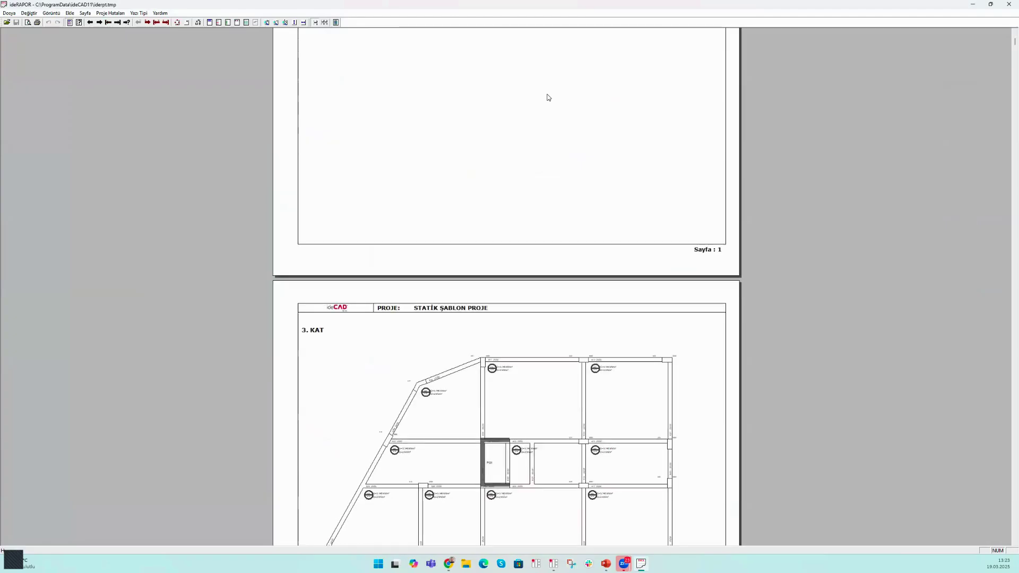
pyautogui.scroll(-20, 550, 94)
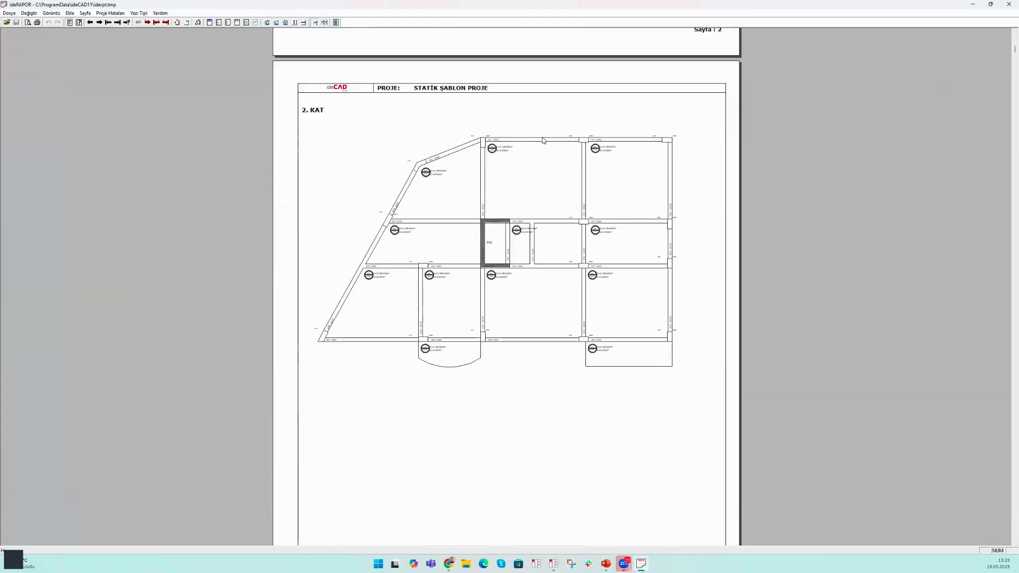
pyautogui.scroll(-20, 535, 140)
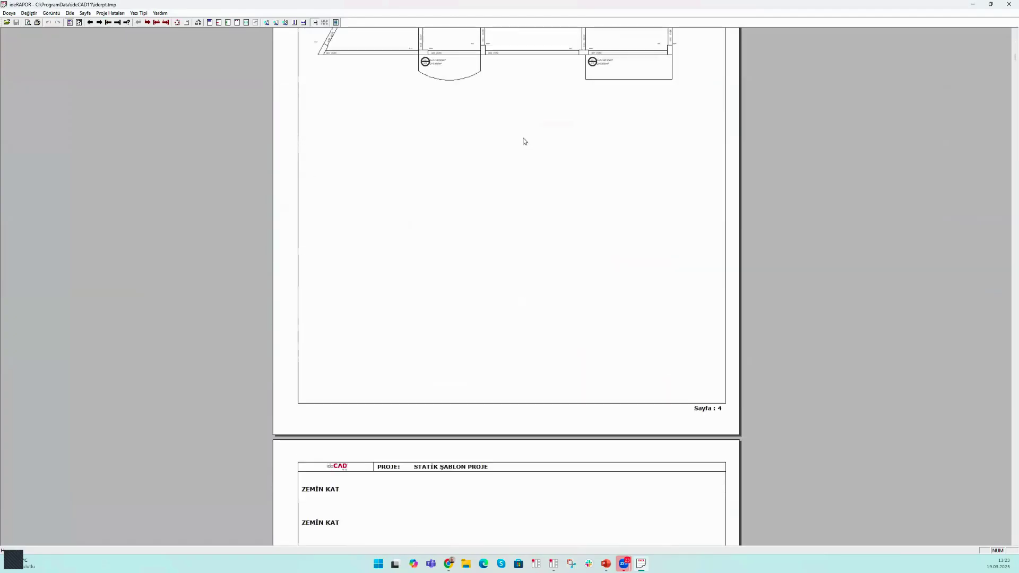
pyautogui.scroll(-20, 518, 136)
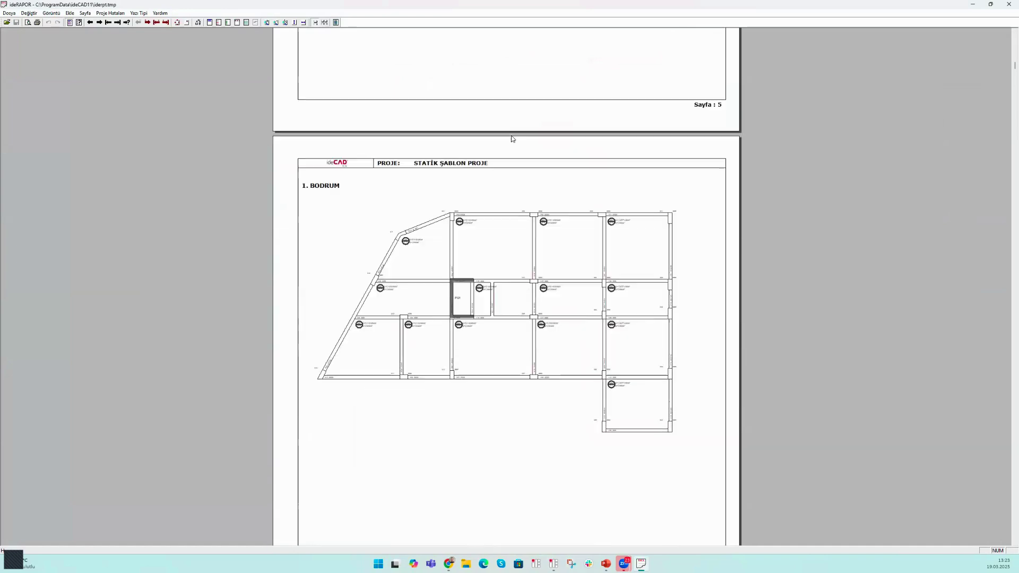
pyautogui.scroll(-20, 503, 146)
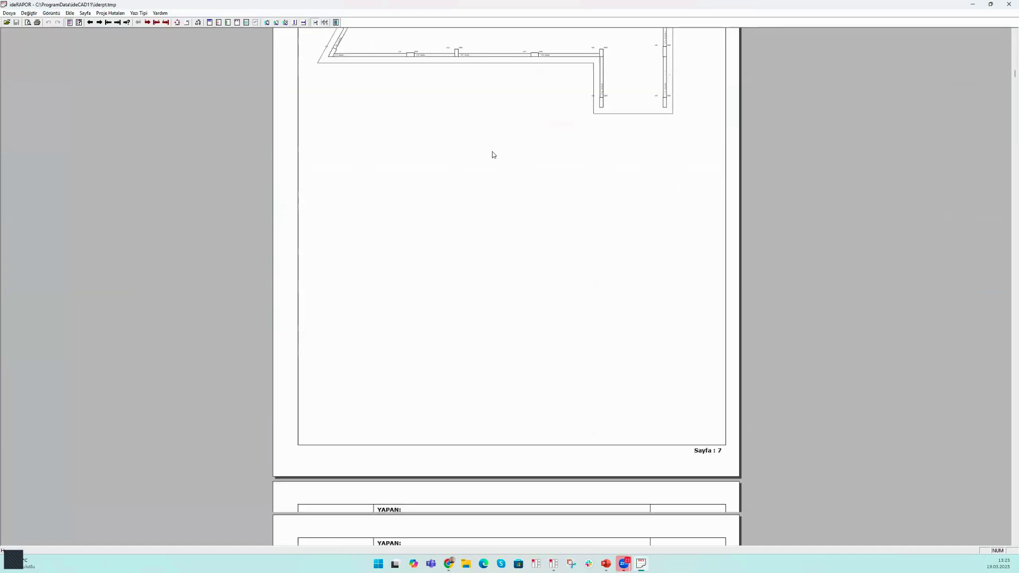
pyautogui.scroll(-8, 489, 148)
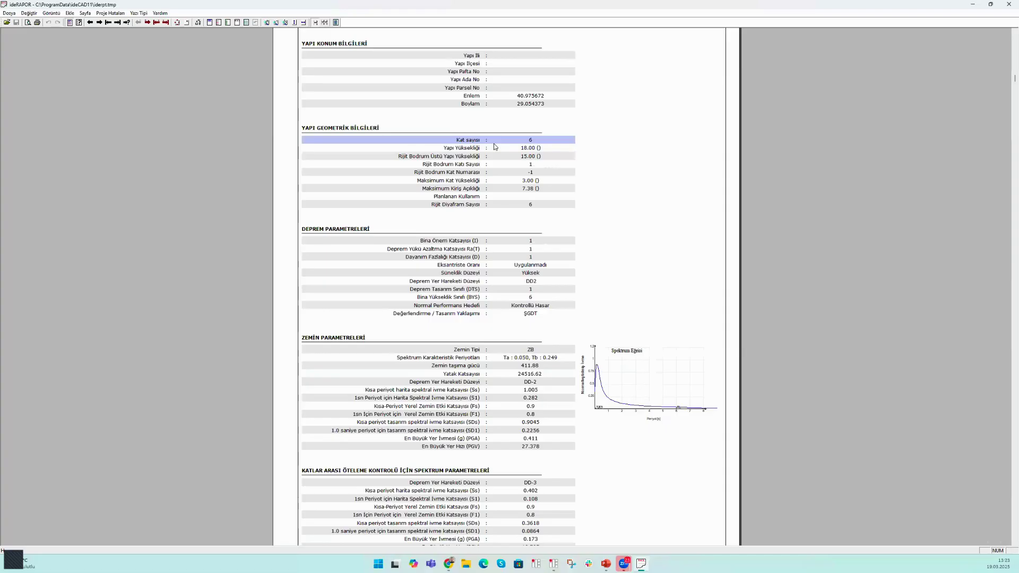
# Examine the report's earthquake and material data, cracked section factors, performance analysis options, storey forces and beam demand/capacity ratios.
pyautogui.scroll(-6, 490, 155)
pyautogui.scroll(-12, 489, 155)
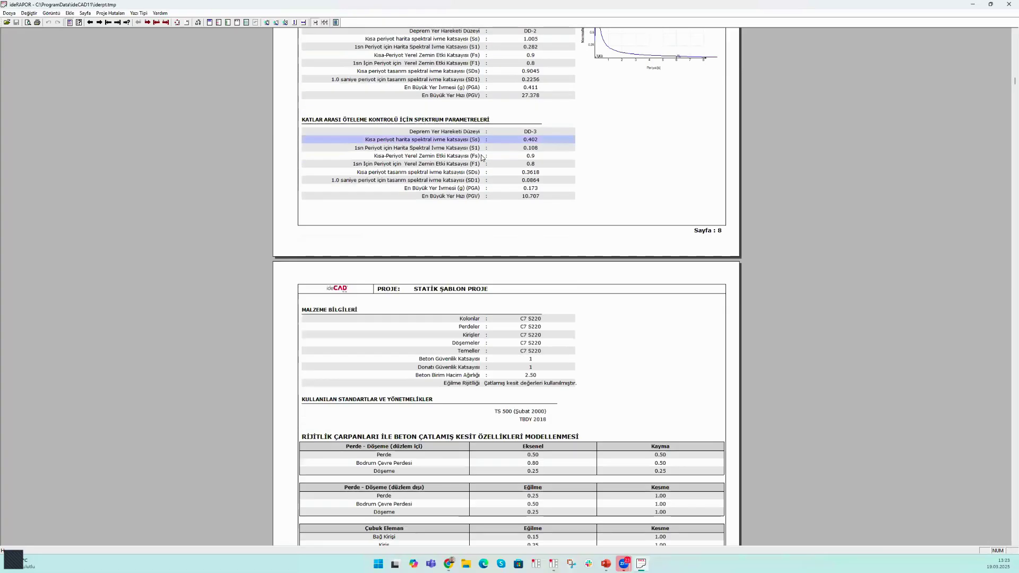
pyautogui.scroll(-5, 484, 158)
pyautogui.scroll(-5, 481, 160)
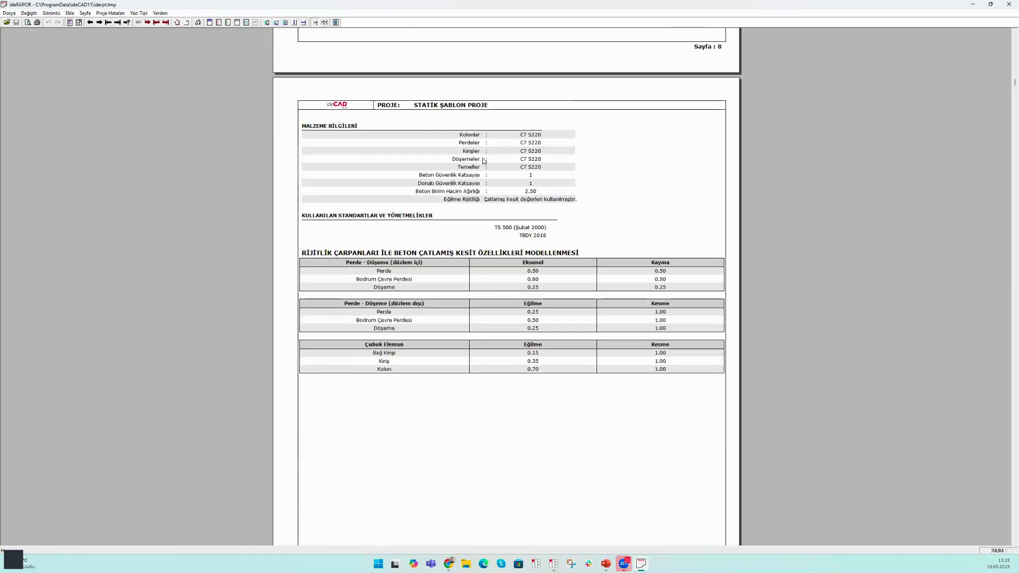
pyautogui.scroll(-6, 460, 154)
pyautogui.scroll(-2, 454, 149)
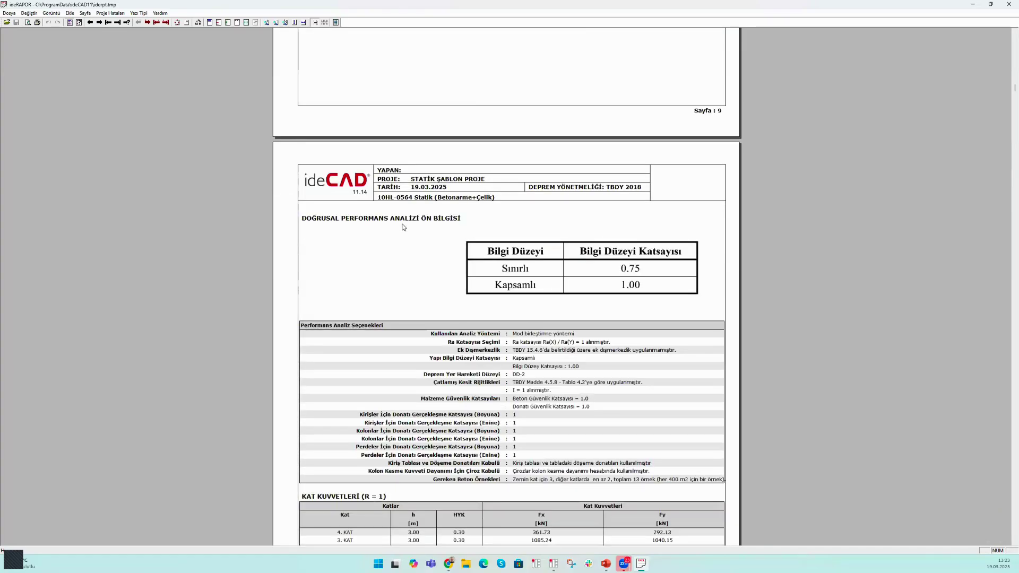
pyautogui.scroll(-1, 517, 210)
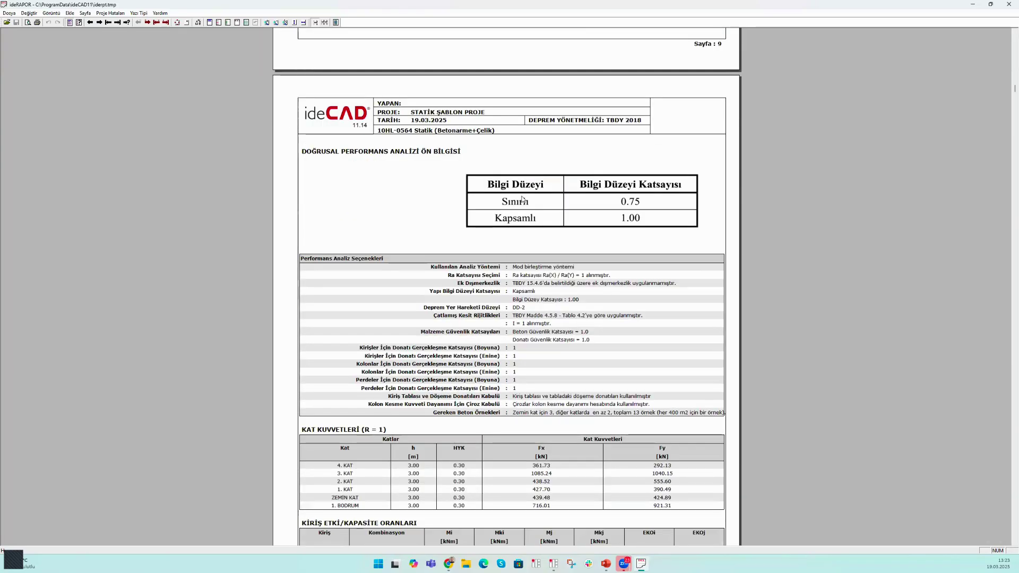
pyautogui.scroll(-1, 648, 156)
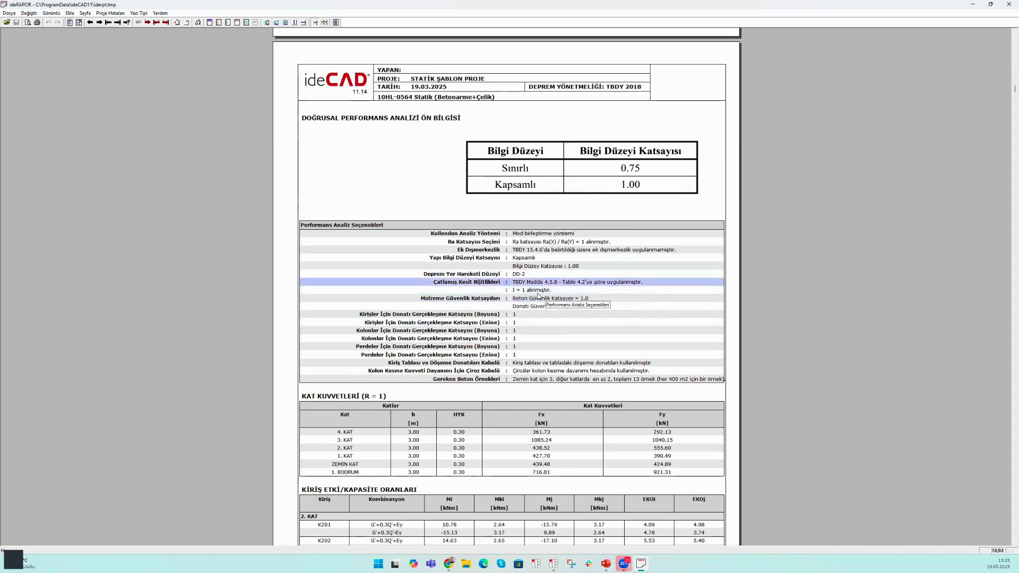
pyautogui.scroll(-3, 532, 299)
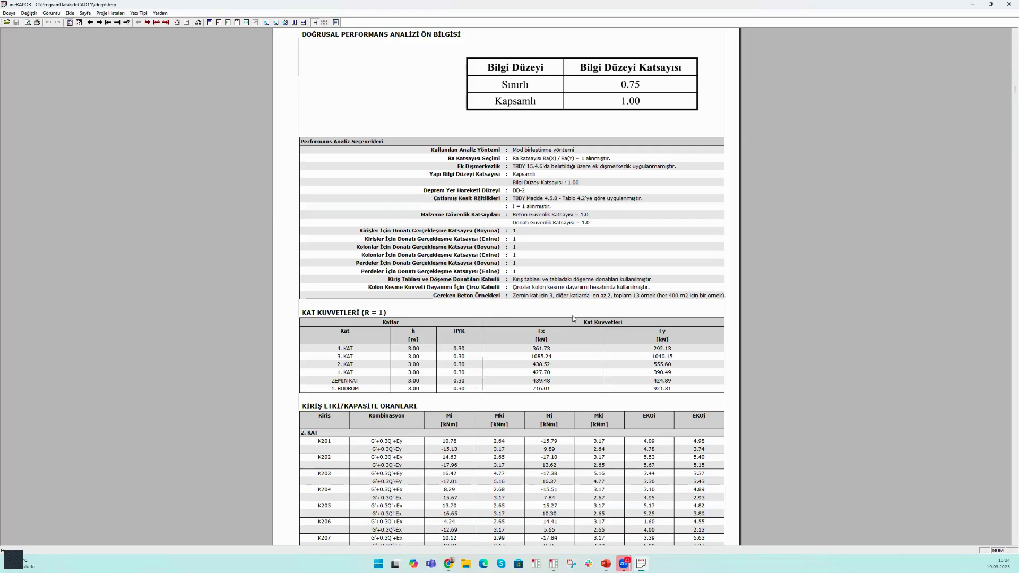
# Put the report aside, close the analysis status window and review a column's performance analysis parameters on the first-storey plan without changing them.
pyautogui.click(972, 5)
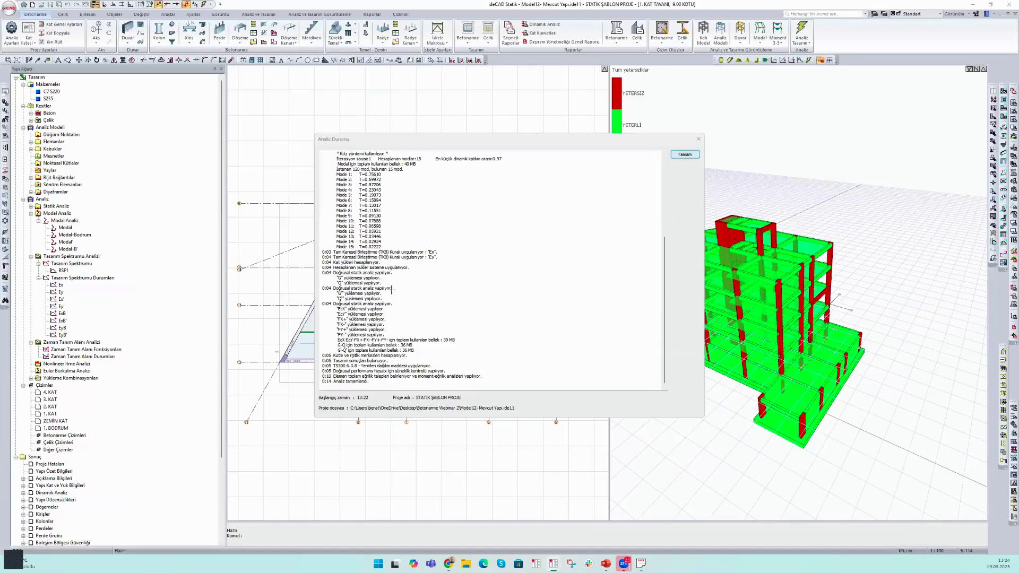
pyautogui.press('Return')
pyautogui.click(363, 304)
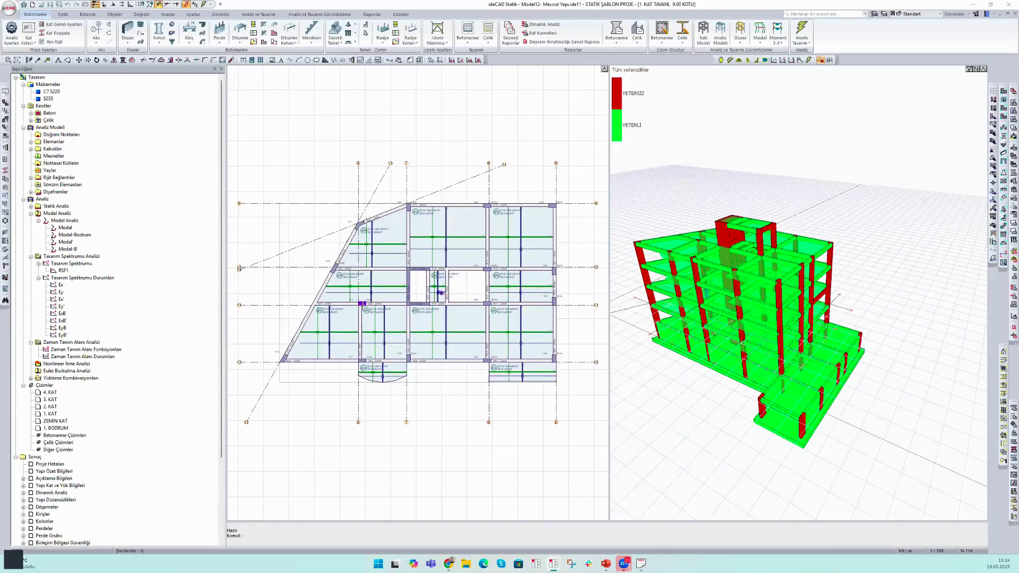
pyautogui.doubleClick(362, 304)
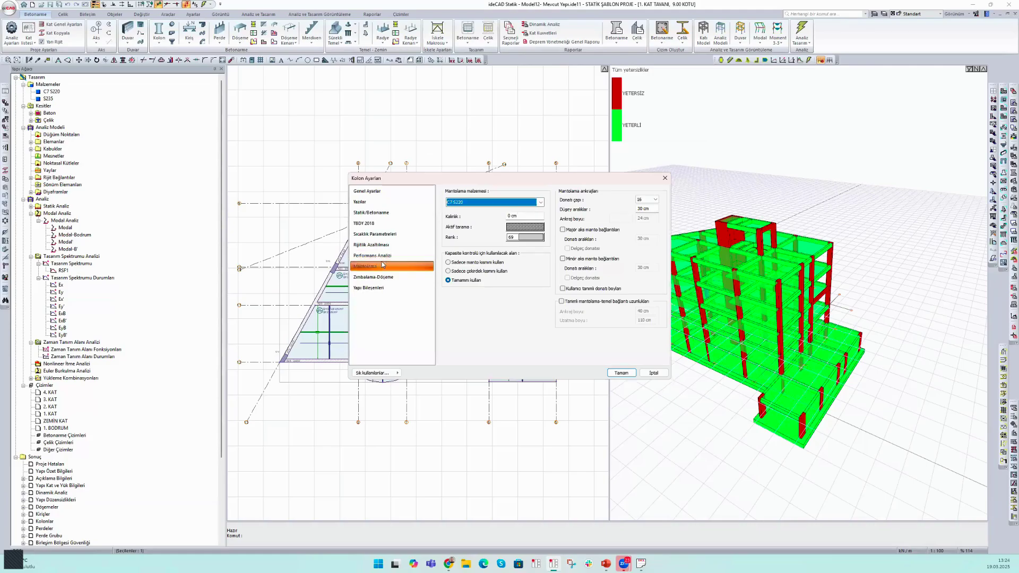
pyautogui.click(384, 256)
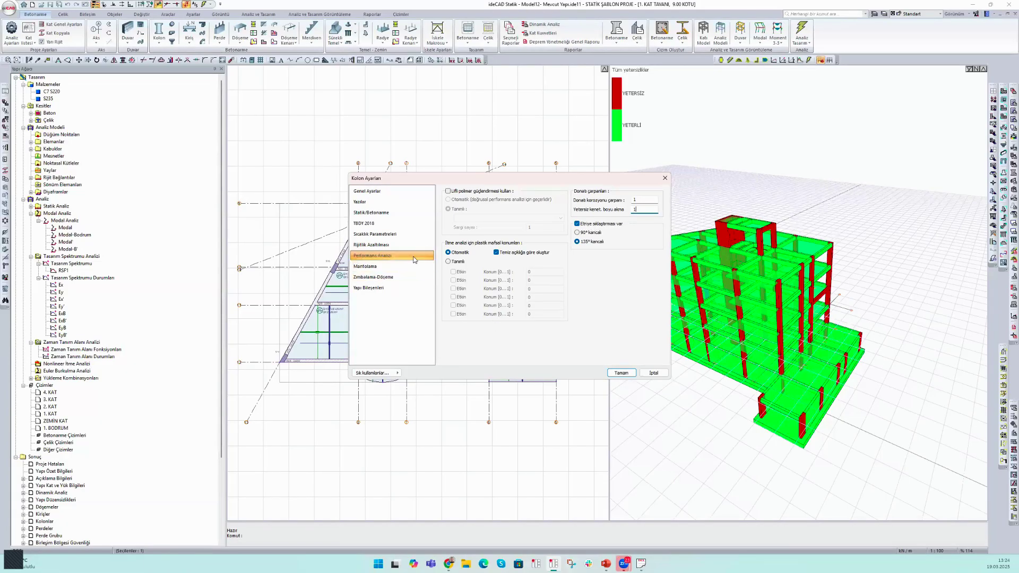
pyautogui.click(649, 374)
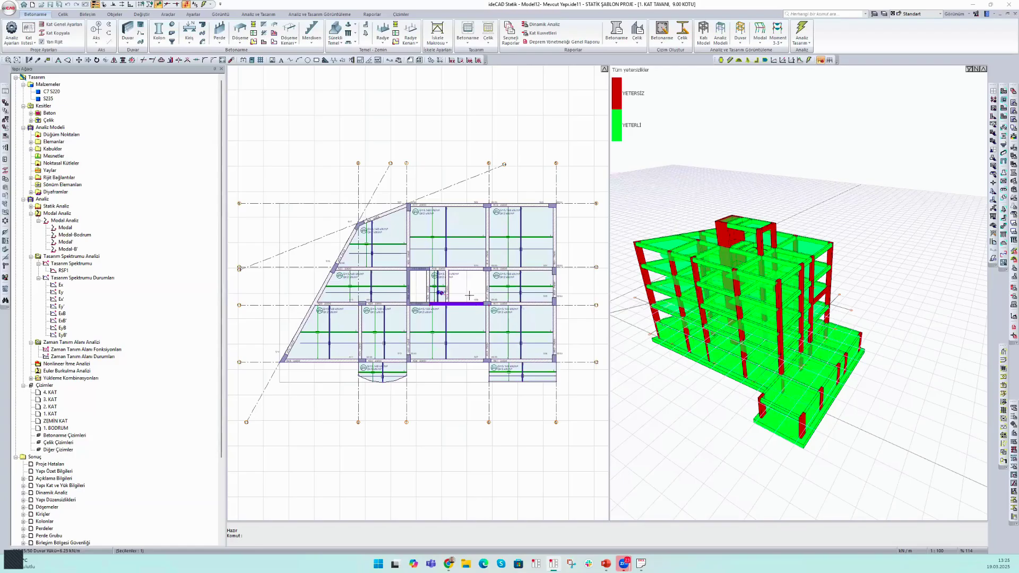
# Review an interior beam's performance analysis parameters and the strengthening options (Güçlendirme) in the analysis settings, leaving both unchanged.
pyautogui.doubleClick(466, 304)
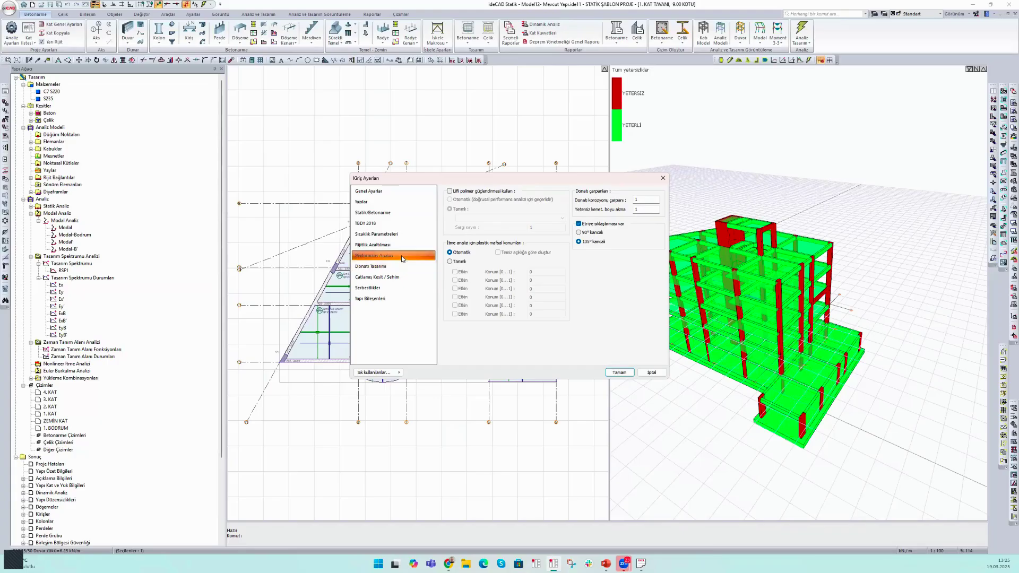
pyautogui.click(651, 373)
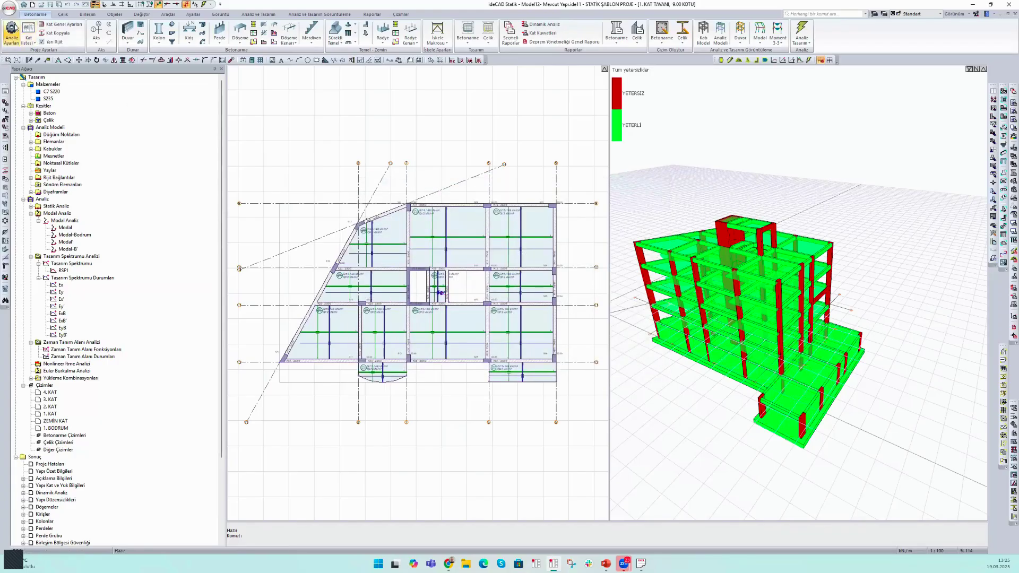
pyautogui.click(12, 33)
pyautogui.click(363, 236)
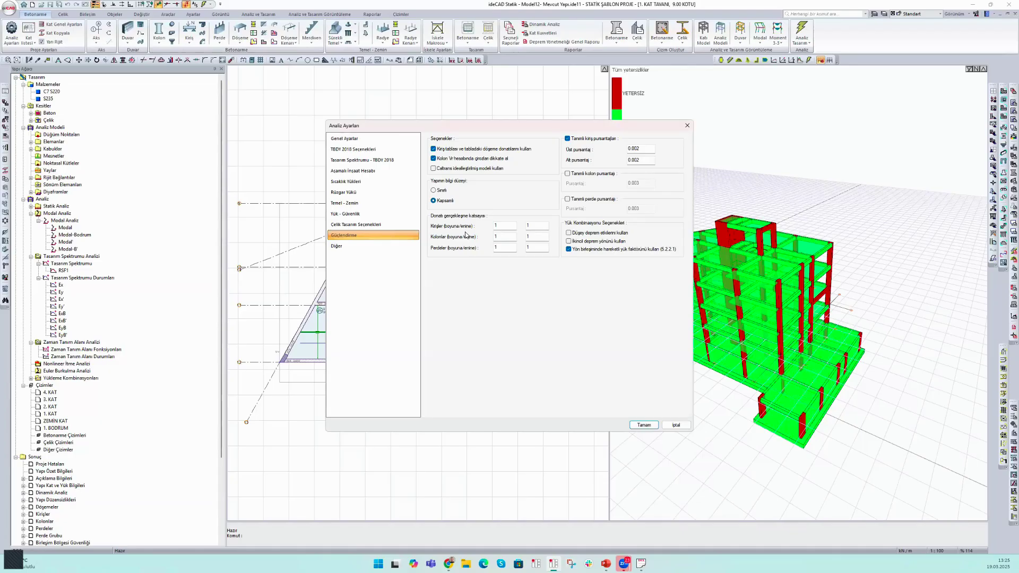
pyautogui.click(680, 425)
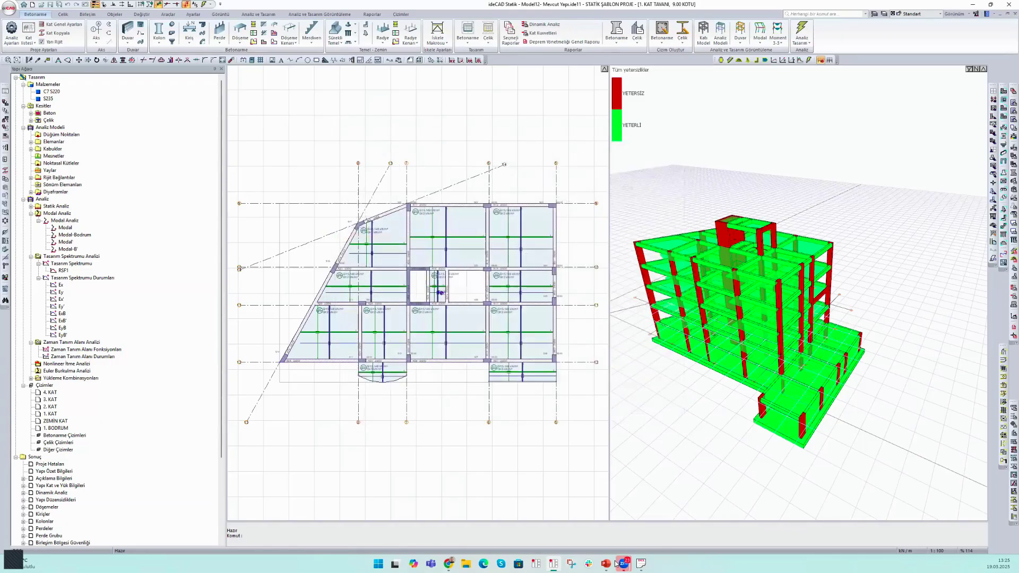
# Return to the performance report and examine the beam demand/capacity ratios of the second and first storeys.
pyautogui.click(626, 564)
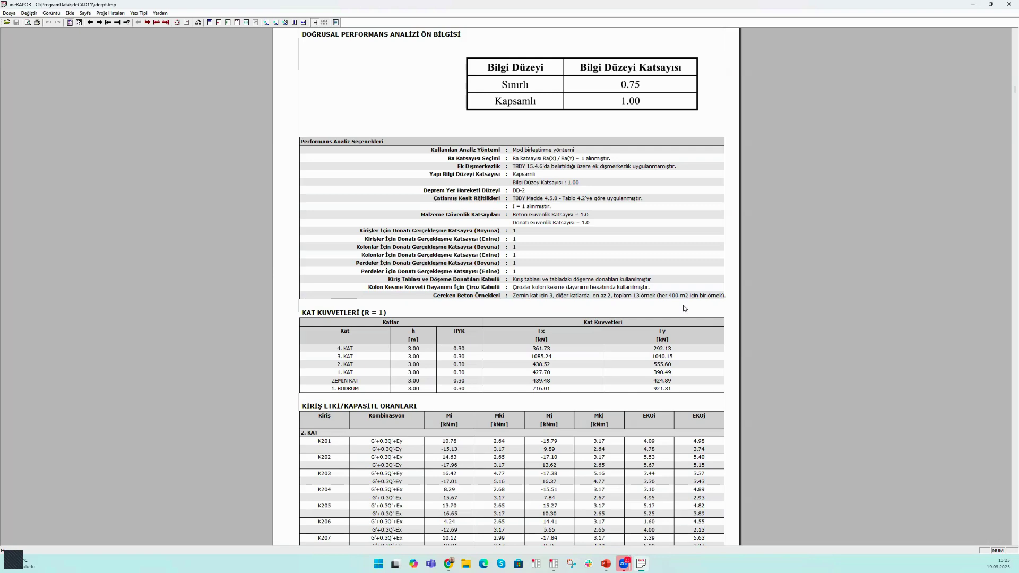
pyautogui.scroll(-7, 684, 297)
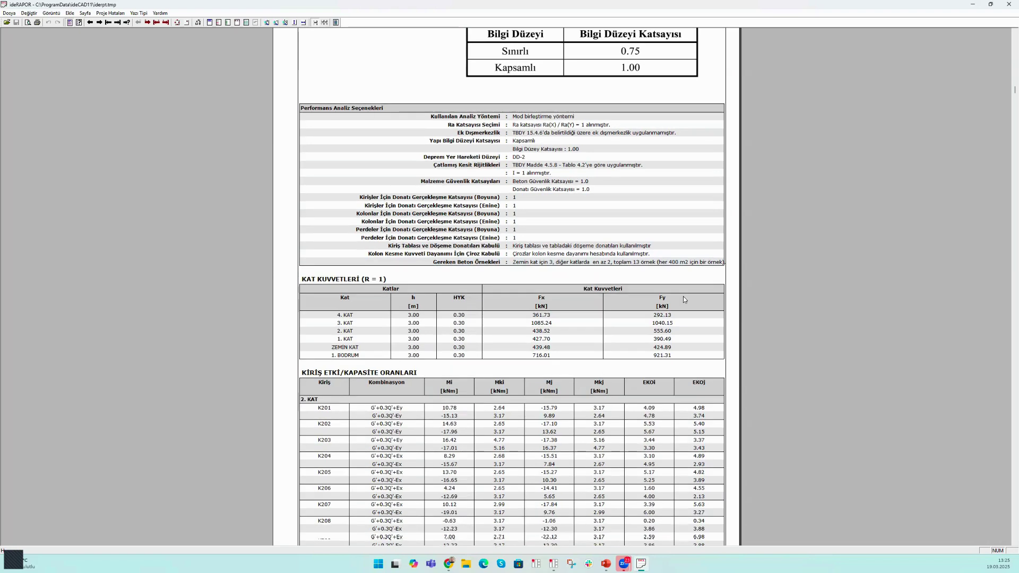
pyautogui.scroll(-3, 516, 236)
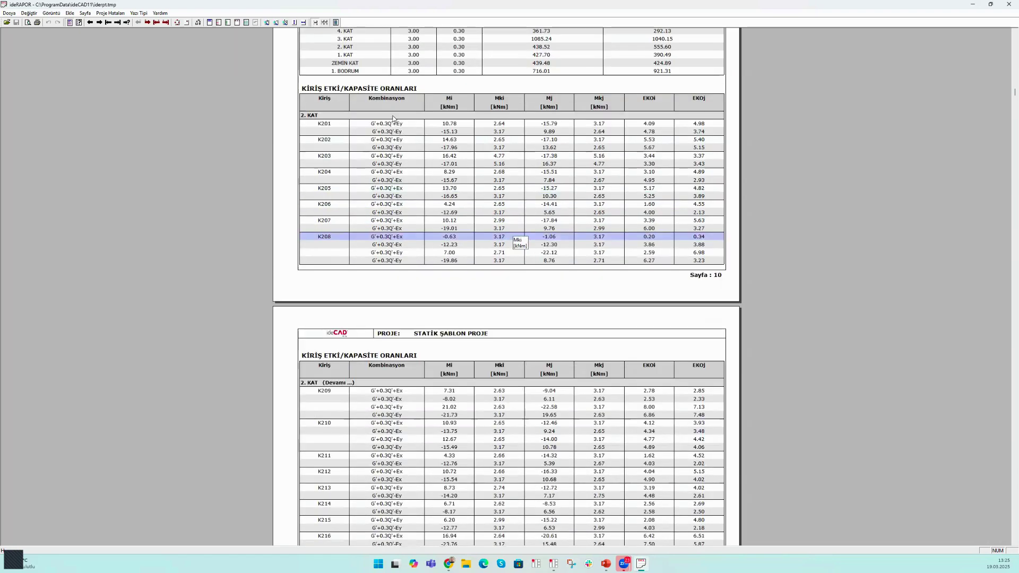
pyautogui.scroll(-3, 440, 155)
pyautogui.scroll(-7, 440, 155)
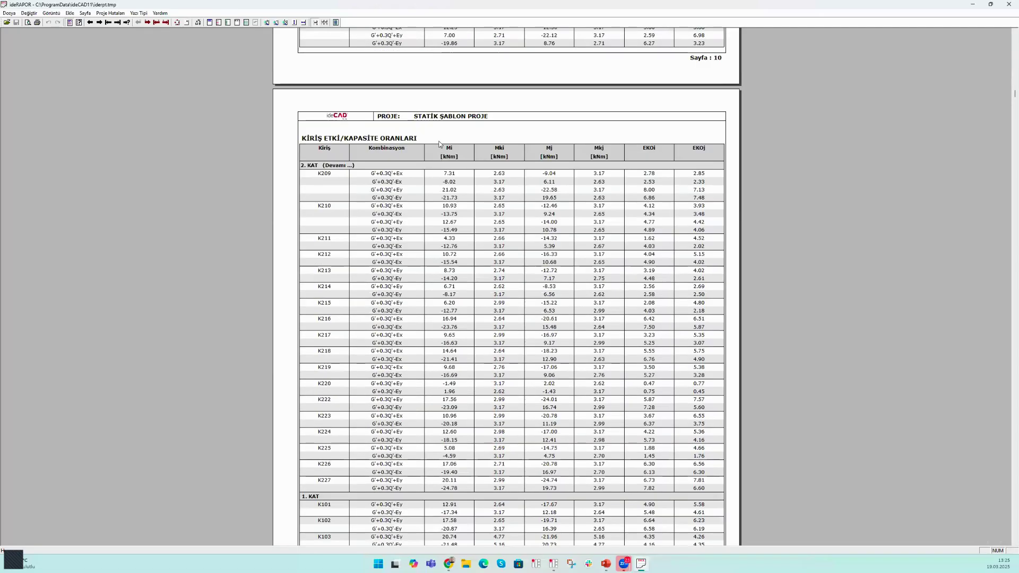
# Go through the report's contents to the linear method applicability check and examine it together with the shear wall demand/capacity ratios.
pyautogui.click(79, 23)
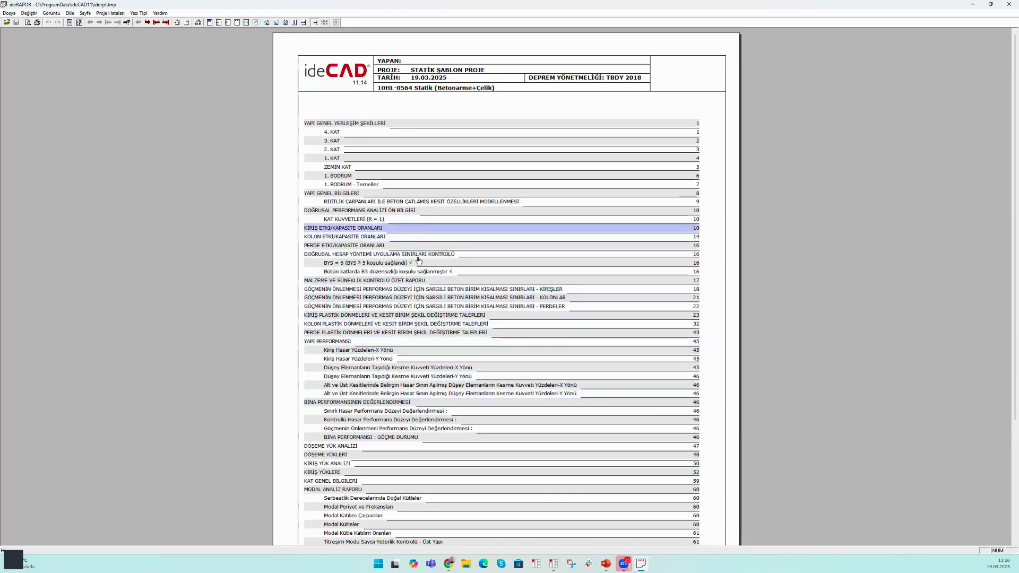
pyautogui.click(367, 259)
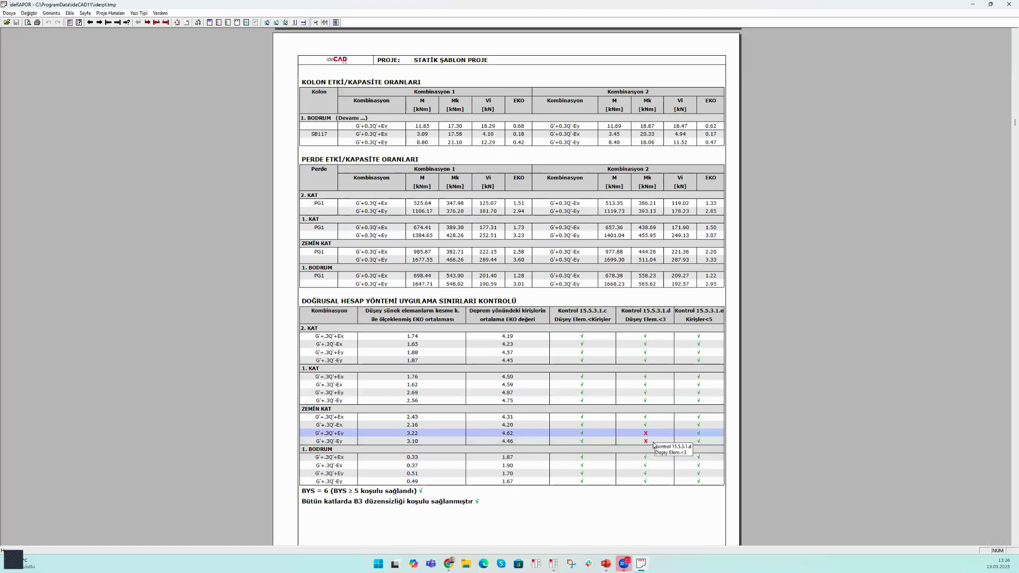
pyautogui.scroll(-3, 650, 439)
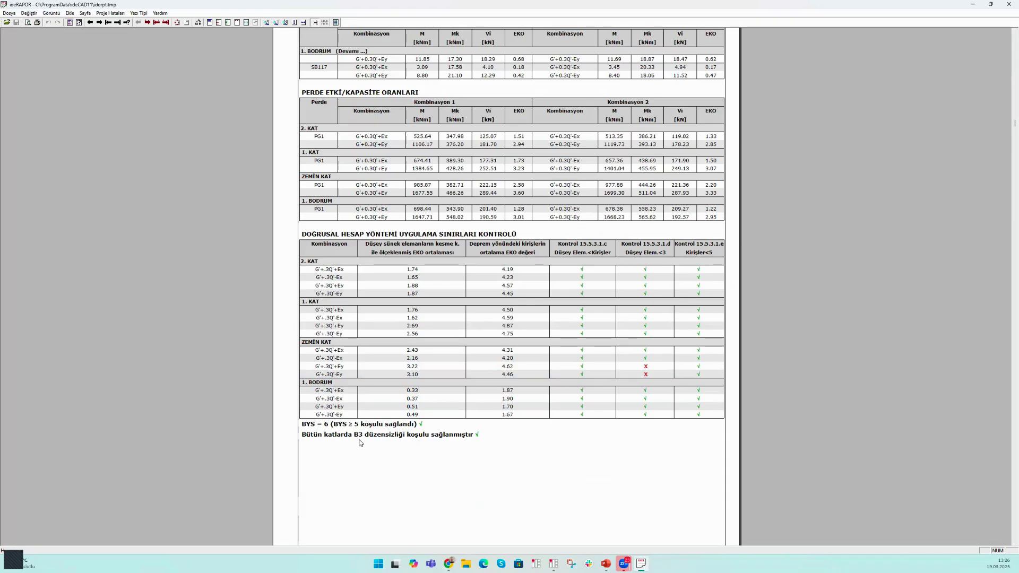
pyautogui.scroll(3, 360, 443)
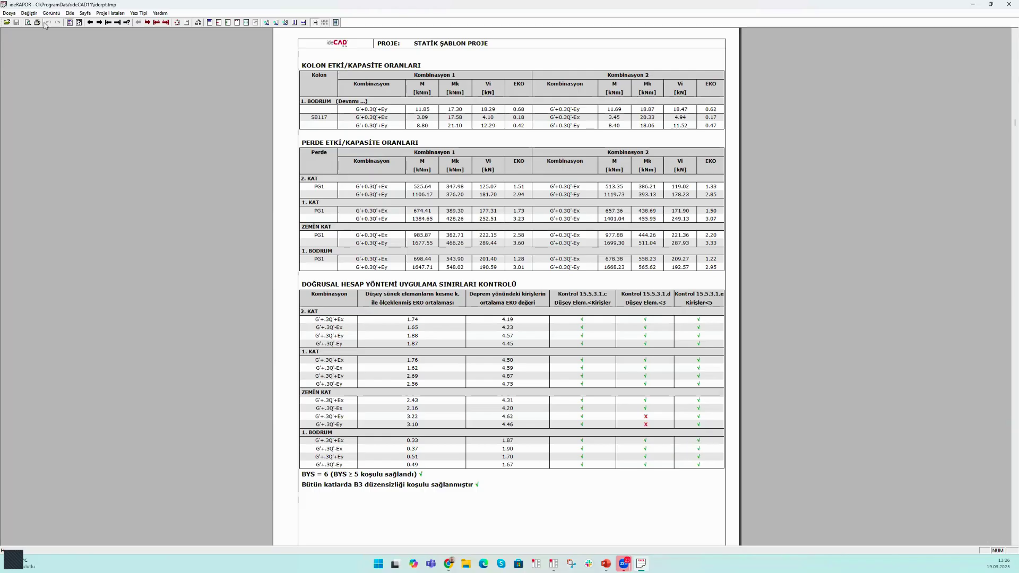
# Go through the report's contents to the building performance section and examine the beam damage percentages in the X and Y directions.
pyautogui.click(79, 23)
pyautogui.scroll(-1, 452, 210)
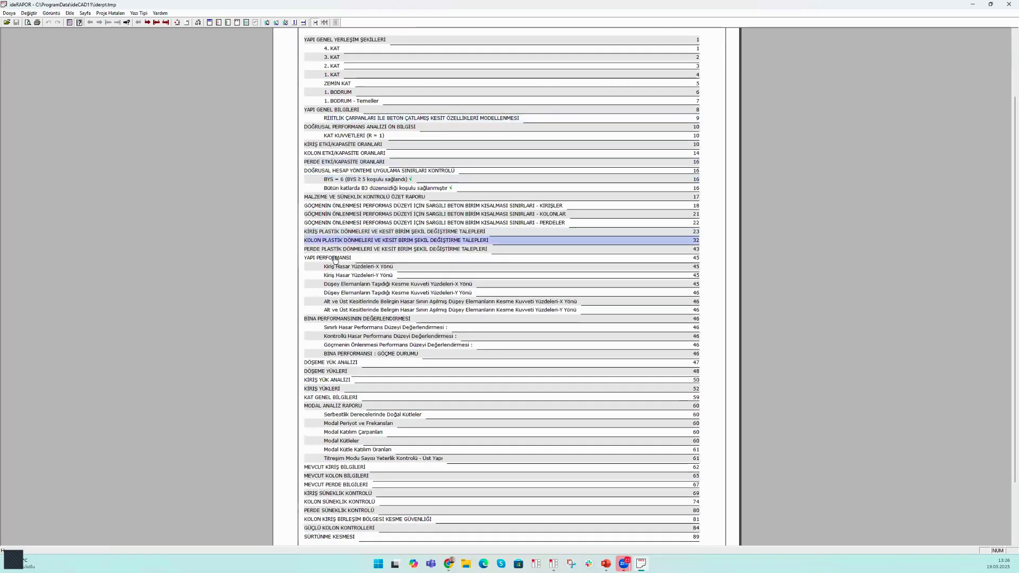
pyautogui.click(399, 321)
pyautogui.scroll(-3, 398, 263)
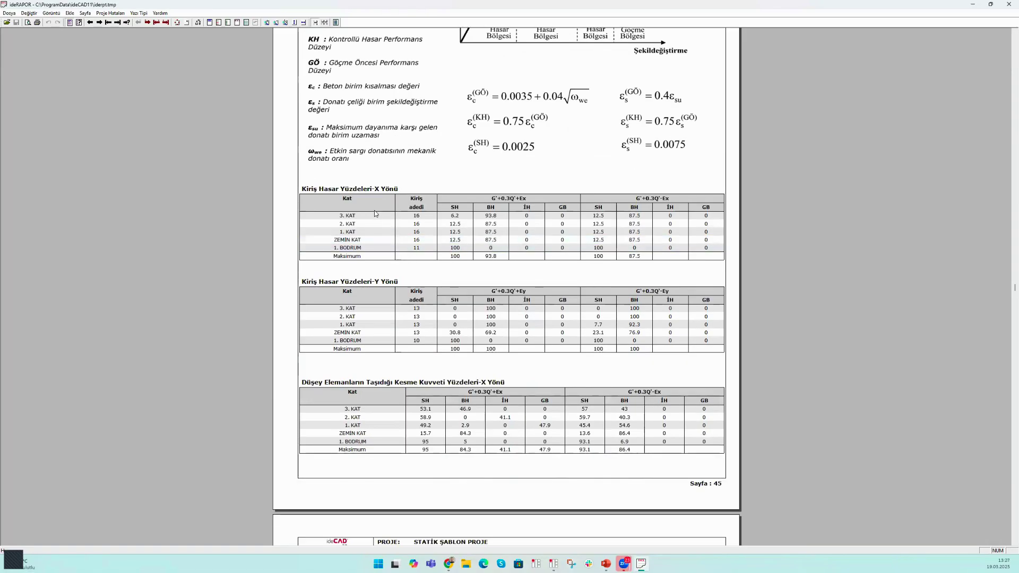
pyautogui.scroll(-1, 374, 210)
pyautogui.scroll(-1, 394, 201)
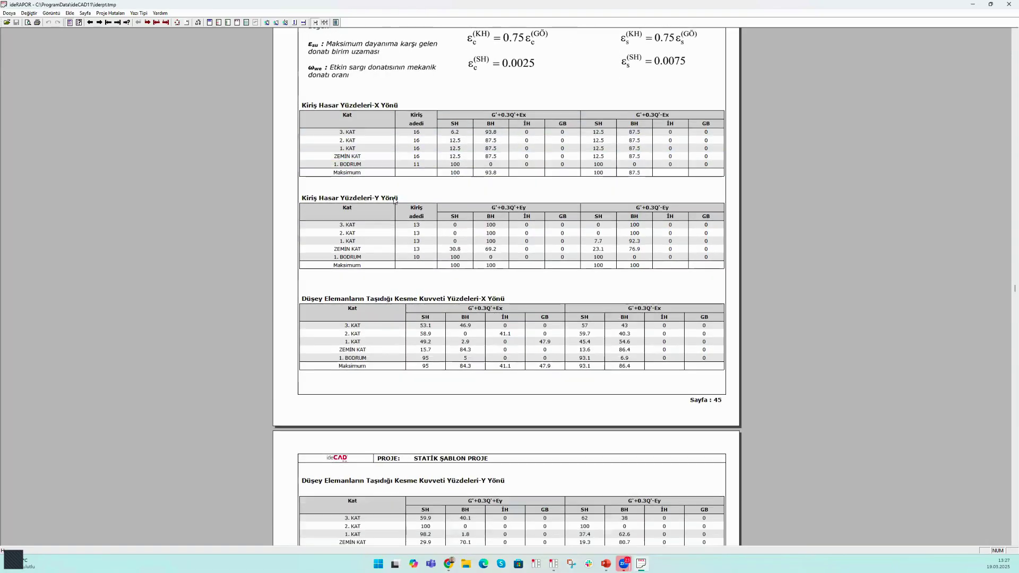
# Examine the vertical elements' shear force percentages and the building performance evaluation for limited damage, controlled damage and collapse prevention.
pyautogui.scroll(-3, 394, 200)
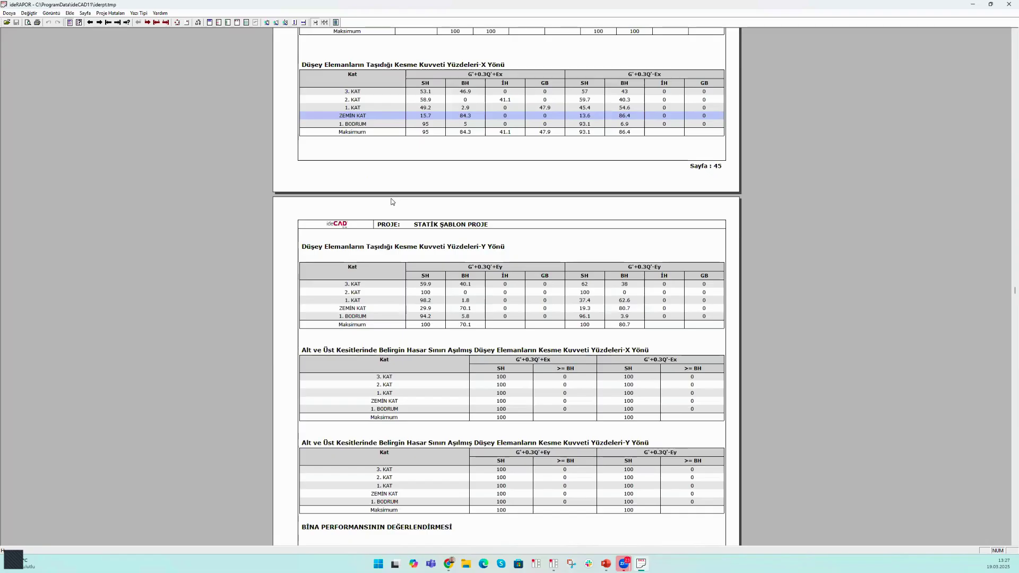
pyautogui.scroll(-3, 393, 202)
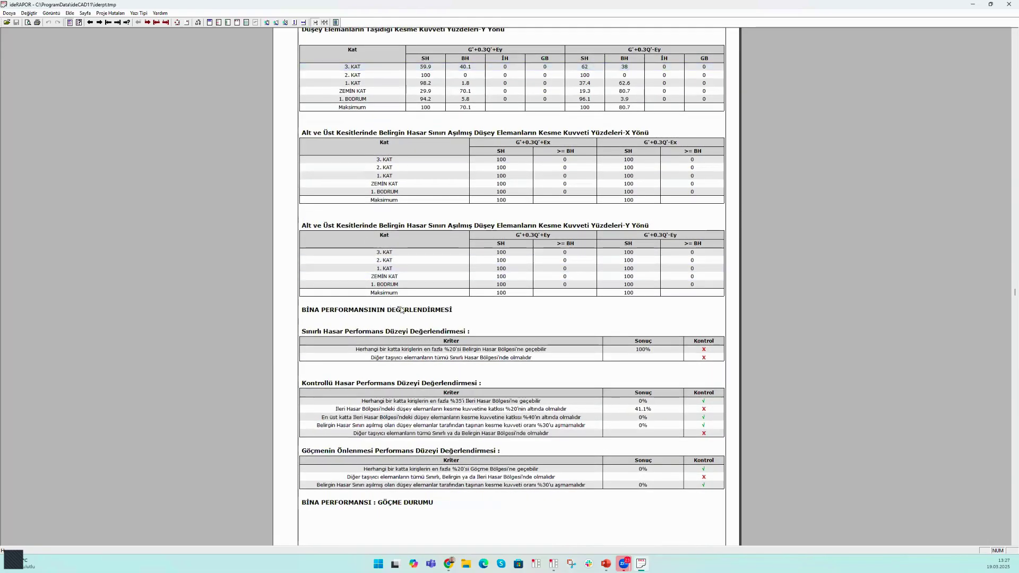
pyautogui.scroll(5, 402, 310)
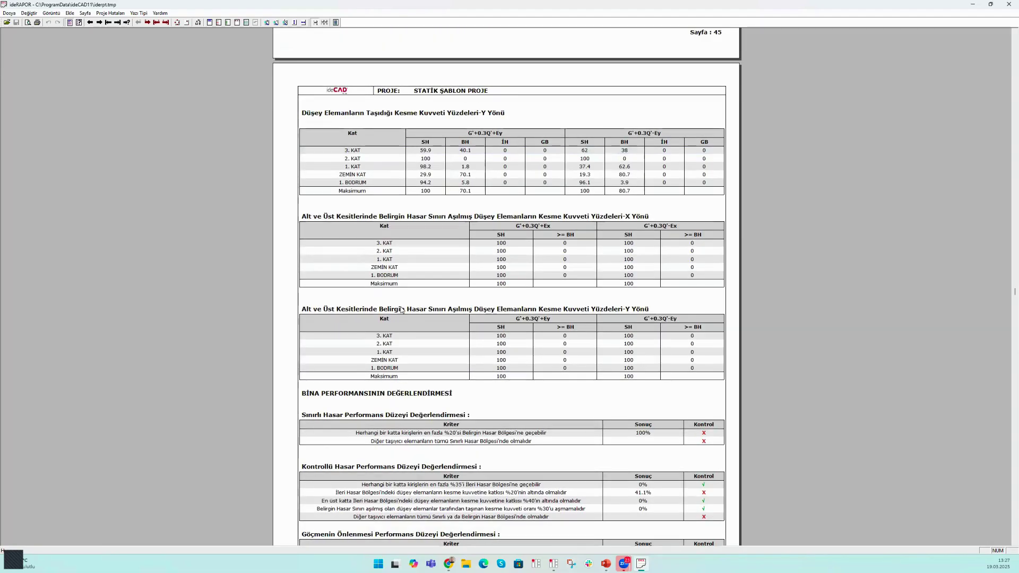
pyautogui.scroll(-6, 401, 310)
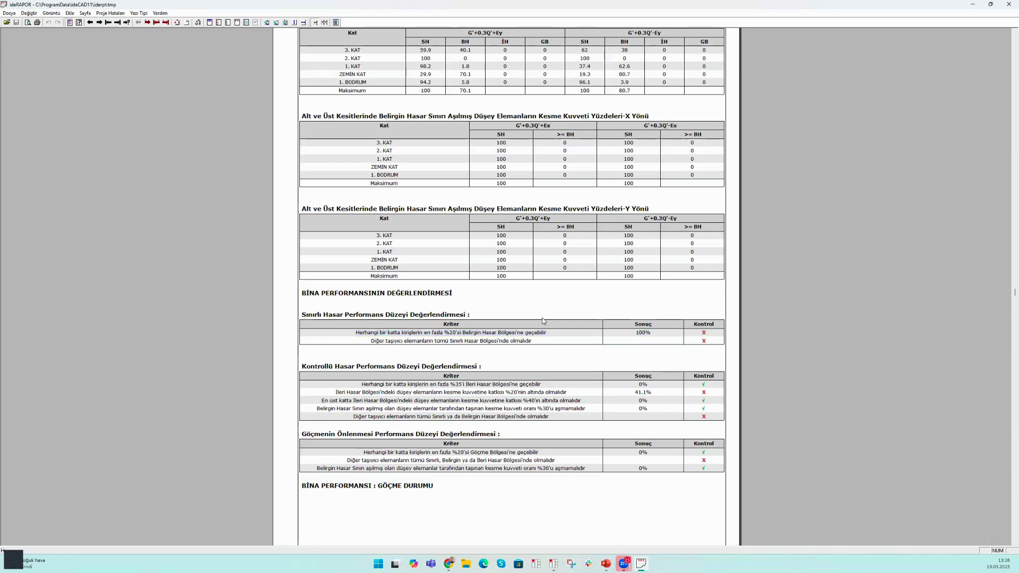
pyautogui.scroll(-5, 544, 321)
pyautogui.scroll(-5, 534, 308)
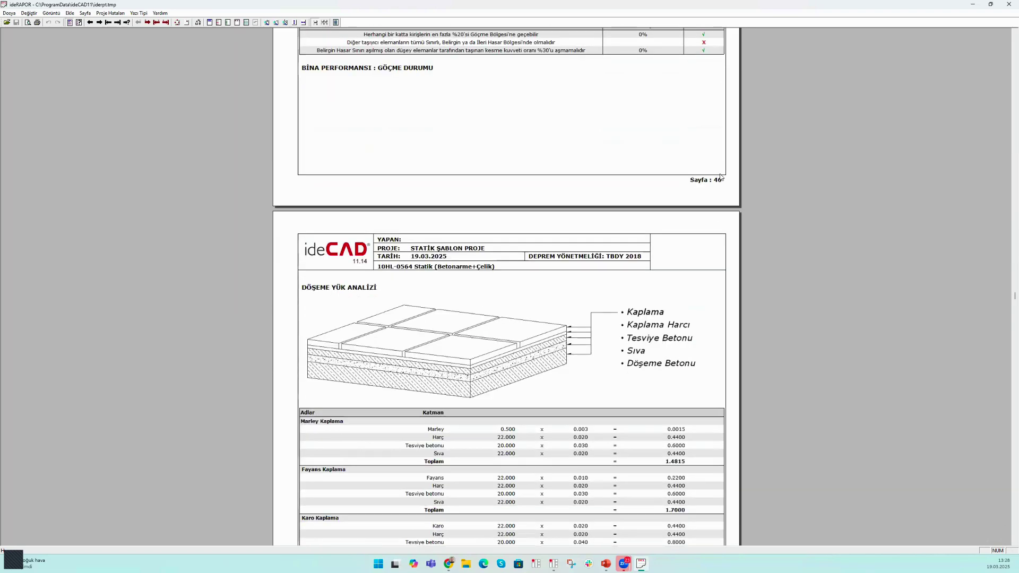
# Close the report and display the "Doğrusal performans analizi - gevrek elemanlar" reinforced concrete design result on the 3D model.
pyautogui.click(1009, 4)
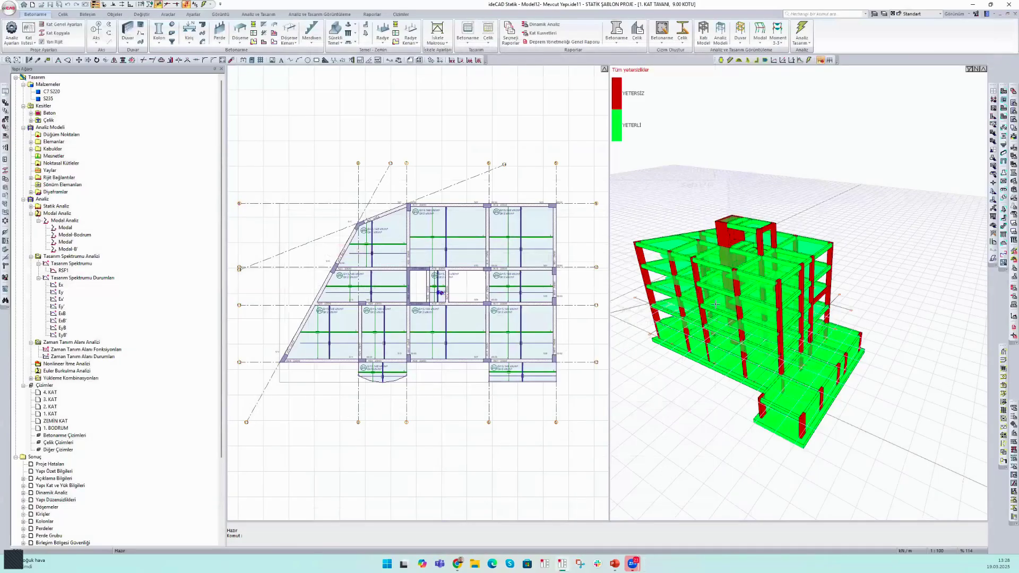
pyautogui.moveTo(725, 396); pyautogui.dragTo(746, 385, button='middle')
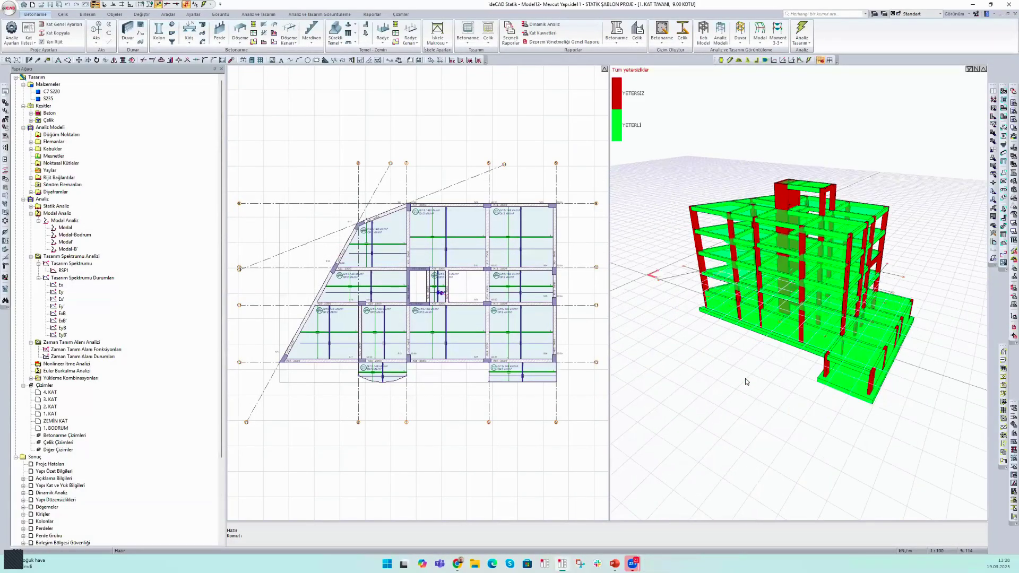
pyautogui.rightClick(745, 382)
pyautogui.click(734, 380)
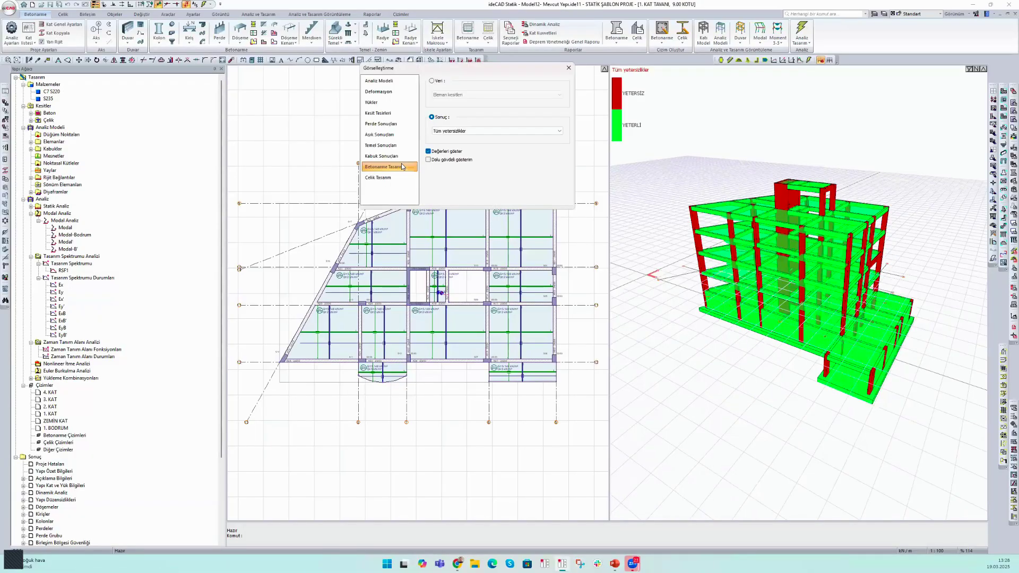
pyautogui.click(451, 131)
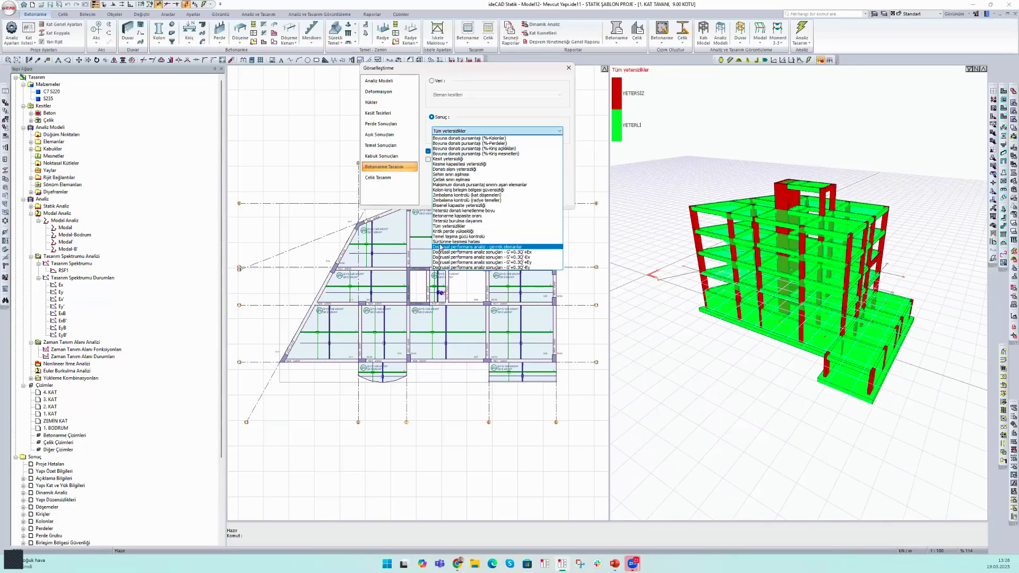
pyautogui.click(478, 247)
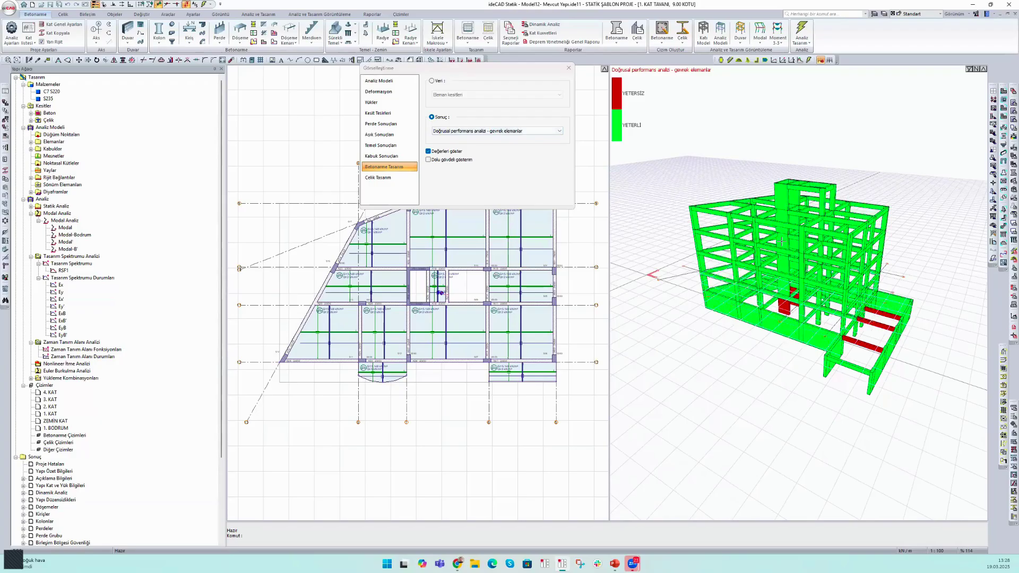
# Display the linear performance analysis results for G'+0.3Q'+Ex on the 3D model and inspect the members' damage regions up close.
pyautogui.click(494, 132)
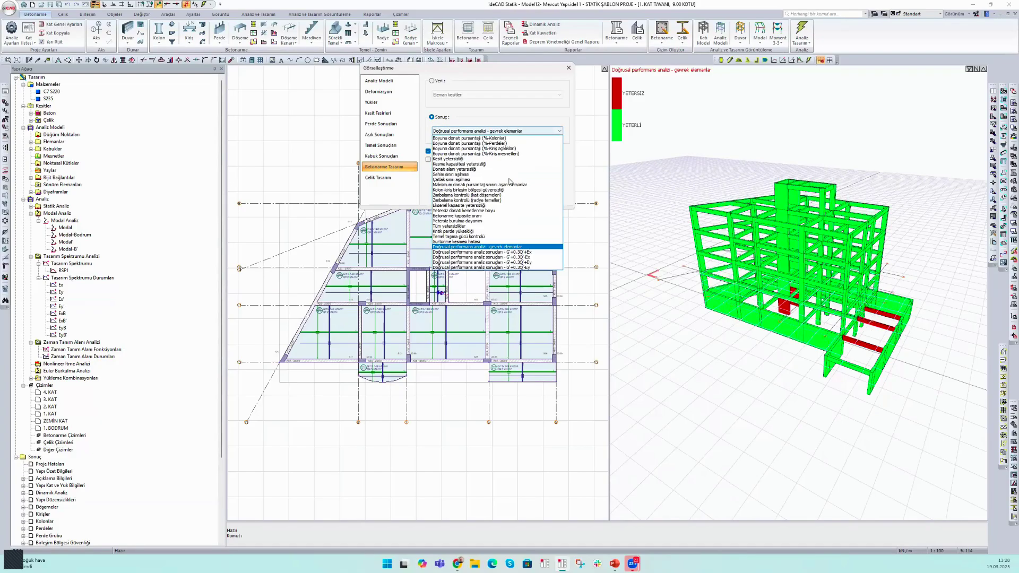
pyautogui.click(537, 253)
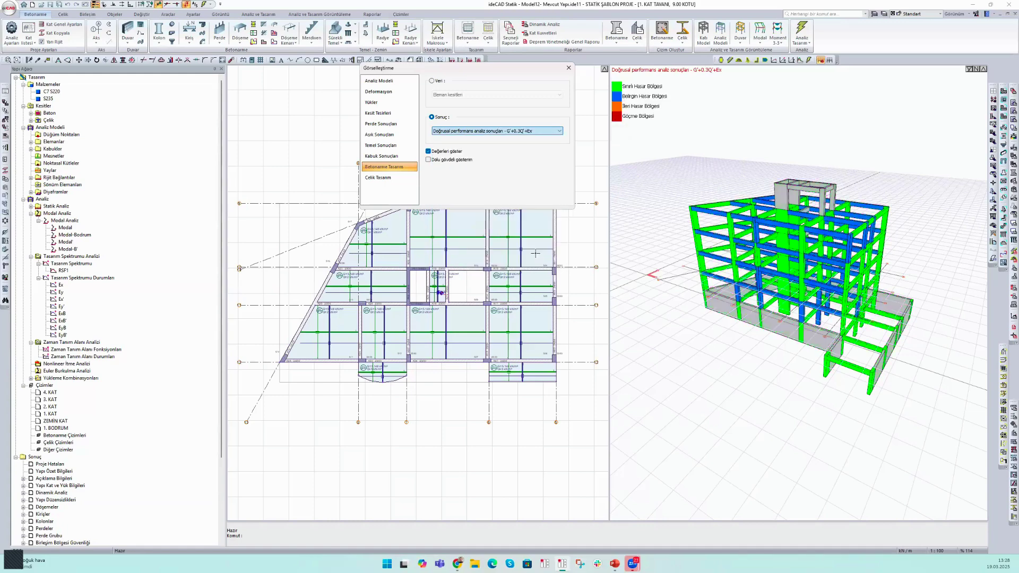
pyautogui.click(792, 209)
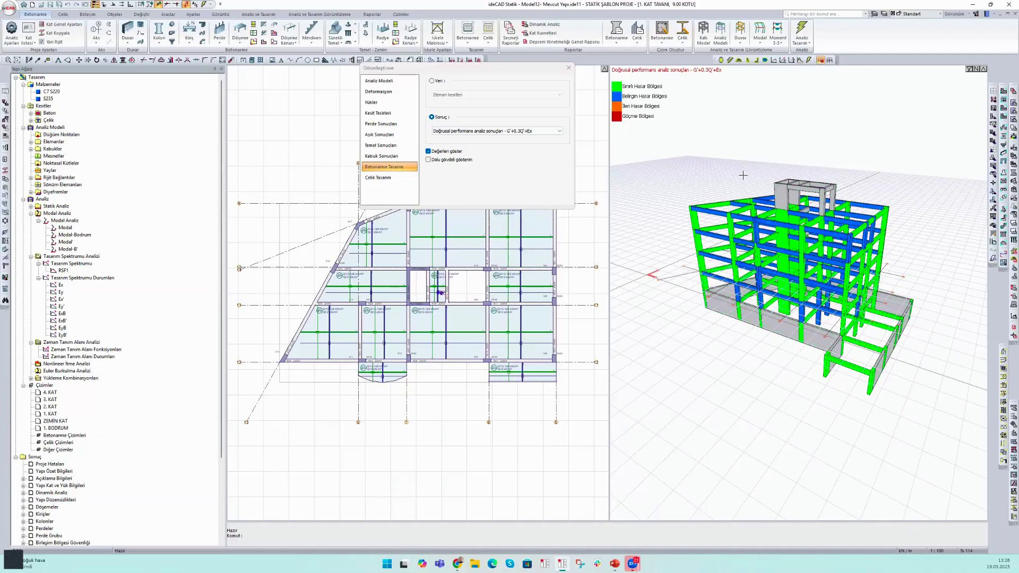
pyautogui.moveTo(719, 191); pyautogui.dragTo(768, 284, button='middle')
pyautogui.scroll(5, 787, 240)
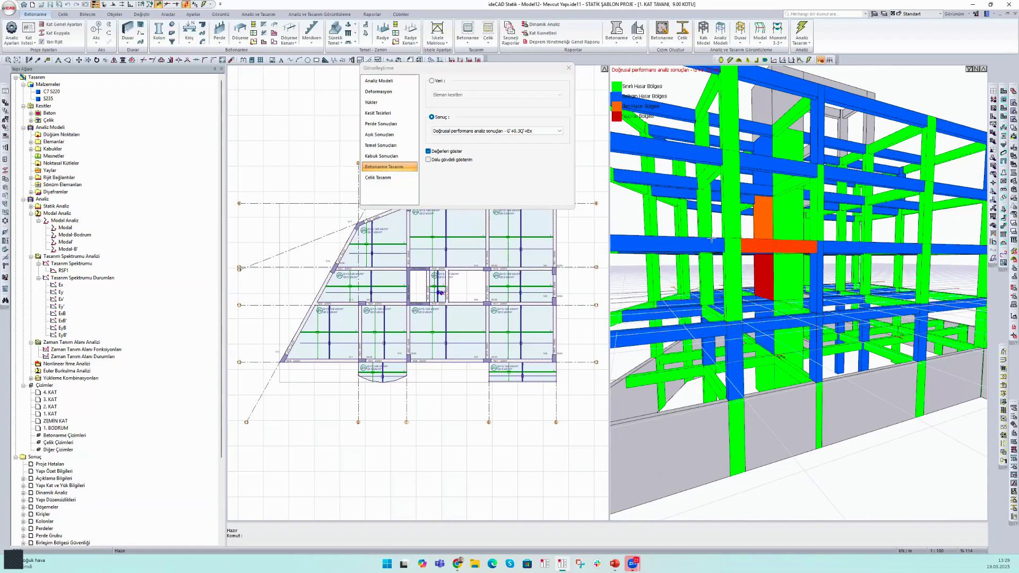
# Display the linear performance analysis results for G'+0.3Q'-Ex and G'+0.3Q'+Ey on the 3D model and inspect the members' damage regions.
pyautogui.click(467, 131)
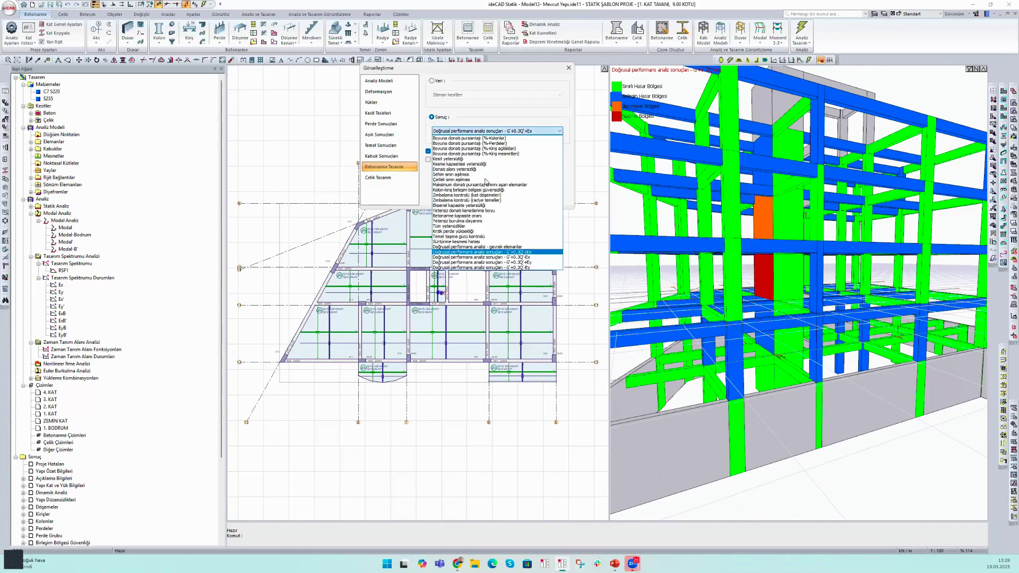
pyautogui.click(512, 257)
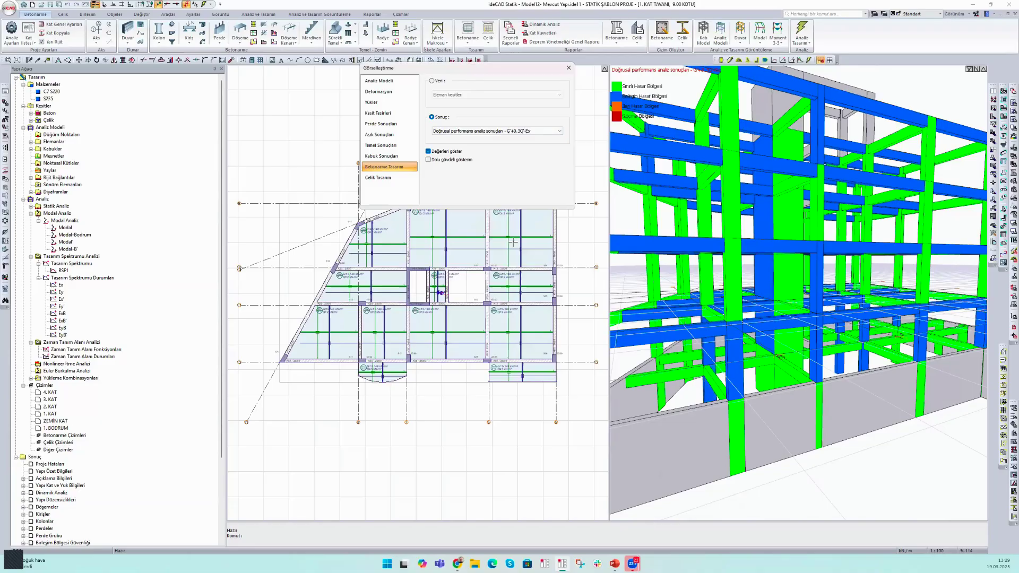
pyautogui.click(517, 132)
pyautogui.click(531, 262)
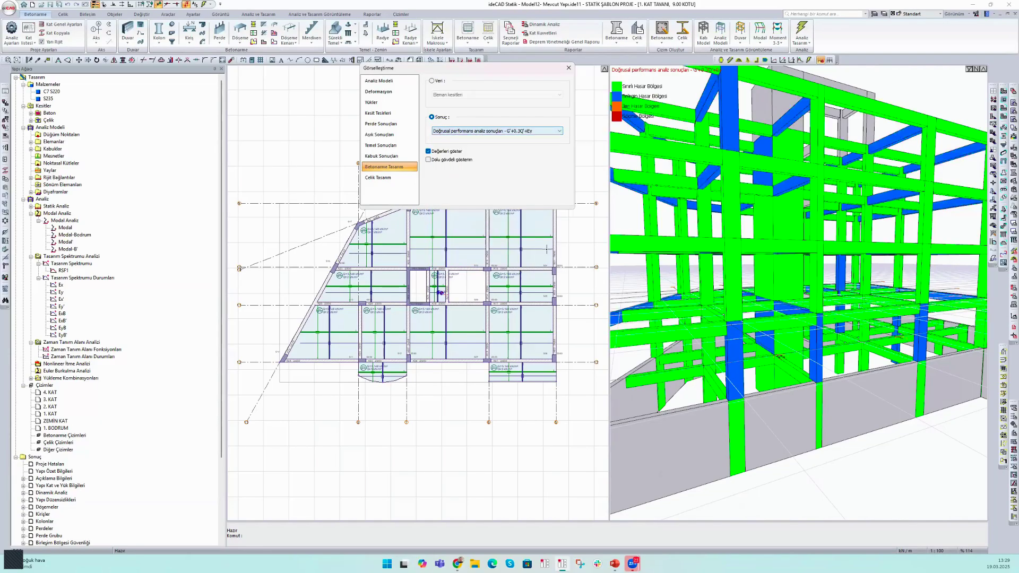
pyautogui.moveTo(802, 291); pyautogui.dragTo(807, 255, button='middle')
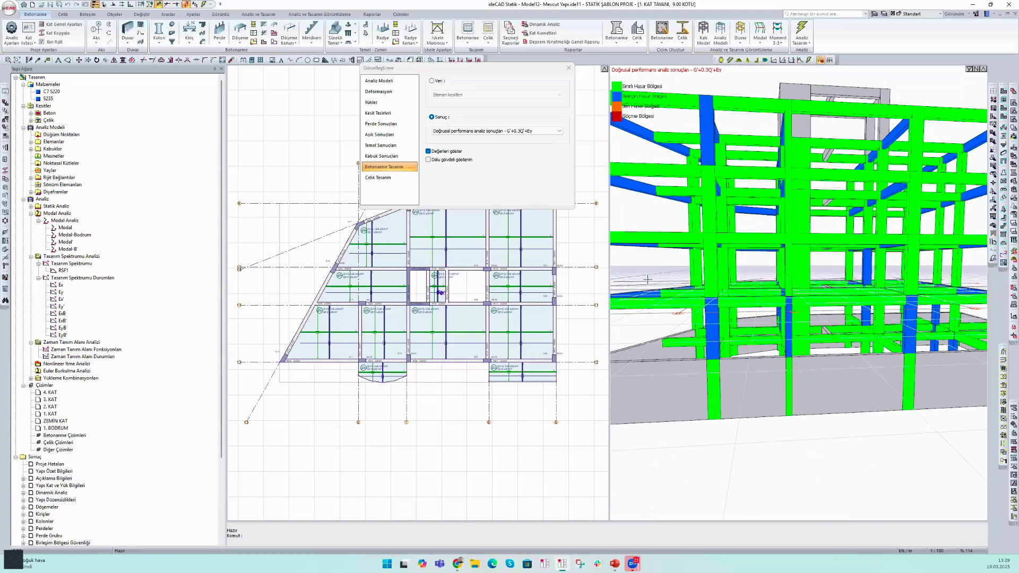
# Display the linear performance analysis results for G'+0.3Q'-Ey on the 3D model and inspect the frame's damage regions.
pyautogui.click(531, 130)
pyautogui.click(531, 268)
pyautogui.moveTo(823, 318)
pyautogui.mouseDown(button='middle')
pyautogui.moveTo(860, 318)
pyautogui.moveTo(823, 313)
pyautogui.mouseUp(button='middle')
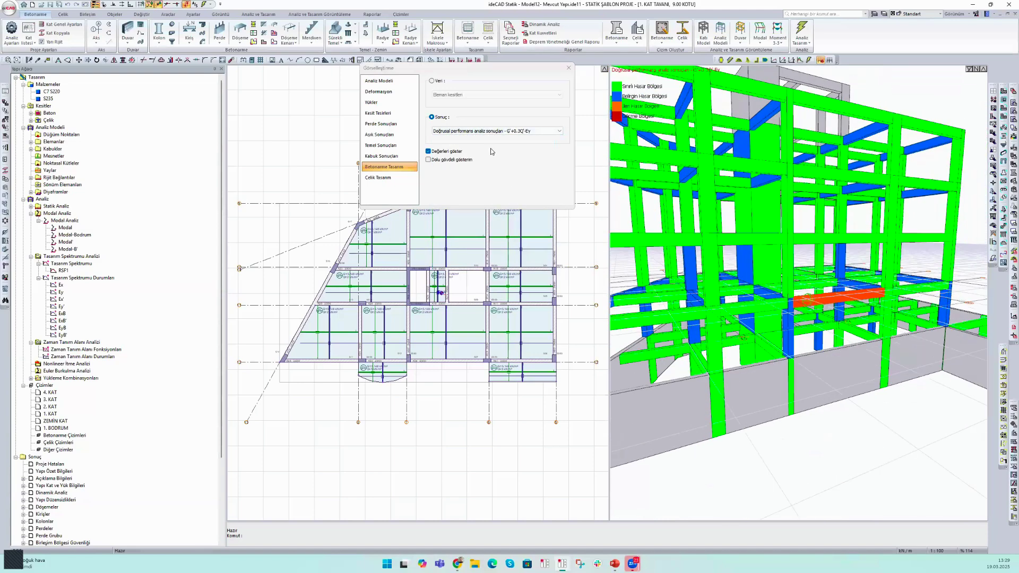
pyautogui.scroll(3, 493, 134)
# Switch the 3D damage display back to G'+0.3Q'+Ex, close the visualization settings and view the whole building.
pyautogui.click(493, 131)
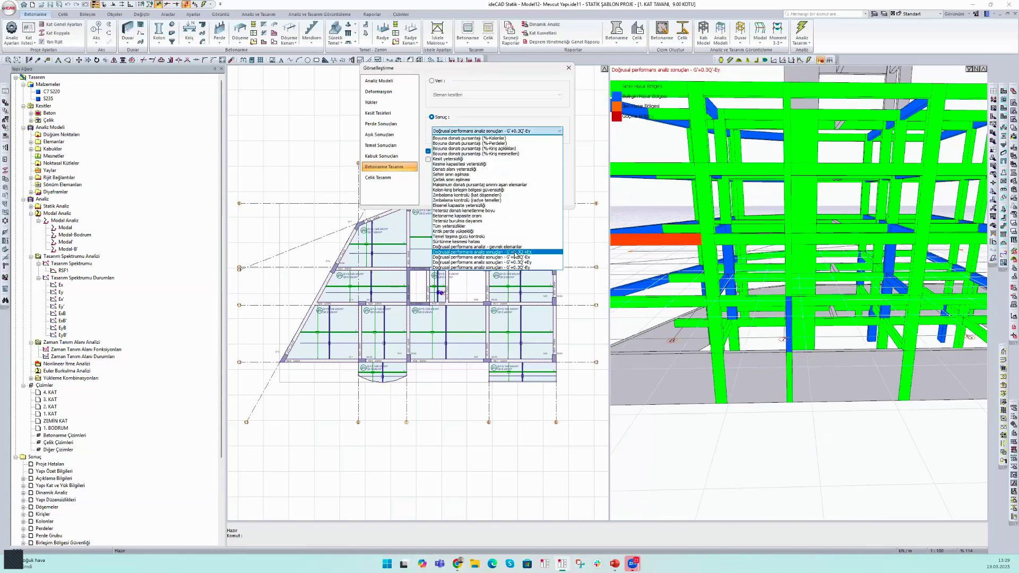
pyautogui.click(517, 250)
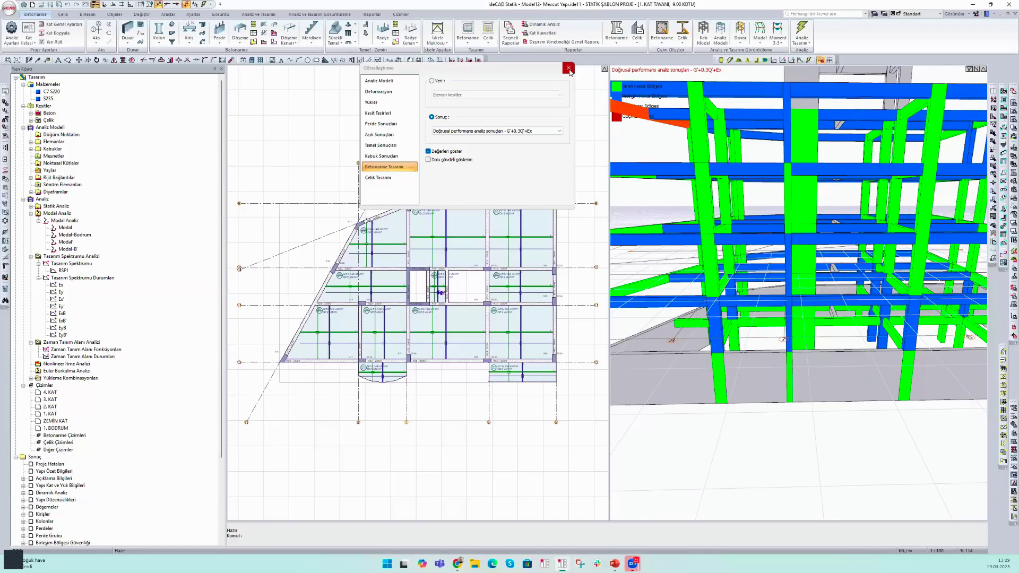
pyautogui.click(569, 69)
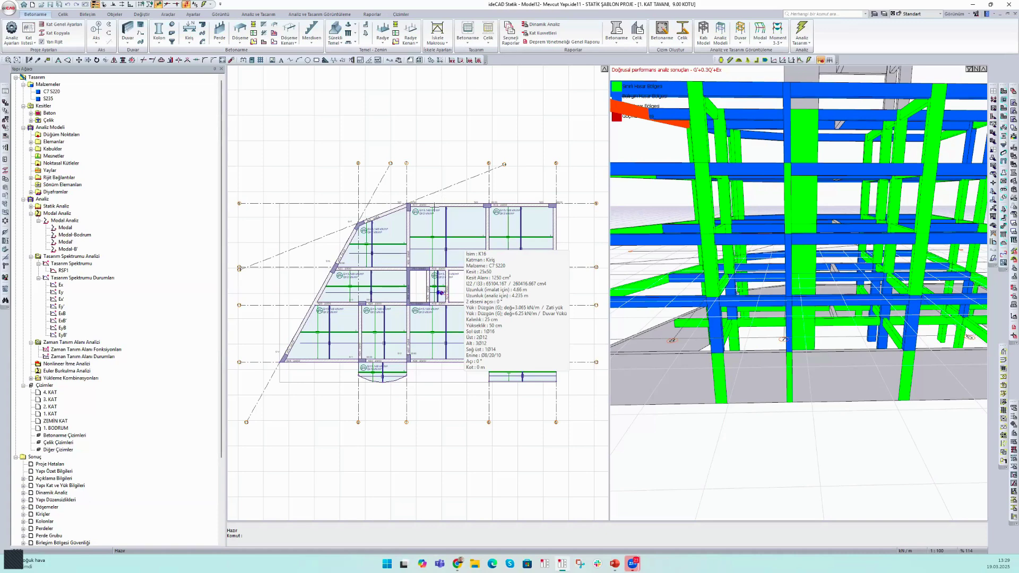
pyautogui.scroll(-3, 729, 306)
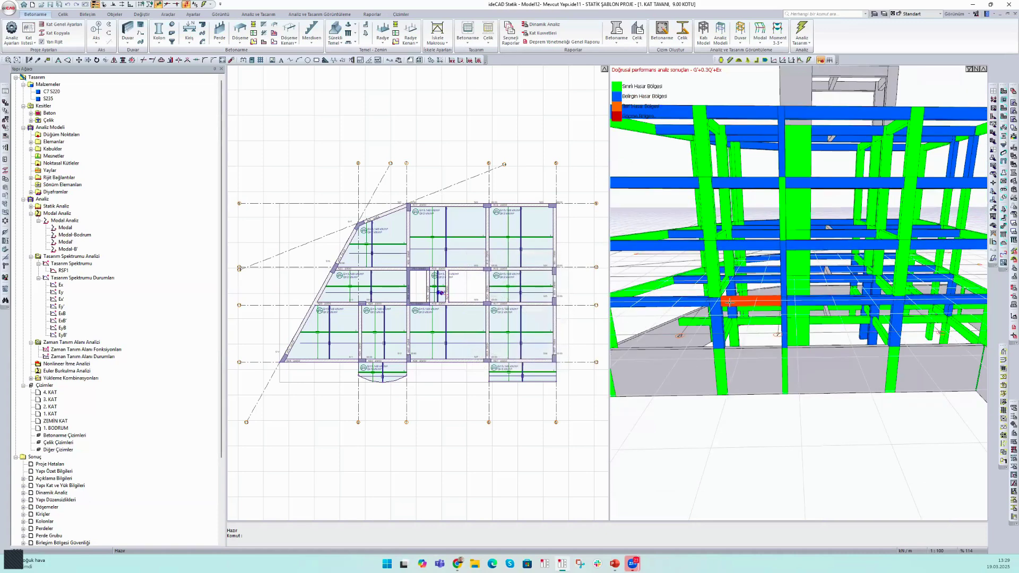
pyautogui.scroll(-5, 738, 319)
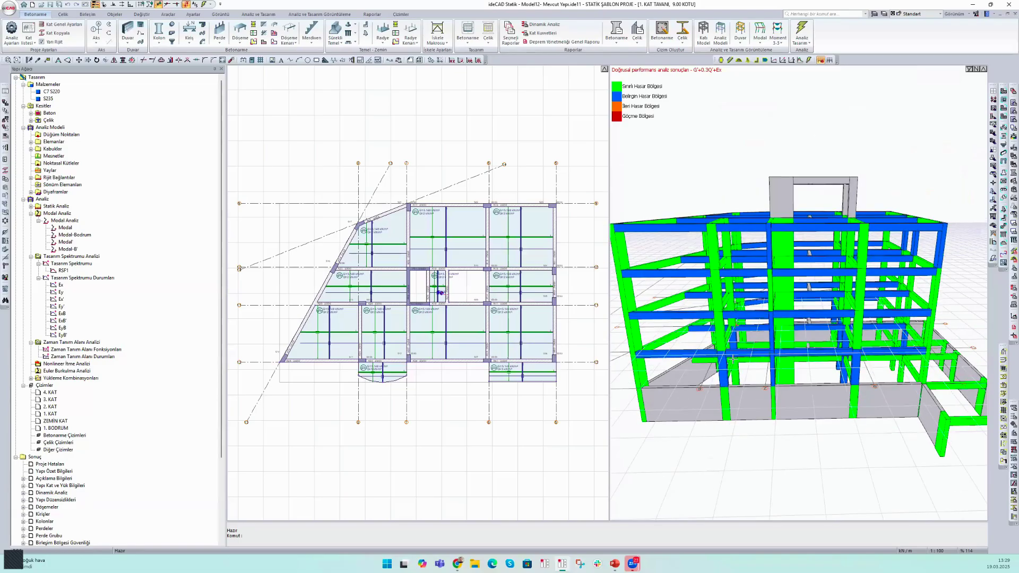
pyautogui.moveTo(735, 354); pyautogui.dragTo(733, 360, button='middle')
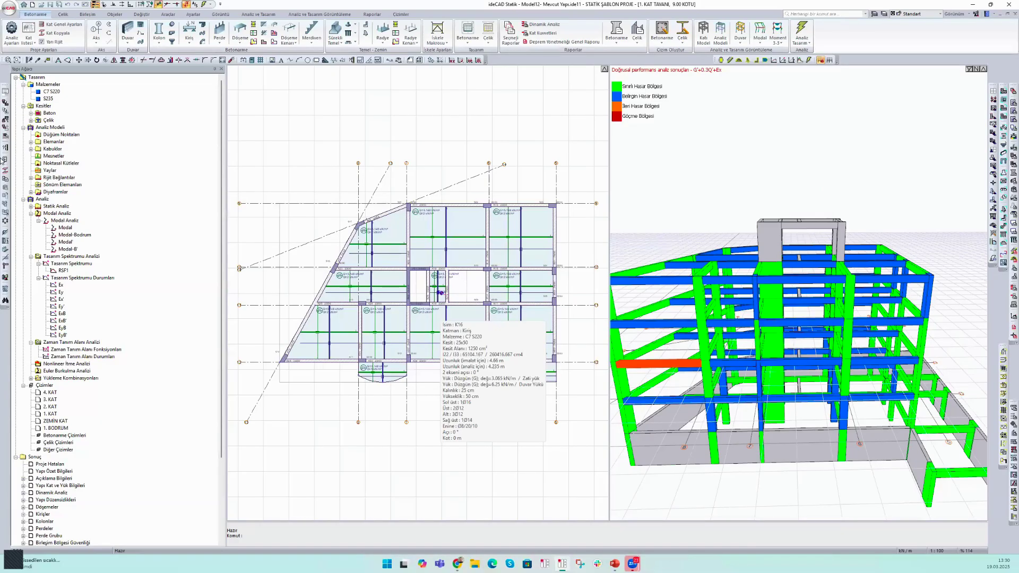
# Add a new concrete (Beton) material with C30 strength and B420C reinforcement to the project, named C30 B420C.
pyautogui.rightClick(50, 85)
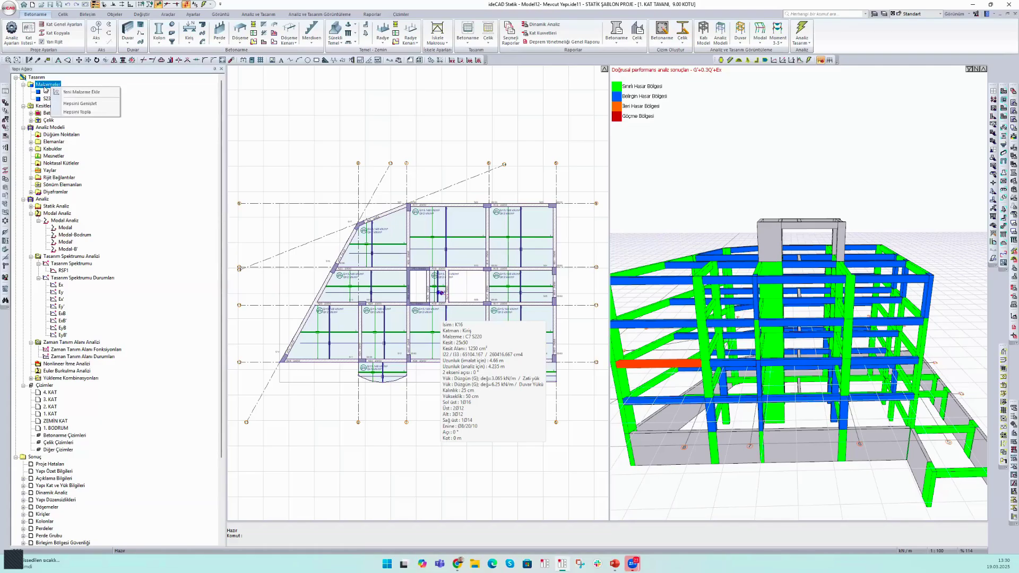
pyautogui.click(78, 96)
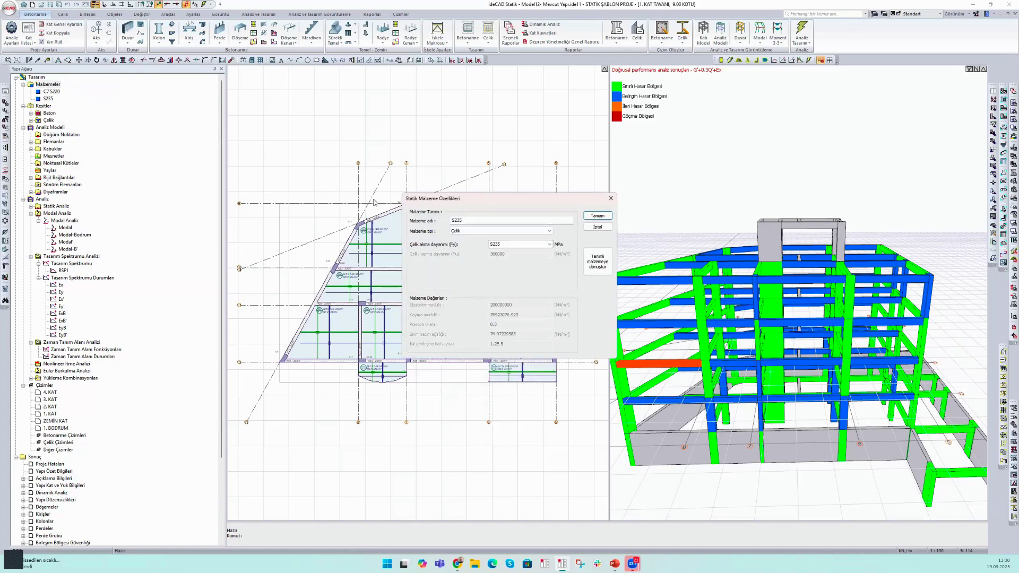
pyautogui.click(537, 233)
pyautogui.click(511, 250)
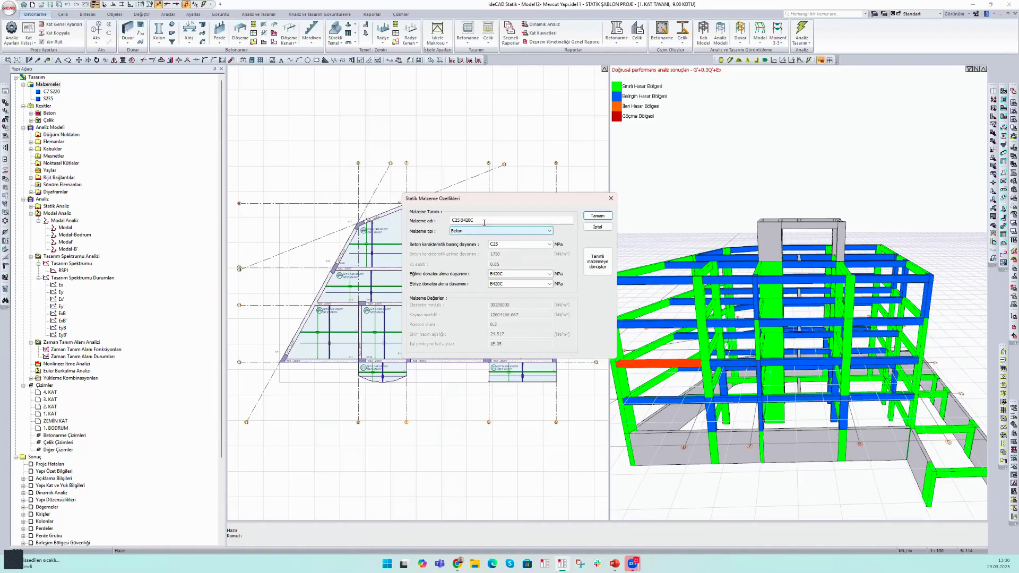
pyautogui.click(550, 245)
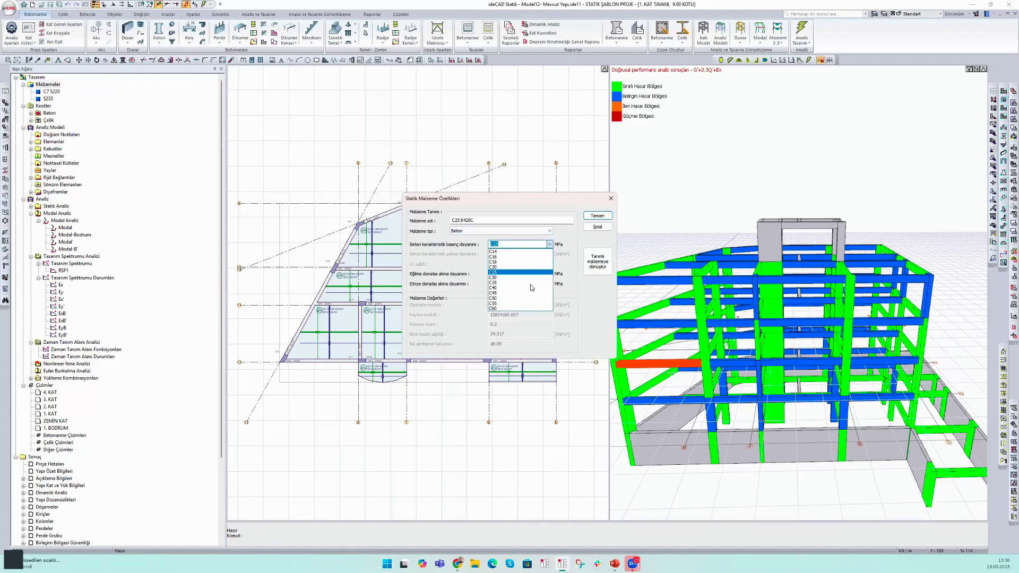
pyautogui.click(522, 277)
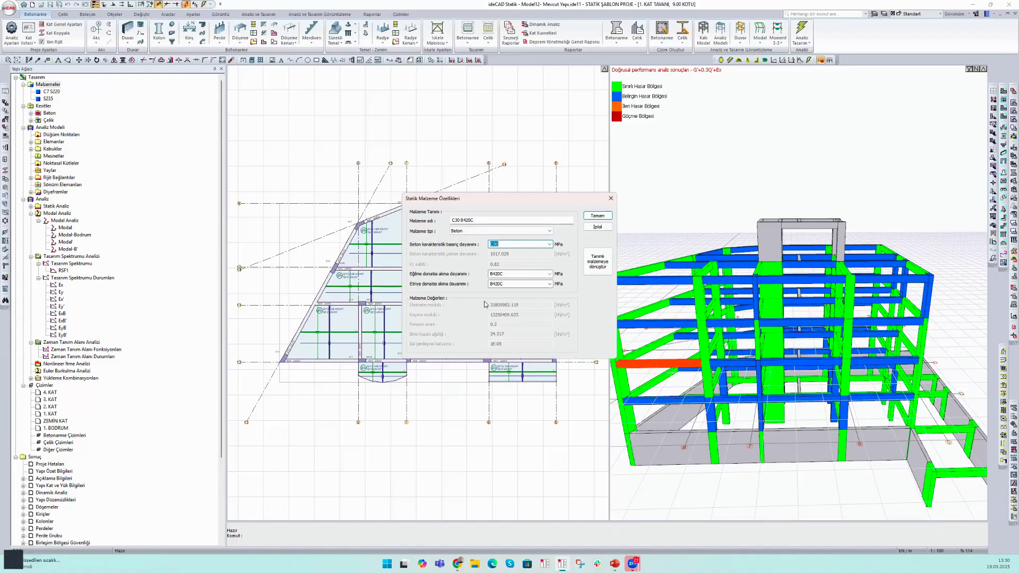
pyautogui.click(588, 216)
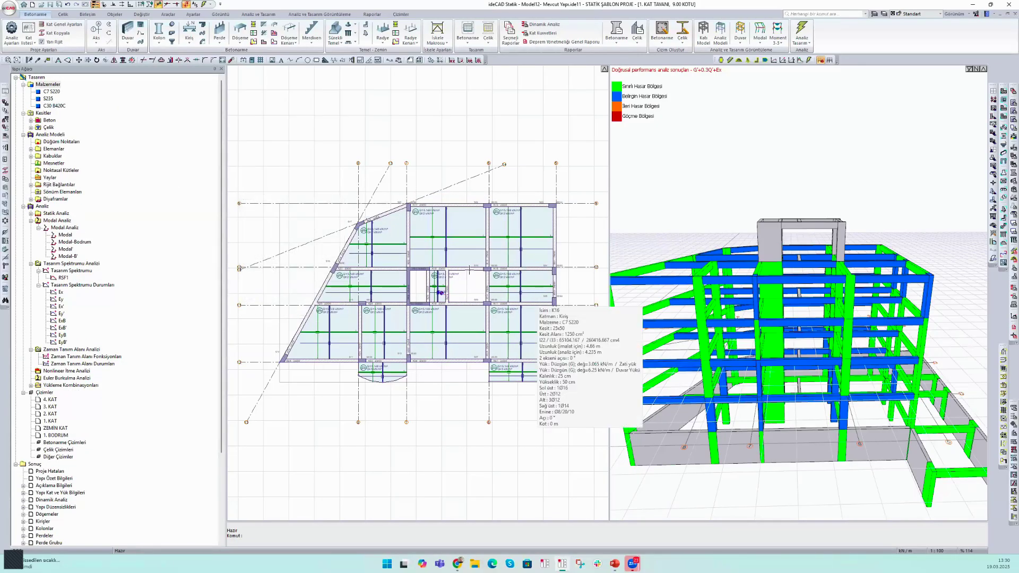
# Examine the beams, columns and core walls around the stair opening on the 1. KAT floor plan.
pyautogui.scroll(1, 474, 277)
pyautogui.scroll(-1, 468, 268)
pyautogui.scroll(1, 489, 268)
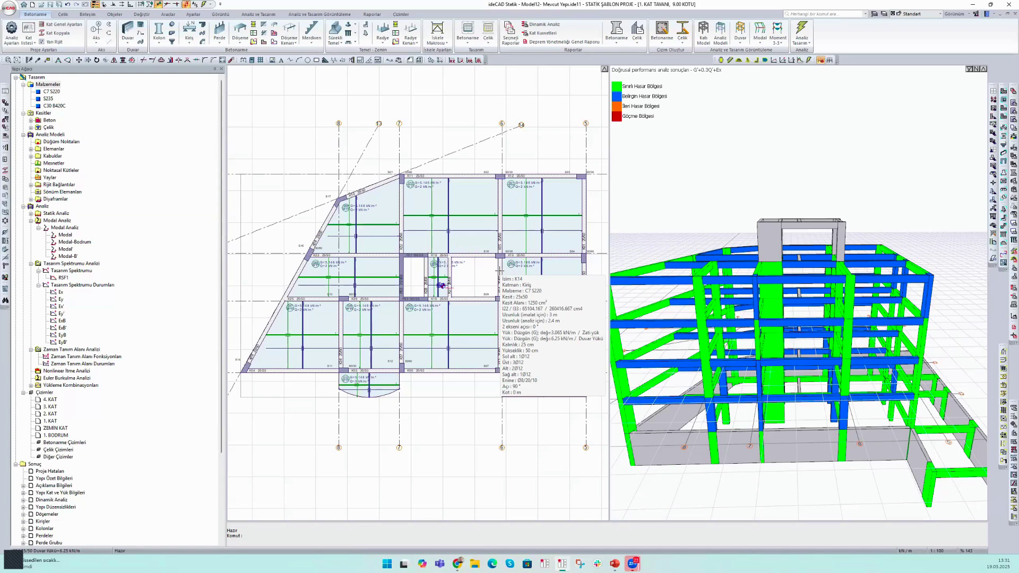
pyautogui.scroll(-1, 479, 264)
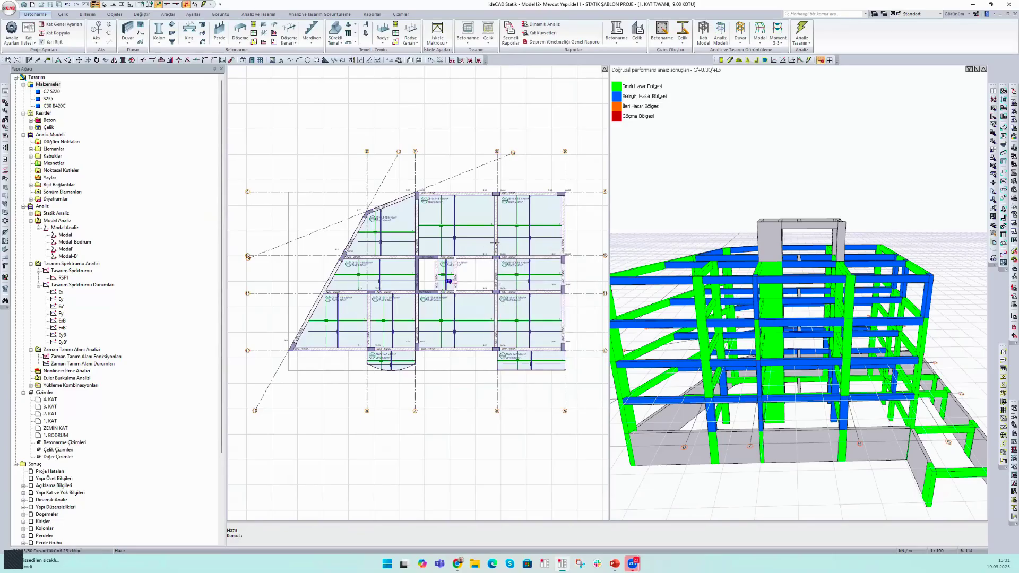
pyautogui.moveTo(496, 242)
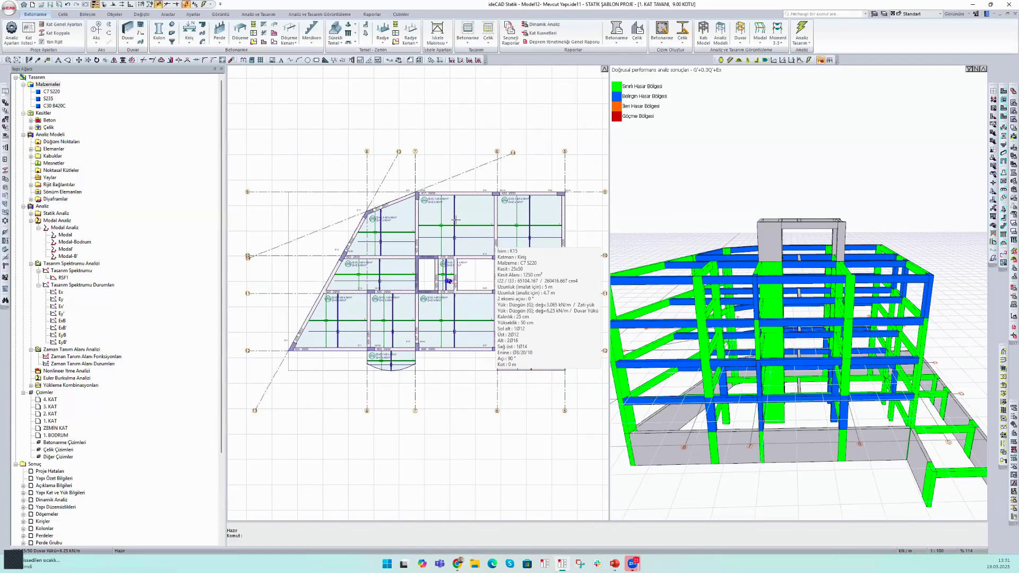
pyautogui.moveTo(464, 257)
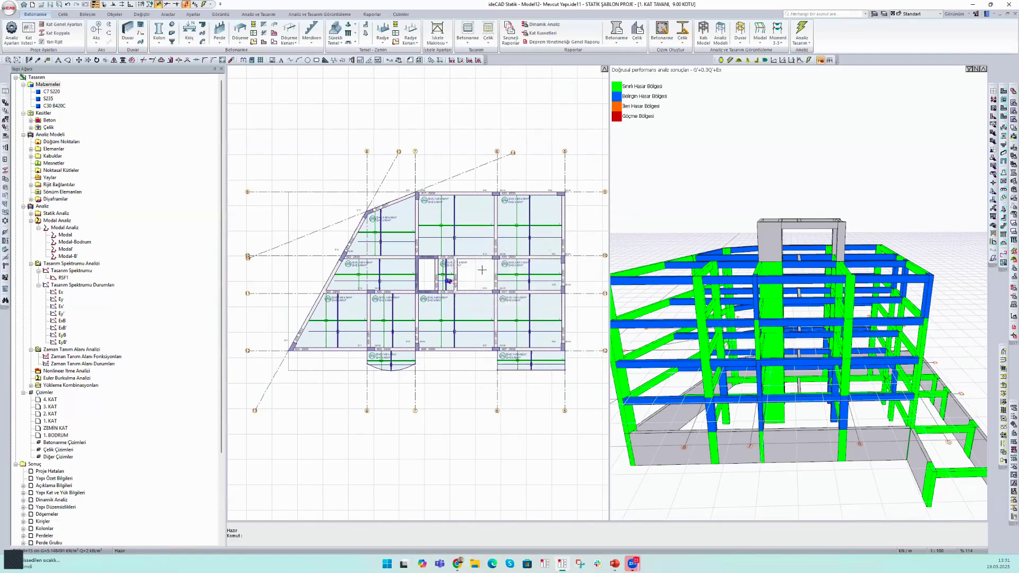
pyautogui.scroll(2, 467, 261)
pyautogui.scroll(2, 478, 276)
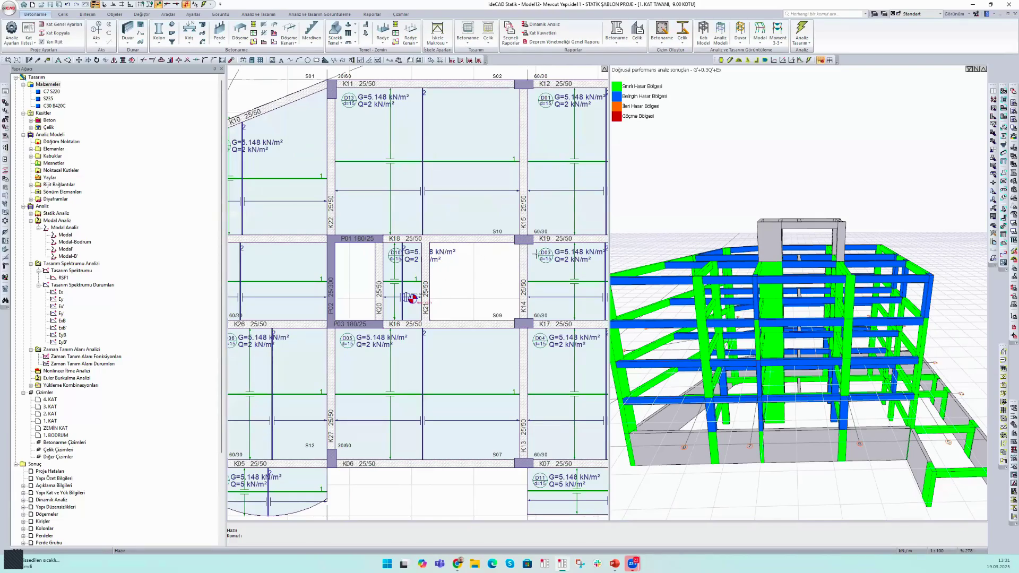
pyautogui.moveTo(485, 326)
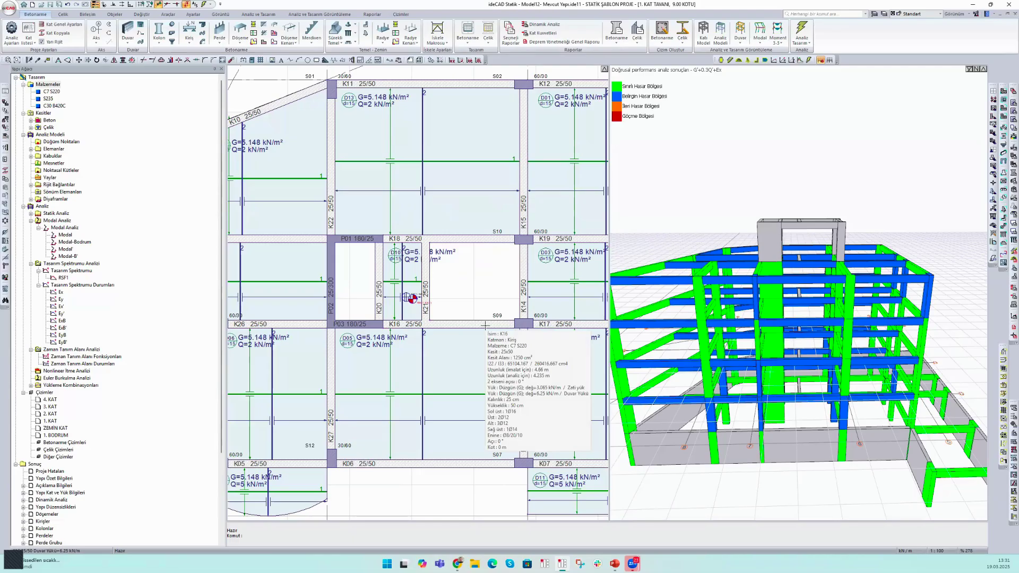
pyautogui.scroll(-2, 441, 279)
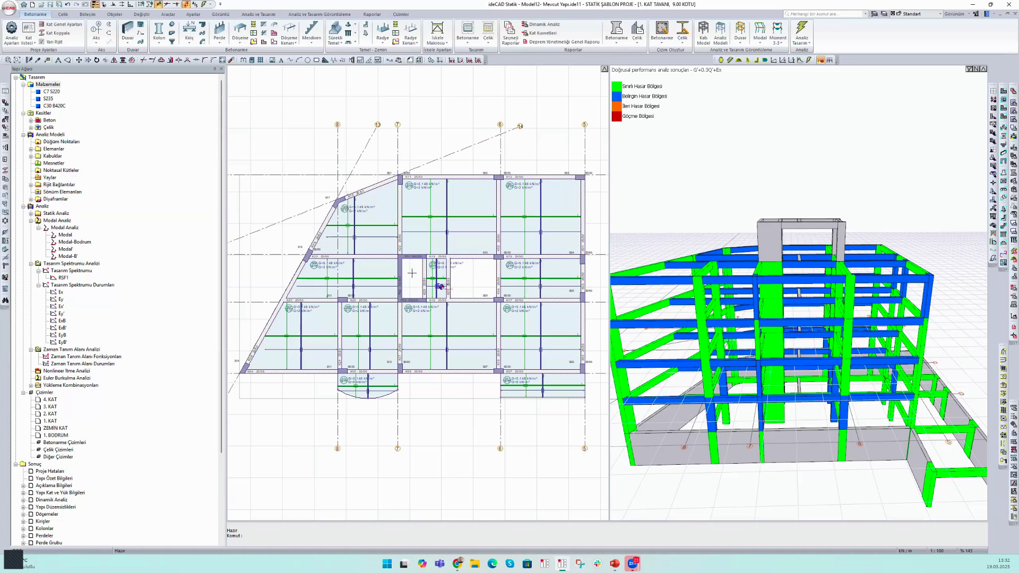
pyautogui.scroll(2, 412, 274)
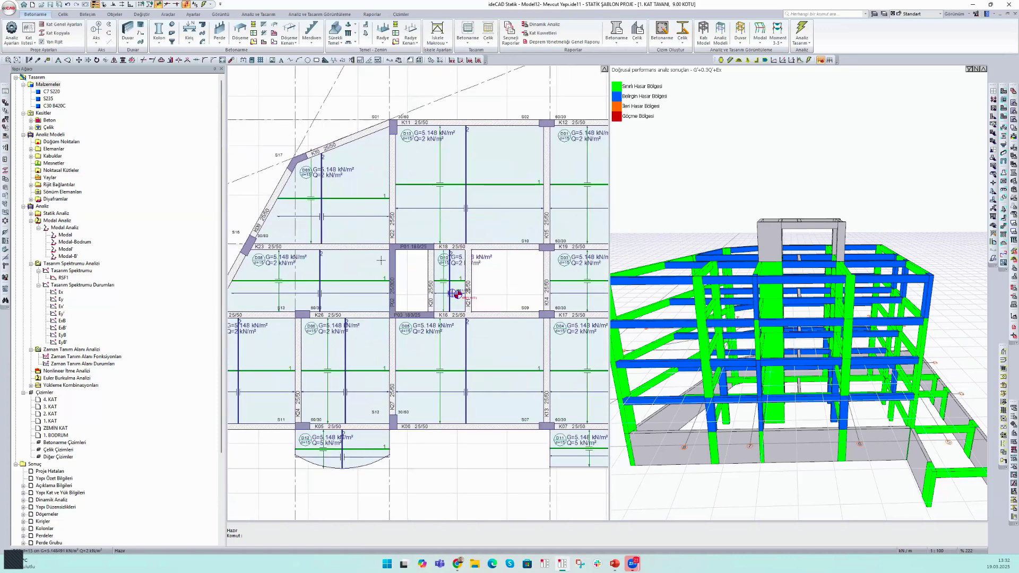
pyautogui.moveTo(381, 260)
pyautogui.scroll(-2, 516, 292)
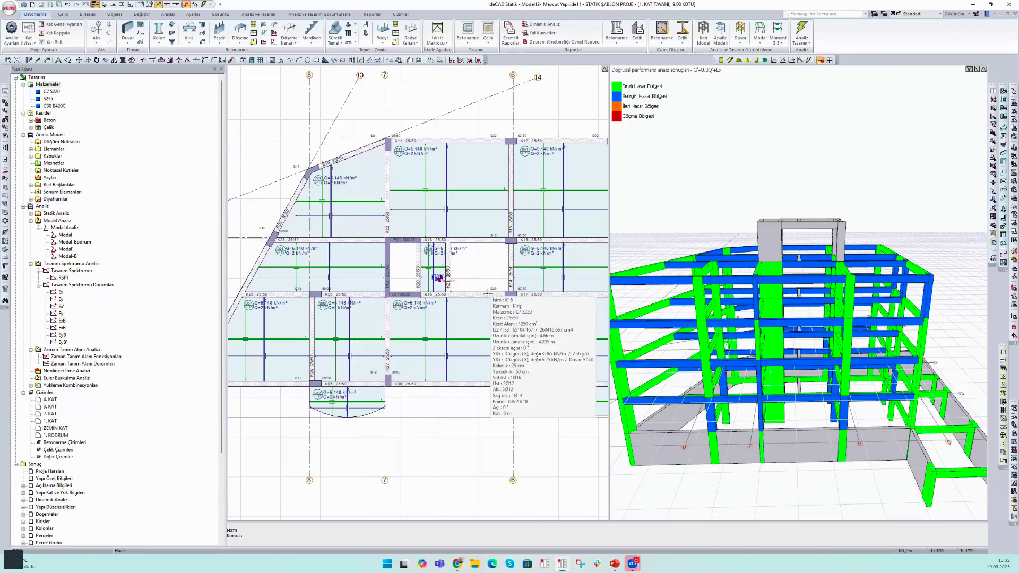
pyautogui.scroll(1, 502, 280)
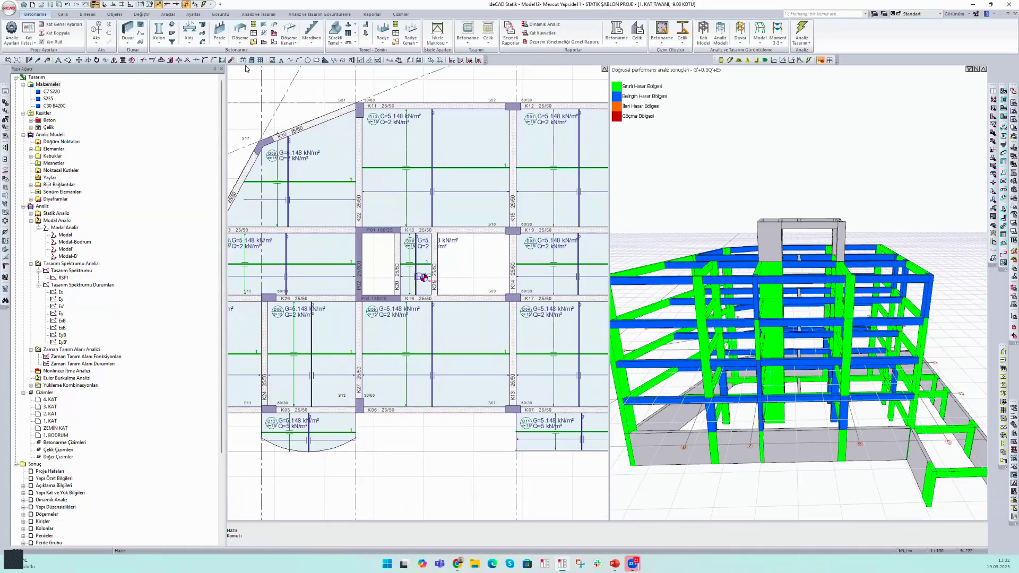
# Try to draw a shear wall along beam K14 between the two columns beside the stair opening.
pyautogui.click(221, 31)
pyautogui.moveTo(393, 177); pyautogui.dragTo(366, 150)
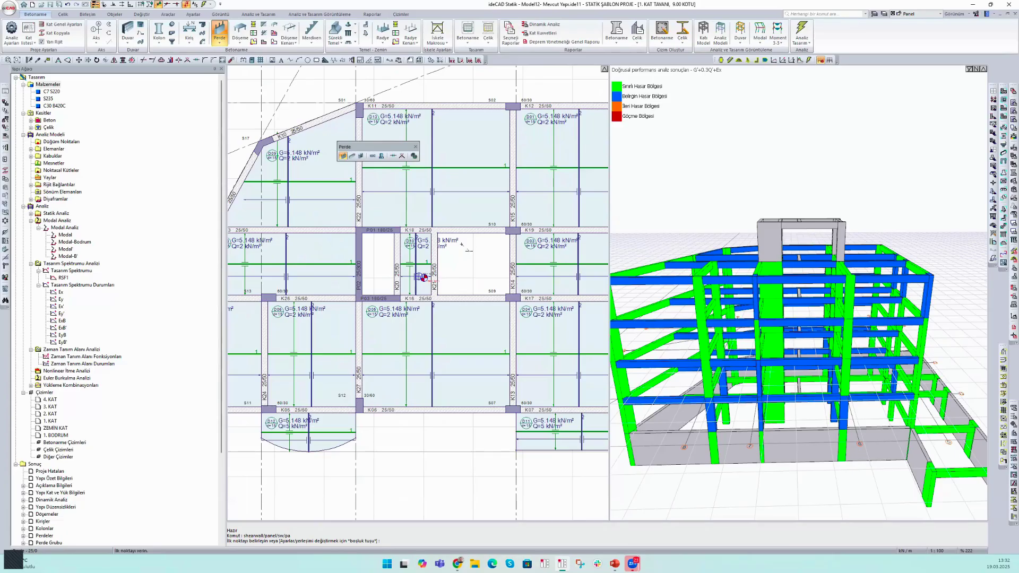
pyautogui.click(514, 230)
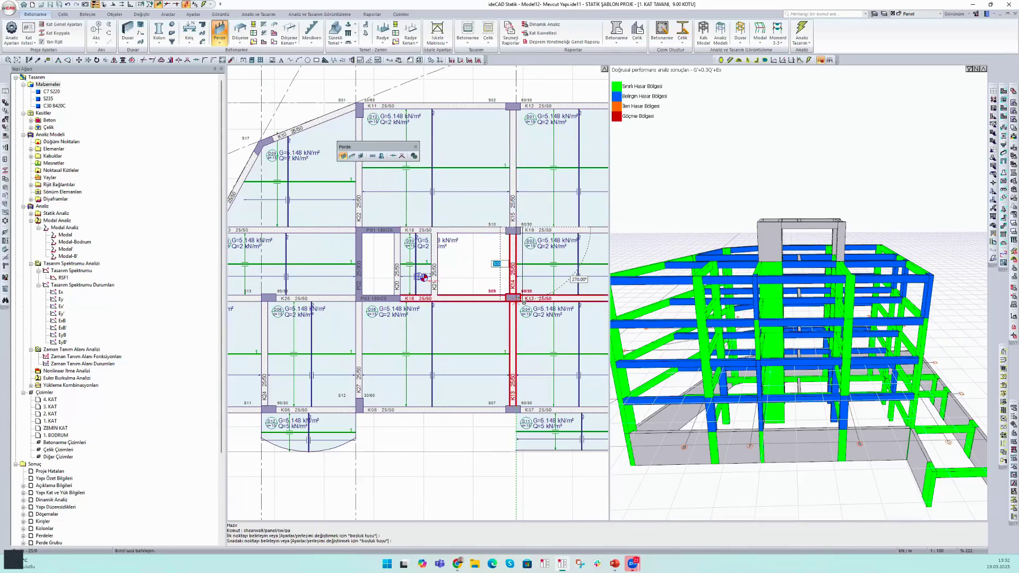
pyautogui.click(524, 302)
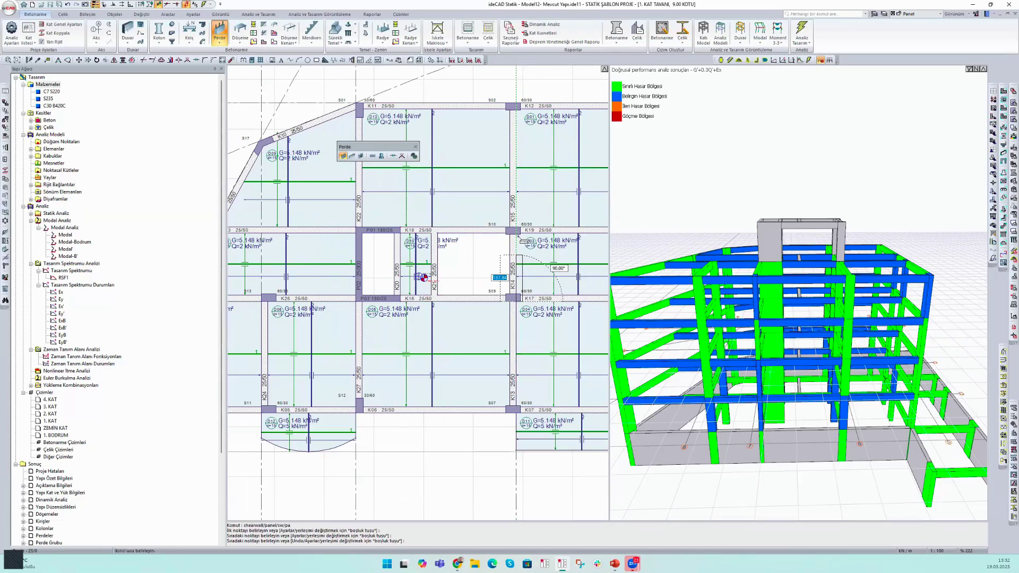
pyautogui.click(524, 234)
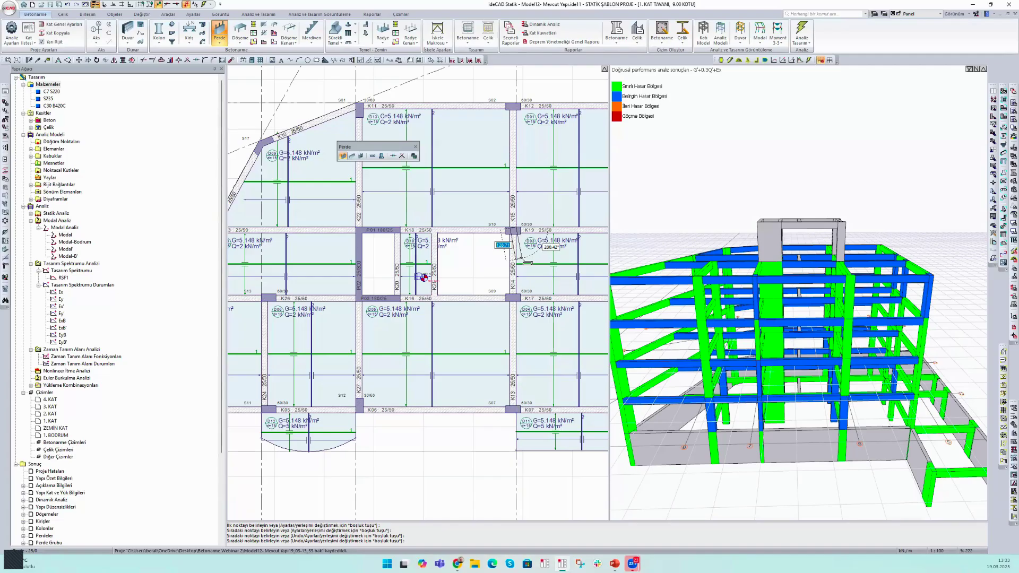
pyautogui.press('Escape')
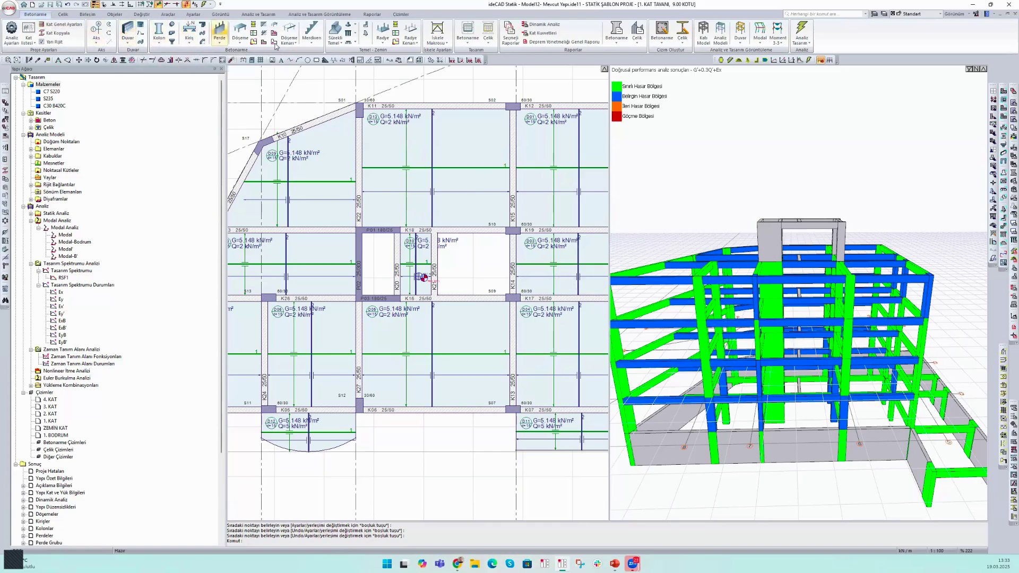
# Draw a shear wall with its top level at -50 cm along beam K14, between the two columns beside the stair opening.
pyautogui.click(220, 30)
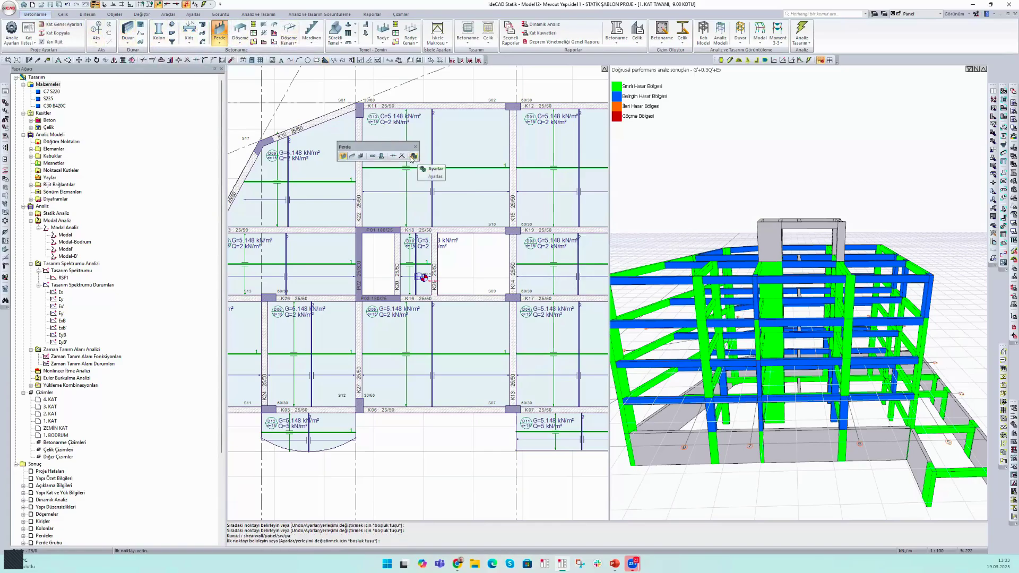
pyautogui.click(413, 156)
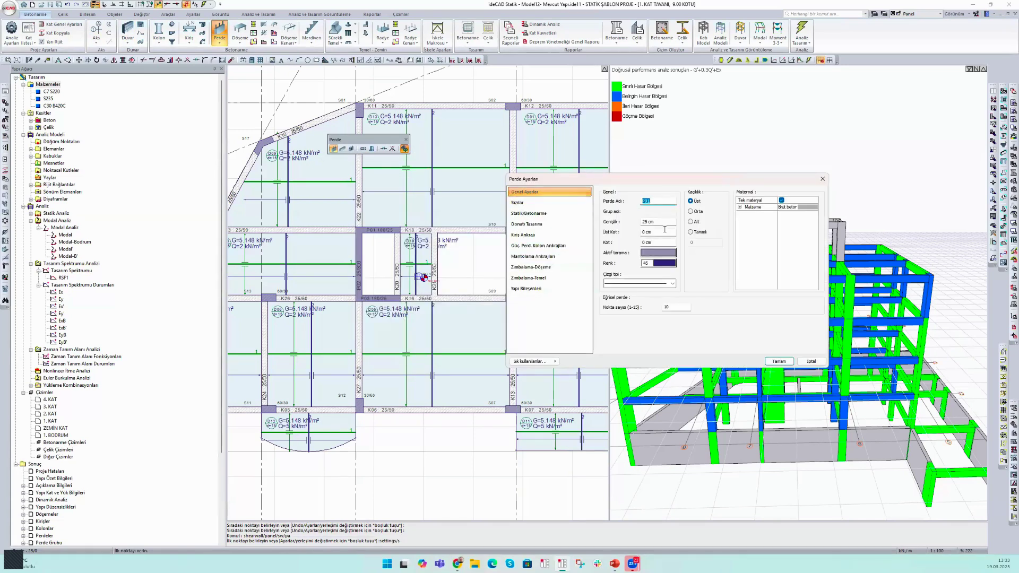
pyautogui.click(664, 232)
pyautogui.write('-50')
pyautogui.click(783, 362)
pyautogui.click(522, 232)
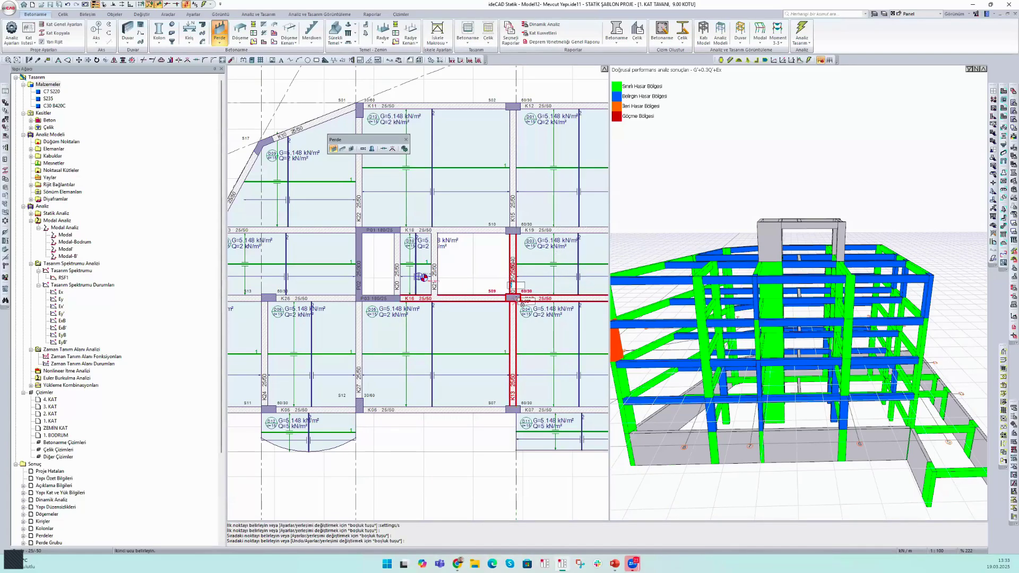
pyautogui.click(519, 297)
pyautogui.press('Escape')
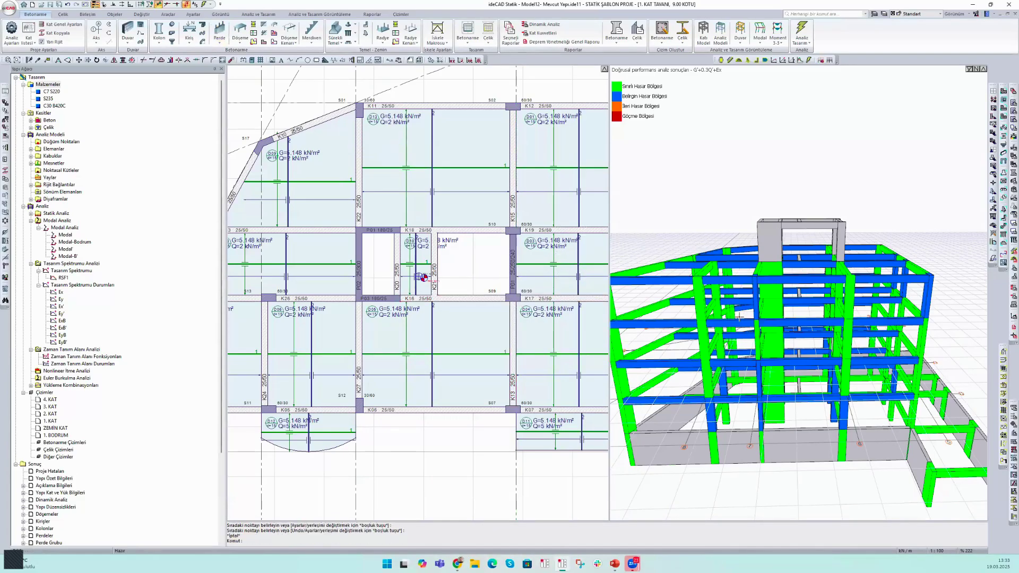
# Switch the 3D view from the damage display to the solid-coloured model and inspect the new wall between the stair columns.
pyautogui.moveTo(781, 342); pyautogui.dragTo(852, 369, button='middle')
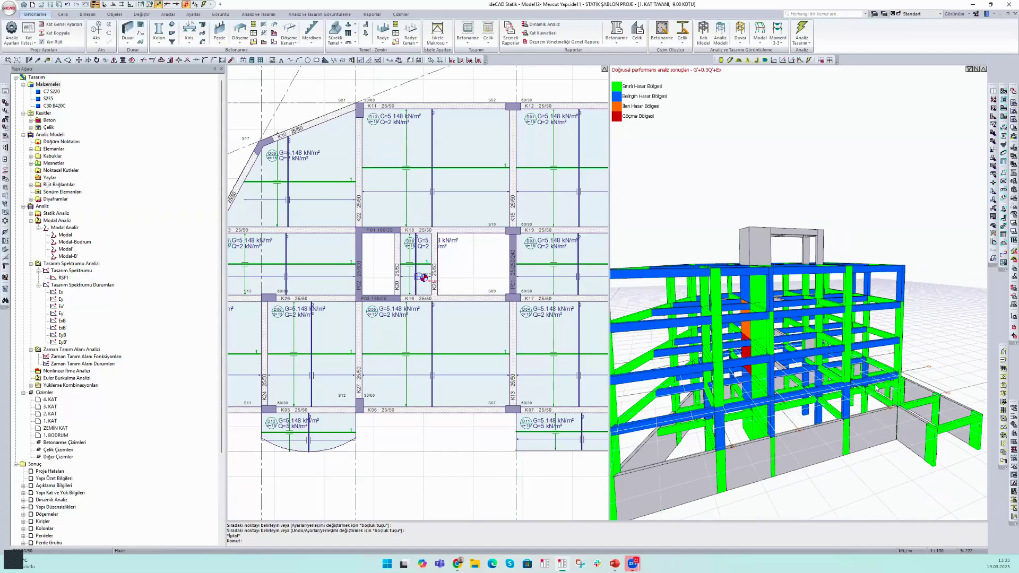
pyautogui.rightClick(855, 372)
pyautogui.click(879, 385)
pyautogui.scroll(3, 828, 361)
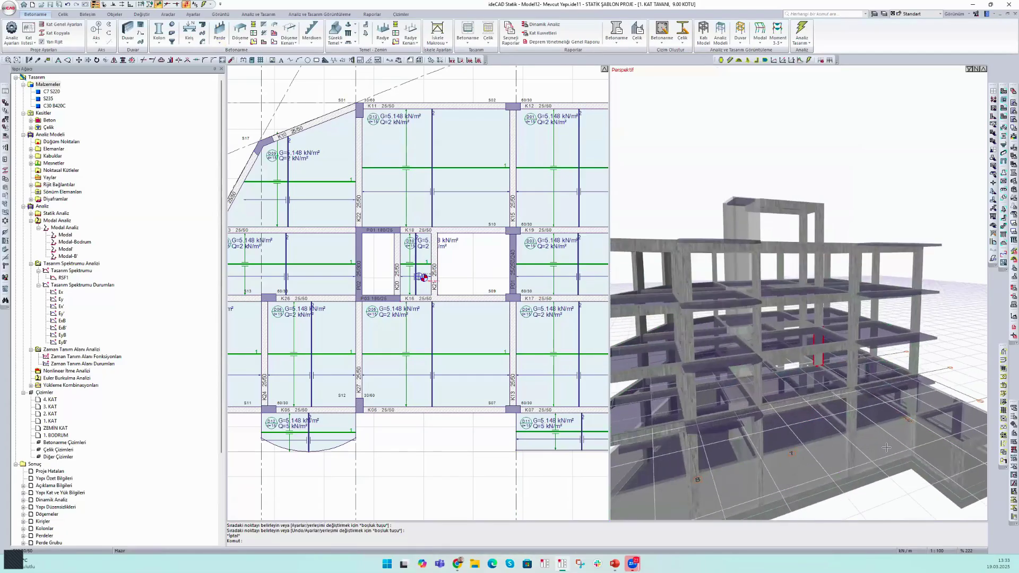
pyautogui.rightClick(909, 458)
pyautogui.click(926, 440)
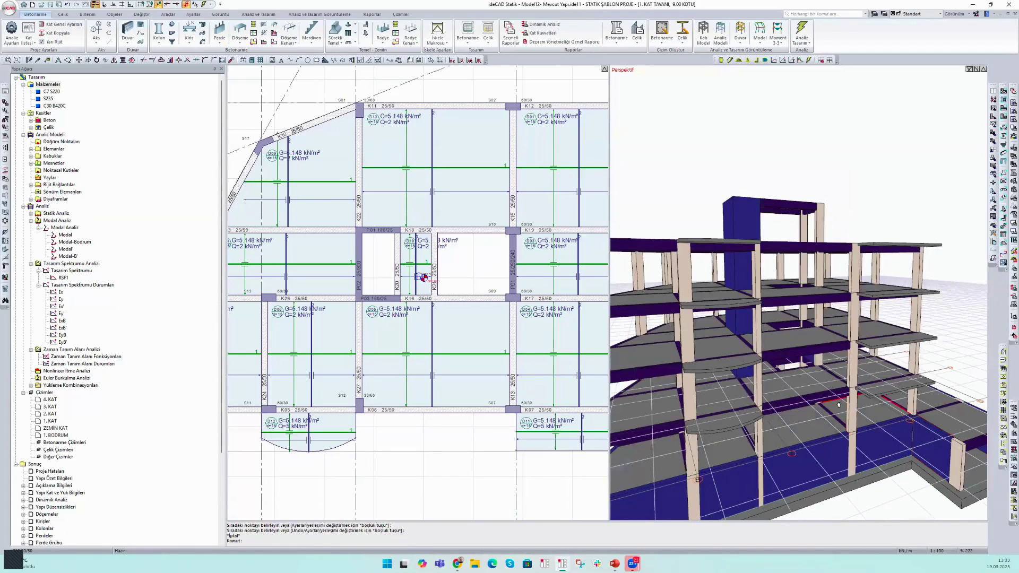
pyautogui.scroll(3, 833, 388)
pyautogui.scroll(6, 833, 386)
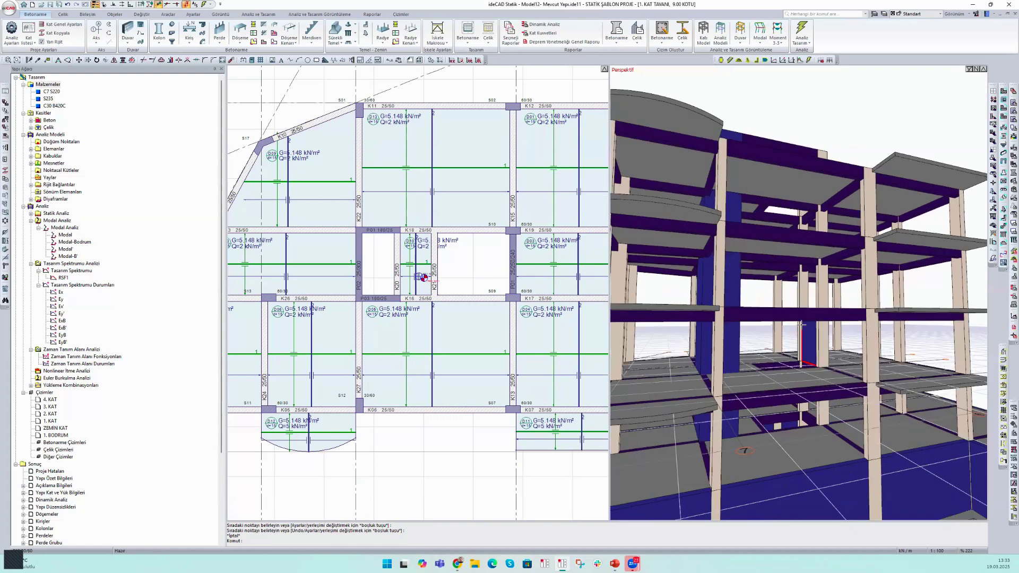
pyautogui.scroll(3, 827, 327)
pyautogui.click(797, 324)
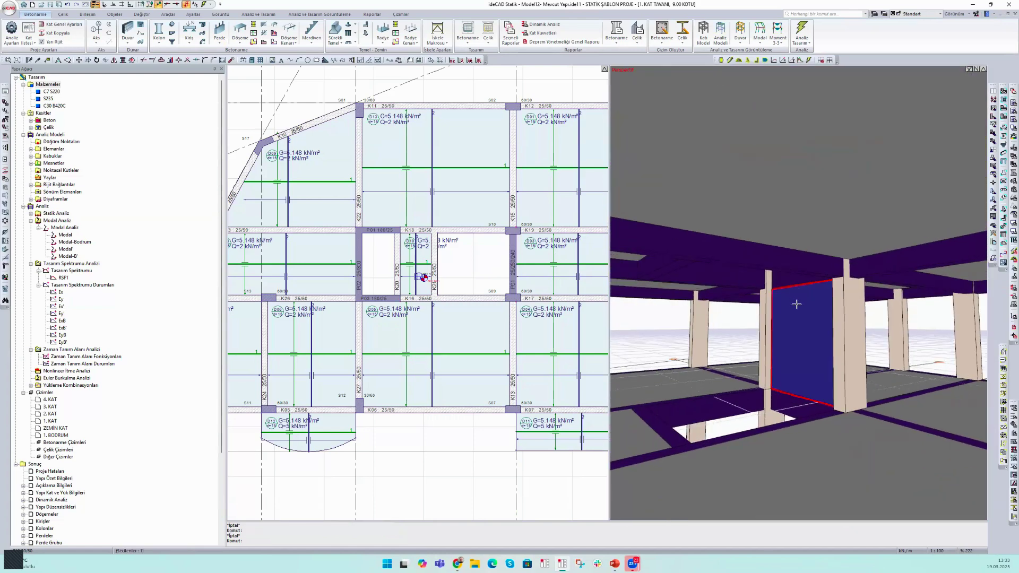
pyautogui.scroll(2, 791, 284)
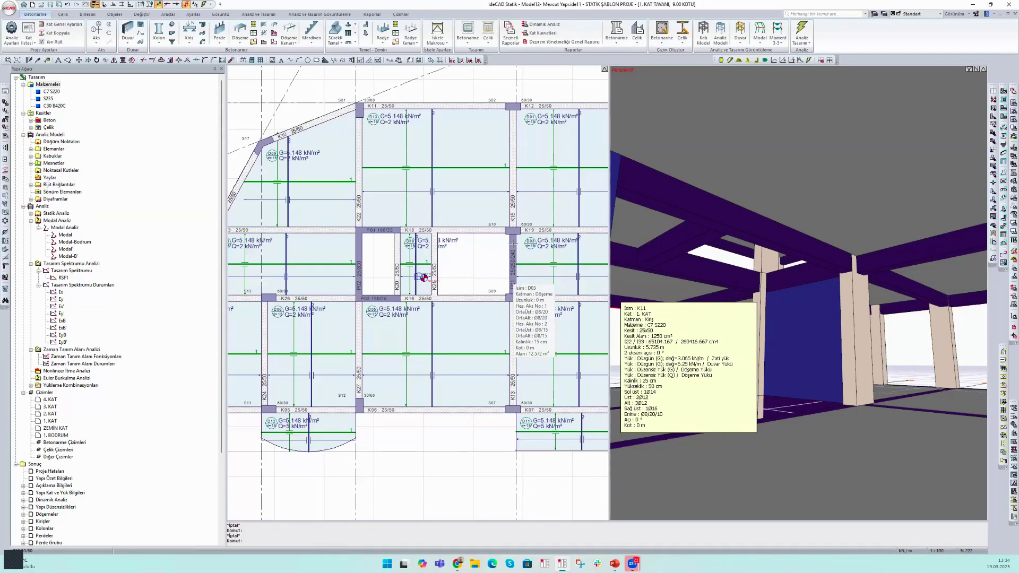
# Draw a similar shear wall about 296 cm long from column S09 along the lower edge of the stair opening to beam K21.
pyautogui.click(513, 241)
pyautogui.rightClick(514, 244)
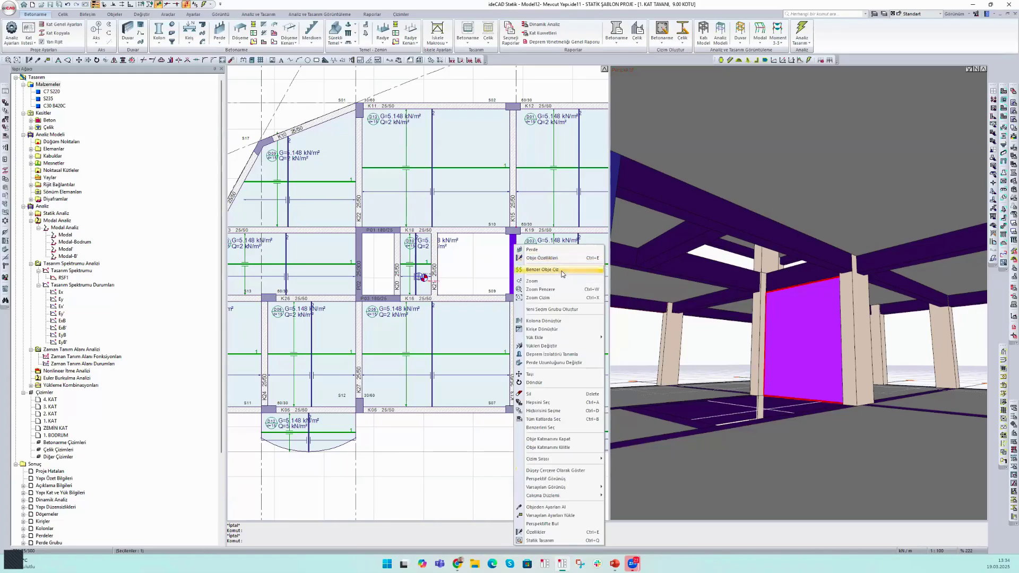
pyautogui.click(541, 270)
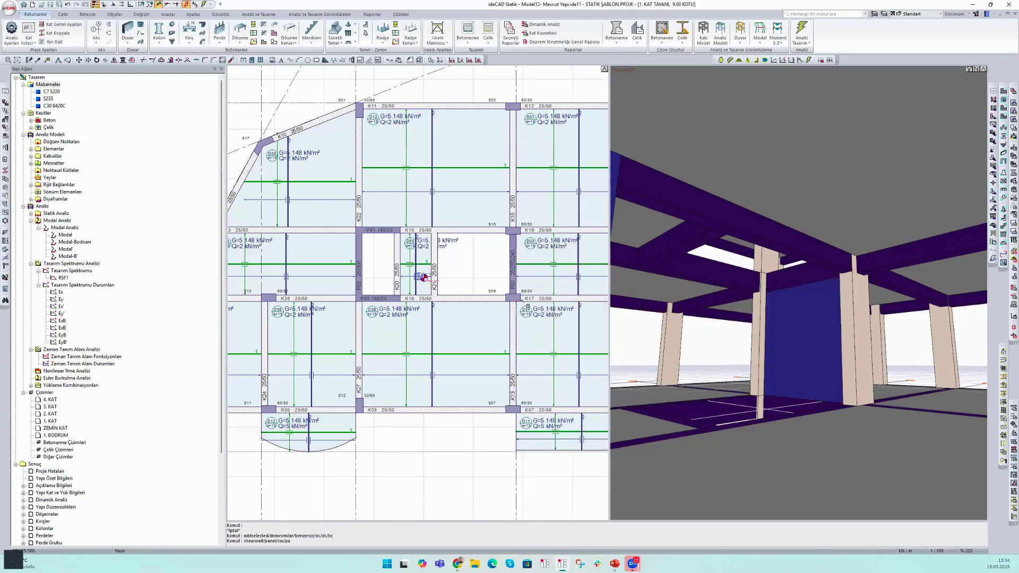
pyautogui.click(514, 298)
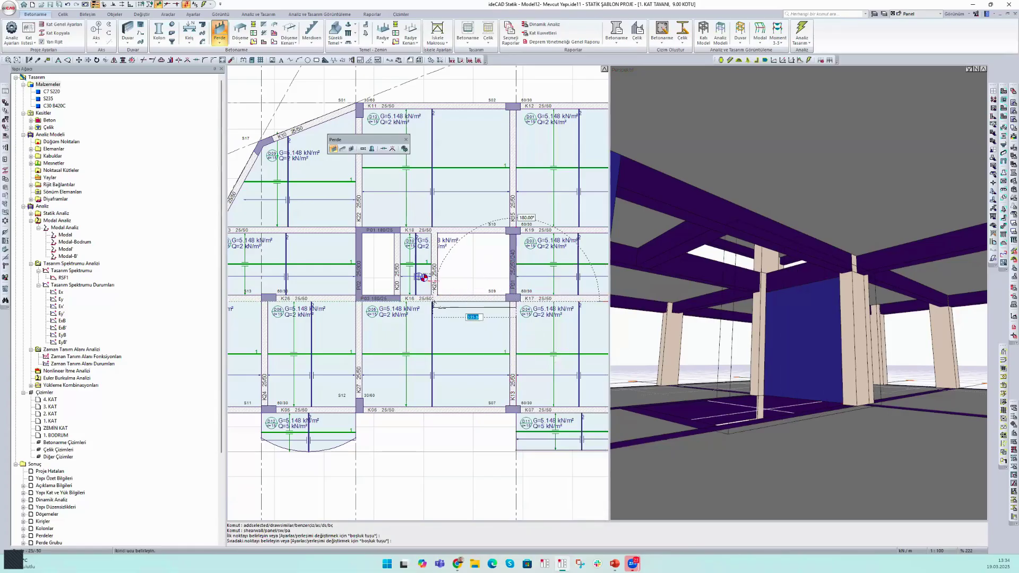
pyautogui.click(434, 299)
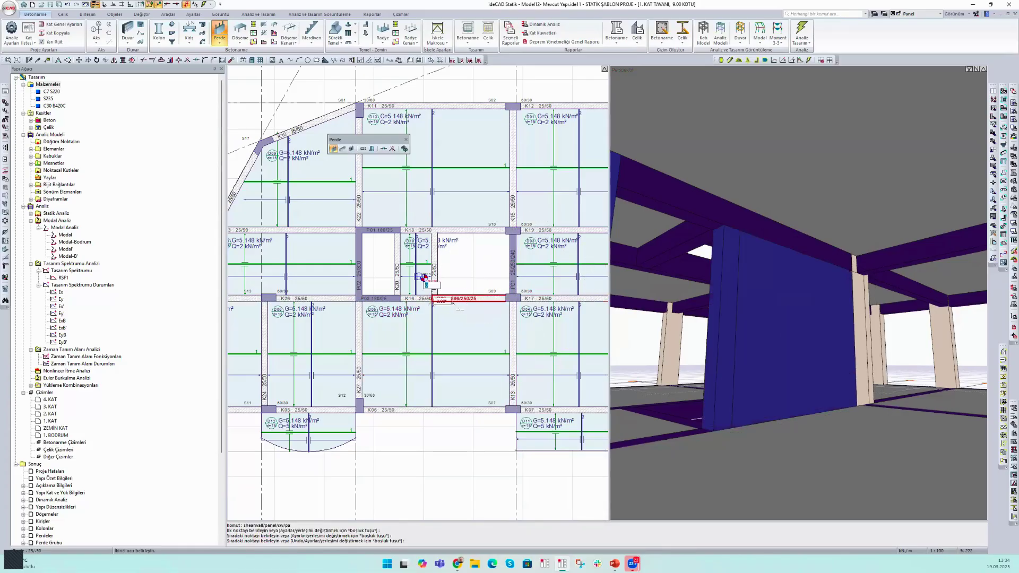
pyautogui.press('Escape')
# Set the structural material of shear wall P01, between columns S10 and S09, to C30 B420C.
pyautogui.keyDown('ctrl'); pyautogui.moveTo(728, 317); pyautogui.dragTo(738, 342, button='middle'); pyautogui.keyUp('ctrl')
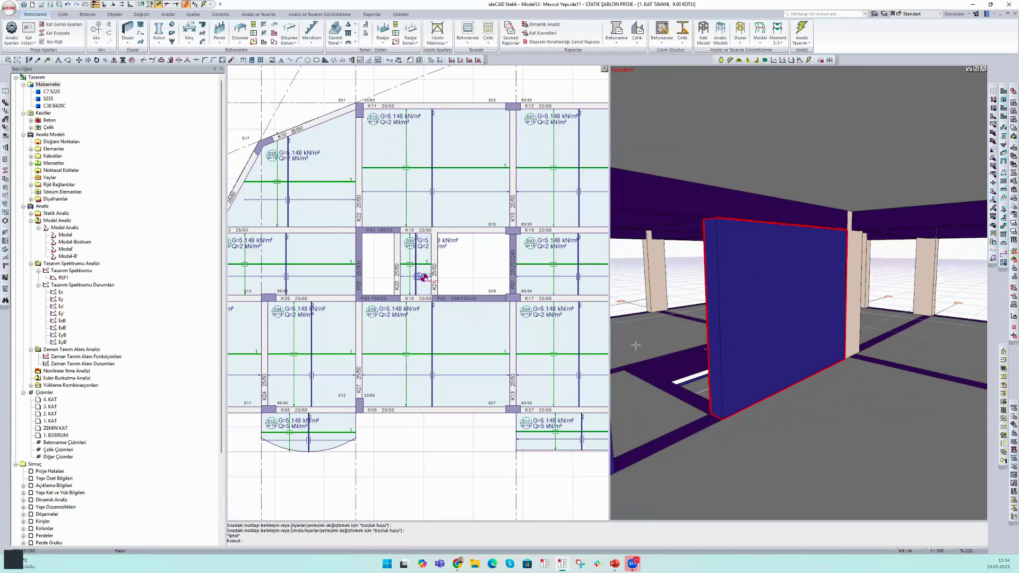
pyautogui.scroll(-10, 773, 329)
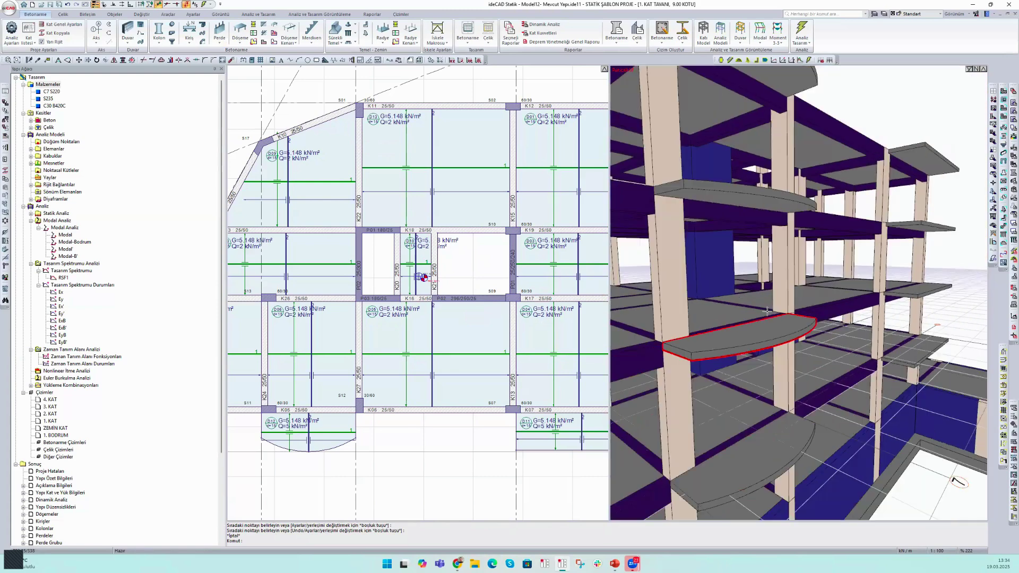
pyautogui.keyDown('ctrl'); pyautogui.moveTo(737, 363); pyautogui.dragTo(632, 369, button='middle'); pyautogui.keyUp('ctrl')
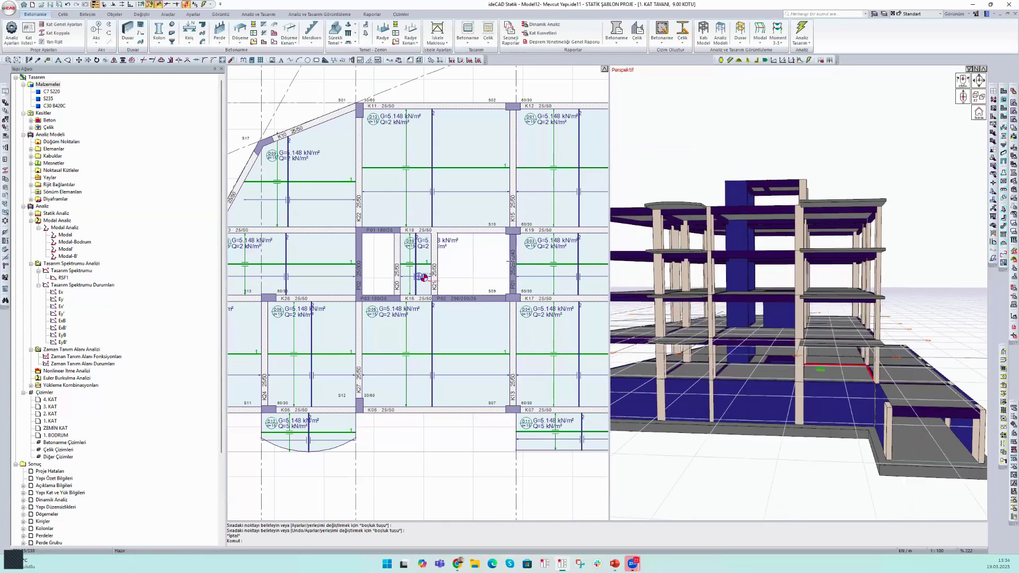
pyautogui.scroll(5, 513, 251)
pyautogui.click(513, 246)
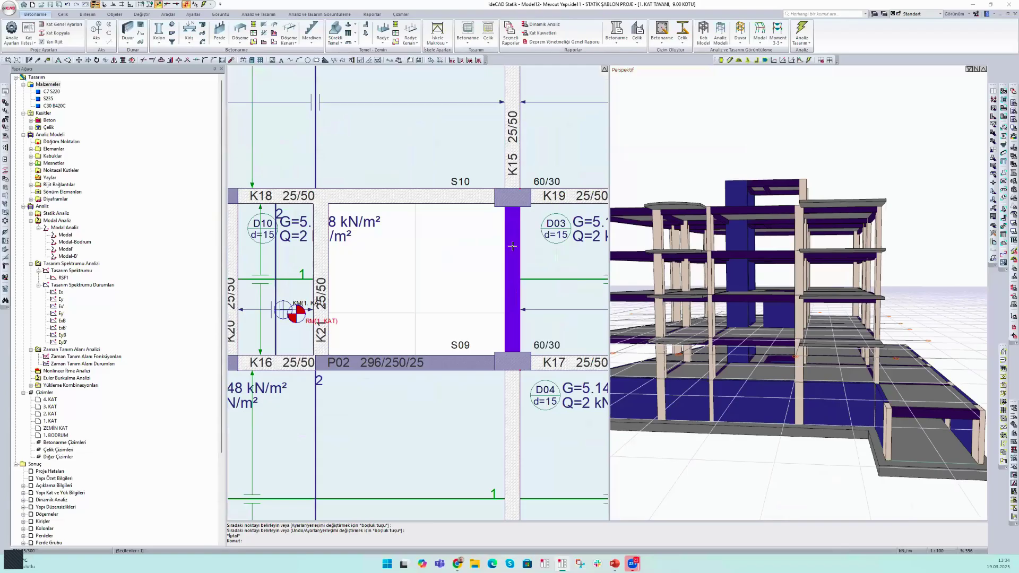
pyautogui.doubleClick(513, 246)
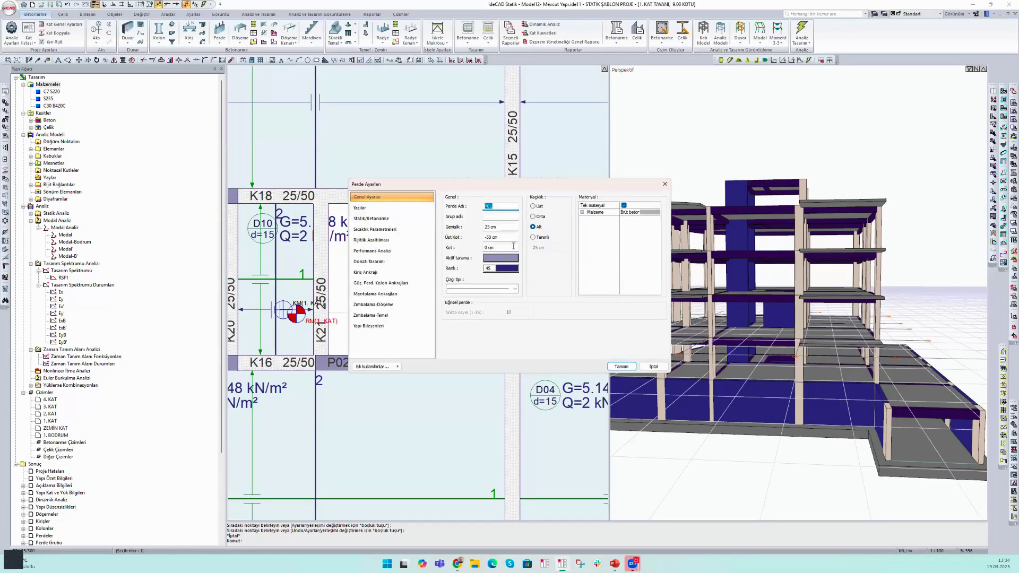
pyautogui.click(383, 220)
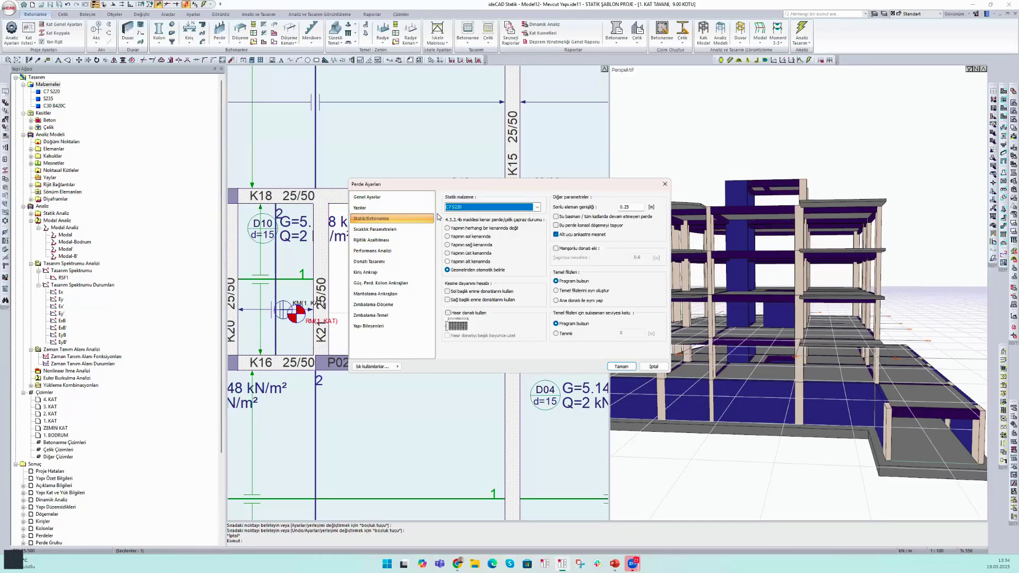
pyautogui.click(502, 209)
pyautogui.click(458, 222)
pyautogui.click(624, 369)
# Define wall P01 as a strengthening wall (Güçlendirme perdesi) that uses both its left and right columns as wall heads.
pyautogui.click(397, 251)
pyautogui.click(395, 262)
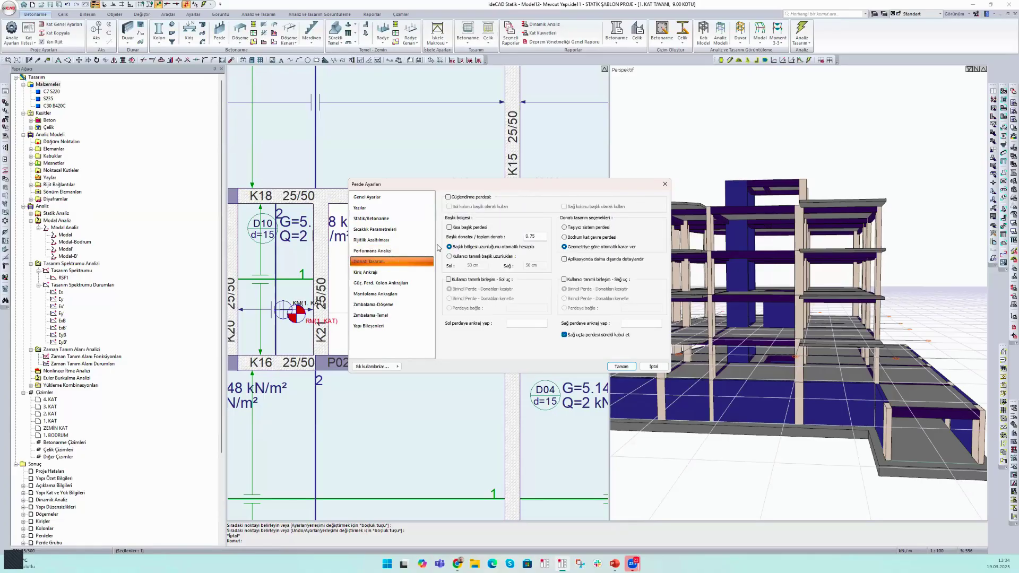
pyautogui.click(448, 198)
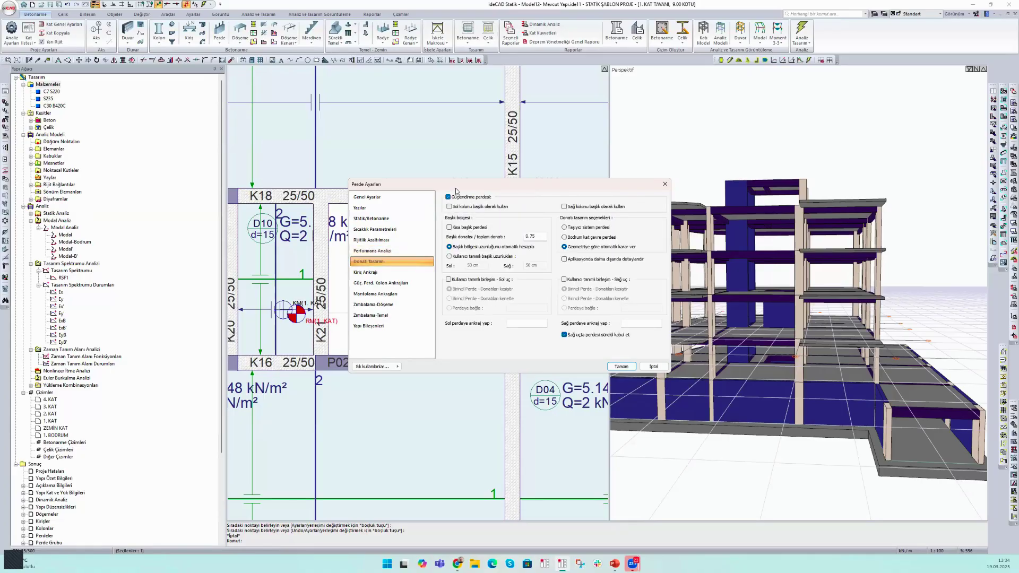
pyautogui.moveTo(355, 185); pyautogui.dragTo(570, 181)
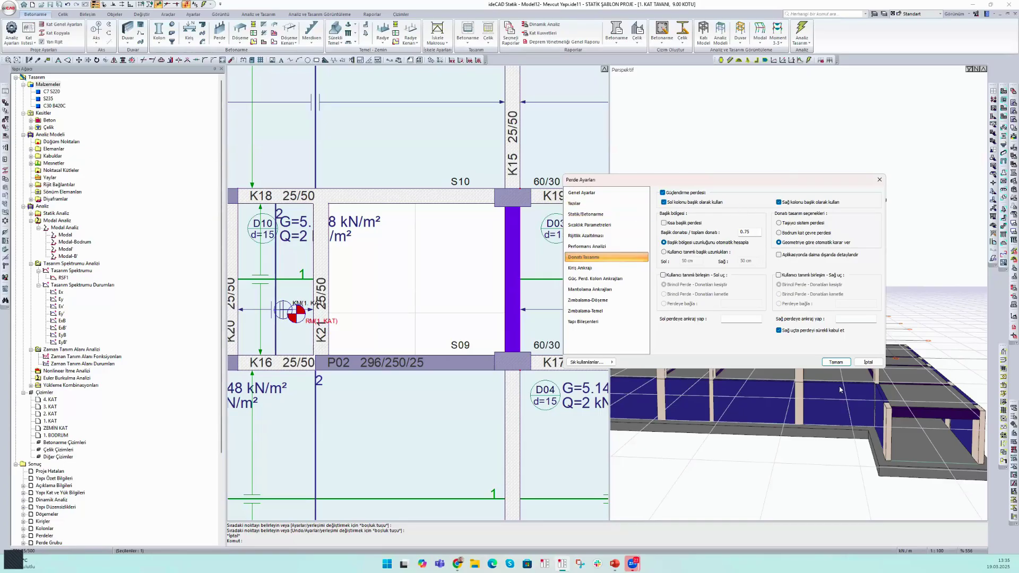
pyautogui.click(836, 362)
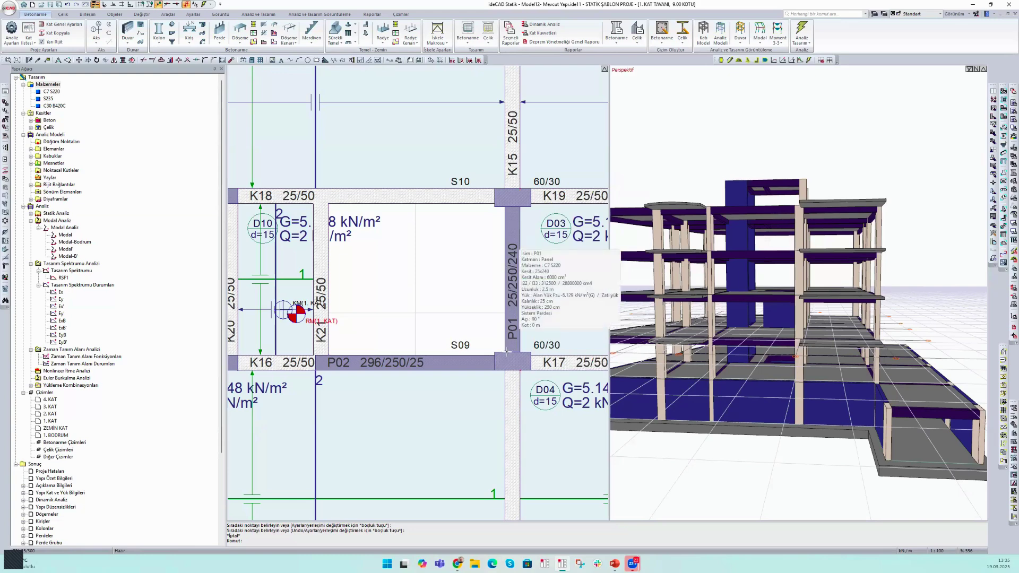
# Define wall P02 as a strengthening wall using its right column as a head, with C30 B420C as structural material.
pyautogui.click(443, 363)
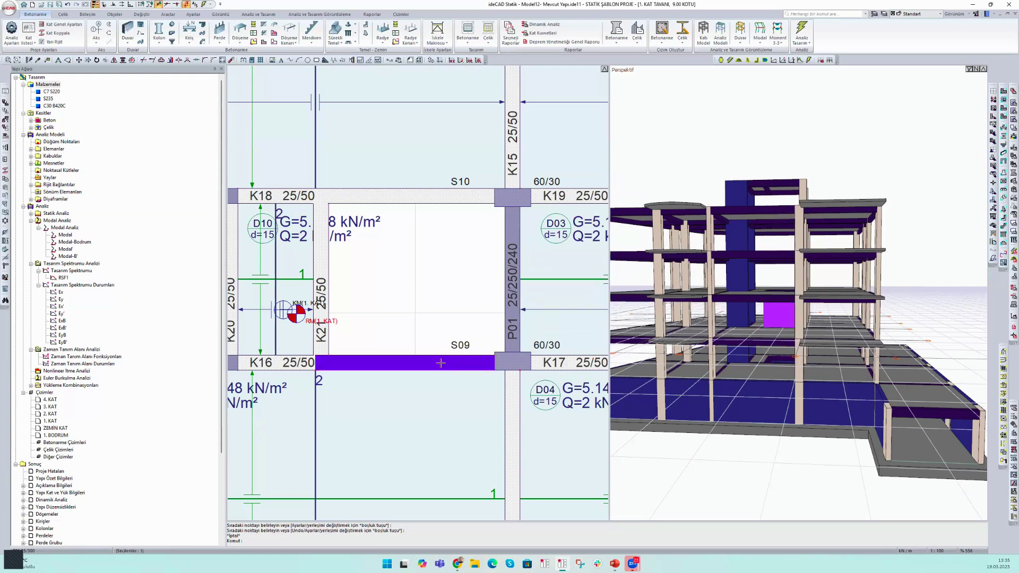
pyautogui.press('Escape')
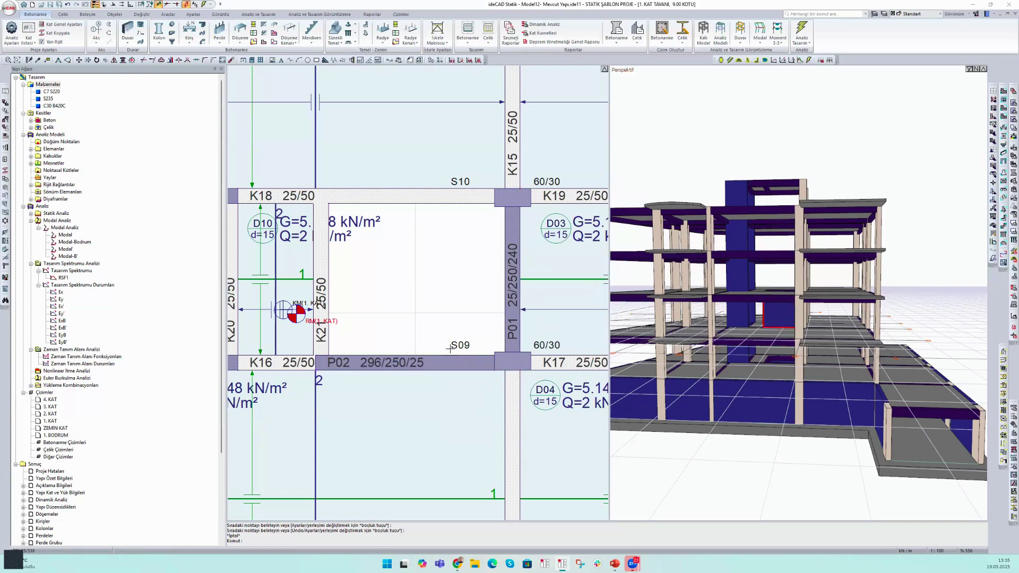
pyautogui.doubleClick(499, 201)
pyautogui.moveTo(454, 186); pyautogui.dragTo(684, 174)
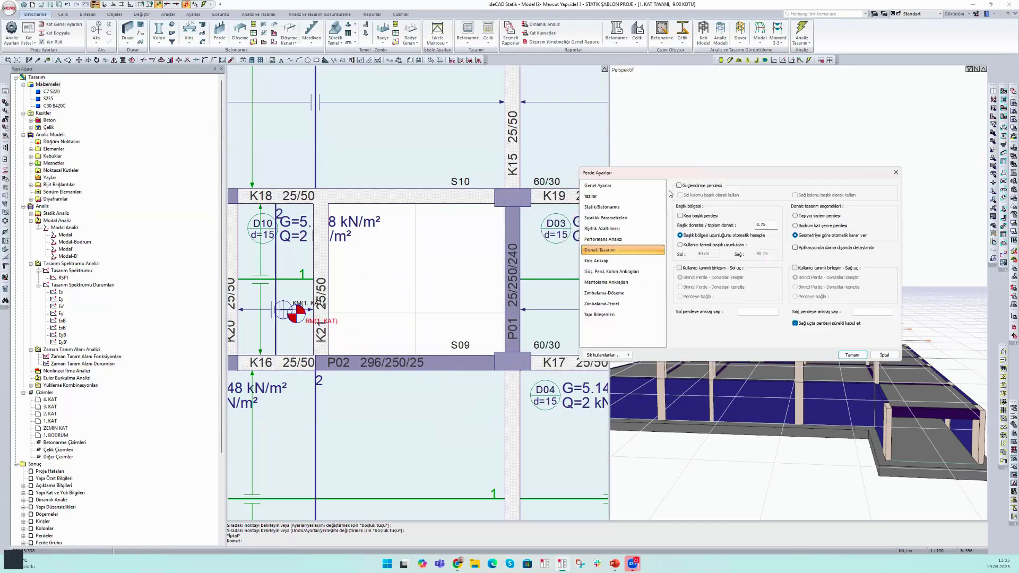
pyautogui.click(693, 186)
pyautogui.click(815, 197)
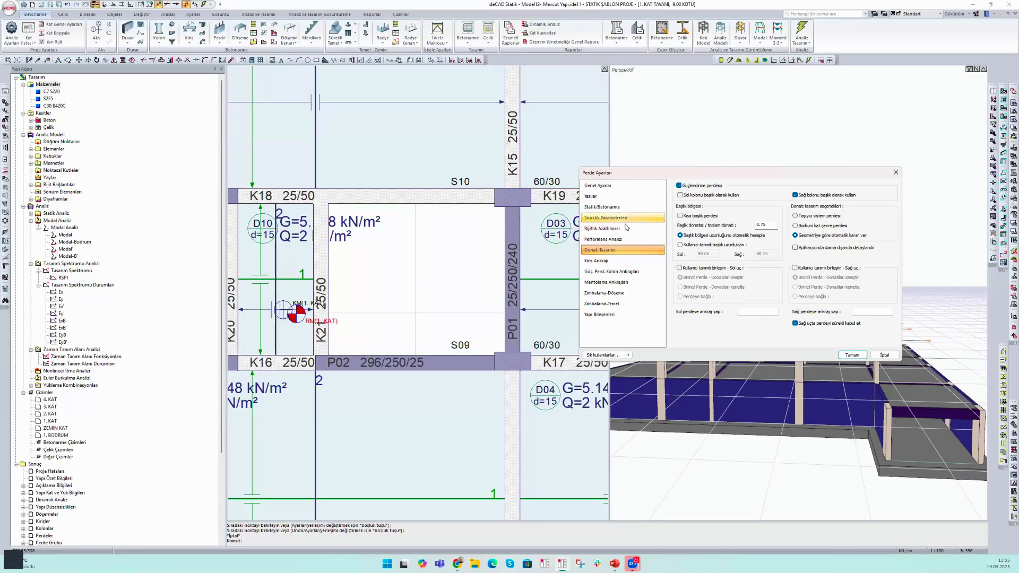
pyautogui.click(624, 207)
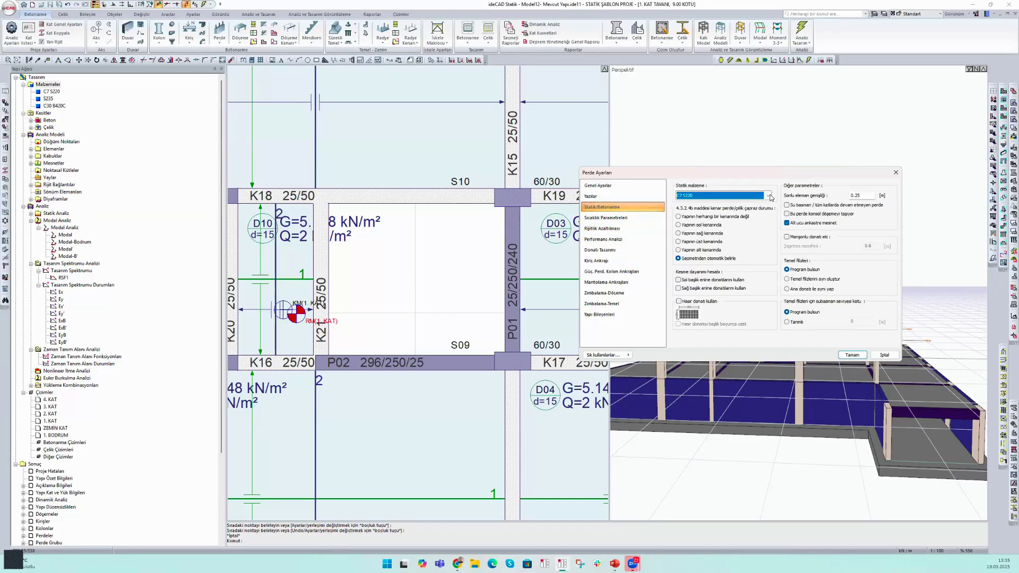
pyautogui.click(768, 196)
pyautogui.click(700, 216)
pyautogui.click(853, 355)
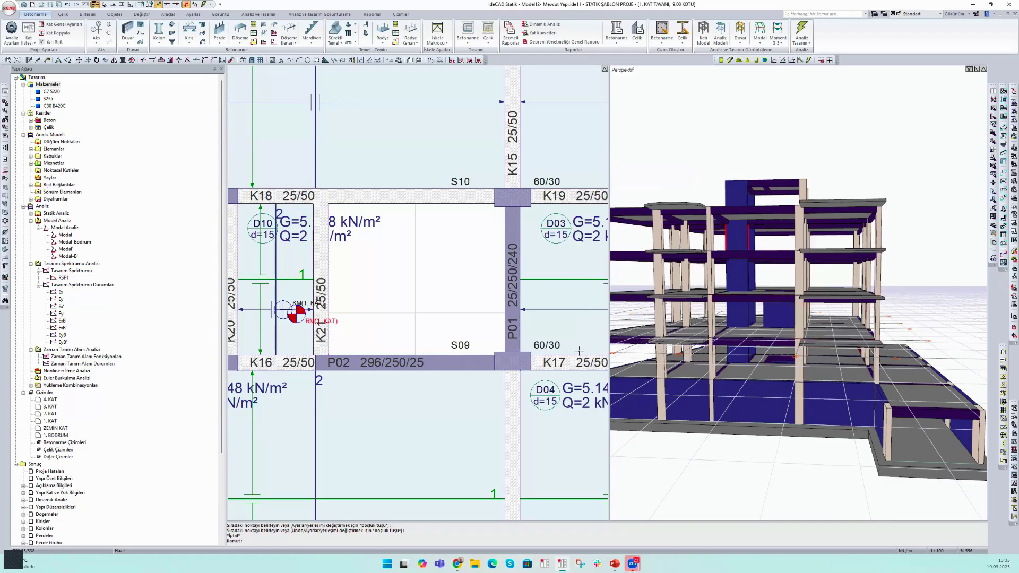
# Copy only the two selected shear walls P01 and P02 to all other floors without deleting the existing objects there.
pyautogui.moveTo(797, 330); pyautogui.dragTo(799, 302)
pyautogui.click(830, 263)
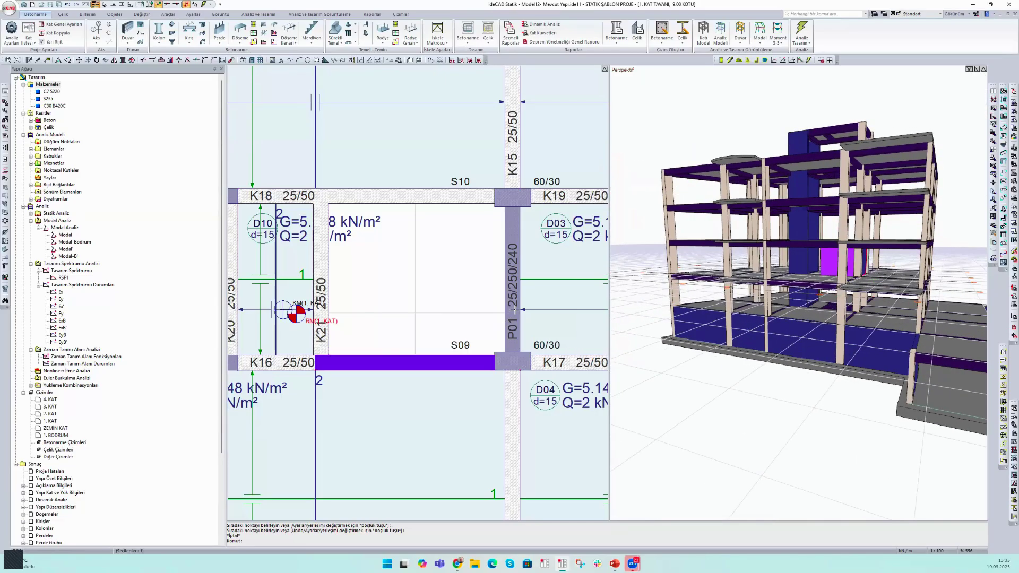
pyautogui.click(864, 263)
pyautogui.moveTo(734, 344); pyautogui.dragTo(903, 344)
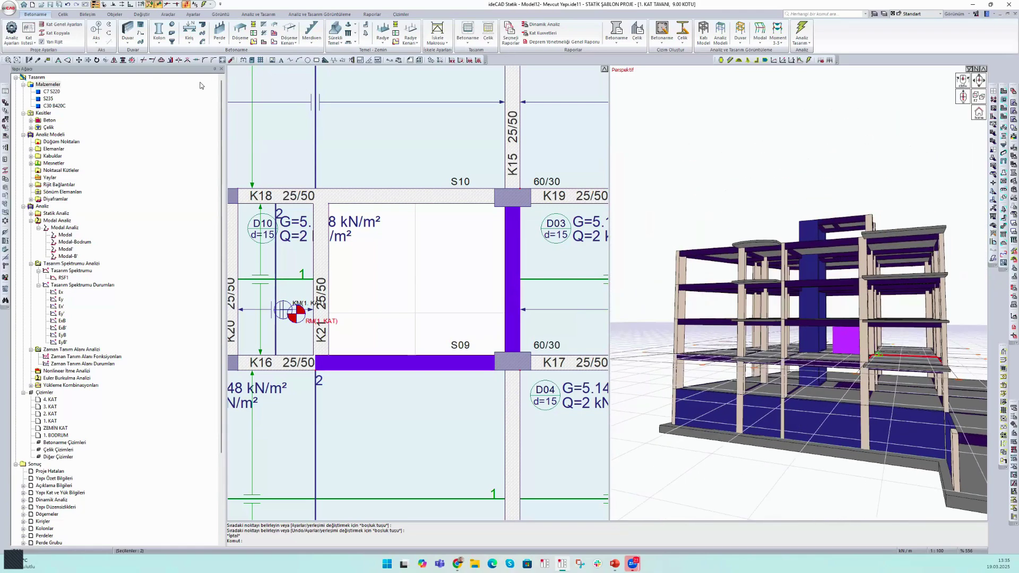
pyautogui.write('kk')
pyautogui.press('Return')
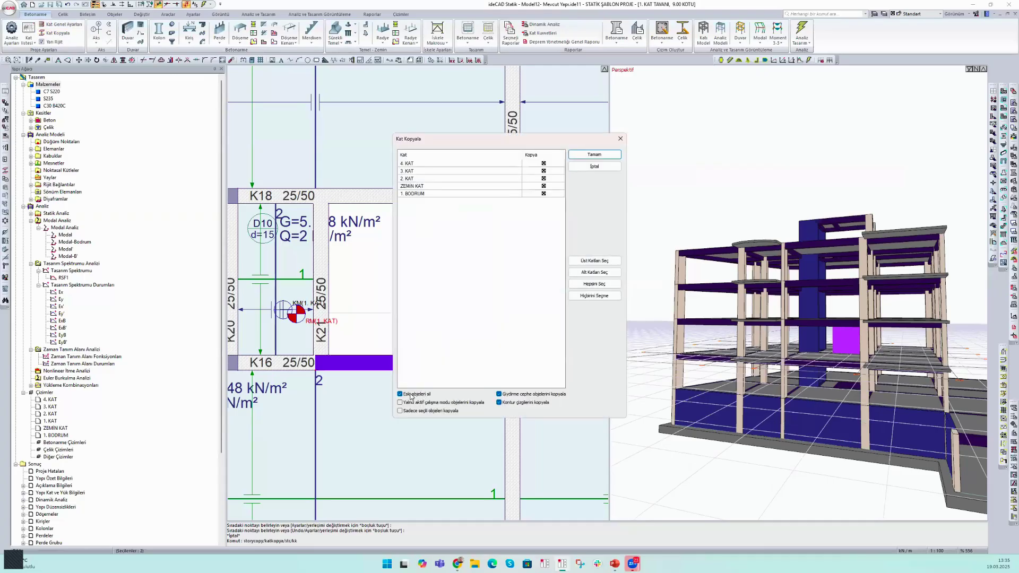
pyautogui.click(413, 396)
pyautogui.click(409, 413)
pyautogui.click(600, 158)
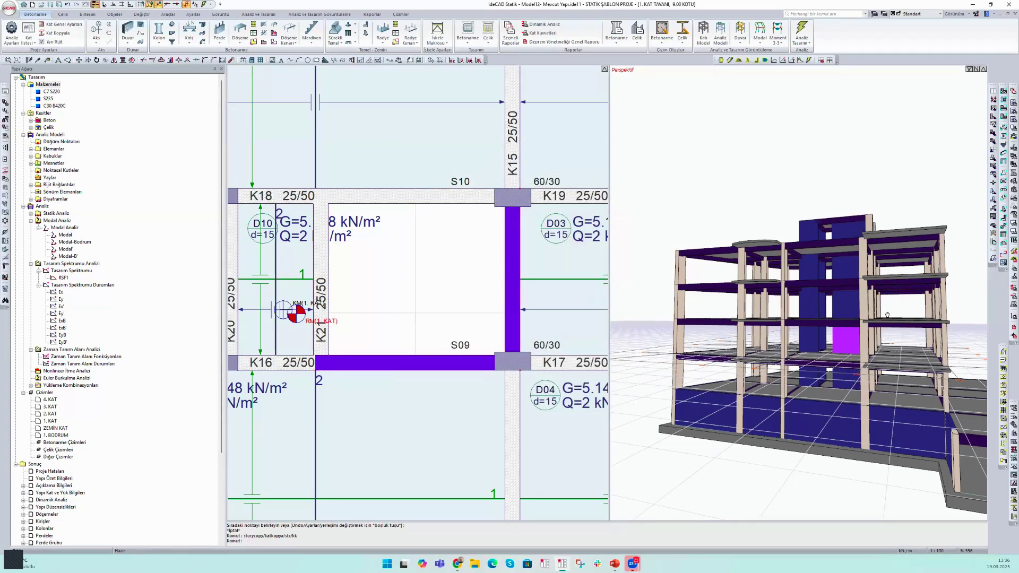
pyautogui.keyDown('ctrl'); pyautogui.moveTo(879, 288); pyautogui.dragTo(689, 246, button='middle'); pyautogui.keyUp('ctrl')
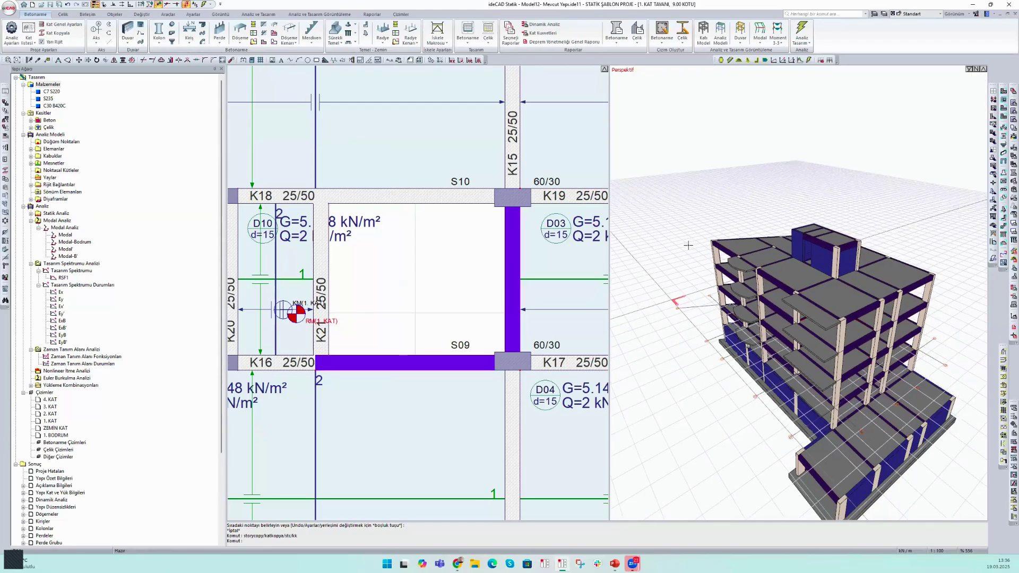
# Examine the copied shear walls on all floors in the 3D view and column S10 at the head of wall P01 in the plan.
pyautogui.scroll(3, 839, 248)
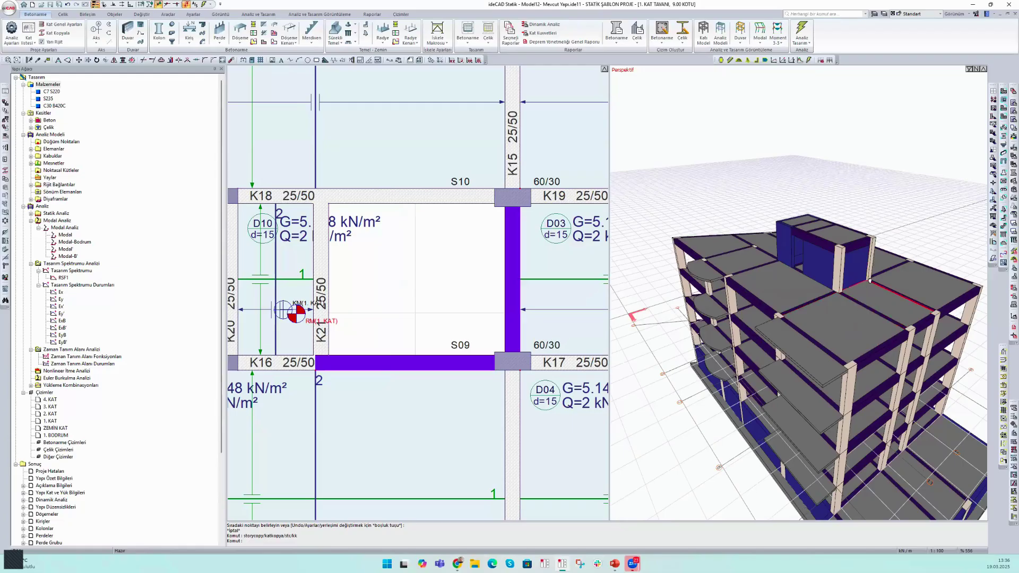
pyautogui.moveTo(861, 300)
pyautogui.keyDown('ctrl'); pyautogui.mouseDown(button='middle')
pyautogui.moveTo(899, 247)
pyautogui.moveTo(882, 264)
pyautogui.mouseUp(button='middle'); pyautogui.keyUp('ctrl')
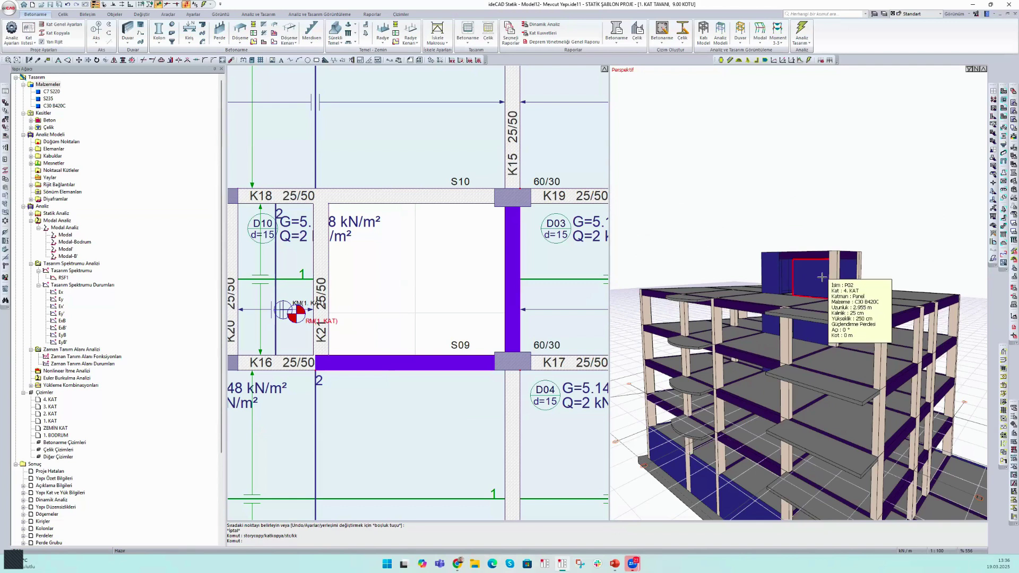
pyautogui.click(823, 277)
pyautogui.click(851, 280)
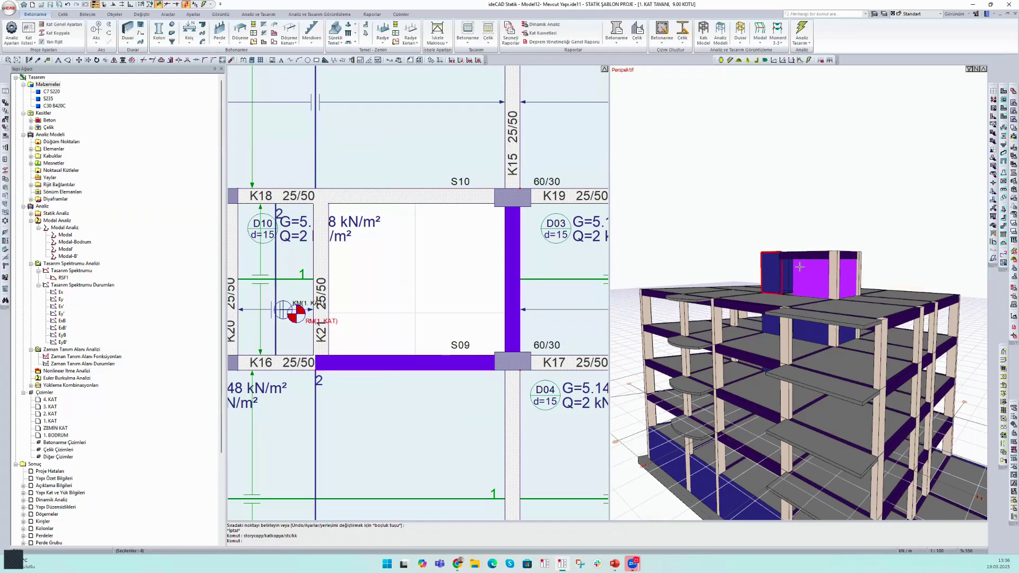
pyautogui.press('Escape')
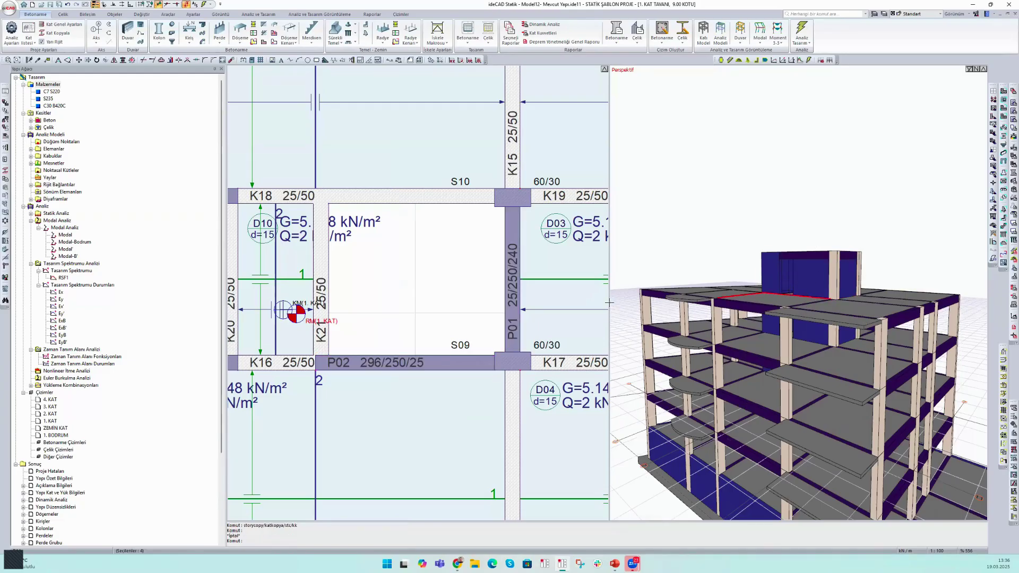
pyautogui.scroll(-5, 494, 303)
pyautogui.scroll(2, 847, 250)
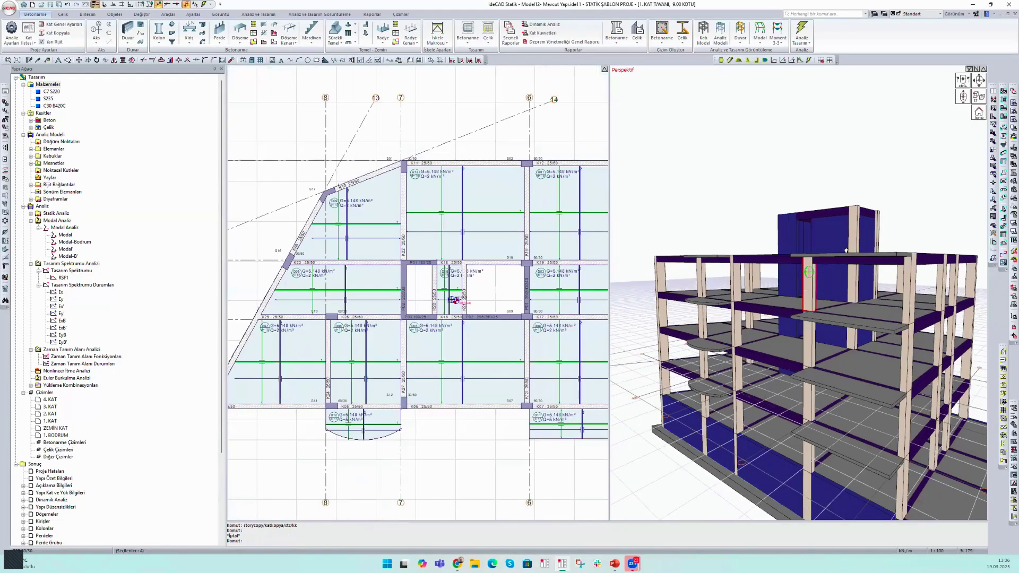
pyautogui.moveTo(846, 250); pyautogui.dragTo(882, 231, button='middle')
pyautogui.keyDown('ctrl'); pyautogui.moveTo(789, 315); pyautogui.dragTo(898, 268, button='middle'); pyautogui.keyUp('ctrl')
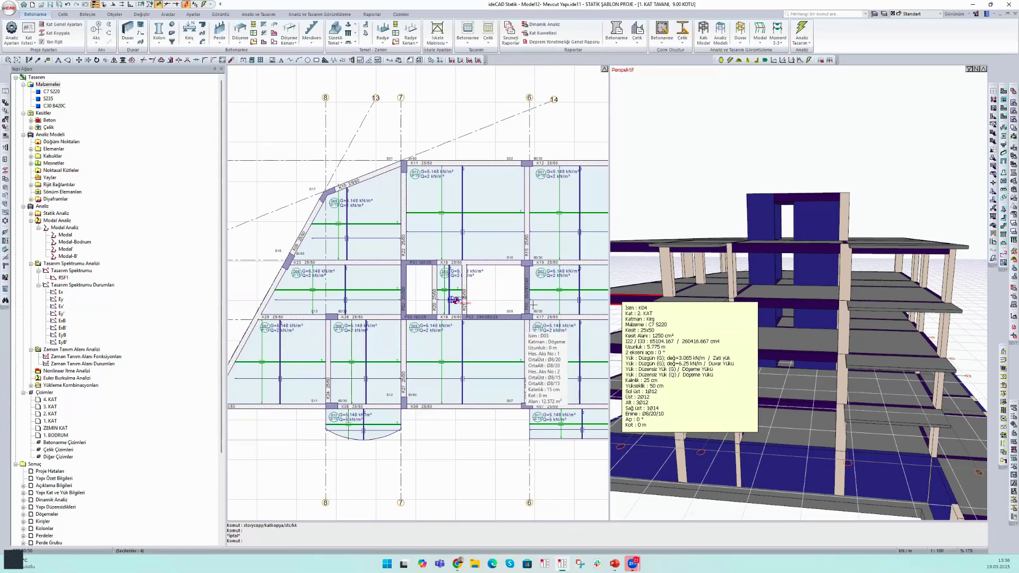
pyautogui.moveTo(455, 300); pyautogui.dragTo(427, 288, button='middle')
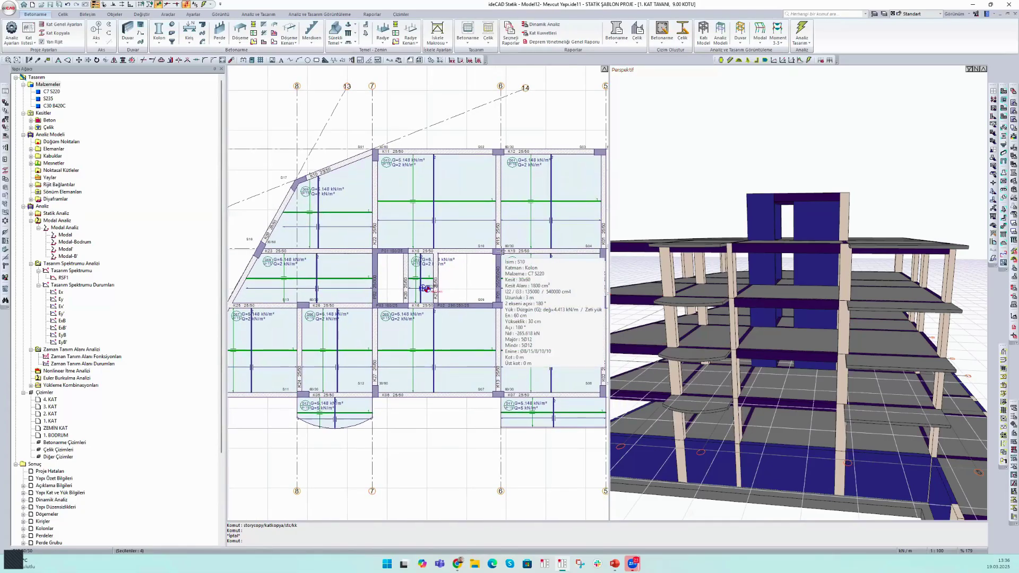
pyautogui.click(498, 251)
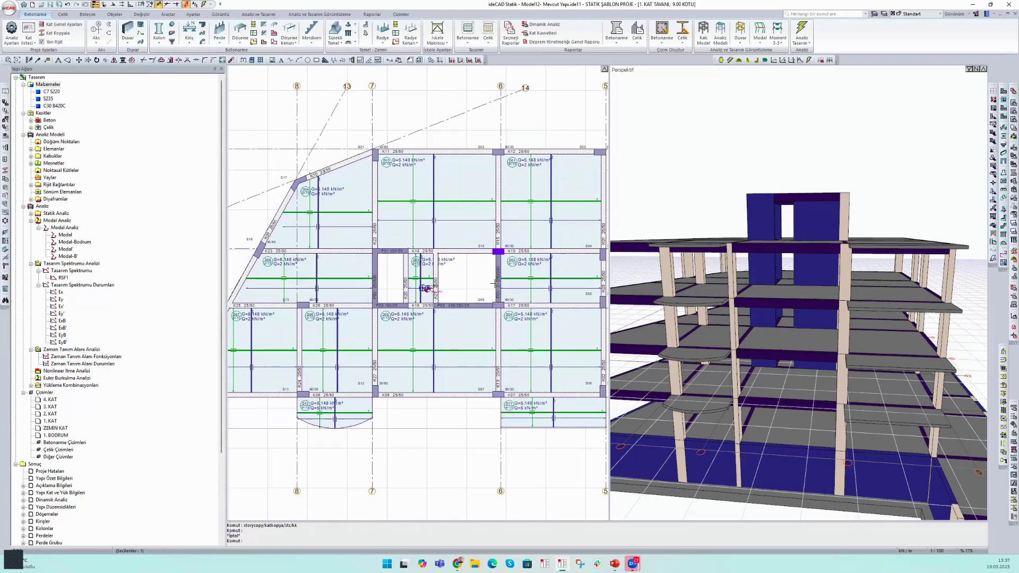
pyautogui.scroll(5, 491, 287)
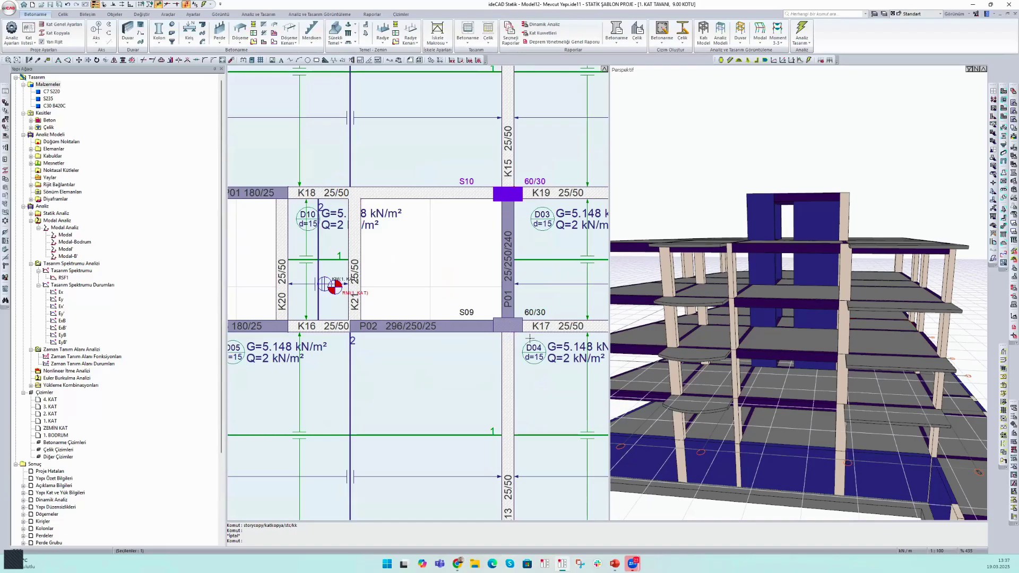
pyautogui.scroll(-5, 507, 215)
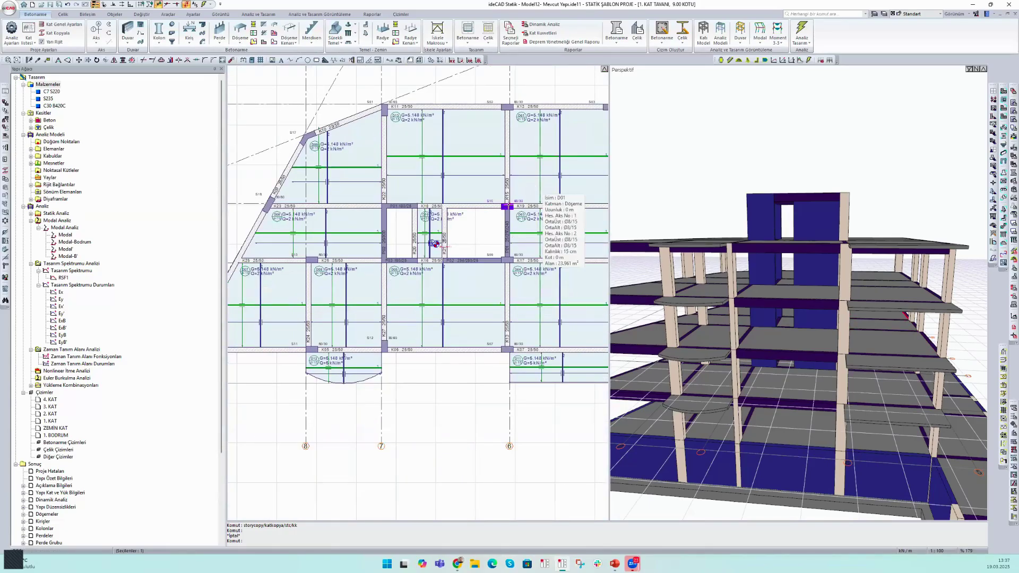
pyautogui.press('Escape')
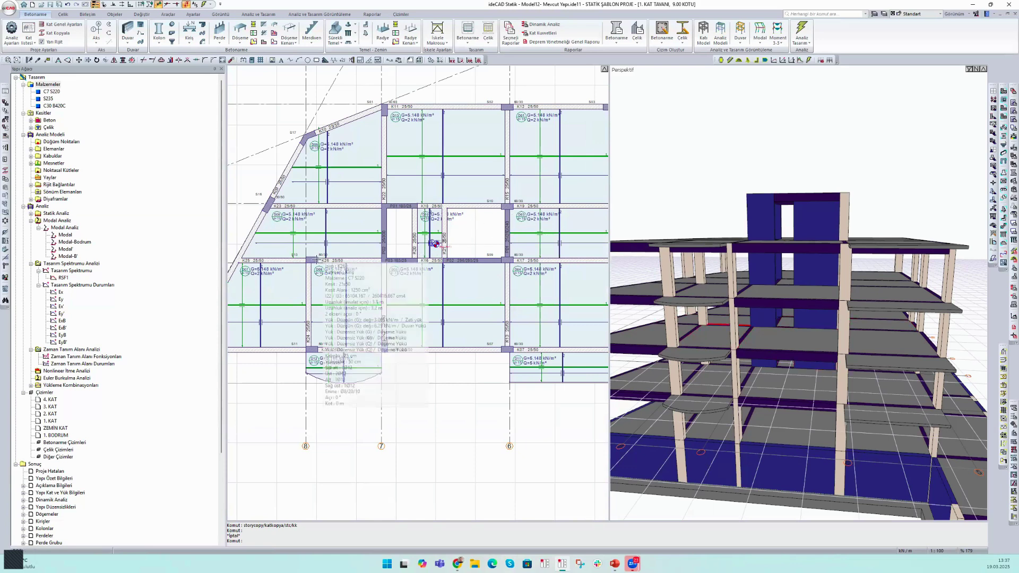
# Select column S13, at the end of beam K26, on the 1st floor plan.
pyautogui.click(323, 259)
pyautogui.scroll(3, 328, 260)
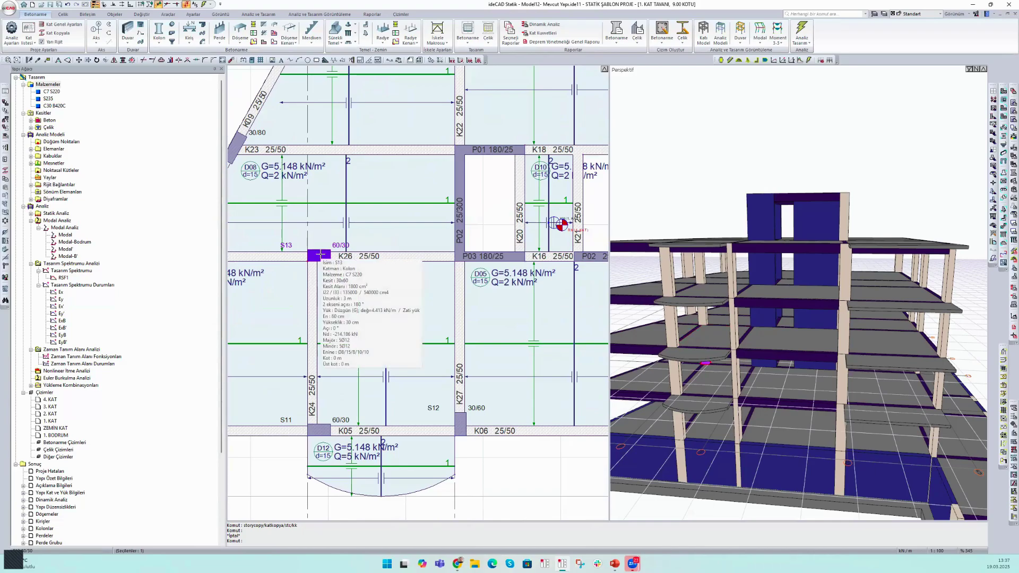
pyautogui.moveTo(321, 258); pyautogui.dragTo(388, 270, button='middle')
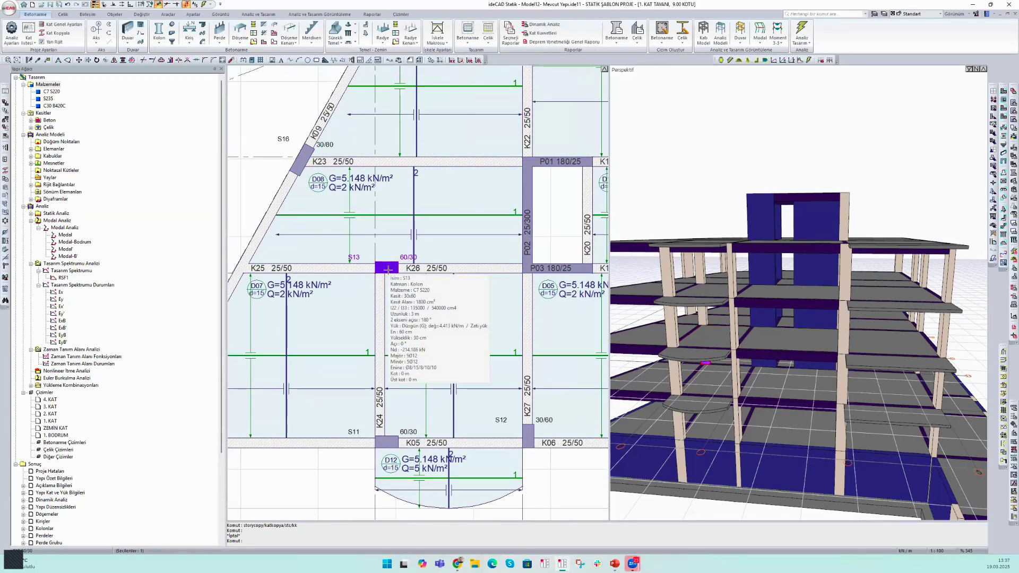
pyautogui.scroll(-3, 388, 269)
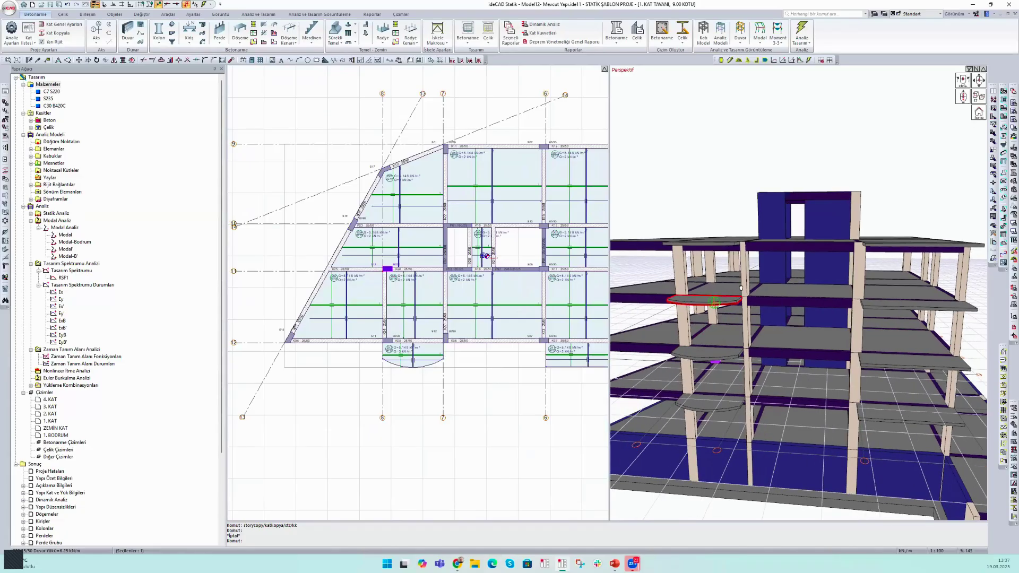
pyautogui.keyDown('ctrl'); pyautogui.moveTo(742, 287); pyautogui.dragTo(828, 268, button='middle'); pyautogui.keyUp('ctrl')
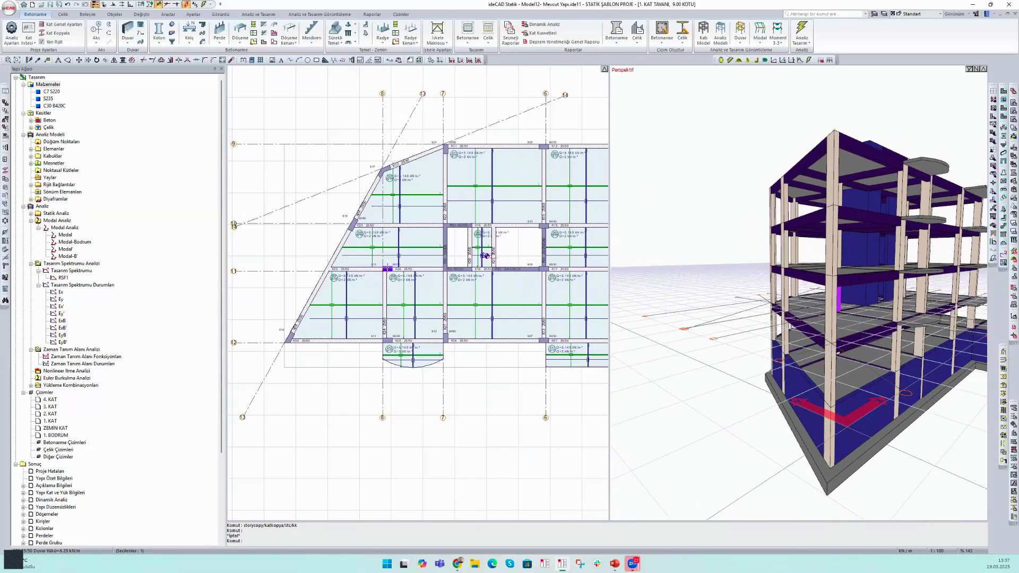
pyautogui.rightClick(389, 270)
pyautogui.click(431, 194)
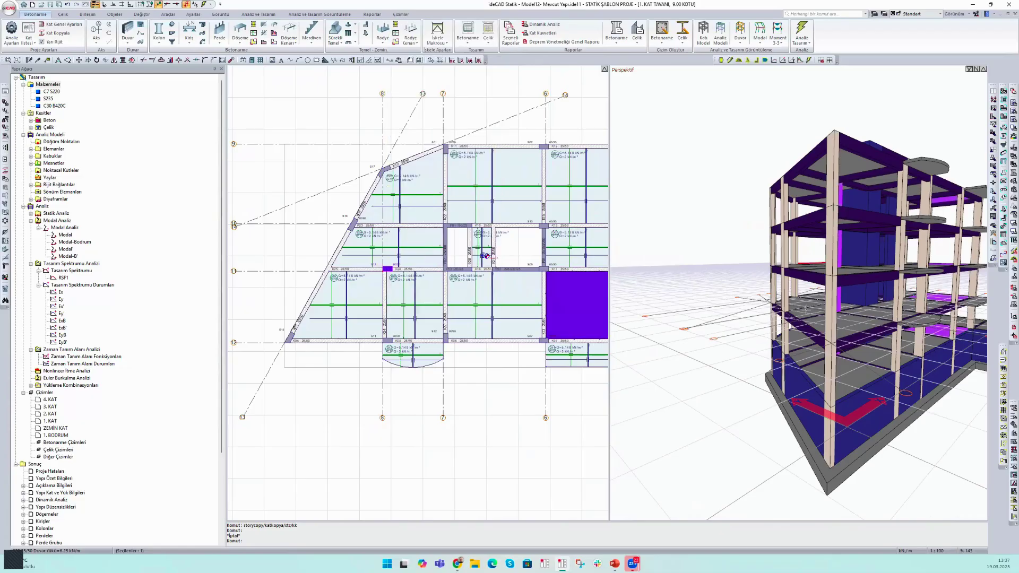
pyautogui.press('Escape')
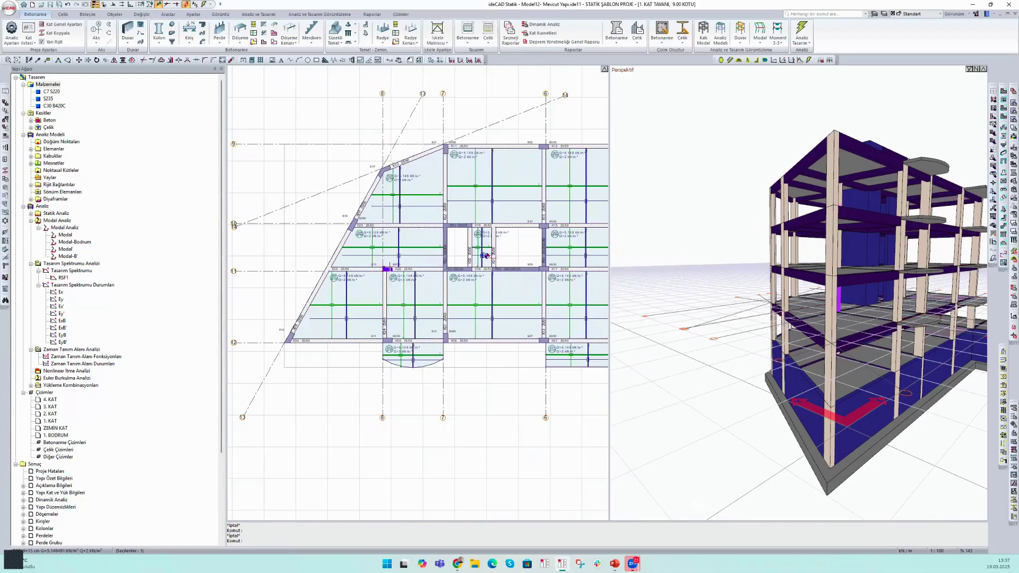
# Extend the selection from column S13 to the matching columns on the other floors.
pyautogui.rightClick(389, 269)
pyautogui.click(432, 204)
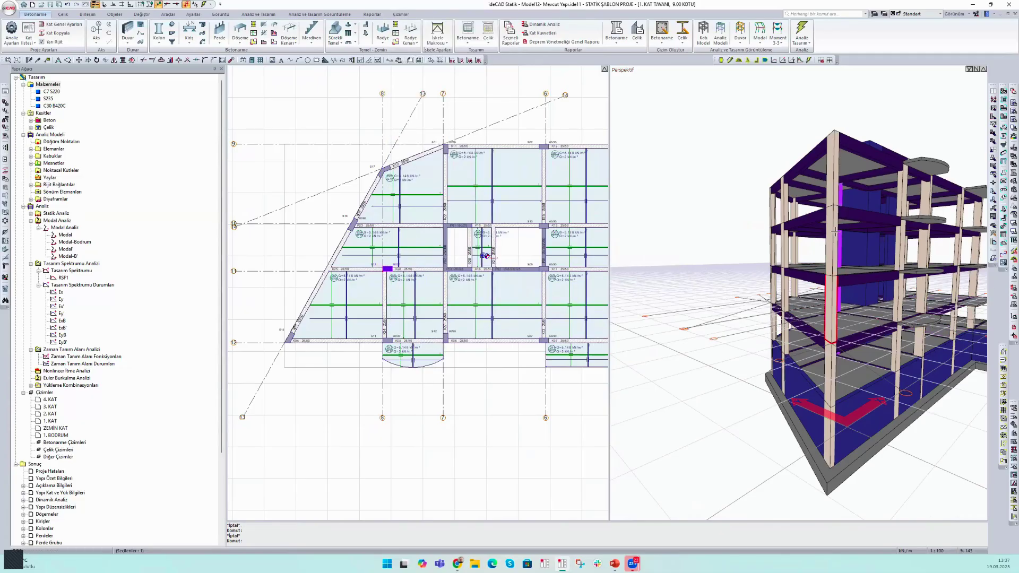
pyautogui.keyDown('ctrl'); pyautogui.moveTo(869, 244); pyautogui.dragTo(786, 154, button='middle'); pyautogui.keyUp('ctrl')
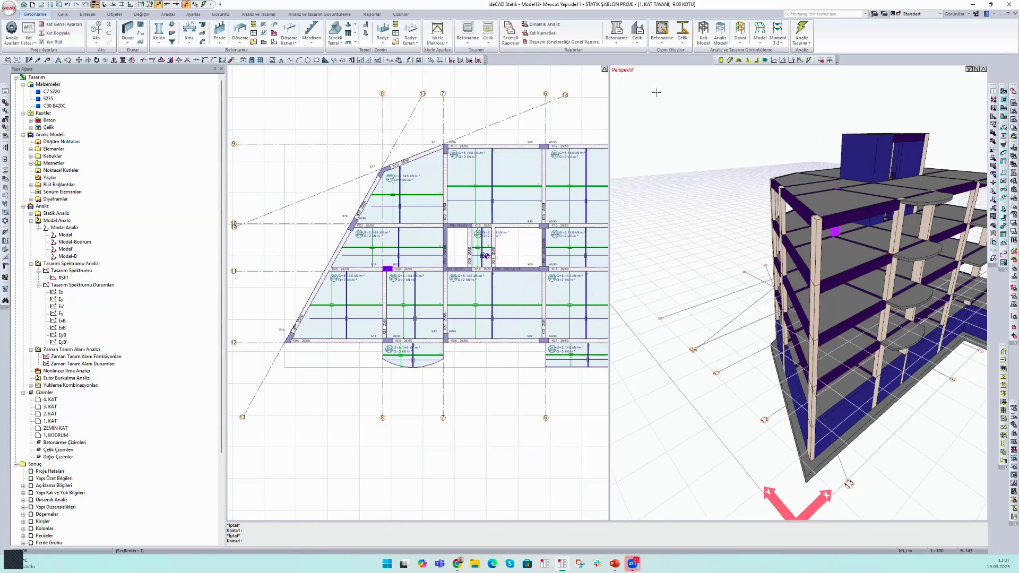
# Jacket the selected S13 columns (Mantolama) with C30 B420C material and a thickness of 15 cm.
pyautogui.press('ctrl')
pyautogui.hotkey('alt', 'Return')
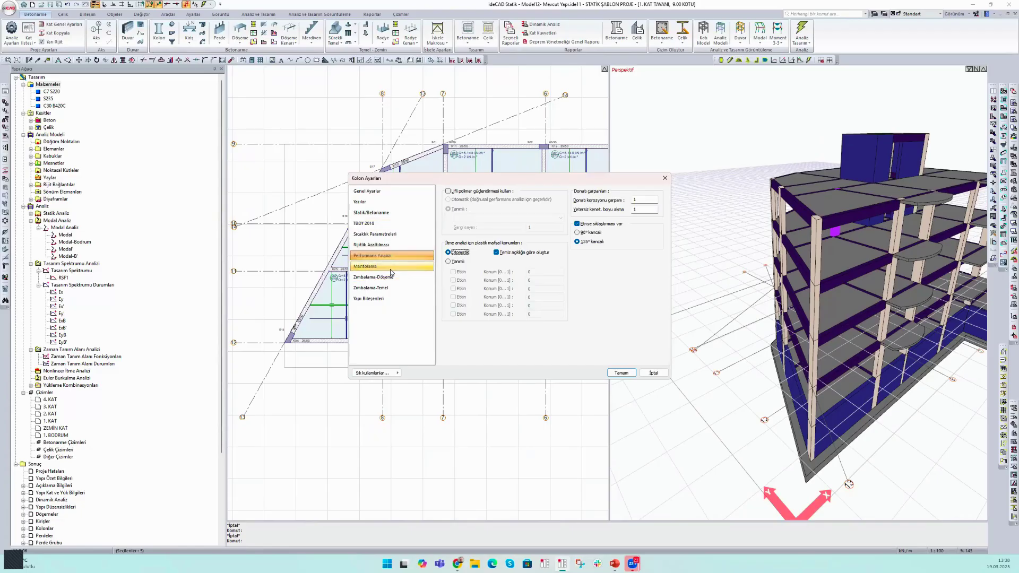
pyautogui.click(392, 268)
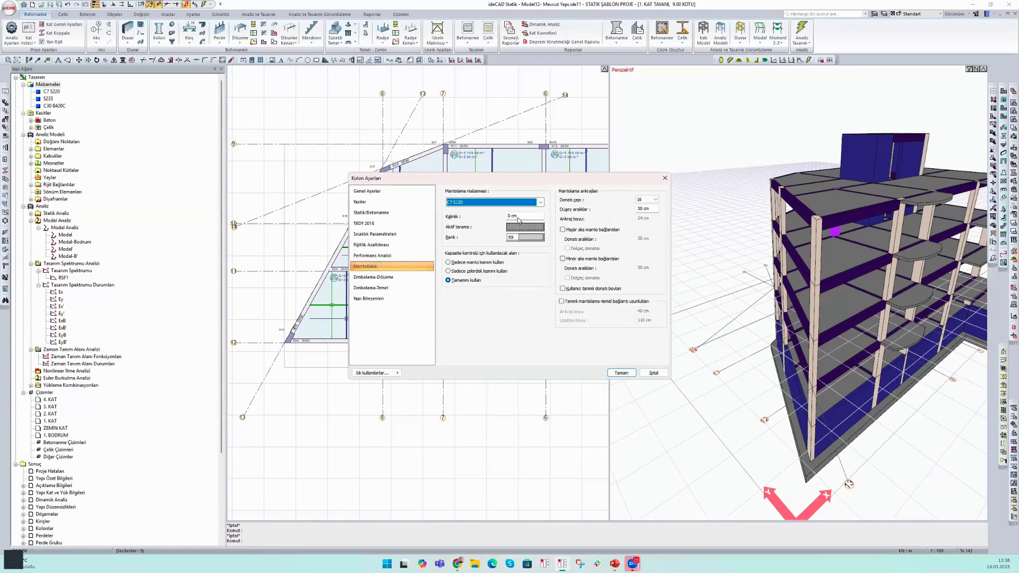
pyautogui.click(540, 203)
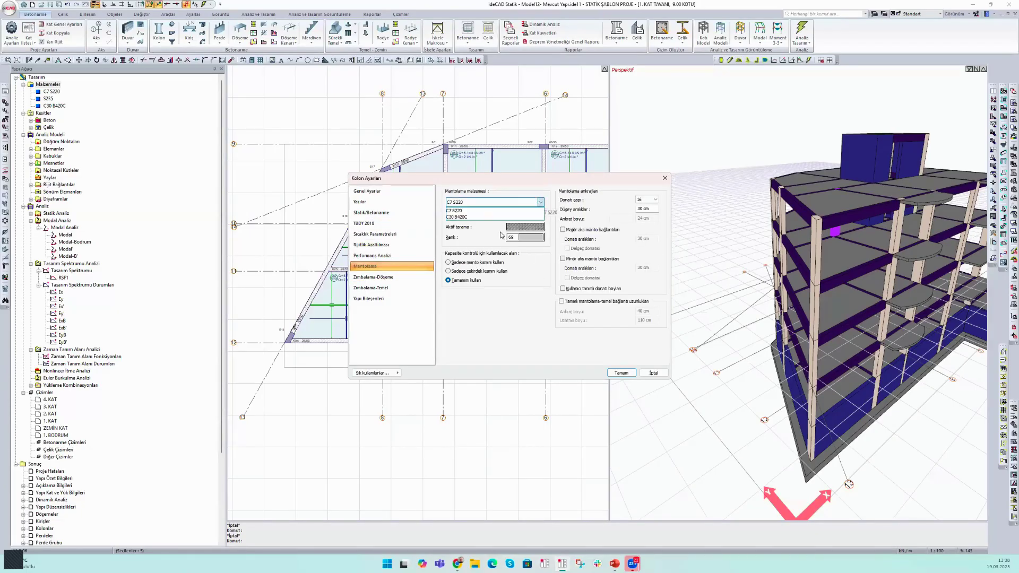
pyautogui.click(457, 217)
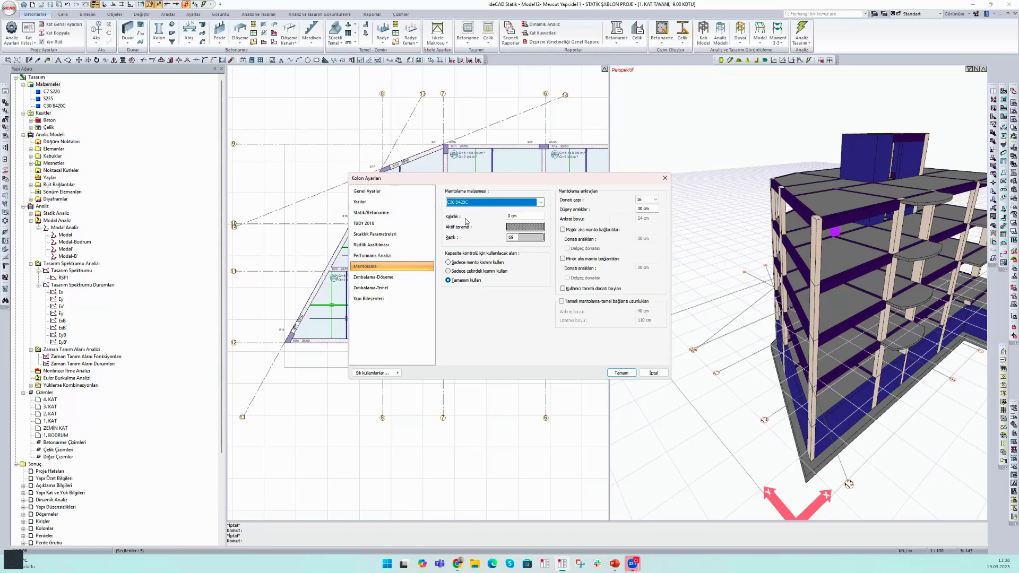
pyautogui.click(528, 217)
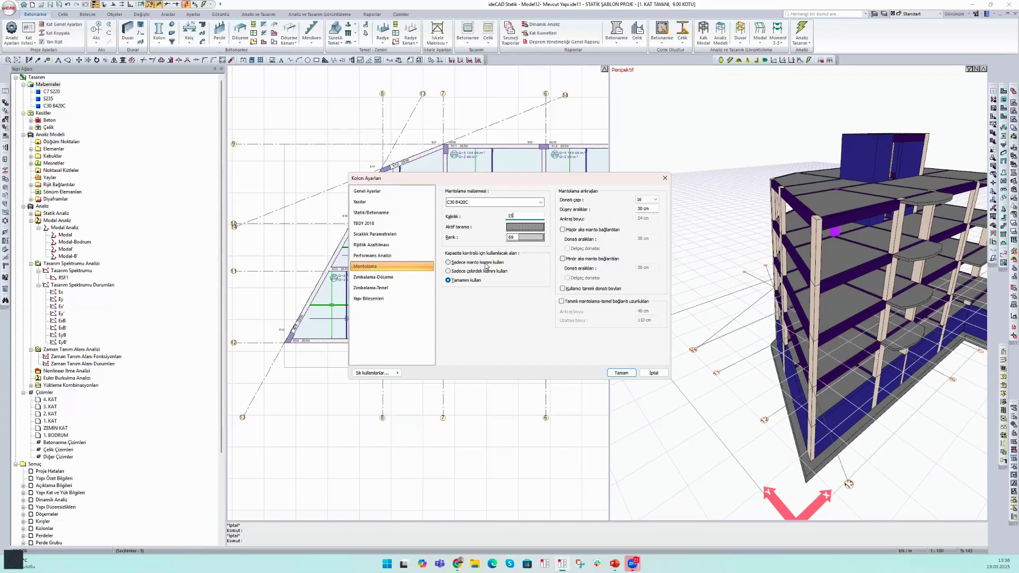
pyautogui.moveTo(597, 177); pyautogui.dragTo(564, 164)
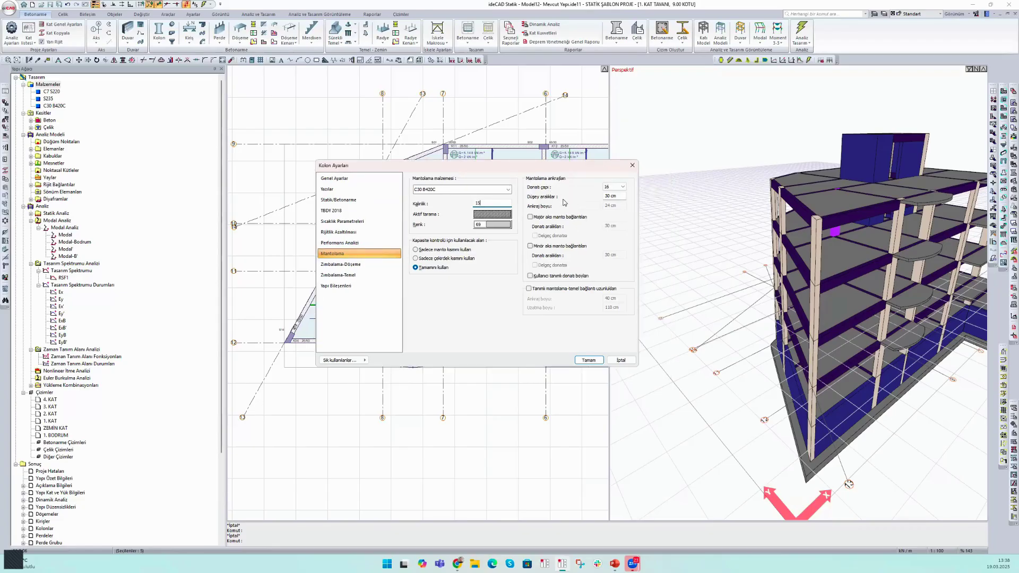
pyautogui.click(621, 188)
pyautogui.click(621, 187)
pyautogui.click(624, 187)
pyautogui.click(623, 187)
pyautogui.click(590, 361)
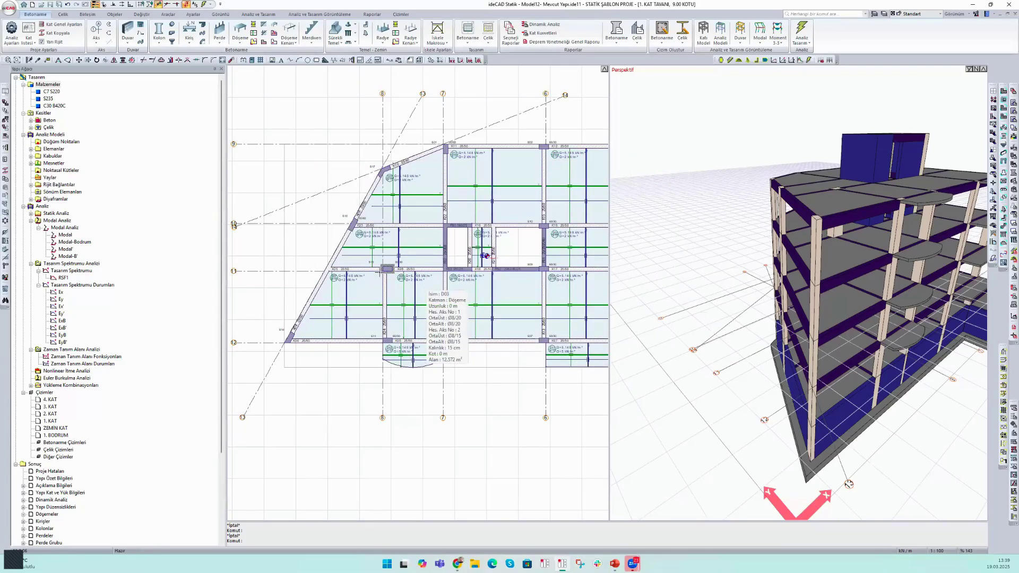
# Inspect the jacket around column S13 and the beam K19 beside wall P01 in the plan.
pyautogui.scroll(6, 384, 269)
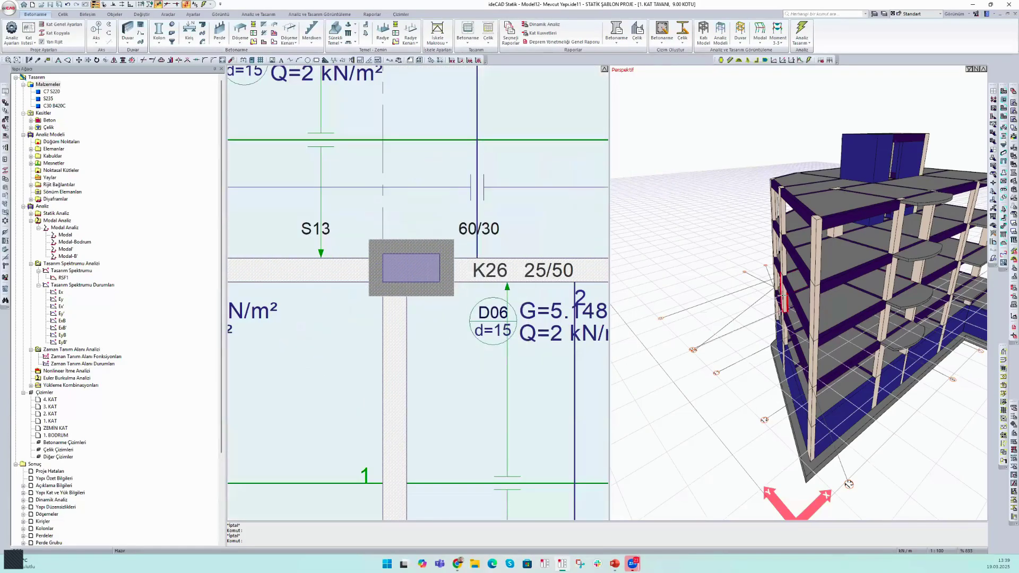
pyautogui.keyDown('ctrl'); pyautogui.moveTo(787, 285); pyautogui.dragTo(512, 298, button='middle'); pyautogui.keyUp('ctrl')
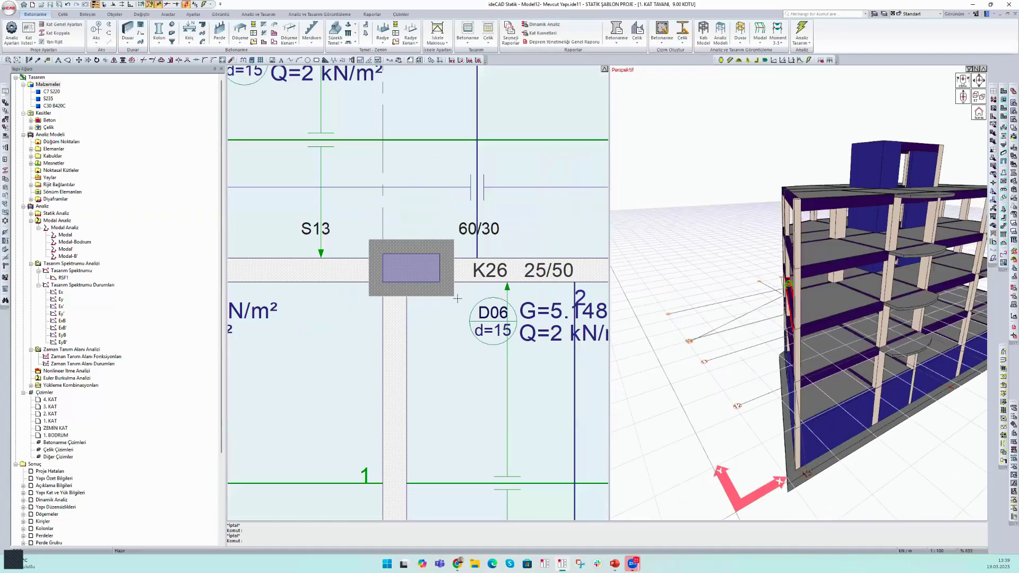
pyautogui.scroll(-6, 512, 298)
pyautogui.scroll(3, 527, 306)
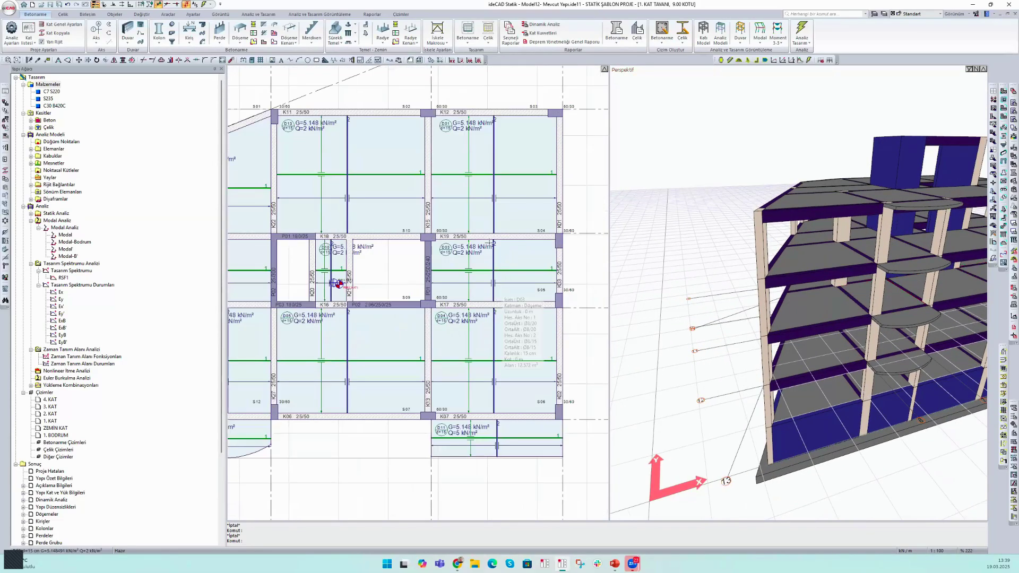
pyautogui.click(501, 292)
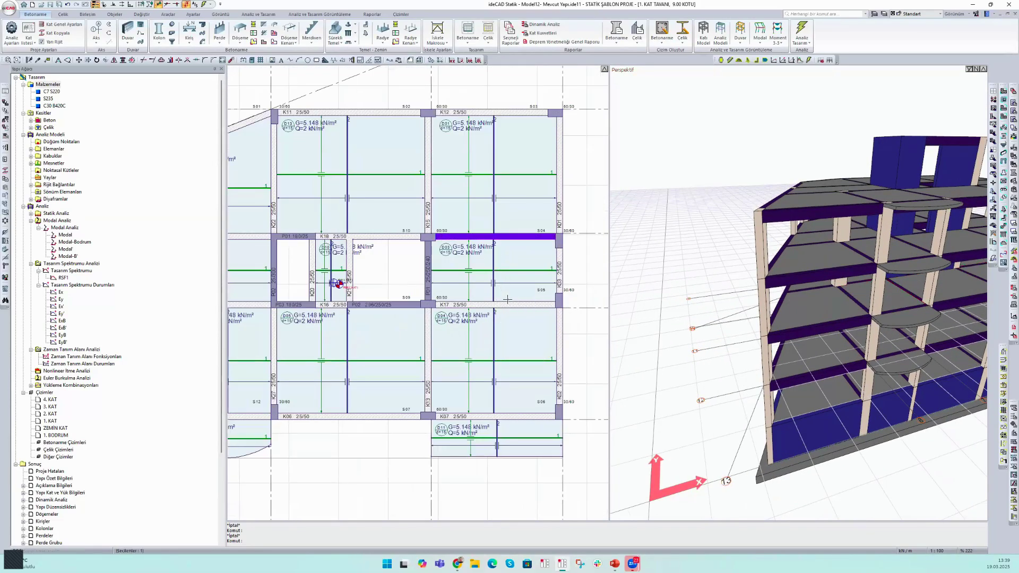
pyautogui.click(504, 237)
pyautogui.moveTo(504, 238)
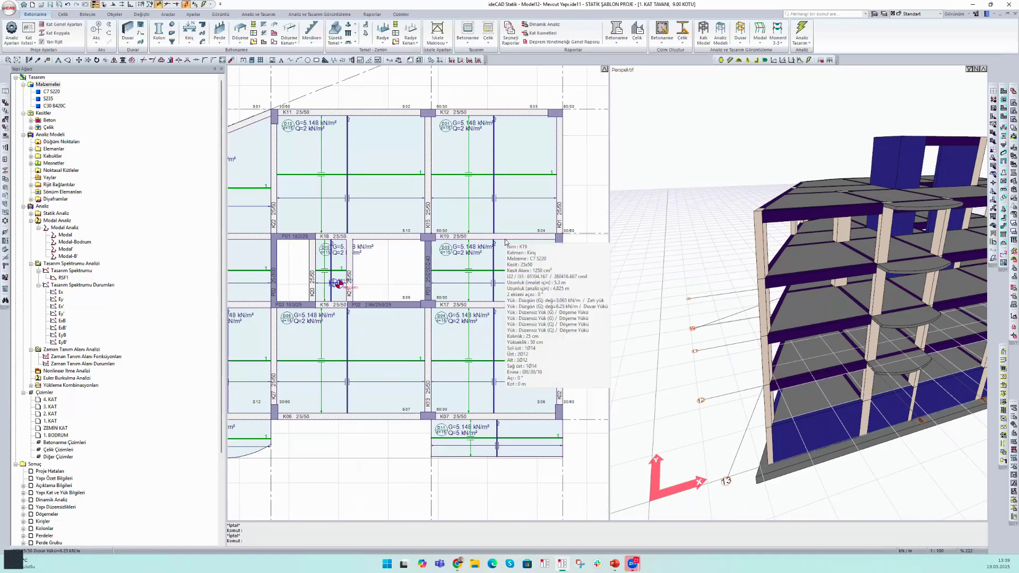
# Display the linear performance analysis results for G'+0.3Q'+Ex in the 3D view and examine the members' damage regions.
pyautogui.rightClick(704, 204)
pyautogui.click(837, 385)
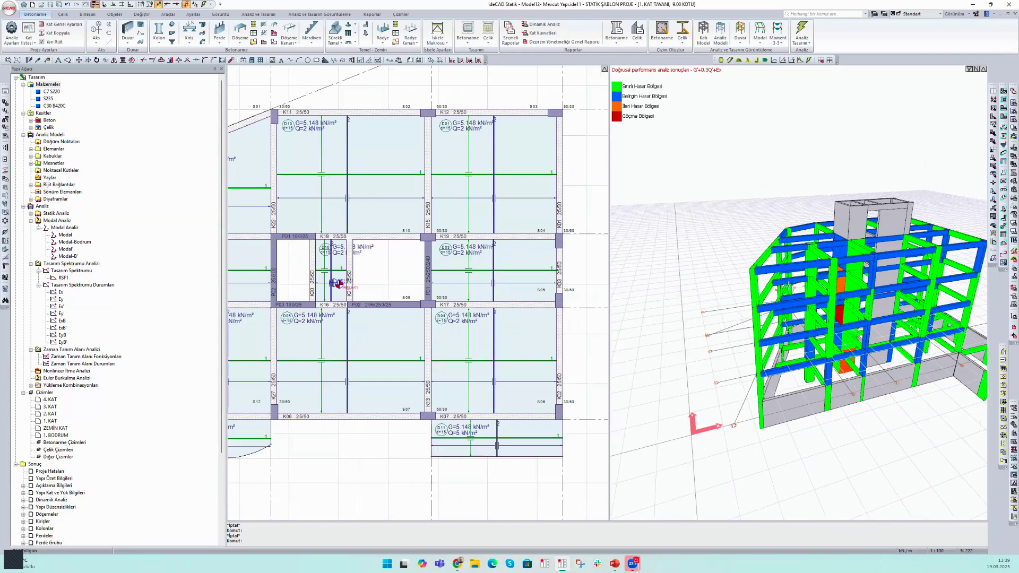
pyautogui.scroll(3, 847, 264)
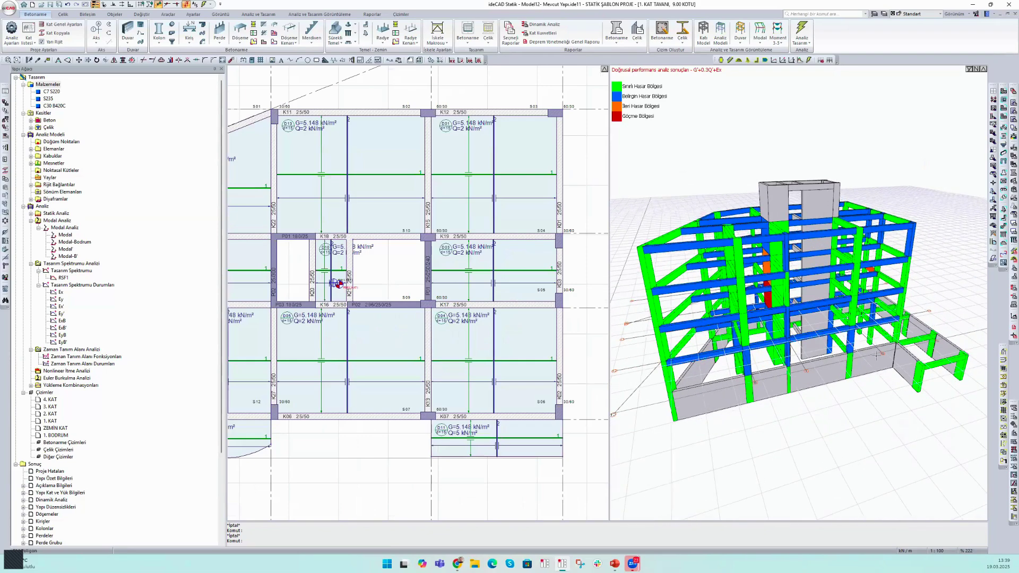
pyautogui.moveTo(846, 303); pyautogui.dragTo(877, 327, button='middle')
pyautogui.scroll(5, 877, 327)
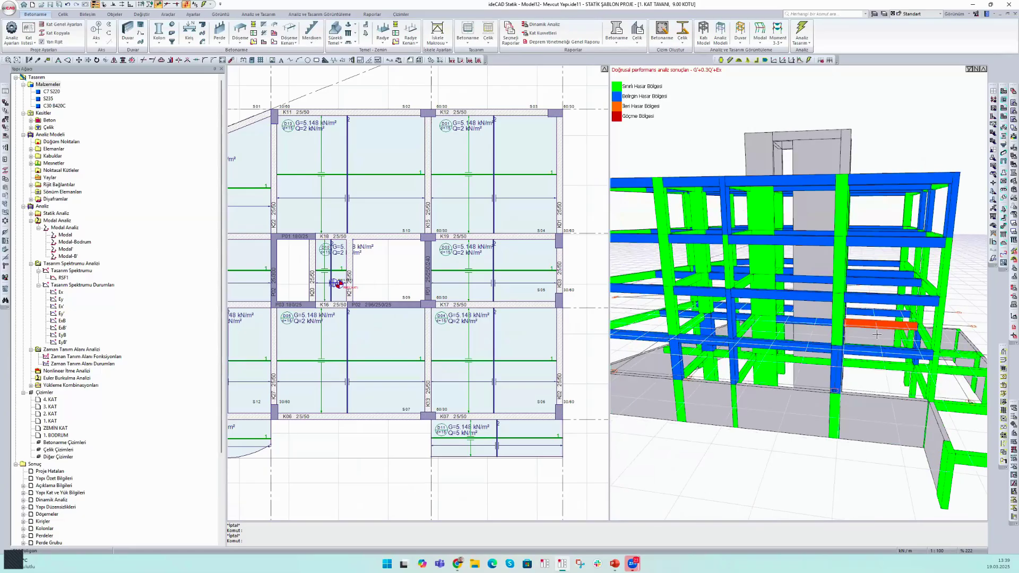
pyautogui.scroll(-3, 903, 356)
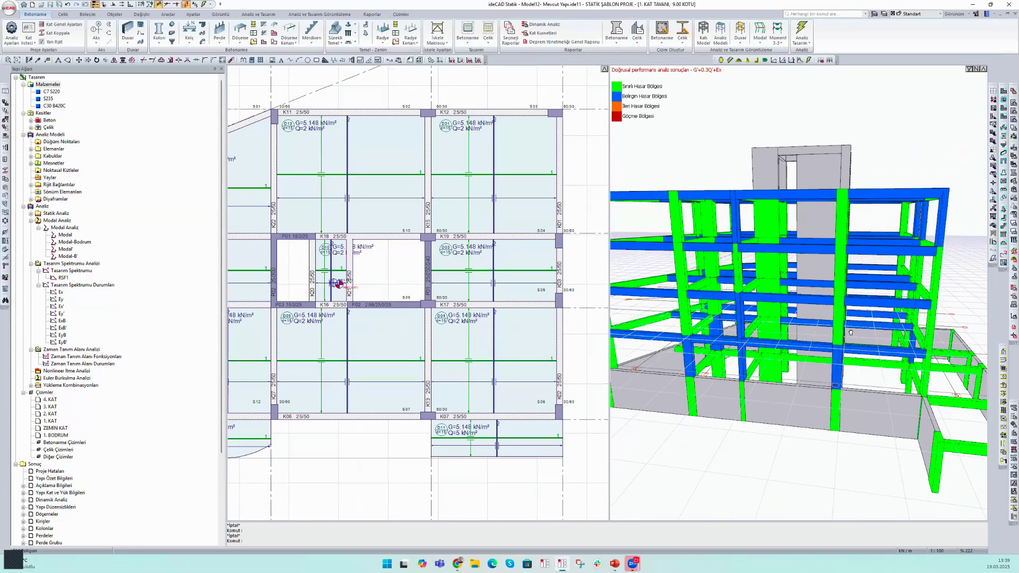
# Switch the 3D view from the damage results to the Kalıp Model display.
pyautogui.moveTo(874, 325); pyautogui.dragTo(887, 314, button='middle')
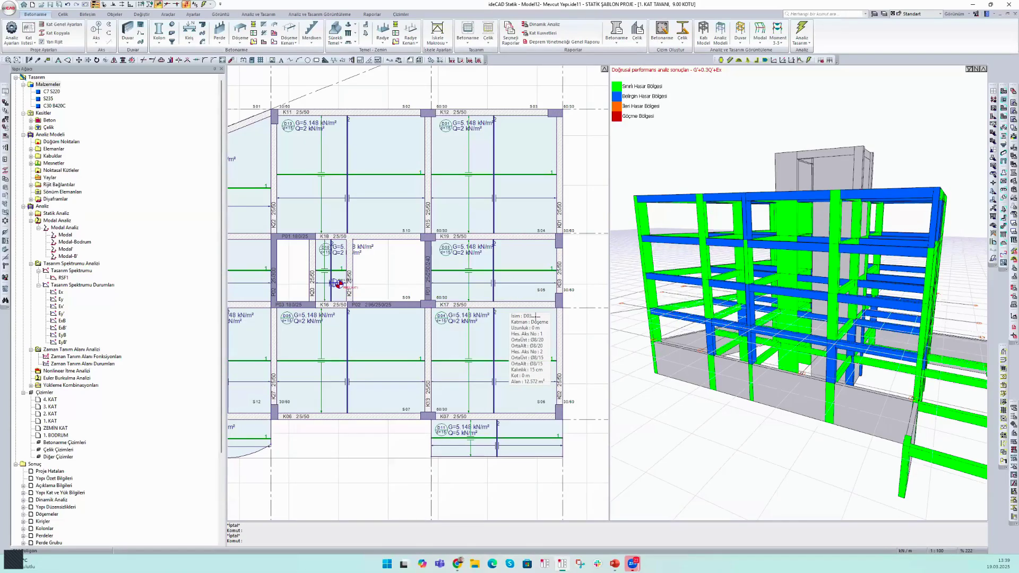
pyautogui.rightClick(707, 438)
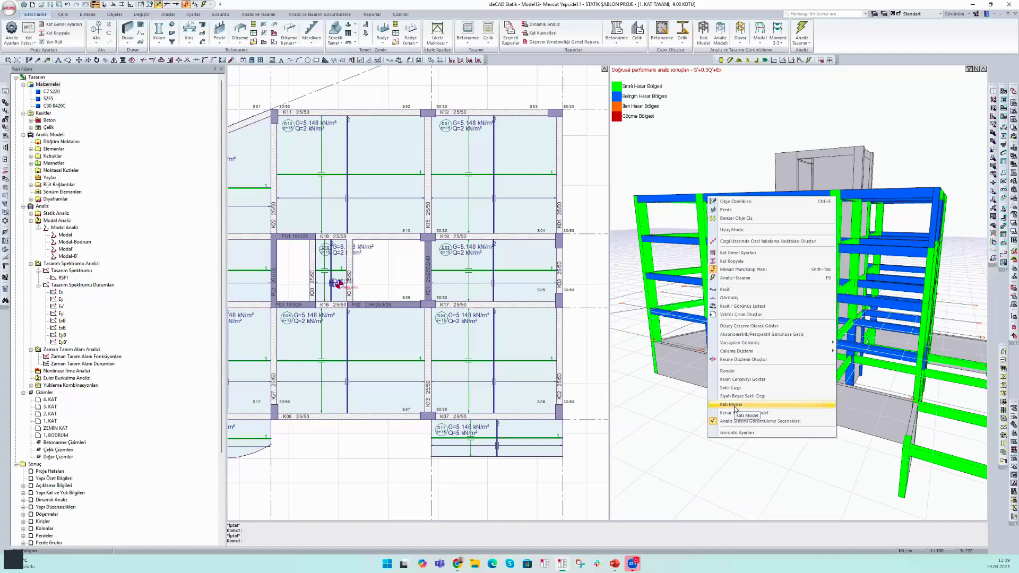
pyautogui.click(735, 405)
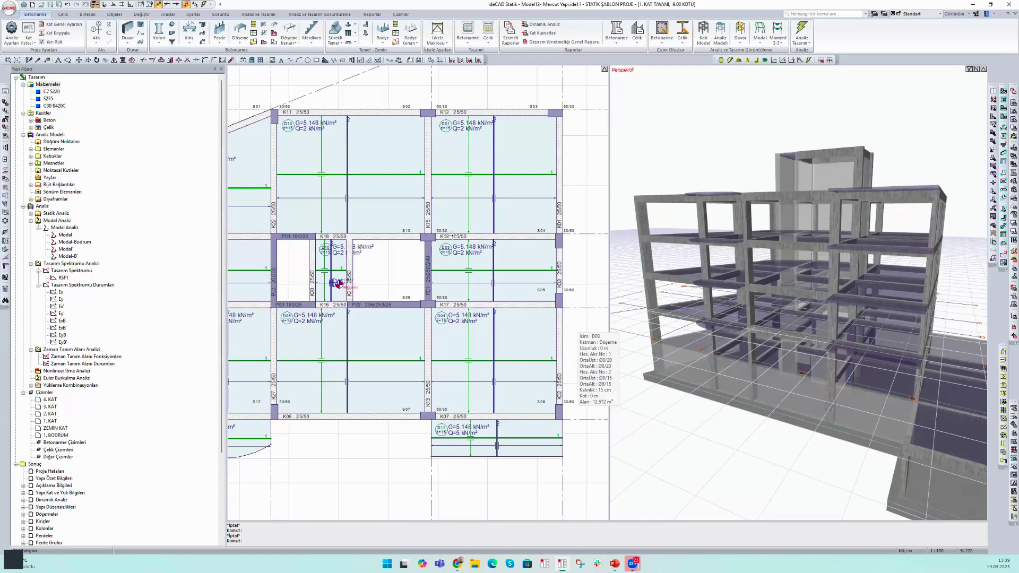
# Strengthen beams K19 and K17 on all floors with fibre polymer, defining Teknowrap 600 with 3 wraps in their performance analysis settings.
pyautogui.click(454, 236)
pyautogui.click(507, 306)
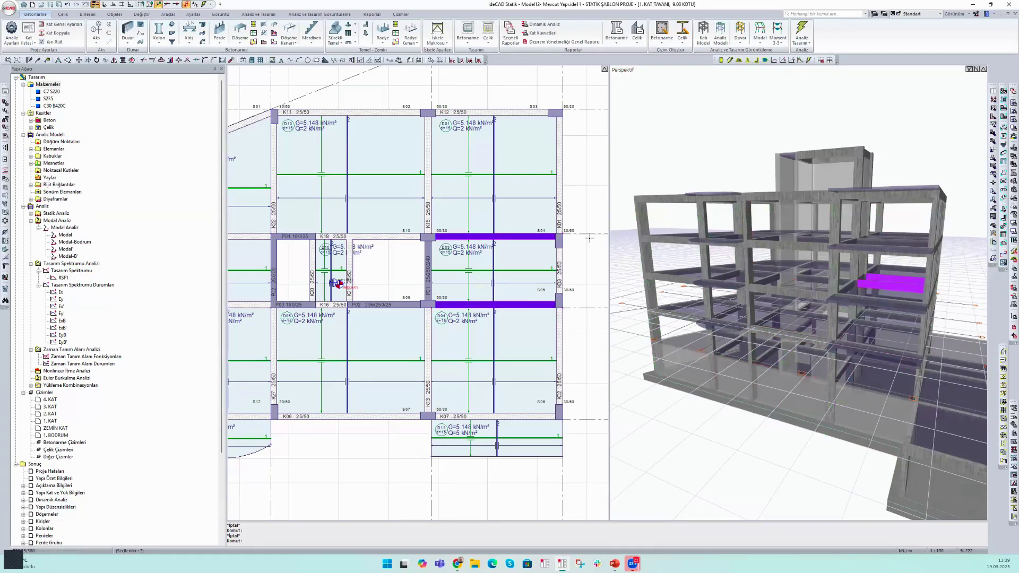
pyautogui.keyDown('shift'); pyautogui.click(749, 440); pyautogui.keyUp('shift')
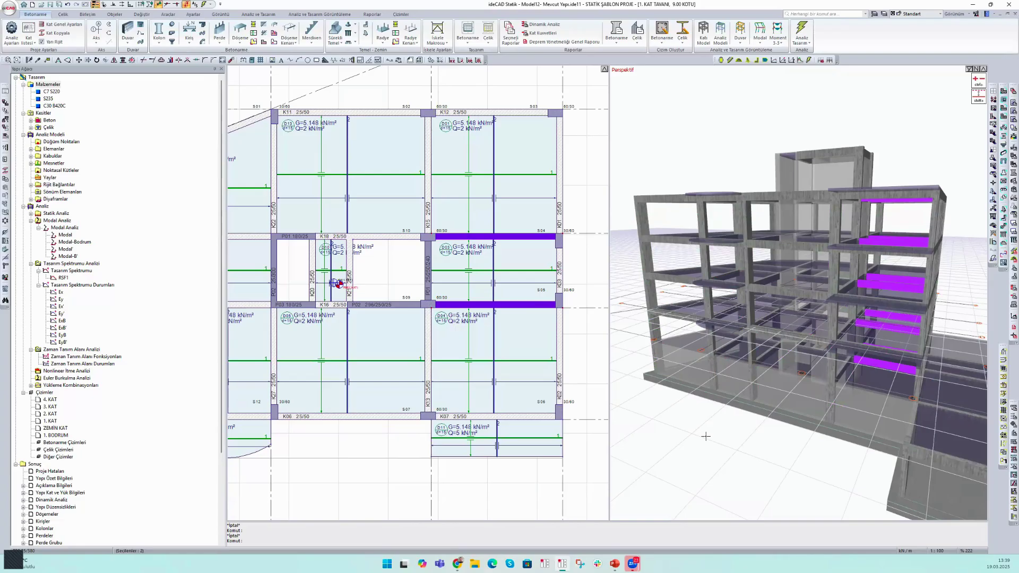
pyautogui.doubleClick(520, 236)
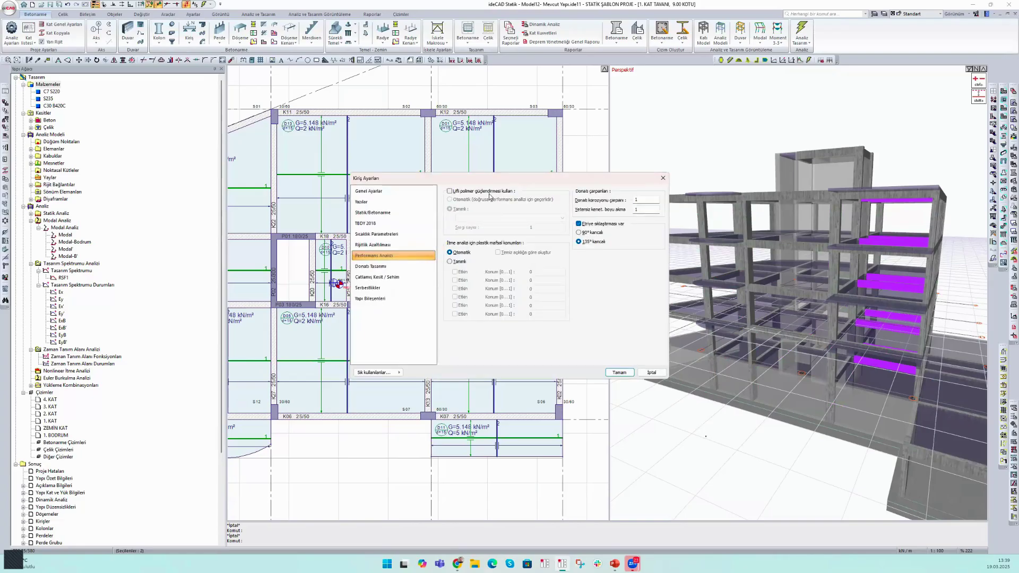
pyautogui.moveTo(509, 181); pyautogui.dragTo(670, 211)
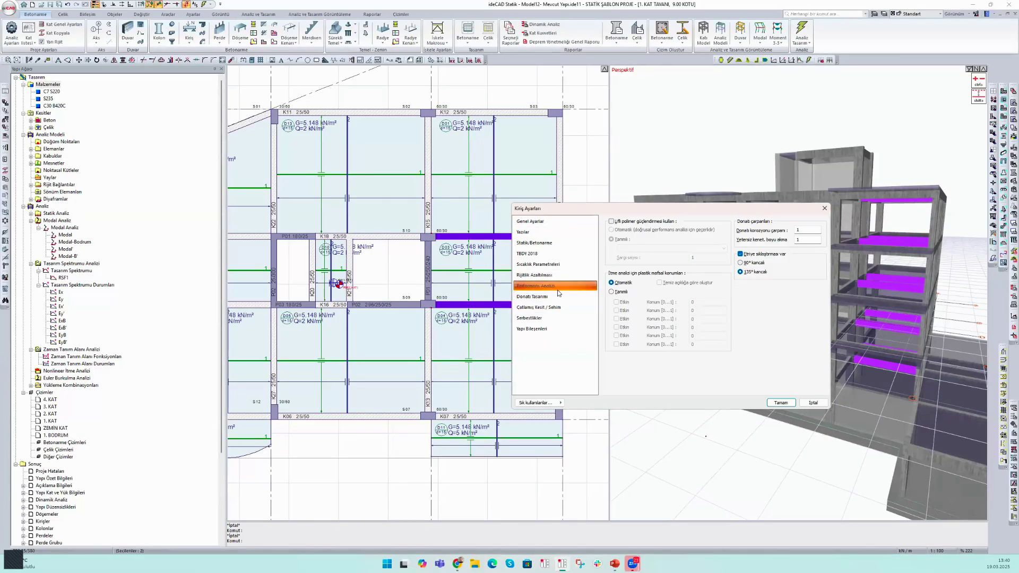
pyautogui.click(624, 223)
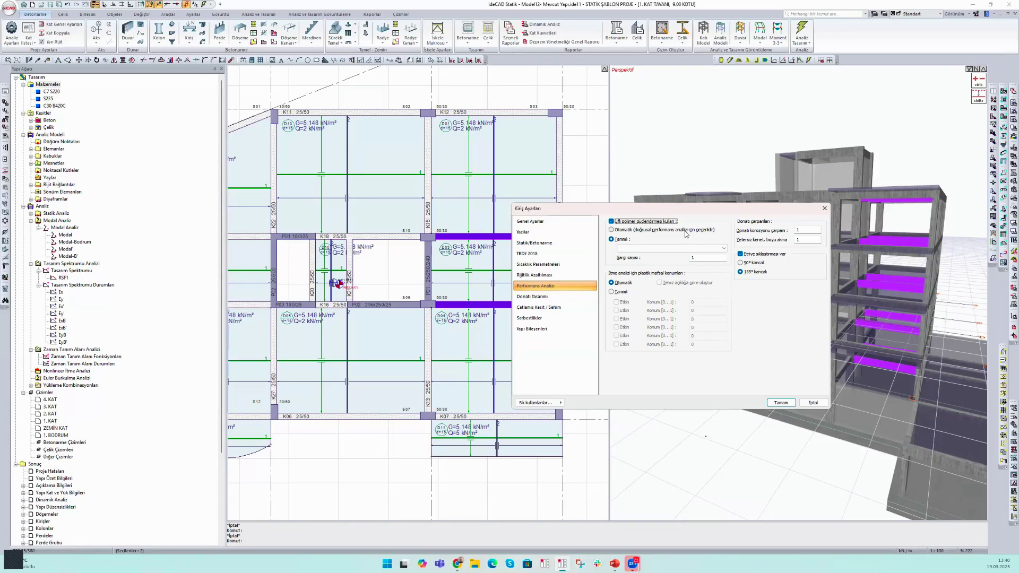
pyautogui.click(712, 248)
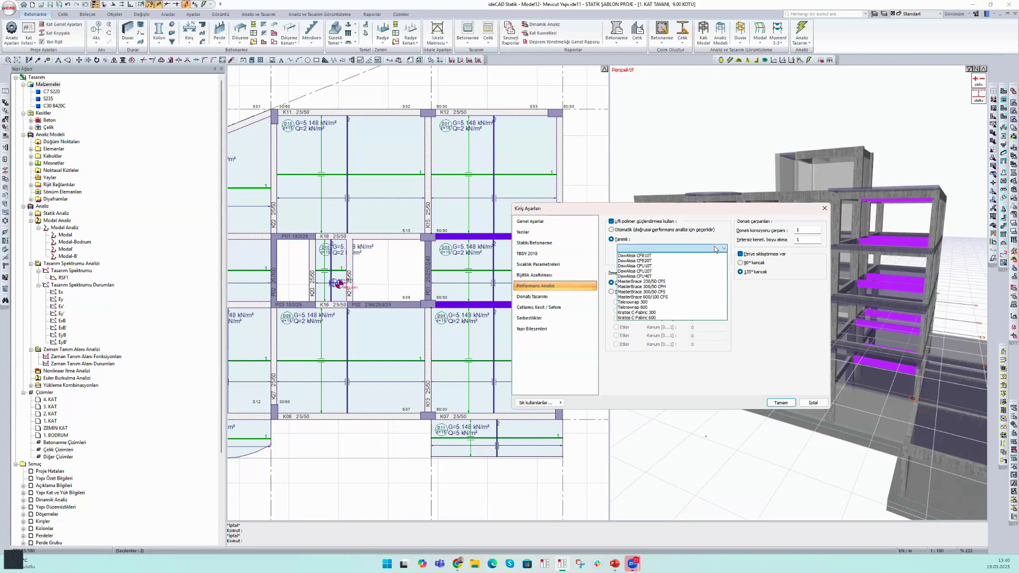
pyautogui.click(663, 308)
pyautogui.doubleClick(702, 260)
pyautogui.write('3')
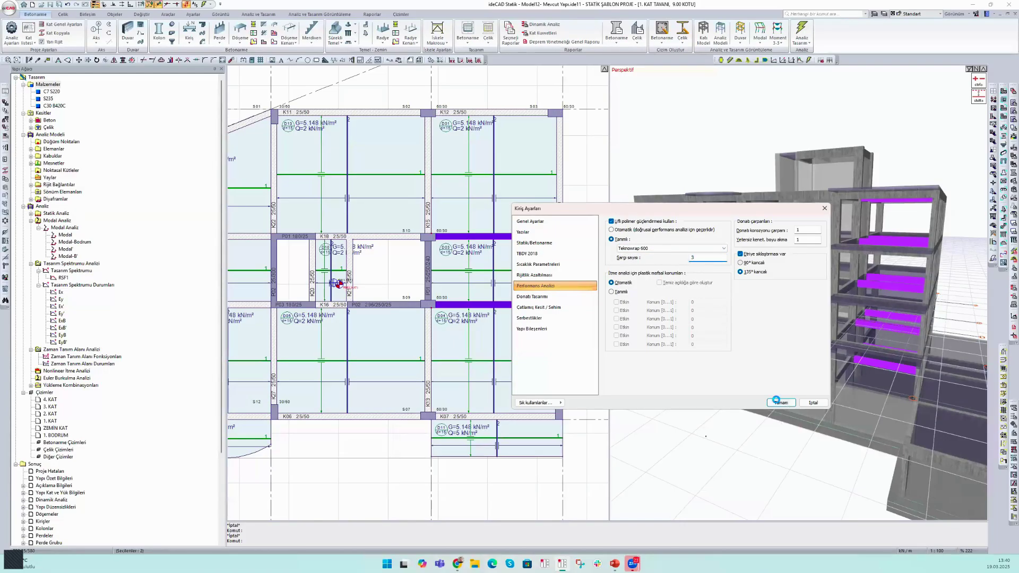
pyautogui.click(781, 402)
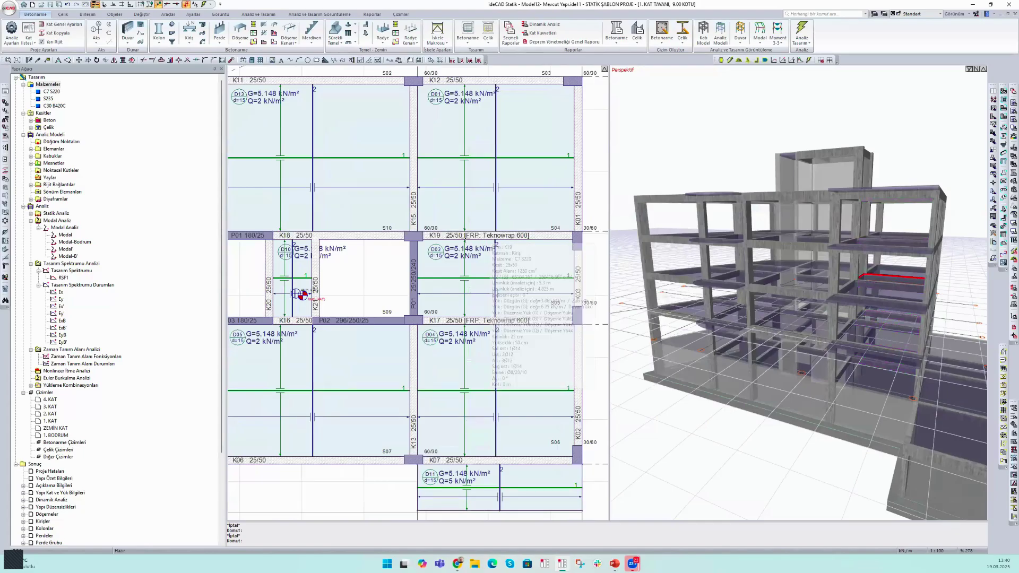
# Check the FRP labels on beams K19 and K17 in the plan.
pyautogui.scroll(4, 479, 241)
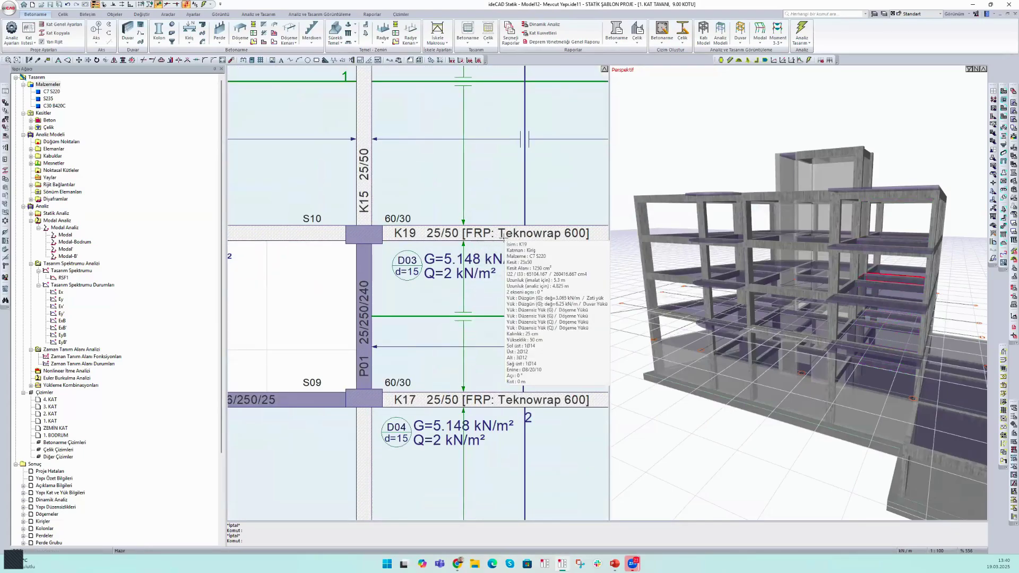
pyautogui.scroll(-2, 499, 237)
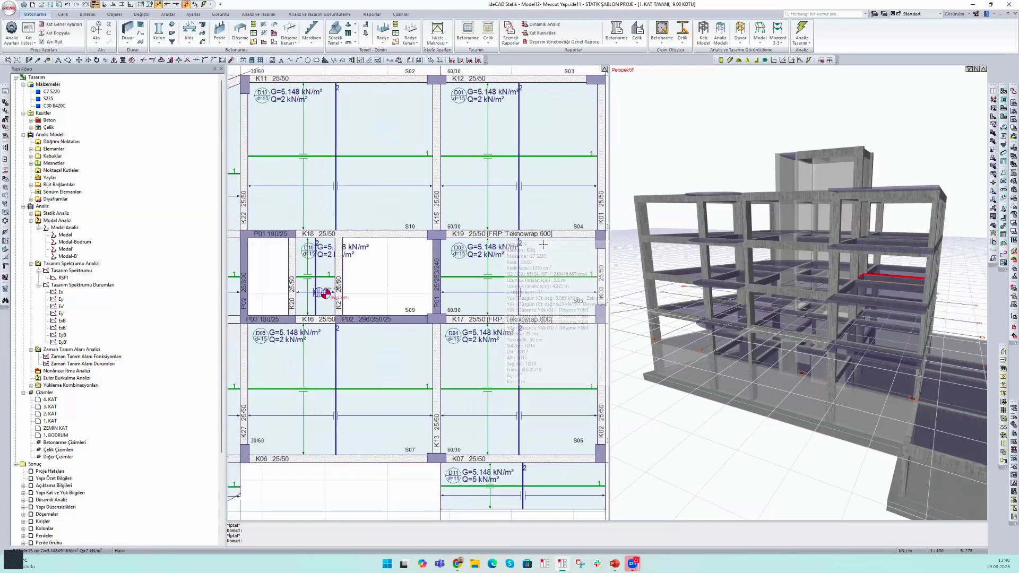
pyautogui.scroll(-1, 470, 224)
pyautogui.scroll(1, 470, 225)
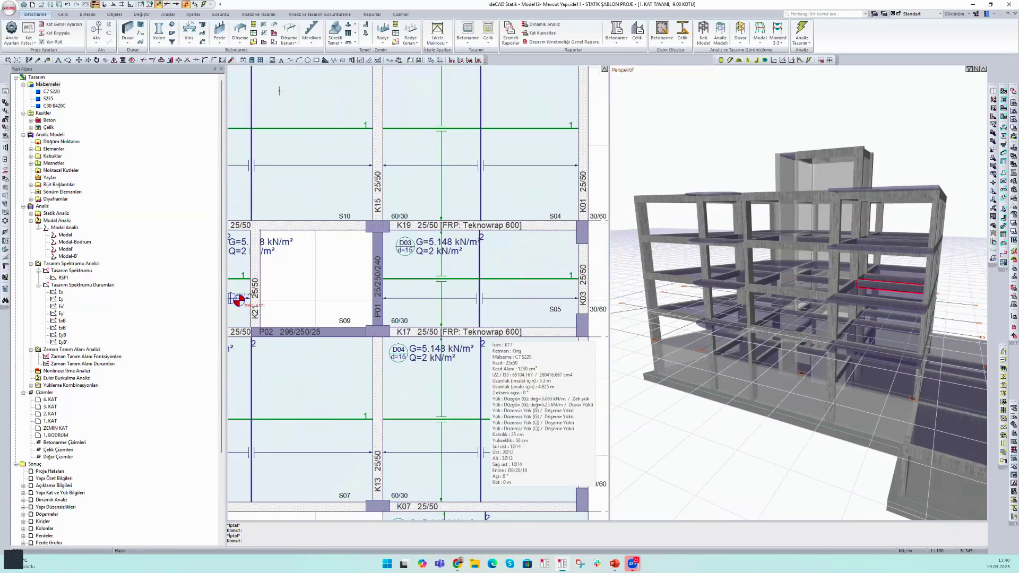
# Review the products and their properties in the fibre polymer strengthening library, leaving it unchanged.
pyautogui.click(194, 14)
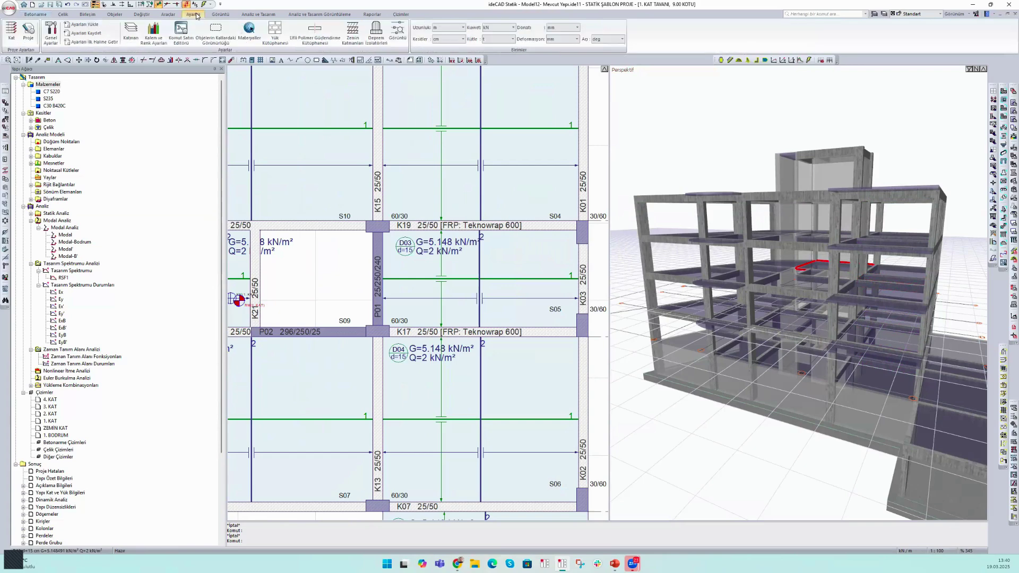
pyautogui.click(314, 42)
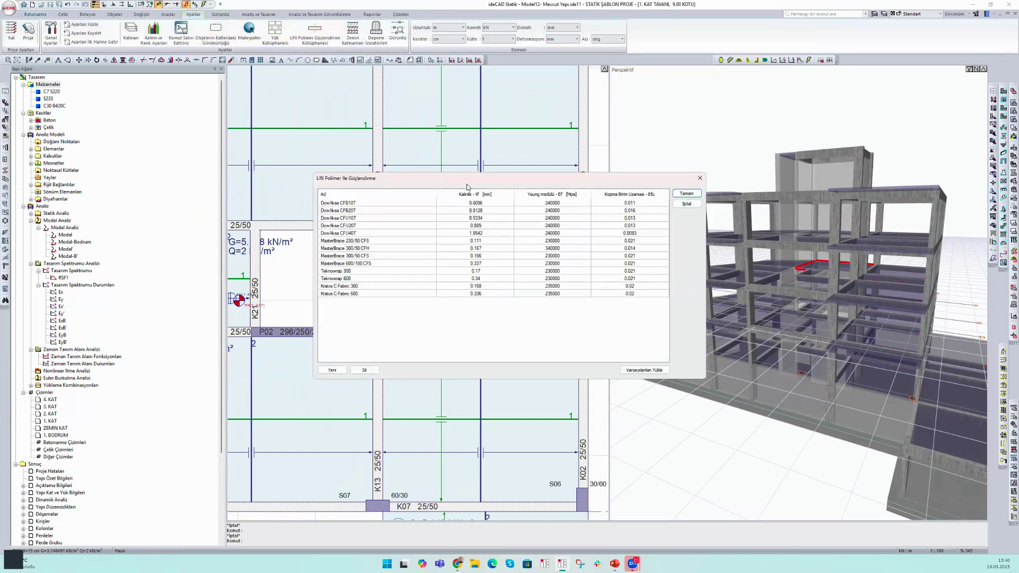
pyautogui.moveTo(626, 182); pyautogui.dragTo(733, 176)
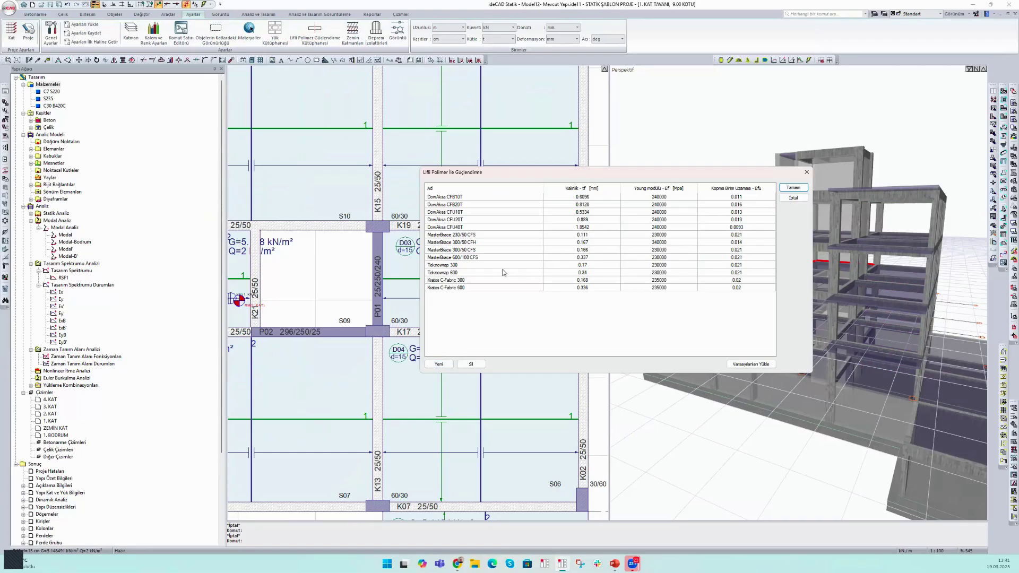
pyautogui.click(794, 198)
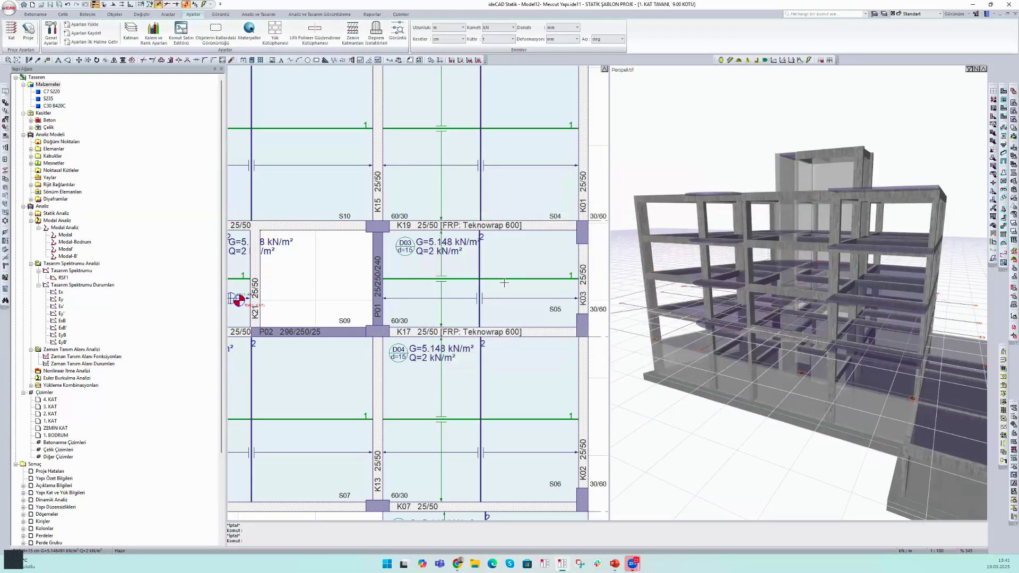
# Examine the strengthened floor plan around the shear walls and the jacketed column S13.
pyautogui.scroll(-3, 502, 287)
pyautogui.scroll(2, 520, 281)
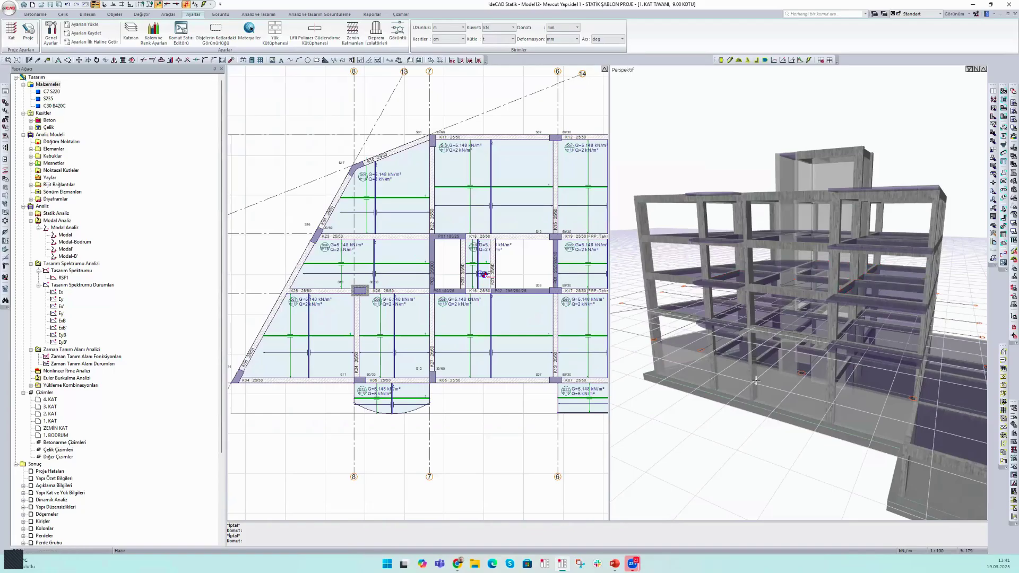
pyautogui.scroll(-3, 484, 286)
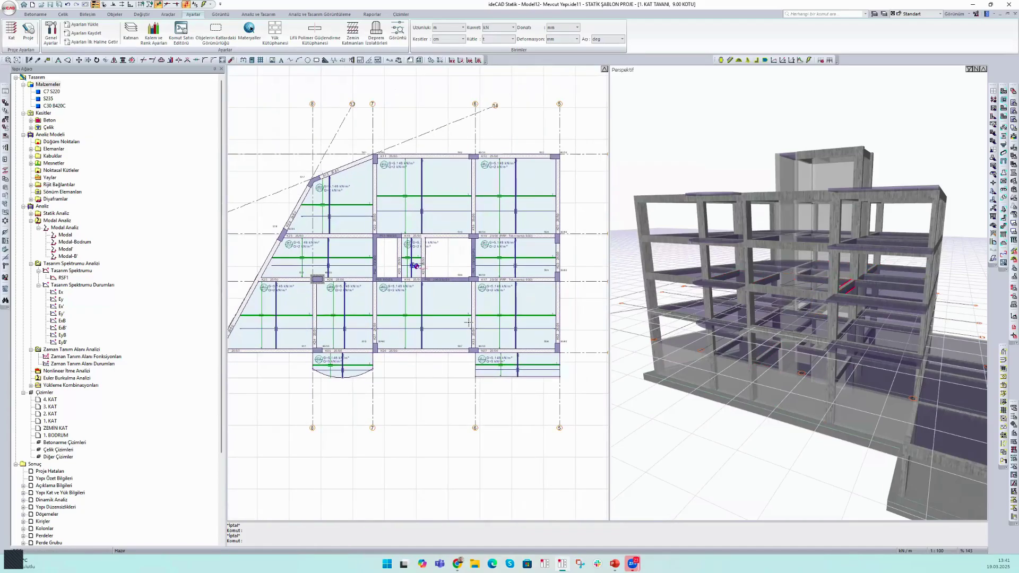
pyautogui.moveTo(480, 323)
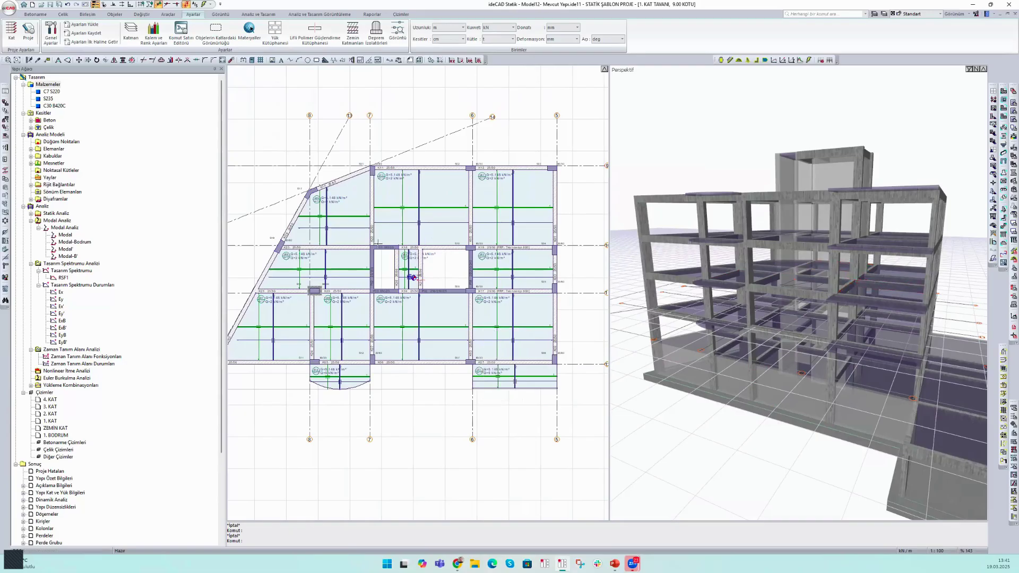
pyautogui.moveTo(364, 242)
pyautogui.scroll(3, 321, 295)
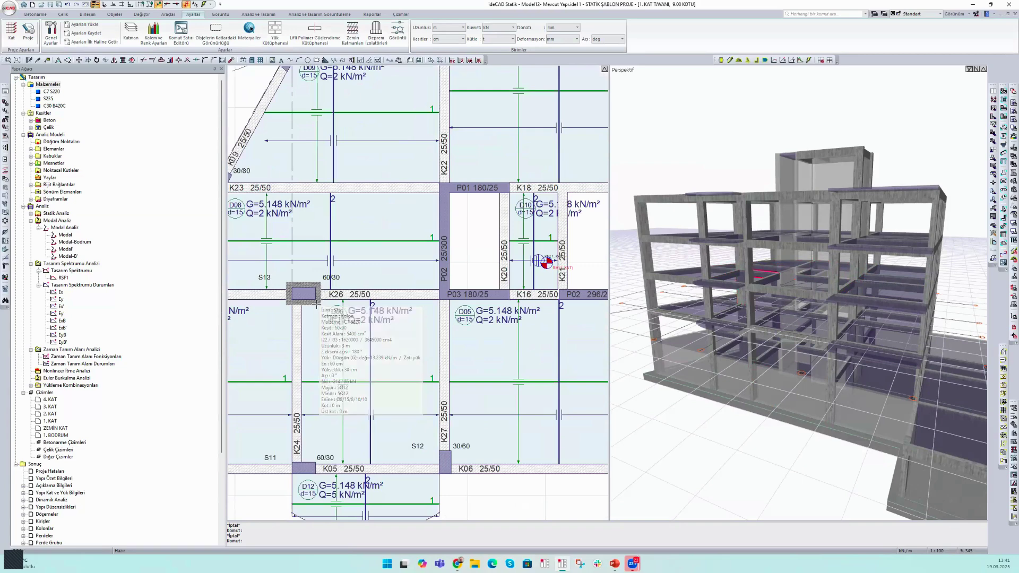
pyautogui.scroll(-2, 321, 296)
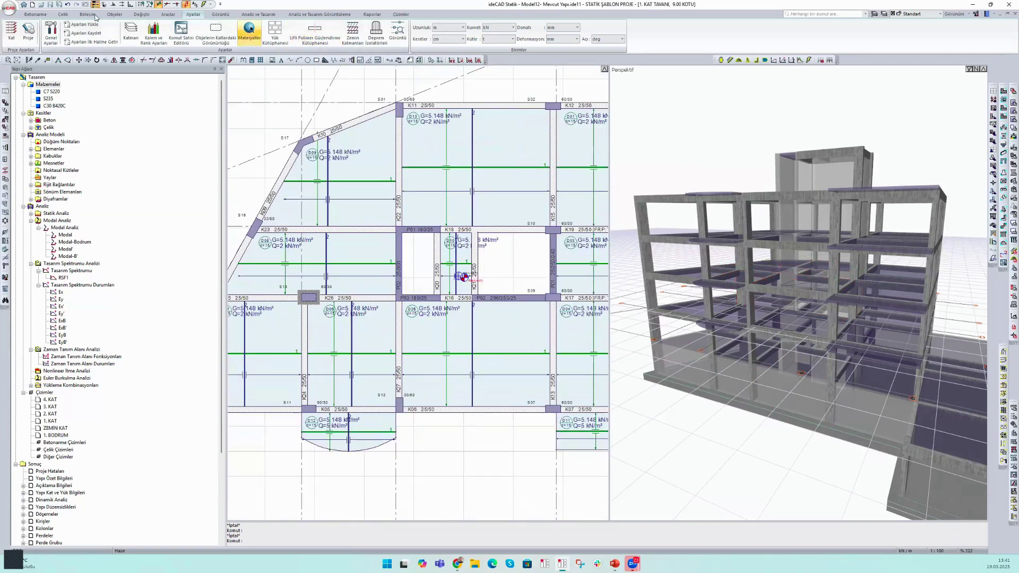
# Review the jacketed S13 columns of all floors in the column reinforced concrete design, showing only jackets (Mantoları Göster, Tüm Katlar).
pyautogui.scroll(6, 300, 24)
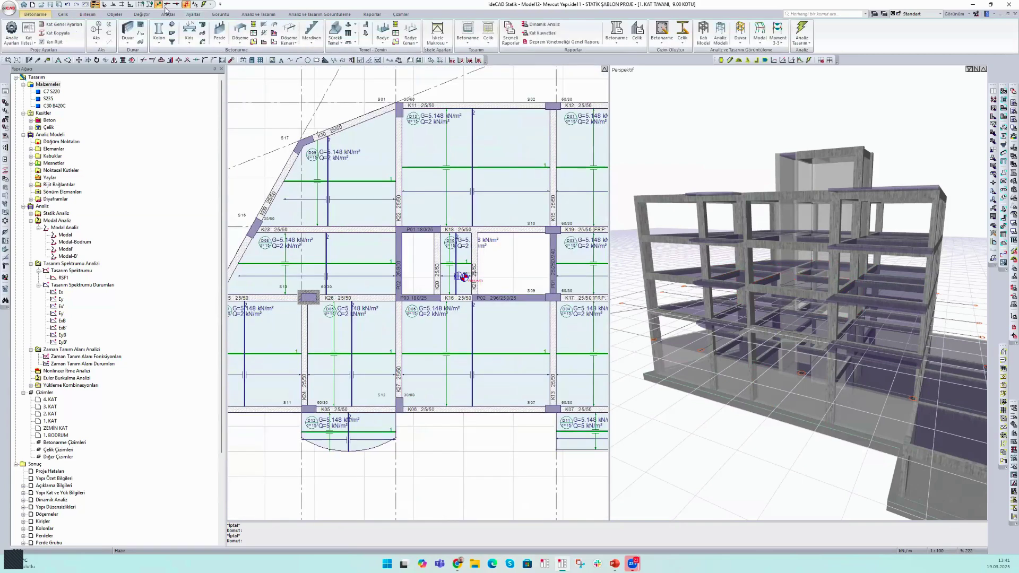
pyautogui.click(268, 14)
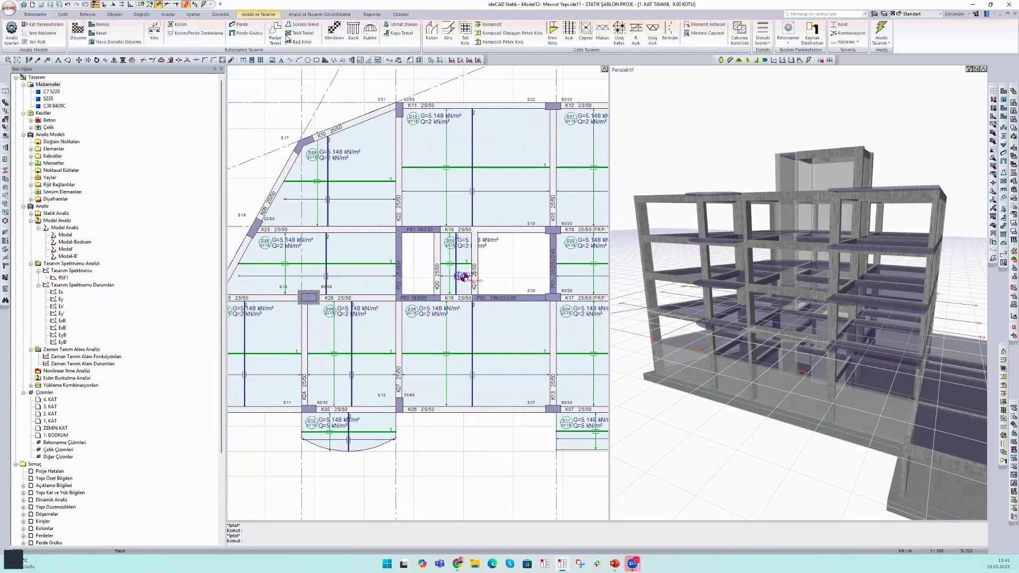
pyautogui.click(180, 24)
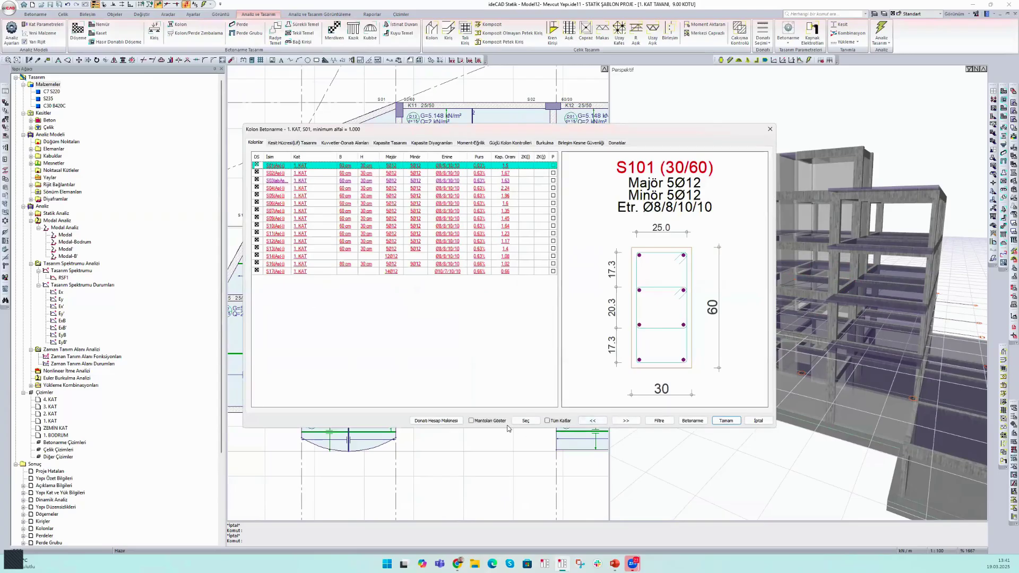
pyautogui.click(471, 421)
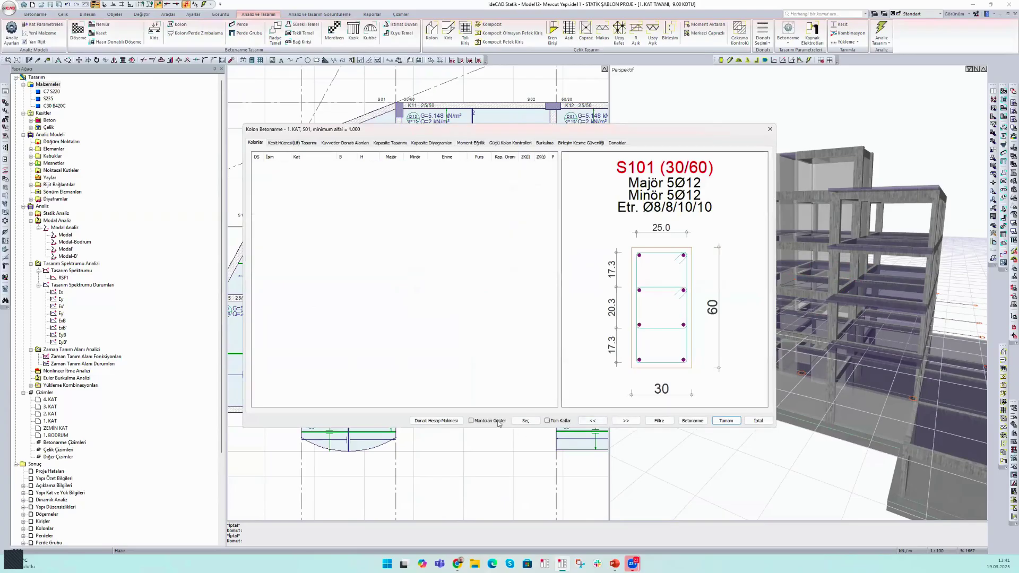
pyautogui.click(548, 420)
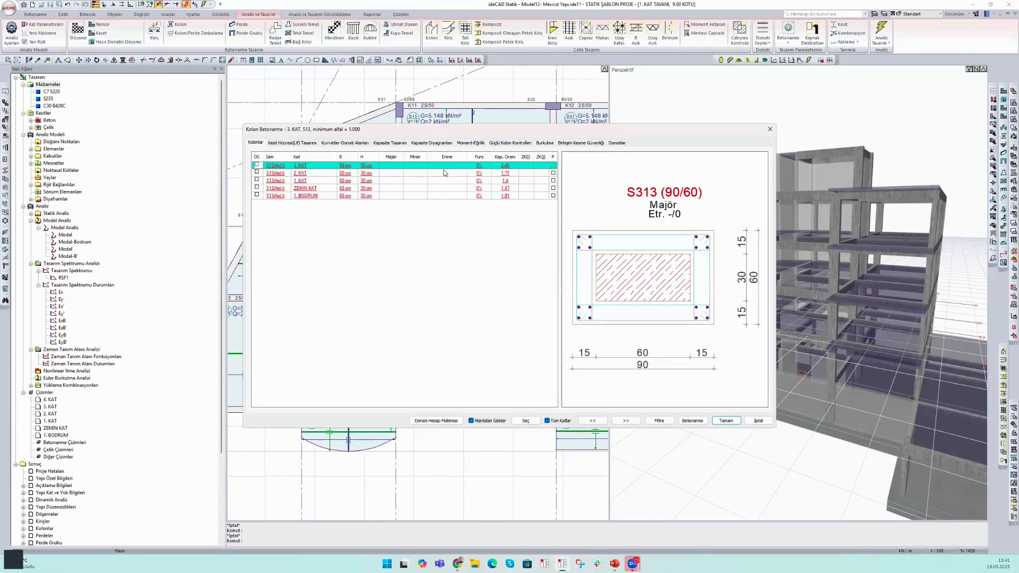
pyautogui.click(759, 420)
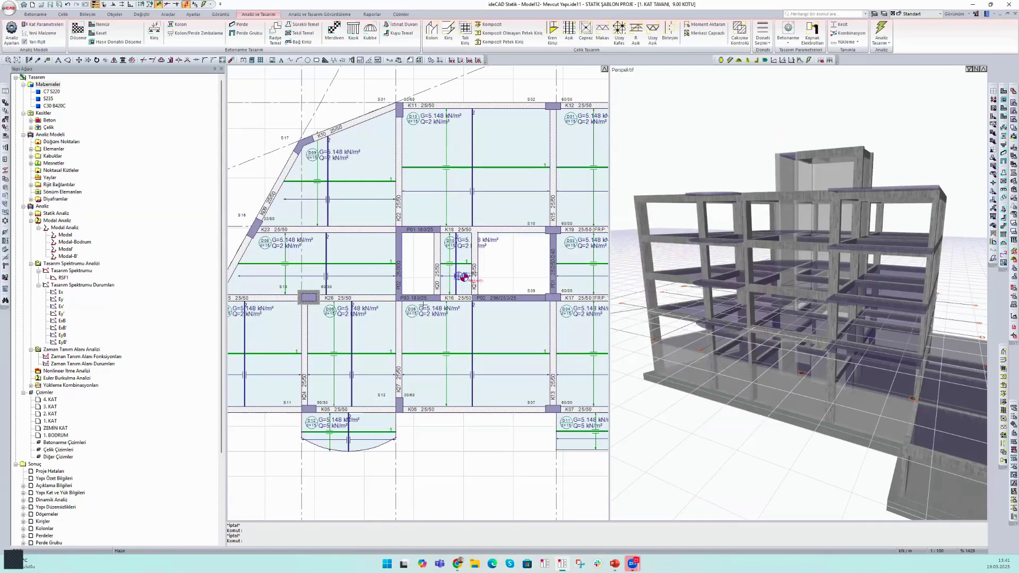
# Run the full structural analysis on the strengthened model and close its status report.
pyautogui.click(46, 15)
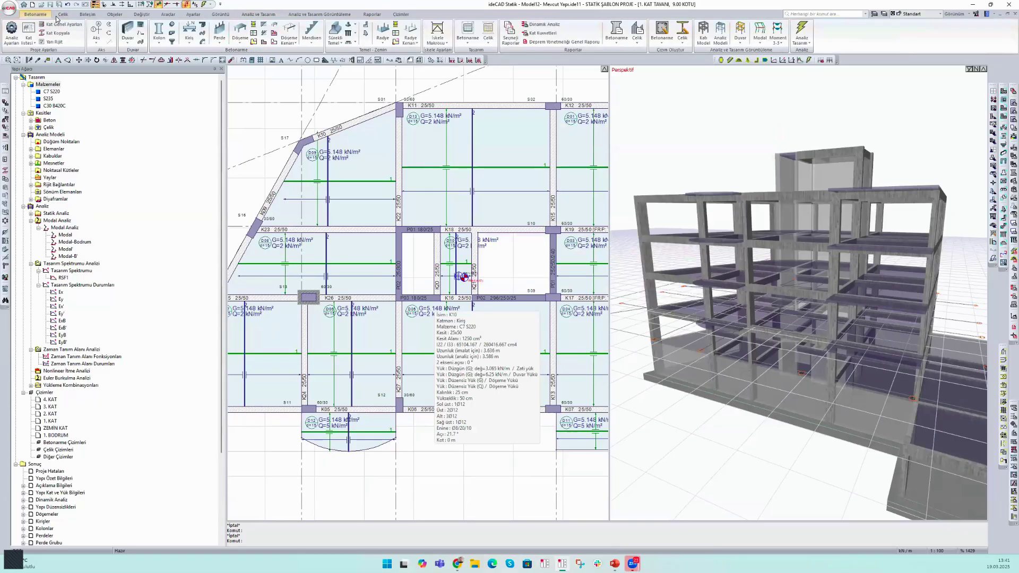
pyautogui.click(803, 31)
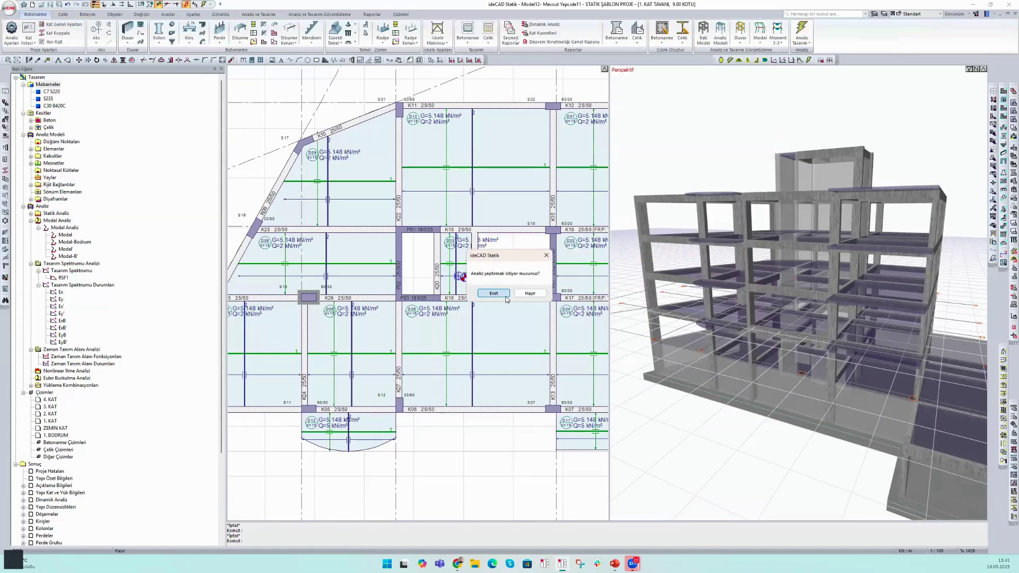
pyautogui.click(494, 293)
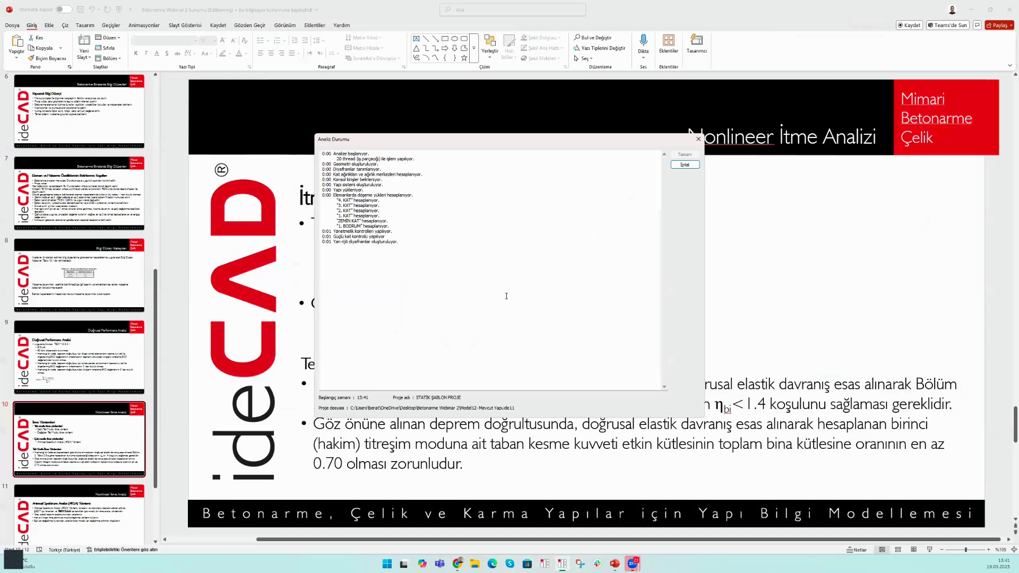
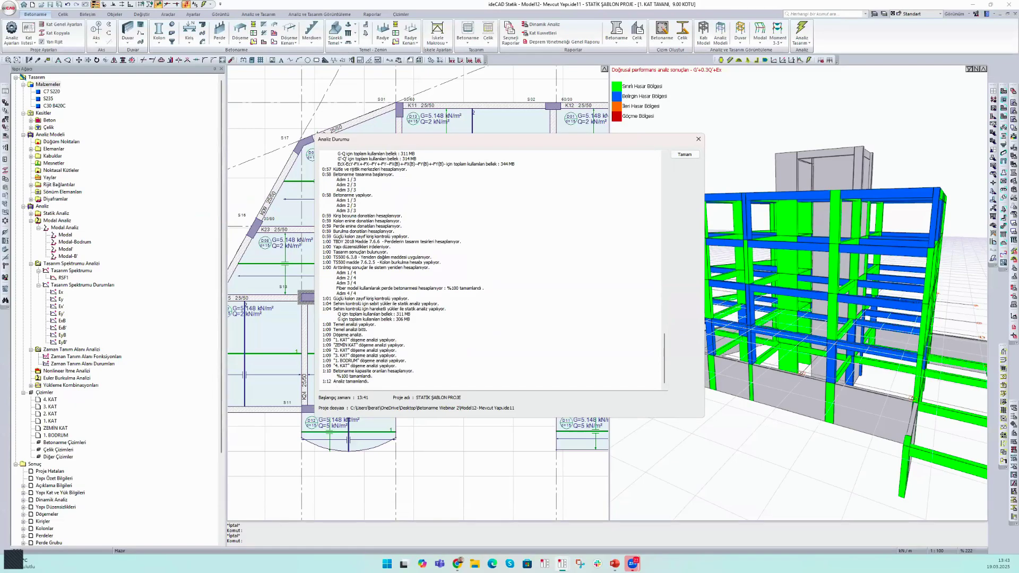
pyautogui.click(684, 154)
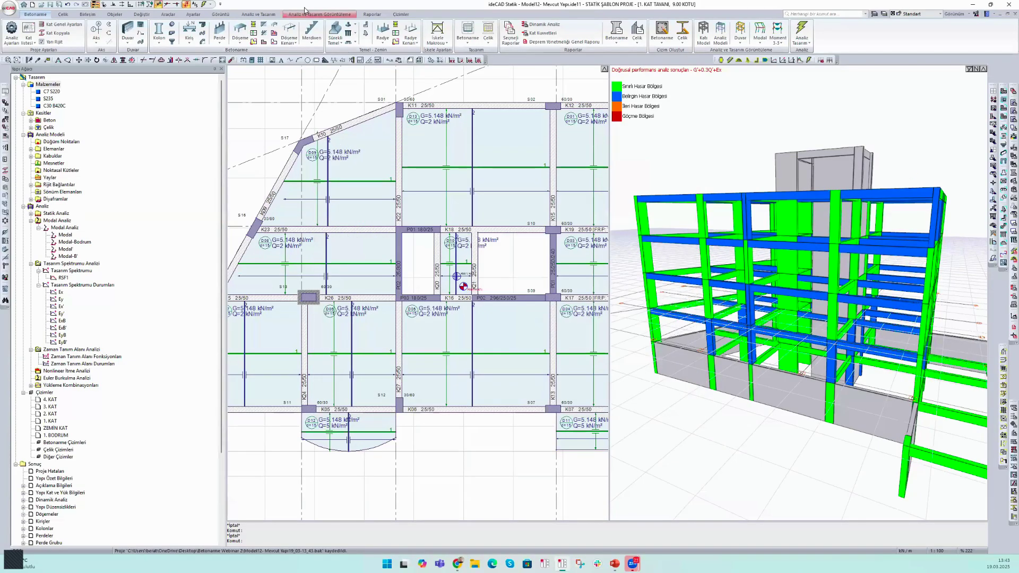
# List only the jacketed S13 columns of all floors in the column reinforced concrete design (Mantoları Göster, Tüm Katlar).
pyautogui.click(268, 18)
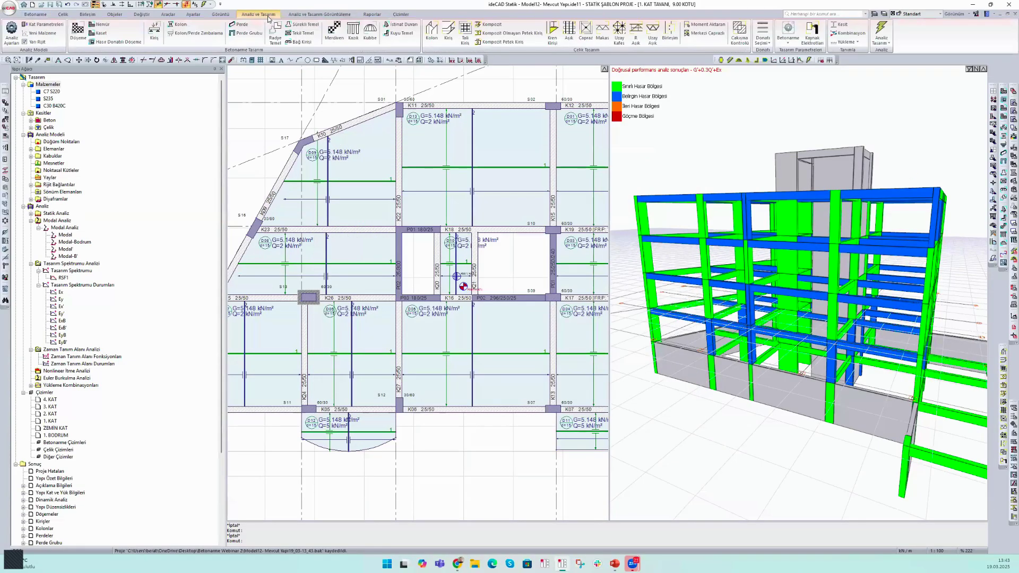
pyautogui.click(171, 24)
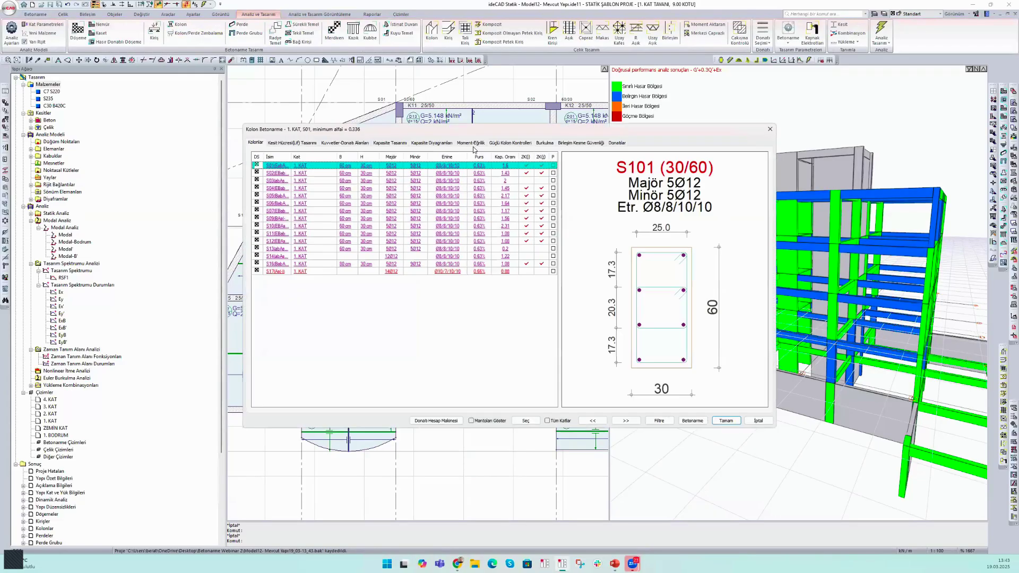
pyautogui.click(497, 422)
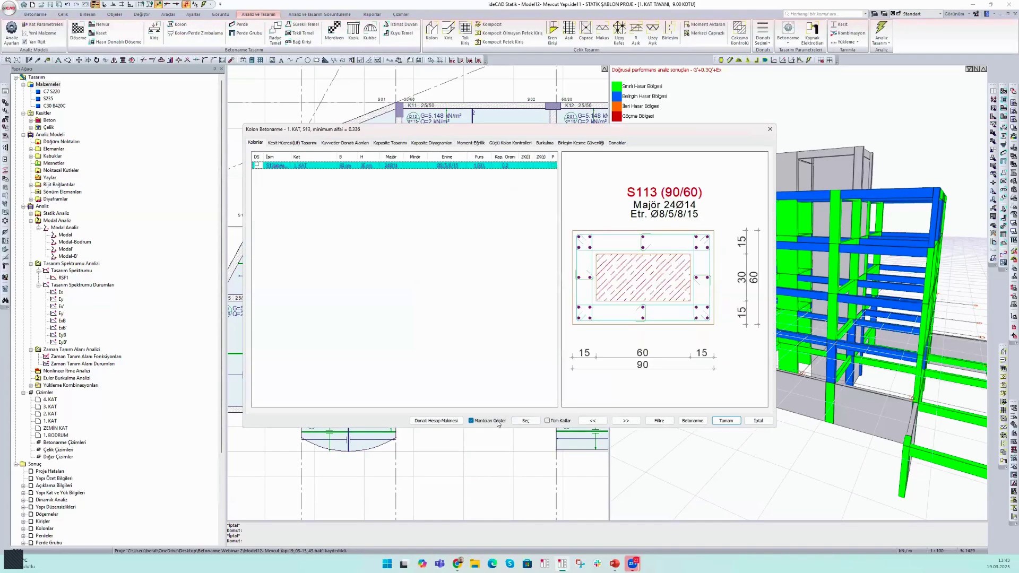
pyautogui.click(548, 421)
pyautogui.click(404, 174)
pyautogui.click(393, 181)
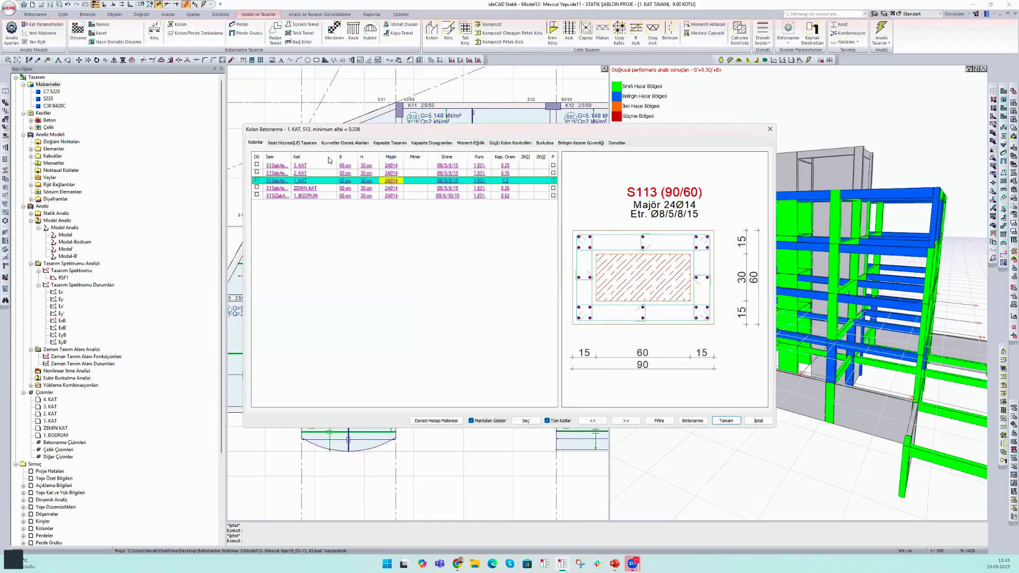
# Set the major reinforcement of the S13 jackets on all floors from 1. BODRUM to 3. KAT to 28Ø14 and accept the design.
pyautogui.click(395, 165)
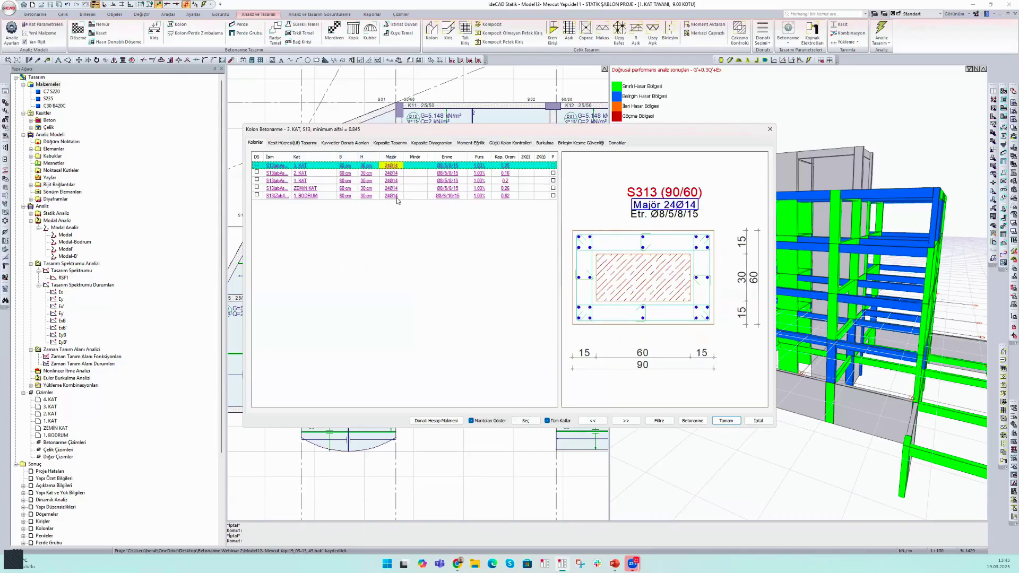
pyautogui.keyDown('shift'); pyautogui.click(394, 196); pyautogui.keyUp('shift')
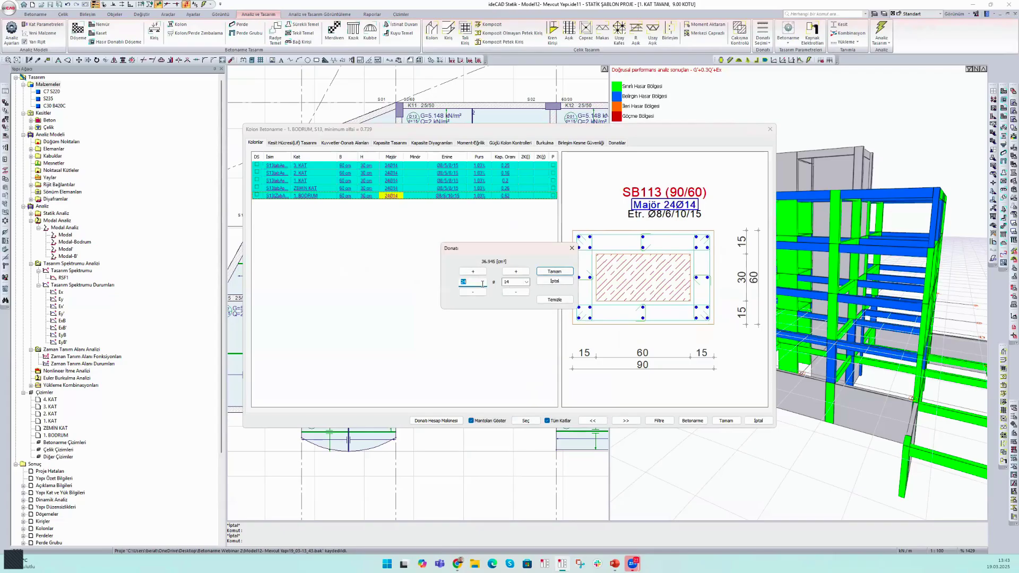
pyautogui.write('28')
pyautogui.click(555, 272)
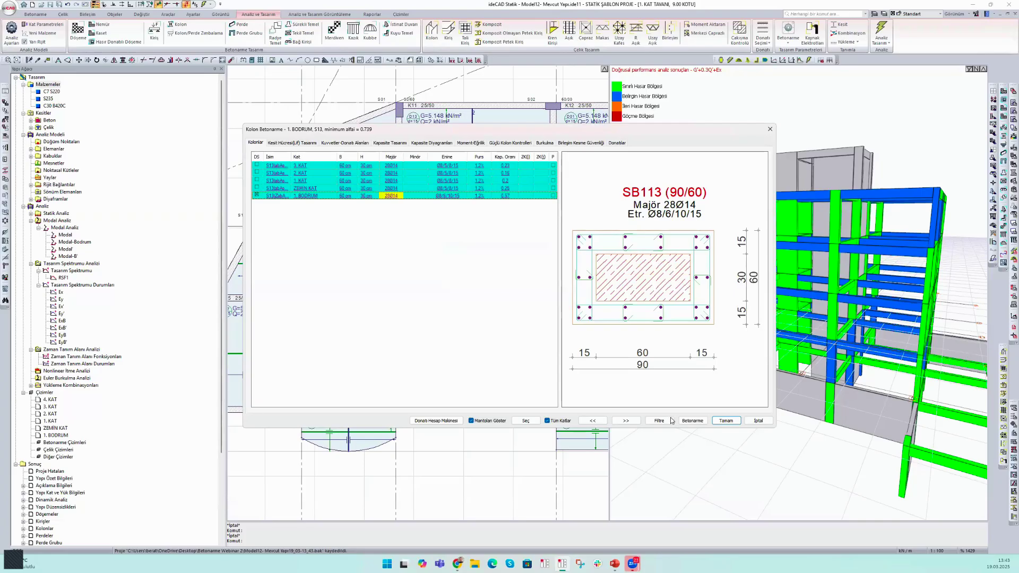
pyautogui.click(726, 420)
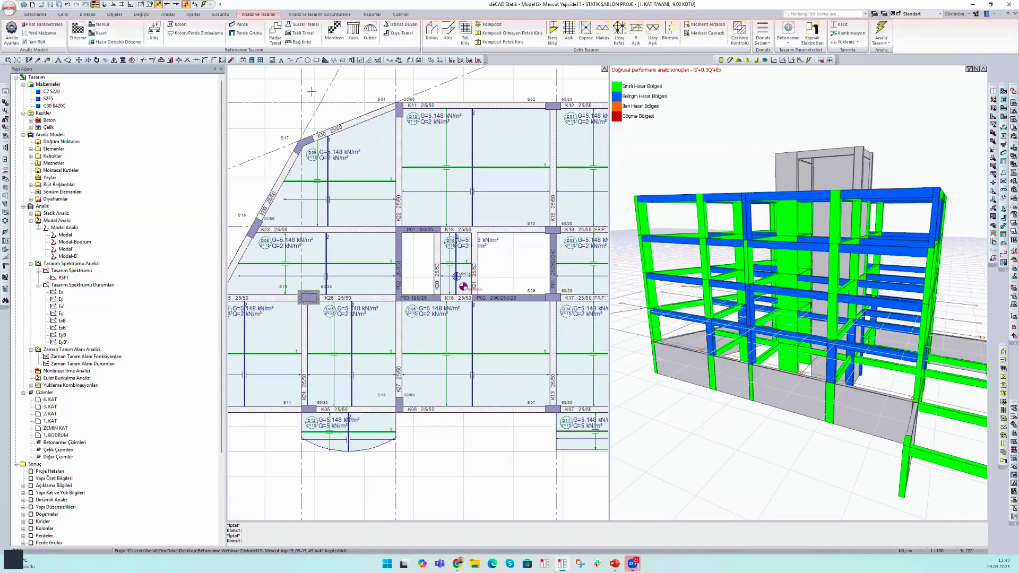
# Check the wall group reinforced concrete design with only strengthening walls shown (Sadece Güçlendirme Perdeleri), leaving it without changes.
pyautogui.click(253, 32)
pyautogui.click(495, 269)
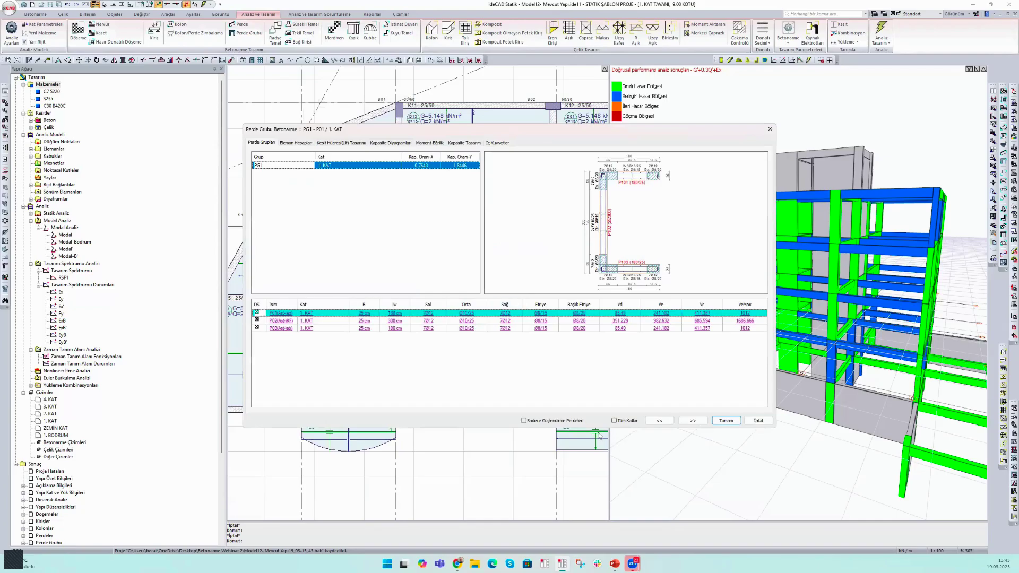
pyautogui.click(573, 421)
pyautogui.click(768, 423)
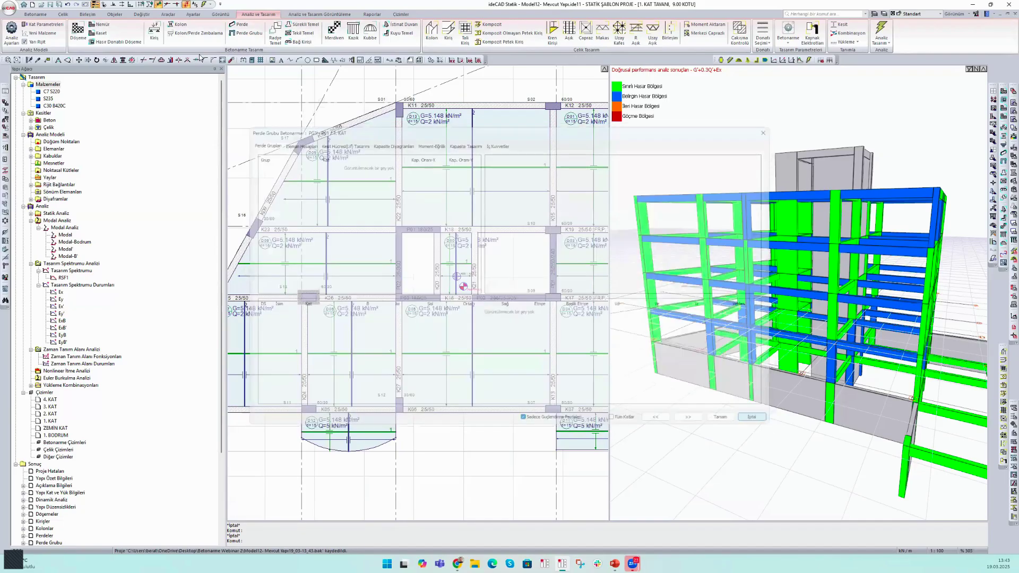
# List only the strengthening walls of all floors in the wall reinforced concrete design (Sadece Güçlendirme Perdeleri, Tüm Katlar).
pyautogui.click(242, 24)
pyautogui.click(468, 197)
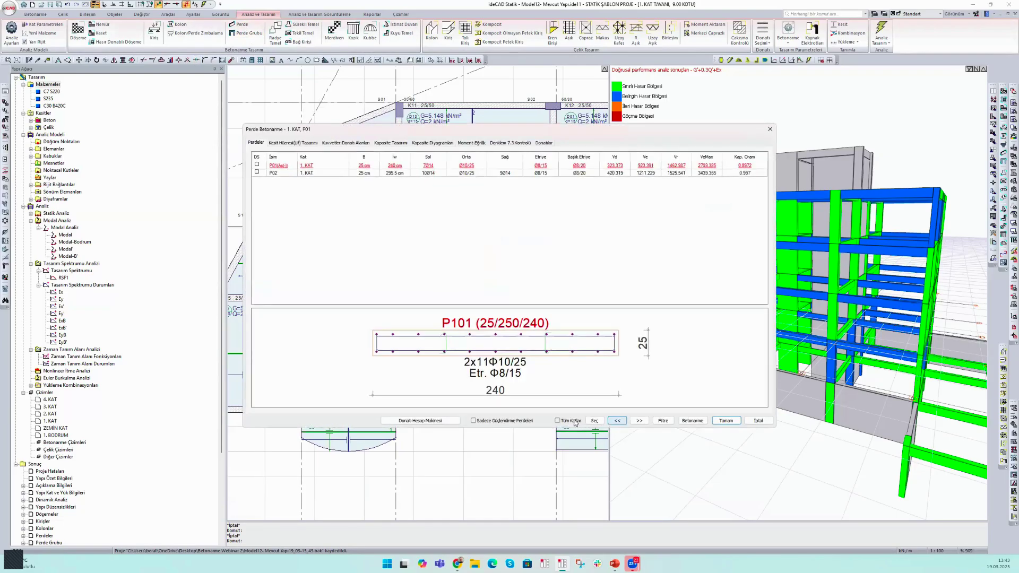
pyautogui.click(522, 421)
pyautogui.click(557, 421)
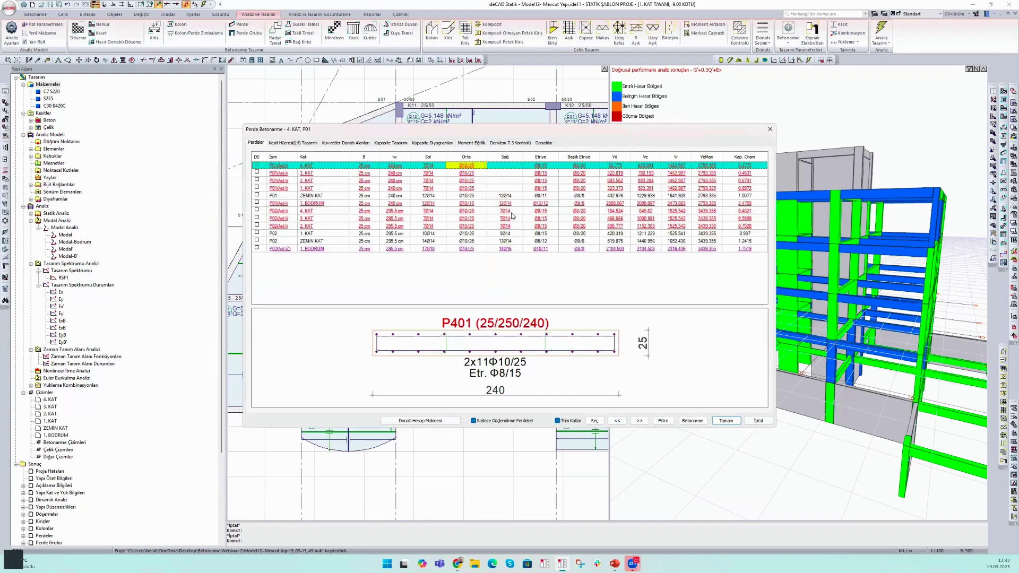
# Review the end and web reinforcement of strengthening walls P01 and P02 on the upper floors and close the wall design.
pyautogui.click(513, 216)
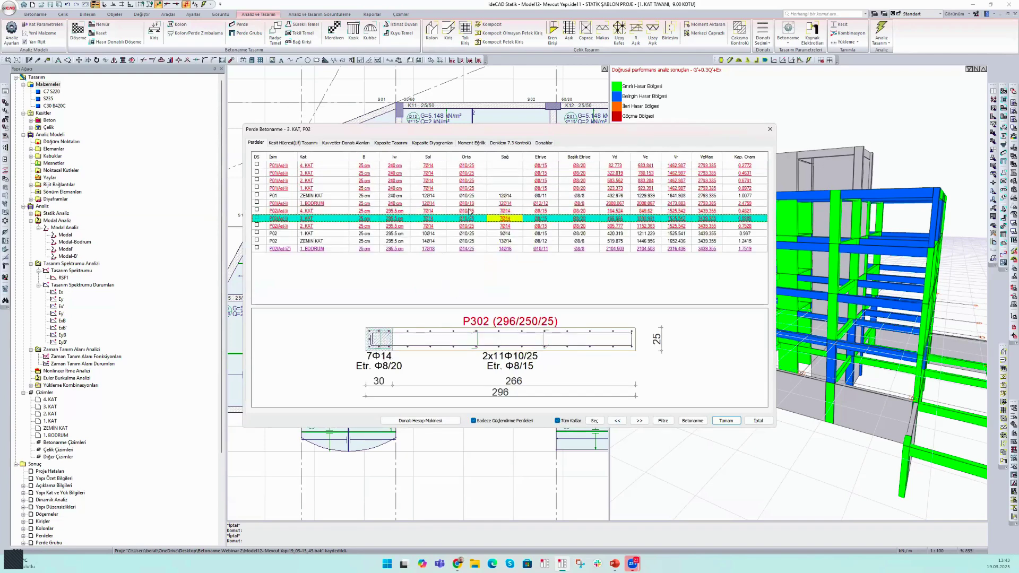
pyautogui.click(469, 211)
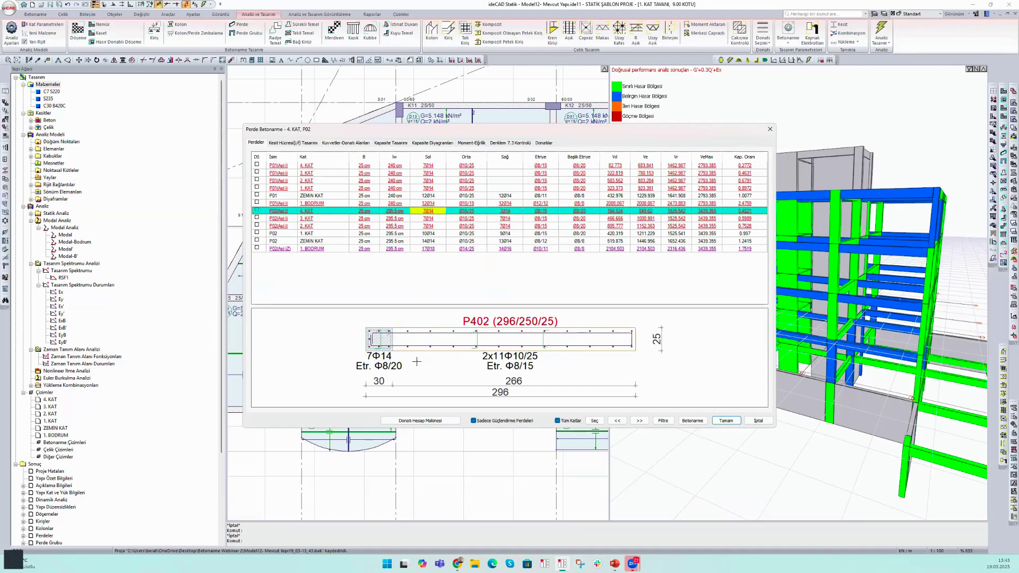
pyautogui.click(435, 219)
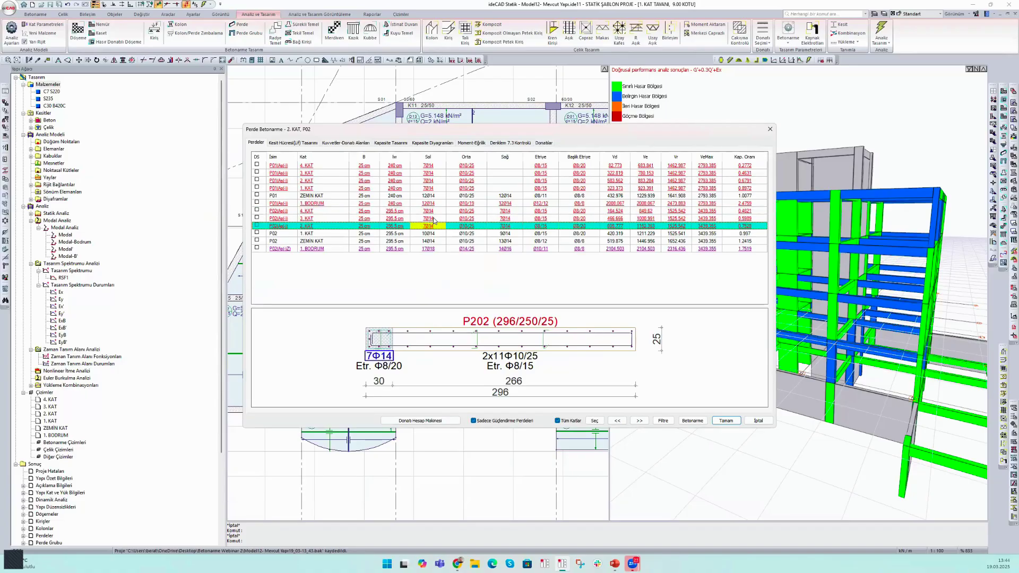
pyautogui.click(436, 190)
pyautogui.click(437, 173)
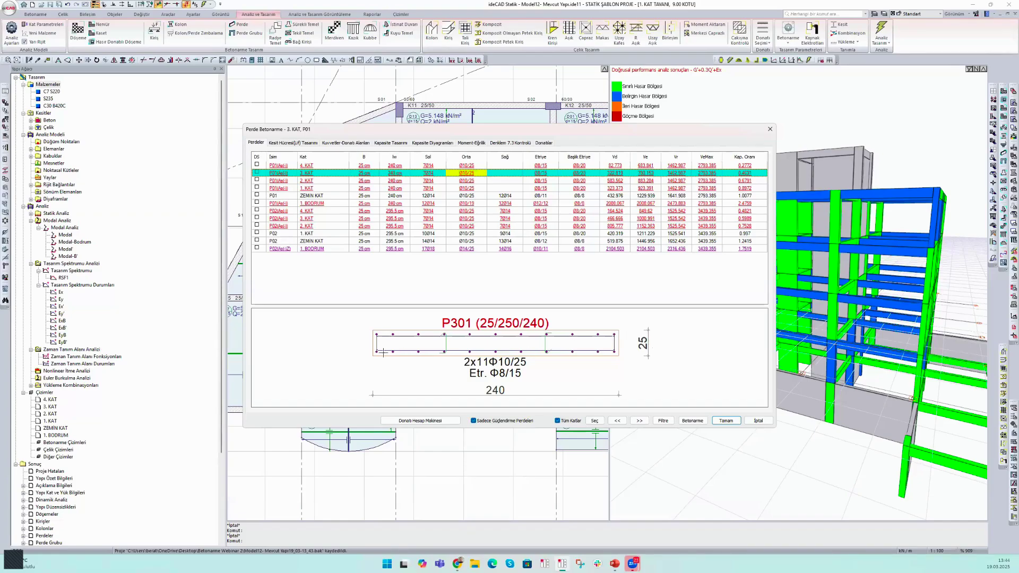
pyautogui.click(726, 420)
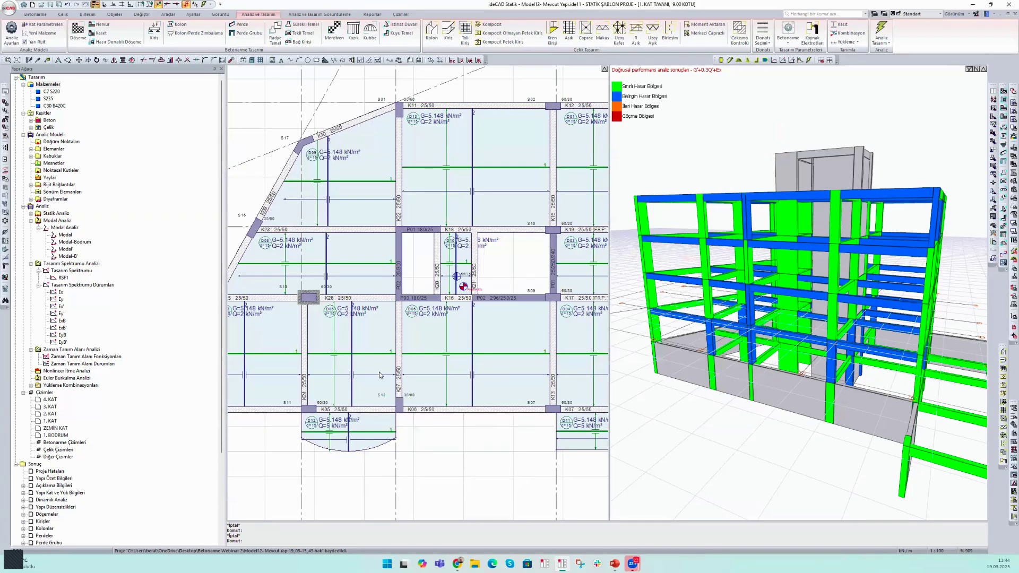
# Run the linear performance analysis on the strengthened model with the current strengthening settings and the Kapsamlı knowledge level.
pyautogui.scroll(-2, 476, 377)
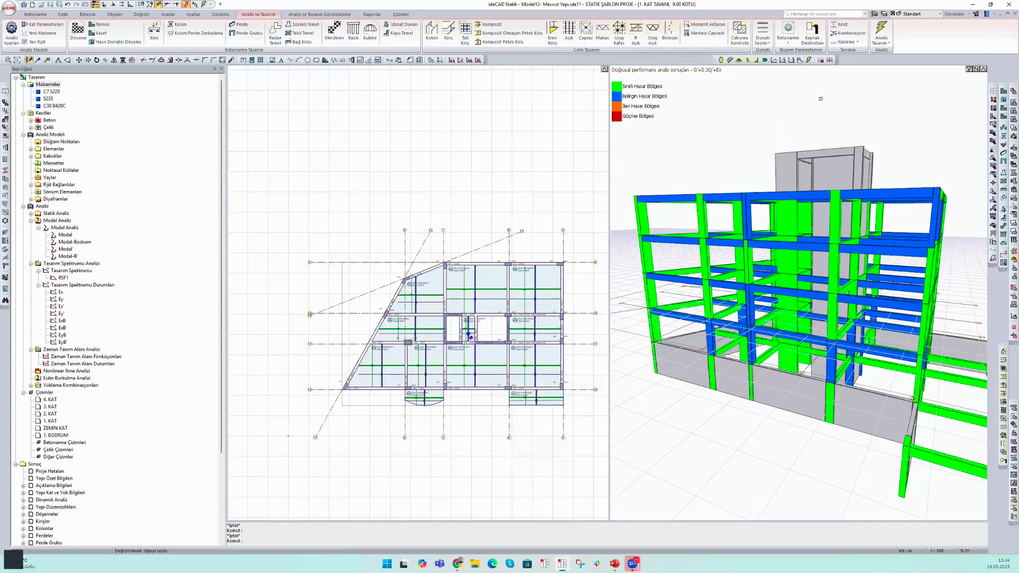
pyautogui.click(882, 35)
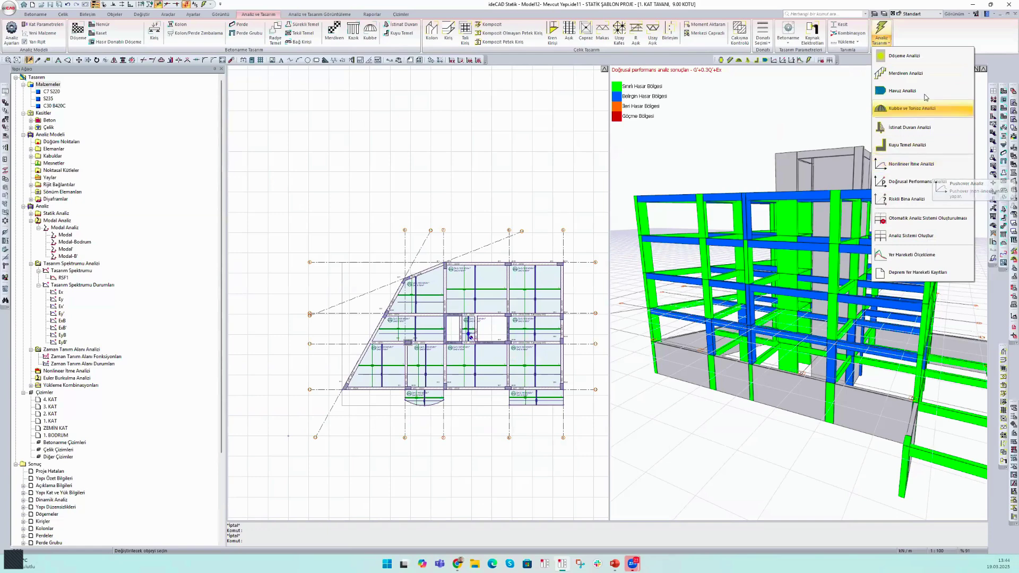
pyautogui.click(945, 182)
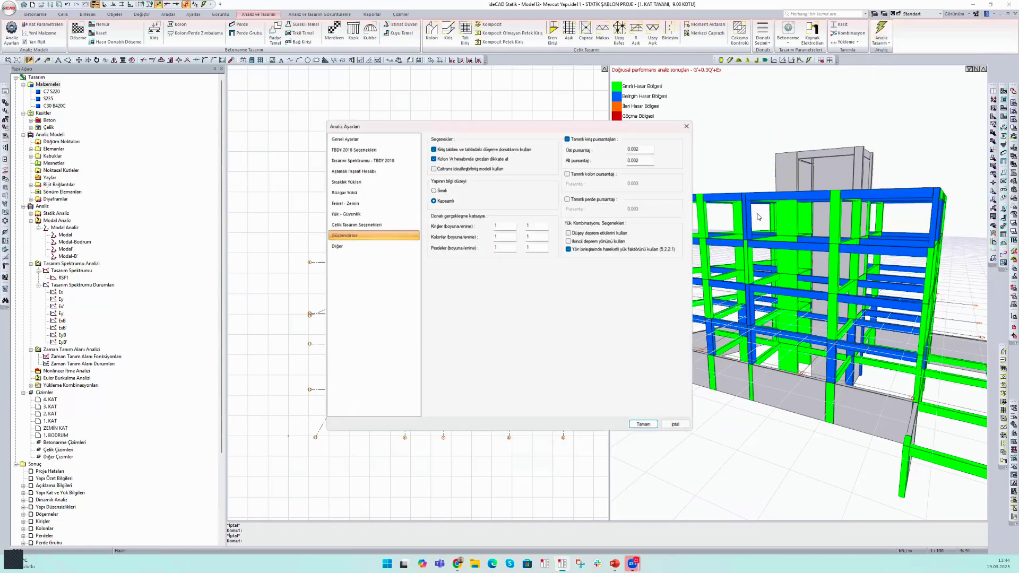
pyautogui.click(645, 425)
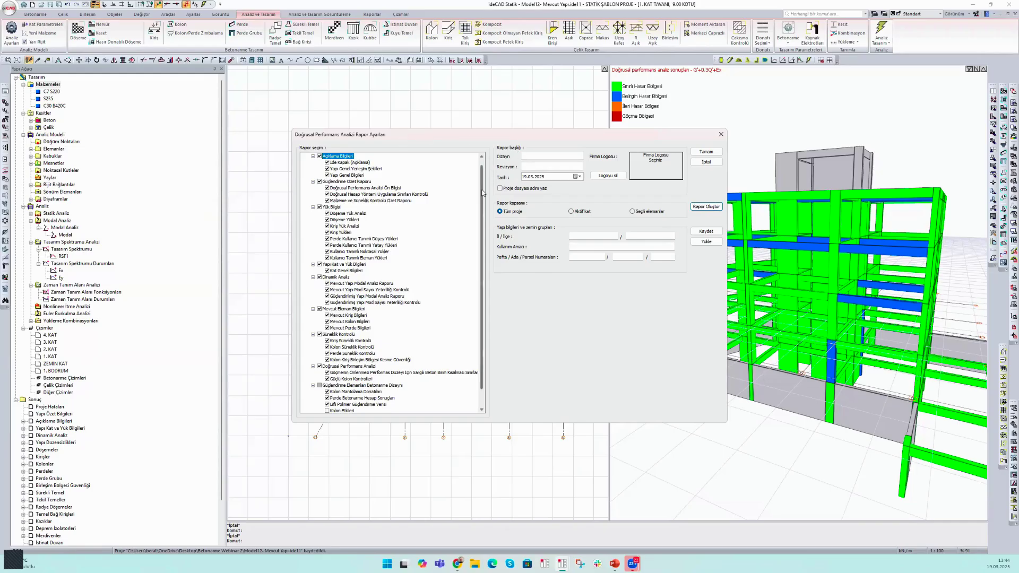
# Review the report contents and generate the linear performance analysis report for the whole project (Tüm proje).
pyautogui.scroll(-1, 482, 165)
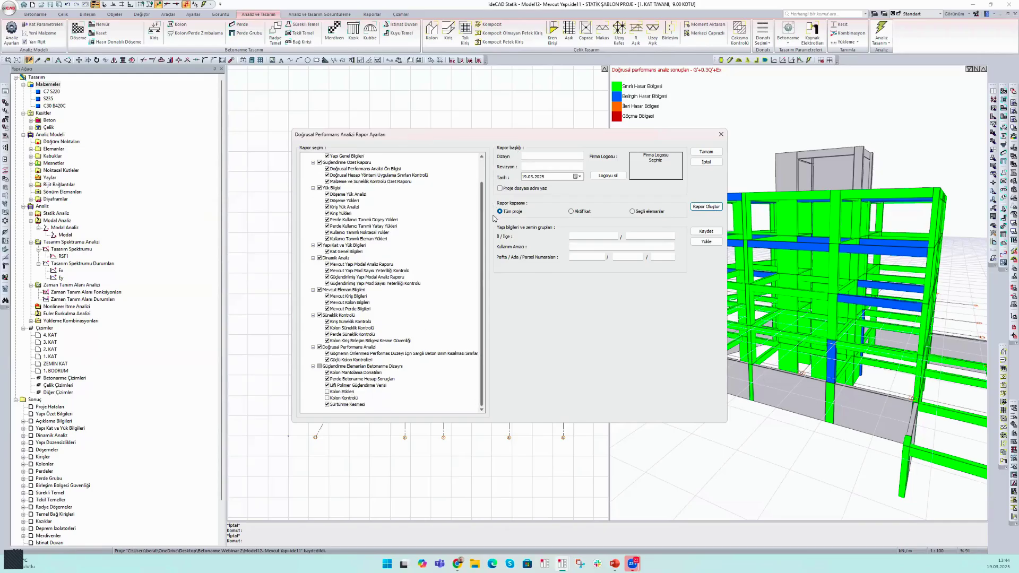
pyautogui.scroll(2, 373, 186)
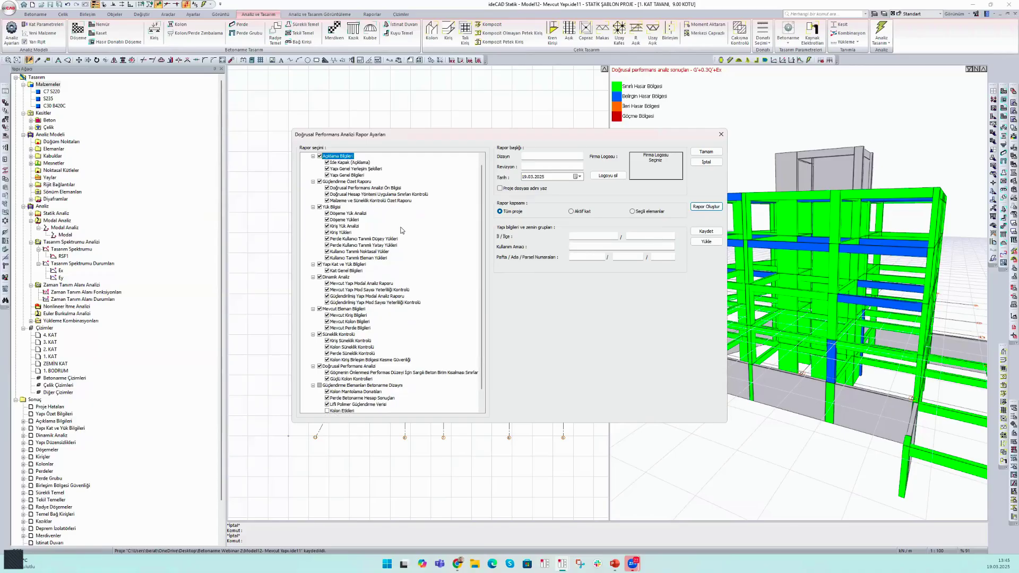
pyautogui.click(710, 207)
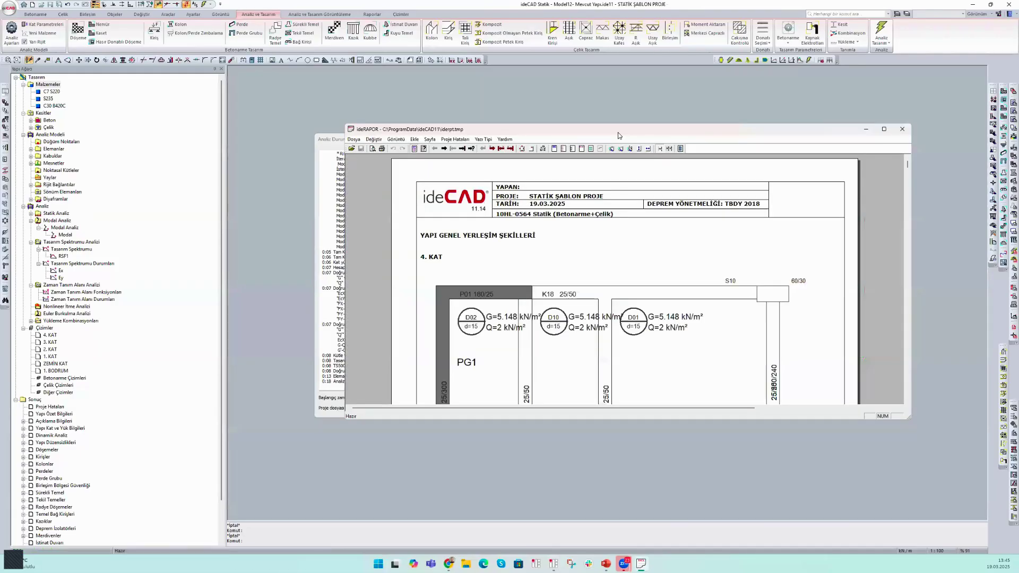
# Examine the building performance evaluation (Bina Performansı) in the report, starting from its table of contents, and close the report windows.
pyautogui.doubleClick(618, 131)
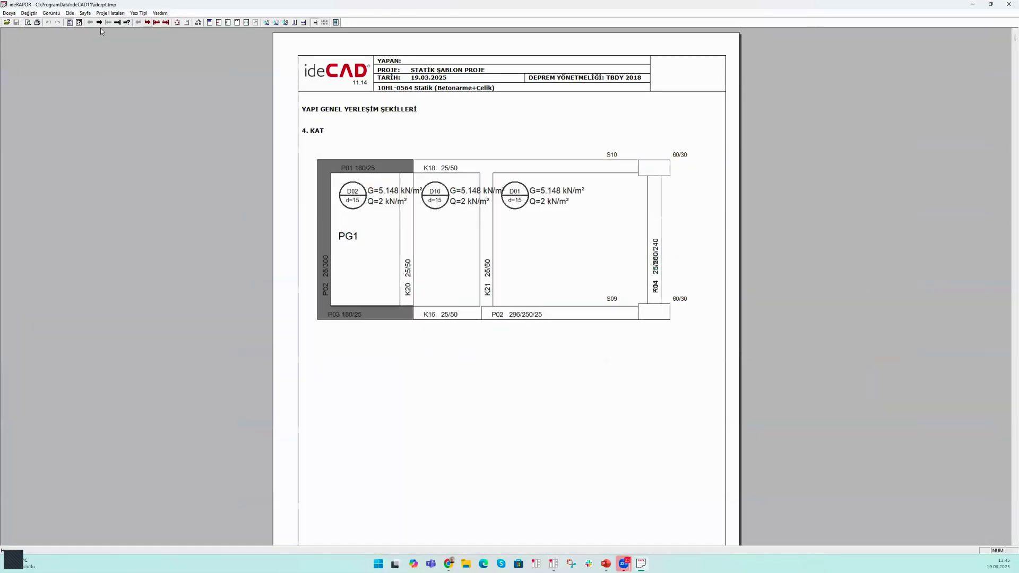
pyautogui.click(78, 24)
pyautogui.scroll(-5, 446, 359)
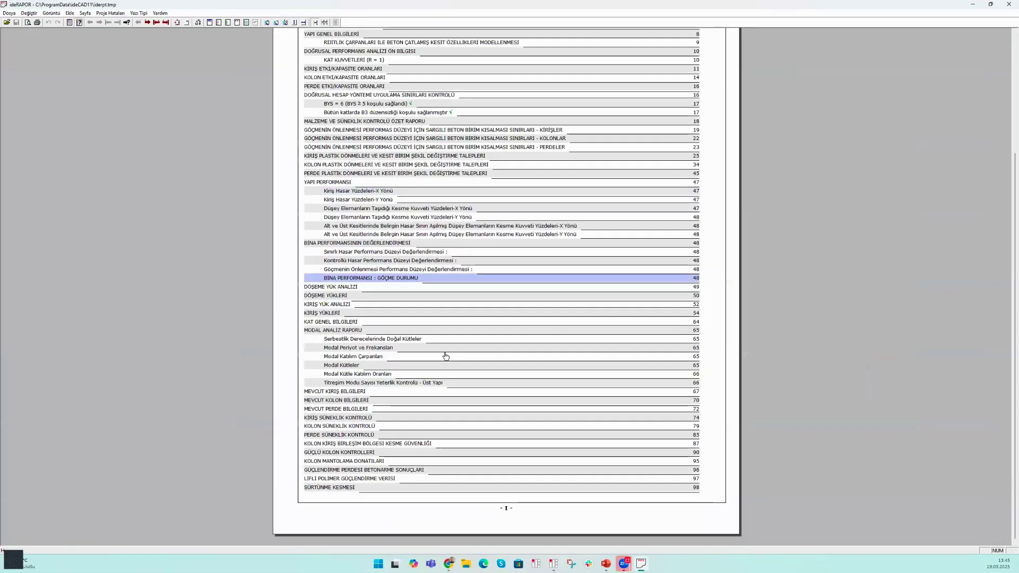
pyautogui.click(366, 278)
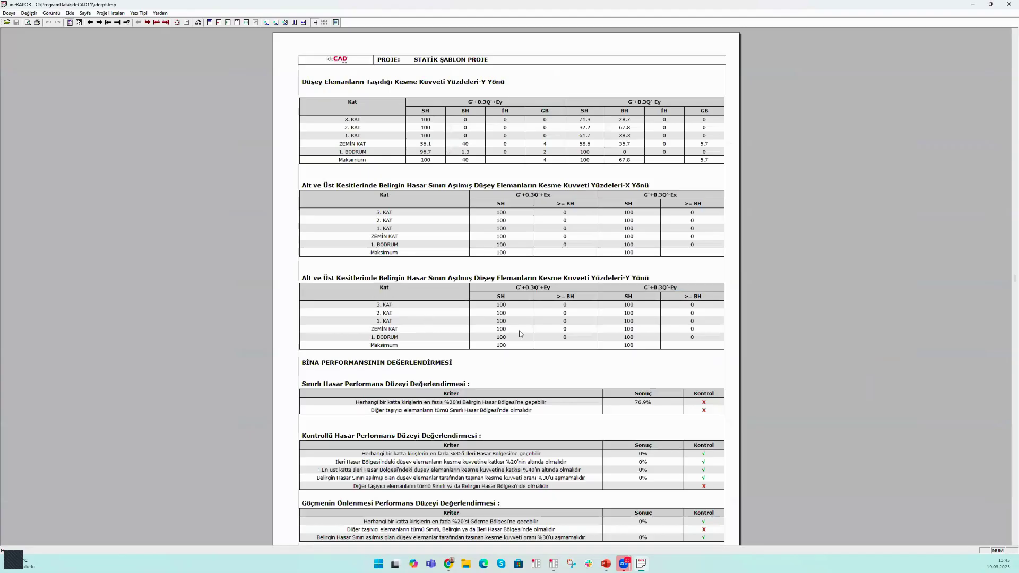
pyautogui.scroll(-1, 595, 345)
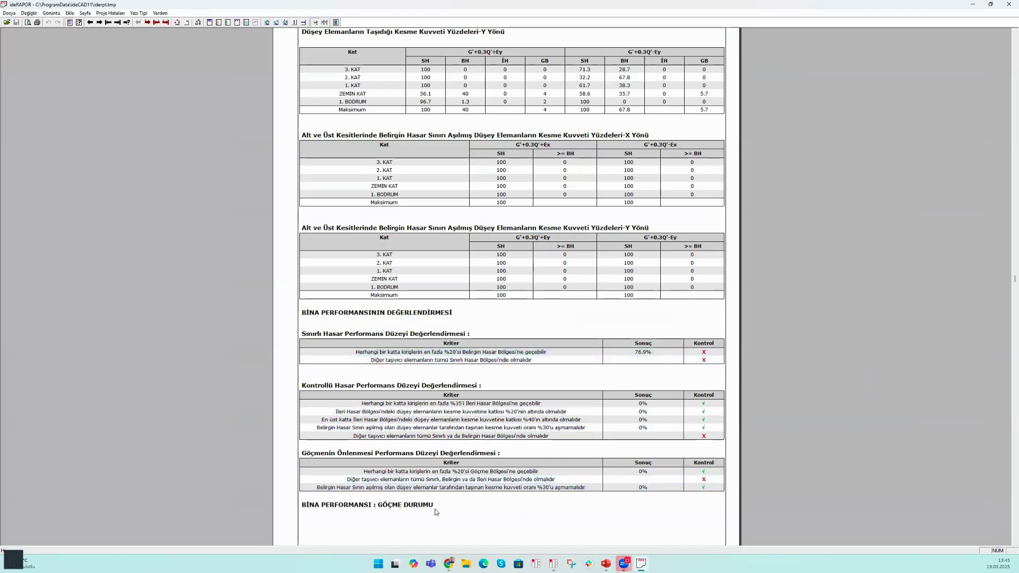
pyautogui.click(1010, 5)
pyautogui.click(681, 155)
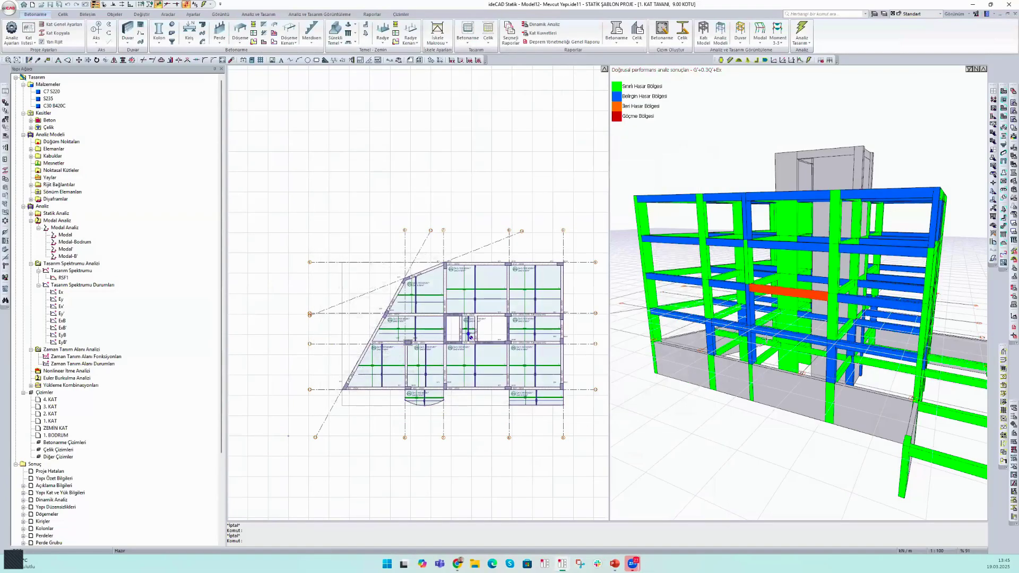
# Display the linear performance results for G'+0.3Q'-Ex and inspect the damage regions inside the 3D model.
pyautogui.scroll(-2, 744, 357)
pyautogui.scroll(-1, 726, 409)
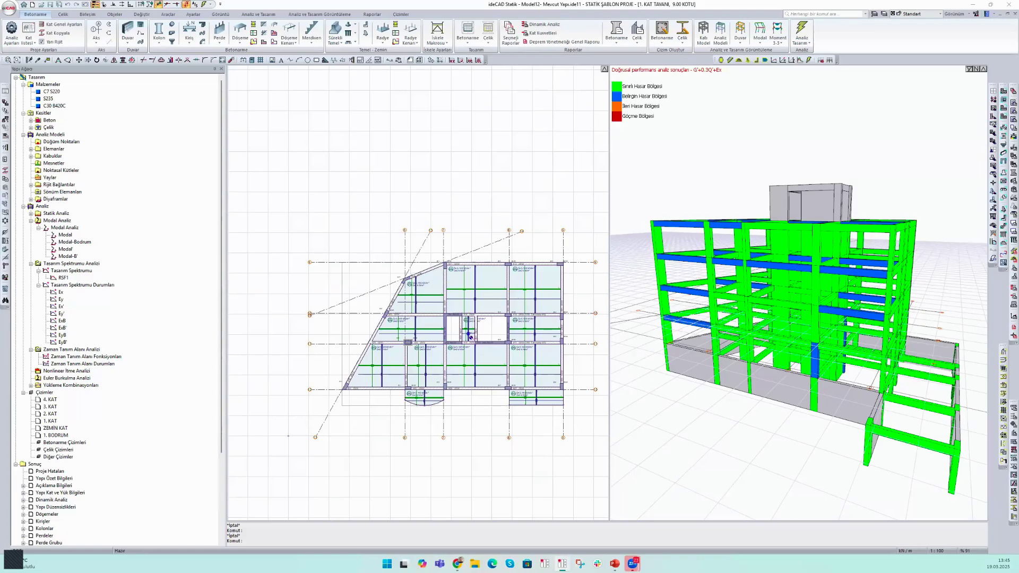
pyautogui.click(423, 196)
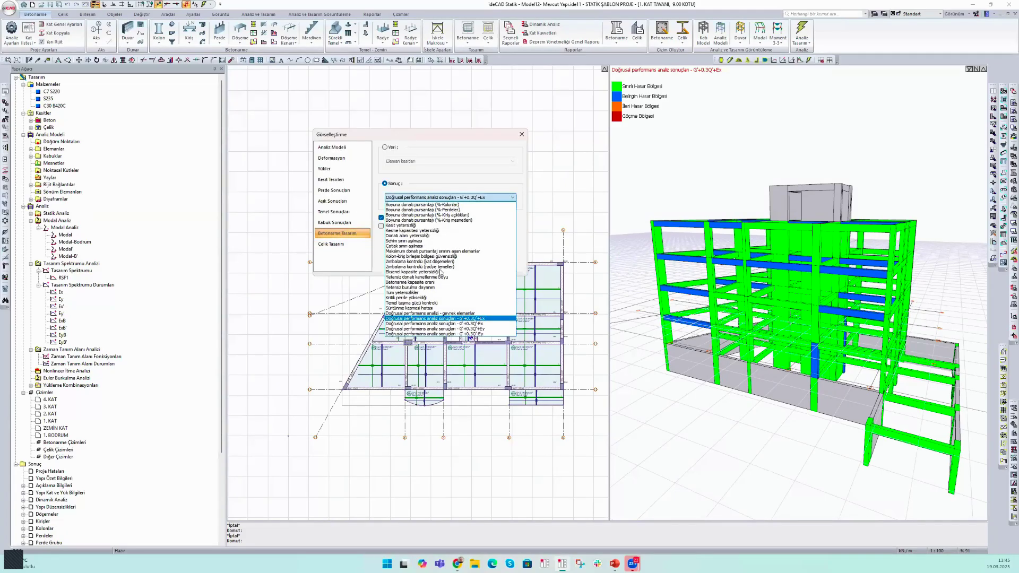
pyautogui.click(511, 317)
pyautogui.moveTo(737, 305); pyautogui.dragTo(754, 361, button='middle')
pyautogui.click(449, 198)
pyautogui.click(447, 212)
pyautogui.scroll(3, 818, 345)
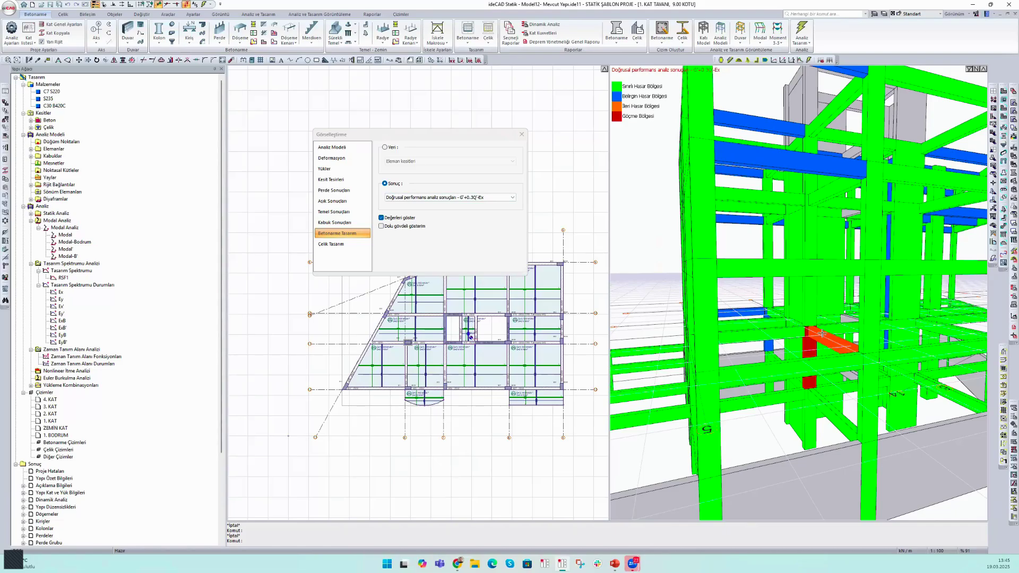
# Display the linear performance results for G'+0.3Q'+Ey and G'+0.3Q'-Ey and compare the damage regions in the 3D model.
pyautogui.click(459, 197)
pyautogui.click(472, 327)
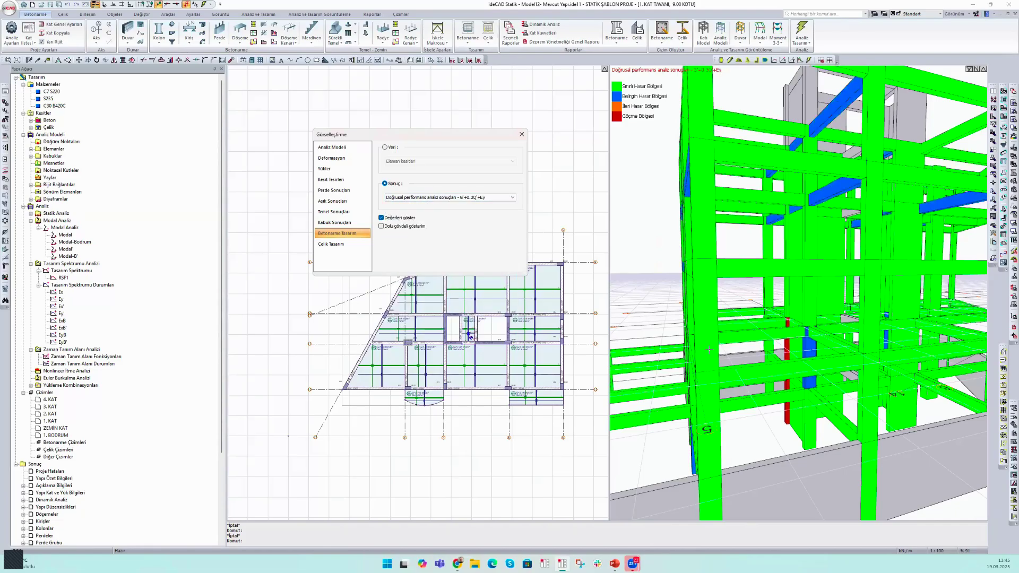
pyautogui.scroll(-5, 723, 335)
pyautogui.moveTo(722, 335); pyautogui.dragTo(828, 344, button='middle')
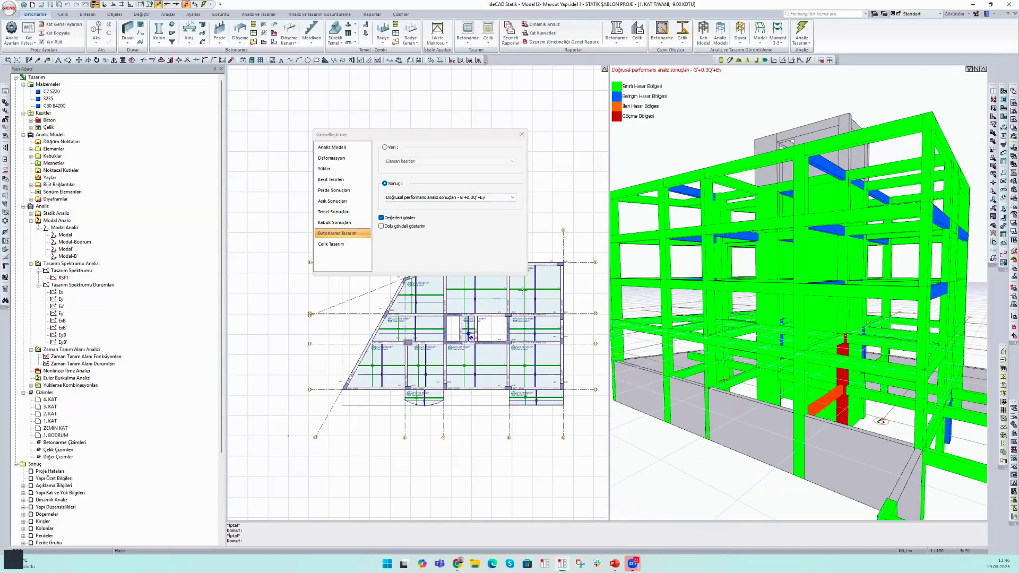
pyautogui.click(425, 197)
pyautogui.click(457, 333)
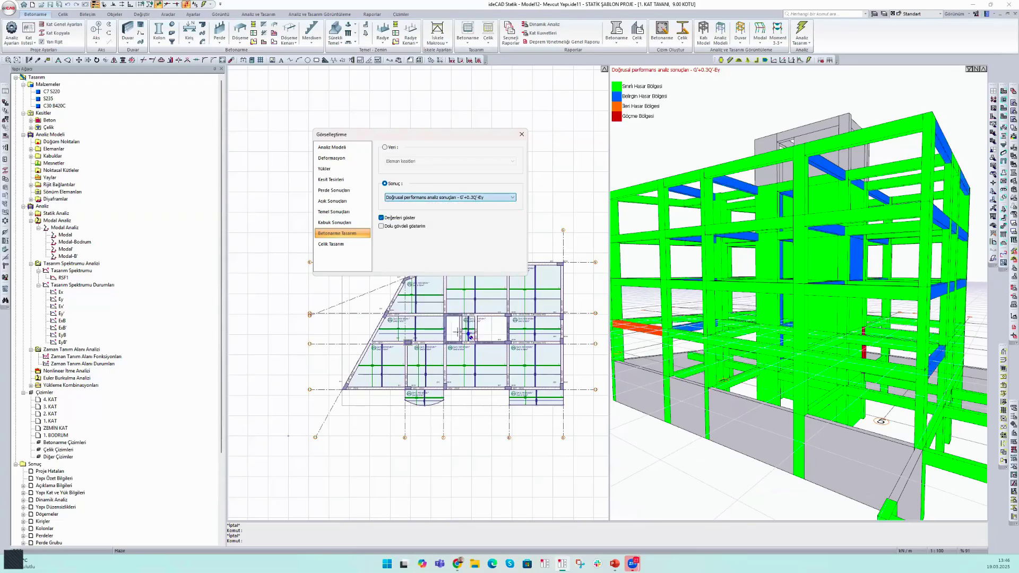
# Inspect the damage regions from the other side of the 3D model, then show the 1. BODRUM plan around columns S09 and S10.
pyautogui.moveTo(841, 373); pyautogui.dragTo(690, 396, button='middle')
pyautogui.click(522, 134)
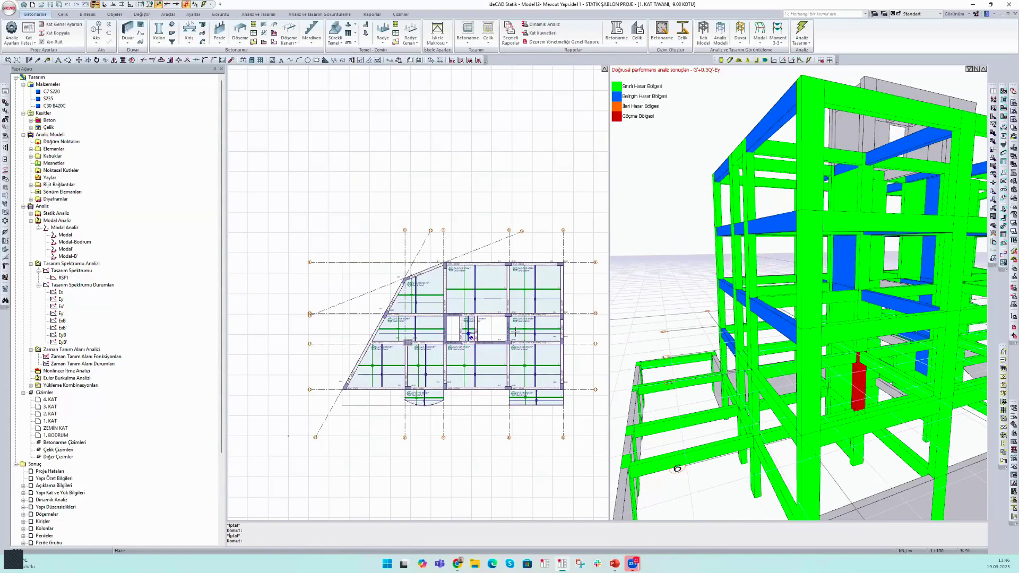
pyautogui.scroll(3, 513, 328)
pyautogui.moveTo(503, 297)
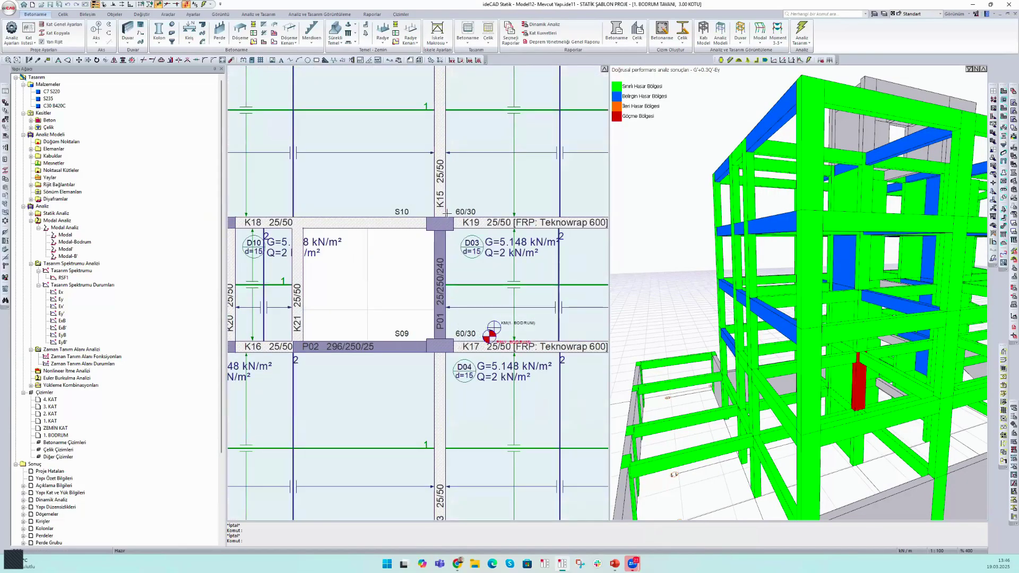
pyautogui.click(448, 223)
pyautogui.click(458, 347)
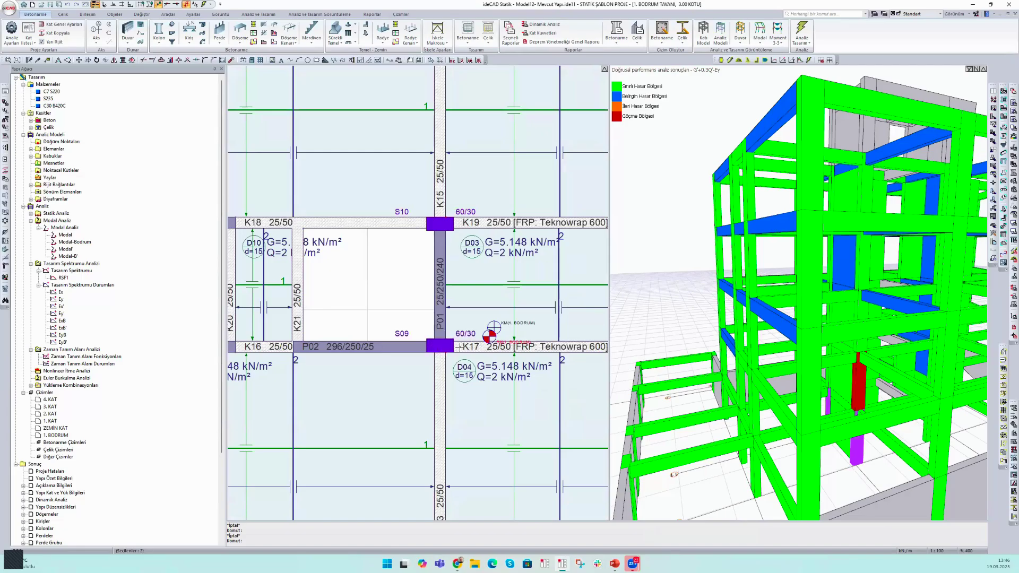
pyautogui.doubleClick(457, 333)
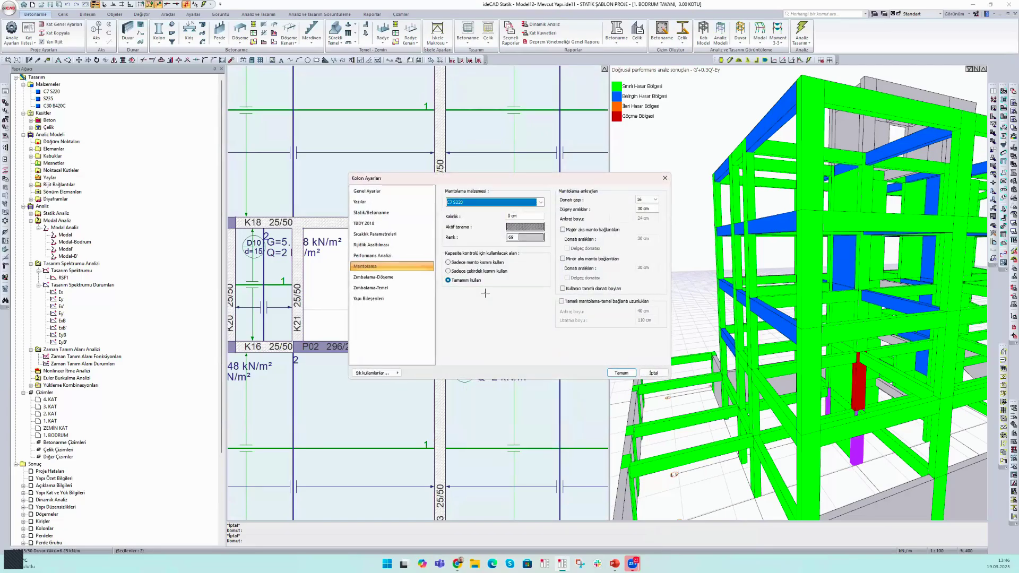
pyautogui.press('Escape')
pyautogui.press('Escape')
# Select columns S10 and S09 through the building's storeys and display the 3D view as a solid model (Katı Model).
pyautogui.click(445, 230)
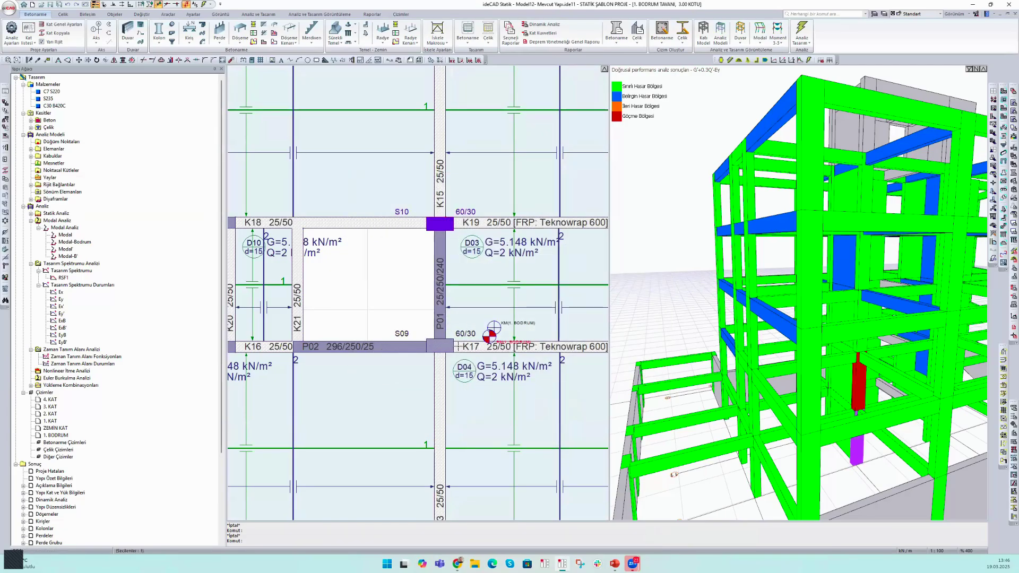
pyautogui.keyDown('shift'); pyautogui.click(451, 346); pyautogui.keyUp('shift')
pyautogui.scroll(-5, 645, 312)
pyautogui.rightClick(827, 474)
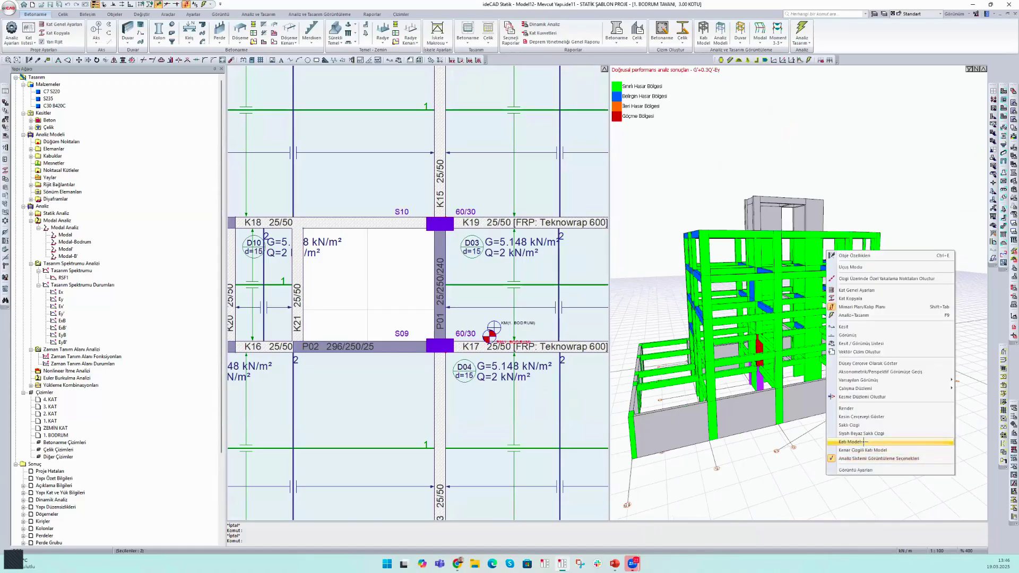
pyautogui.click(864, 442)
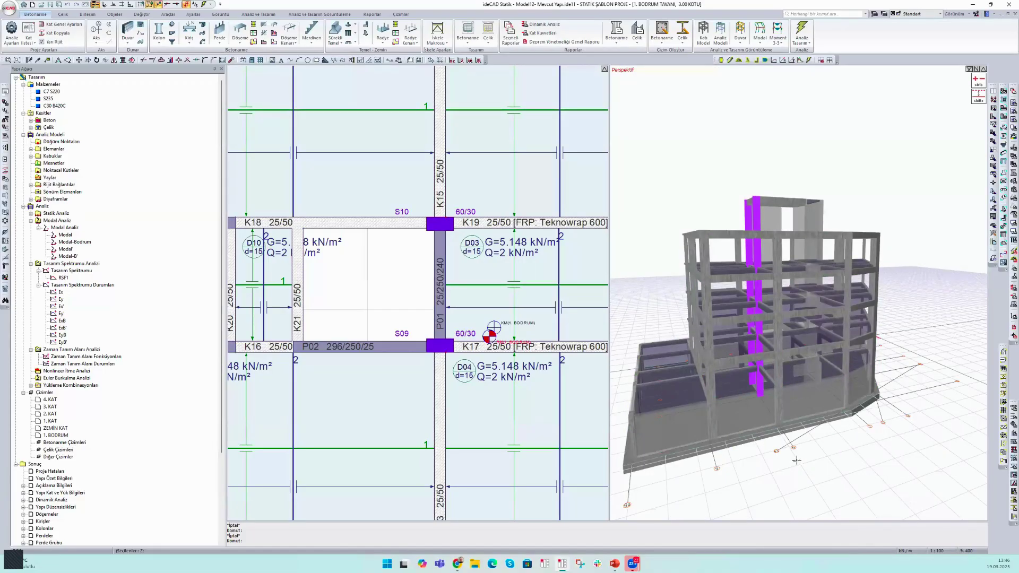
# Jacket the selected columns S10 and S09, setting C30 B420C as the jacketing material and entering the jacket thickness.
pyautogui.hotkey('alt', 'Return')
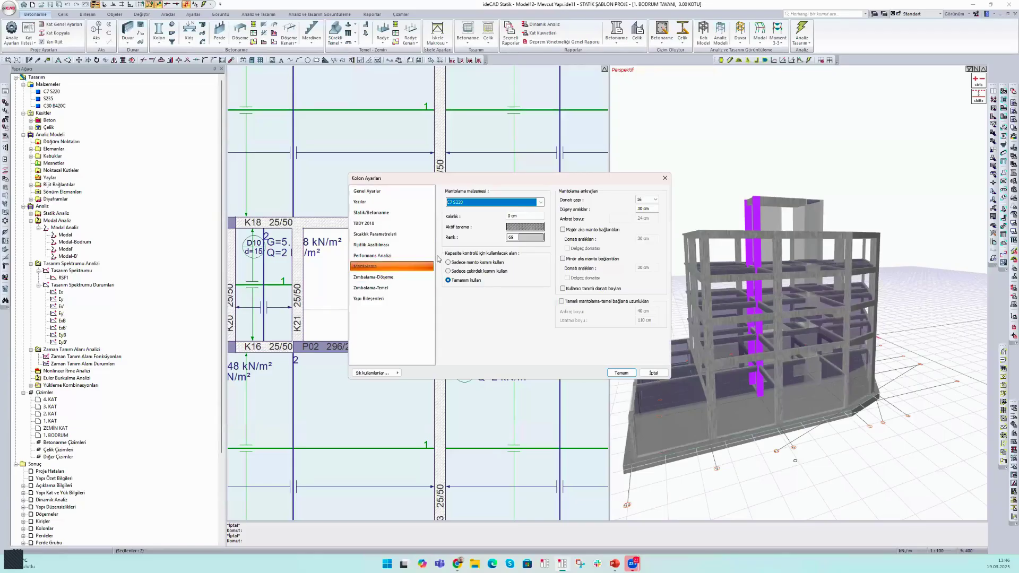
pyautogui.click(509, 203)
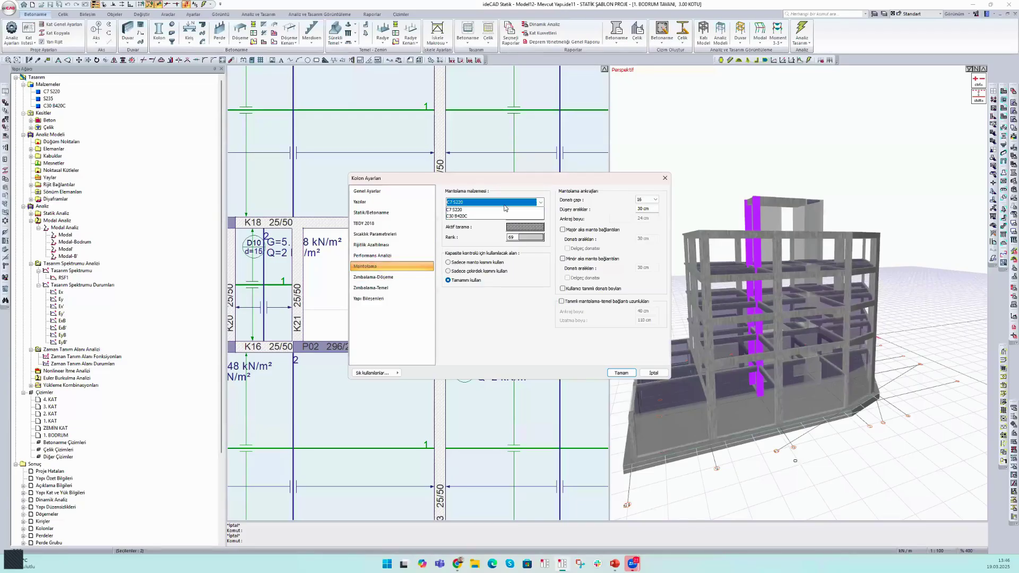
pyautogui.click(458, 217)
pyautogui.press('Tab')
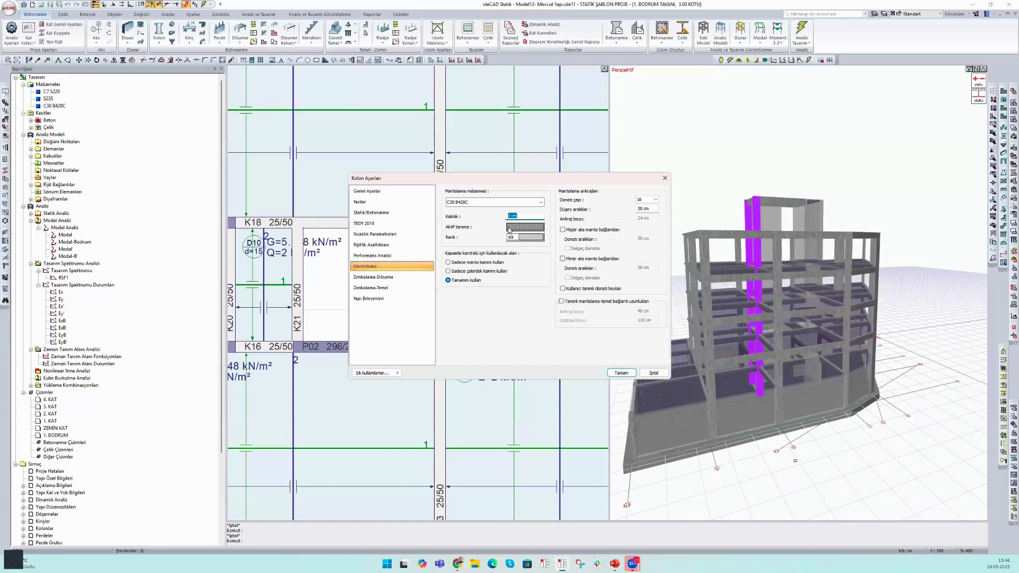
pyautogui.click(622, 372)
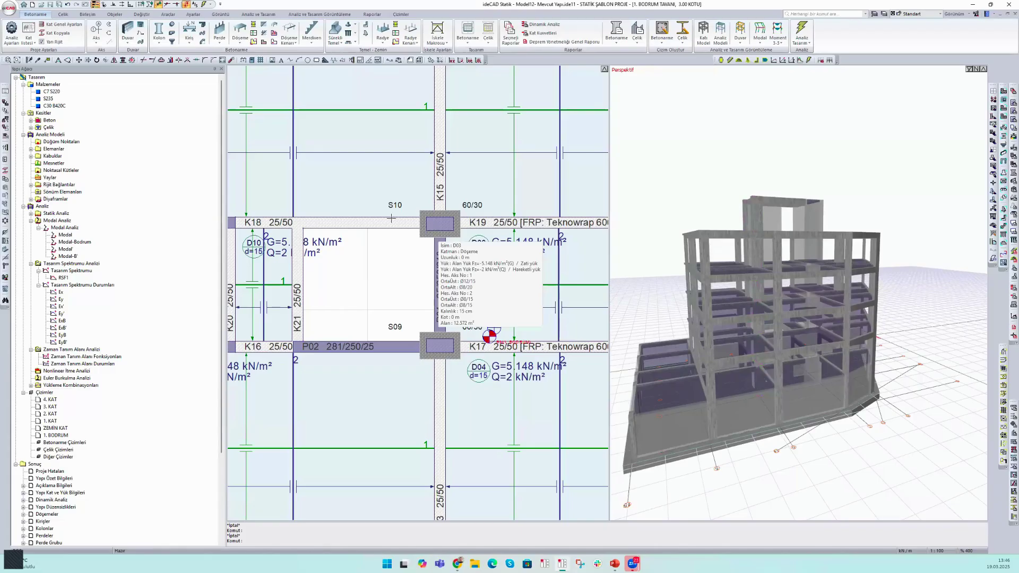
pyautogui.scroll(5, 391, 218)
pyautogui.scroll(-2, 471, 273)
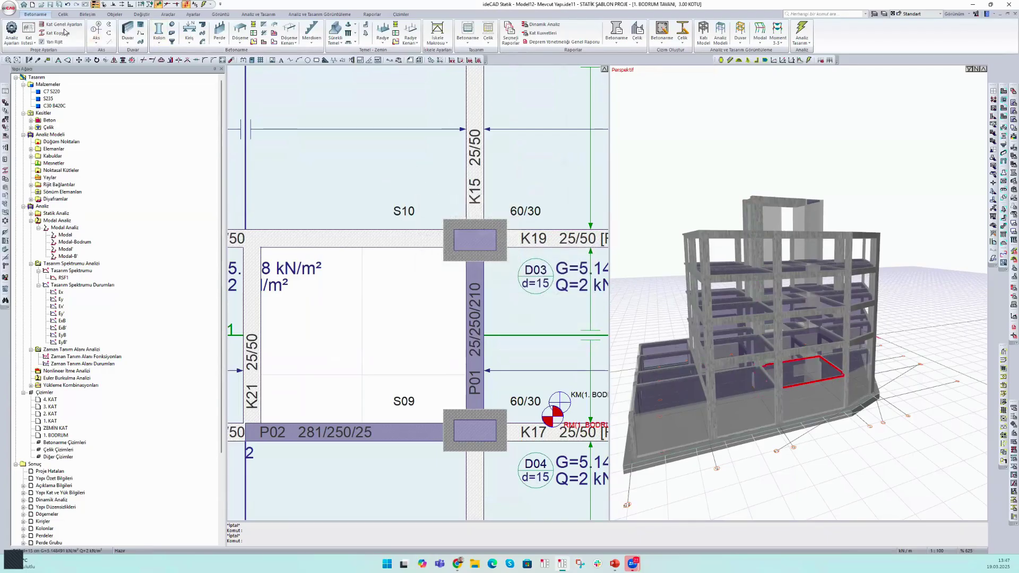
# Remove the 1. BODRUM jacket edges (Manto Kenarını Kaldır) from the left and lower faces of S10 and the left and upper faces of S09.
pyautogui.click(159, 29)
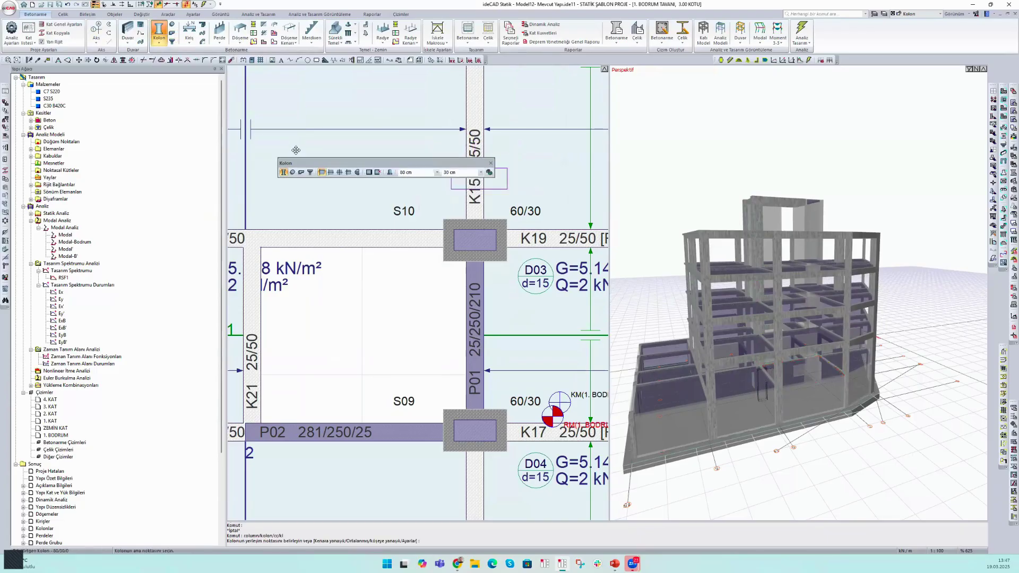
pyautogui.moveTo(296, 151)
pyautogui.mouseDown()
pyautogui.moveTo(354, 153)
pyautogui.moveTo(286, 168)
pyautogui.mouseUp()
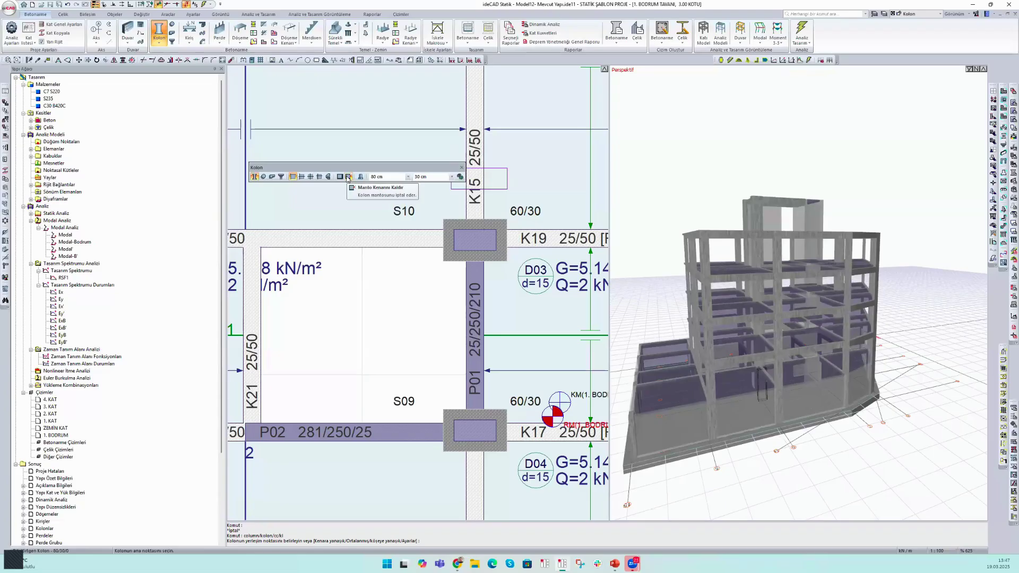
pyautogui.click(347, 176)
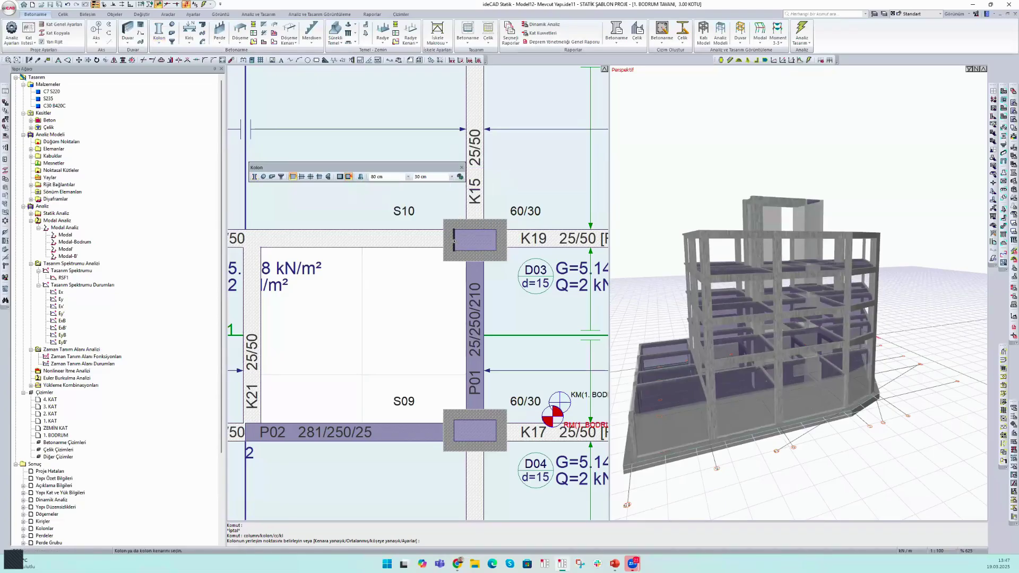
pyautogui.click(467, 255)
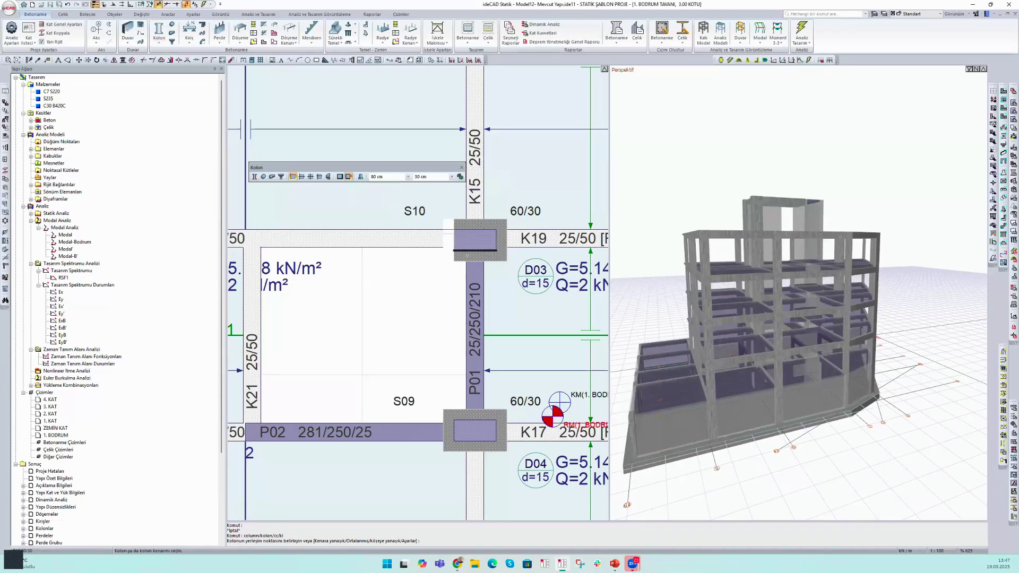
pyautogui.click(465, 419)
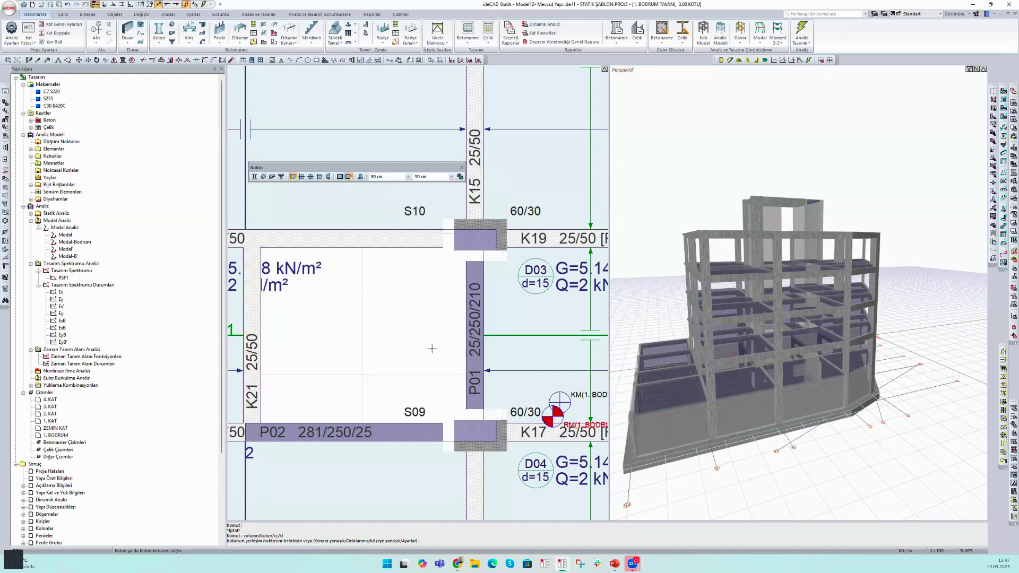
pyautogui.press('Escape')
pyautogui.scroll(-3, 432, 348)
pyautogui.scroll(4, 450, 229)
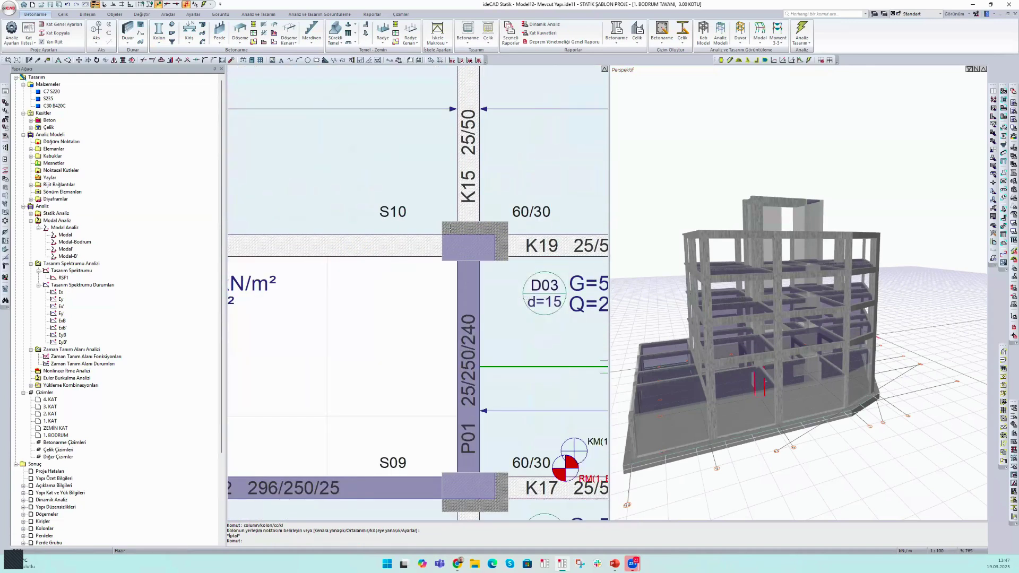
pyautogui.scroll(-4, 508, 316)
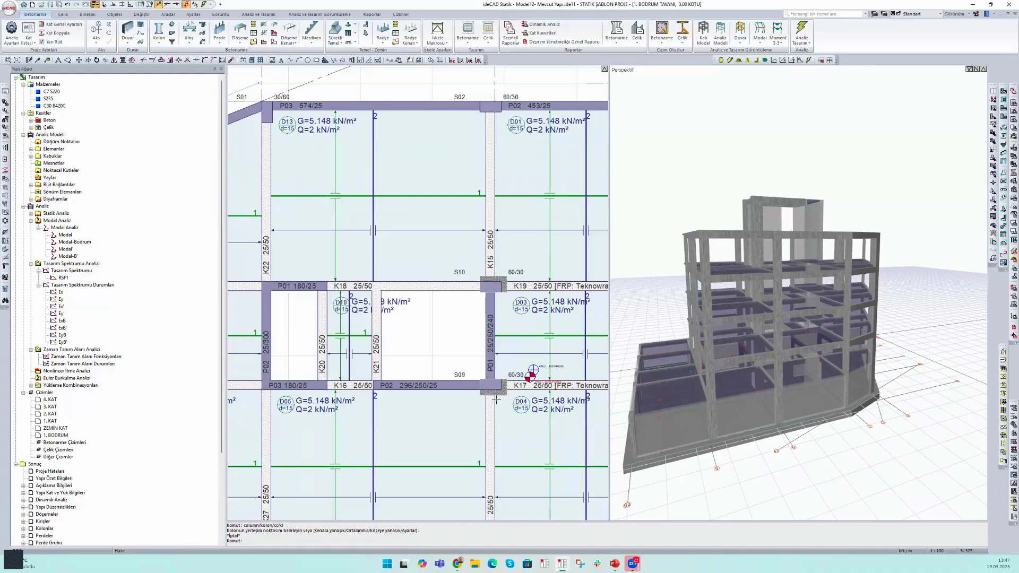
# On the ZEMİN KAT TAVANI plan, remove the left and lower jacket edges of S10 and the left and upper jacket edges of S09.
pyautogui.click(661, 553)
pyautogui.click(690, 538)
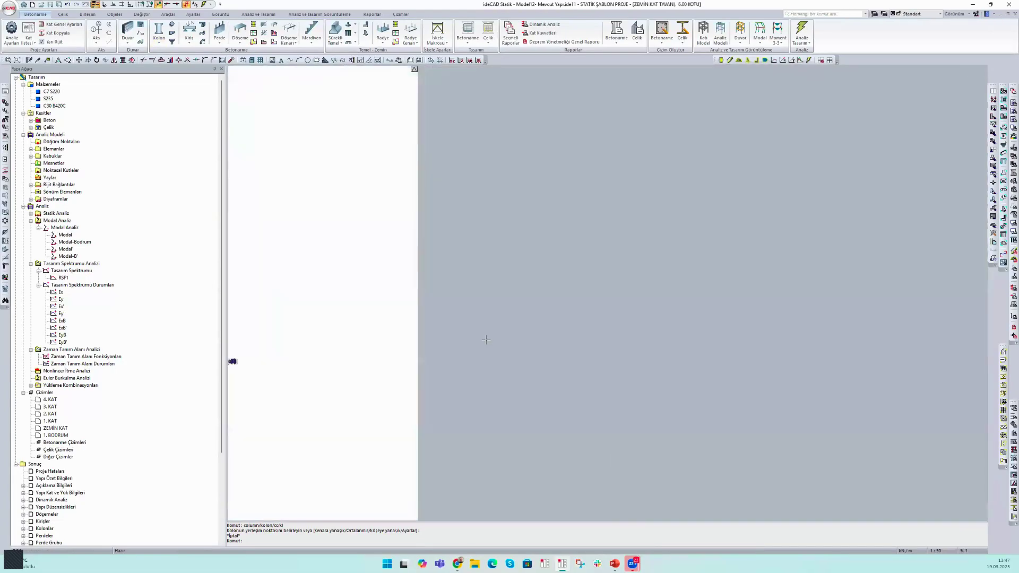
pyautogui.middleClick(488, 344)
pyautogui.scroll(5, 493, 292)
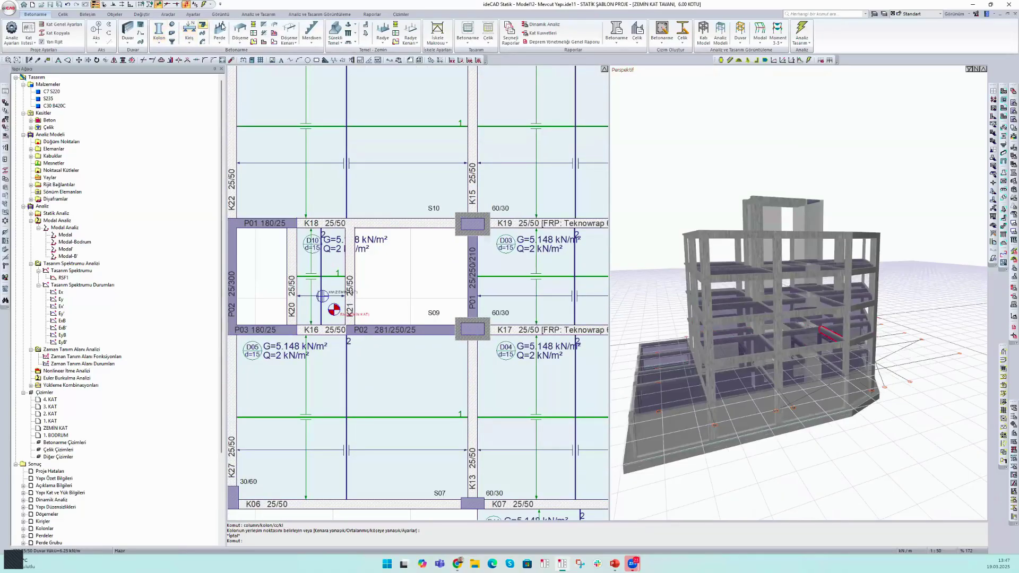
pyautogui.click(158, 32)
pyautogui.click(349, 177)
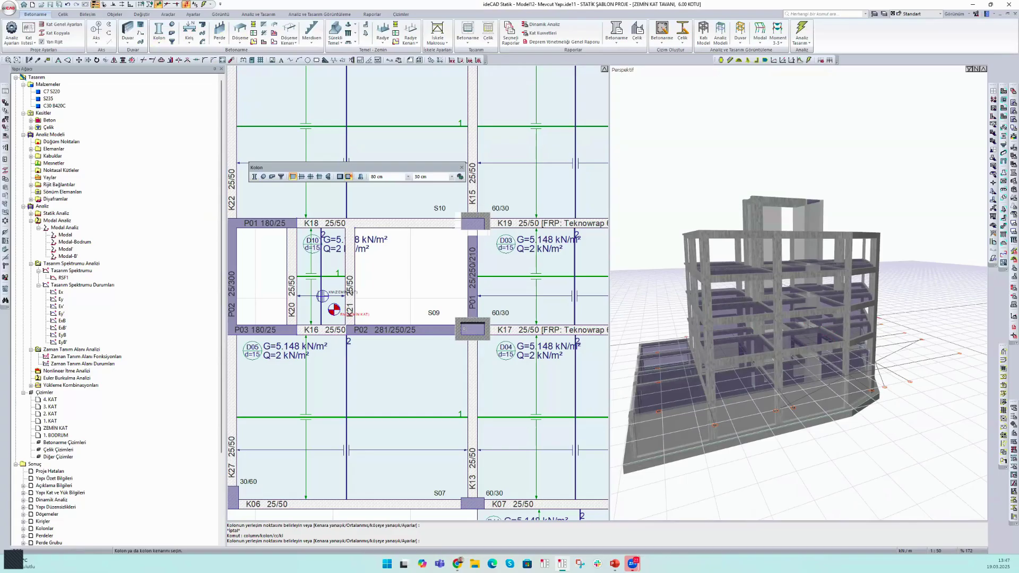
# On the 1. KAT TAVANI plan, remove the left and lower jacket edges of S10 and the left and upper jacket edges of S09.
pyautogui.rightClick(669, 549)
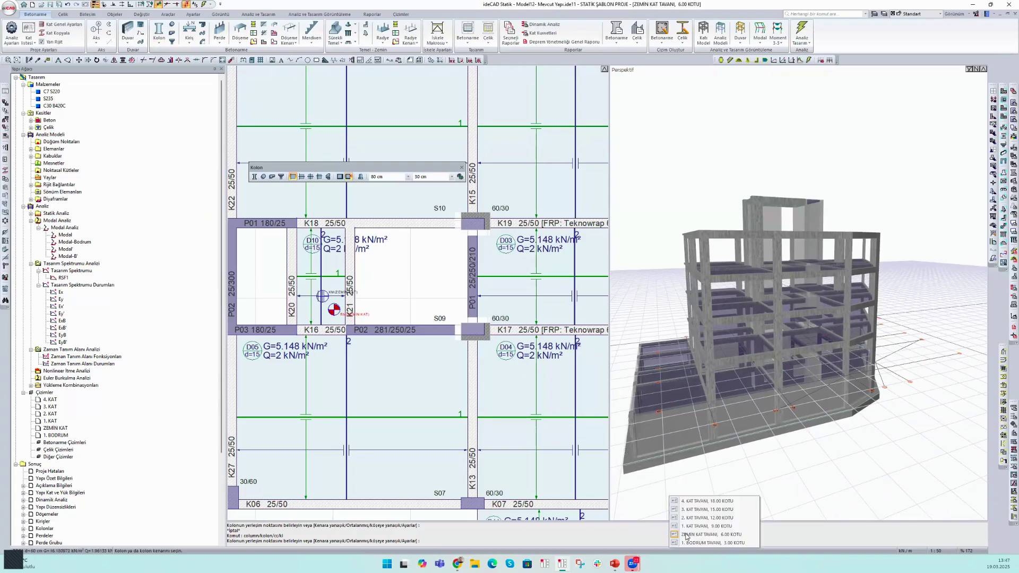
pyautogui.click(684, 526)
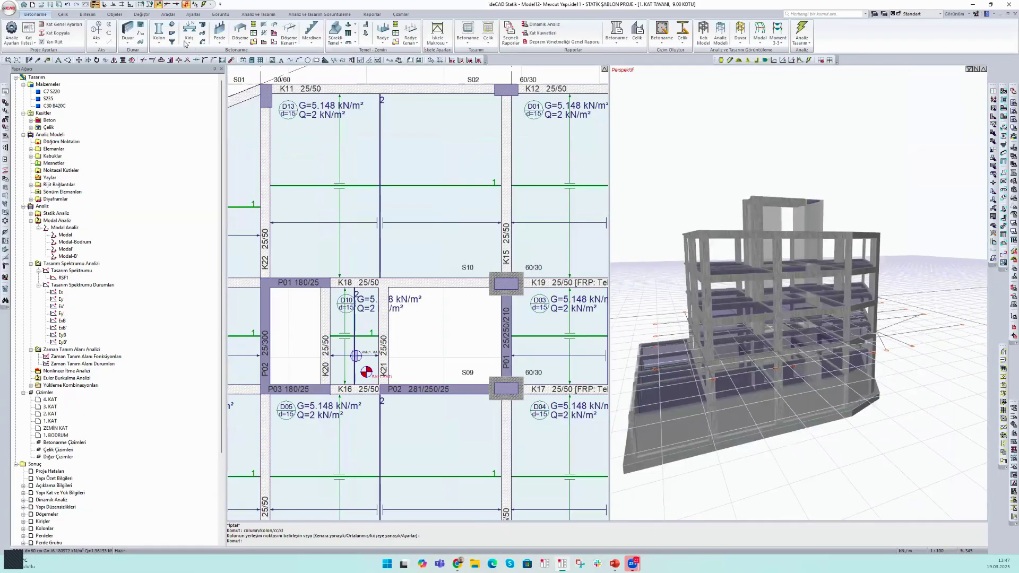
pyautogui.click(159, 30)
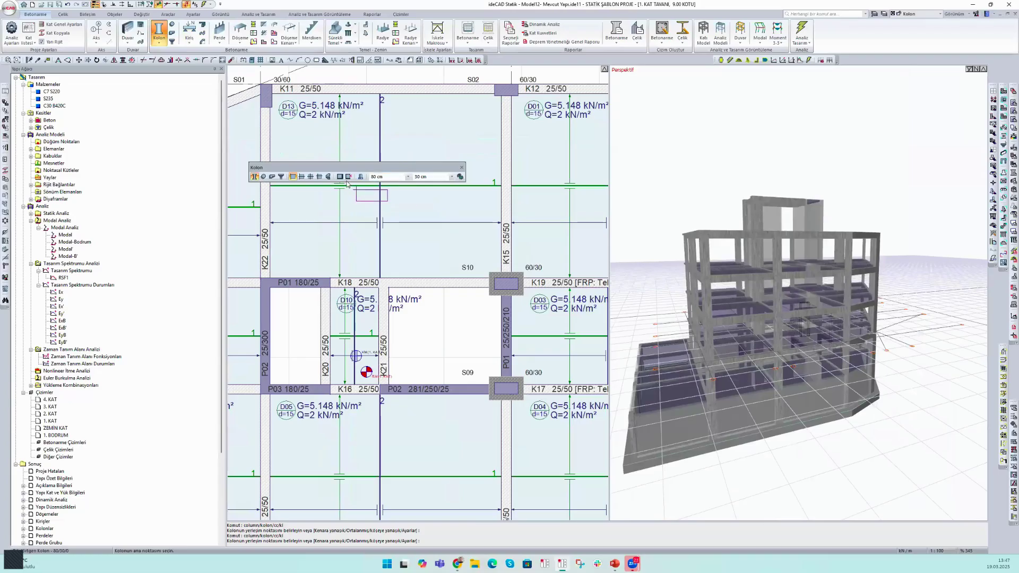
pyautogui.click(496, 281)
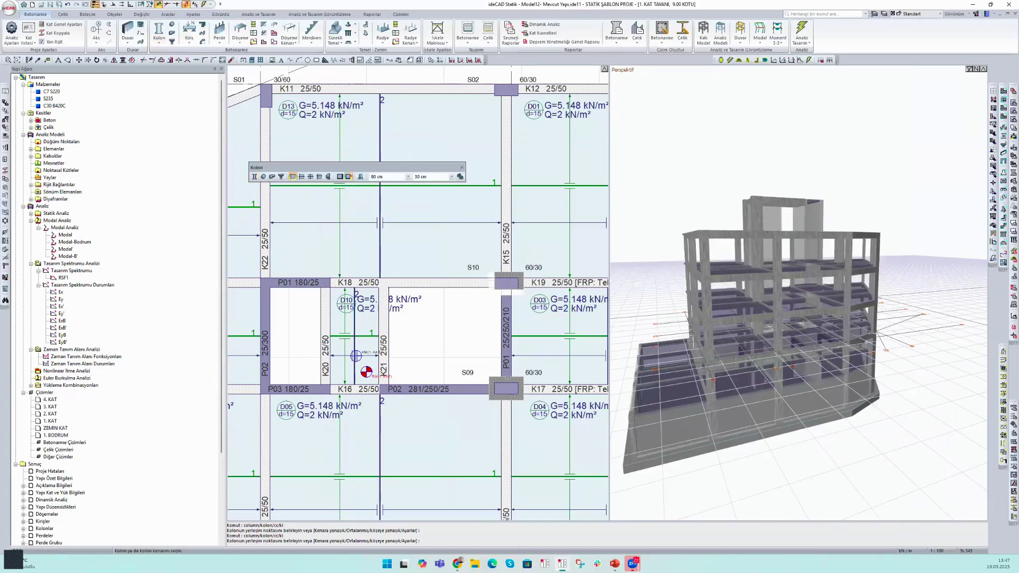
pyautogui.click(495, 387)
pyautogui.click(495, 390)
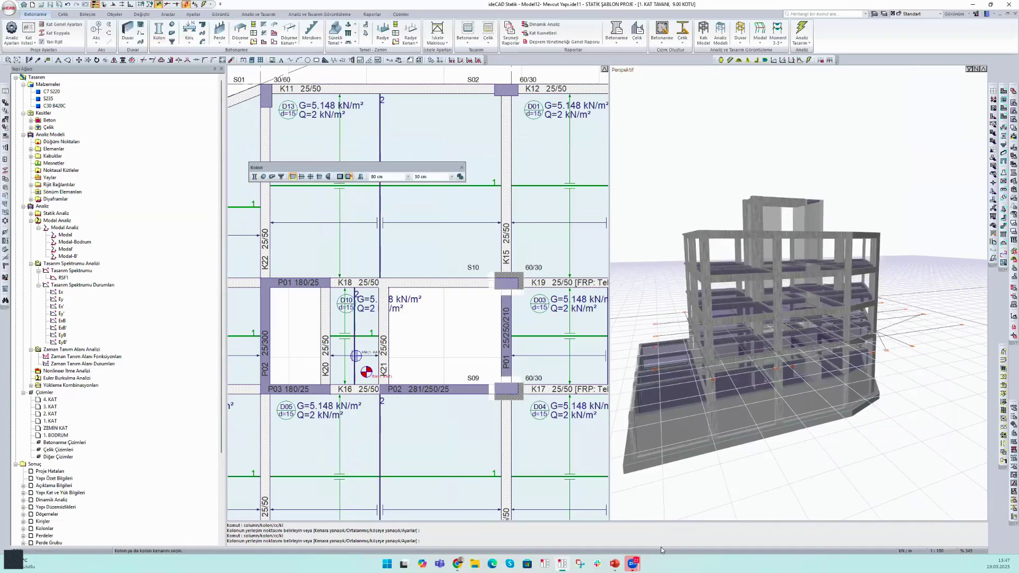
# On the 2. KAT TAVANI plan, remove the left and lower jacket edges of S10 and the left and upper jacket edges of S09.
pyautogui.click(661, 550)
pyautogui.click(679, 521)
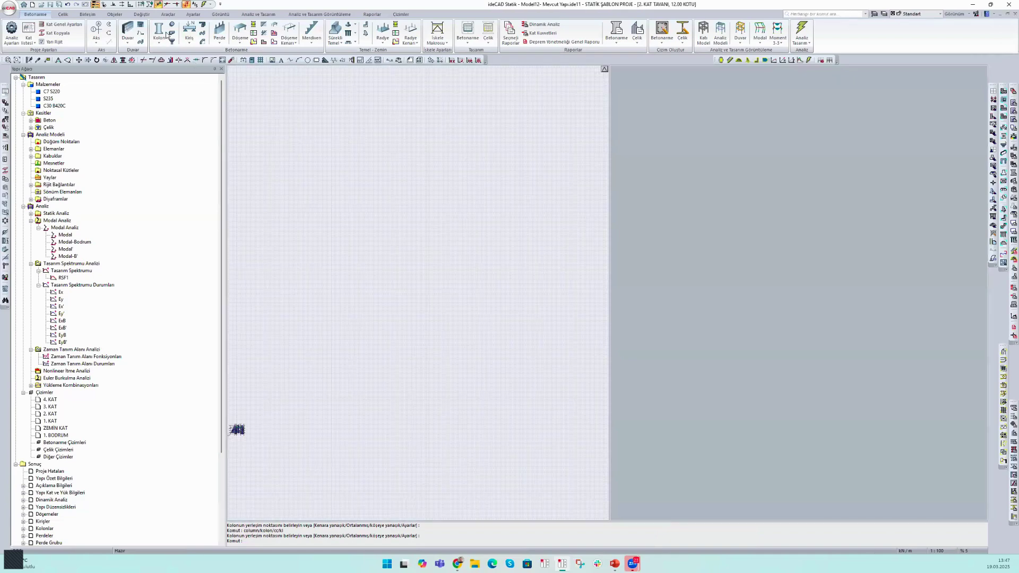
pyautogui.click(166, 34)
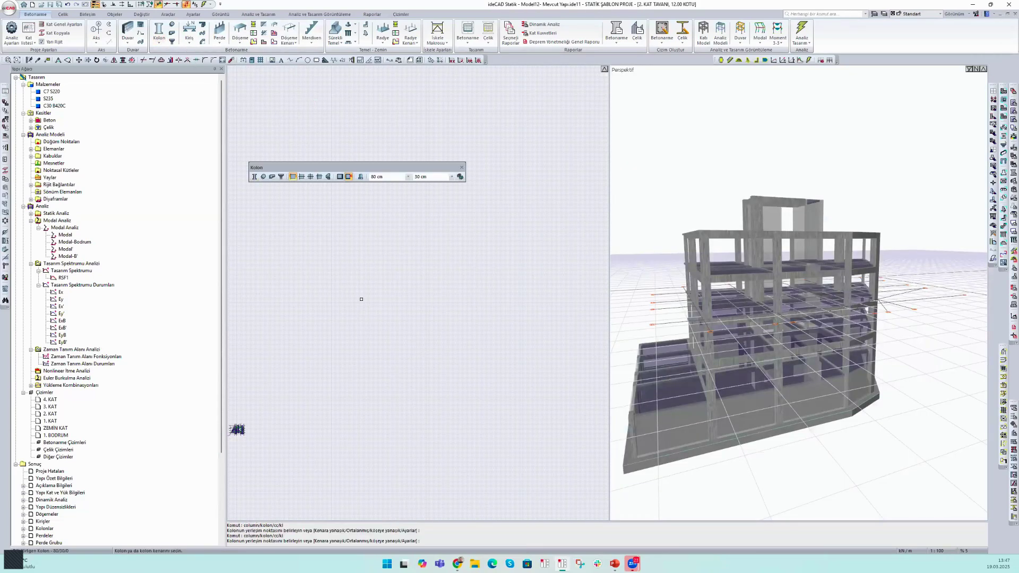
pyautogui.press('Escape')
pyautogui.middleClick(349, 348)
pyautogui.middleClick(348, 348)
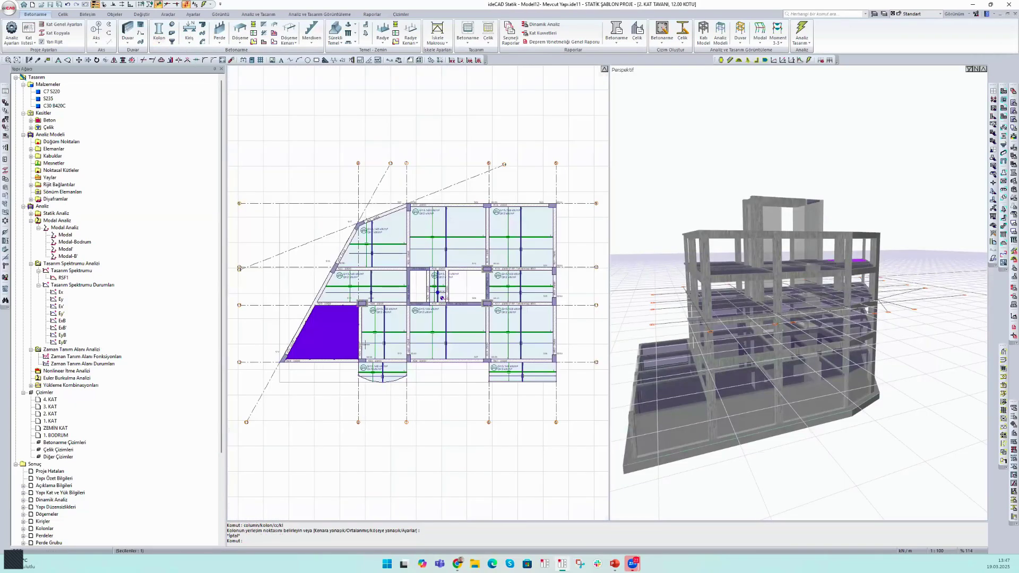
pyautogui.press('Escape')
pyautogui.scroll(5, 484, 258)
pyautogui.press('Return')
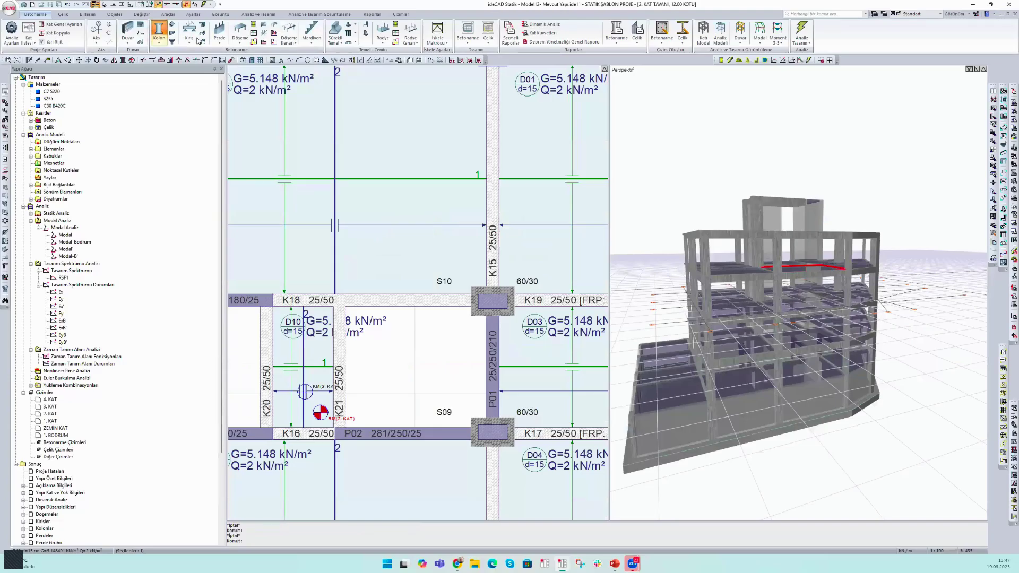
pyautogui.click(349, 177)
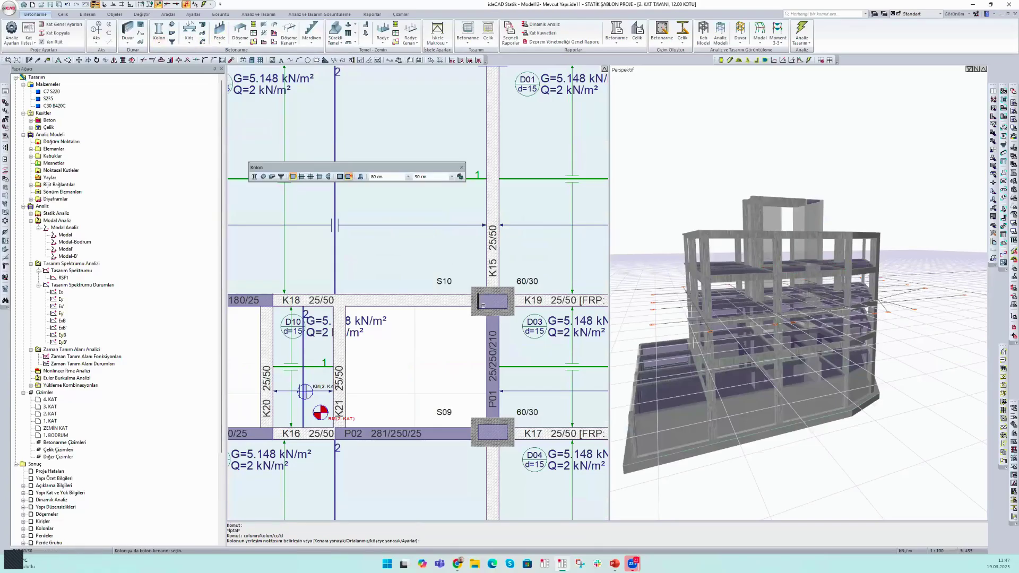
pyautogui.click(493, 308)
pyautogui.click(493, 427)
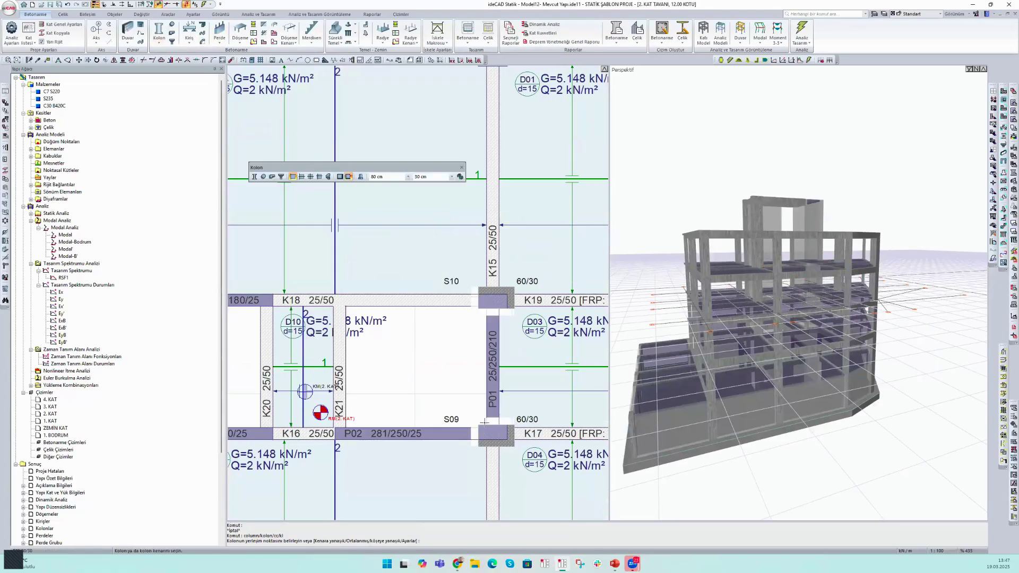
pyautogui.press('Escape')
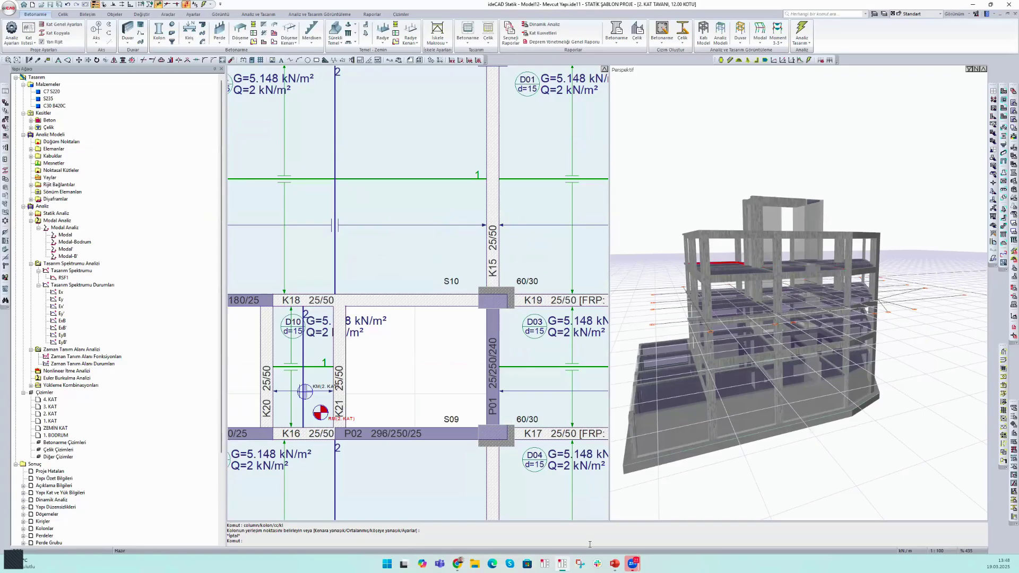
# On the 3. KAT TAVANI plan, remove the left and lower jacket edges of S10 and the left and upper jacket edges of S09.
pyautogui.click(595, 550)
pyautogui.click(624, 508)
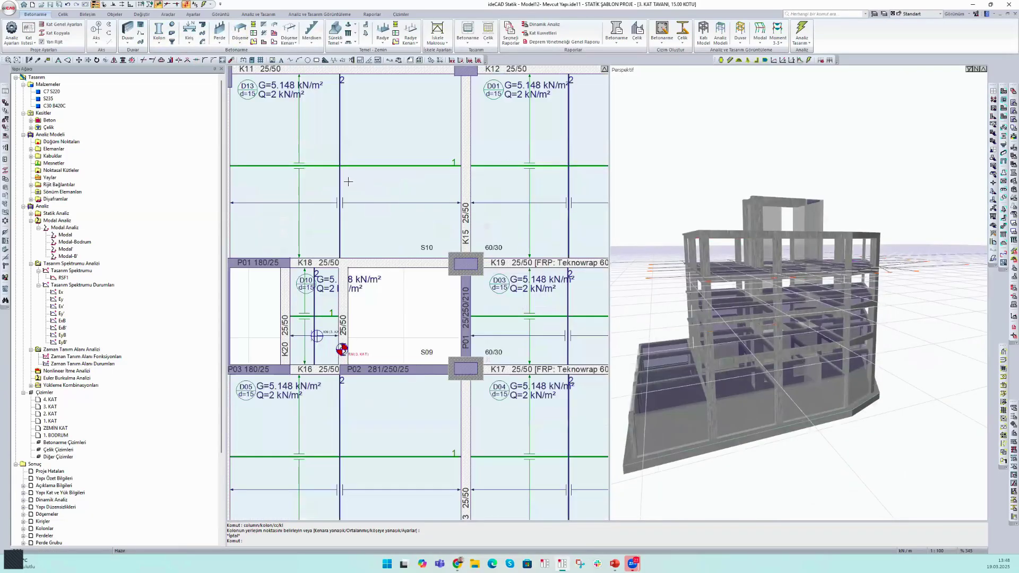
pyautogui.click(160, 31)
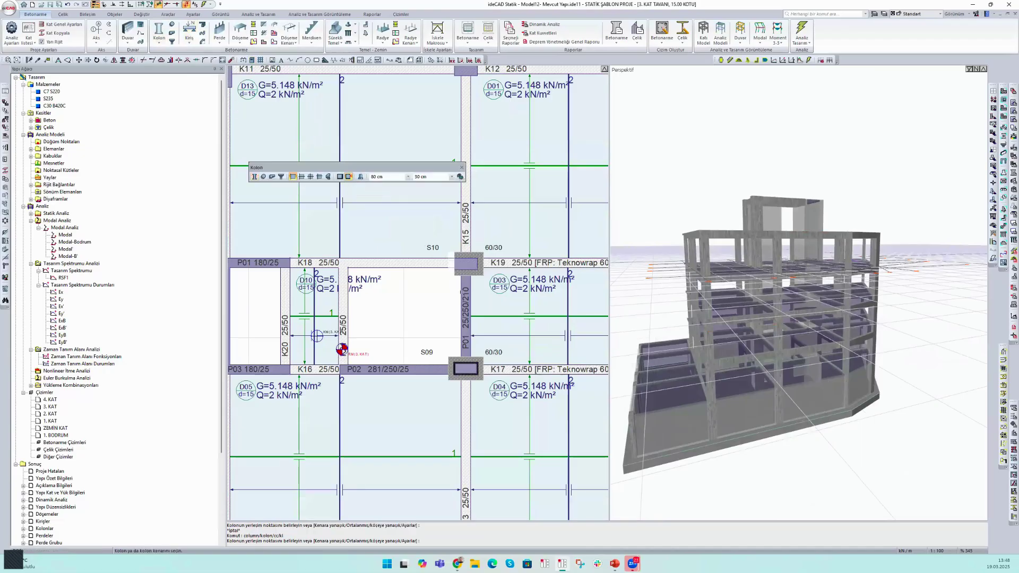
pyautogui.click(466, 364)
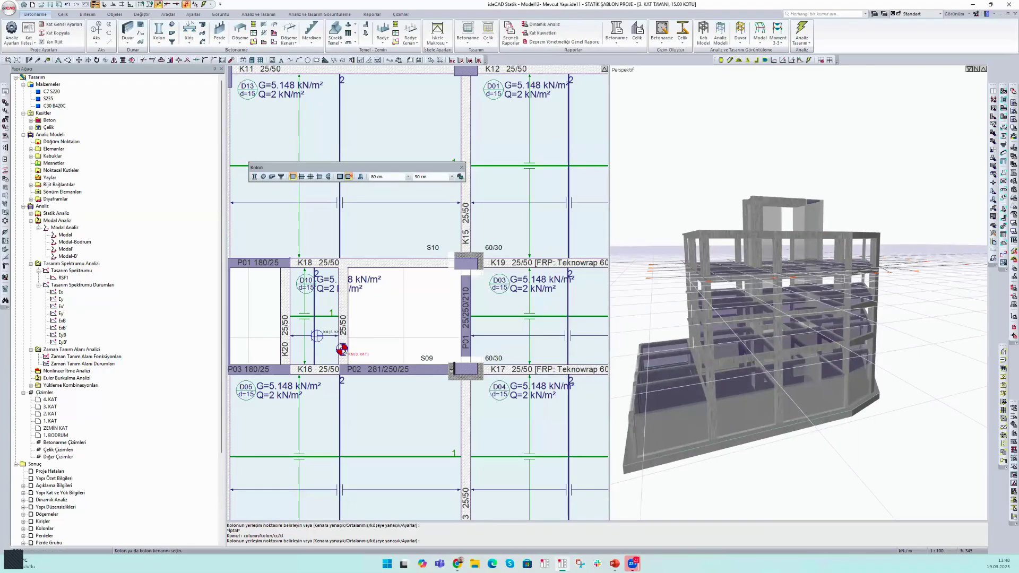
pyautogui.click(455, 369)
pyautogui.press('Escape')
pyautogui.press('Escape')
# On the 4. KAT TAVANI plan, remove the left and lower jacket edges of S10 and the left and upper jacket edges of S09.
pyautogui.rightClick(560, 550)
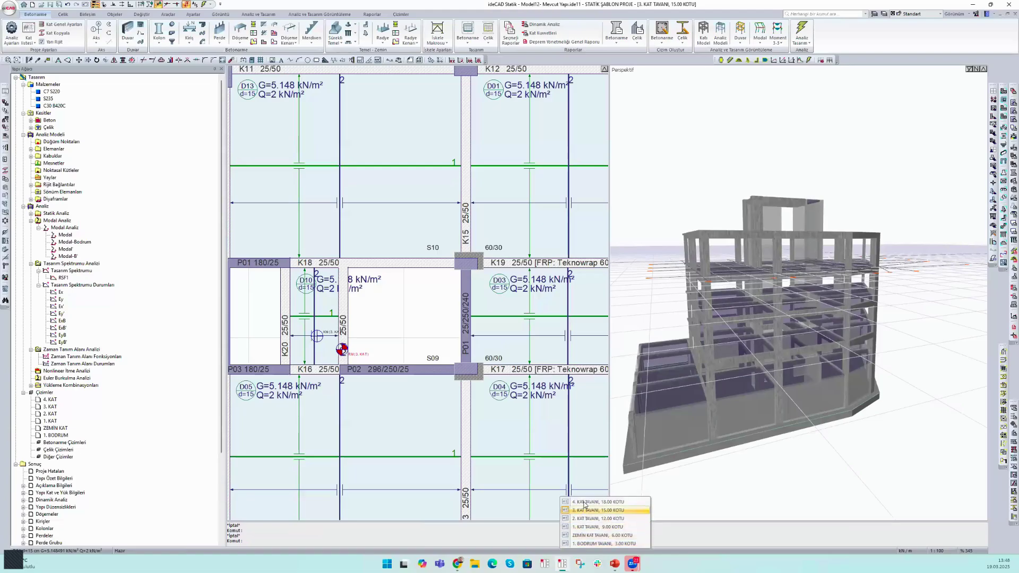
pyautogui.click(582, 501)
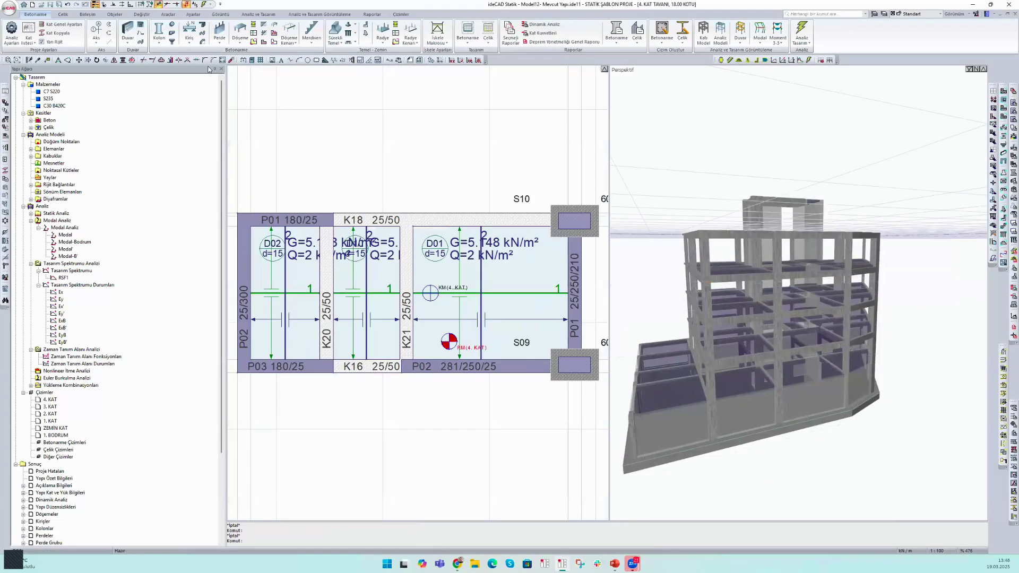
pyautogui.click(158, 34)
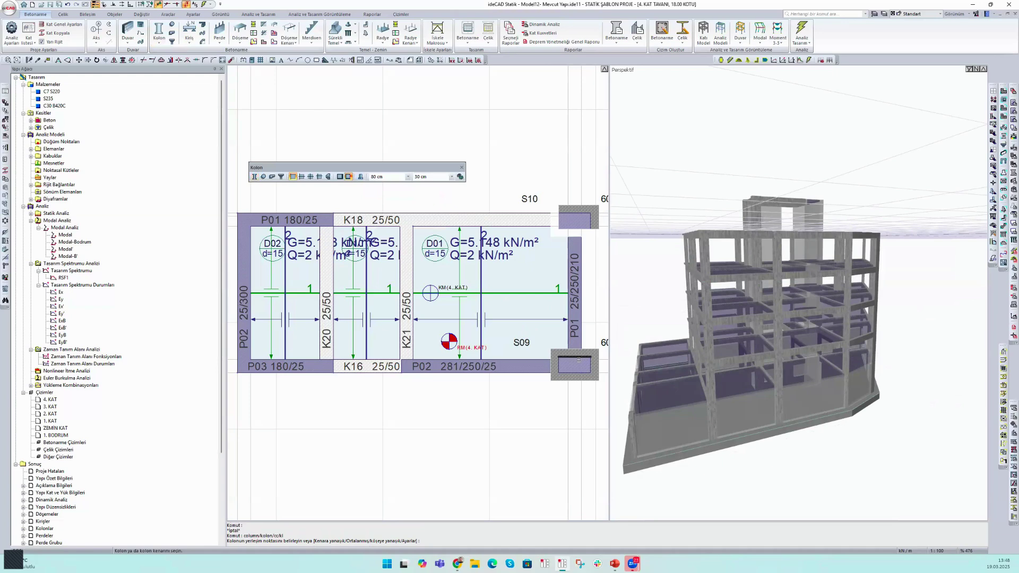
pyautogui.click(559, 367)
pyautogui.press('Escape')
pyautogui.press('Escape')
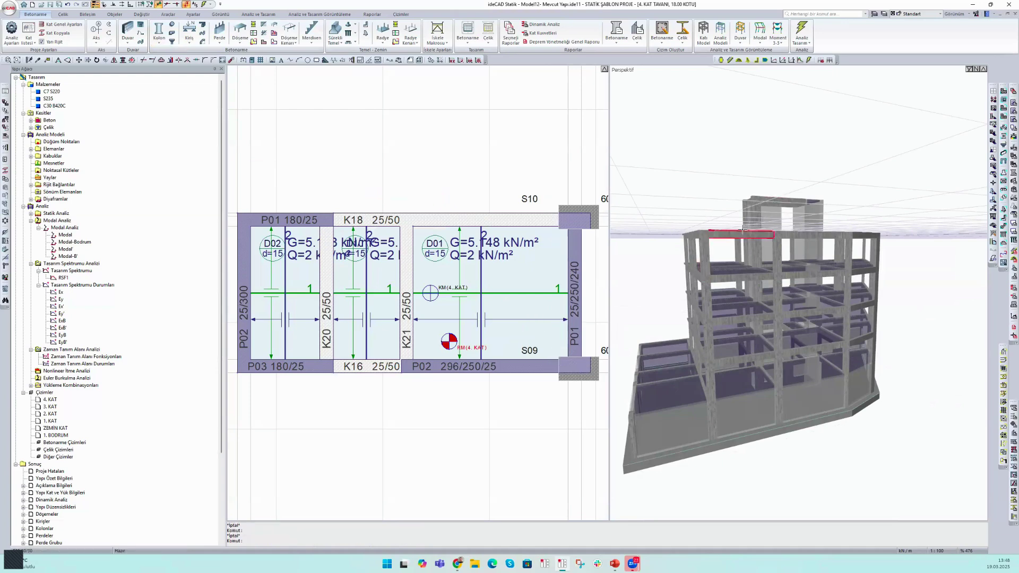
# Run the structural analysis of the building with the trimmed column jackets.
pyautogui.moveTo(826, 207)
pyautogui.keyDown('ctrl'); pyautogui.mouseDown(button='middle')
pyautogui.moveTo(757, 237)
pyautogui.moveTo(706, 231)
pyautogui.moveTo(759, 200)
pyautogui.moveTo(799, 215)
pyautogui.mouseUp(button='middle'); pyautogui.keyUp('ctrl')
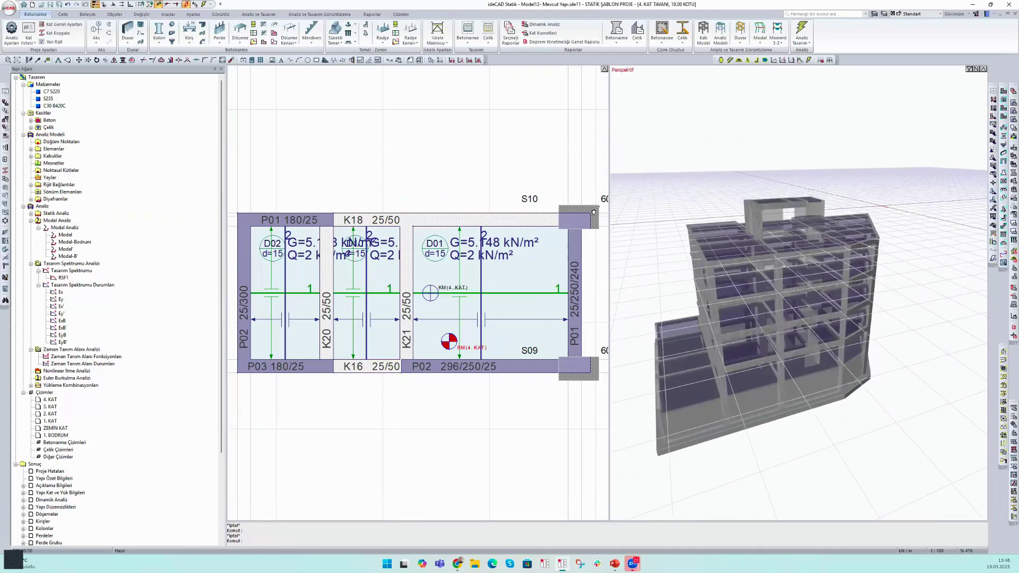
pyautogui.moveTo(597, 213); pyautogui.dragTo(484, 229, button='middle')
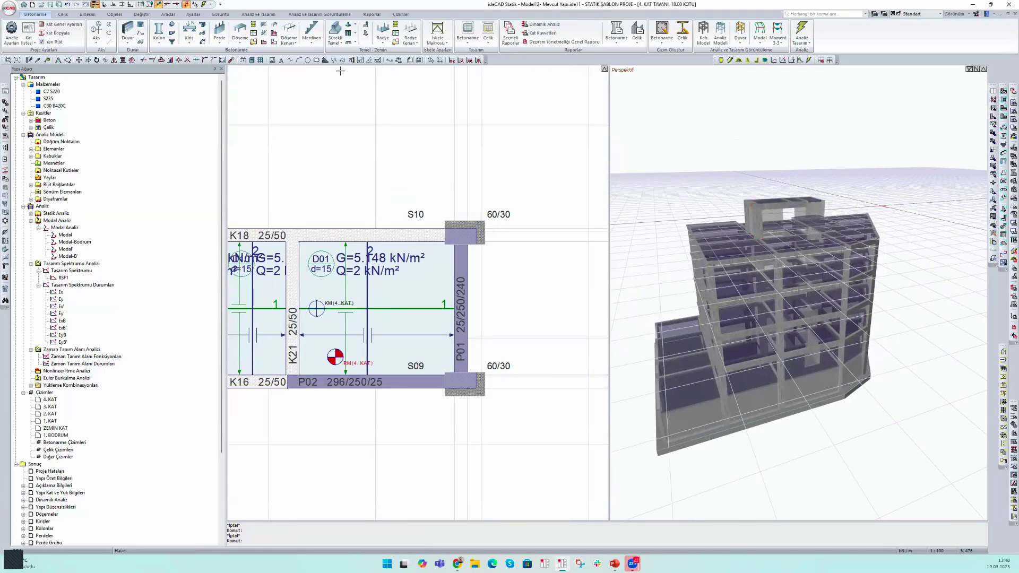
pyautogui.click(260, 14)
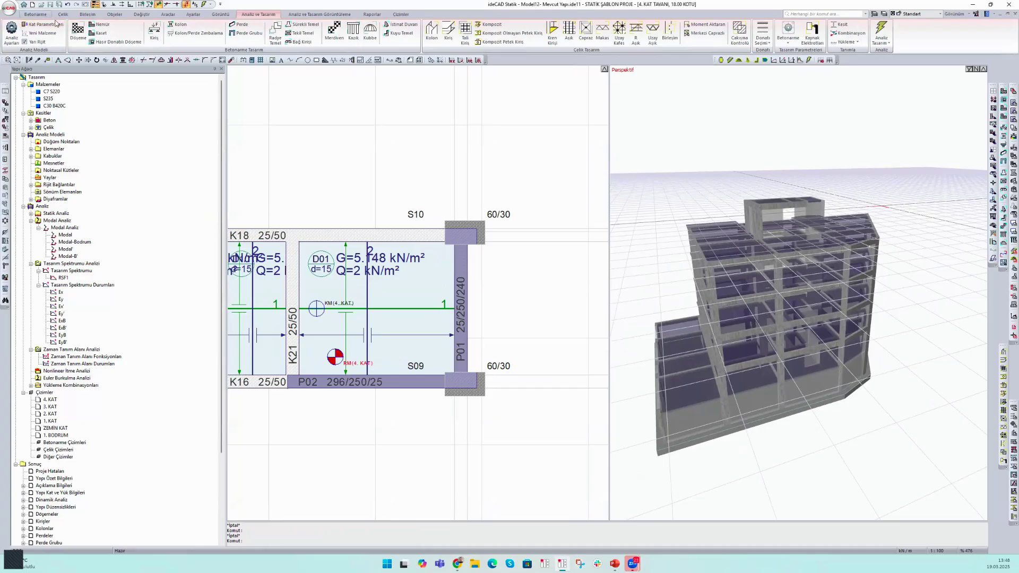
pyautogui.click(35, 14)
pyautogui.scroll(-1, 461, 164)
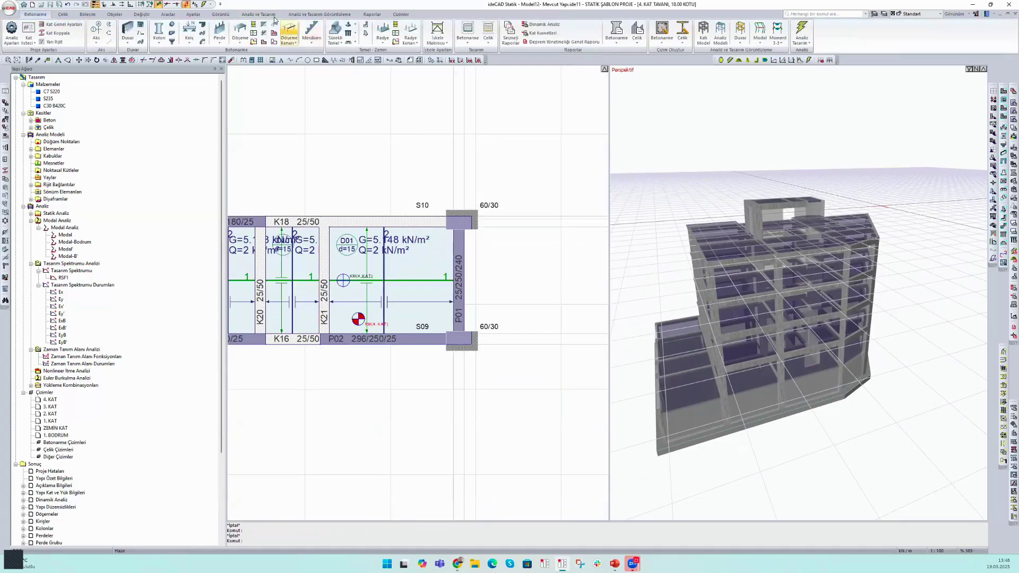
pyautogui.click(259, 14)
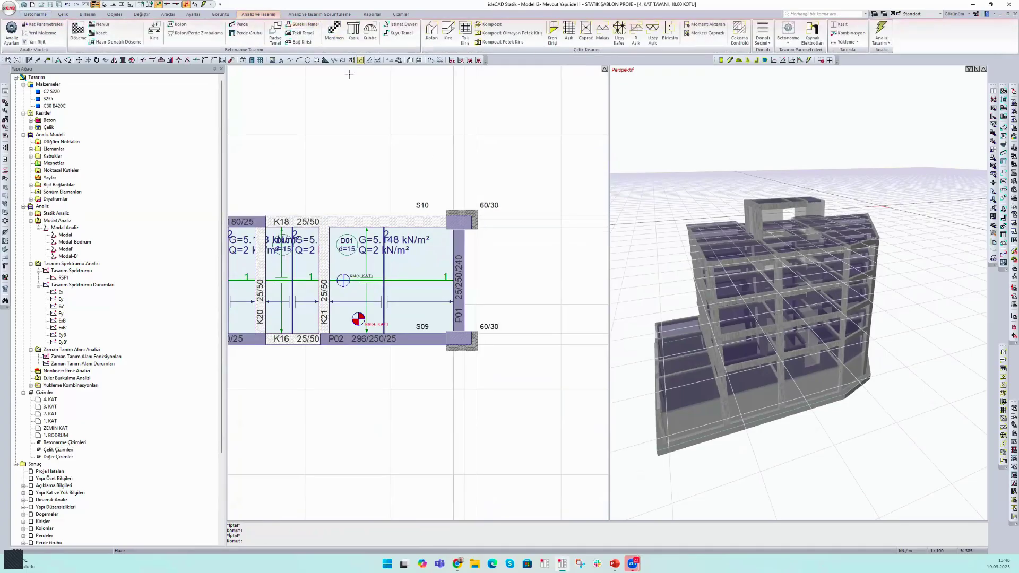
pyautogui.click(884, 30)
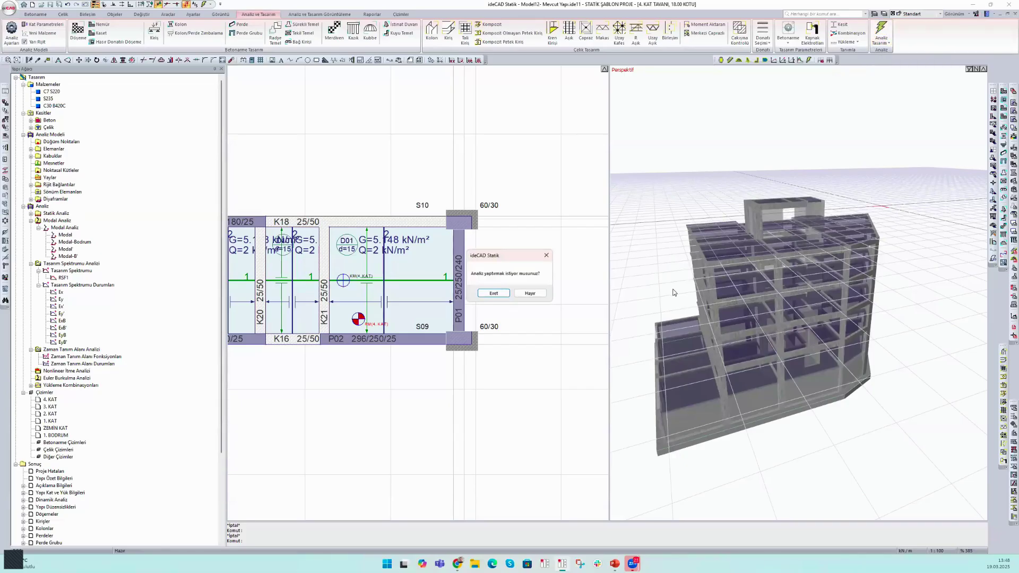
pyautogui.click(493, 294)
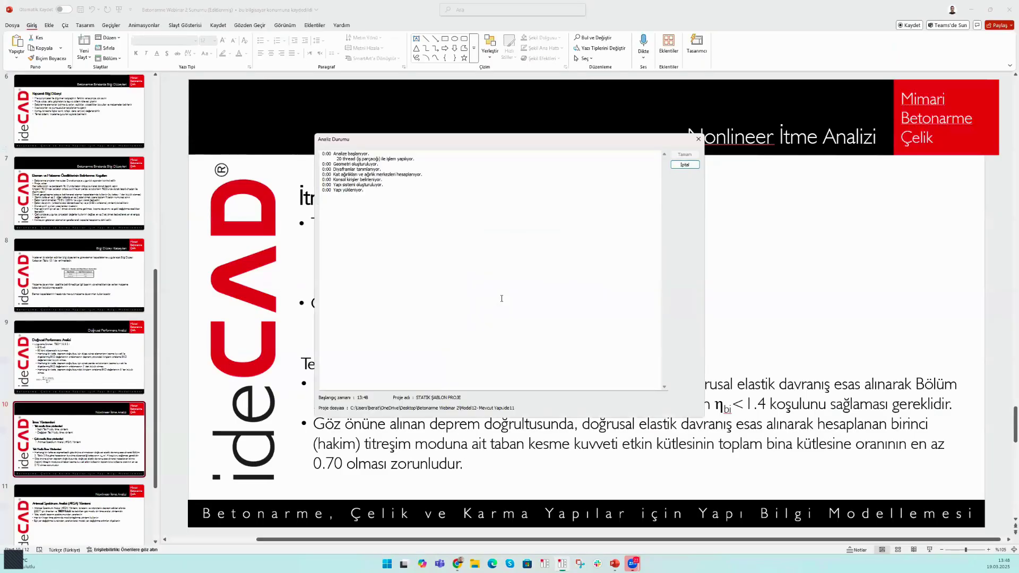
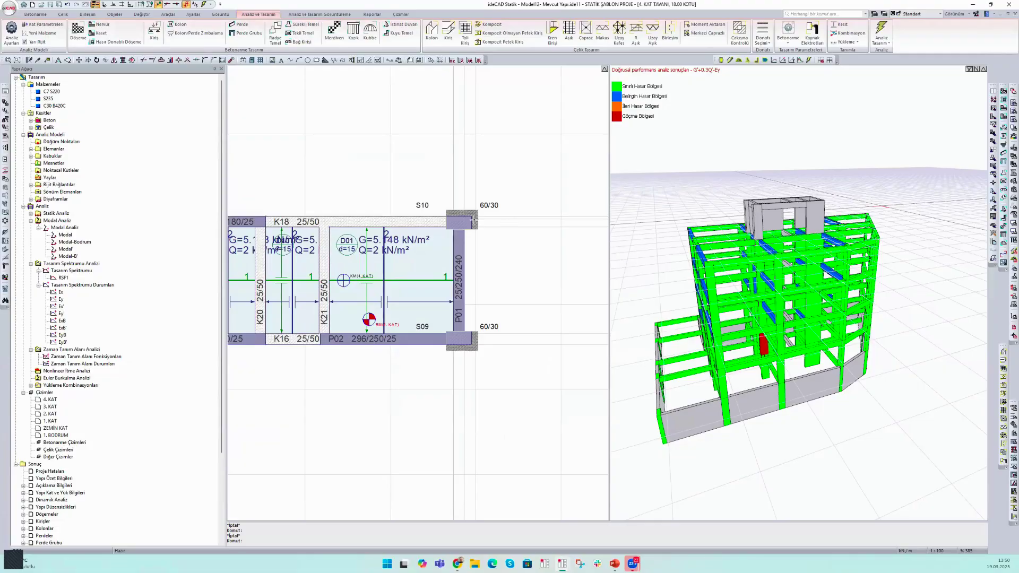
# Review the reinforced concrete design of 4. KAT column S10 with its jacket shown (Mantoları Göster).
pyautogui.scroll(4, 475, 220)
pyautogui.click(465, 217)
pyautogui.rightClick(465, 217)
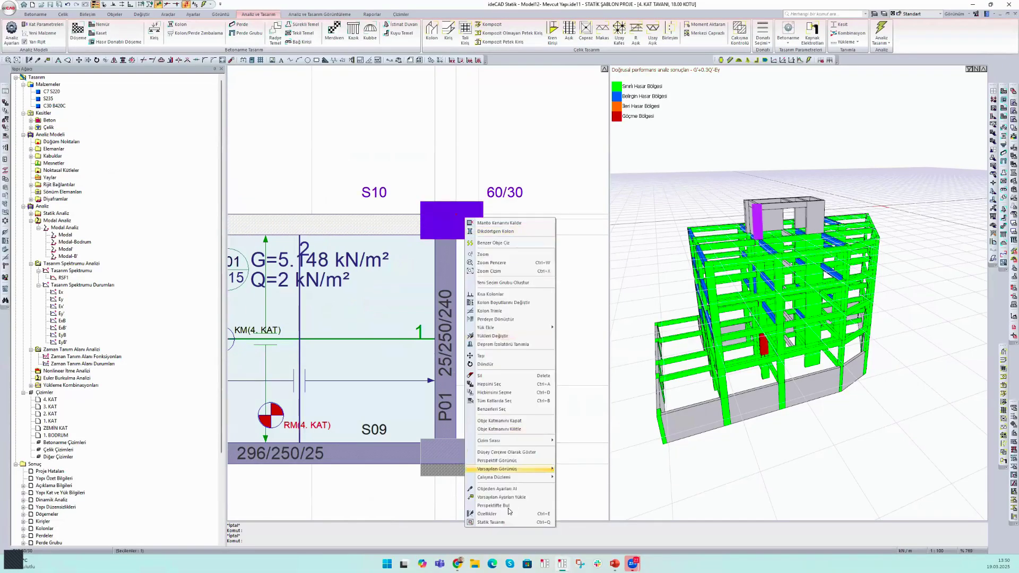
pyautogui.click(510, 523)
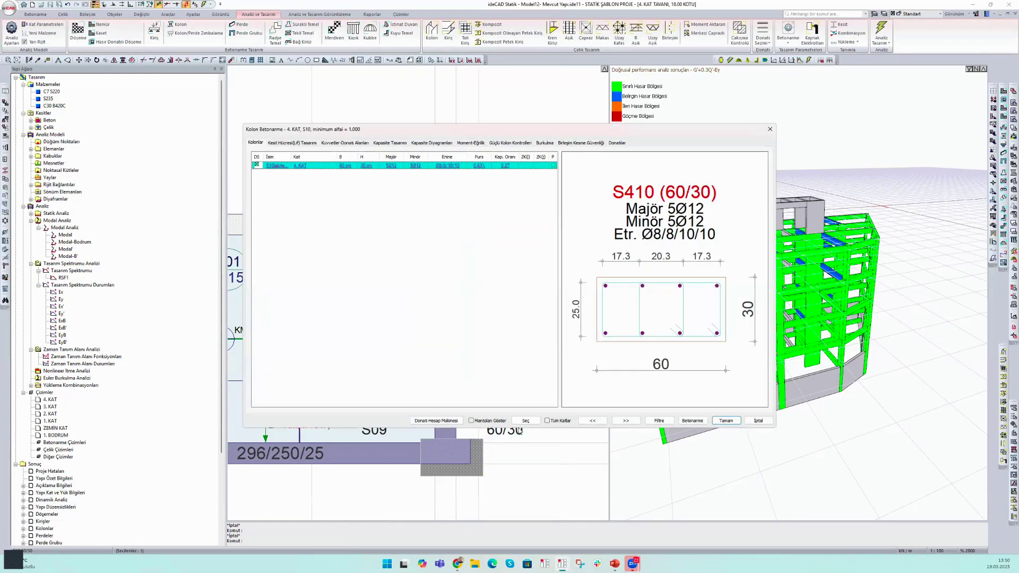
pyautogui.click(503, 423)
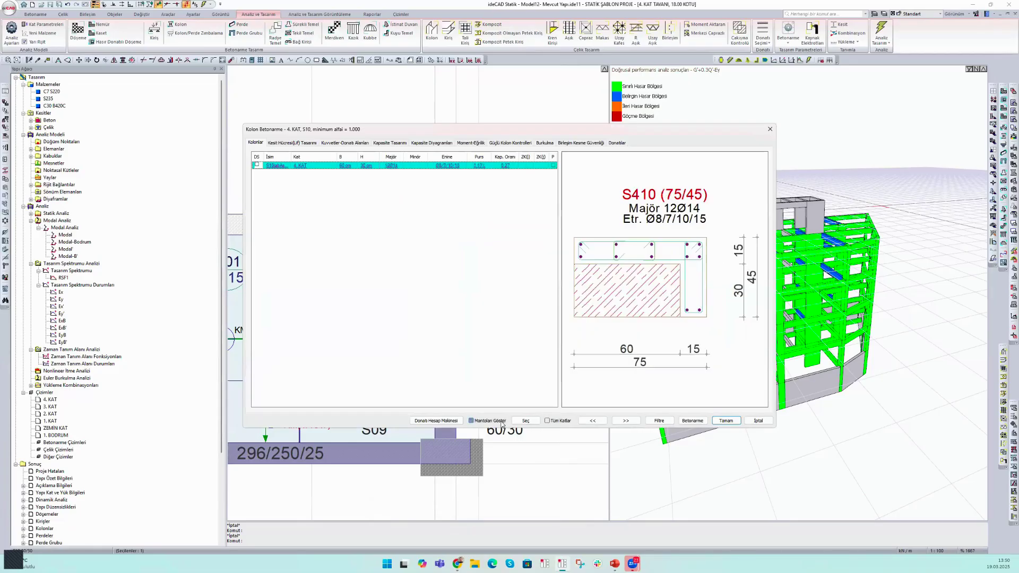
pyautogui.click(733, 421)
# Run the linear performance analysis (Doğrusal Performans Analizi) with the existing strengthening settings and create its report for the whole project.
pyautogui.click(882, 38)
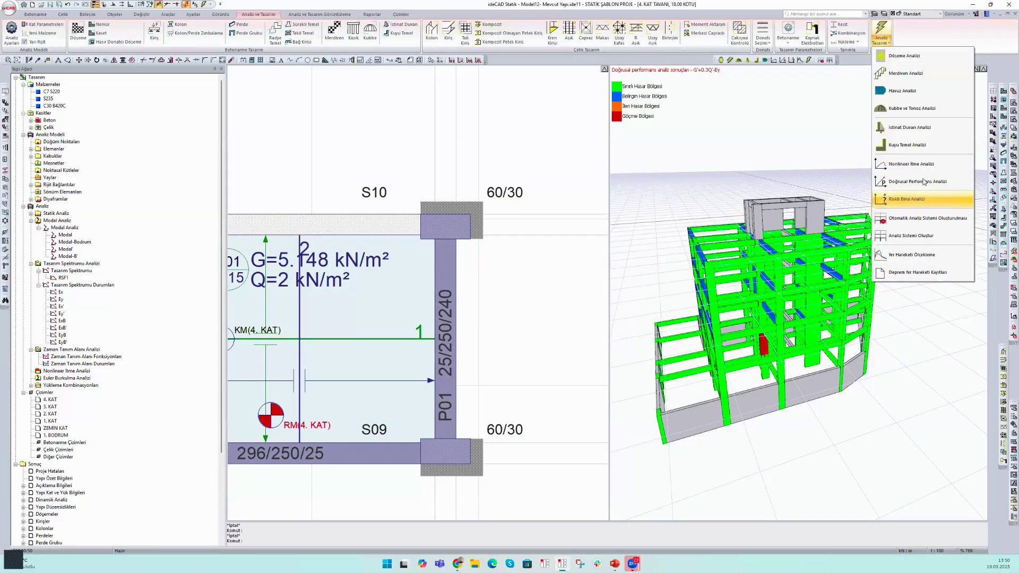
pyautogui.click(956, 188)
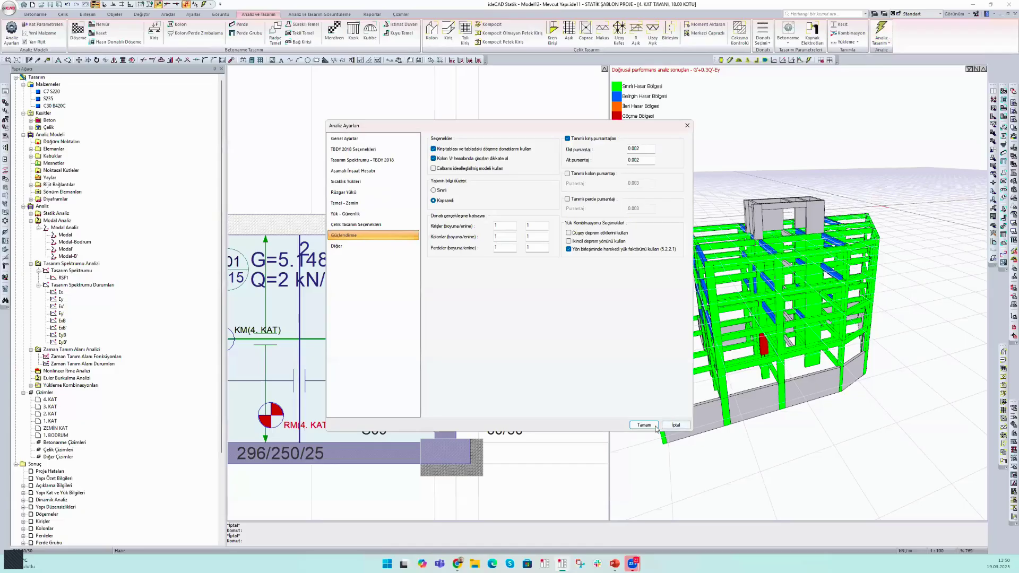
pyautogui.click(644, 425)
pyautogui.click(518, 294)
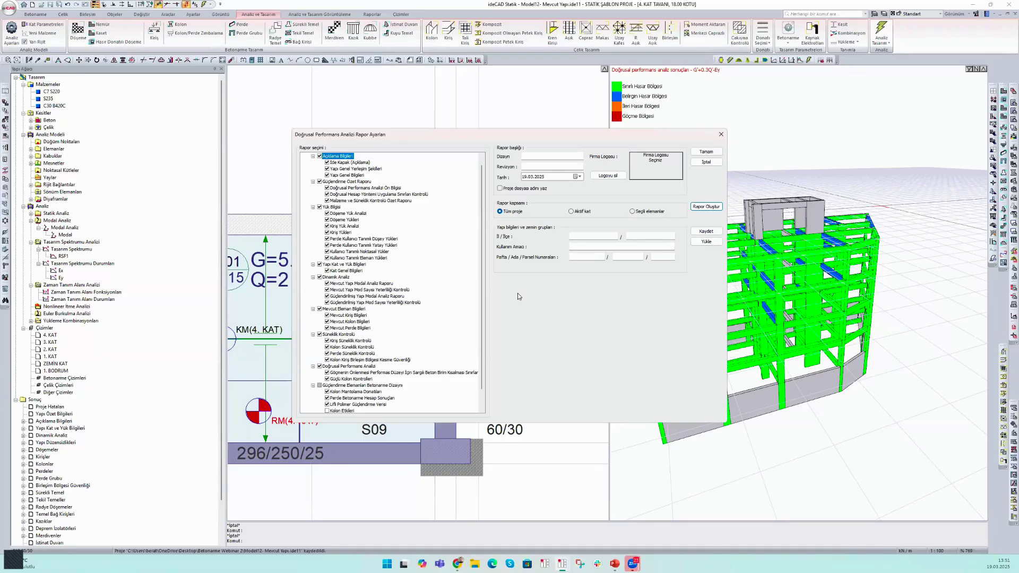
pyautogui.click(699, 208)
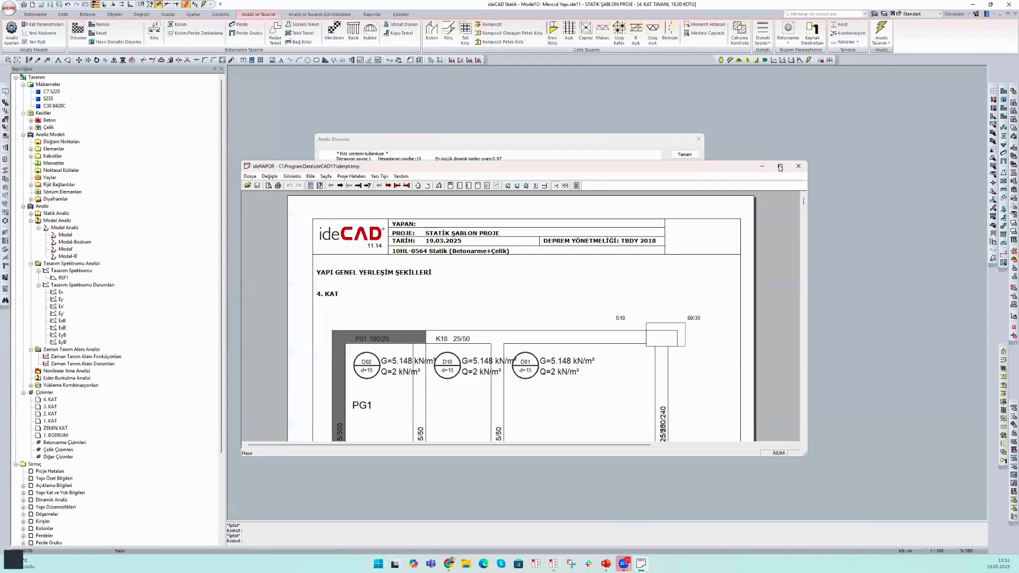
# Find the building performance evaluation through the report's table of contents and examine its damage percentages and performance-level criteria.
pyautogui.scroll(-3, 597, 267)
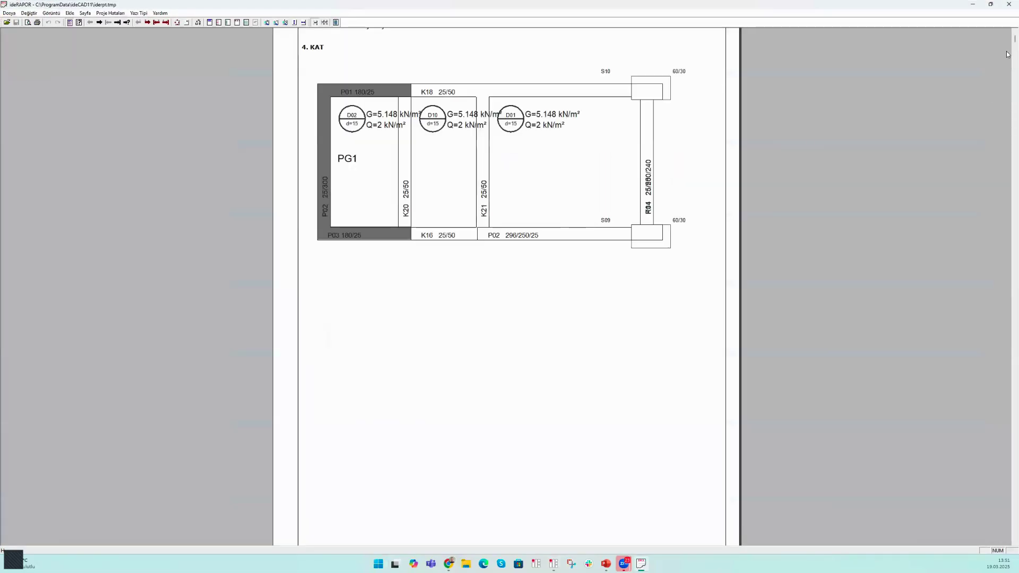
pyautogui.scroll(3, 1008, 54)
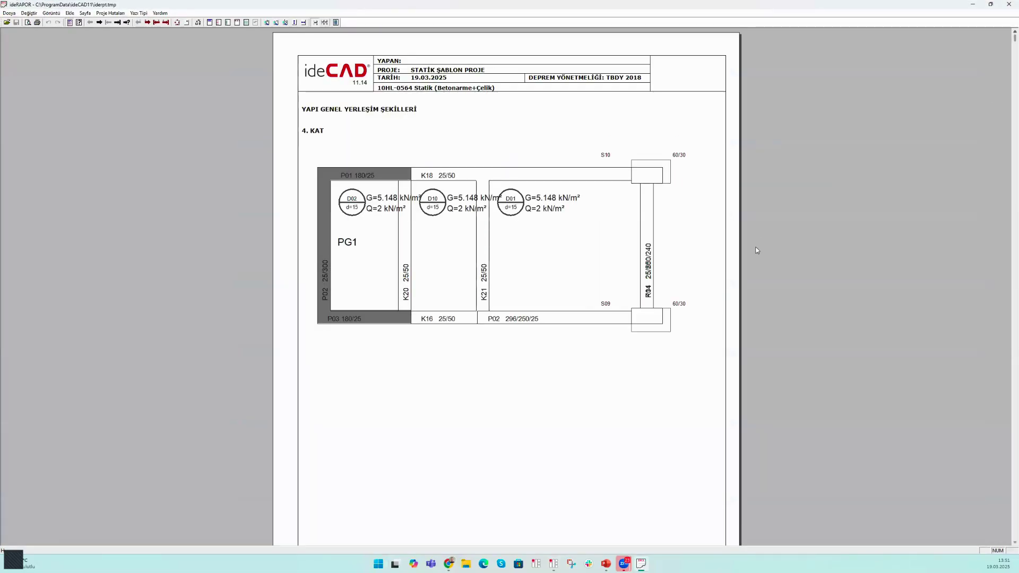
pyautogui.scroll(-6, 770, 235)
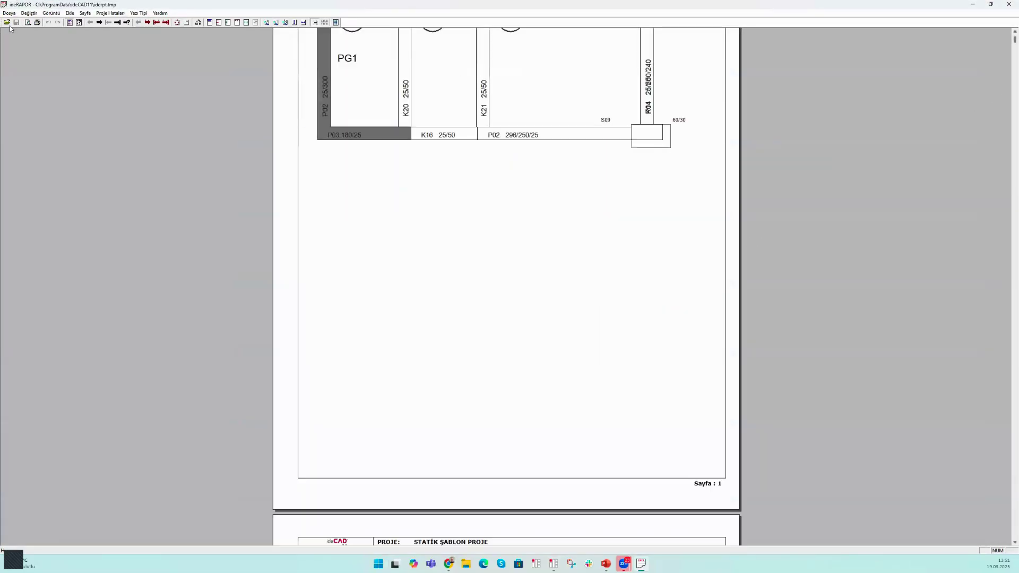
pyautogui.click(78, 22)
pyautogui.scroll(-6, 515, 345)
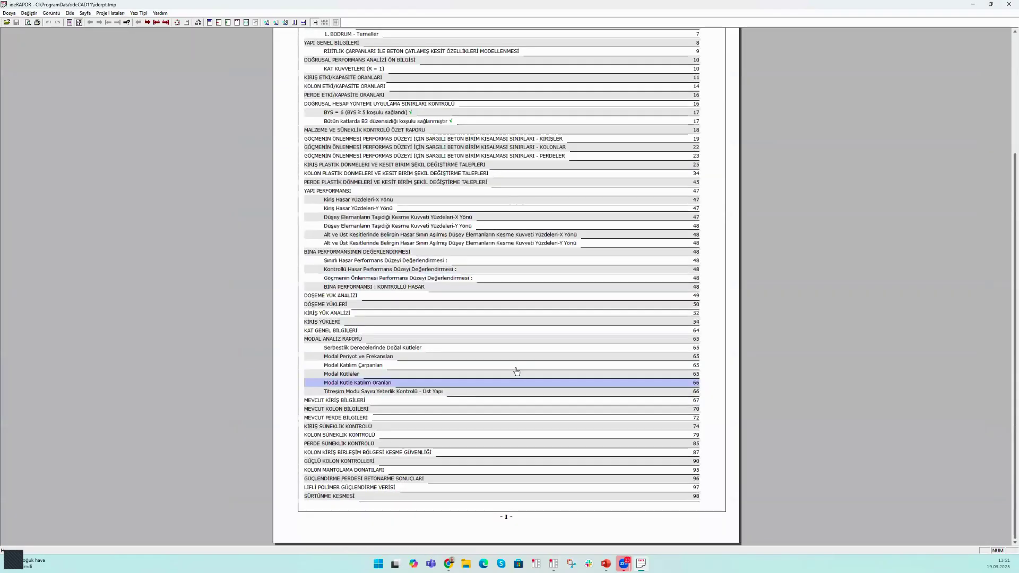
pyautogui.scroll(5, 427, 475)
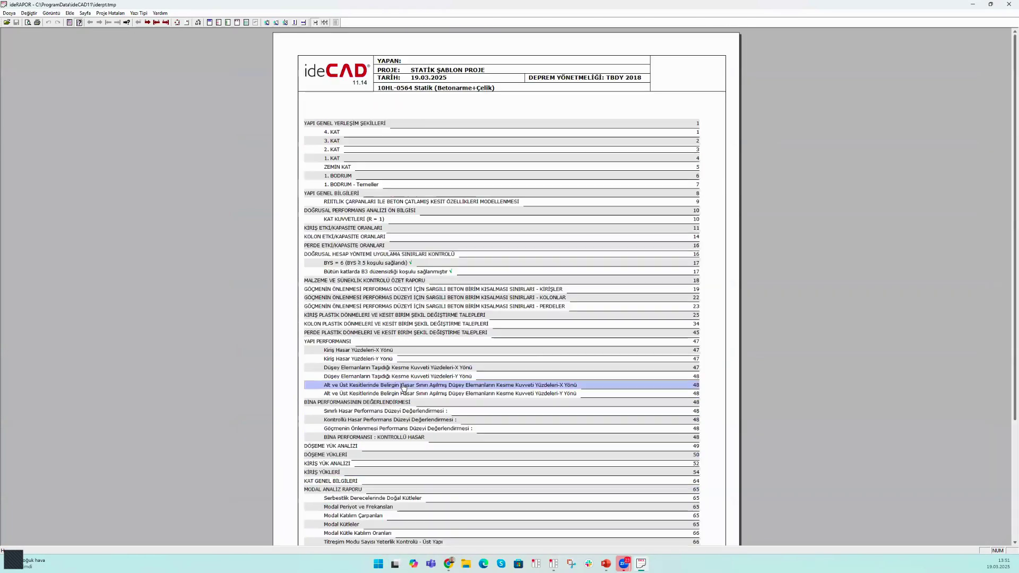
pyautogui.click(418, 438)
pyautogui.scroll(-3, 443, 414)
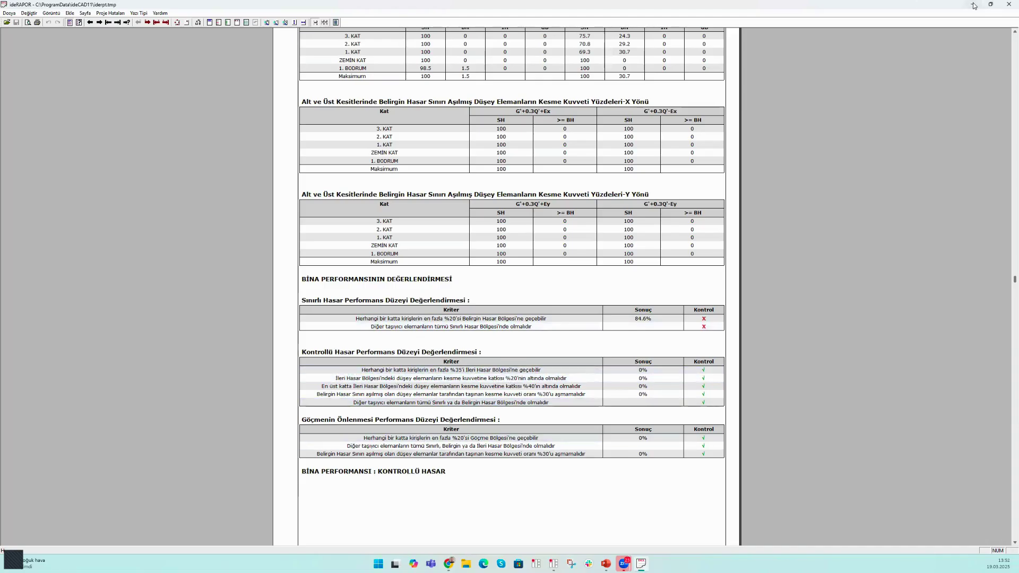
pyautogui.scroll(3, 1008, 283)
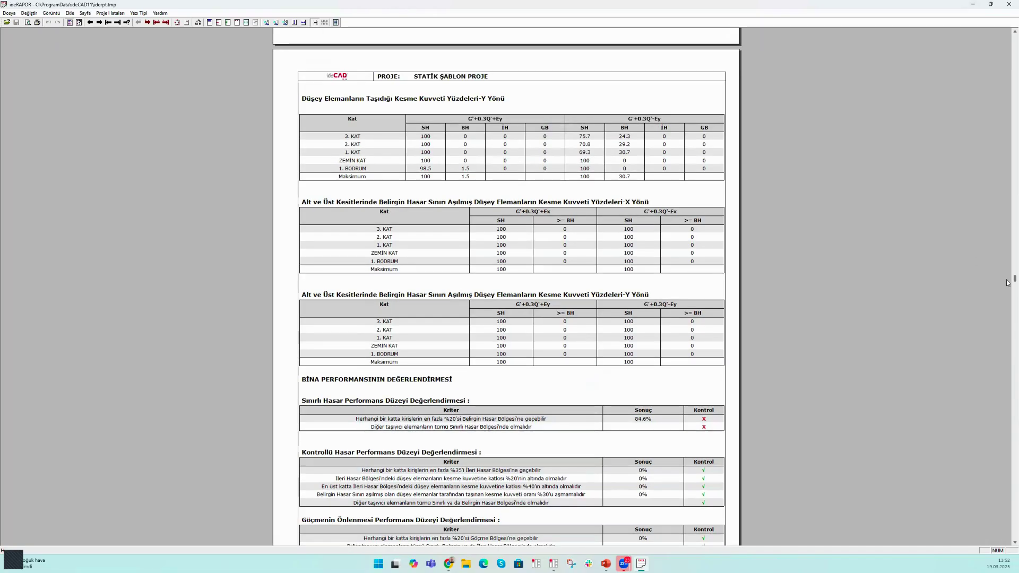
pyautogui.scroll(15, 1008, 283)
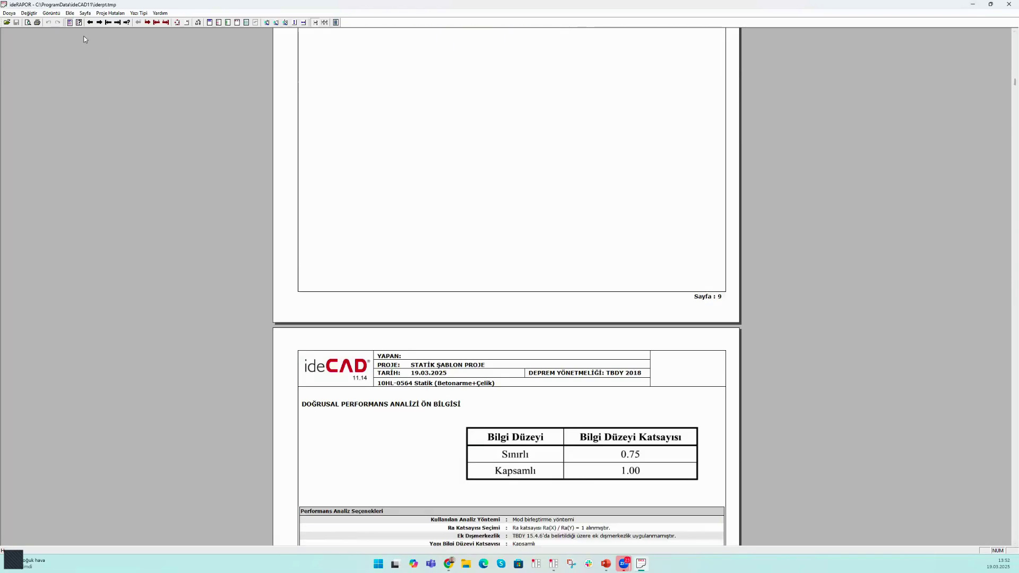
# Go to MEVCUT KİRİŞ BİLGİLERİ through the report's table of contents and examine the existing beams' materials and reinforcement.
pyautogui.click(82, 24)
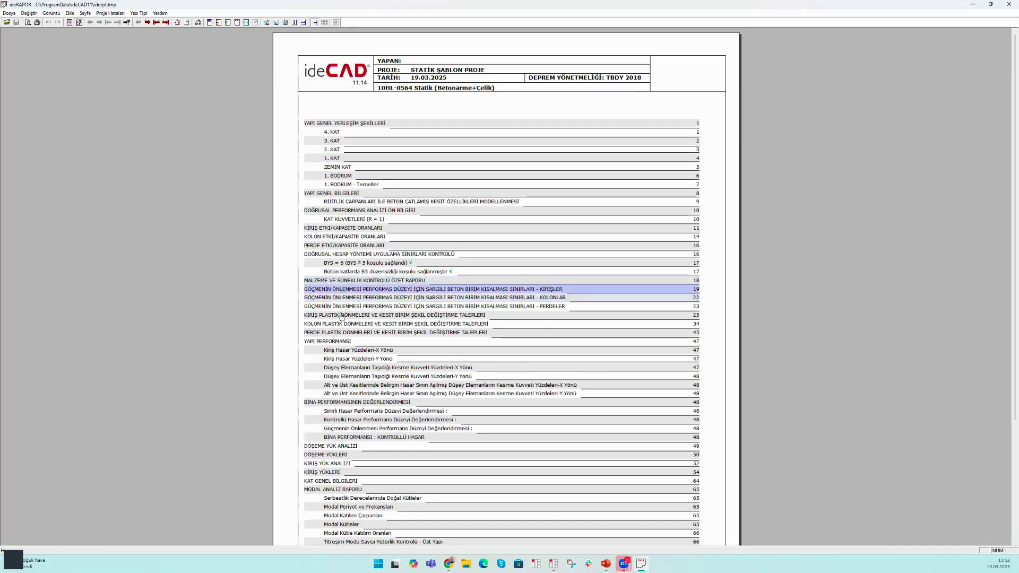
pyautogui.scroll(-5, 341, 318)
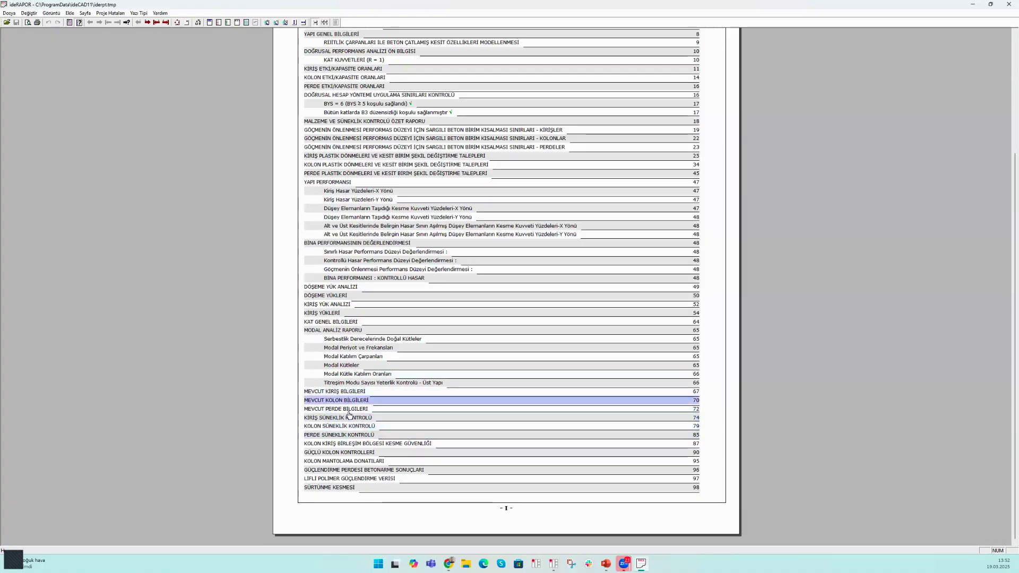
pyautogui.click(349, 392)
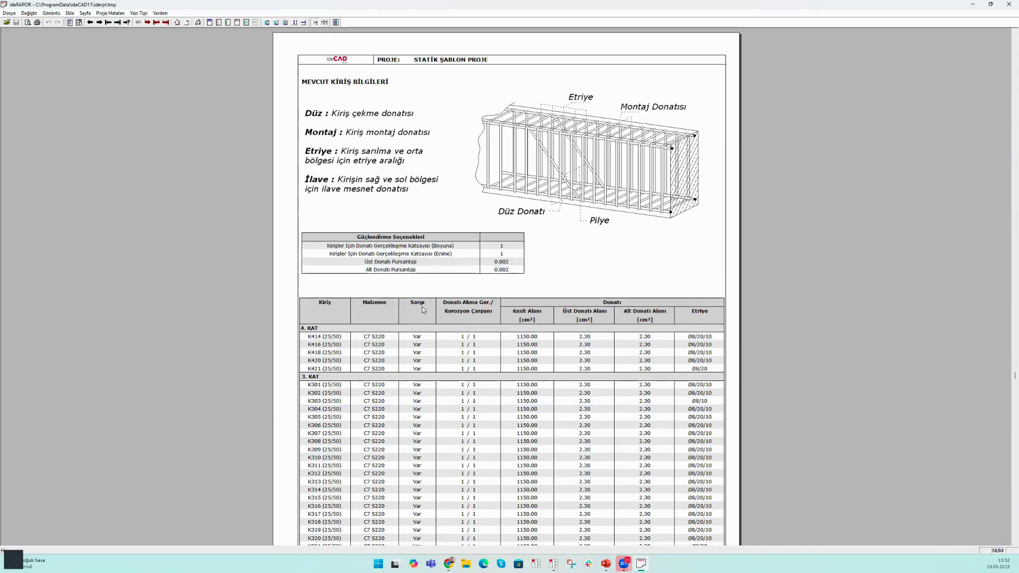
pyautogui.scroll(-5, 422, 321)
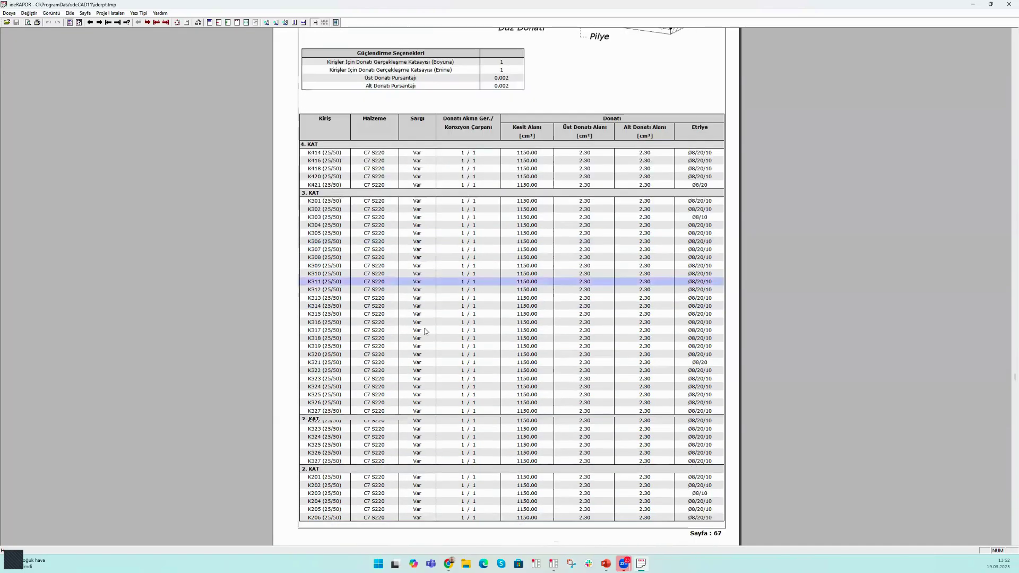
pyautogui.scroll(-2, 423, 328)
pyautogui.scroll(3, 423, 328)
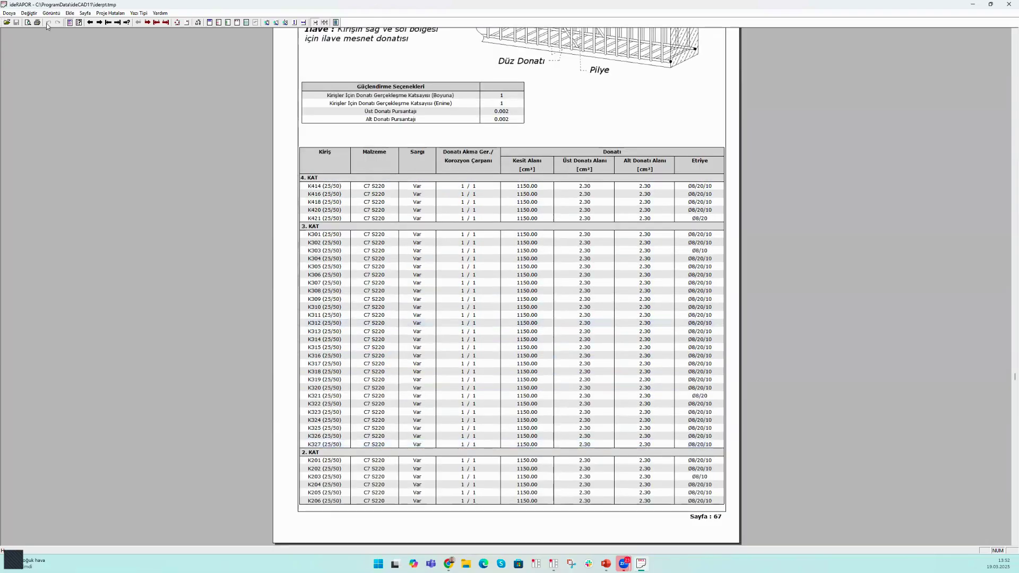
# Go to MEVCUT KOLON BİLGİLERİ through the report's table of contents and examine the existing columns' materials and reinforcement.
pyautogui.click(79, 22)
pyautogui.scroll(-3, 365, 435)
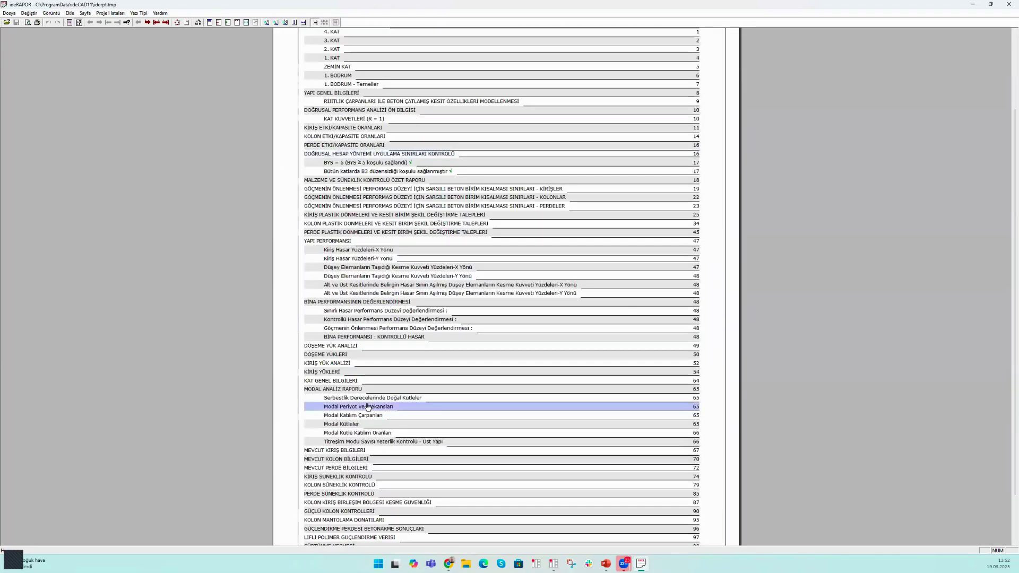
pyautogui.scroll(-2, 368, 436)
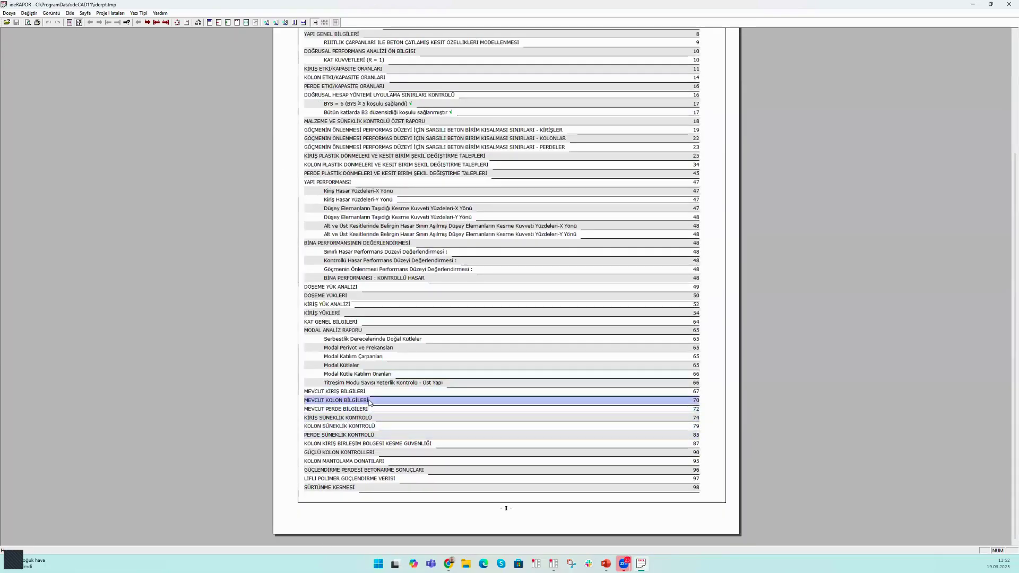
pyautogui.click(434, 411)
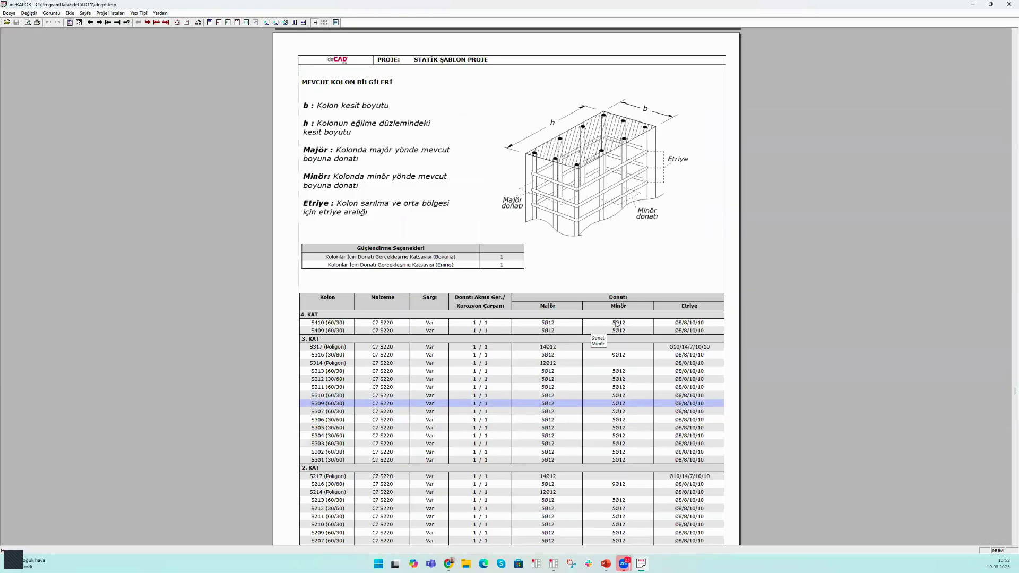
pyautogui.scroll(-1, 622, 326)
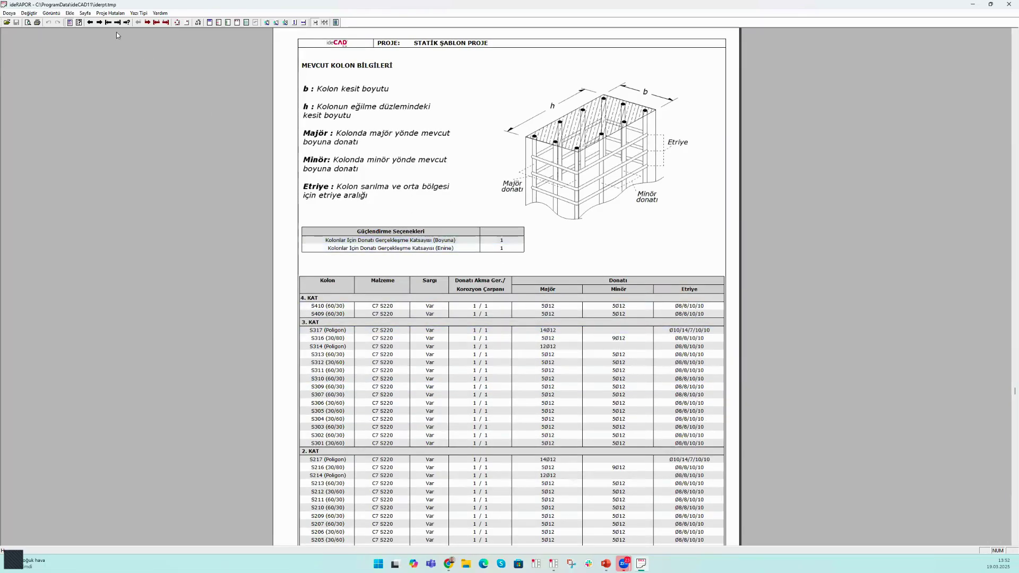
# Go to YAPI PERFORMANSI through the report's table of contents and examine the beam and vertical-element damage percentages in both directions.
pyautogui.click(79, 21)
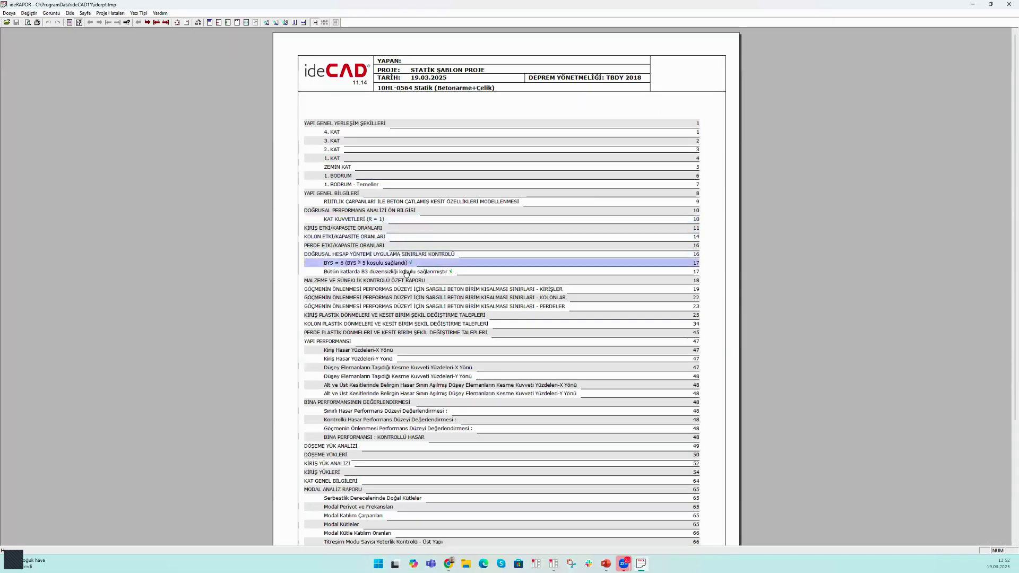
pyautogui.click(375, 371)
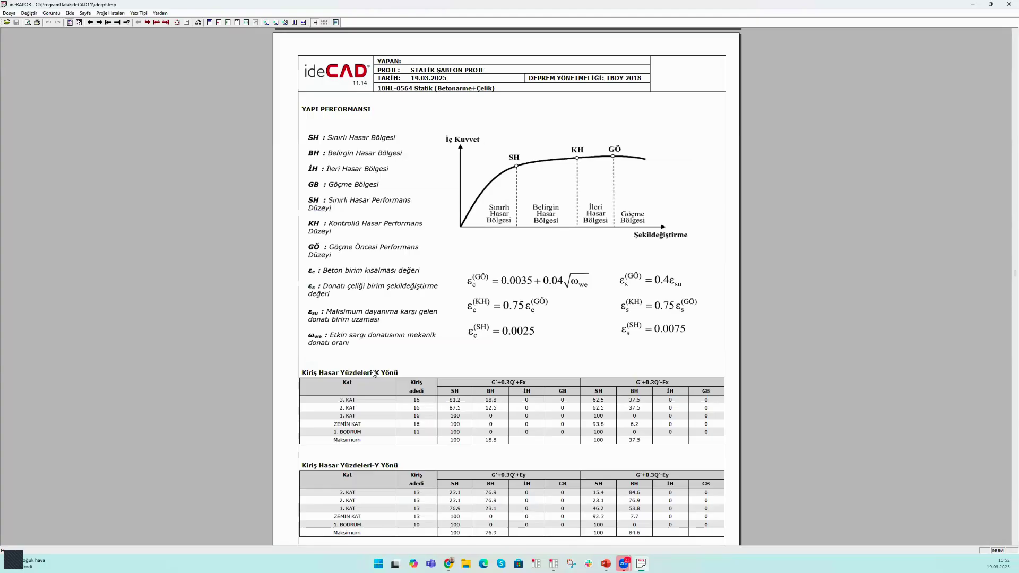
pyautogui.scroll(-1, 399, 392)
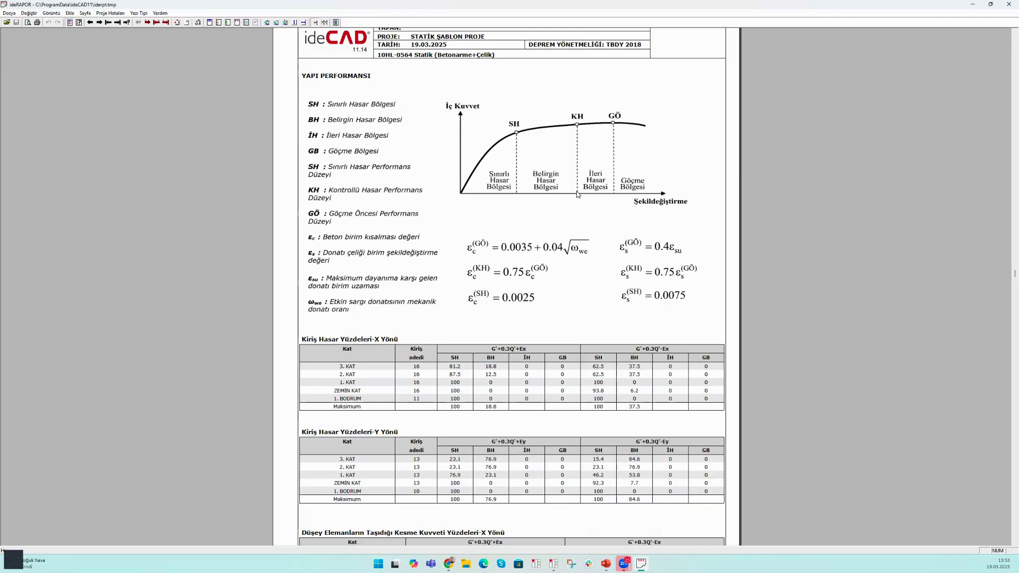
pyautogui.scroll(-5, 597, 199)
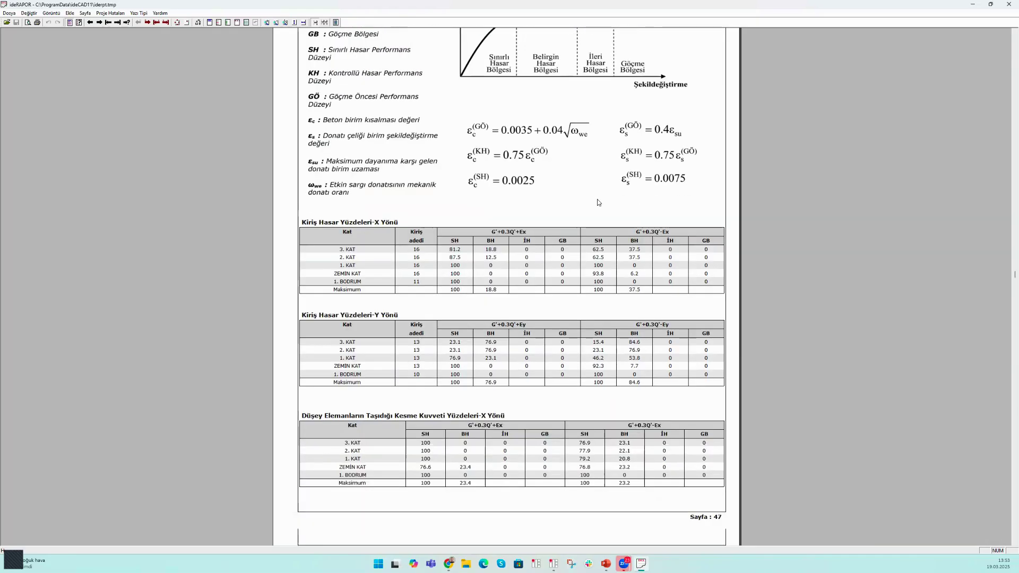
pyautogui.scroll(-3, 597, 203)
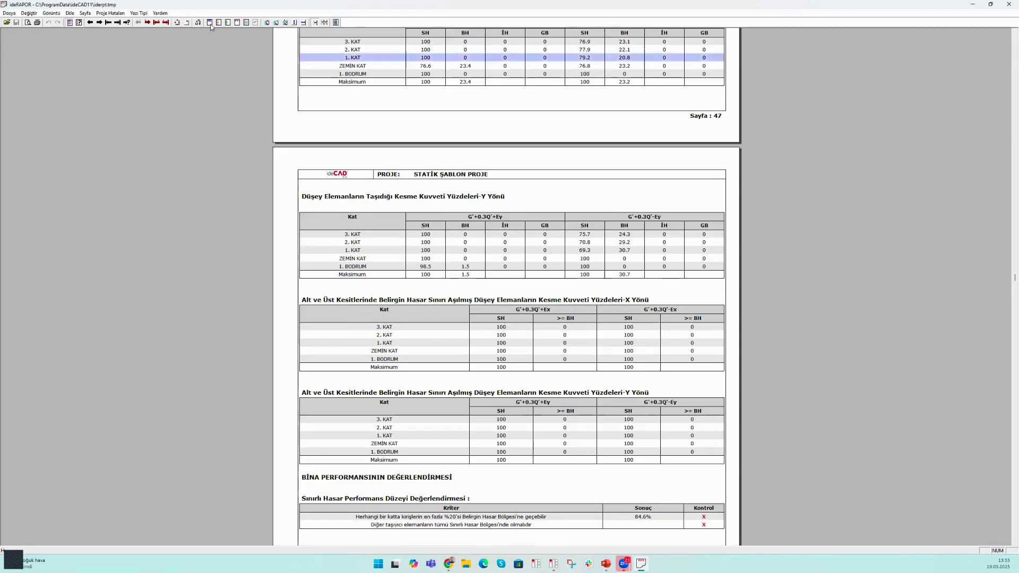
# Examine LİFLİ POLİMER GÜÇLENDİRME VERİSİ for the FRP-wrapped beams through the report's table of contents, and close the report and analysis status window.
pyautogui.click(77, 24)
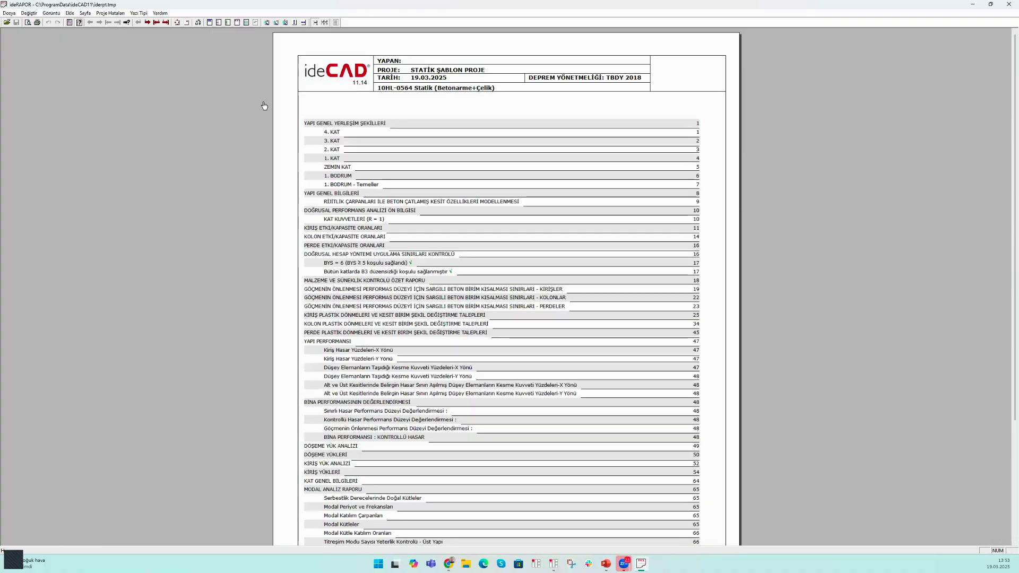
pyautogui.scroll(-3, 372, 290)
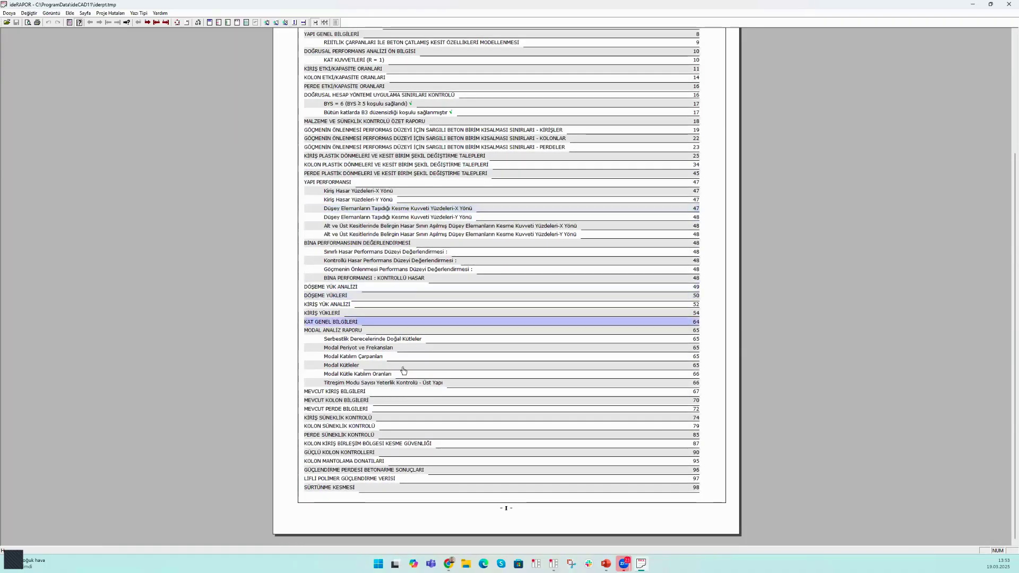
pyautogui.click(326, 481)
pyautogui.scroll(-1, 366, 414)
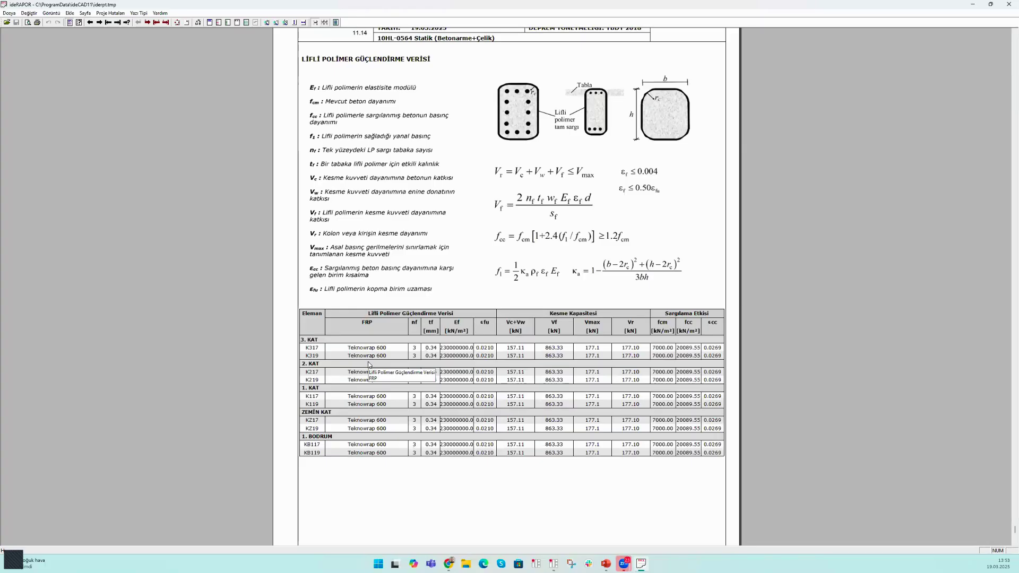
pyautogui.click(1005, 6)
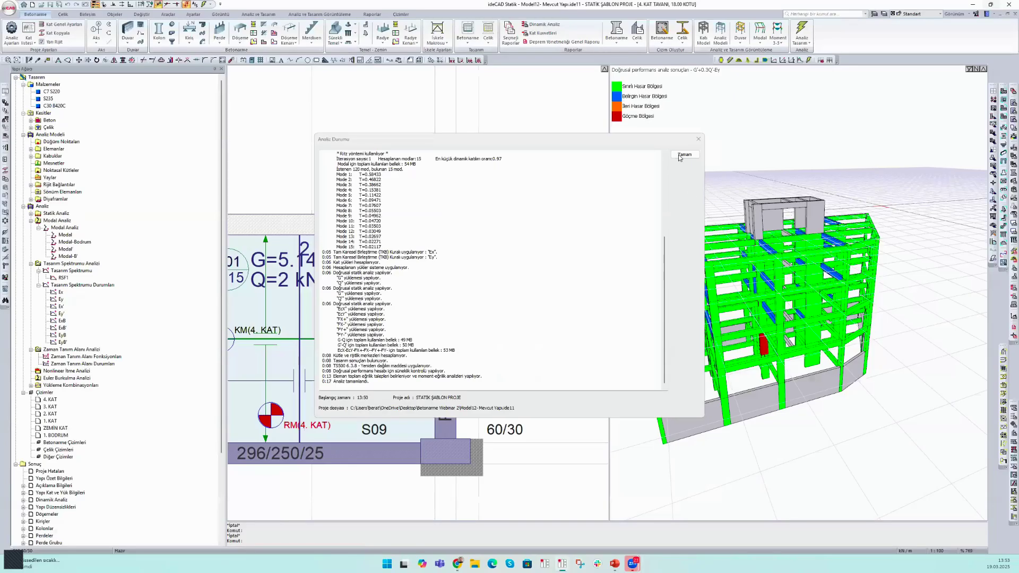
pyautogui.click(679, 155)
# Open the 3D view's analysis display options and inspect the linear performance results for G'+0.3Q'+Ex and G'+0.3Q'-Ey on the model.
pyautogui.rightClick(740, 439)
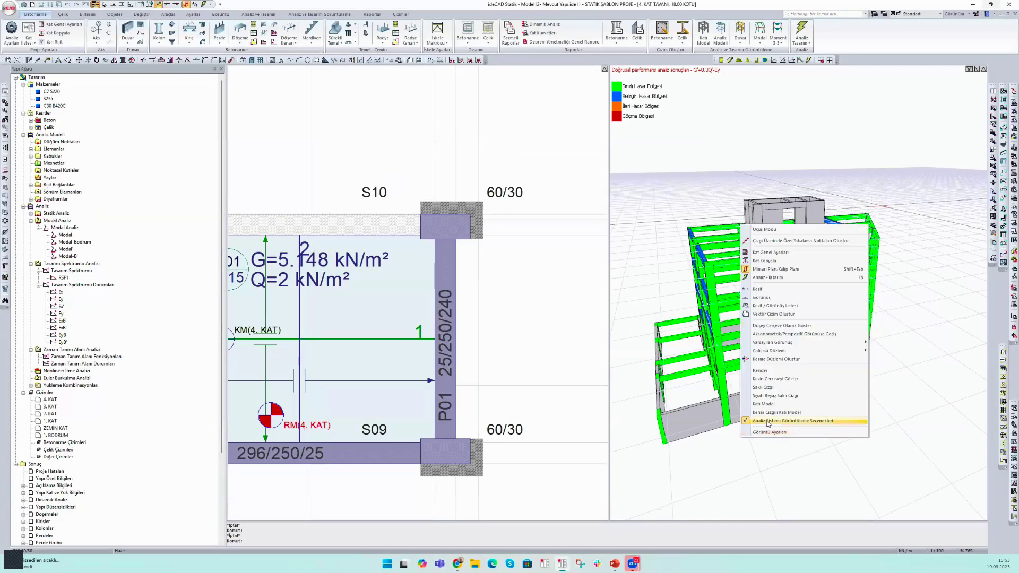
pyautogui.click(768, 421)
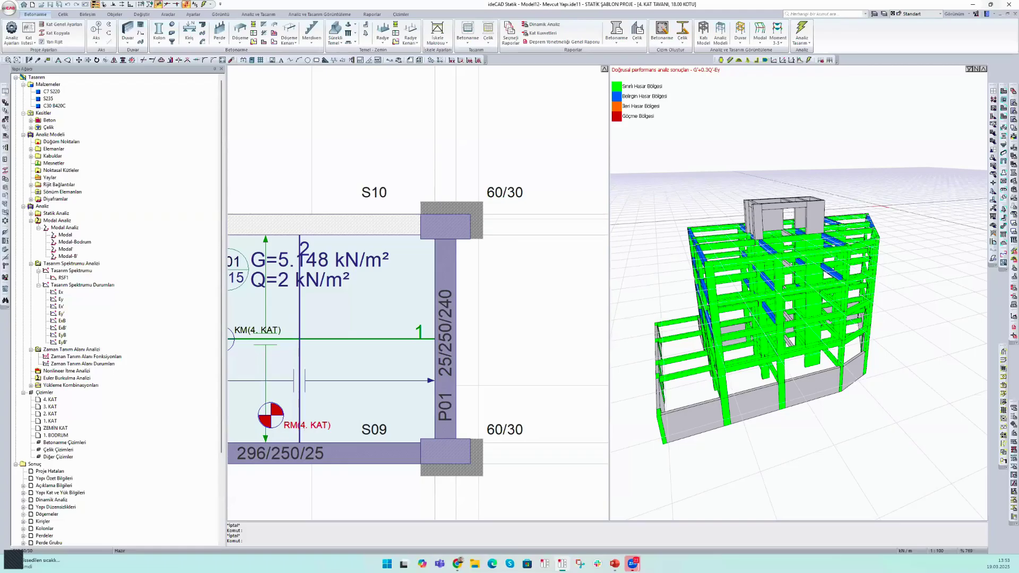
pyautogui.scroll(5, 938, 311)
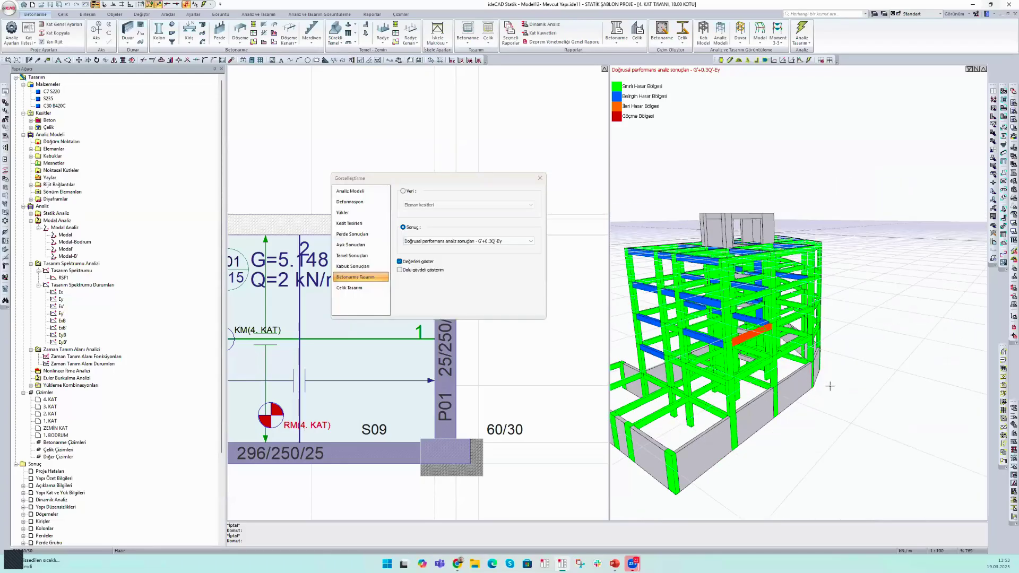
pyautogui.moveTo(938, 311); pyautogui.dragTo(620, 368, button='middle')
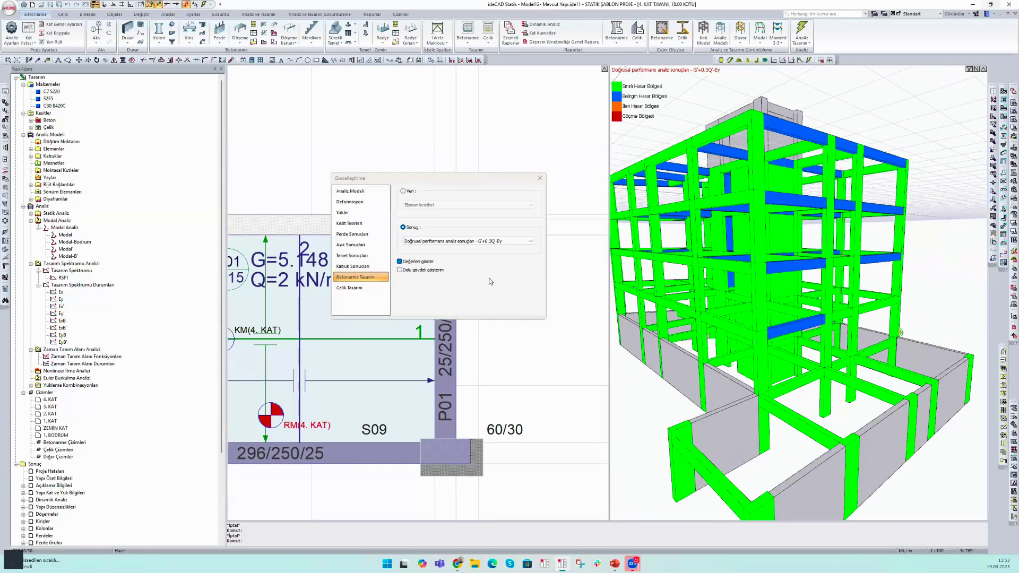
pyautogui.click(471, 241)
pyautogui.click(452, 361)
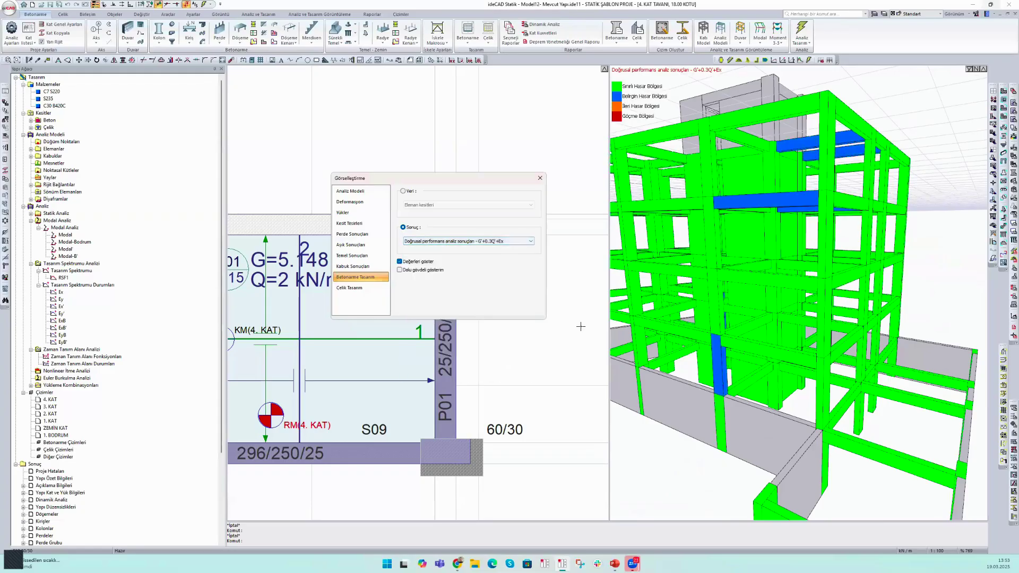
pyautogui.click(489, 242)
pyautogui.click(509, 378)
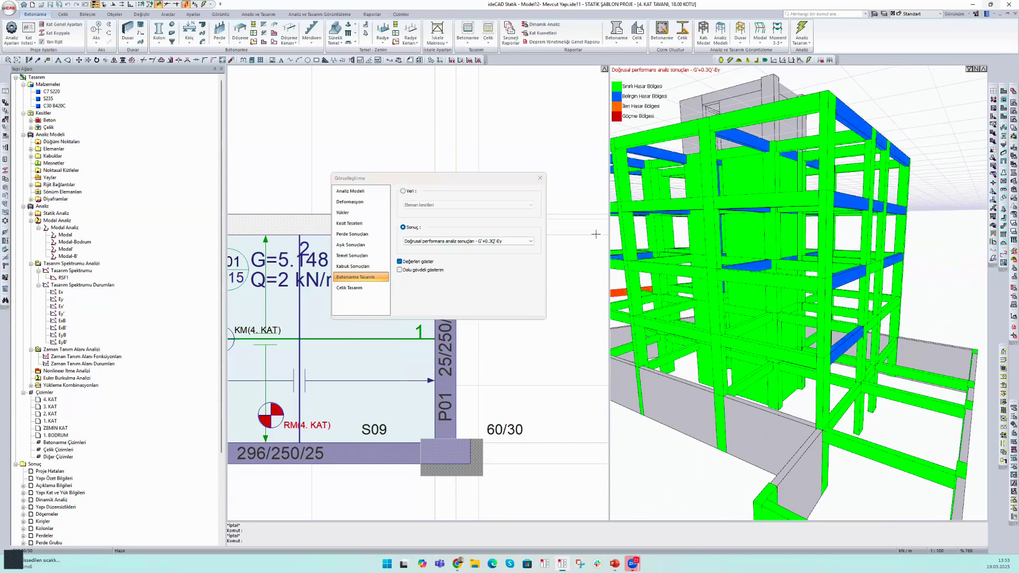
# Inspect the linear performance results for G'+0.3Q'-Ex and again for G'+0.3Q'-Ey on the model, and close the display options.
pyautogui.click(513, 241)
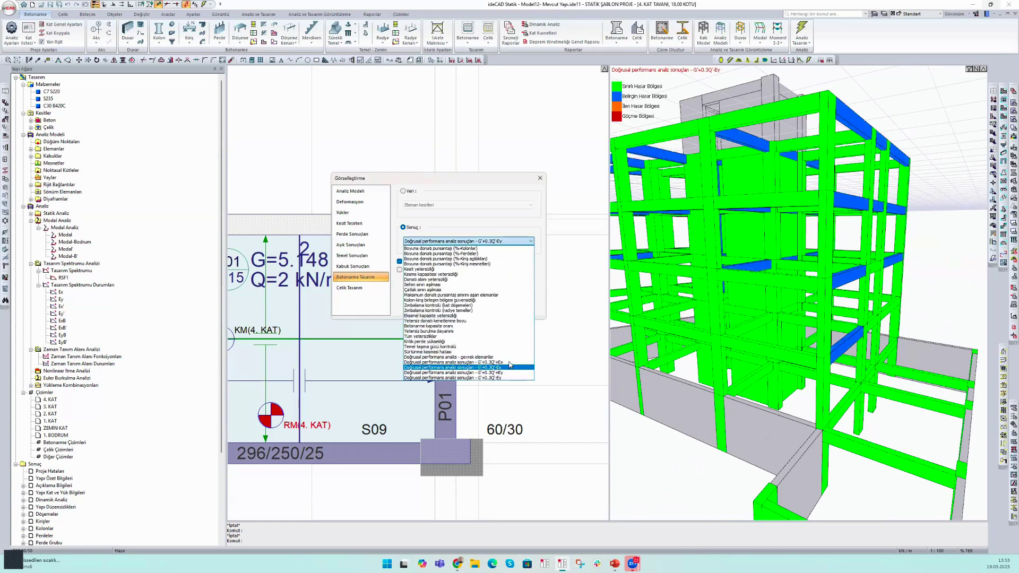
pyautogui.click(513, 367)
pyautogui.click(507, 242)
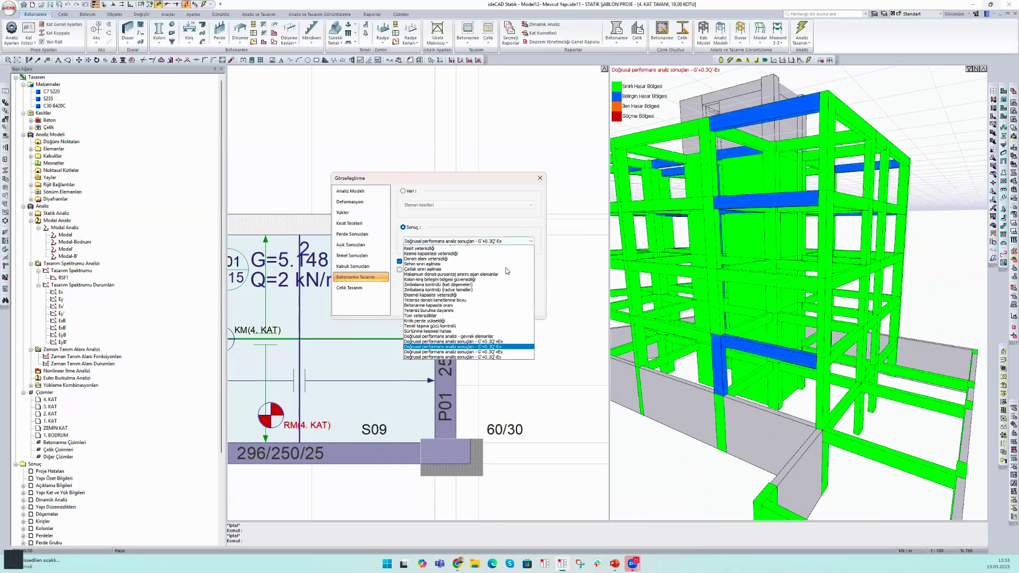
pyautogui.click(511, 372)
pyautogui.scroll(-5, 682, 367)
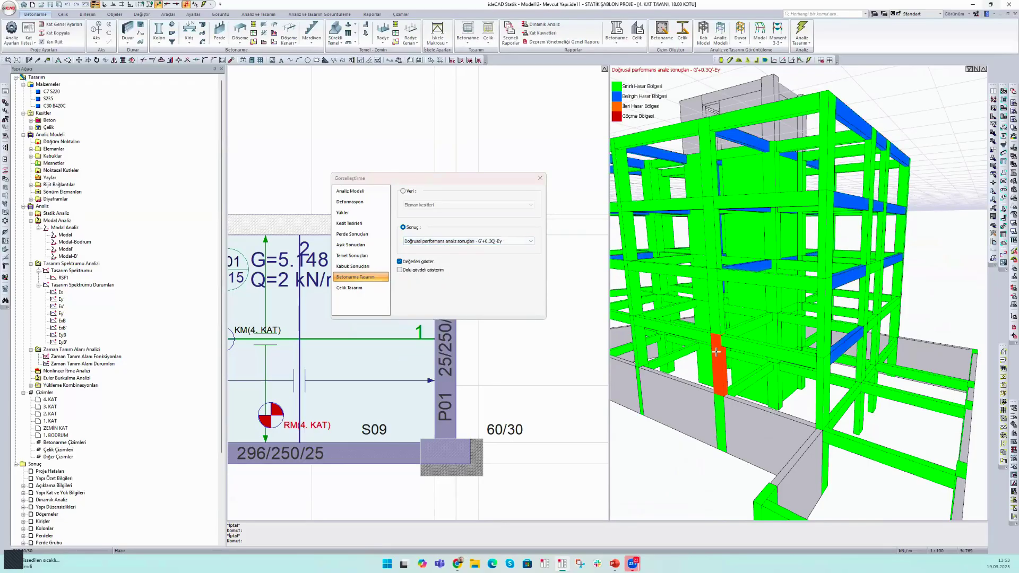
pyautogui.moveTo(713, 387); pyautogui.dragTo(711, 424, button='middle')
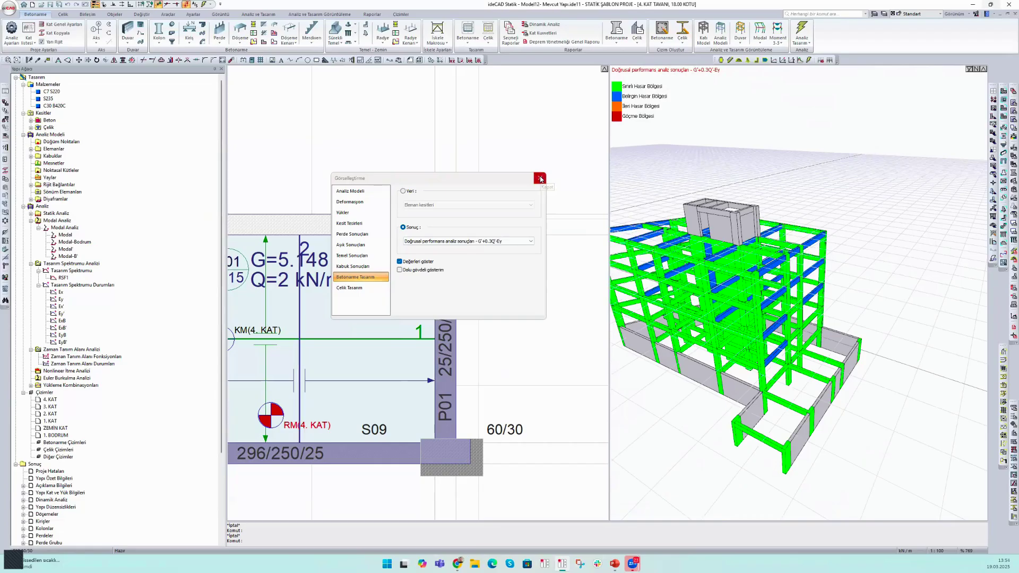
pyautogui.click(540, 179)
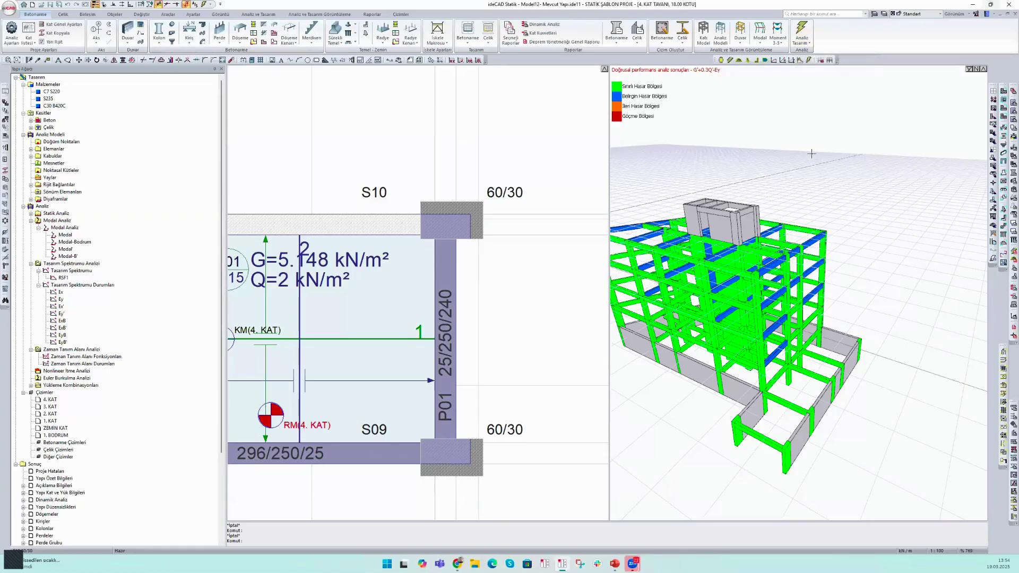
pyautogui.scroll(-3, 789, 174)
pyautogui.scroll(-2, 795, 185)
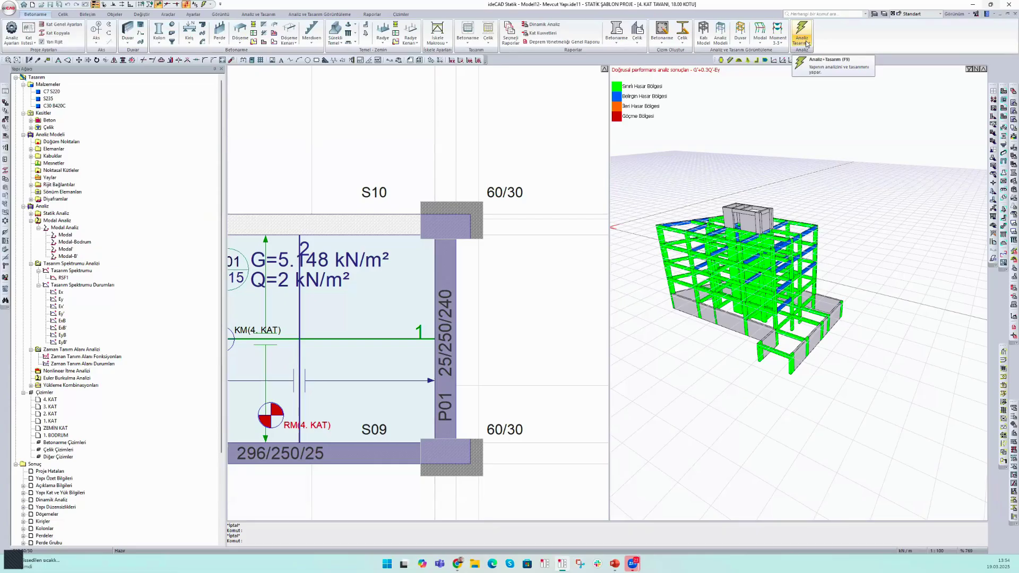
# Run the Riskli Bina Analizi with the offered settings and all report sections, saving the project when asked.
pyautogui.scroll(-3, 500, 301)
pyautogui.scroll(-5, 500, 301)
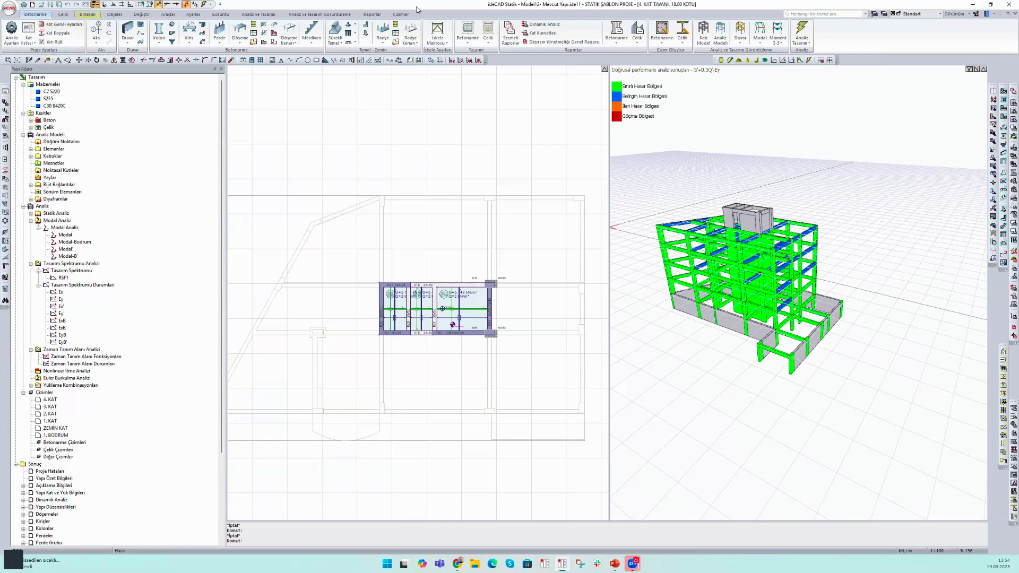
pyautogui.click(803, 39)
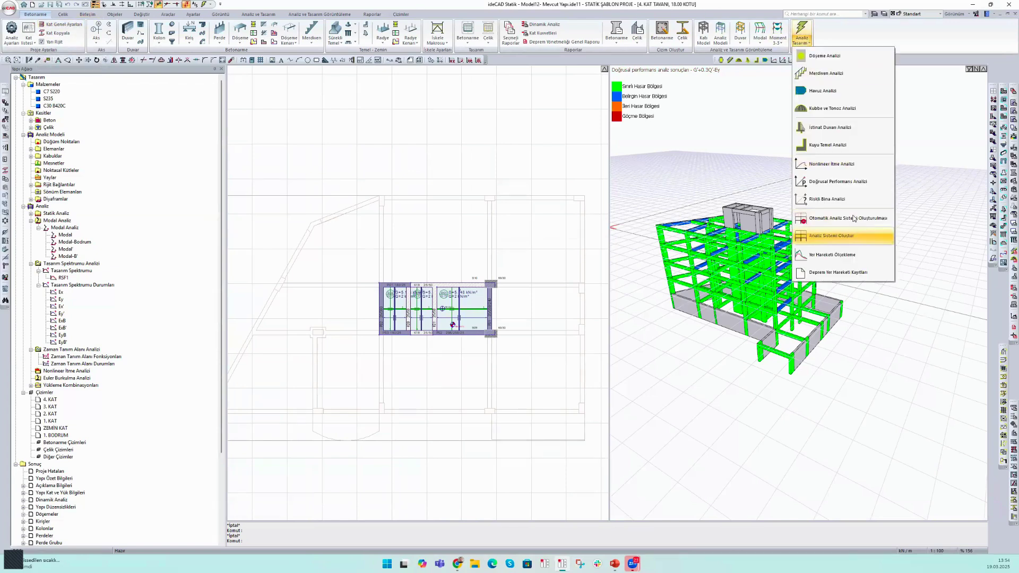
pyautogui.click(810, 202)
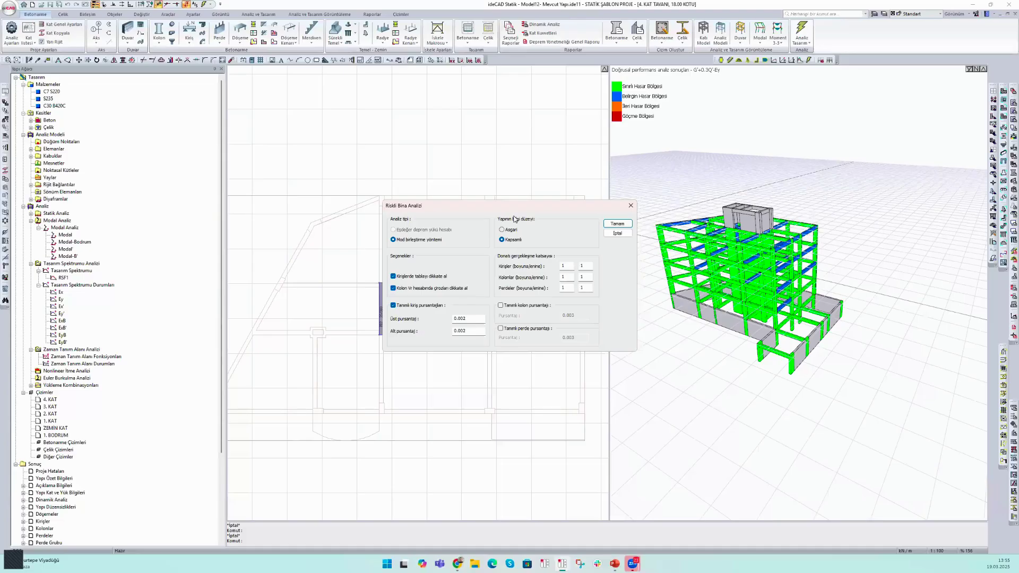
pyautogui.click(619, 224)
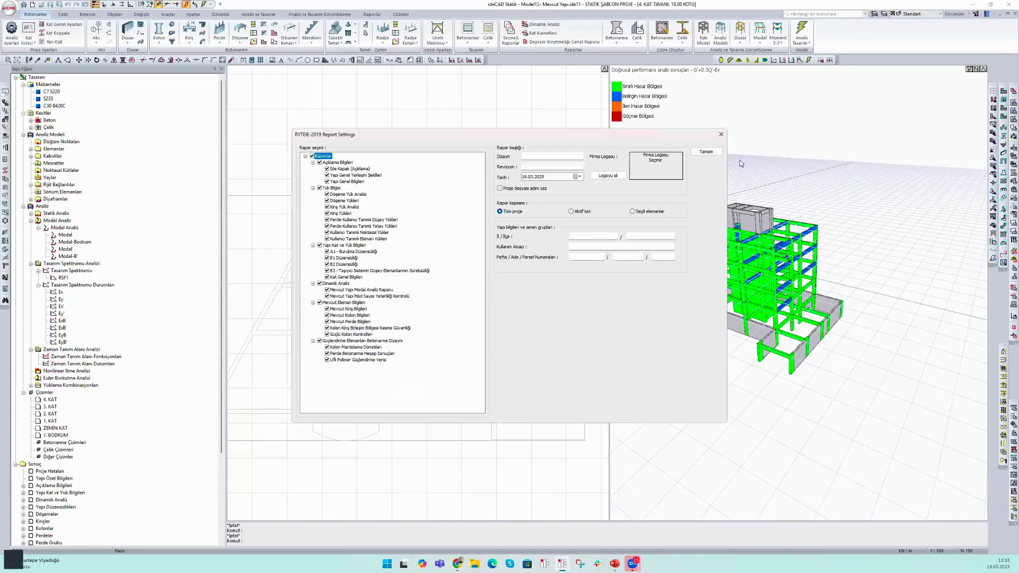
pyautogui.click(707, 152)
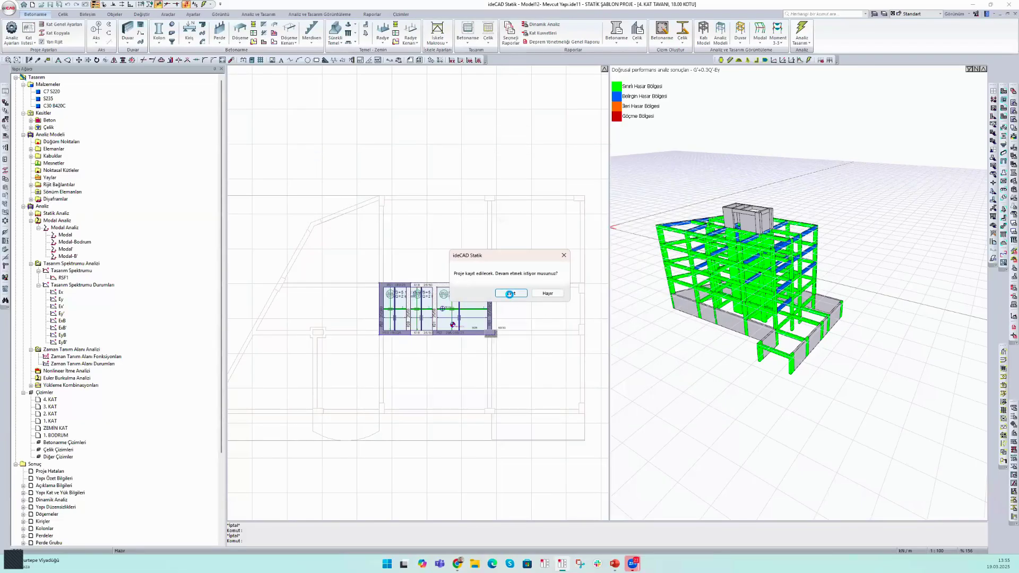
pyautogui.click(510, 294)
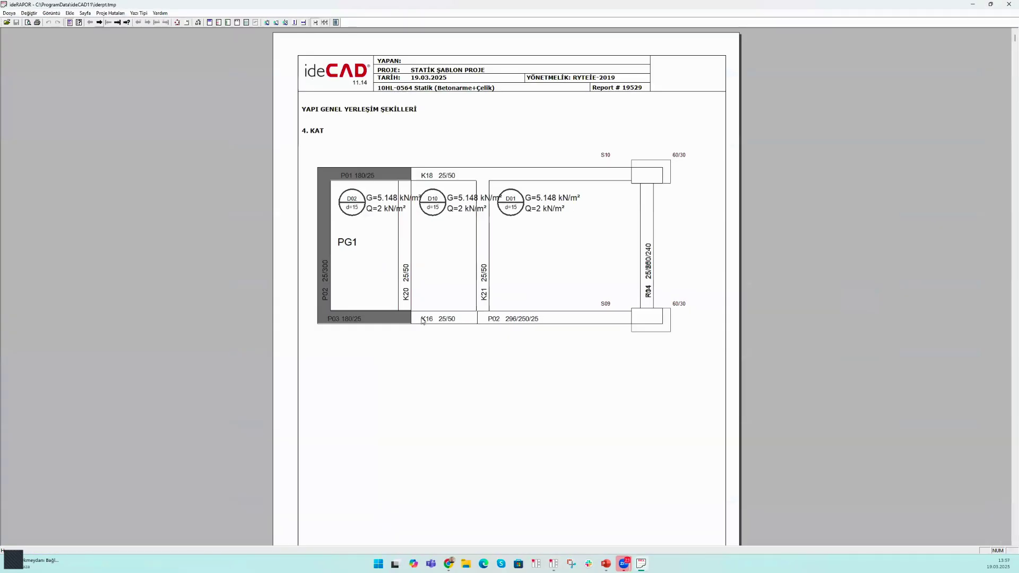
# Show the report's table of contents and go to the 2019 risky-building assessment section on page 48.
pyautogui.scroll(-3, 216, 177)
pyautogui.click(79, 22)
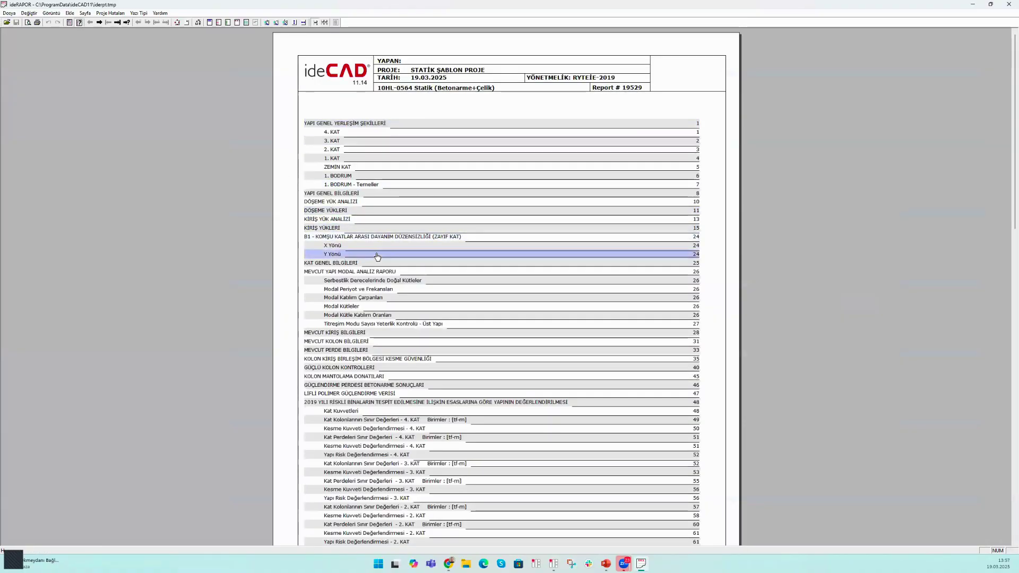
pyautogui.scroll(-1, 377, 258)
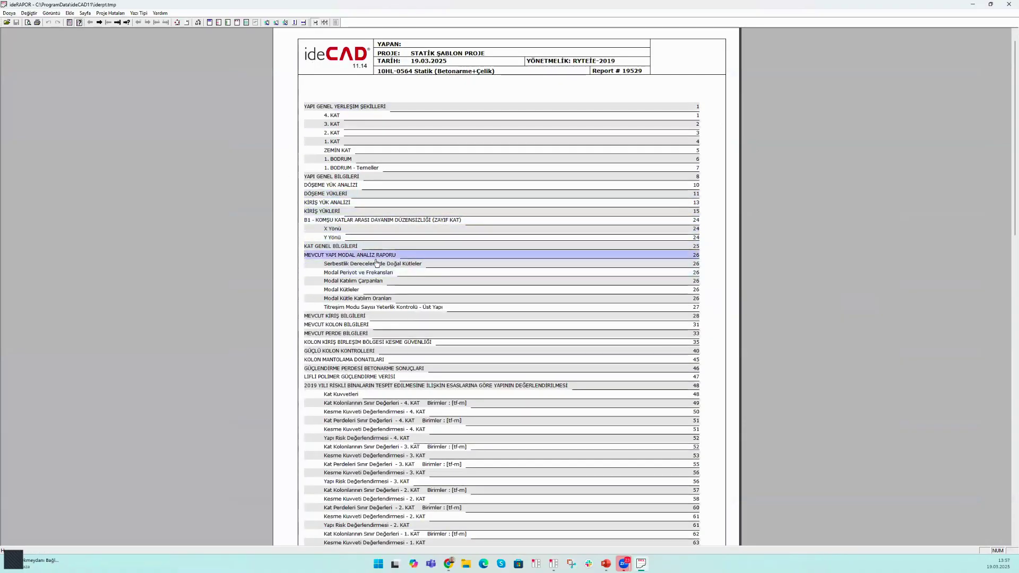
pyautogui.scroll(-3, 377, 263)
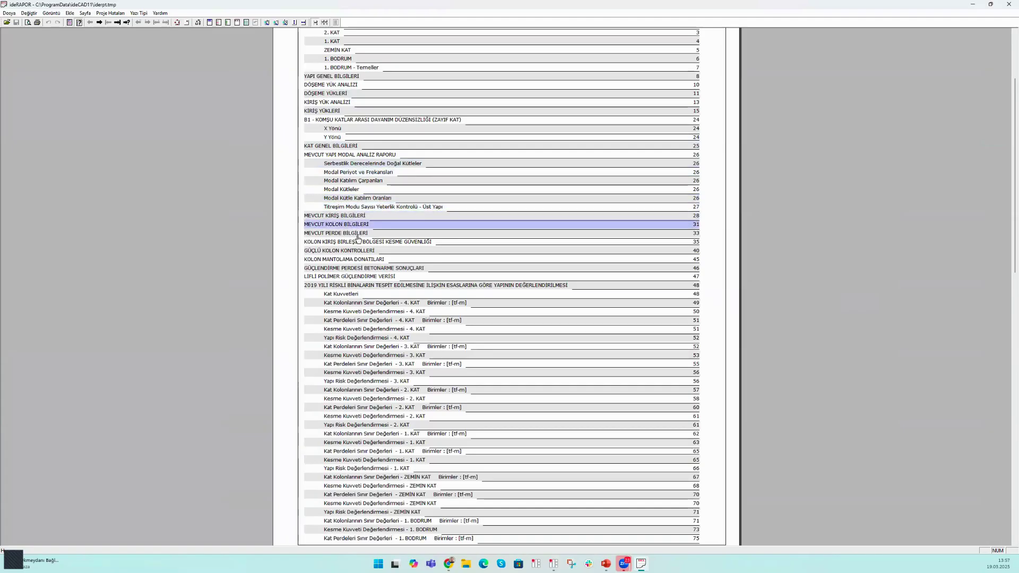
pyautogui.scroll(-2, 362, 263)
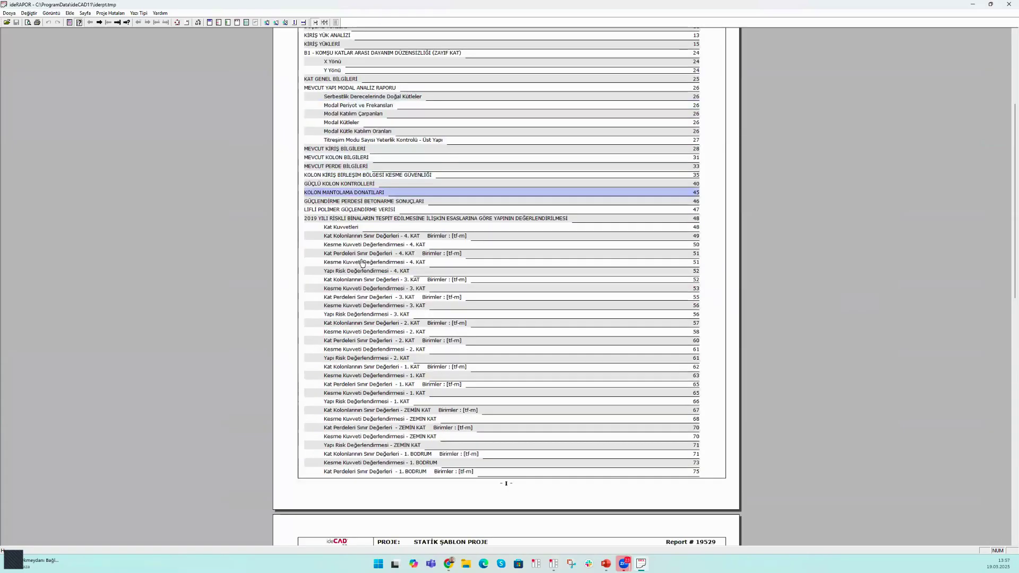
pyautogui.scroll(-1, 362, 262)
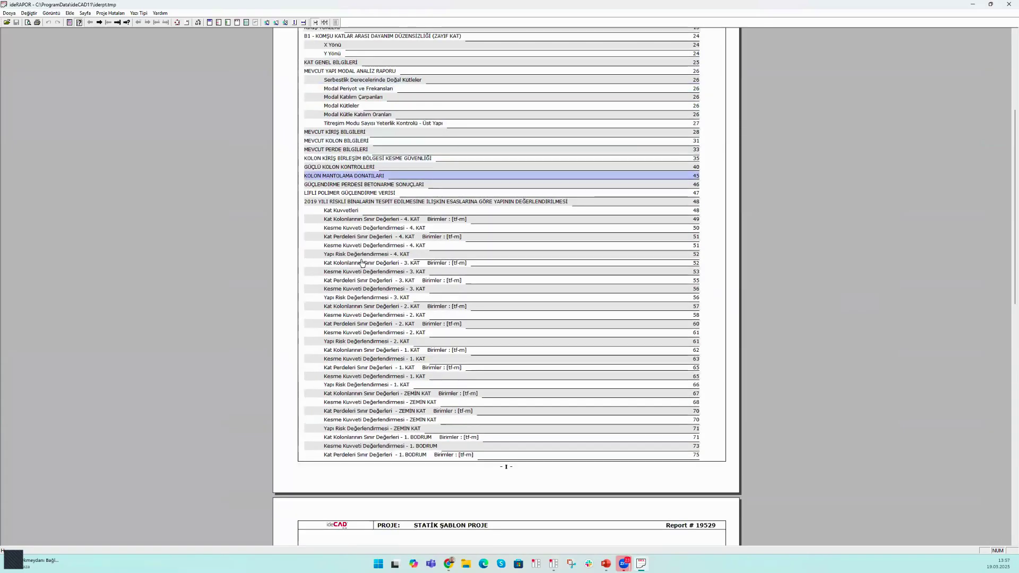
pyautogui.click(337, 203)
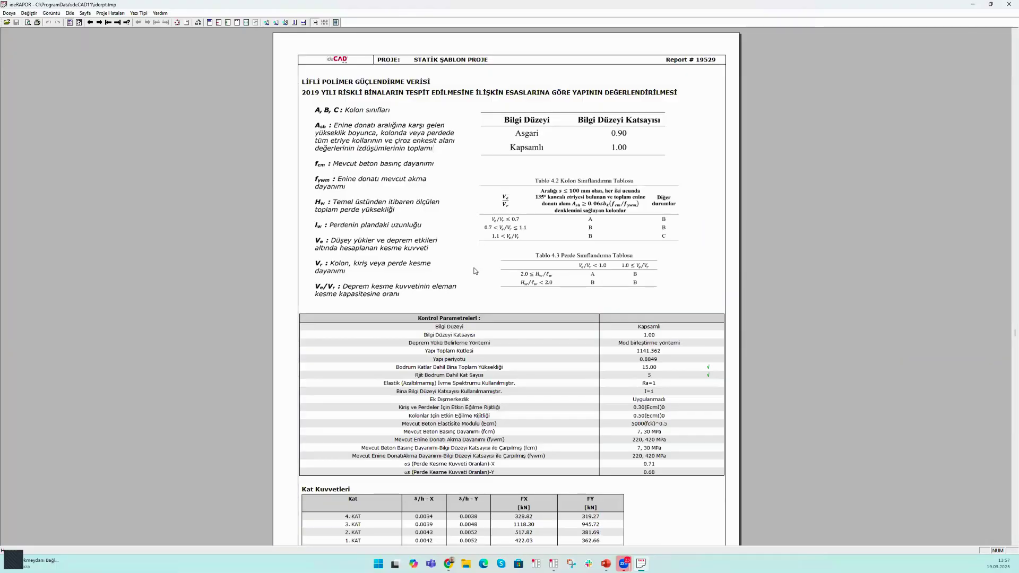
# Examine the control parameters, storey forces, column and wall limit values, and shear force evaluation tables for 4. KAT.
pyautogui.scroll(-1, 475, 272)
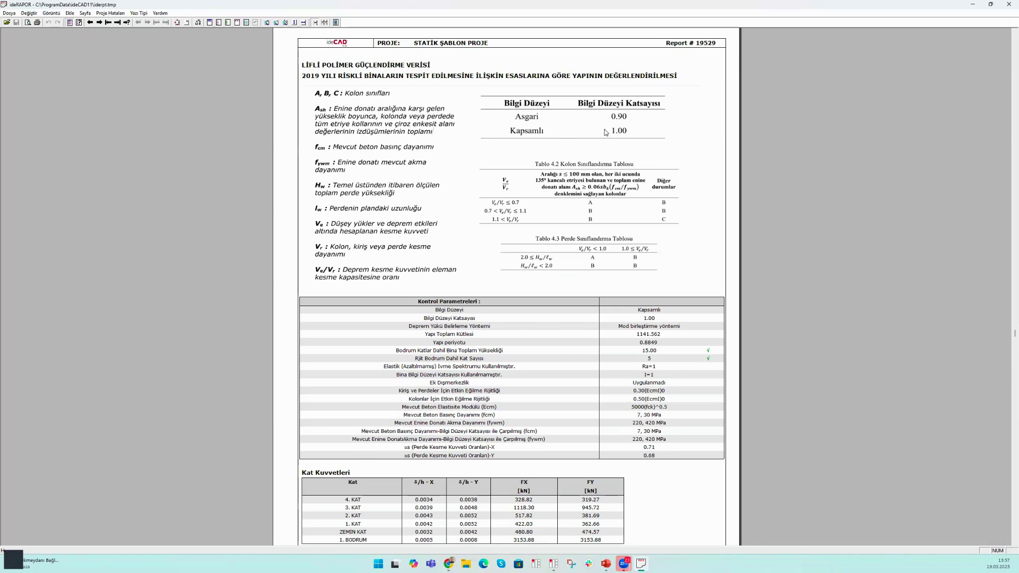
pyautogui.scroll(-3, 599, 280)
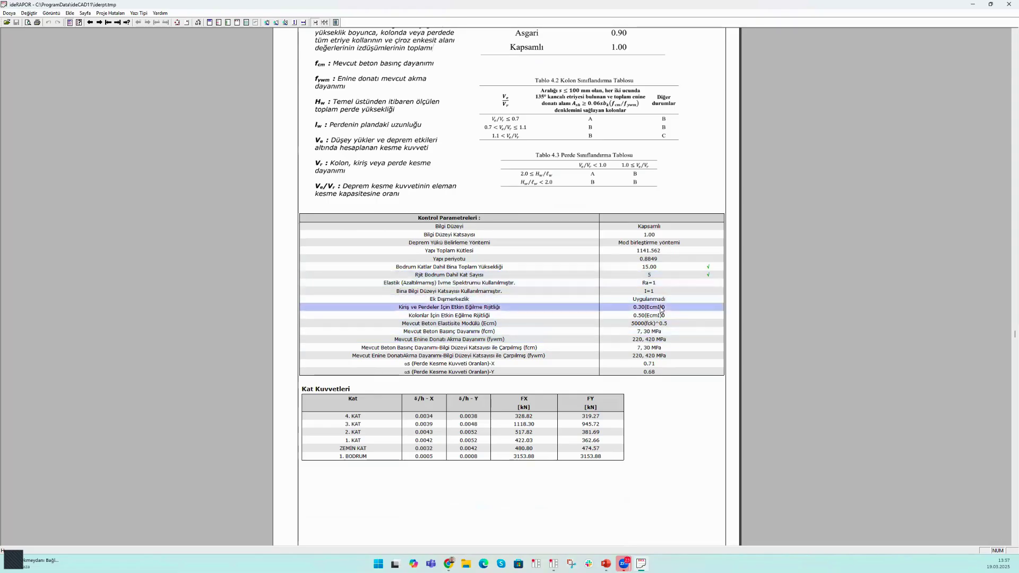
pyautogui.scroll(-5, 651, 338)
pyautogui.scroll(-20, 645, 342)
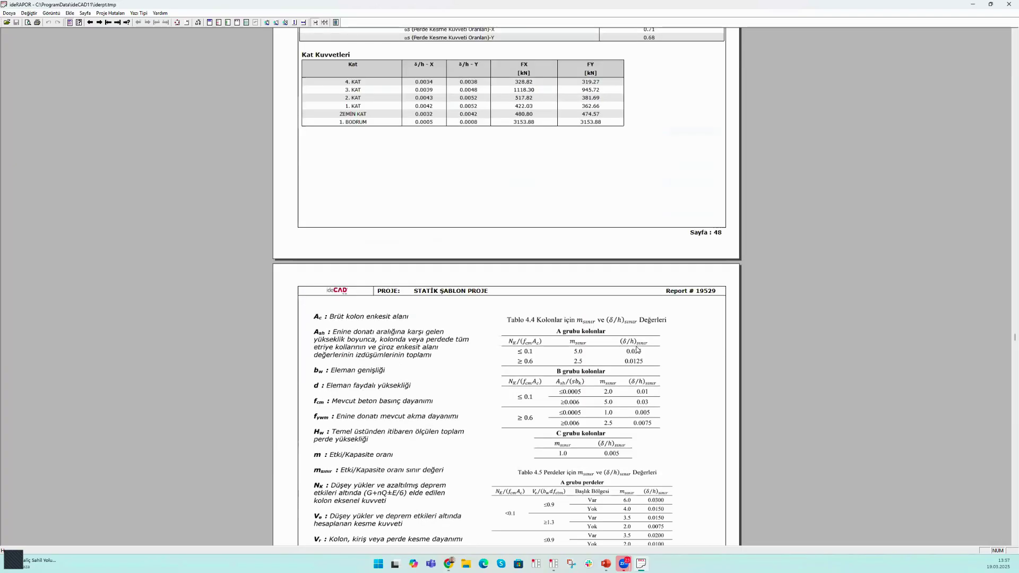
pyautogui.scroll(7, 620, 339)
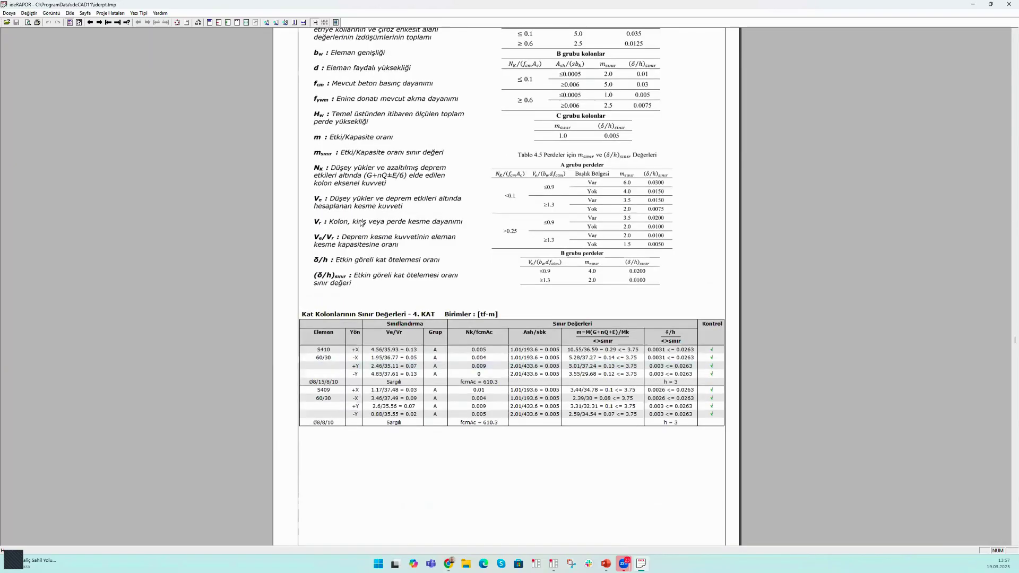
pyautogui.scroll(8, 405, 174)
pyautogui.scroll(-20, 400, 191)
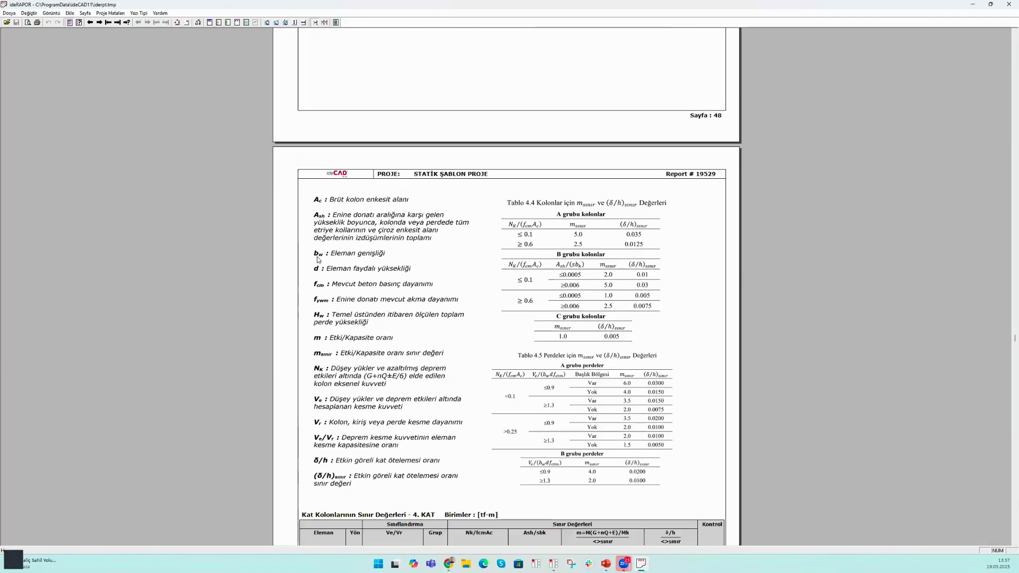
pyautogui.scroll(-20, 271, 302)
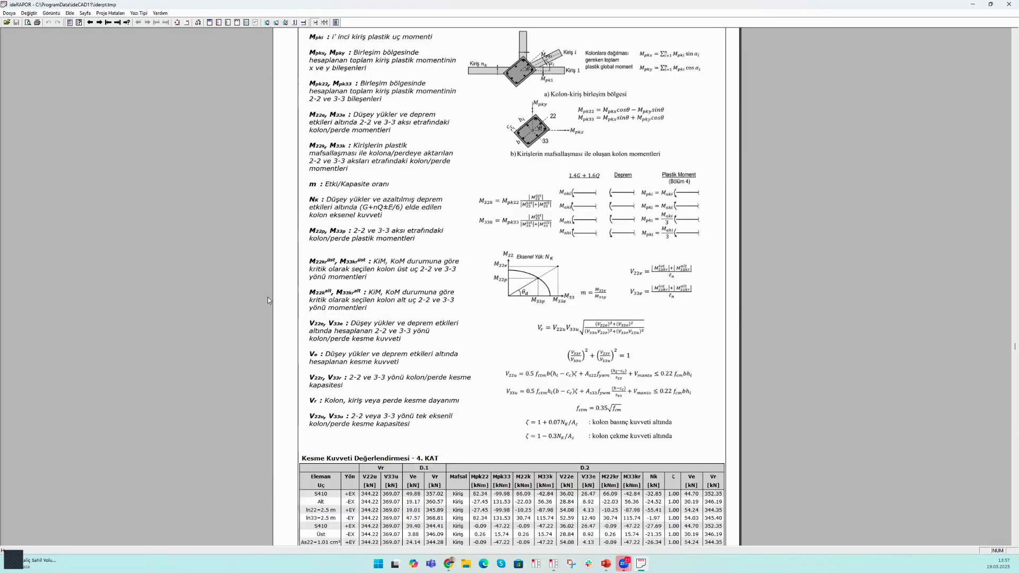
pyautogui.scroll(-20, 346, 310)
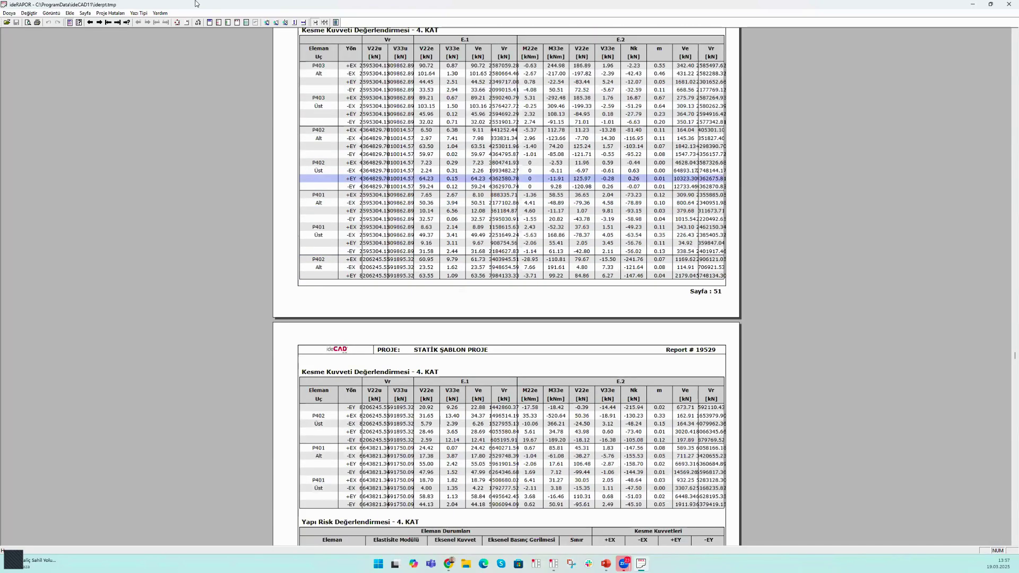
# Return to the table of contents and go to the Yapı Risk Değerlendirmesi - 1. BODRUM section.
pyautogui.click(78, 22)
pyautogui.scroll(-4, 392, 335)
pyautogui.scroll(-2, 392, 334)
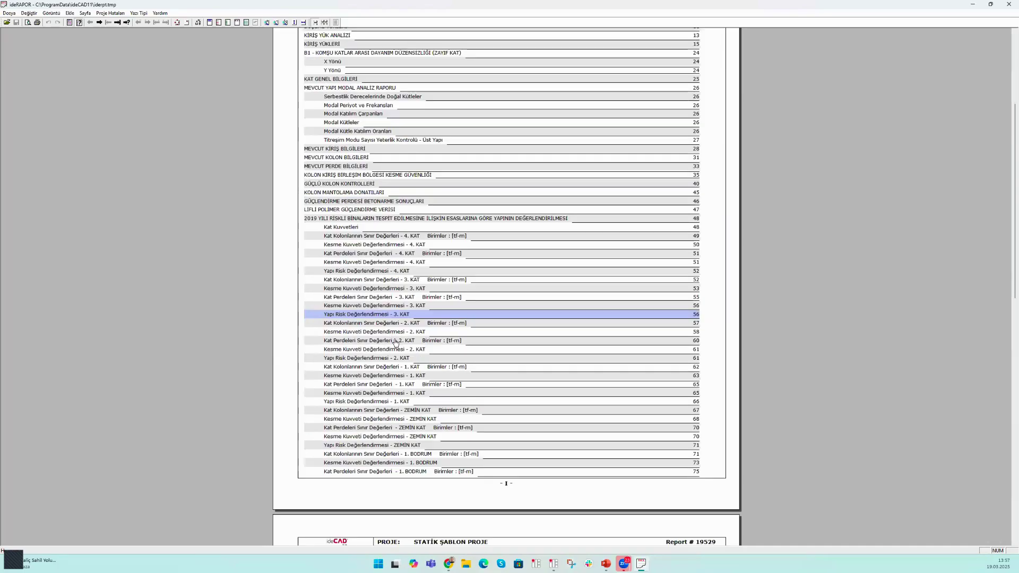
pyautogui.scroll(-5, 394, 350)
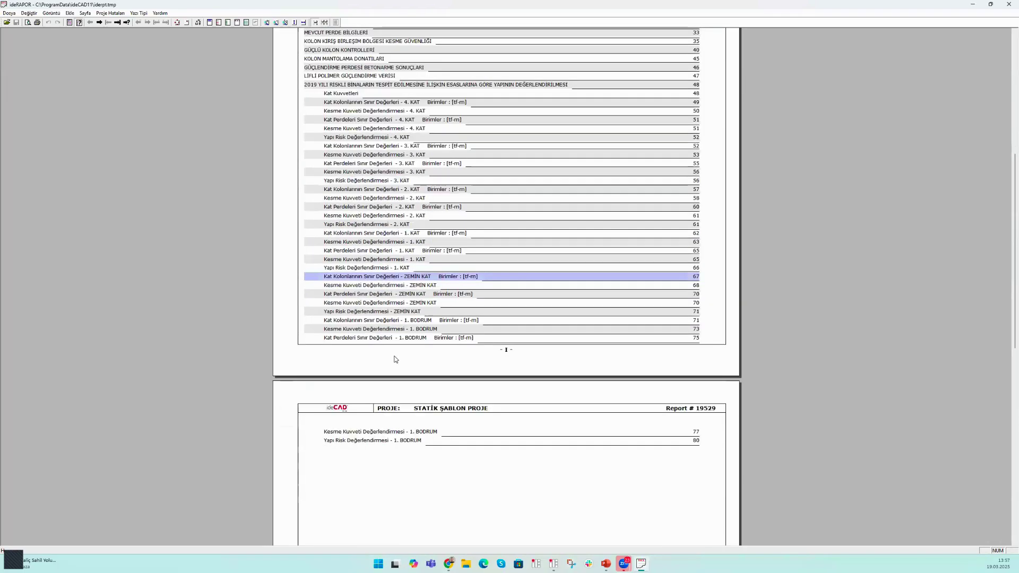
pyautogui.click(384, 446)
pyautogui.scroll(-4, 378, 436)
pyautogui.scroll(-2, 378, 436)
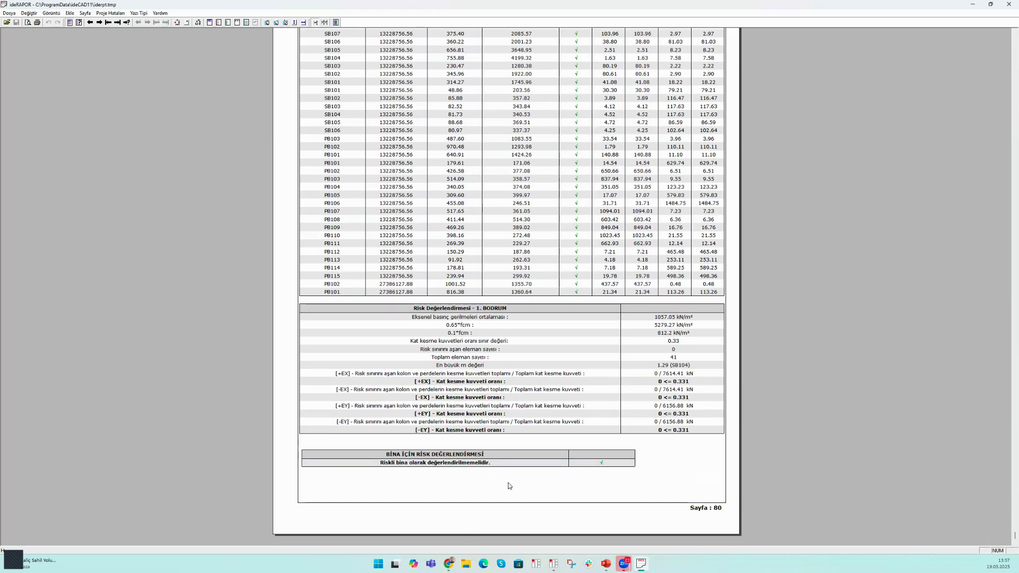
# Review the 1. BODRUM element table and the building's risk evaluation, then close the report and the analysis status window.
pyautogui.scroll(6, 515, 480)
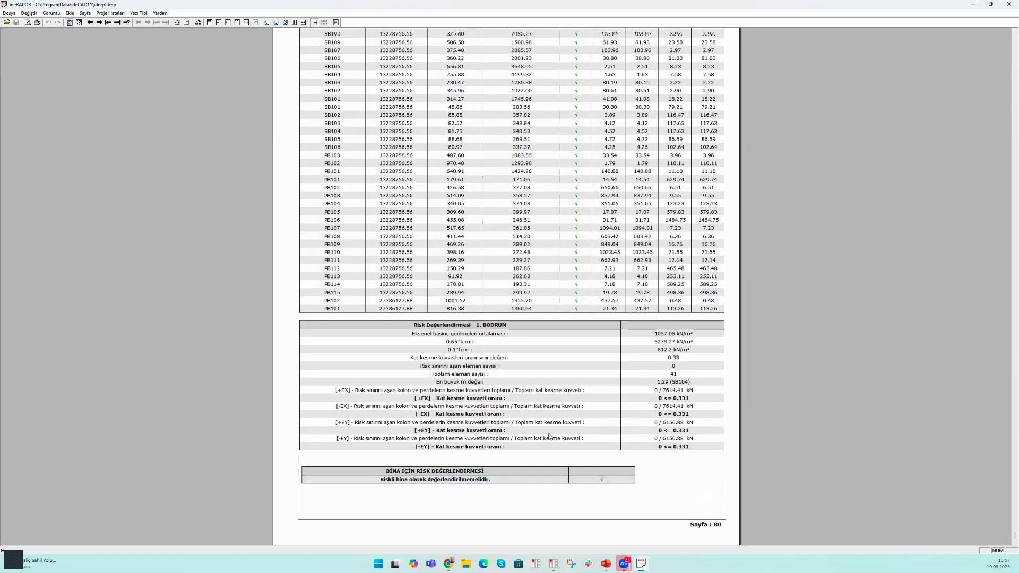
pyautogui.scroll(10, 557, 434)
pyautogui.scroll(-4, 567, 435)
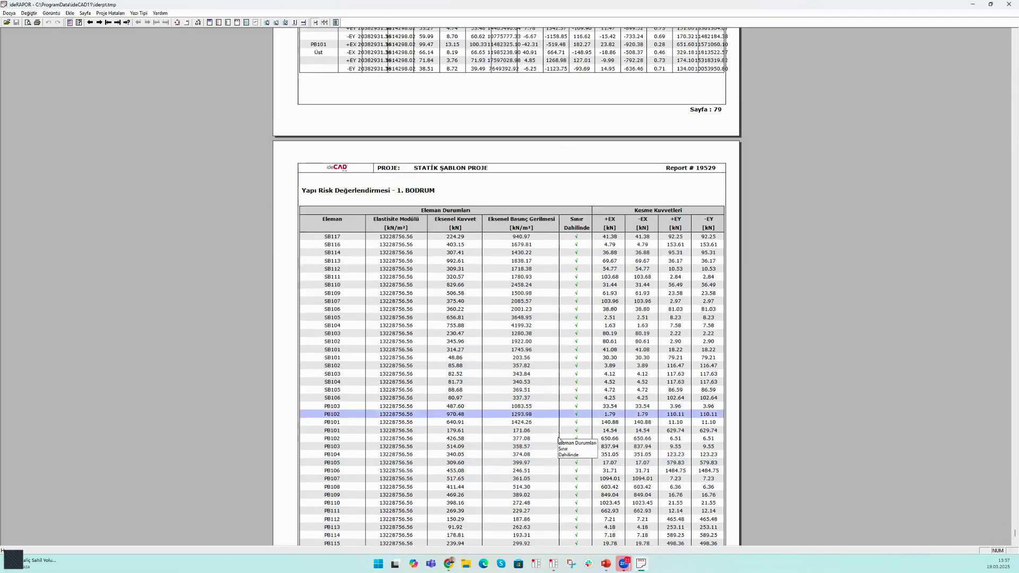
pyautogui.scroll(-8, 567, 435)
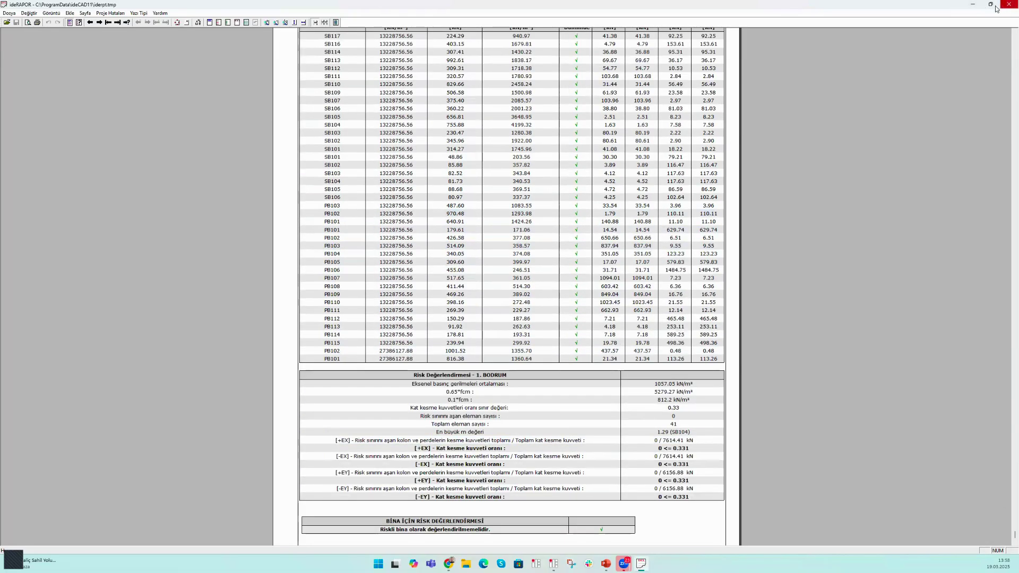
pyautogui.click(1008, 5)
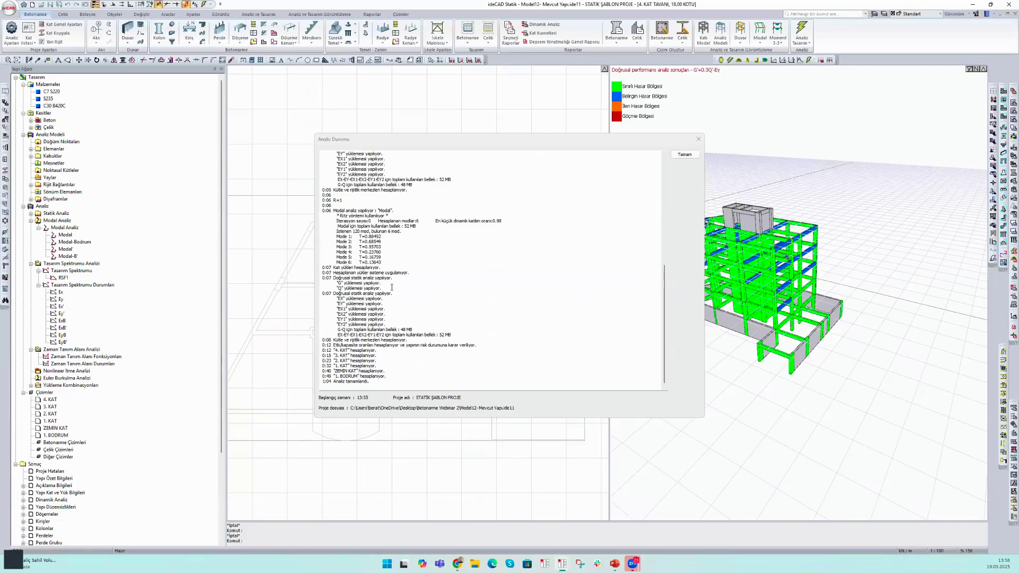
pyautogui.click(682, 154)
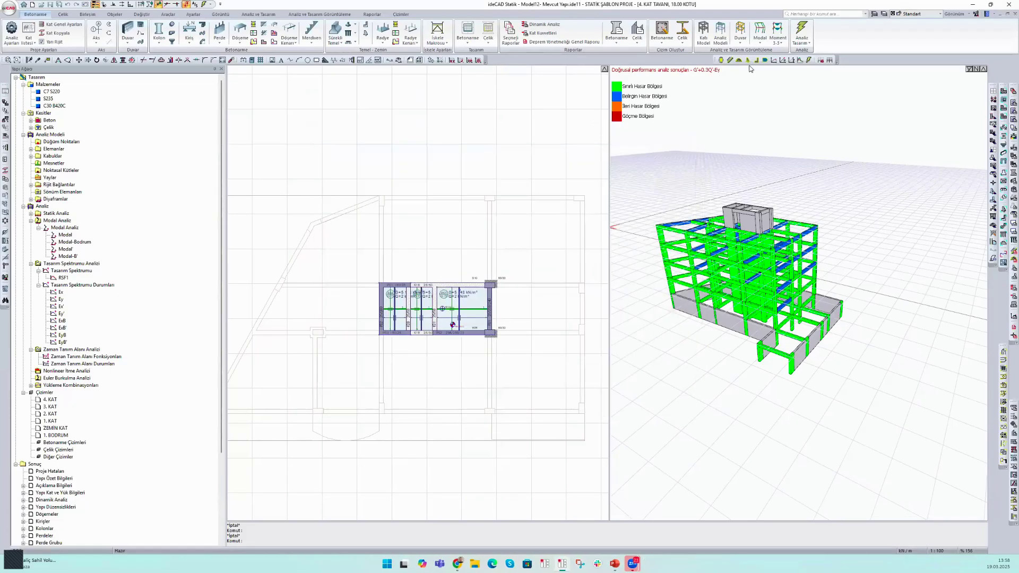
# Run the Nonlinear İtme Analizi with ŞGDT (mevcut bina-kapsamlı bilgi düzeyi), accepting deletion of the DGT analysis results.
pyautogui.click(807, 51)
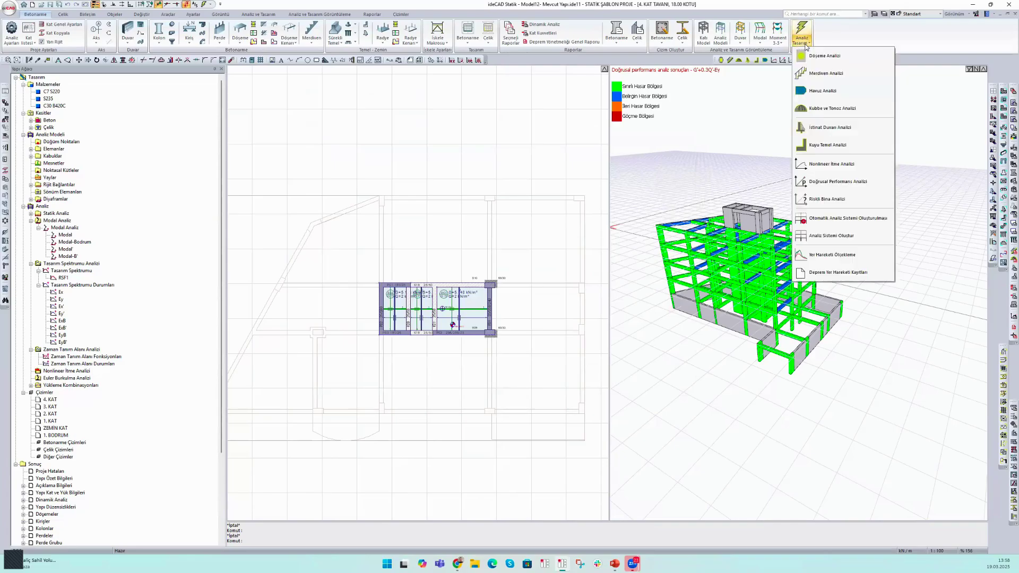
pyautogui.click(841, 165)
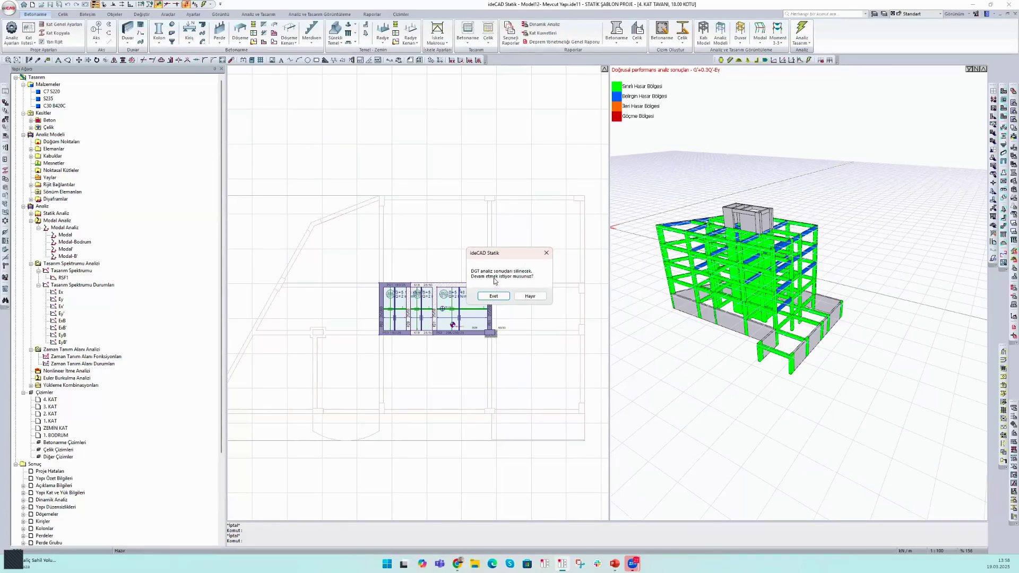
pyautogui.click(503, 299)
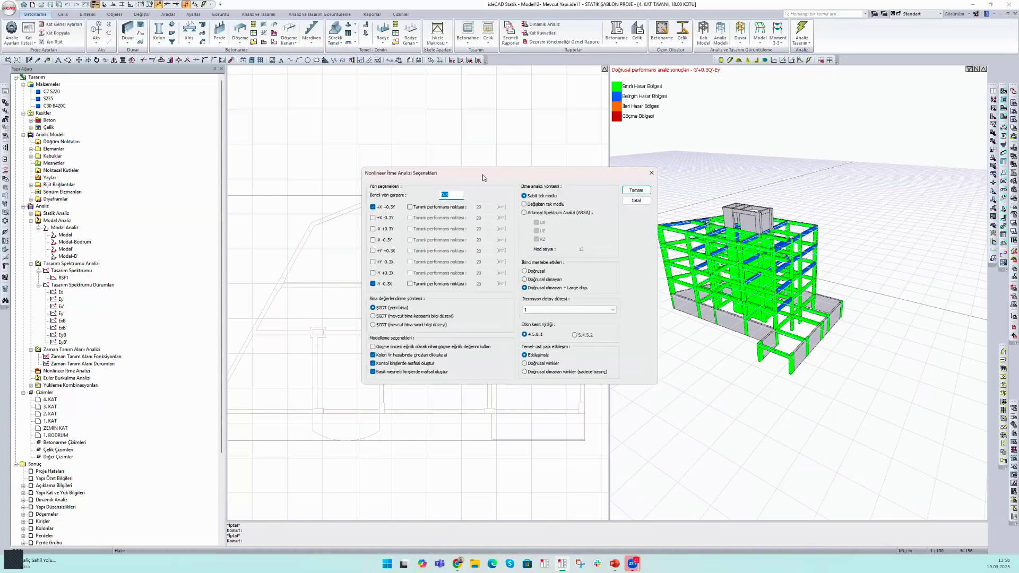
pyautogui.moveTo(481, 174); pyautogui.dragTo(449, 170)
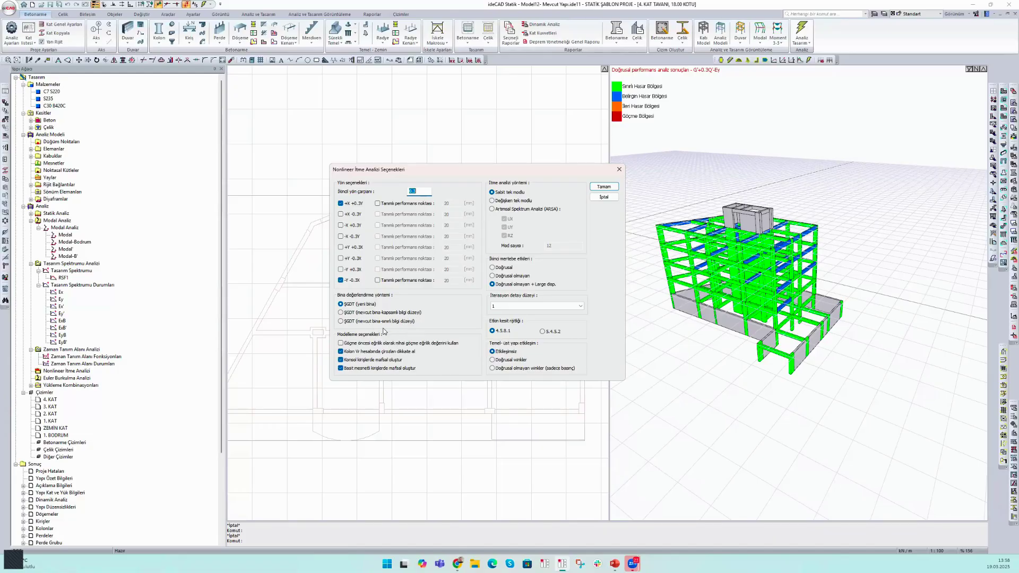
pyautogui.click(341, 313)
pyautogui.click(605, 188)
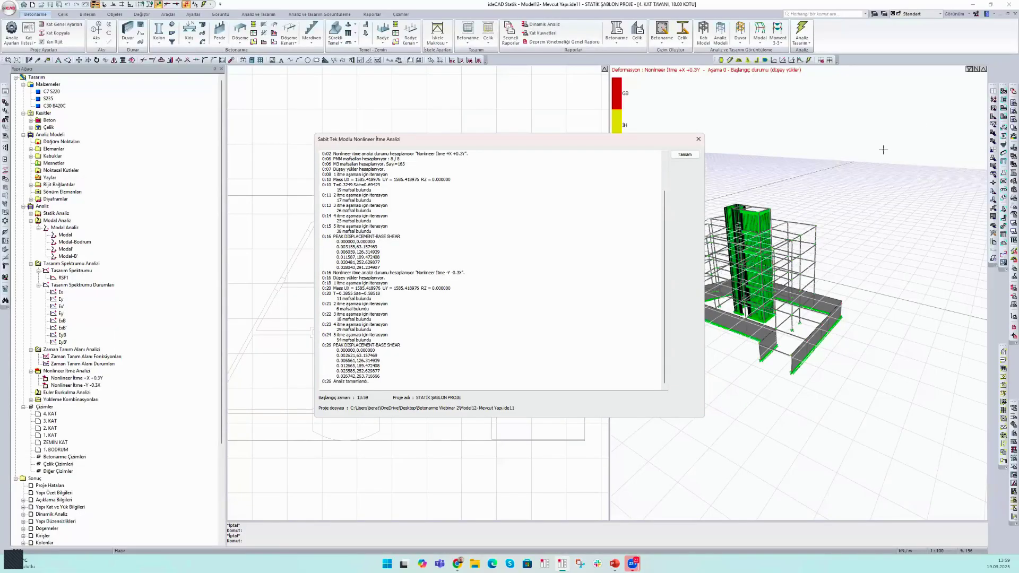
pyautogui.click(685, 155)
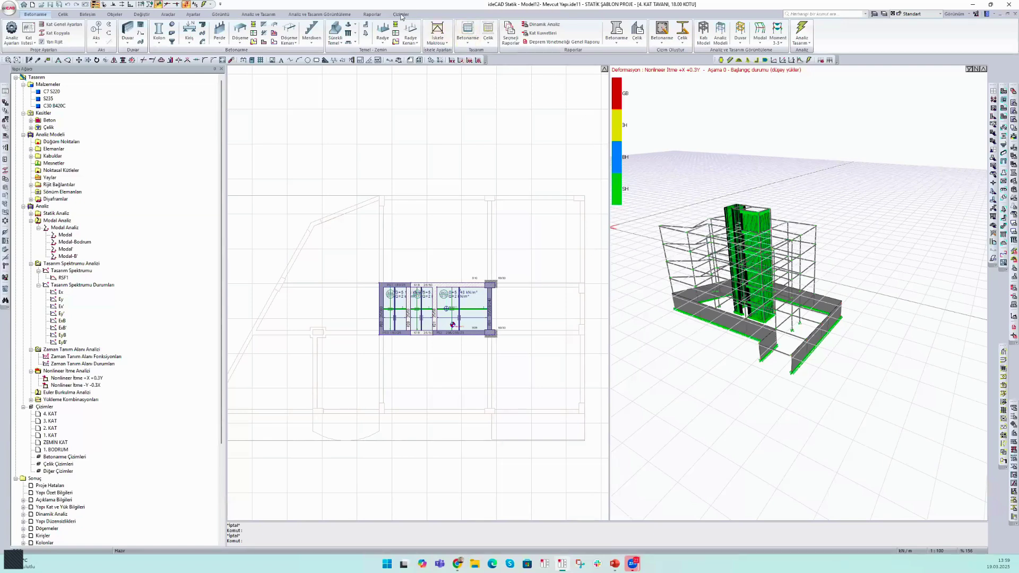
# Create the Nonlinear İtme Analizi report for the whole project, maximize it, and open its table of contents.
pyautogui.click(378, 15)
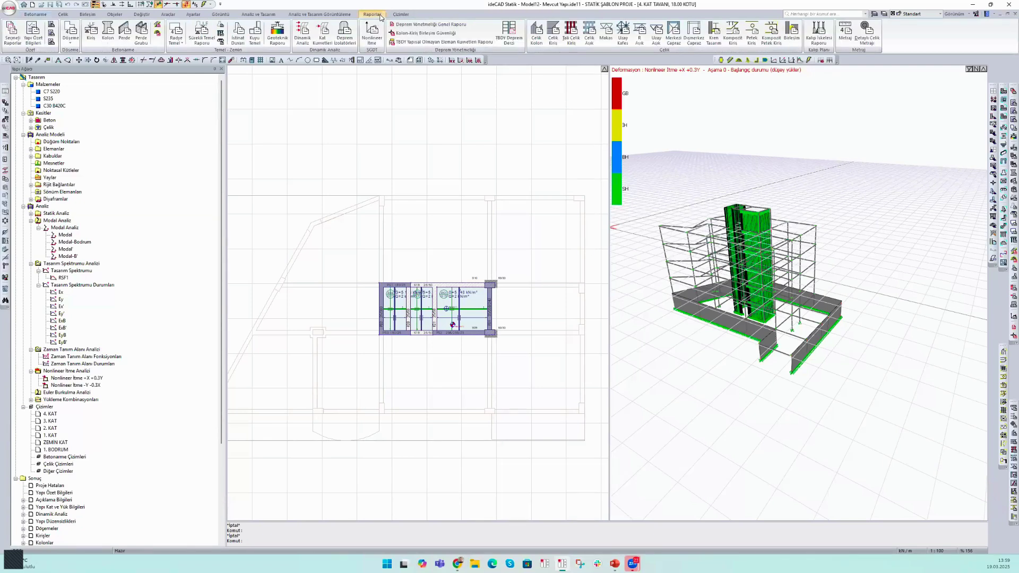
pyautogui.click(378, 41)
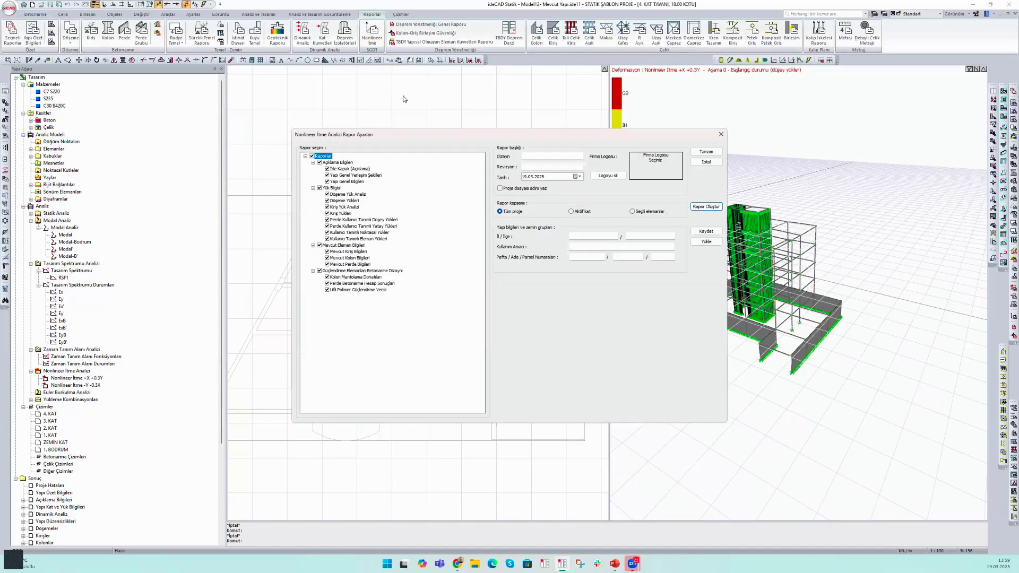
pyautogui.click(710, 208)
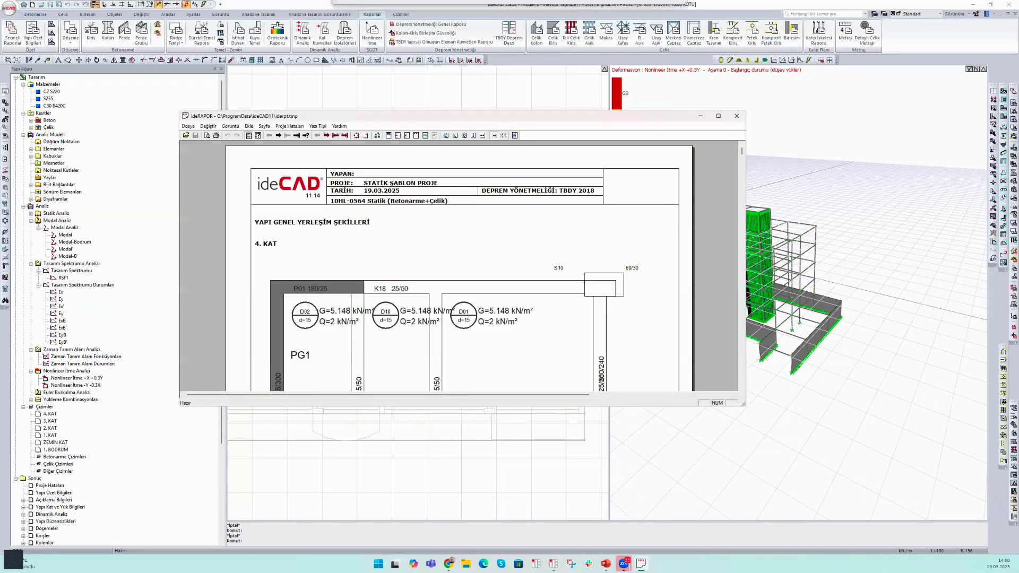
pyautogui.doubleClick(388, 120)
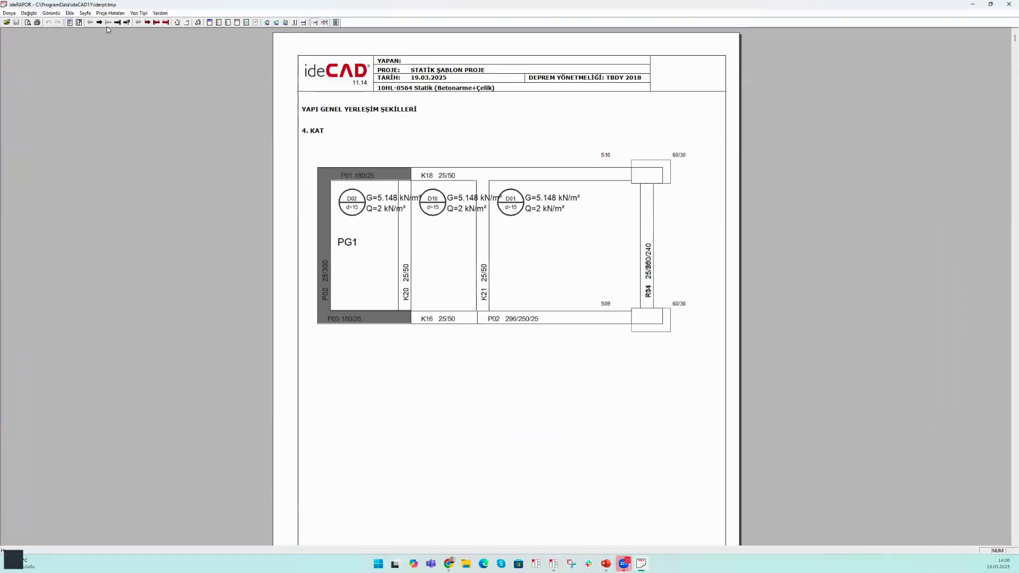
pyautogui.click(78, 23)
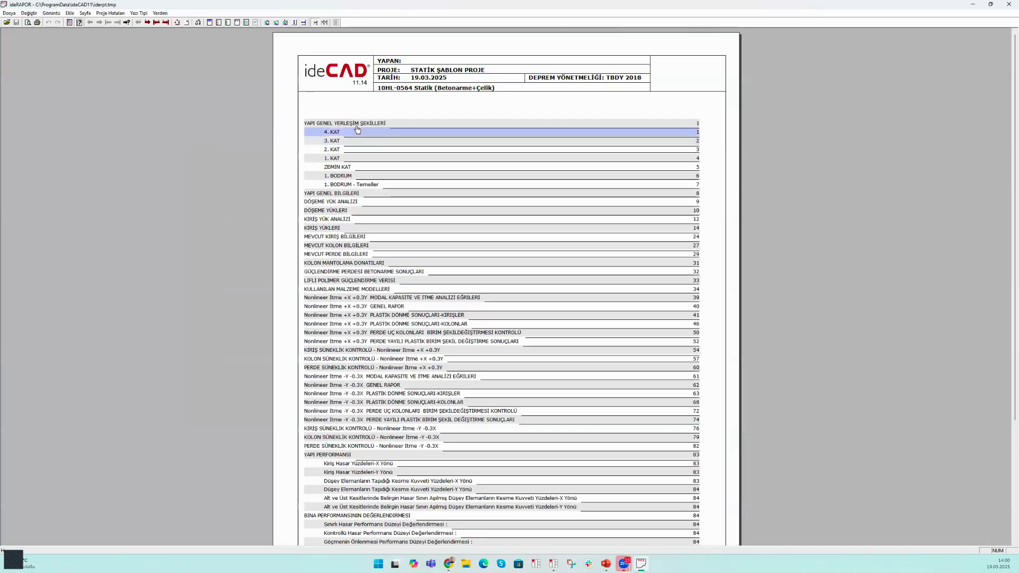
# Go to the YAPI PERFORMANSI section and review the beam damage percentages, shear force percentages, building performance evaluation, and brittle element tables.
pyautogui.scroll(-1, 359, 159)
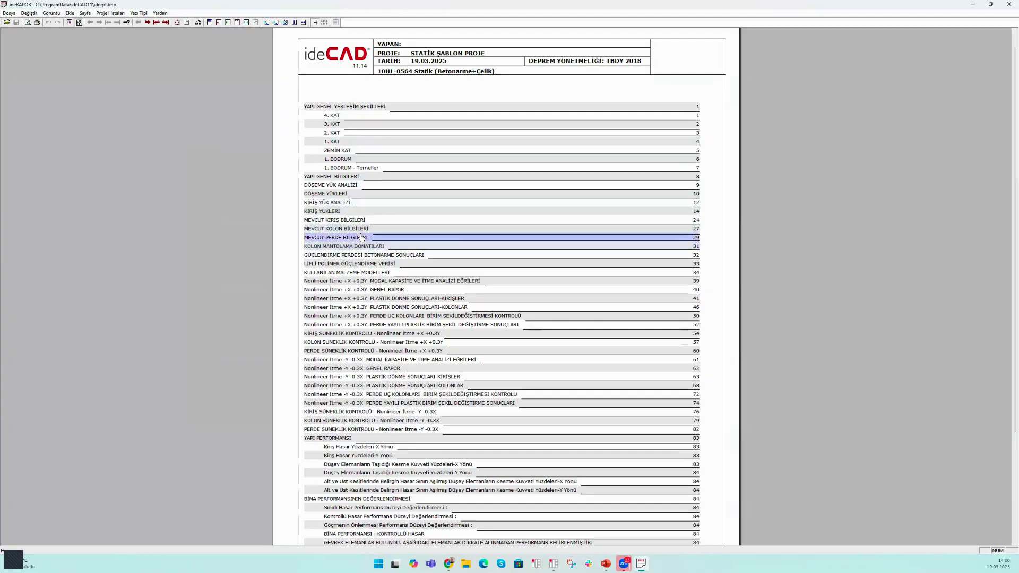
pyautogui.scroll(-5, 367, 242)
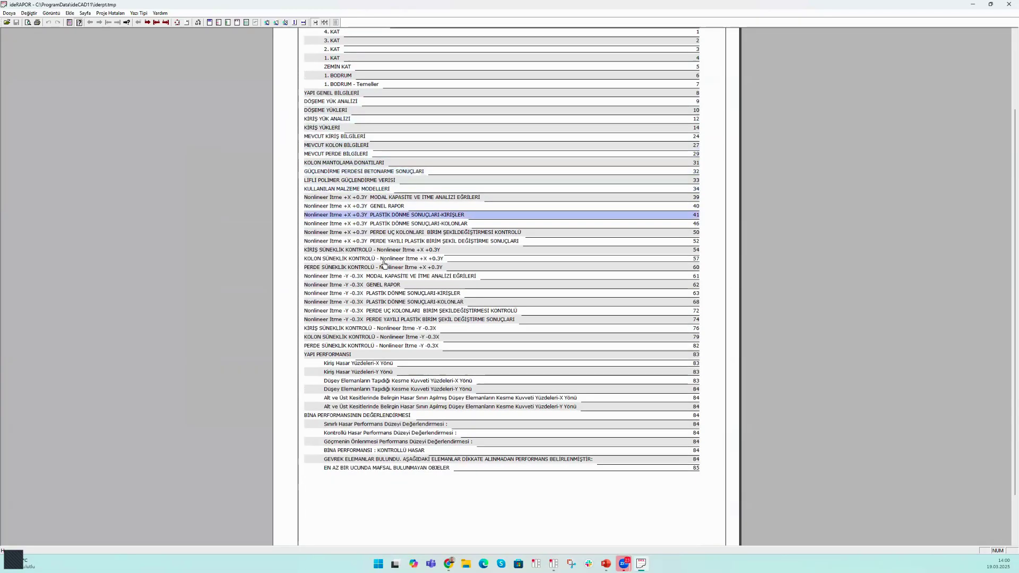
pyautogui.scroll(-1, 384, 264)
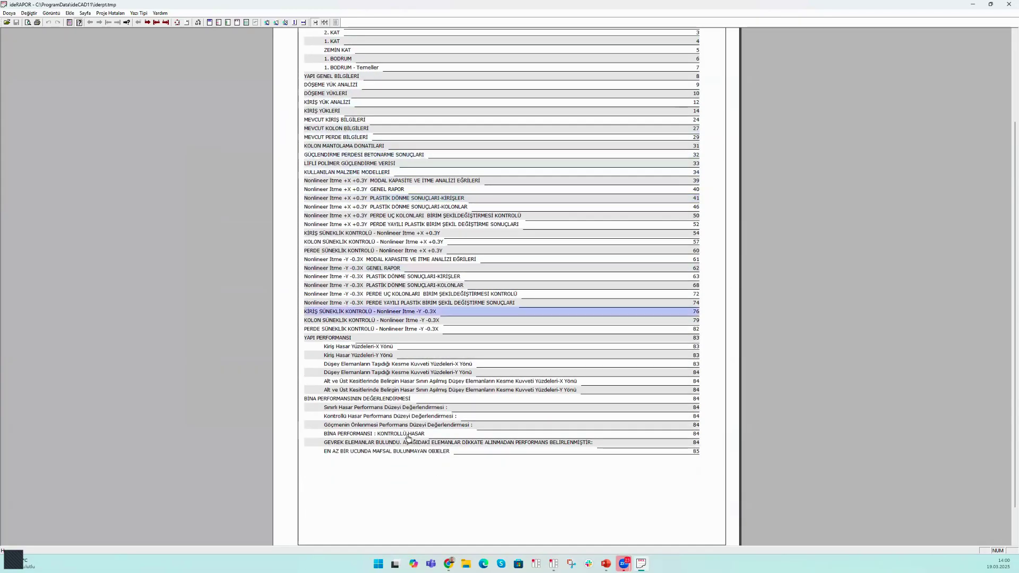
pyautogui.click(348, 340)
pyautogui.scroll(-20, 340, 313)
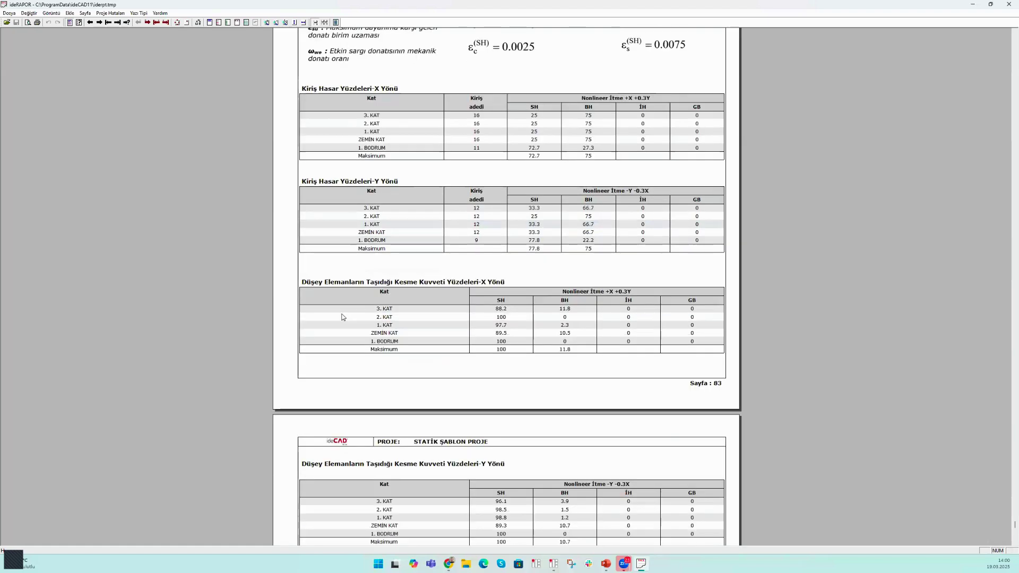
pyautogui.scroll(-20, 342, 318)
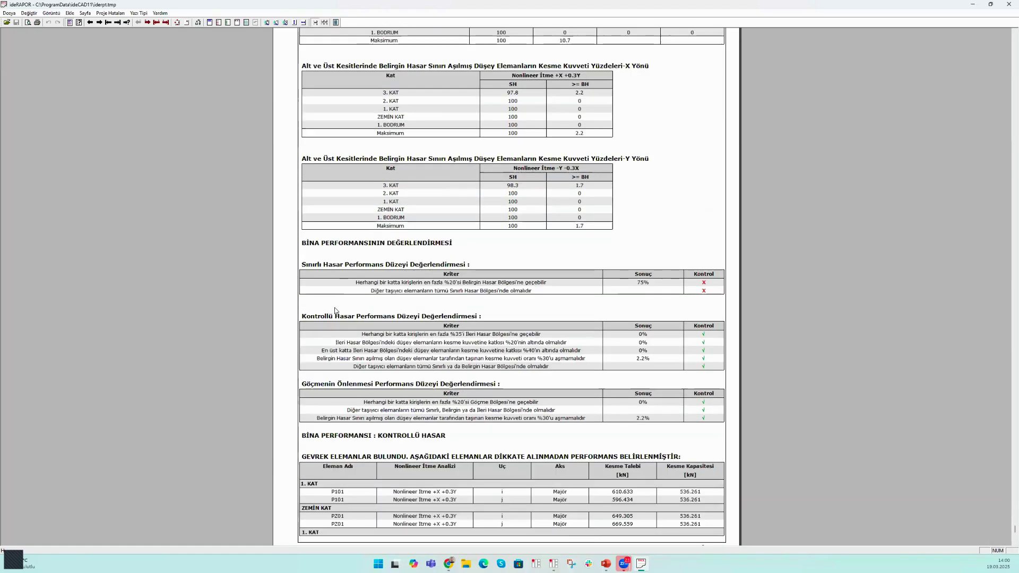
pyautogui.scroll(-4, 335, 310)
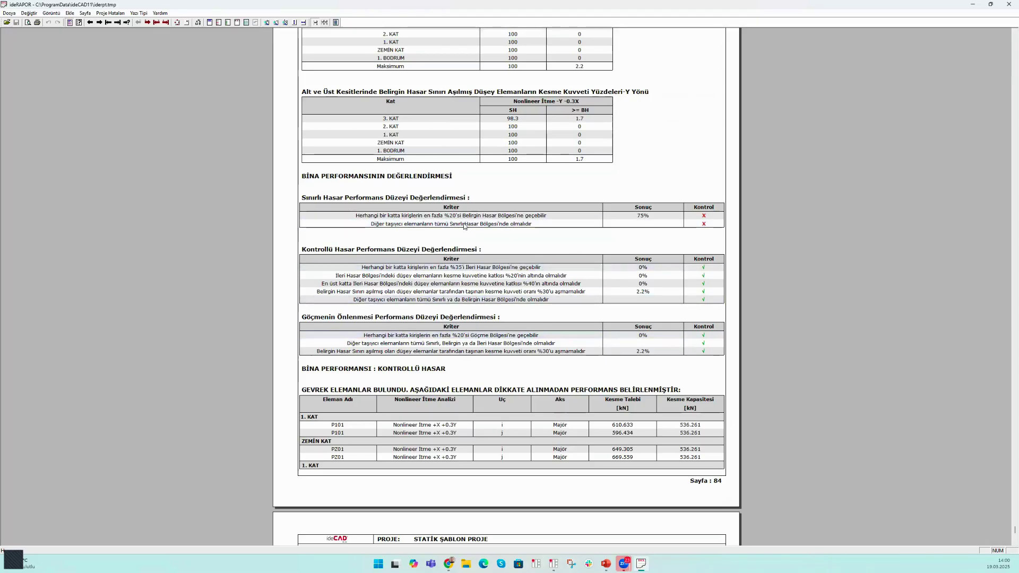
pyautogui.scroll(-7, 463, 255)
pyautogui.scroll(-10, 463, 255)
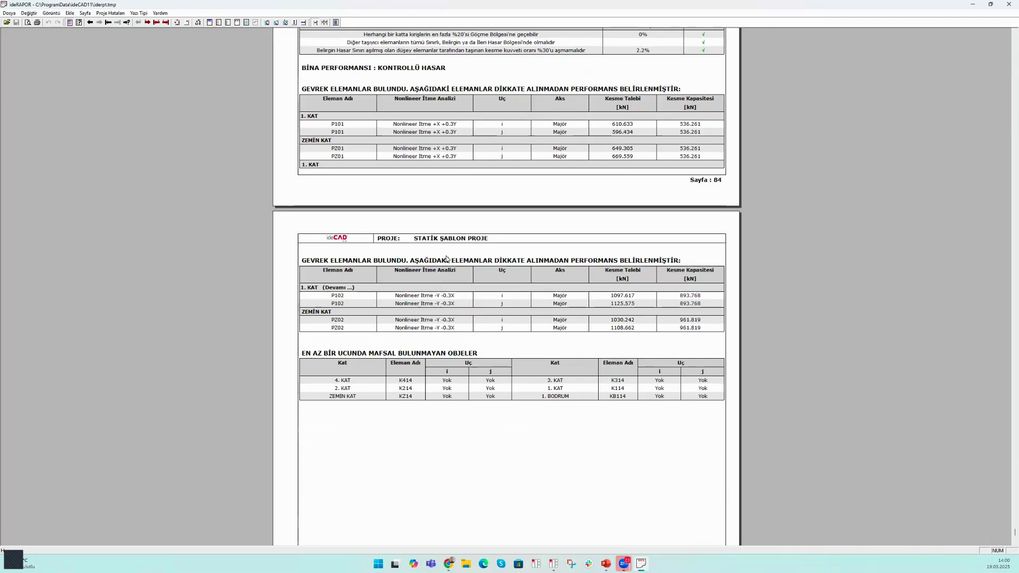
pyautogui.scroll(3, 464, 255)
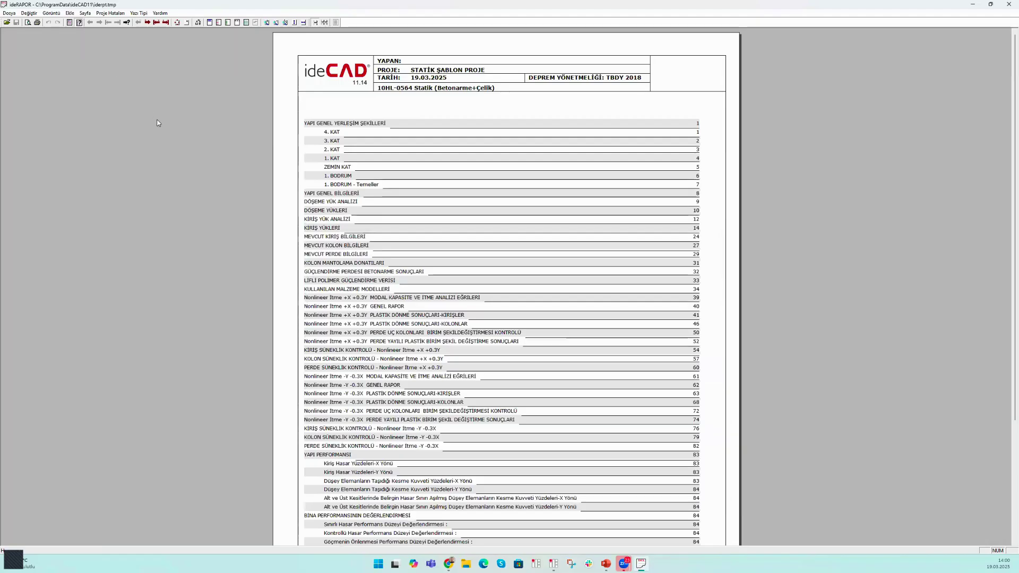
# Return to the table of contents and open the DÖŞEME YÜK ANALİZİ section.
pyautogui.click(158, 22)
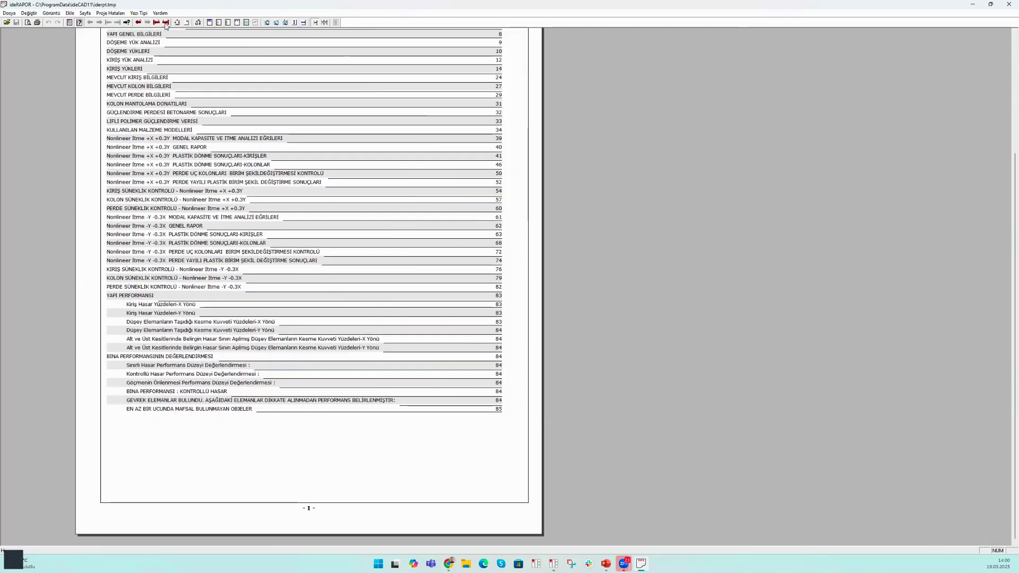
pyautogui.click(138, 23)
pyautogui.click(71, 23)
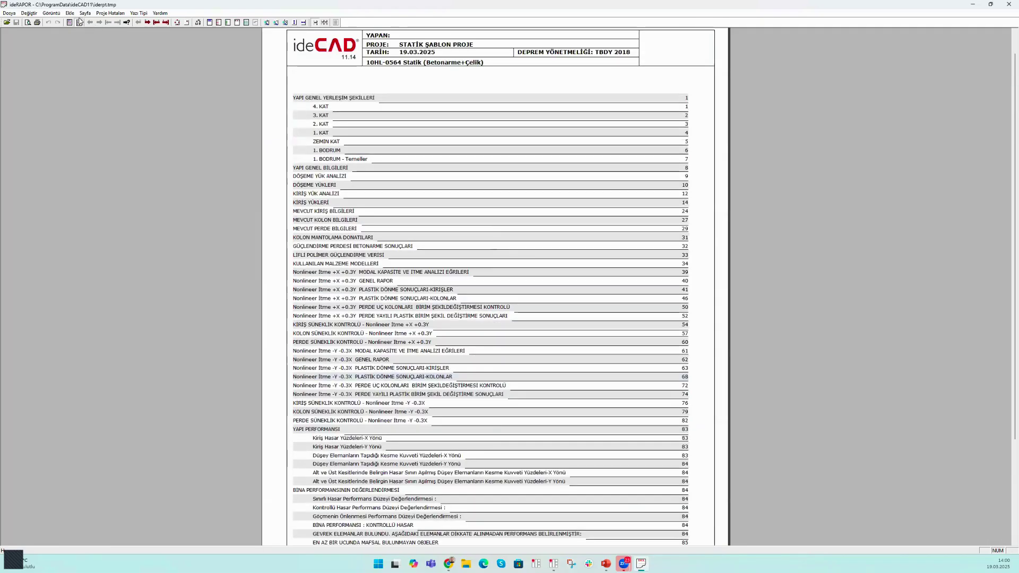
pyautogui.click(349, 179)
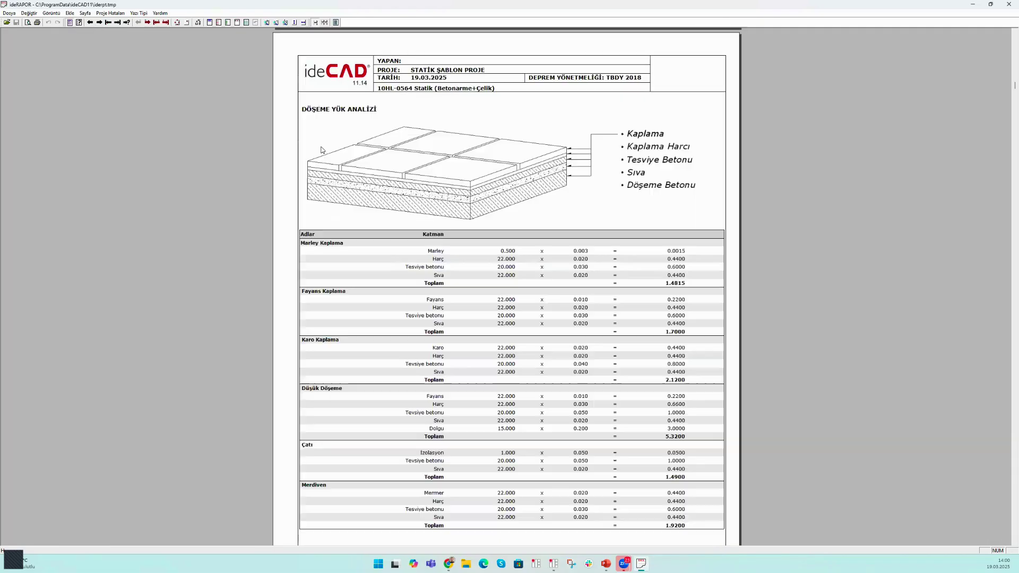
# Recheck the BİNA PERFORMANSININ DEĞERLENDİRMESİ criteria tables and go back to the table of contents.
pyautogui.click(165, 23)
pyautogui.scroll(-2, 312, 163)
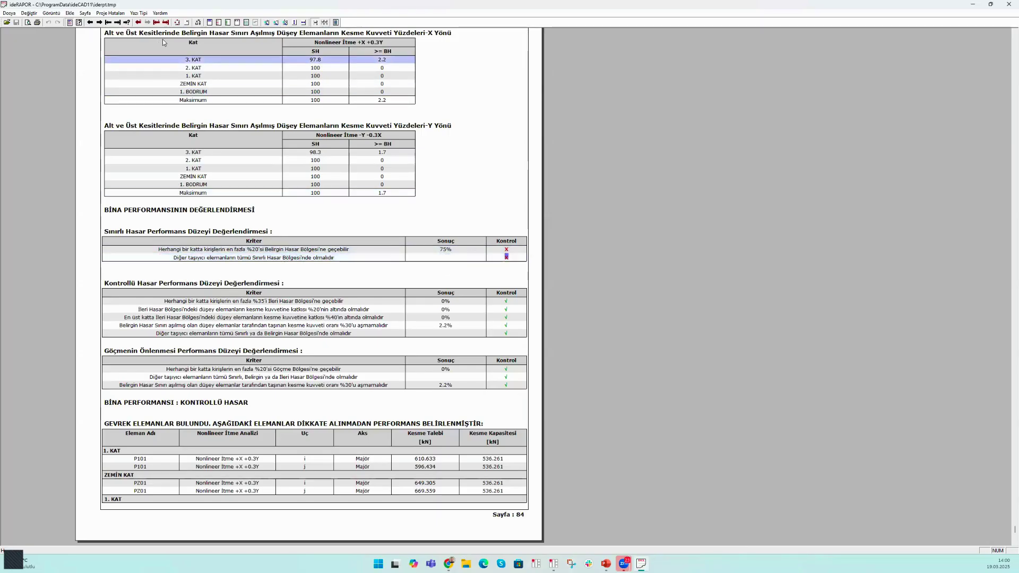
pyautogui.scroll(10, 133, 24)
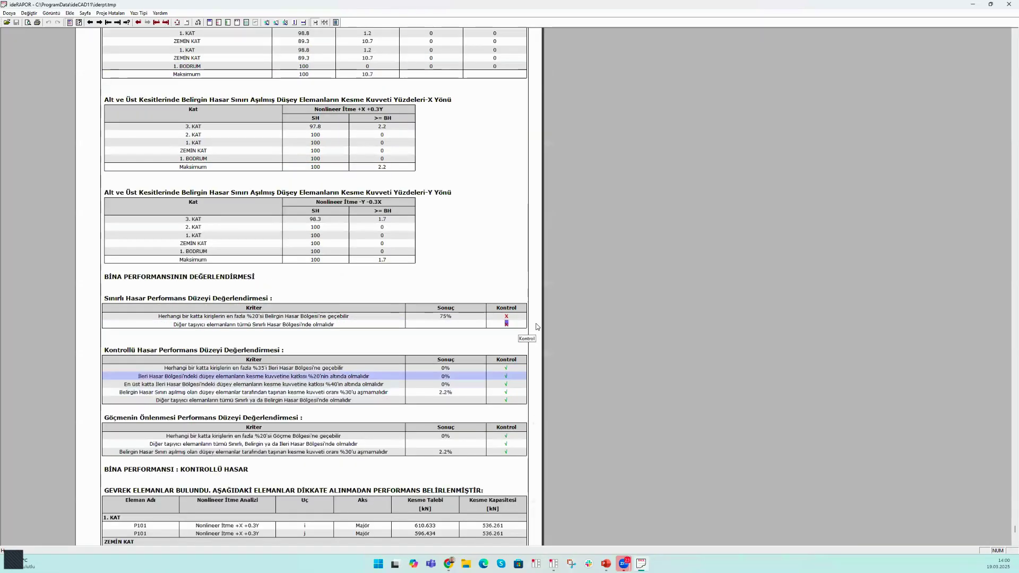
pyautogui.click(79, 22)
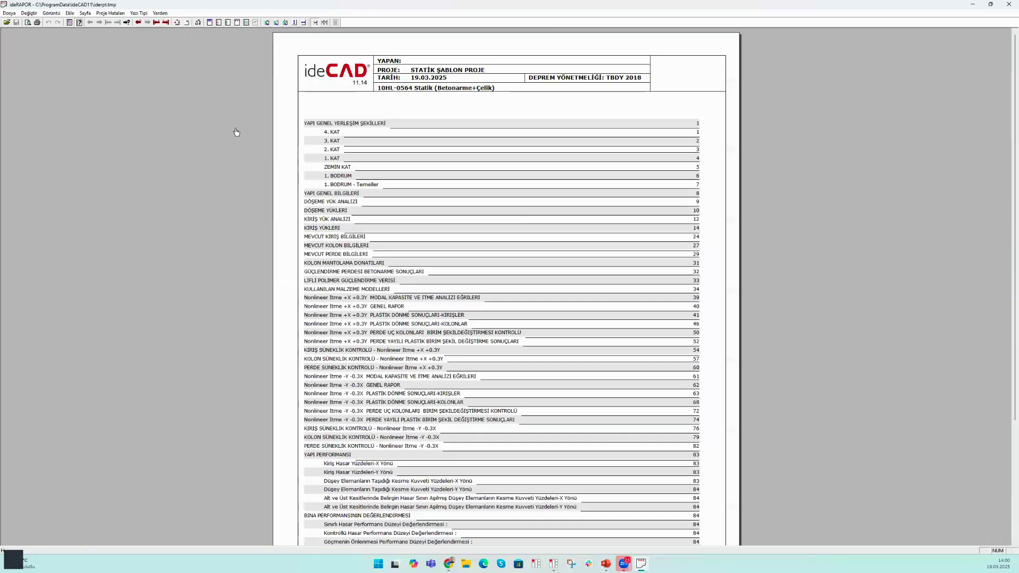
# Open the Nonlinear İtme +X +0.3Y PERDE UÇ KOLONLARI BİRİM ŞEKİLDEĞİŞTİRMESİ KONTROLÜ section and examine its steel and concrete strain checks.
pyautogui.click(399, 338)
pyautogui.scroll(-10, 357, 284)
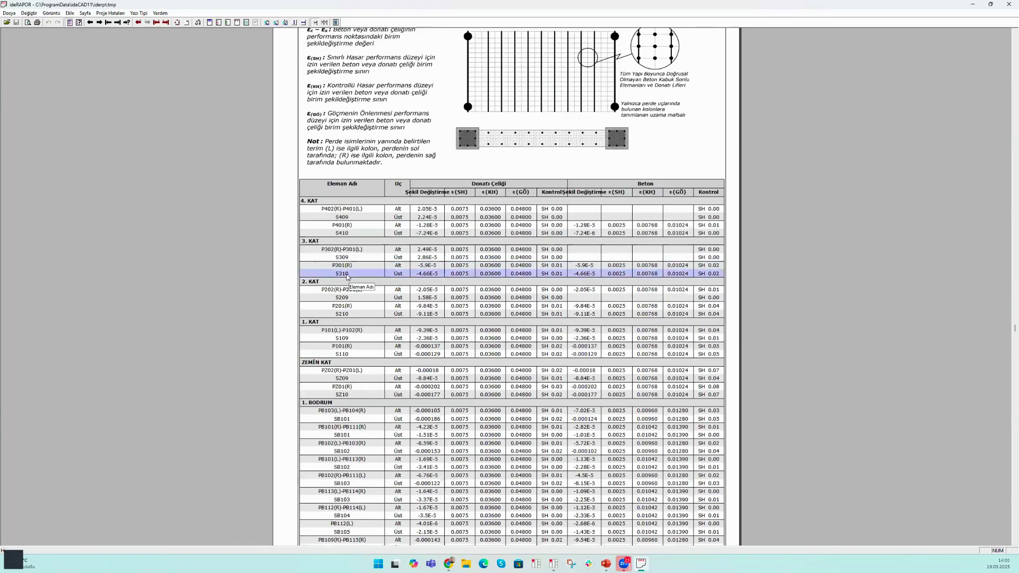
pyautogui.scroll(-15, 346, 275)
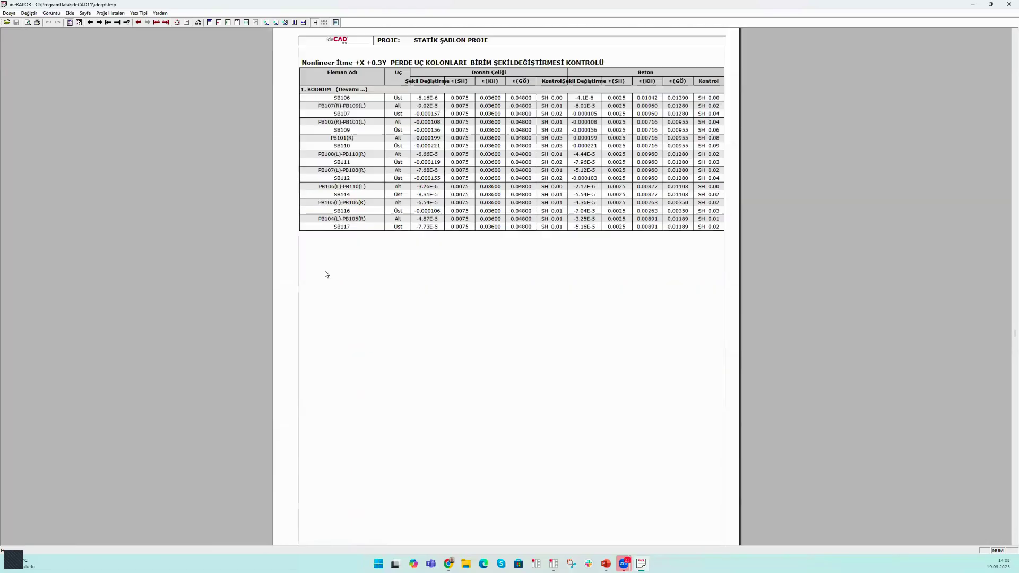
pyautogui.scroll(7, 613, 216)
pyautogui.scroll(14, 613, 216)
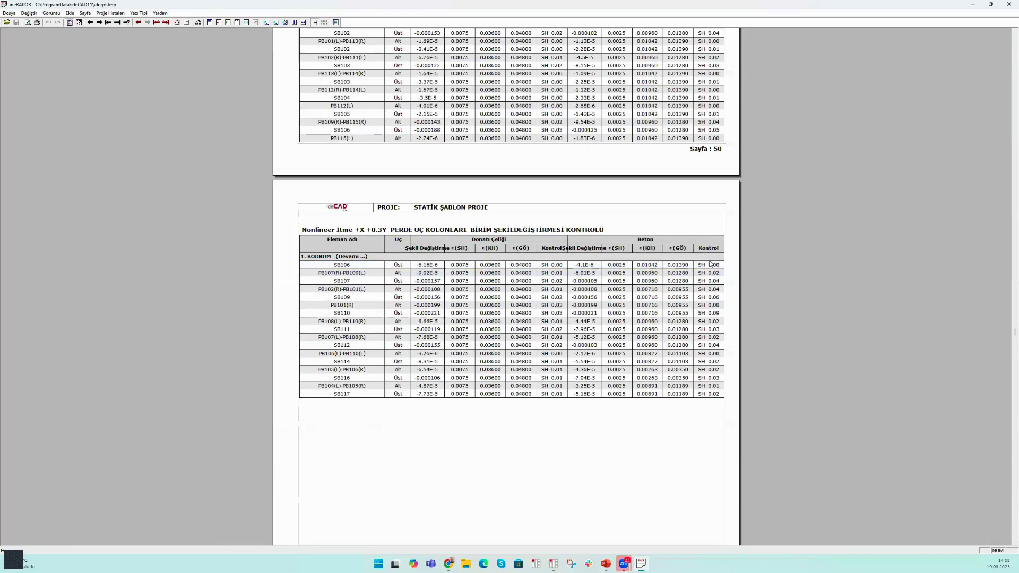
# Examine the Nonlinear İtme +X +0.3Y PLASTİK DÖNME SONUÇLARI-KOLONLAR tables across the storeys, then close the report.
pyautogui.scroll(20, 709, 128)
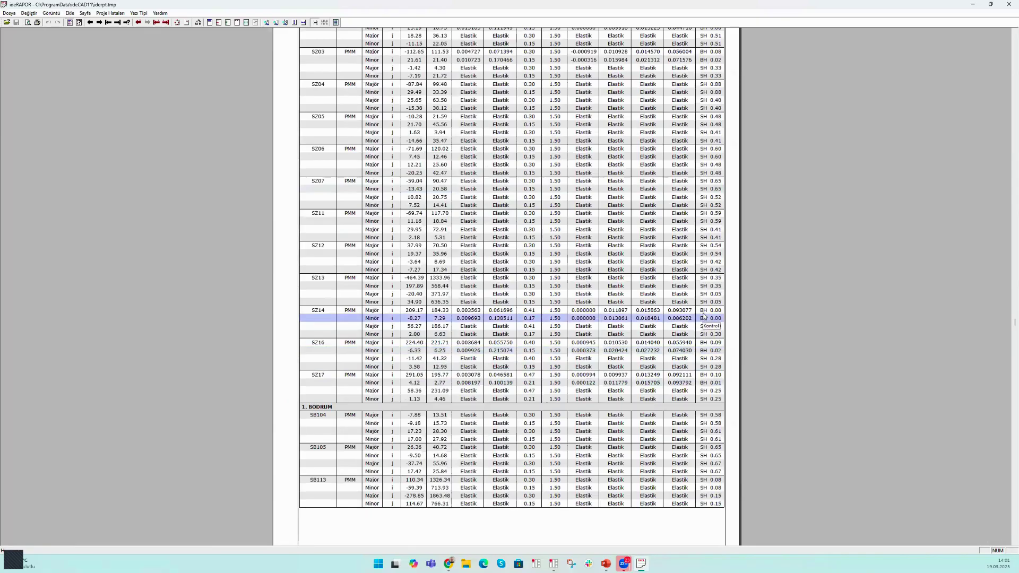
pyautogui.scroll(7, 709, 318)
pyautogui.scroll(14, 709, 314)
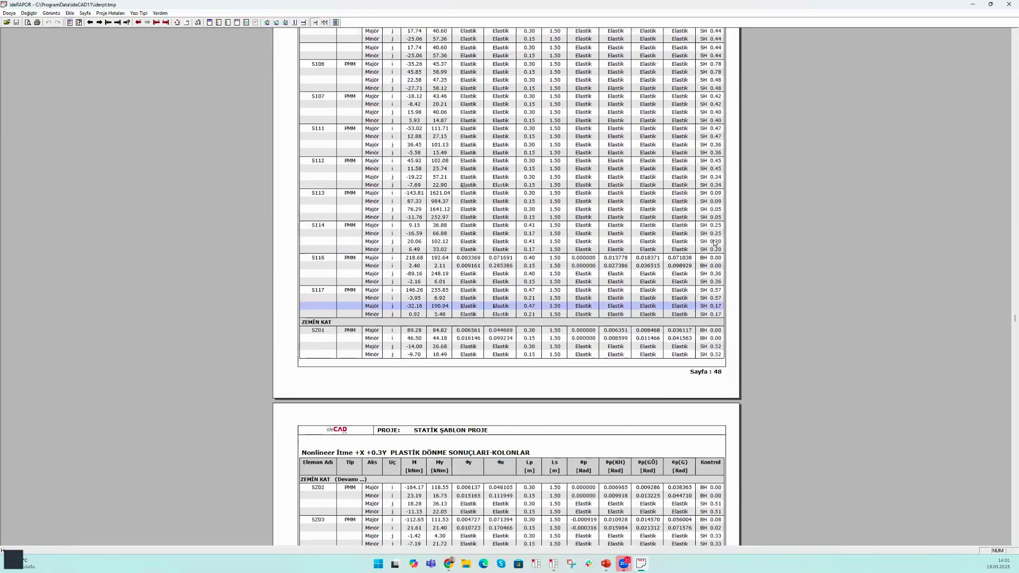
pyautogui.scroll(17, 721, 258)
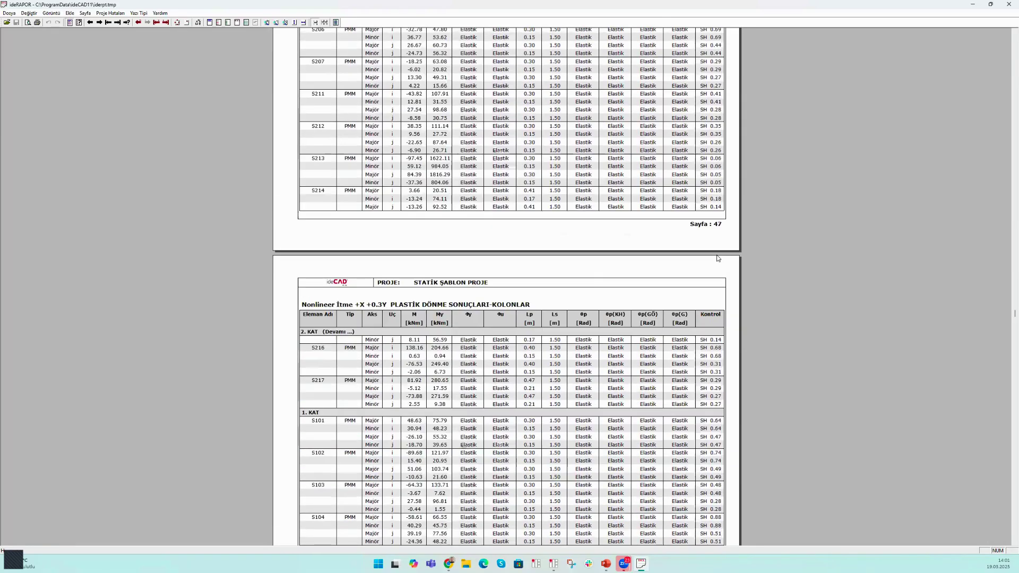
pyautogui.click(1008, 4)
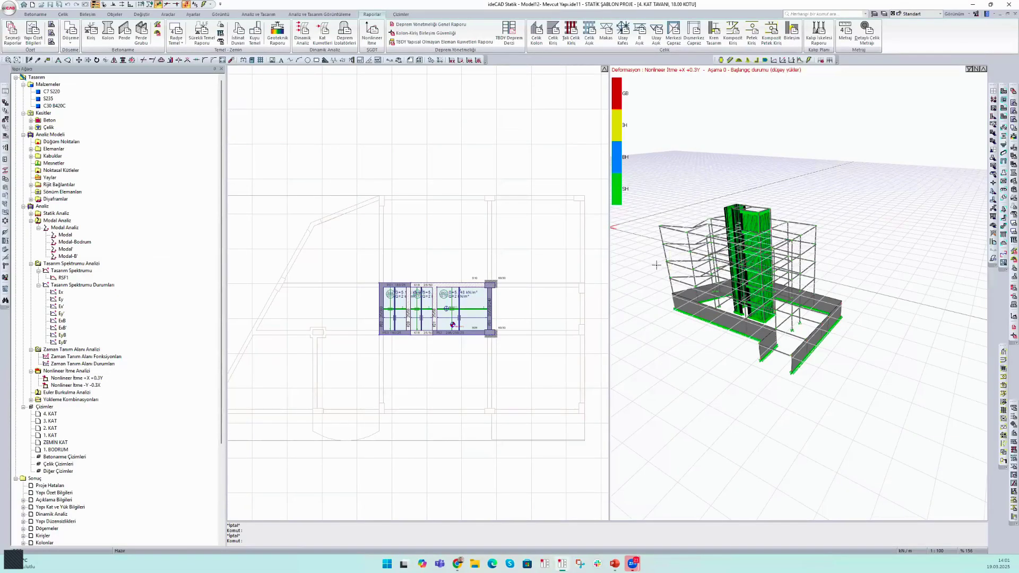
# Open the 3D view's Görselleştirme settings for Deformasyon and choose the Nonlinear İtme +X +0.3Y combination.
pyautogui.rightClick(684, 358)
pyautogui.click(707, 460)
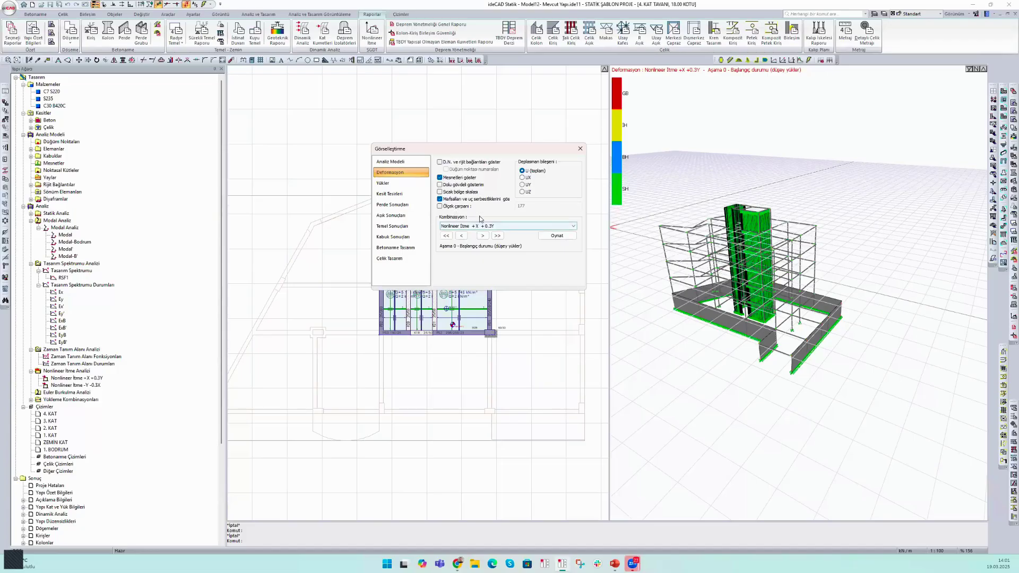
pyautogui.click(399, 162)
pyautogui.click(401, 173)
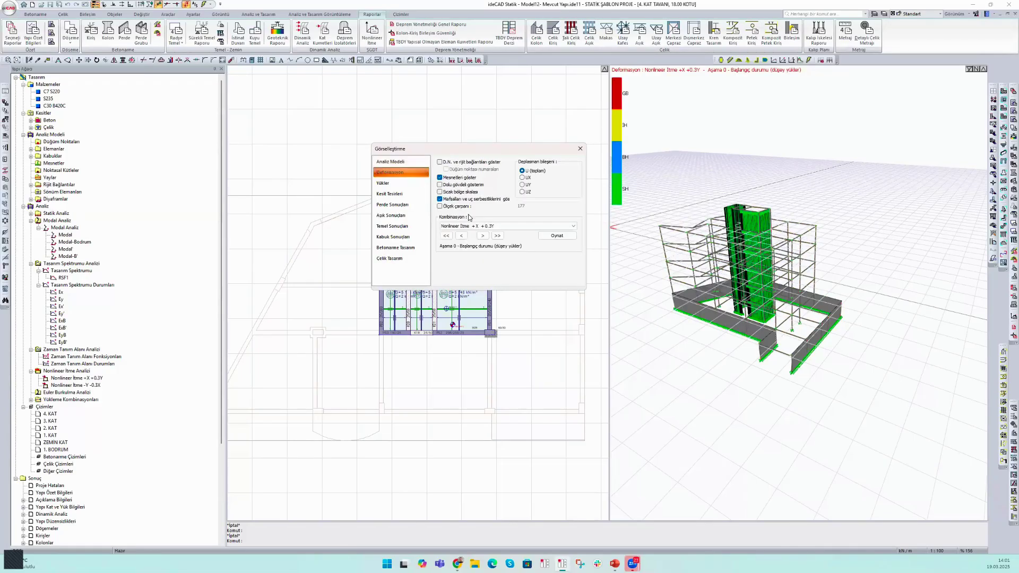
pyautogui.click(479, 227)
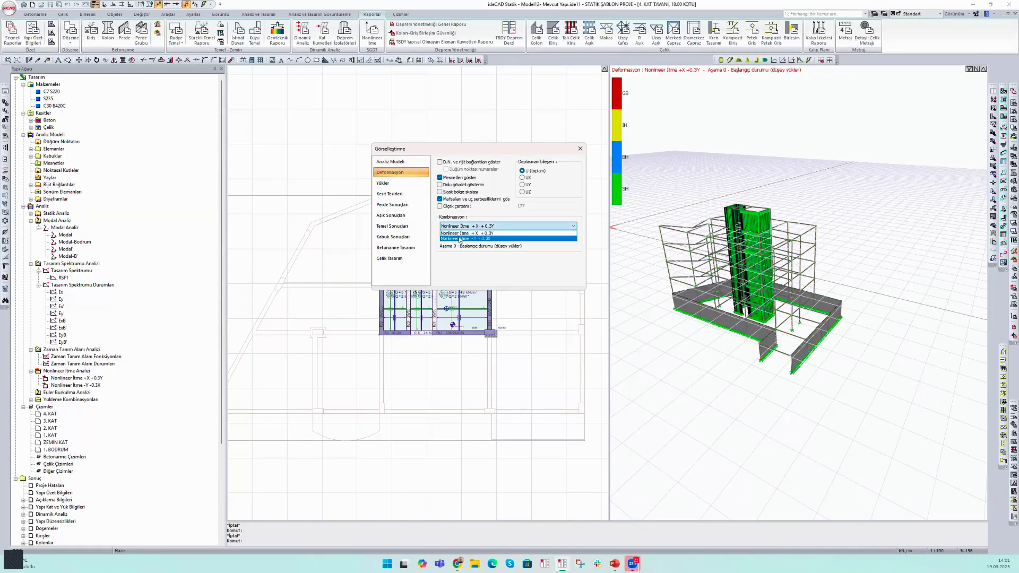
pyautogui.click(489, 233)
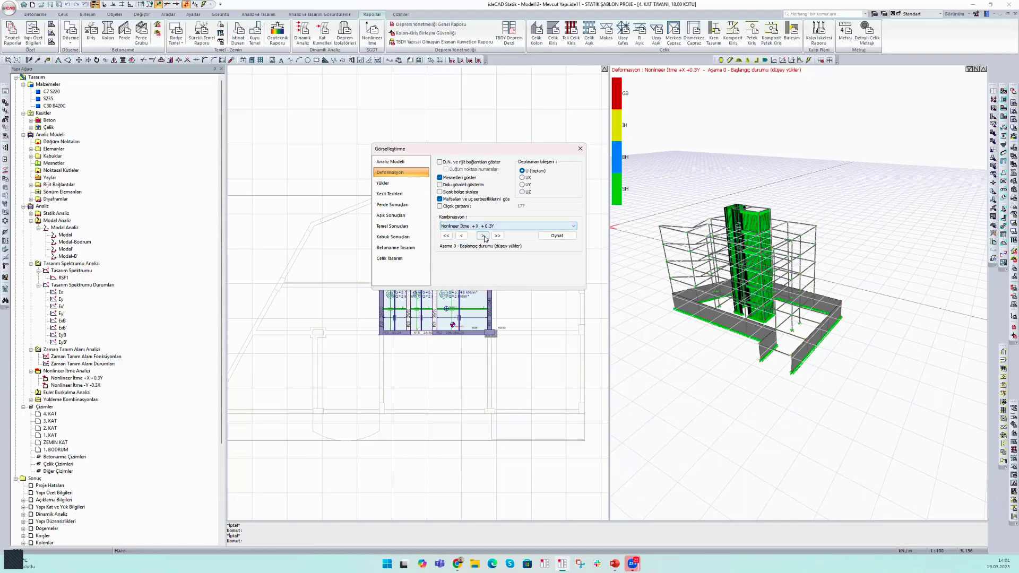
# Advance the pushover deformation display to Aşama 5, inspect it on the 3D model, and close the visualization settings.
pyautogui.click(483, 236)
pyautogui.click(483, 236)
pyautogui.click(483, 237)
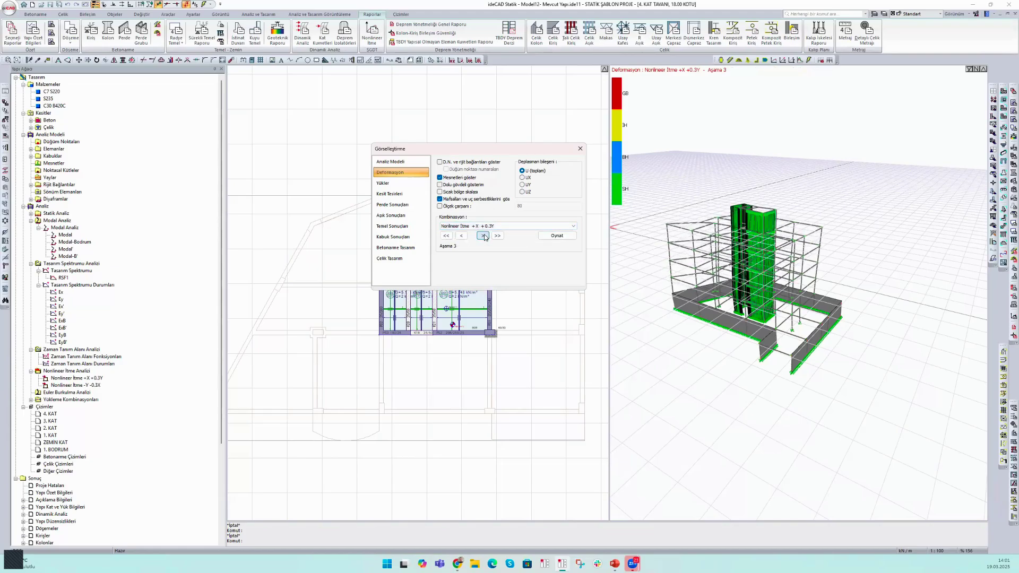
pyautogui.click(483, 236)
pyautogui.click(484, 237)
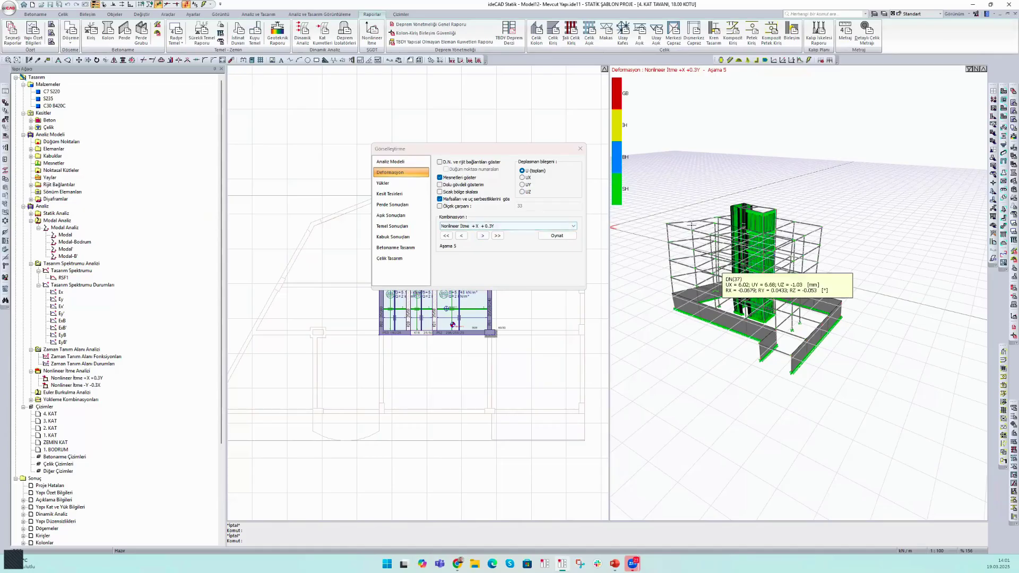
pyautogui.click(580, 149)
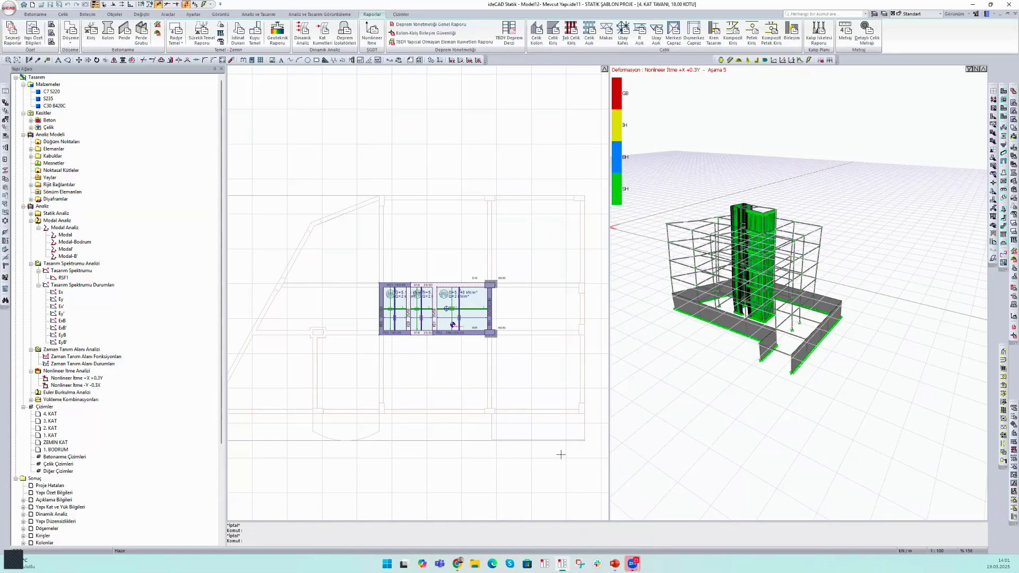
# Switch the plan view to the ZEMİN KAT TAVANI, 6.00 KOTU storey.
pyautogui.click(577, 551)
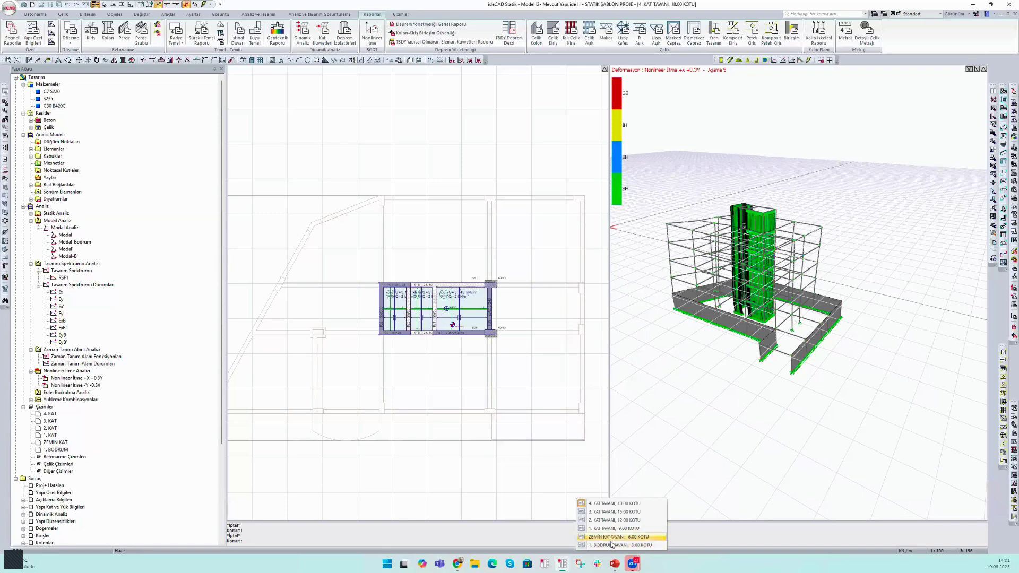
pyautogui.click(613, 538)
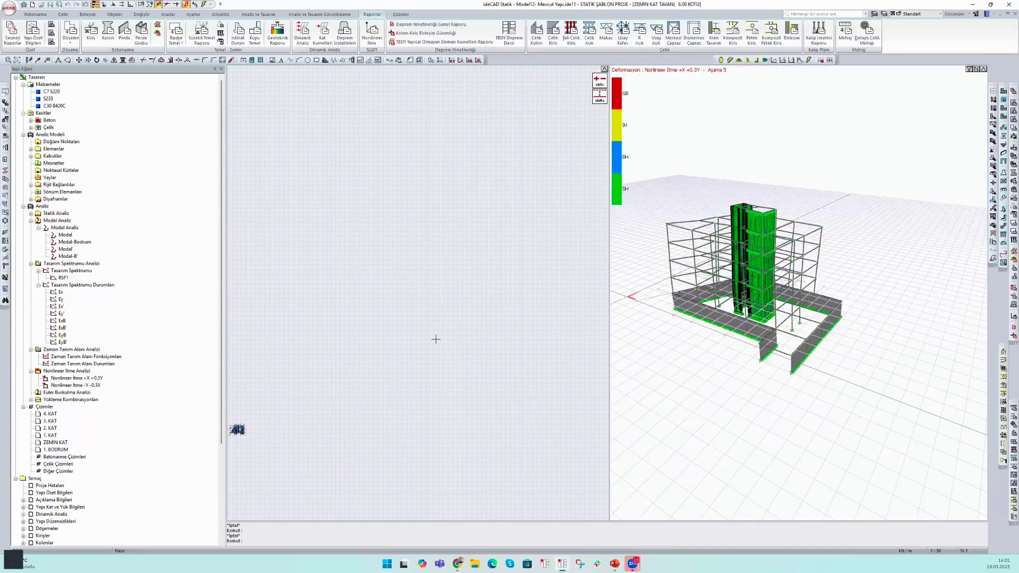
# Examine the core area of the storey plan, picking out walls P01 and P02 and the jacketed columns S09 and S10.
pyautogui.scroll(3, 538, 279)
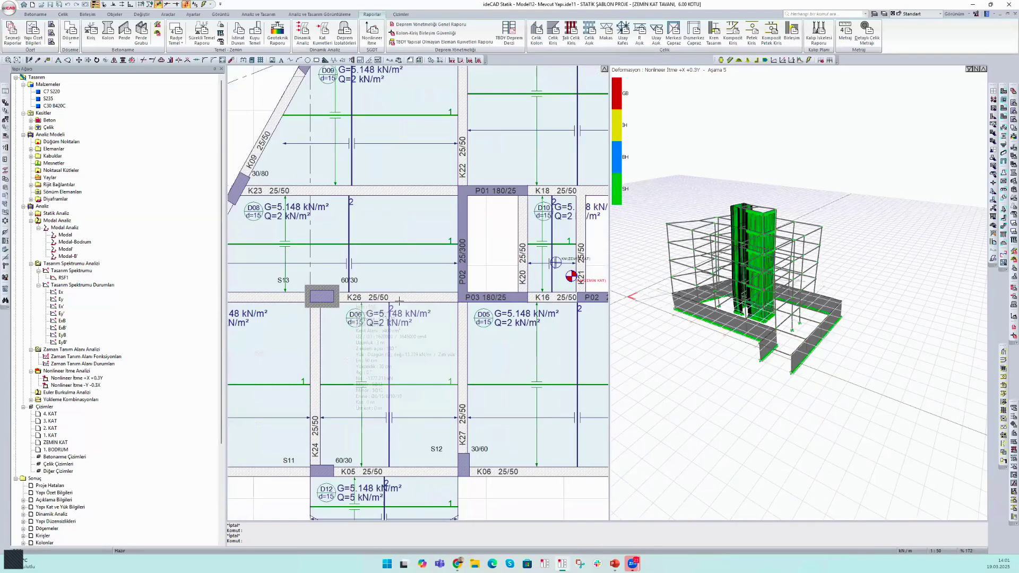
pyautogui.scroll(-3, 539, 279)
pyautogui.scroll(3, 539, 279)
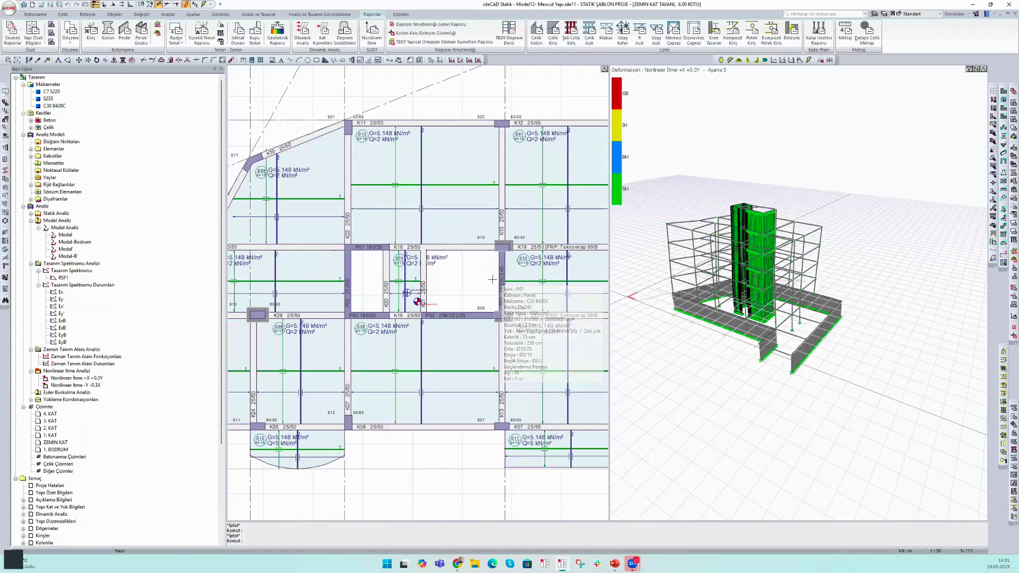
pyautogui.moveTo(443, 295); pyautogui.dragTo(497, 259, button='middle')
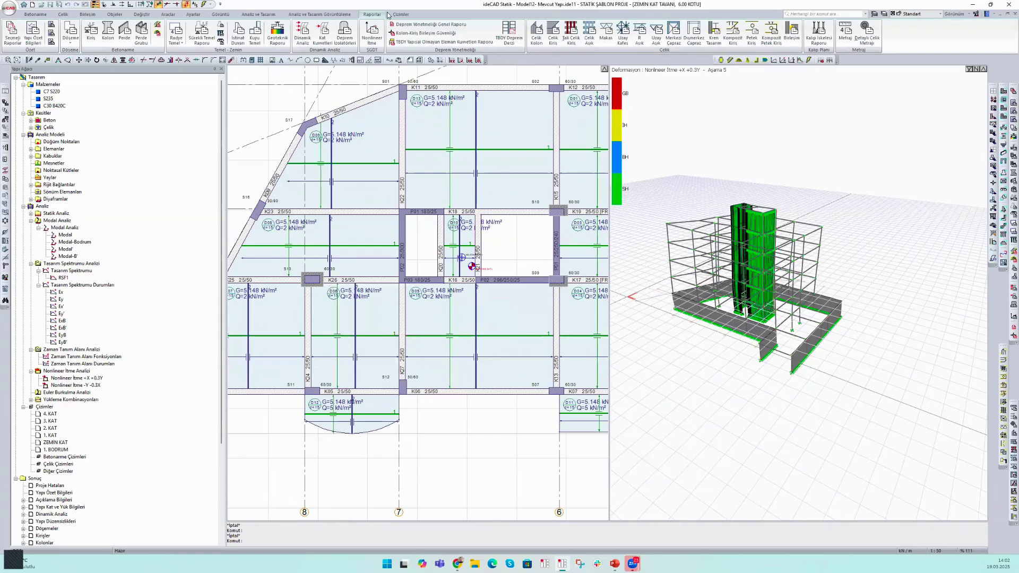
pyautogui.scroll(3, 556, 250)
pyautogui.click(557, 246)
pyautogui.click(544, 279)
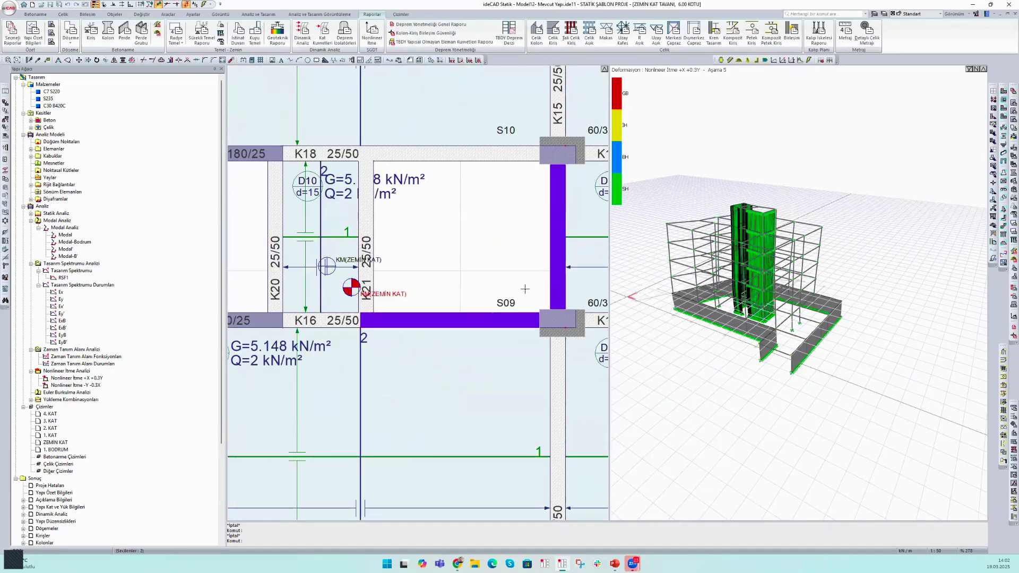
pyautogui.click(568, 324)
pyautogui.click(555, 154)
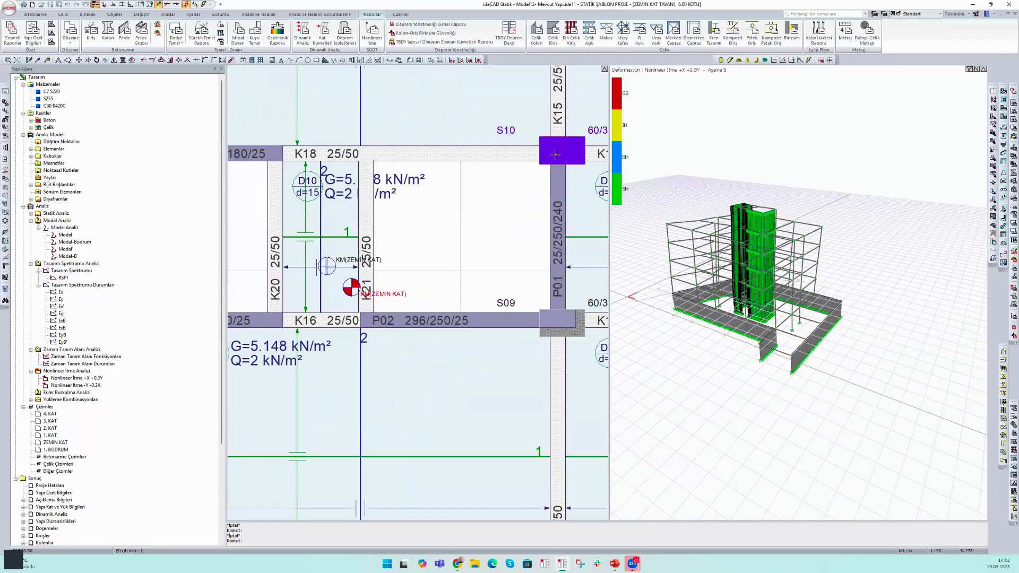
# Select strengthening walls P01 and P02 together and open their Perde Ayarları settings.
pyautogui.click(553, 269)
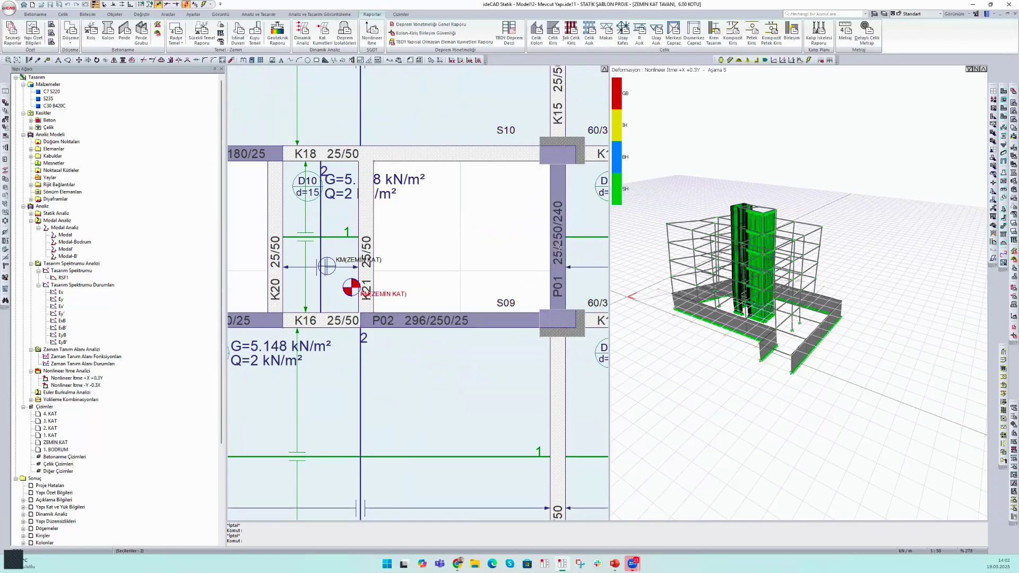
pyautogui.click(479, 316)
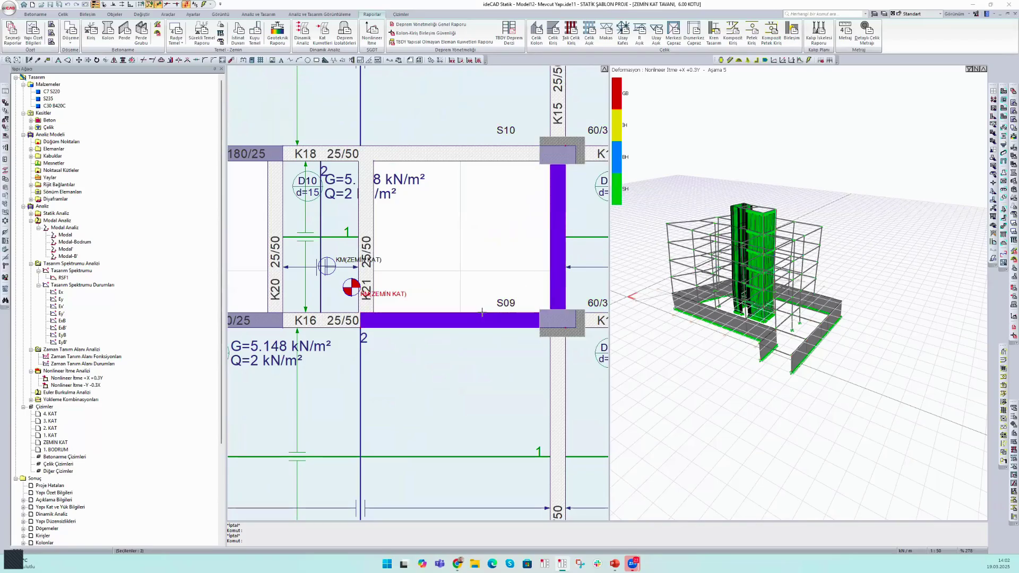
pyautogui.doubleClick(482, 313)
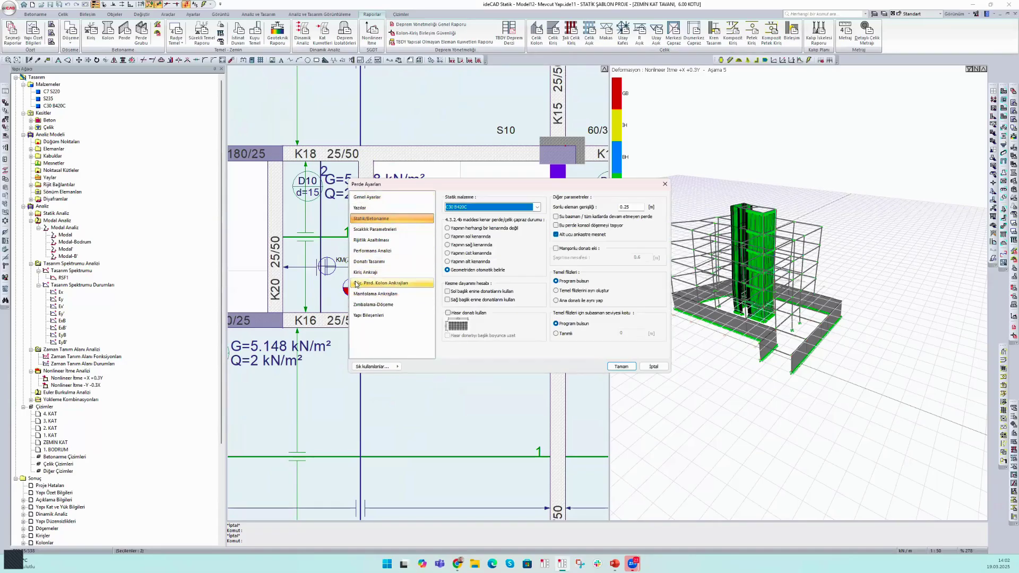
# Review the walls' Kiriş Ankrajı, Güç. Perd. Kolon Ankrajları and Mantolama Ankrajları settings, ending on Kiriş Ankrajı.
pyautogui.click(369, 262)
pyautogui.click(378, 274)
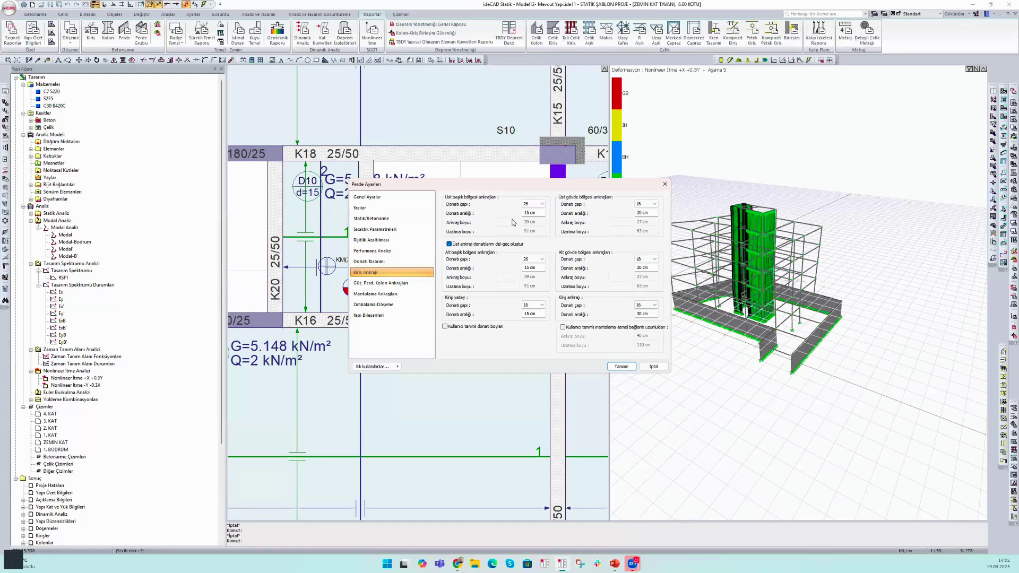
pyautogui.click(402, 286)
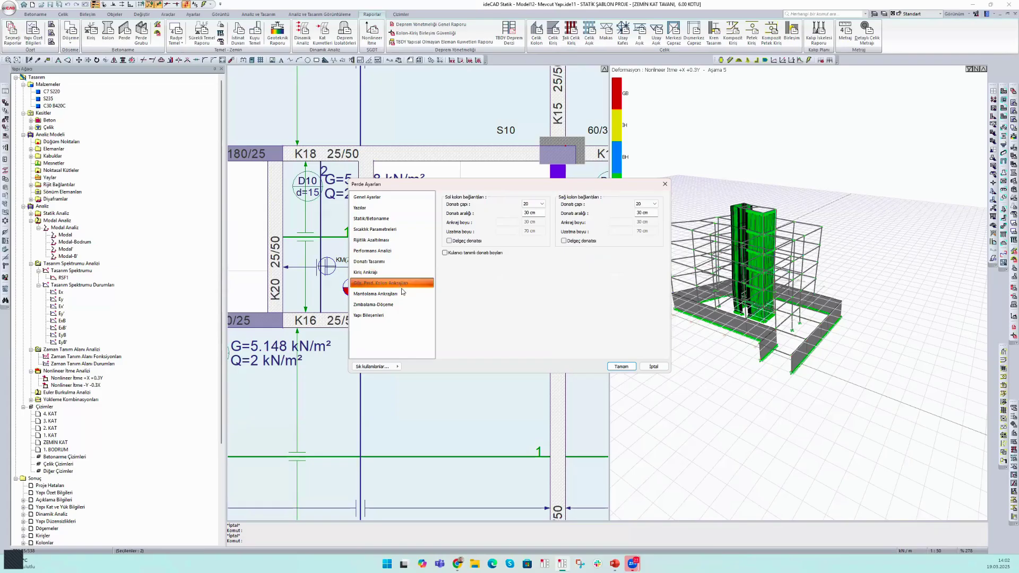
pyautogui.click(404, 295)
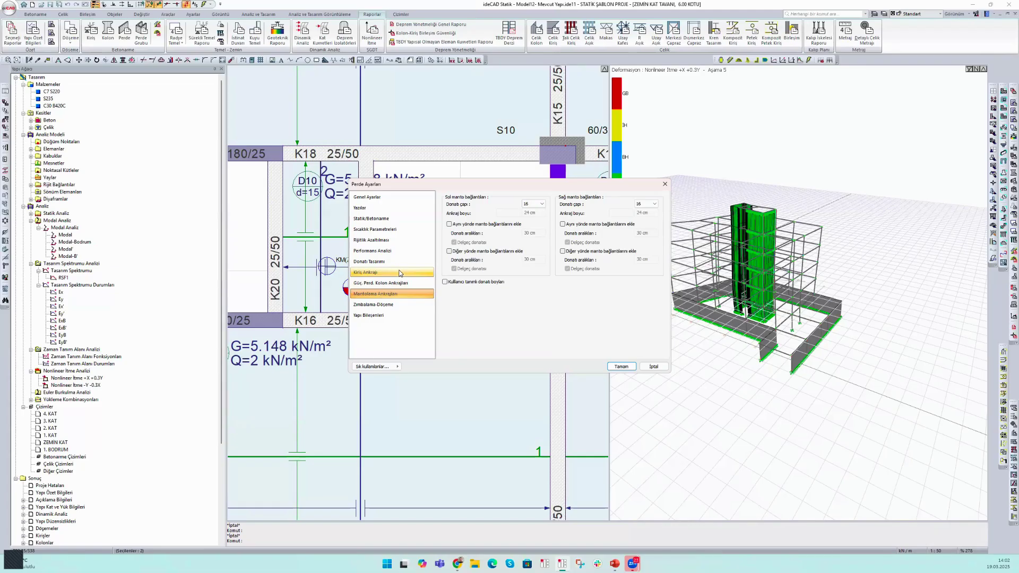
pyautogui.click(399, 273)
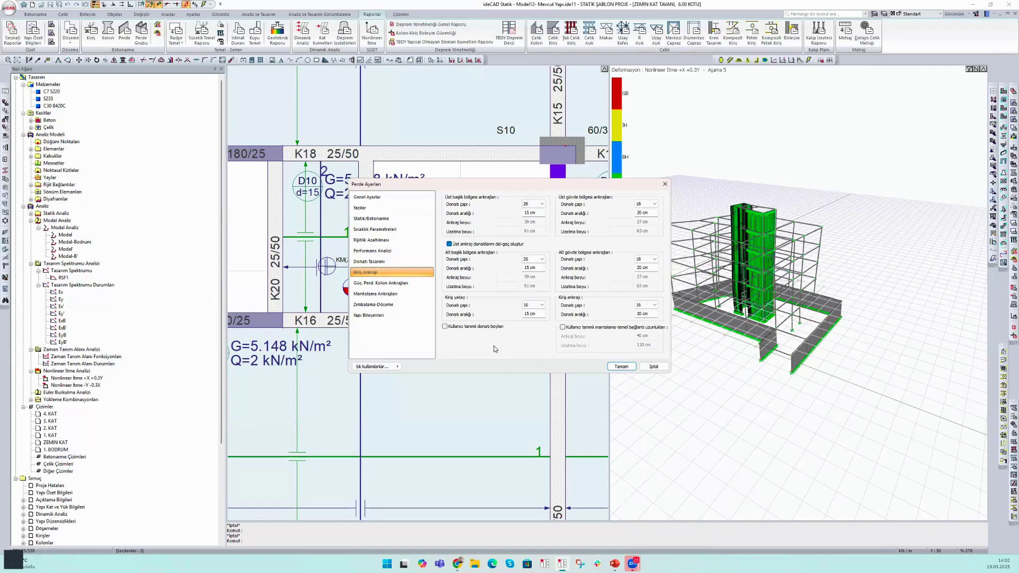
# Open the online help for Perde Ayarları and find its Kiriş Ankrajı Sekmesi section.
pyautogui.press('F1')
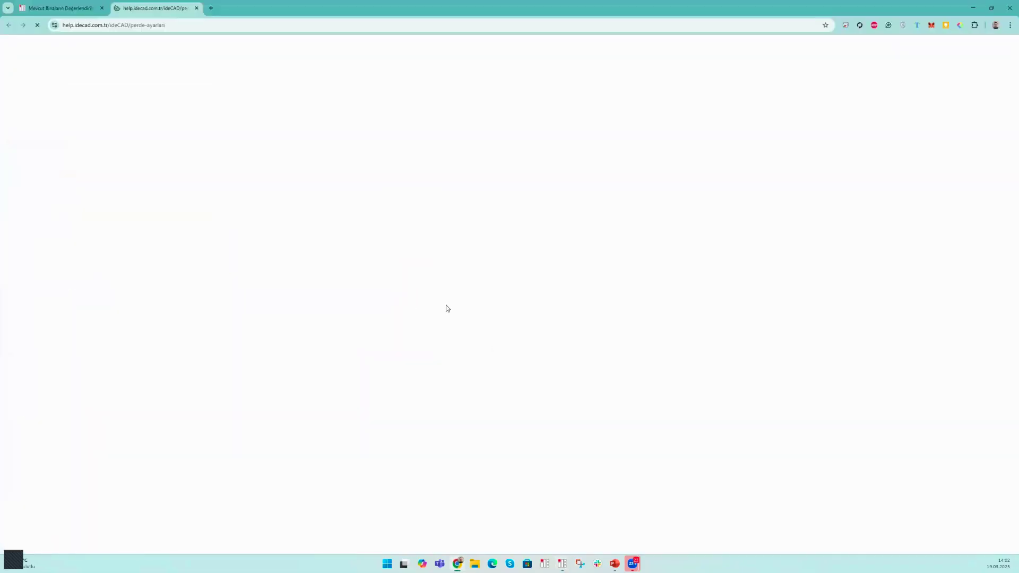
pyautogui.scroll(-15, 435, 260)
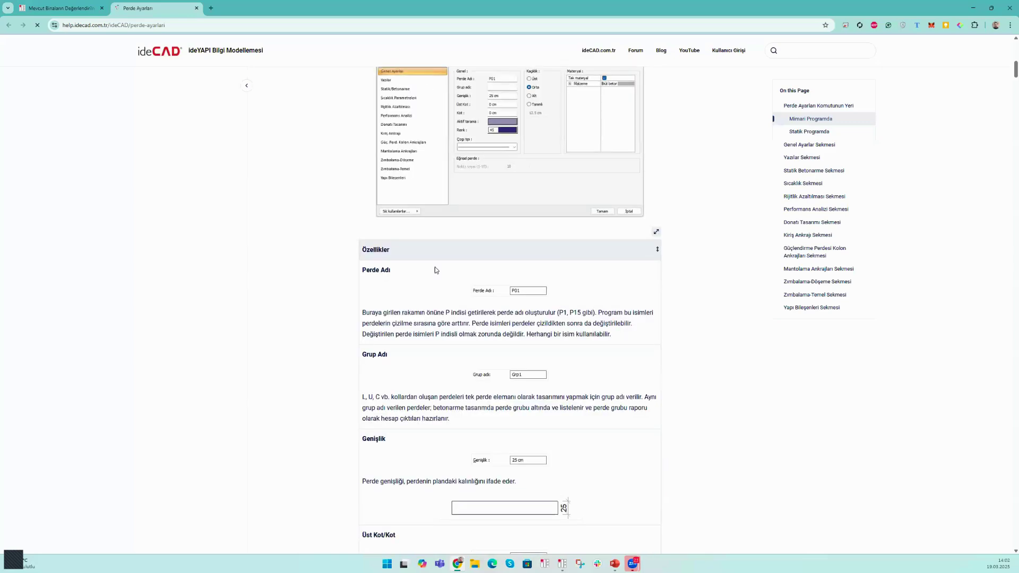
pyautogui.scroll(-20, 435, 271)
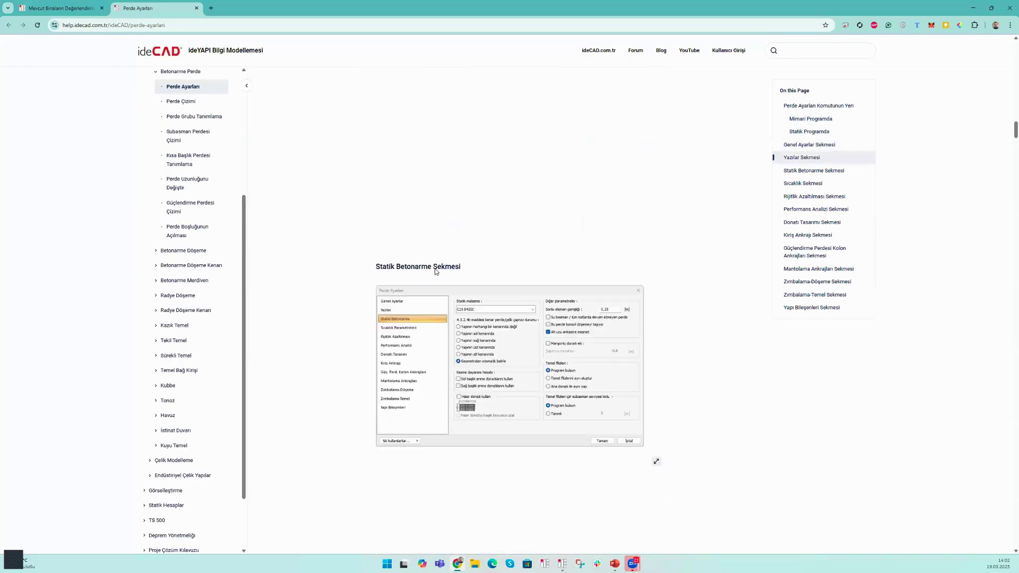
pyautogui.scroll(-20, 434, 272)
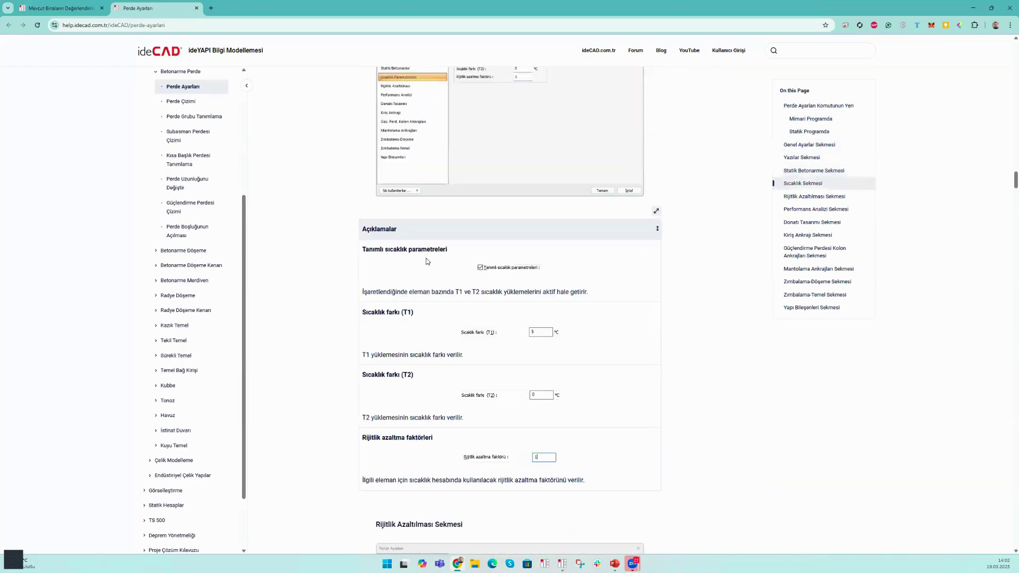
pyautogui.scroll(-20, 424, 257)
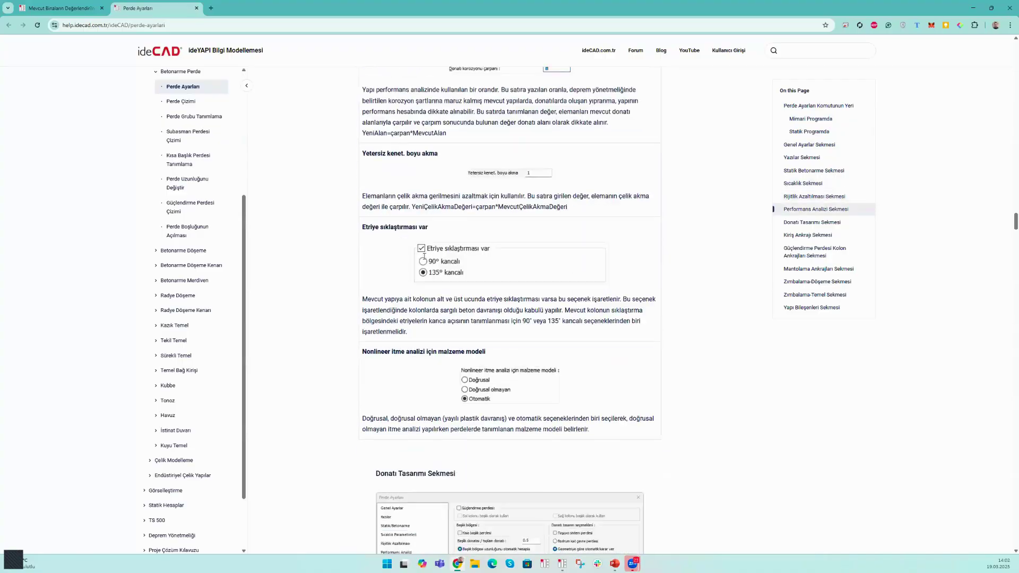
pyautogui.scroll(-20, 421, 257)
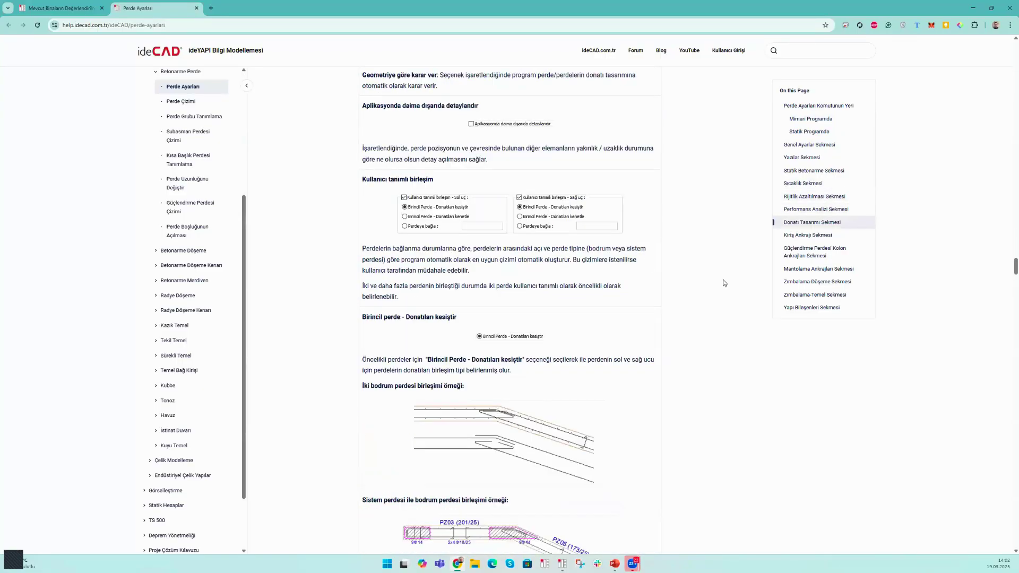
pyautogui.scroll(-20, 609, 322)
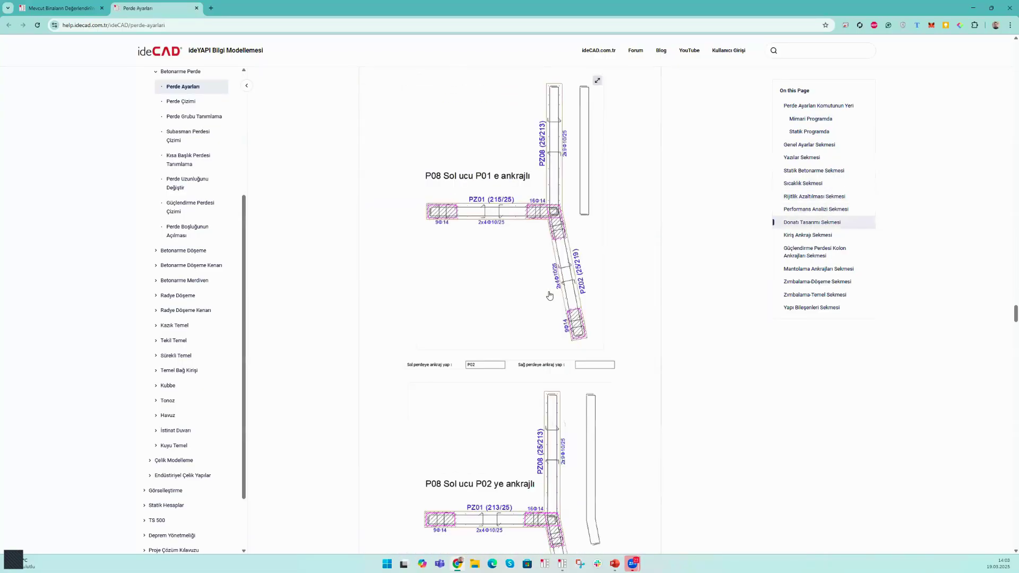
pyautogui.scroll(-8, 545, 293)
pyautogui.scroll(-11, 538, 292)
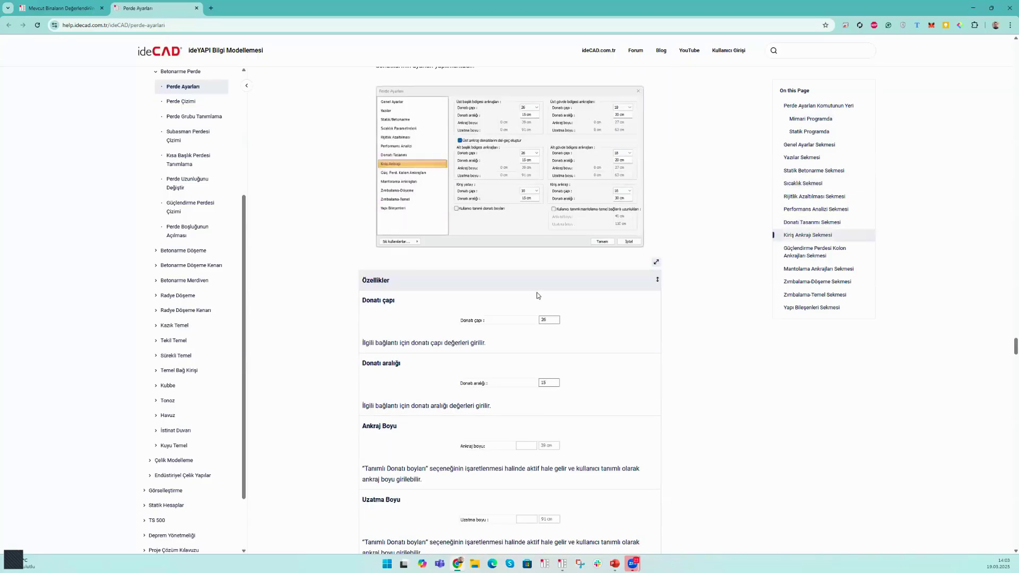
pyautogui.scroll(1, 535, 293)
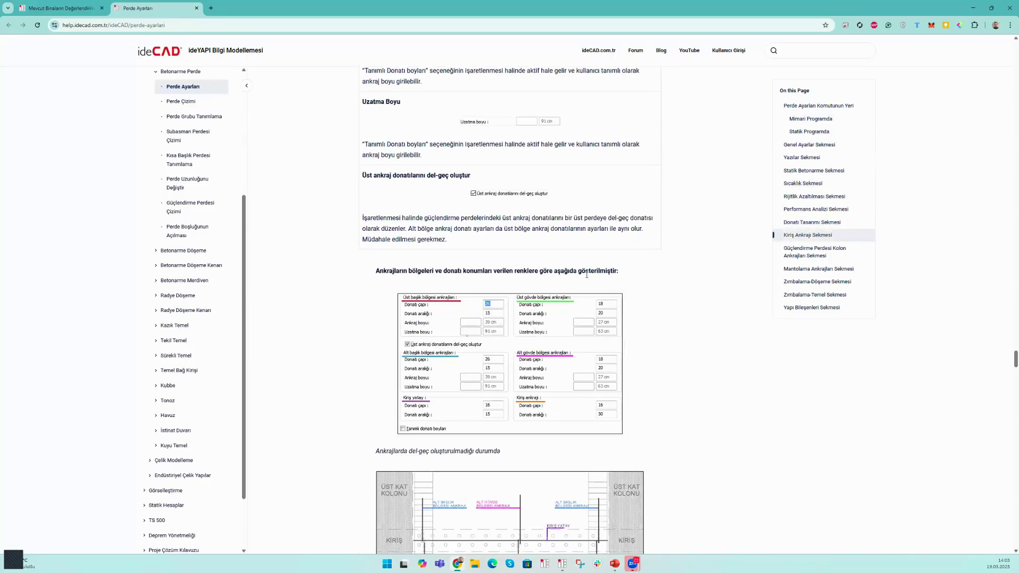
# Examine the Kiriş Ankrajı figures showing anchor regions with and without del-geç anchors and the beam anchor detail.
pyautogui.scroll(-2, 583, 292)
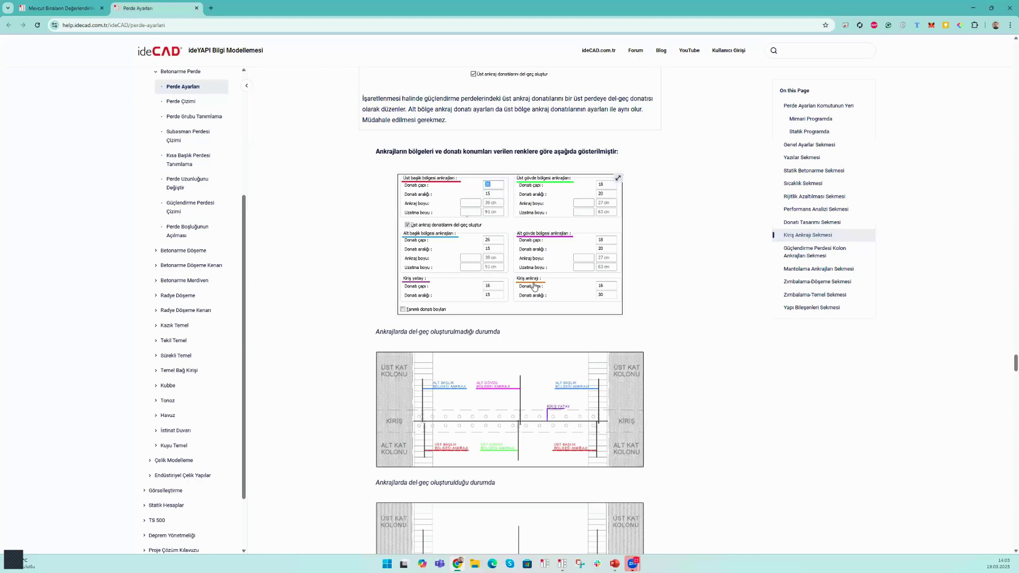
pyautogui.scroll(-3, 528, 446)
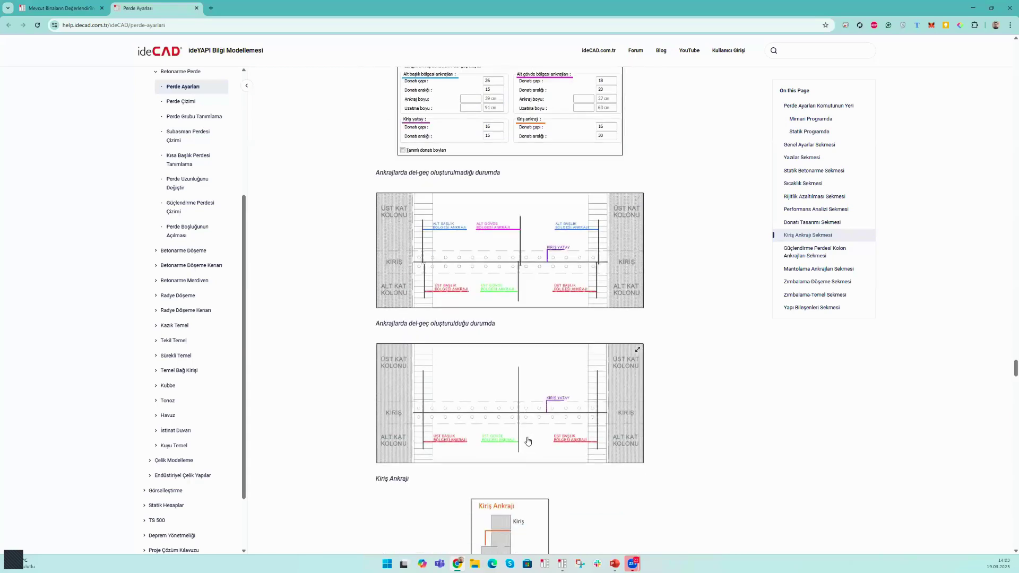
pyautogui.scroll(-3, 528, 441)
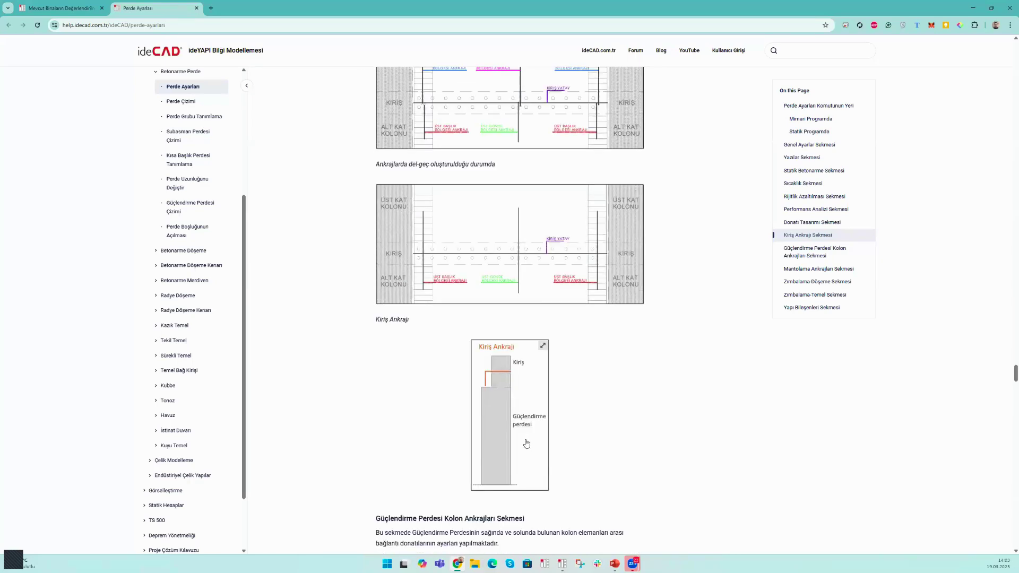
pyautogui.scroll(4, 526, 444)
pyautogui.scroll(-6, 525, 440)
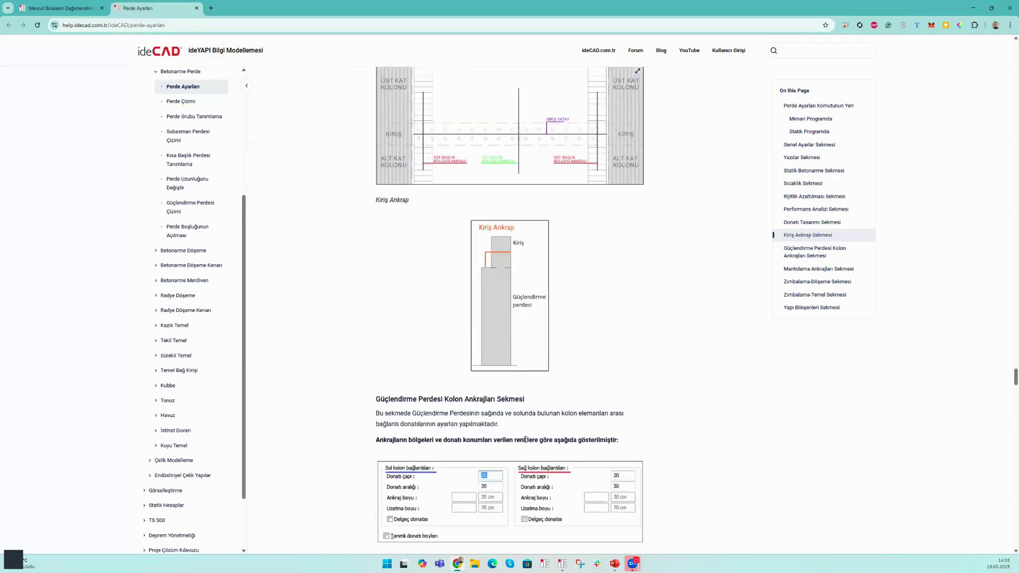
pyautogui.scroll(7, 526, 441)
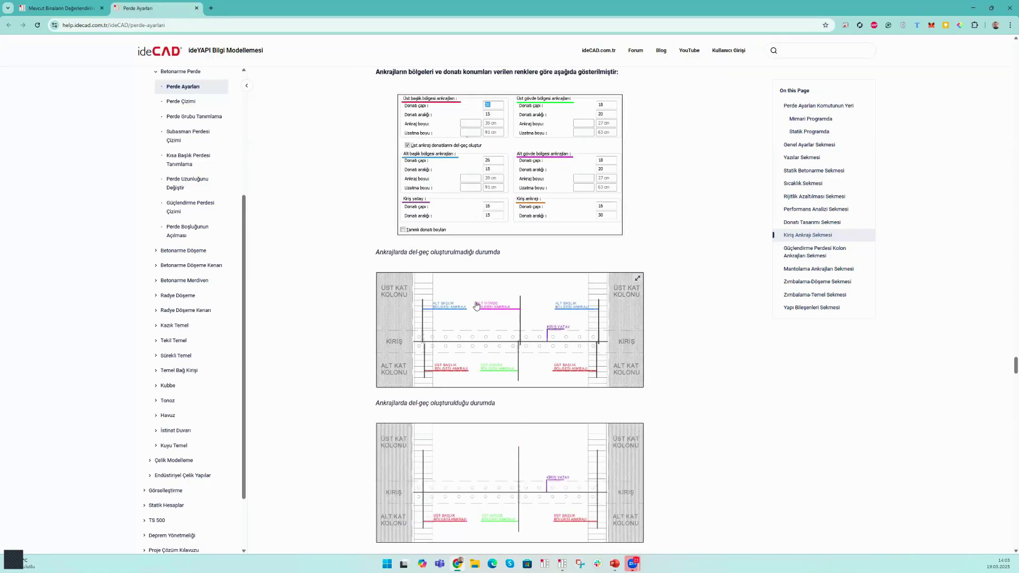
# Examine the help section Güçlendirme Perdesi Kolon Ankrajları Sekmesi and its left and right column connection figure.
pyautogui.scroll(-11, 553, 347)
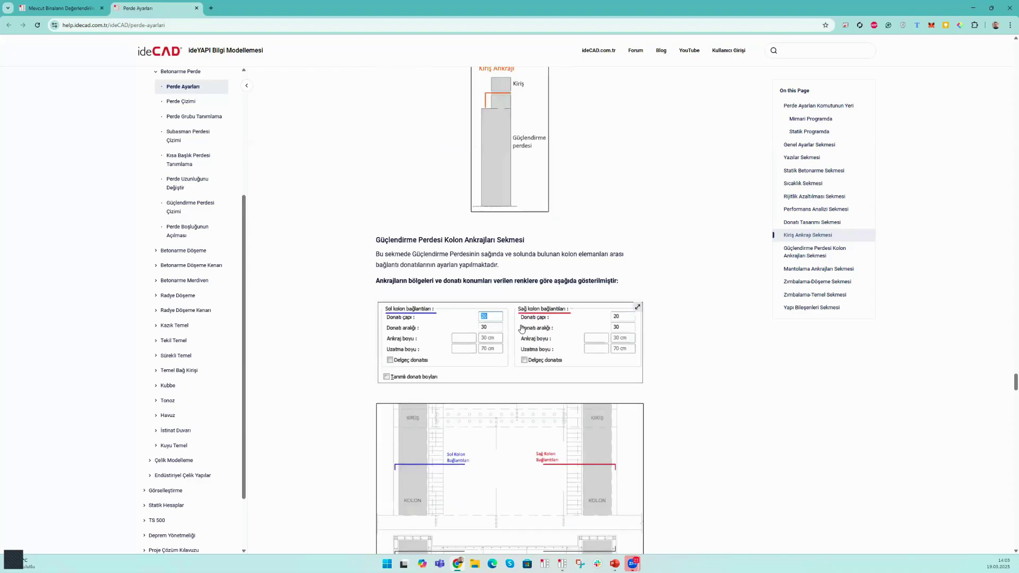
pyautogui.scroll(-3, 522, 322)
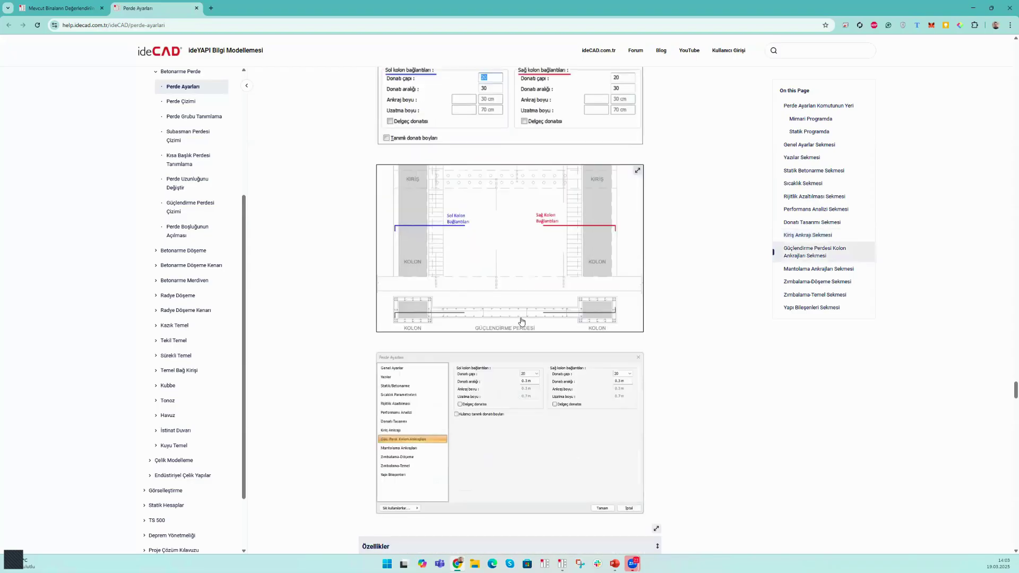
pyautogui.scroll(2, 521, 322)
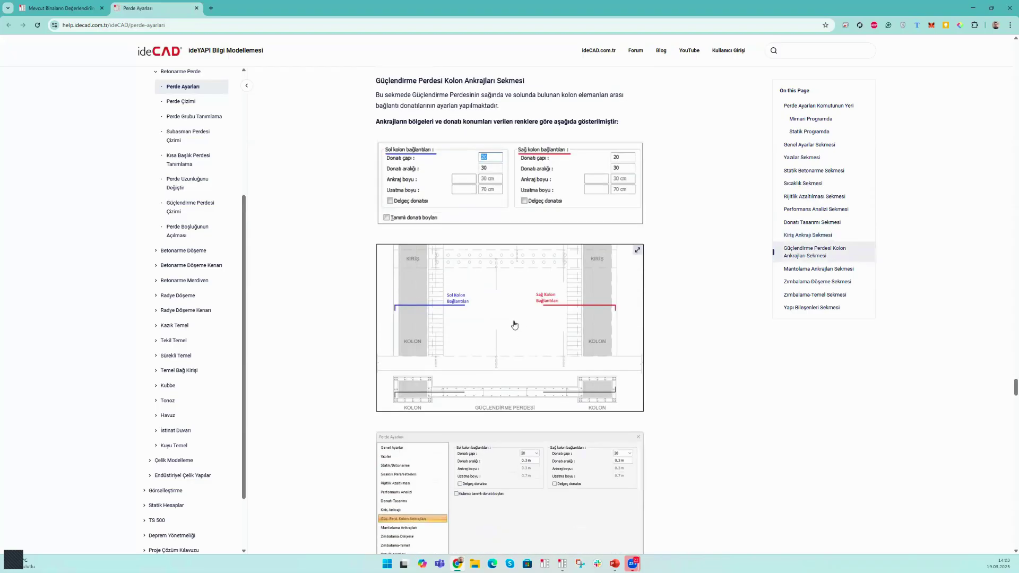
pyautogui.scroll(-5, 515, 325)
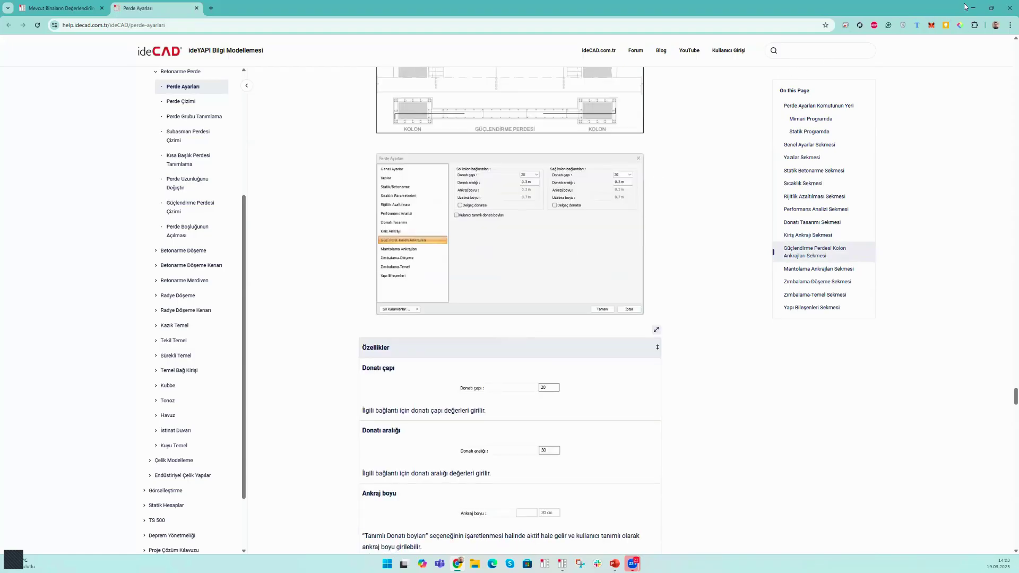
# Switch back to ideCAD Statik and accept the Perde Ayarları settings of the strengthening walls.
pyautogui.click(566, 564)
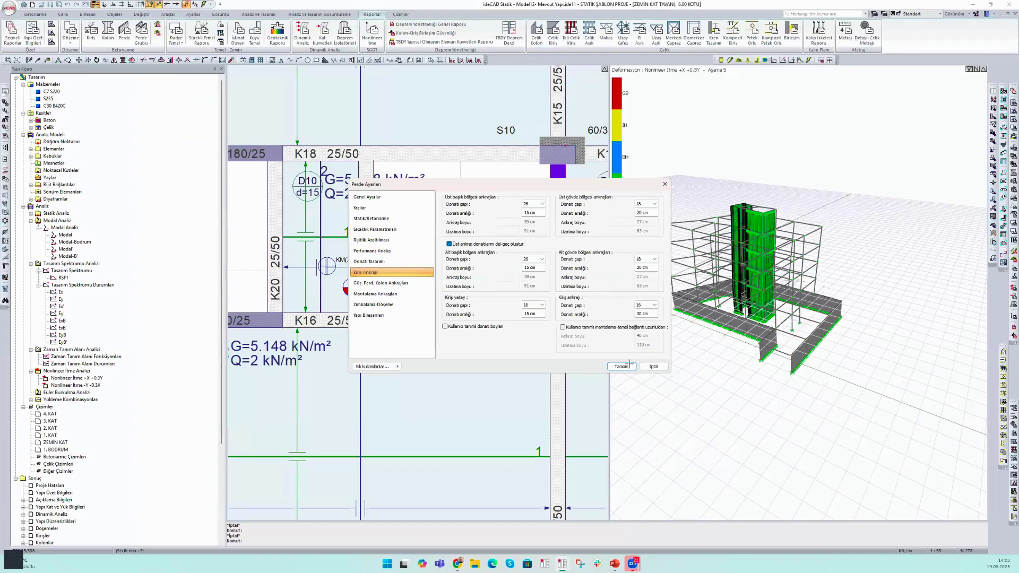
pyautogui.click(622, 366)
pyautogui.scroll(-5, 482, 344)
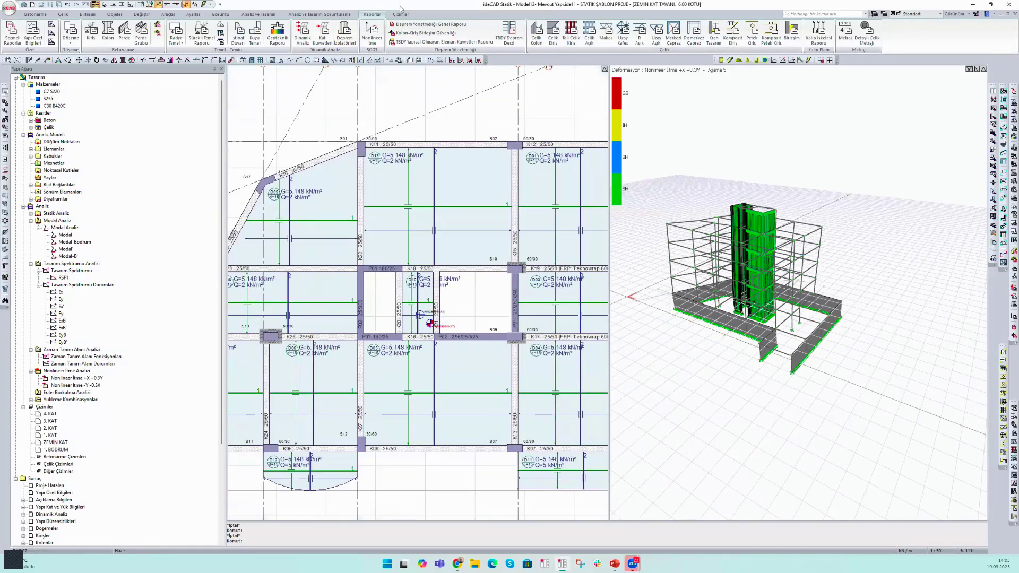
# Generate the strengthening column application plans for all storeys from basement to 4. KAT in a separate drawing window.
pyautogui.click(408, 15)
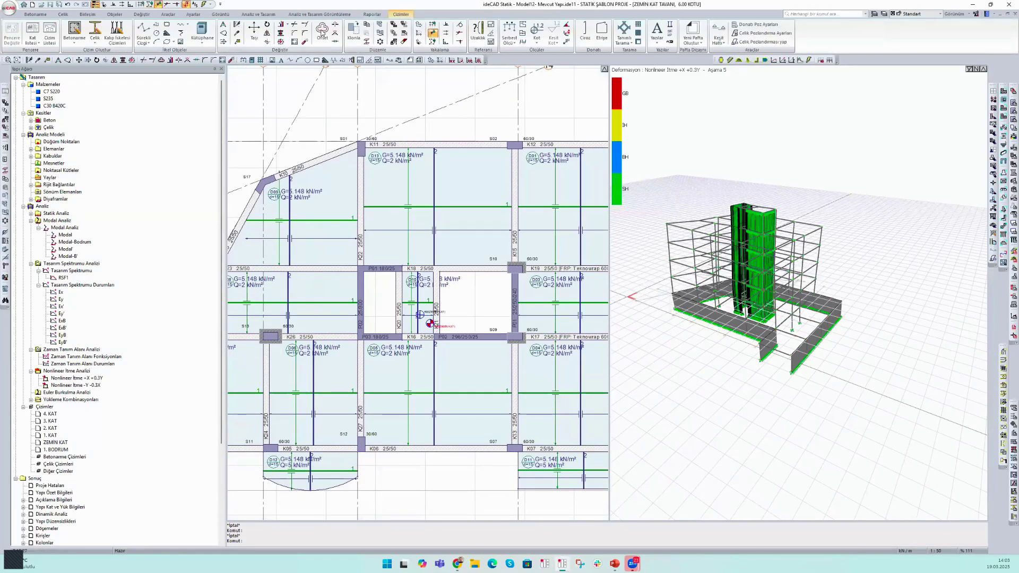
pyautogui.click(74, 33)
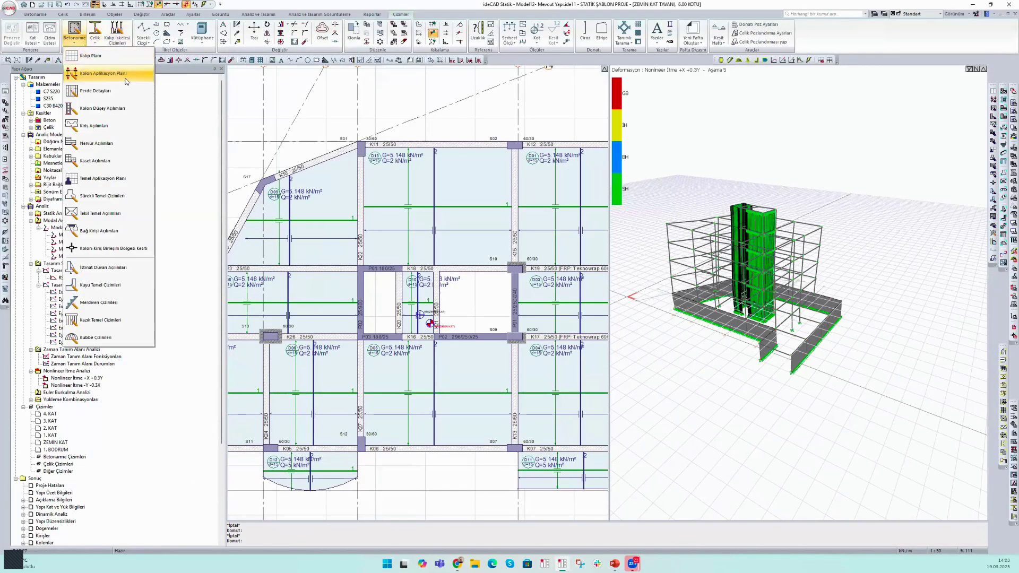
pyautogui.click(96, 73)
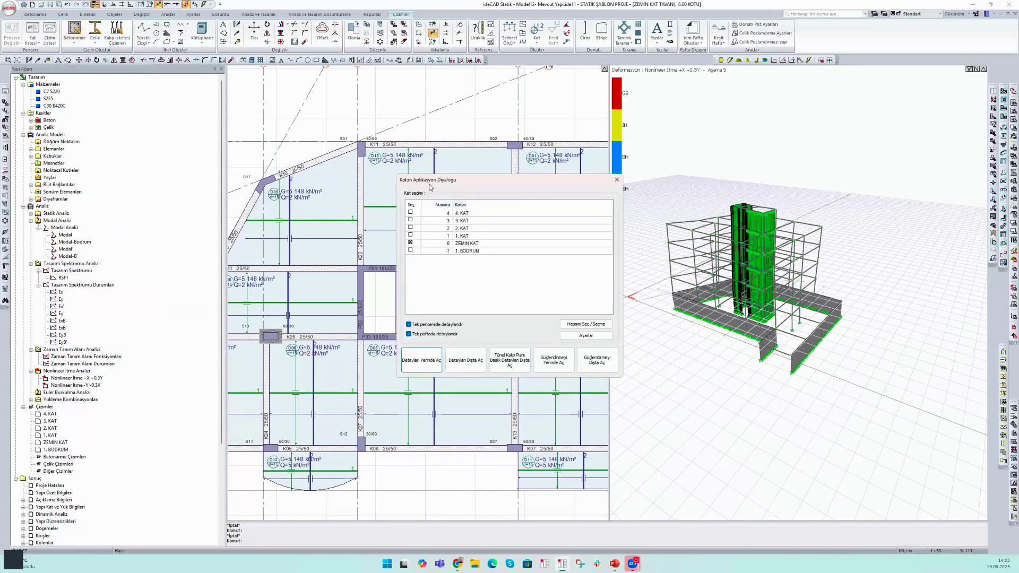
pyautogui.click(587, 325)
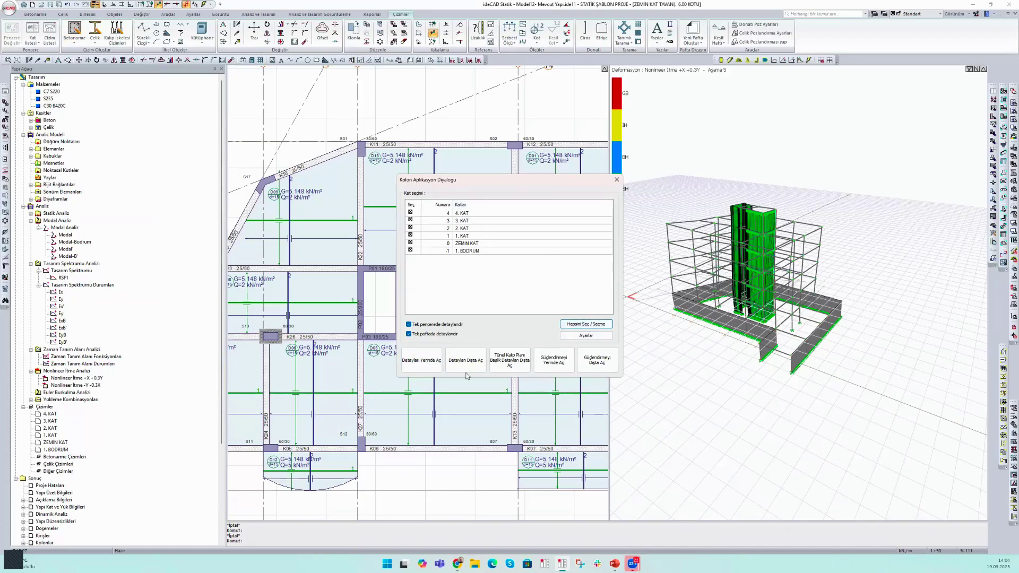
pyautogui.click(604, 368)
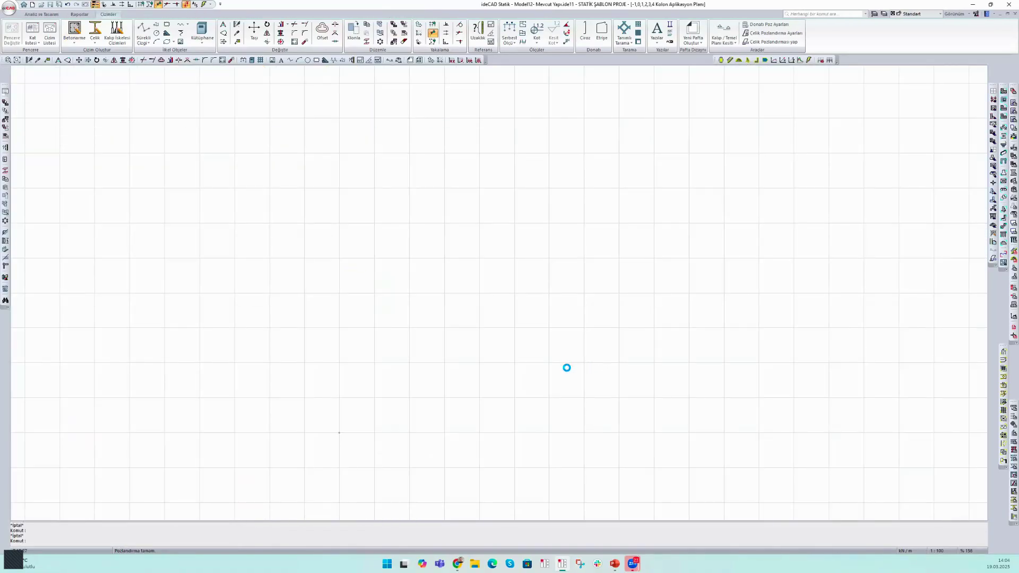
# In the 1. BODRUM plan, move the SB109 and PB102 labels apart so they sit one above the other over wall PB102.
pyautogui.moveTo(535, 384); pyautogui.dragTo(831, 426, button='middle')
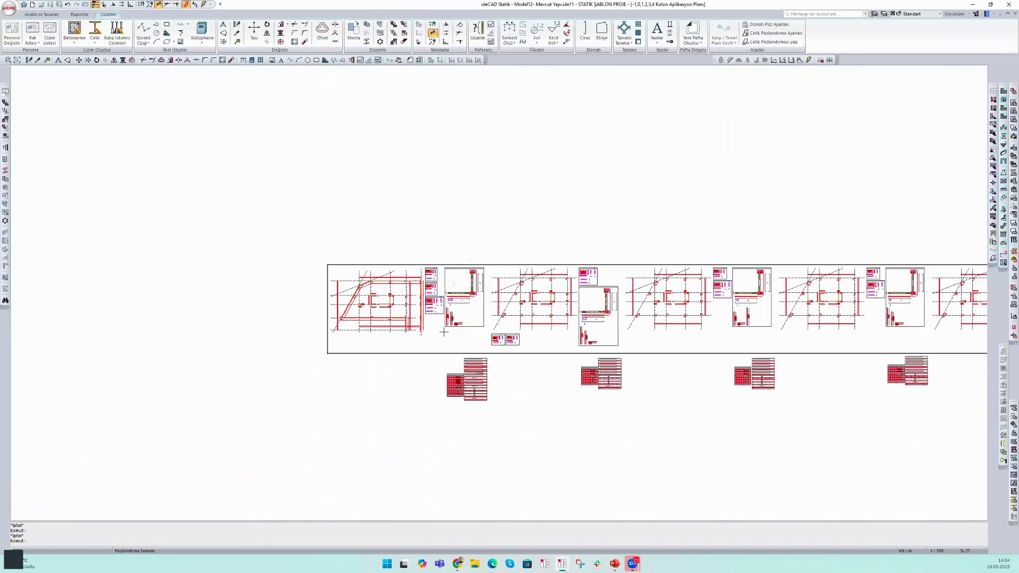
pyautogui.scroll(6, 412, 296)
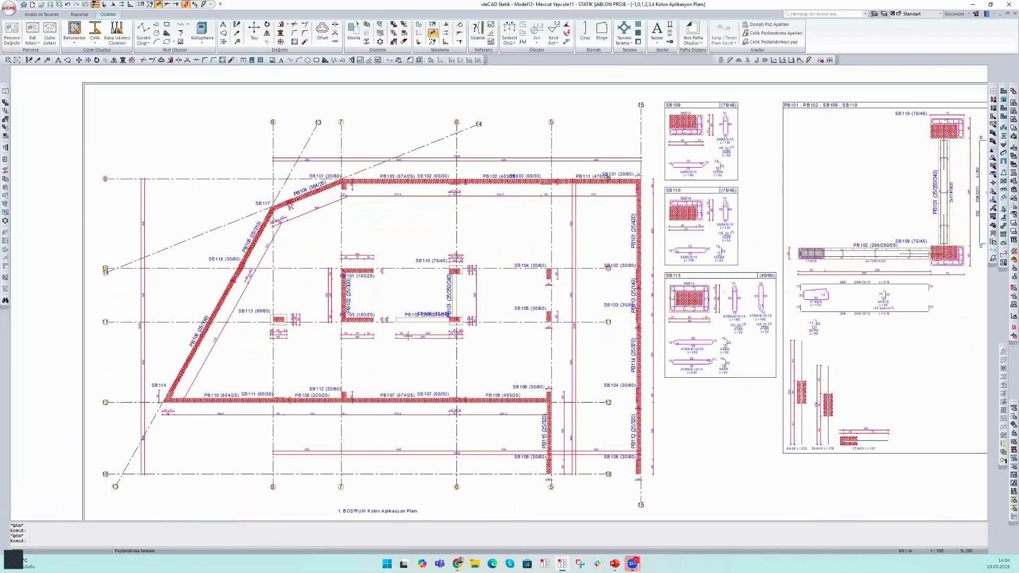
pyautogui.scroll(3, 411, 296)
pyautogui.scroll(3, 410, 300)
pyautogui.scroll(-5, 410, 299)
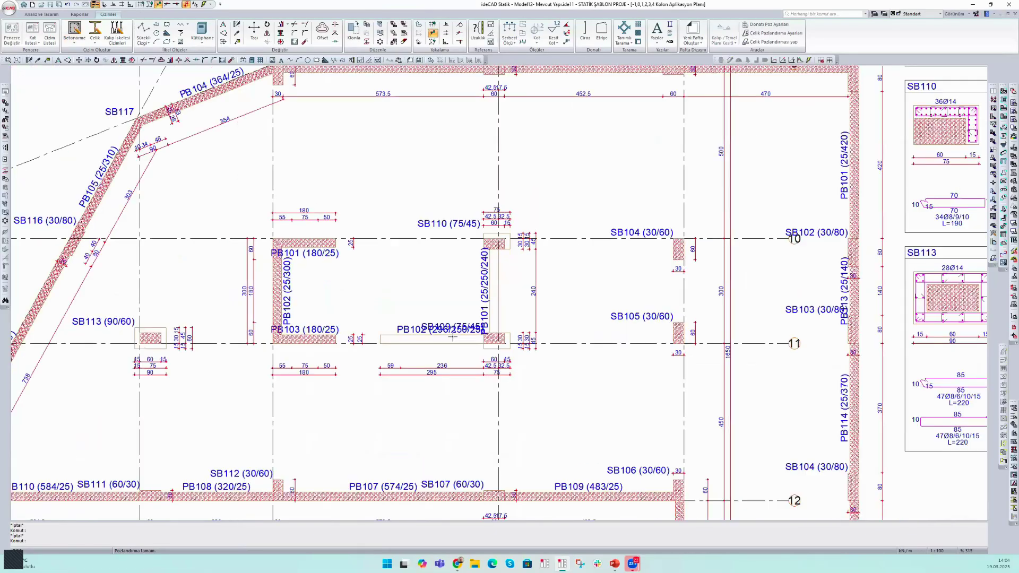
pyautogui.scroll(1, 326, 335)
pyautogui.scroll(4, 454, 332)
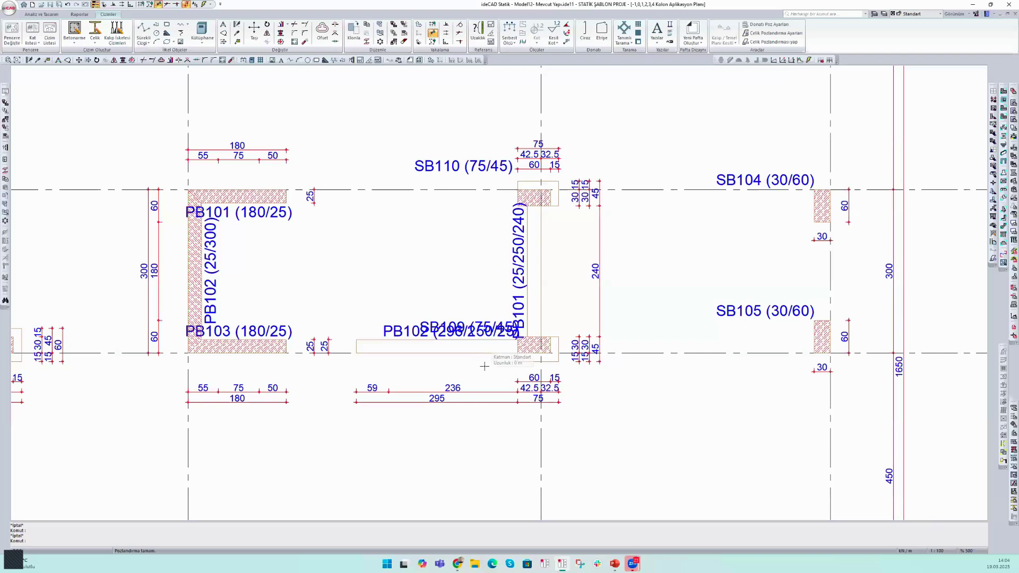
pyautogui.press('m')
pyautogui.click(438, 320)
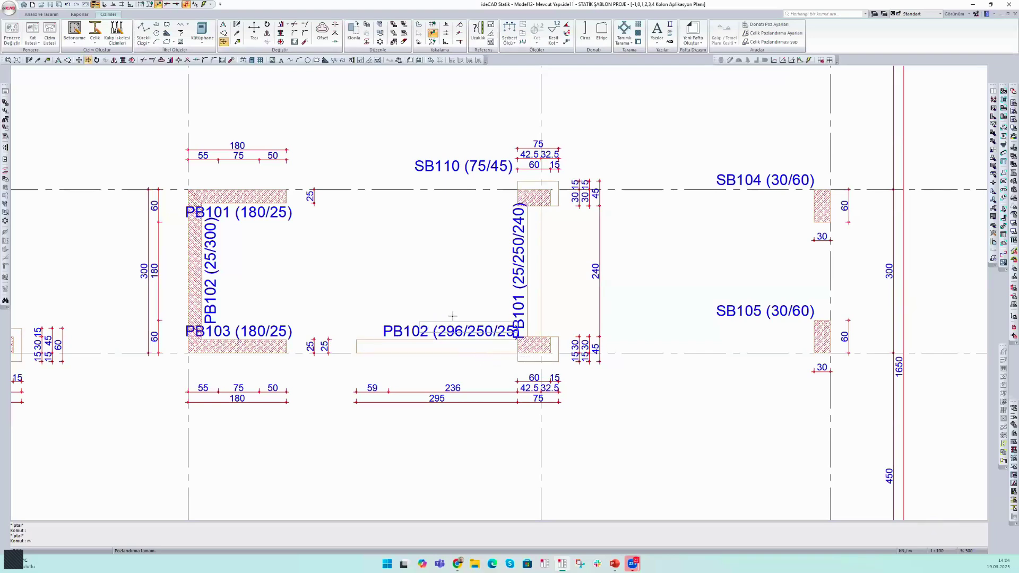
pyautogui.click(455, 320)
pyautogui.click(458, 332)
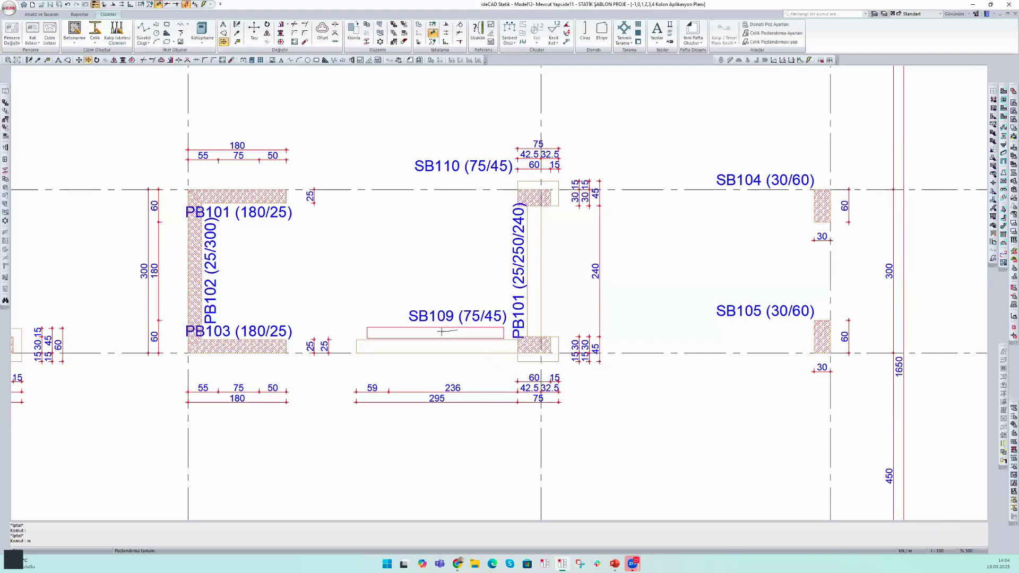
pyautogui.click(442, 332)
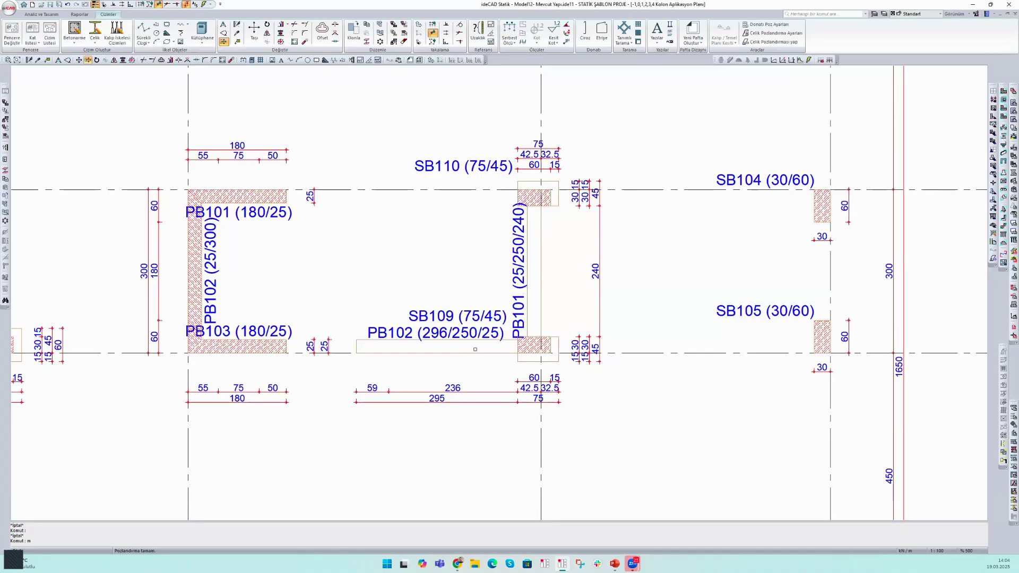
# Examine the 1. BODRUM column application plan around jacketed columns SB113, SB110 and SB109 and strengthening walls PB101 and PB102.
pyautogui.scroll(-5, 472, 267)
pyautogui.scroll(4, 459, 265)
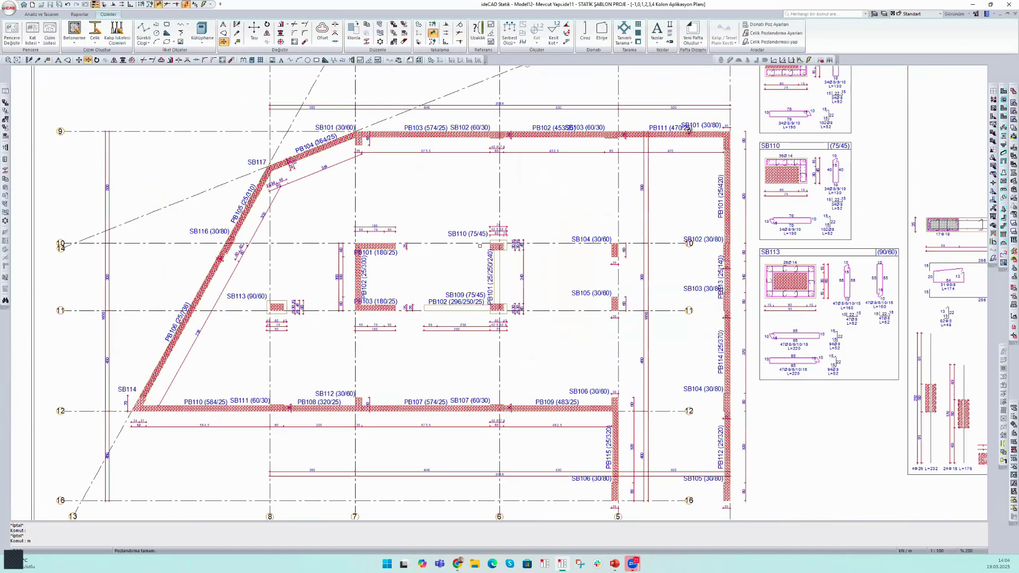
pyautogui.scroll(1, 460, 265)
pyautogui.rightClick(484, 253)
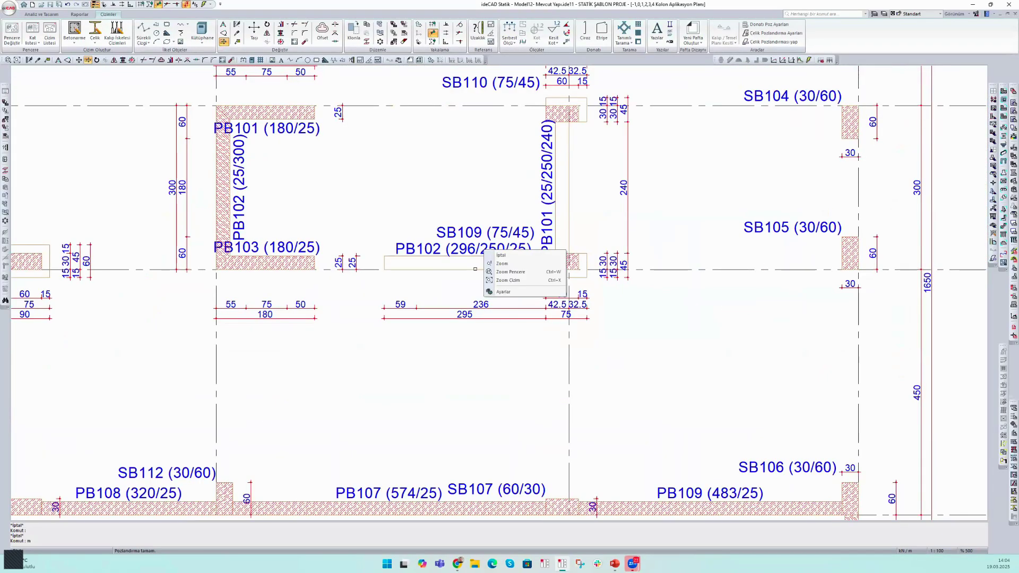
pyautogui.press('Escape')
pyautogui.scroll(-4, 457, 282)
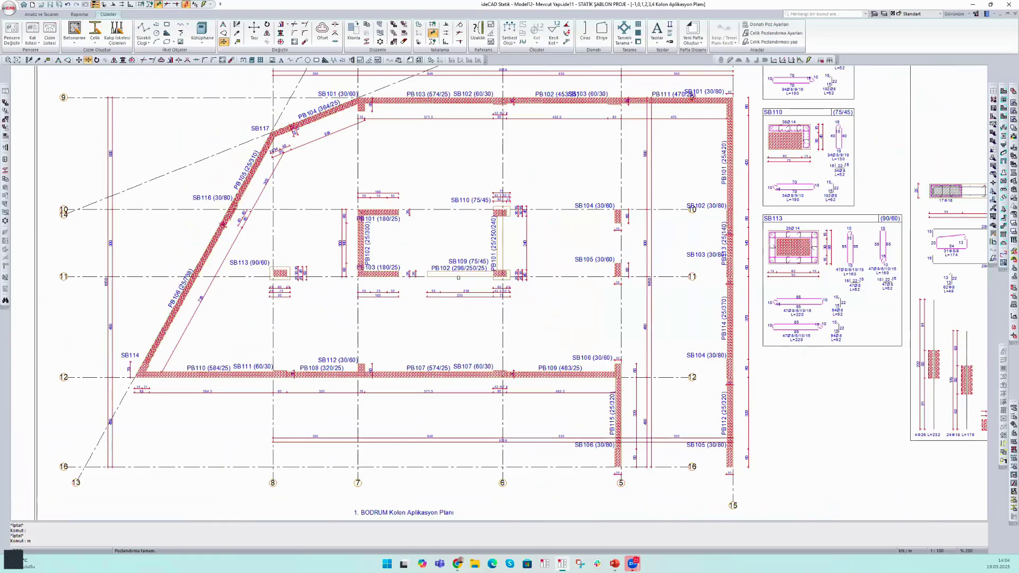
pyautogui.scroll(4, 470, 261)
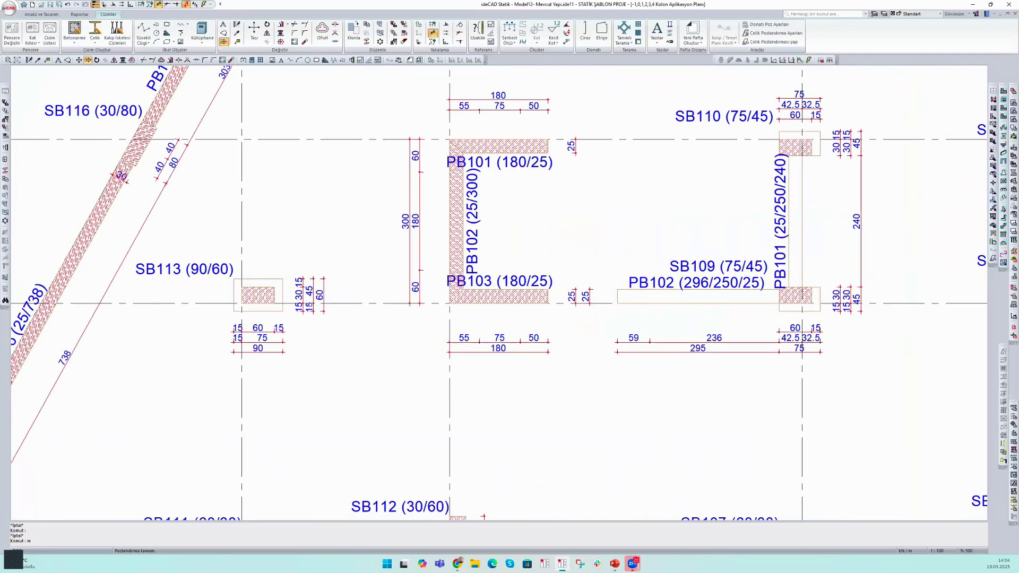
pyautogui.scroll(2, 257, 327)
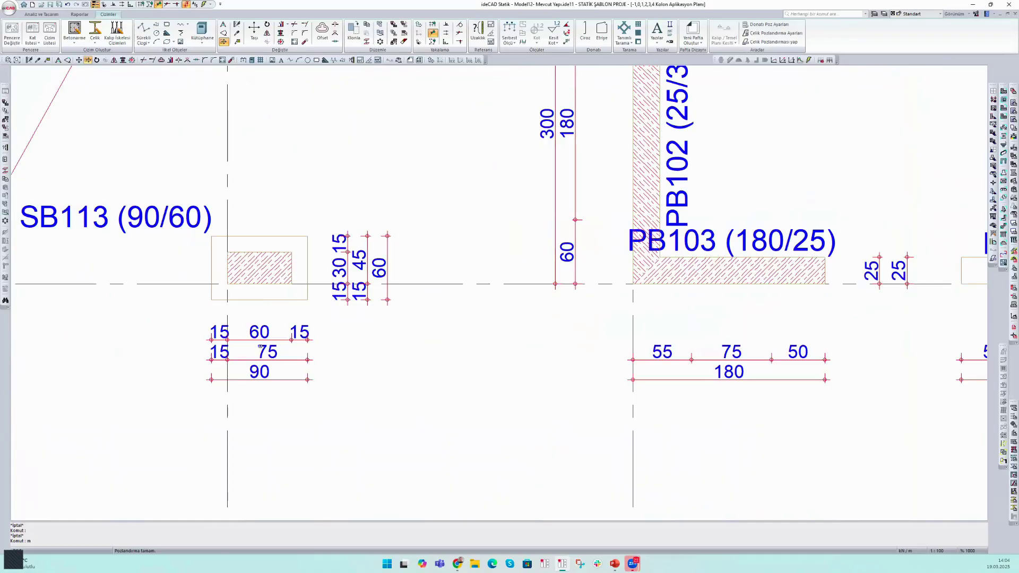
pyautogui.scroll(-7, 323, 264)
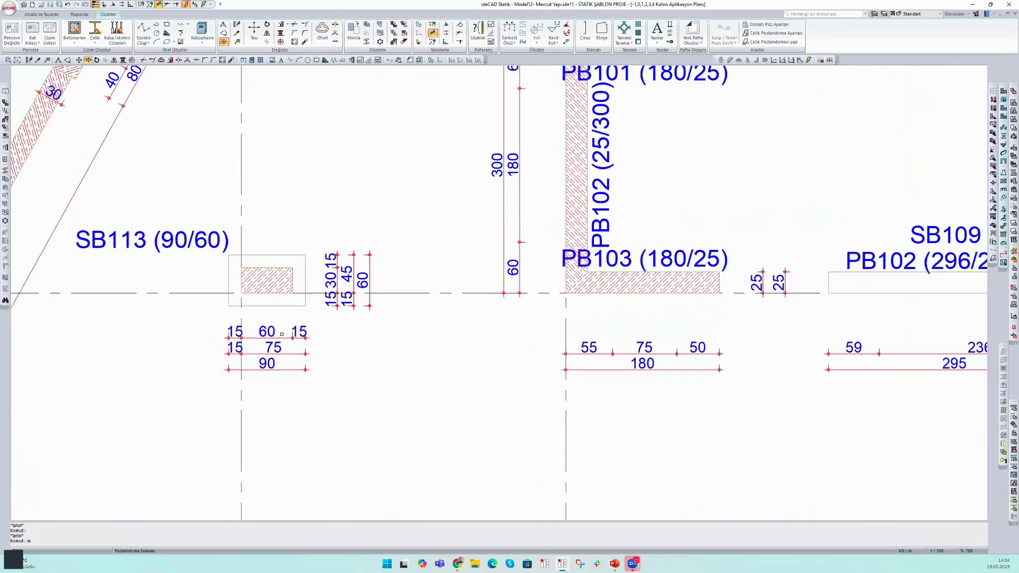
pyautogui.scroll(3, 543, 276)
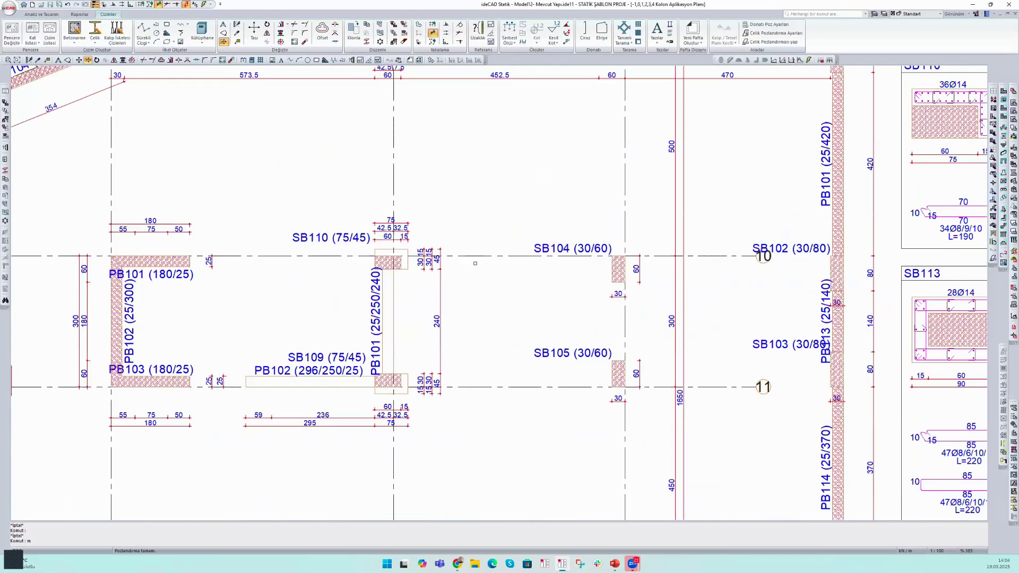
pyautogui.scroll(-3, 467, 279)
pyautogui.scroll(3, 467, 280)
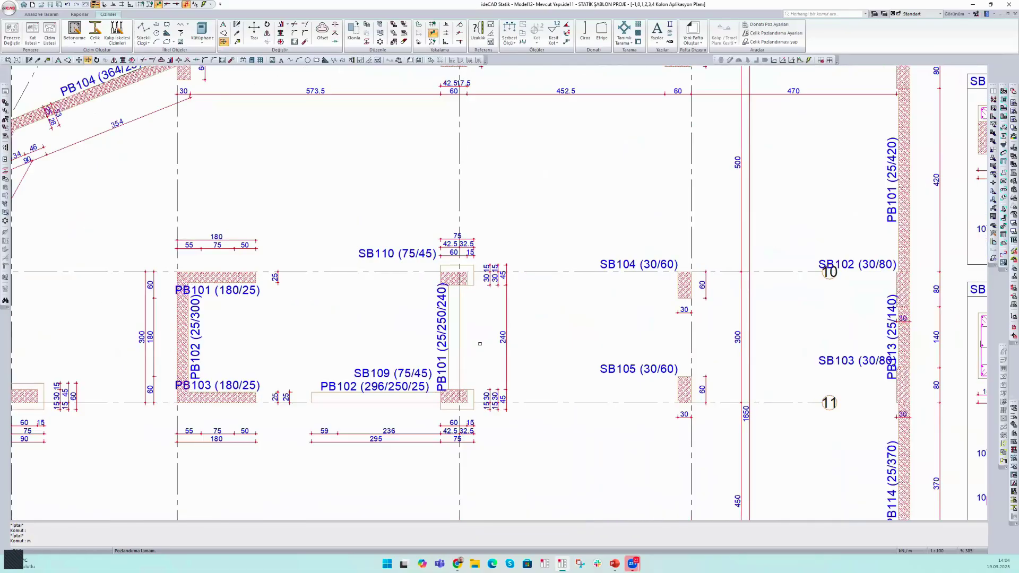
pyautogui.scroll(-3, 424, 295)
pyautogui.scroll(1, 424, 295)
pyautogui.scroll(-2, 424, 295)
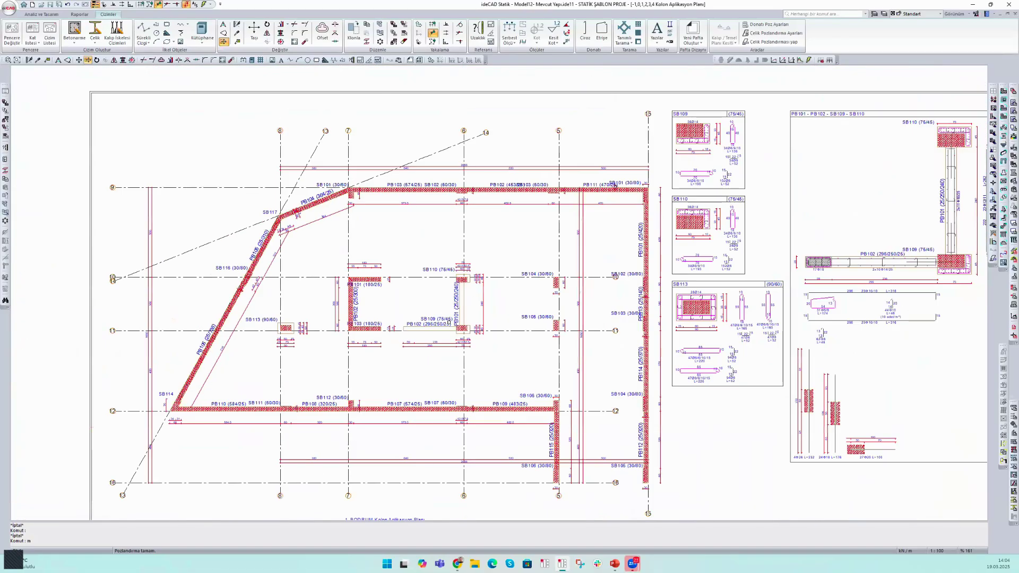
pyautogui.scroll(5, 431, 345)
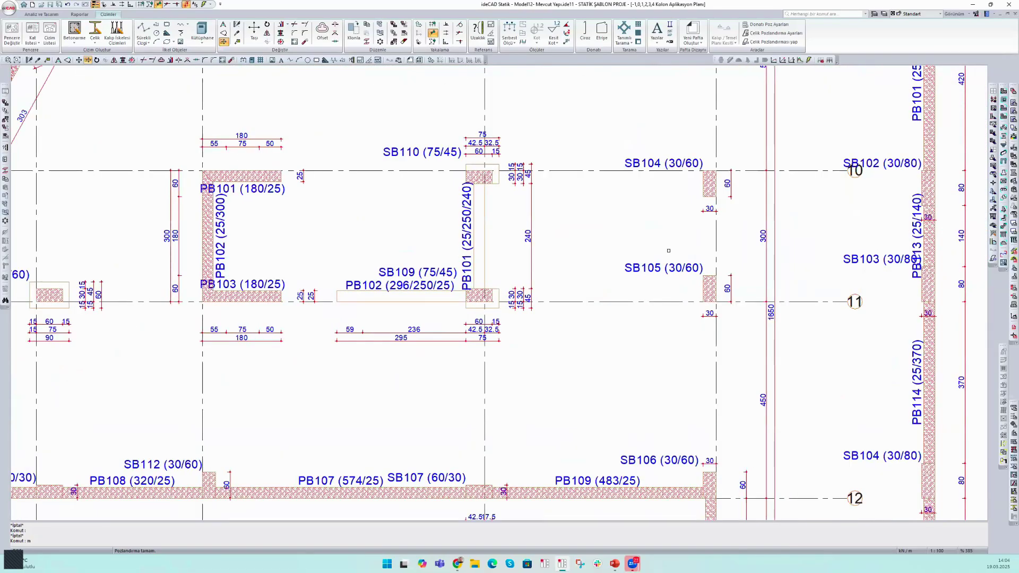
# Examine the jacketing section details of columns SB109, SB110 and SB113 with their longitudinal bars, stirrups and ties.
pyautogui.scroll(-5, 666, 245)
pyautogui.scroll(4, 465, 282)
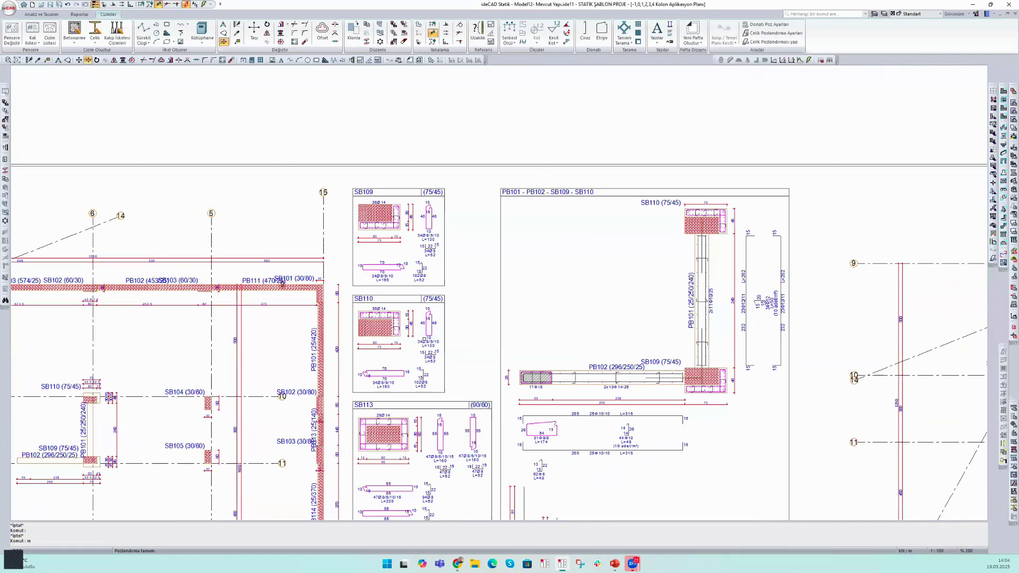
pyautogui.scroll(8, 329, 245)
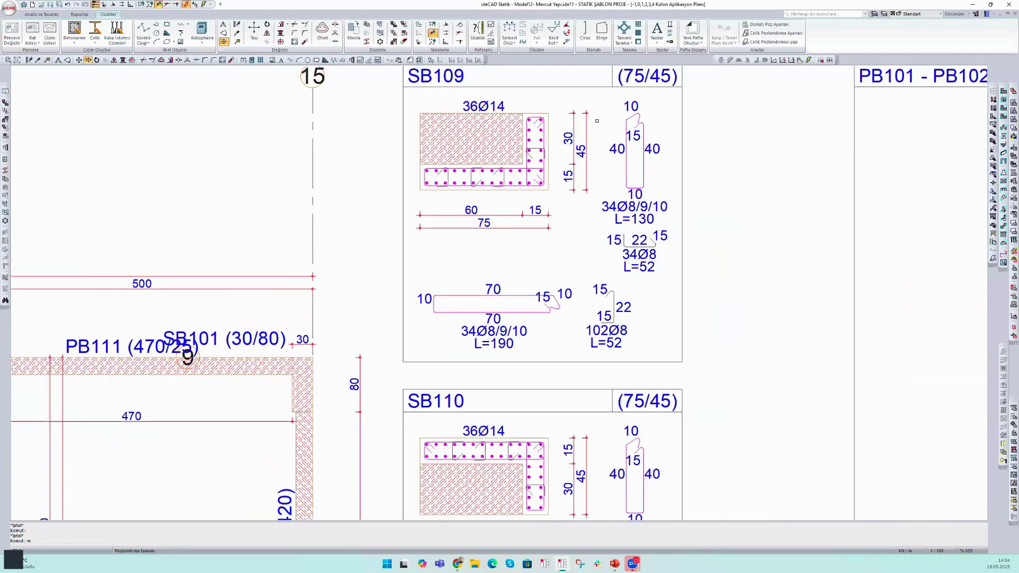
pyautogui.scroll(2, 589, 143)
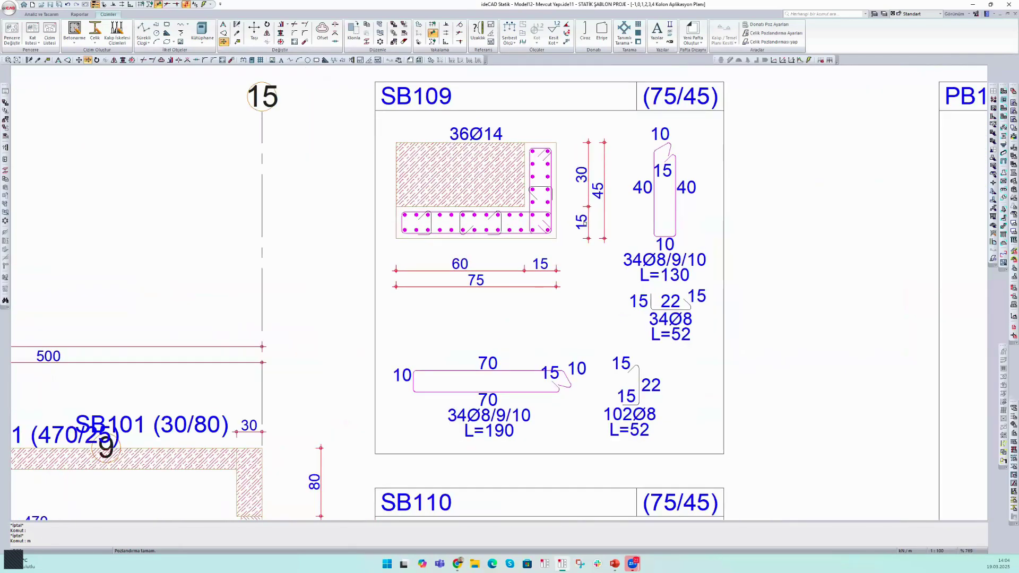
pyautogui.scroll(-8, 554, 163)
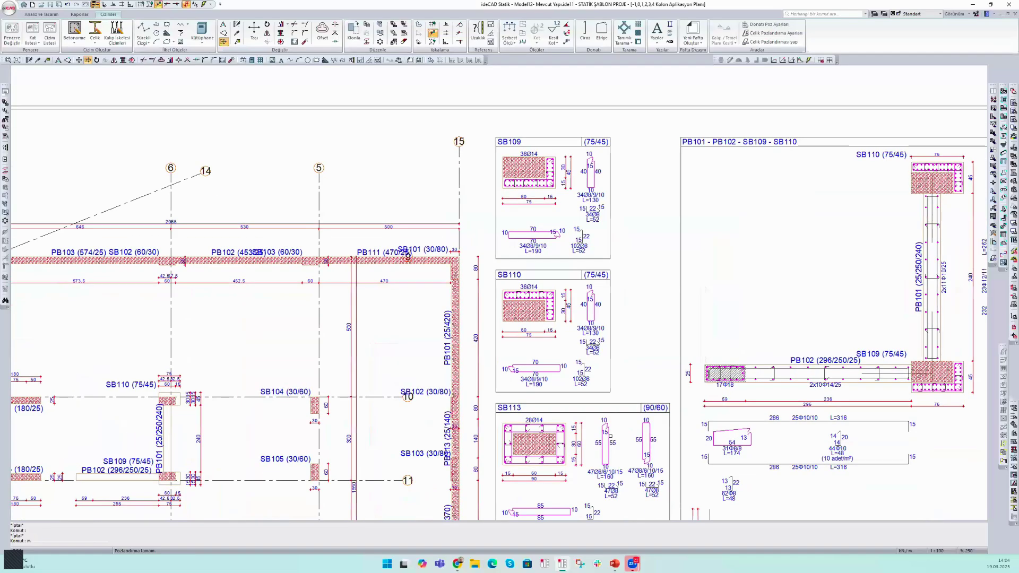
pyautogui.moveTo(636, 452); pyautogui.dragTo(598, 309, button='middle')
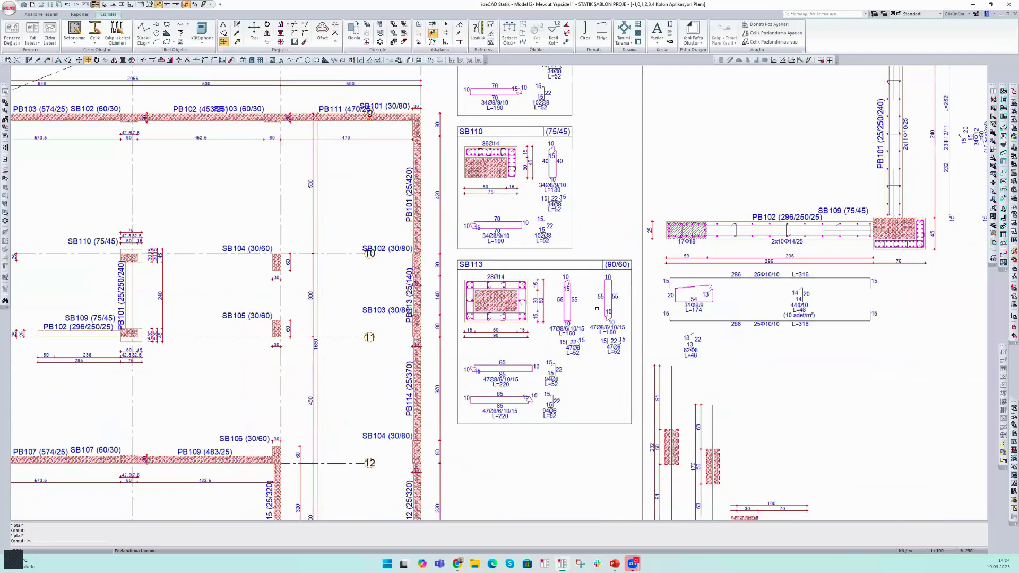
pyautogui.scroll(-2, 590, 318)
pyautogui.scroll(-4, 742, 274)
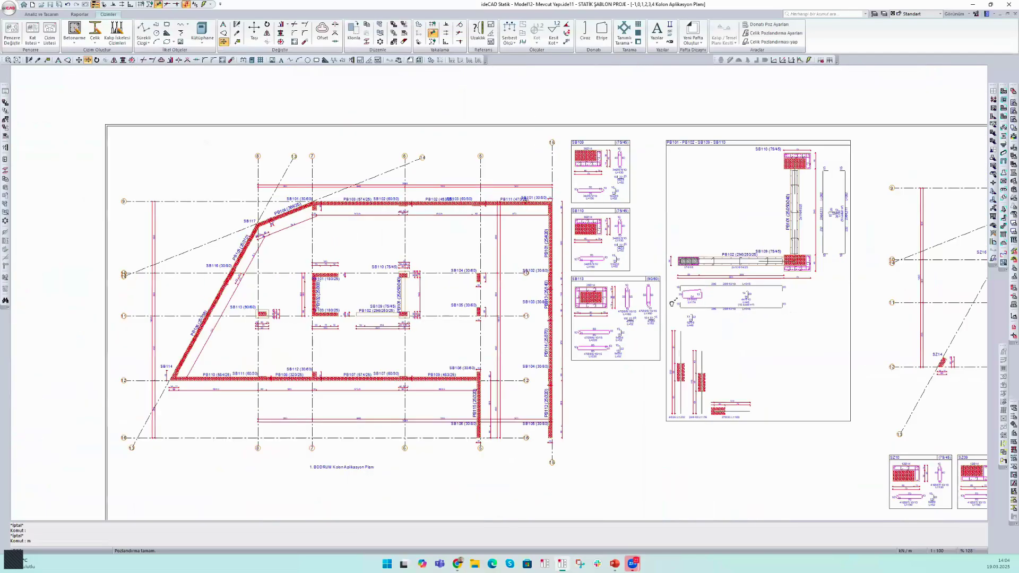
pyautogui.scroll(10, 770, 249)
pyautogui.scroll(-10, 793, 225)
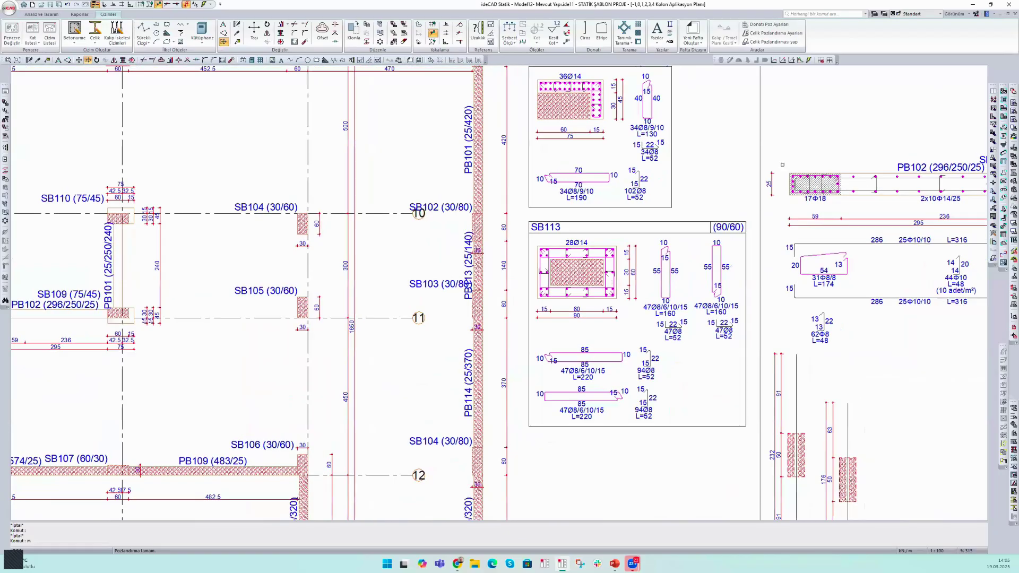
pyautogui.scroll(-2, 761, 346)
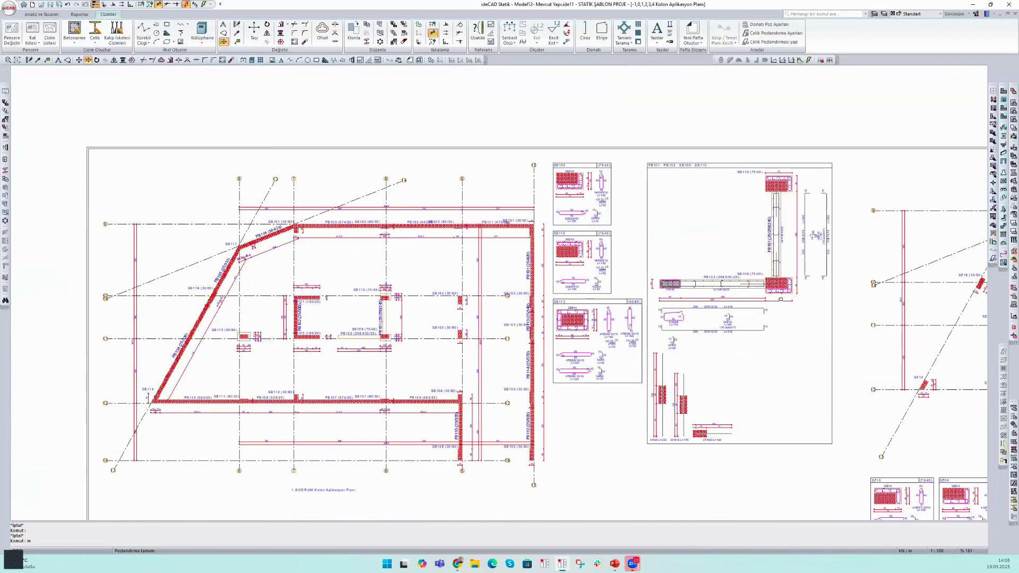
# Examine the PB101 - PB102 - SB109 - SB110 wall detail, including its end-zone reinforcement, horizontal bars and anchorage bars.
pyautogui.scroll(8, 760, 406)
pyautogui.moveTo(760, 406); pyautogui.dragTo(758, 422, button='middle')
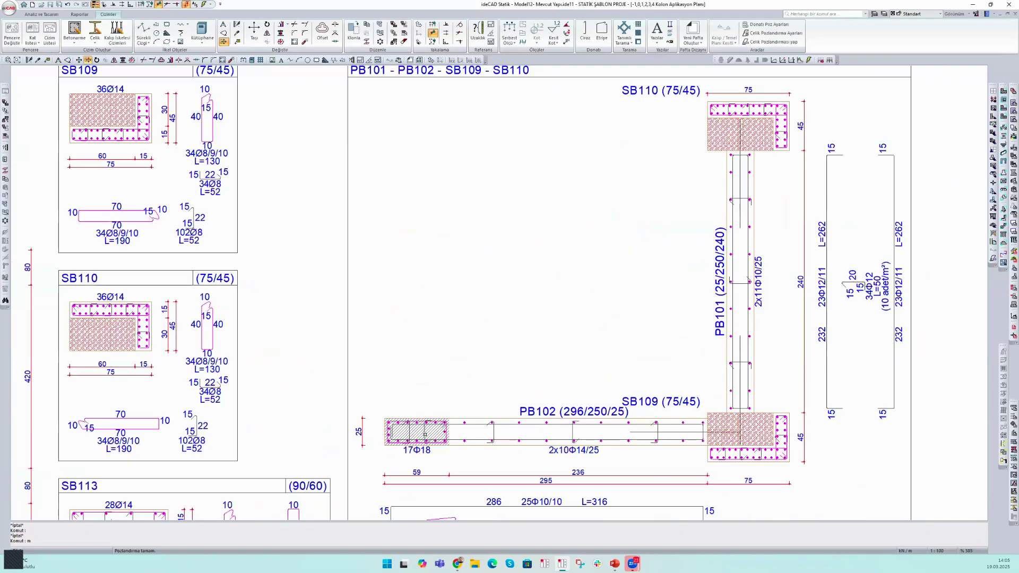
pyautogui.scroll(-10, 444, 390)
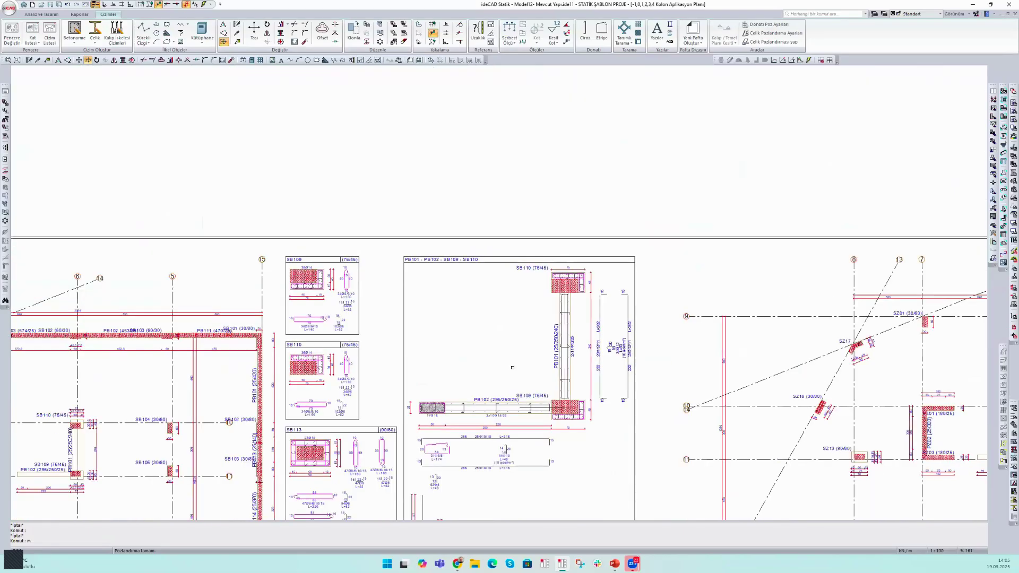
pyautogui.scroll(7, 489, 420)
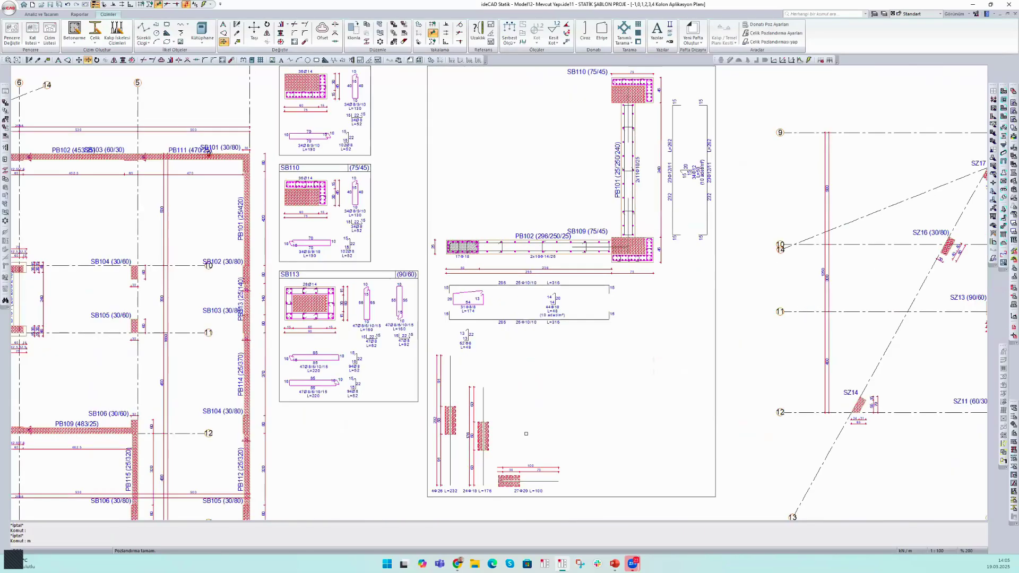
pyautogui.moveTo(520, 415); pyautogui.dragTo(518, 400, button='middle')
pyautogui.scroll(4, 443, 210)
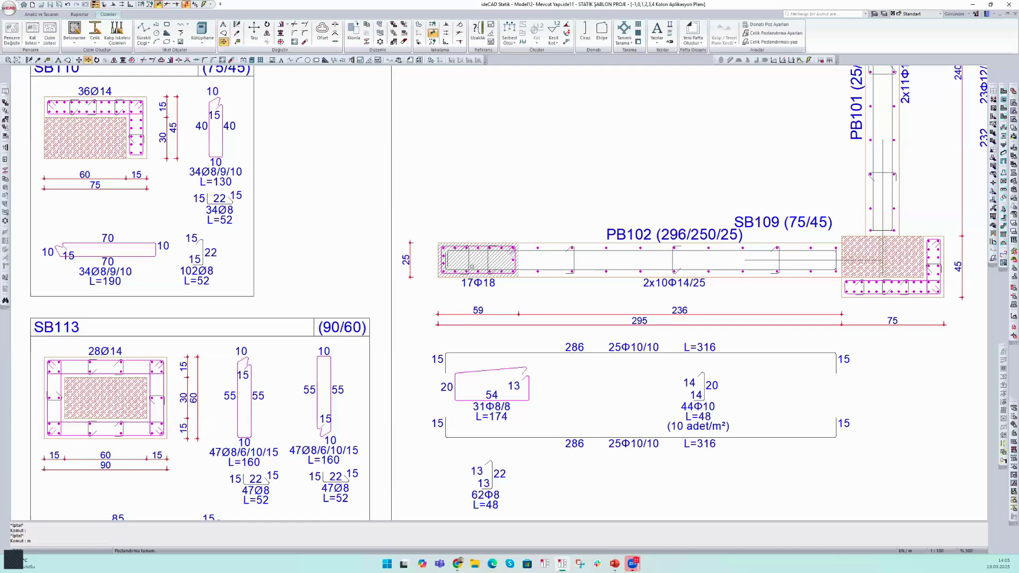
pyautogui.scroll(-5, 435, 207)
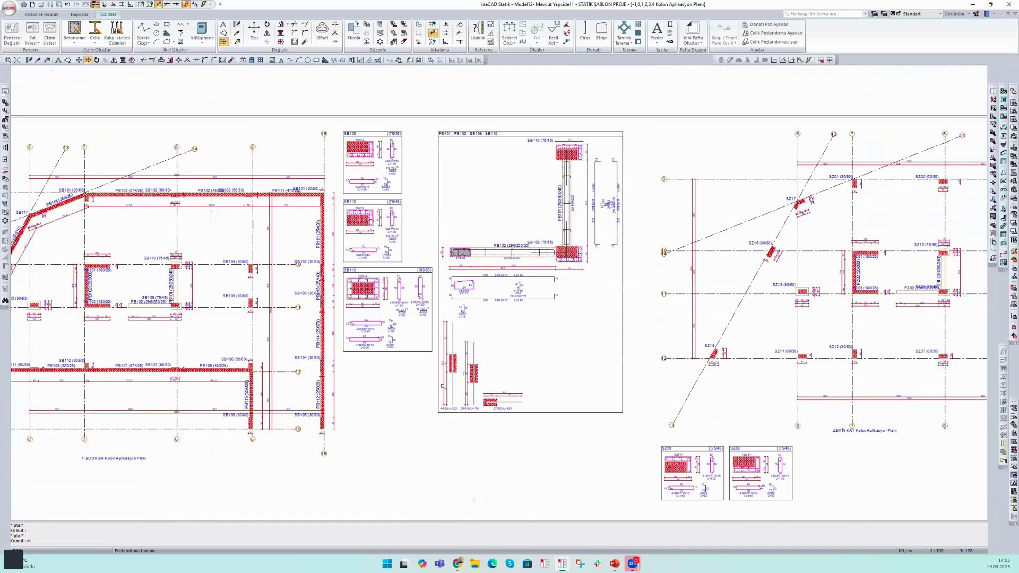
# Examine the anchorage bar details at the foot of the PB101 - PB102 - SB109 - SB110 wall detail.
pyautogui.scroll(2, 456, 297)
pyautogui.scroll(2, 456, 297)
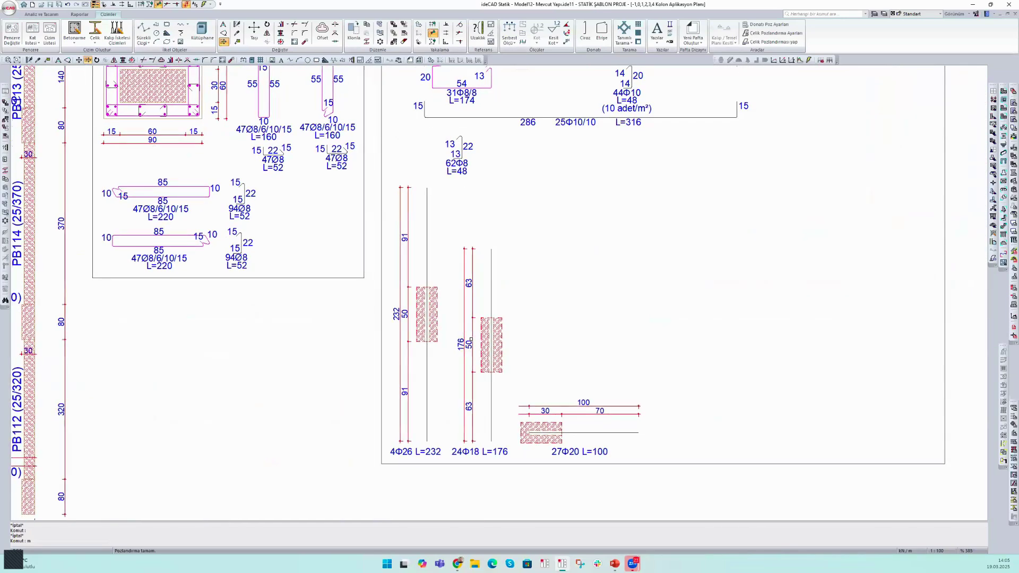
pyautogui.scroll(2, 441, 260)
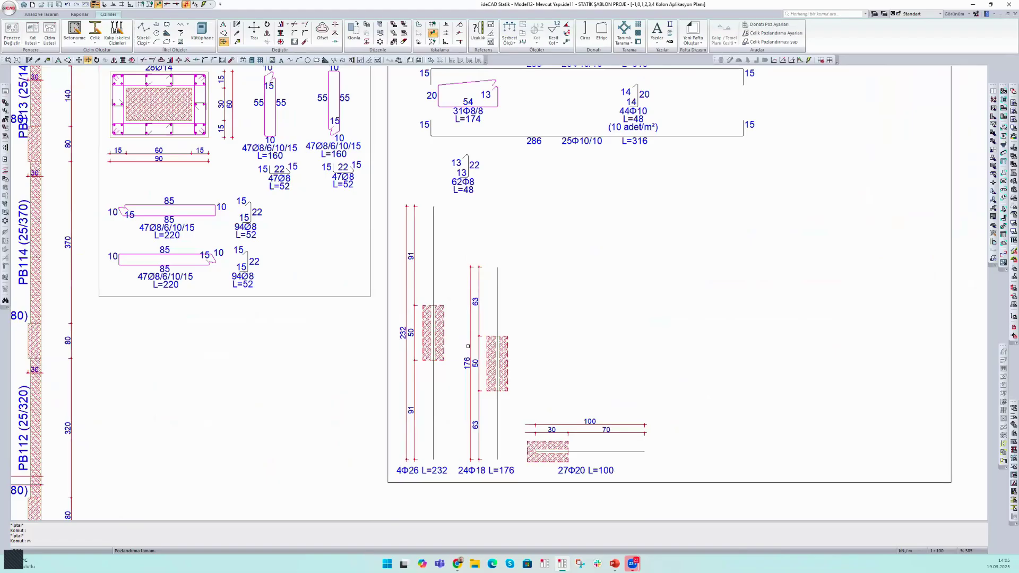
pyautogui.scroll(4, 622, 480)
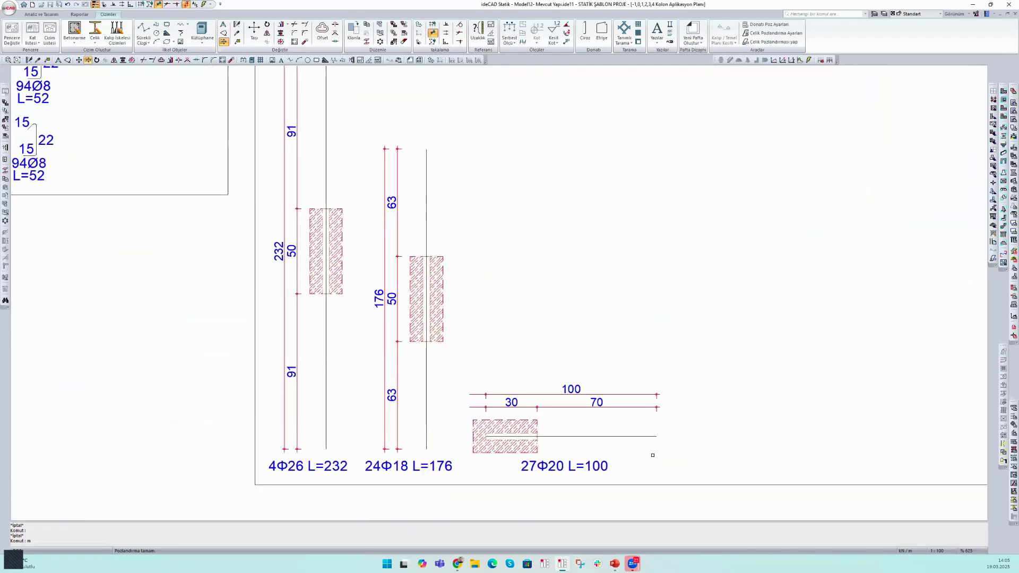
pyautogui.scroll(-10, 550, 440)
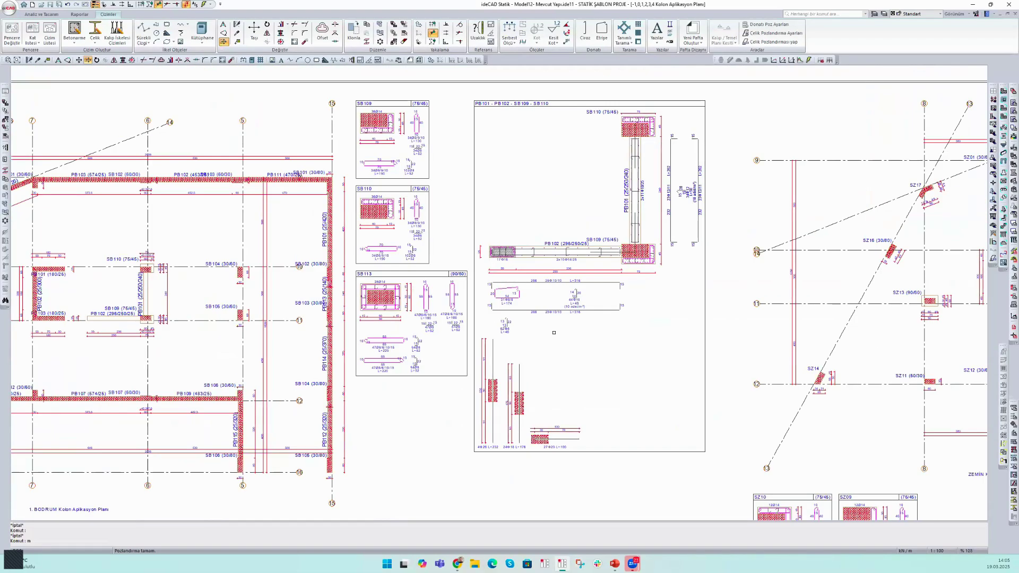
# Examine the column application plan containing S209, S210 and S213, with its jacketing sections and P201 - P202 wall detail.
pyautogui.scroll(-8, 554, 333)
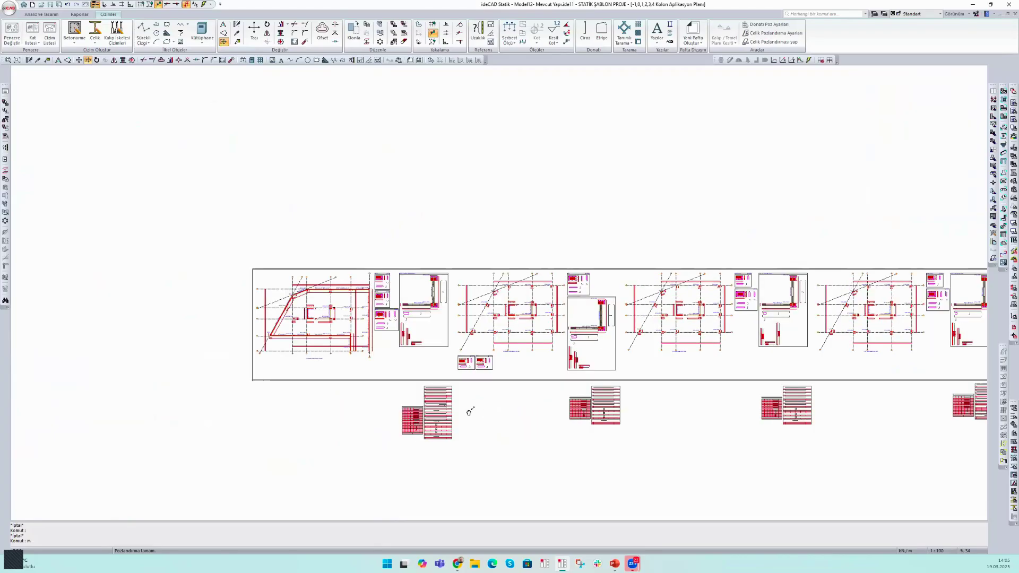
pyautogui.scroll(12, 469, 412)
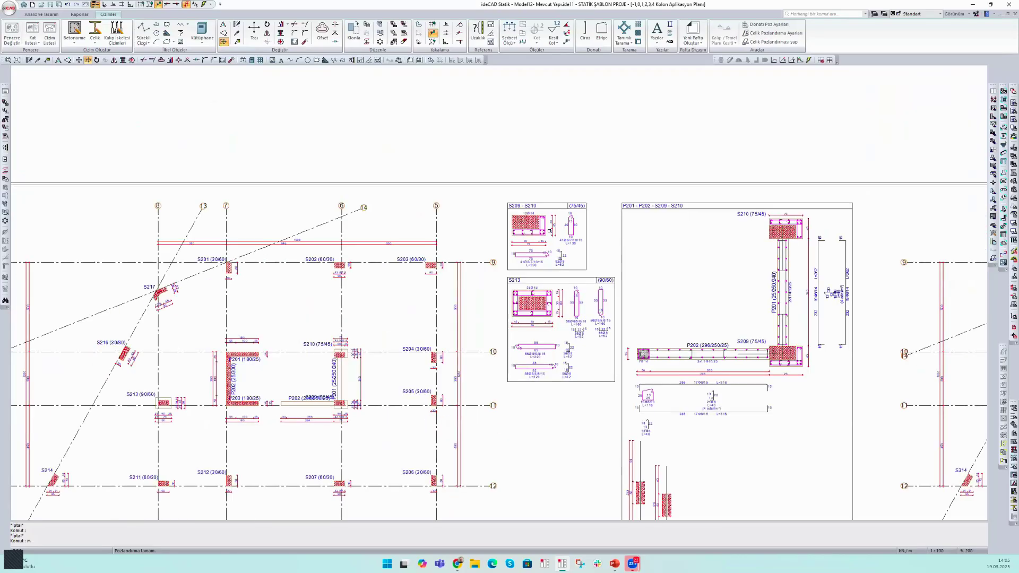
pyautogui.scroll(-1, 603, 275)
pyautogui.scroll(4, 183, 413)
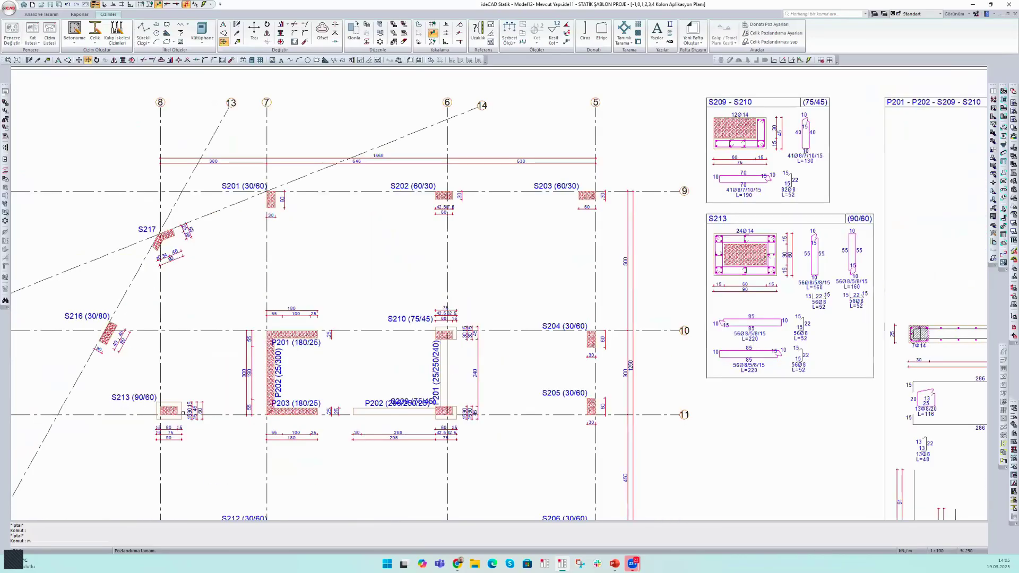
pyautogui.scroll(-4, 186, 414)
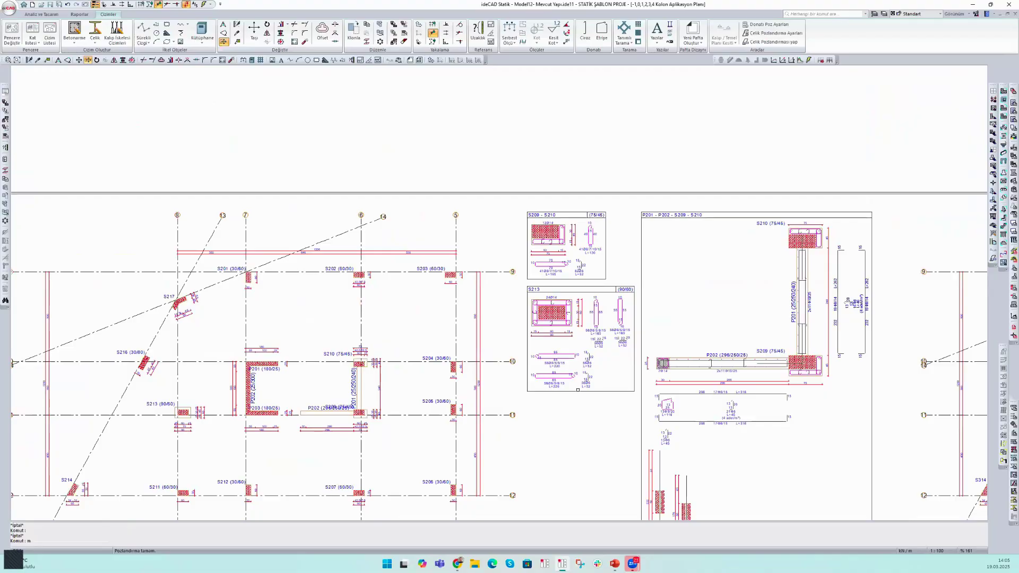
pyautogui.scroll(-8, 579, 390)
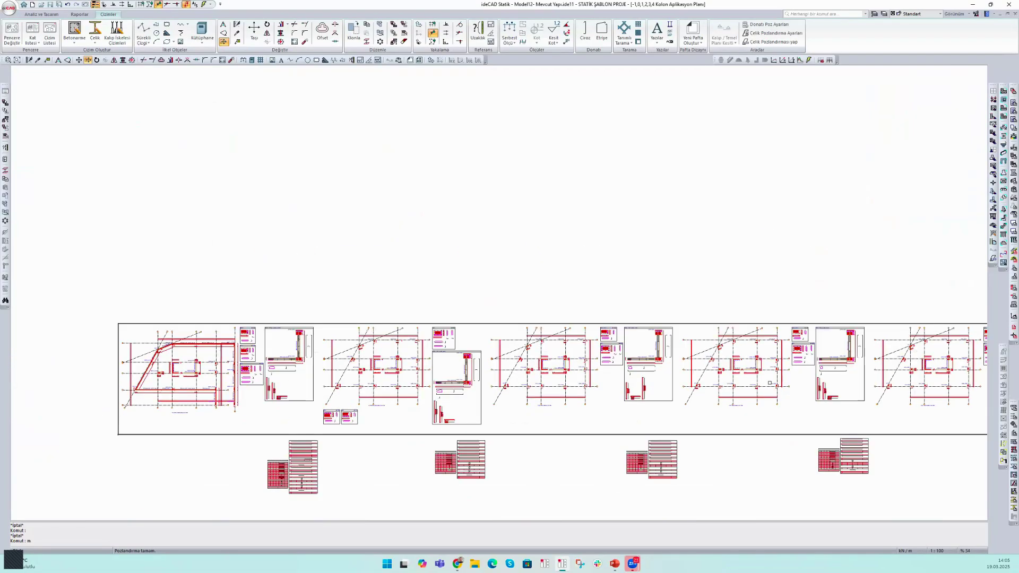
# Generate multi-storey vertical wall details with the option to draw strengthening reinforcement enabled.
pyautogui.moveTo(770, 383); pyautogui.dragTo(842, 378, button='middle')
pyautogui.click(74, 47)
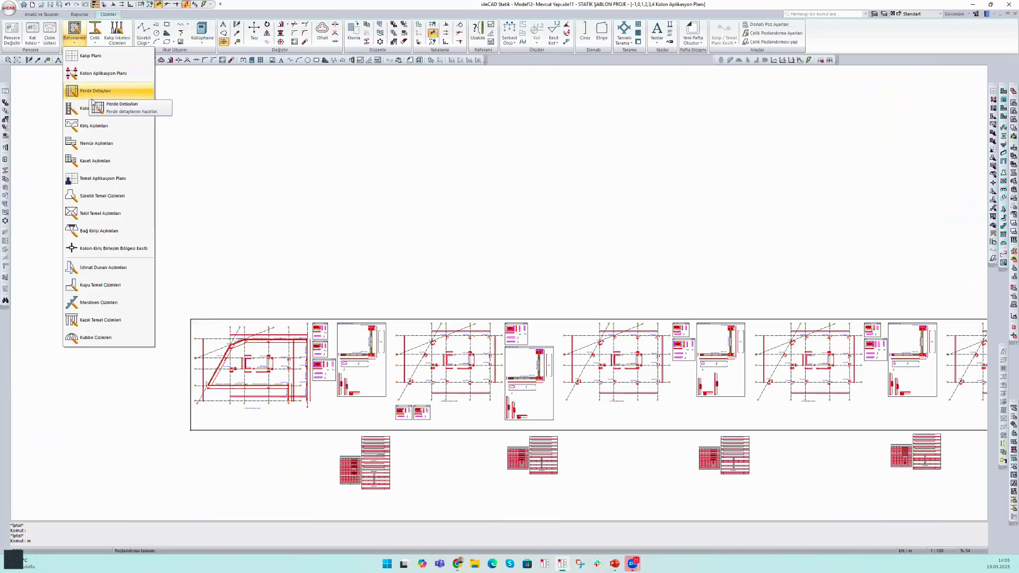
pyautogui.click(90, 92)
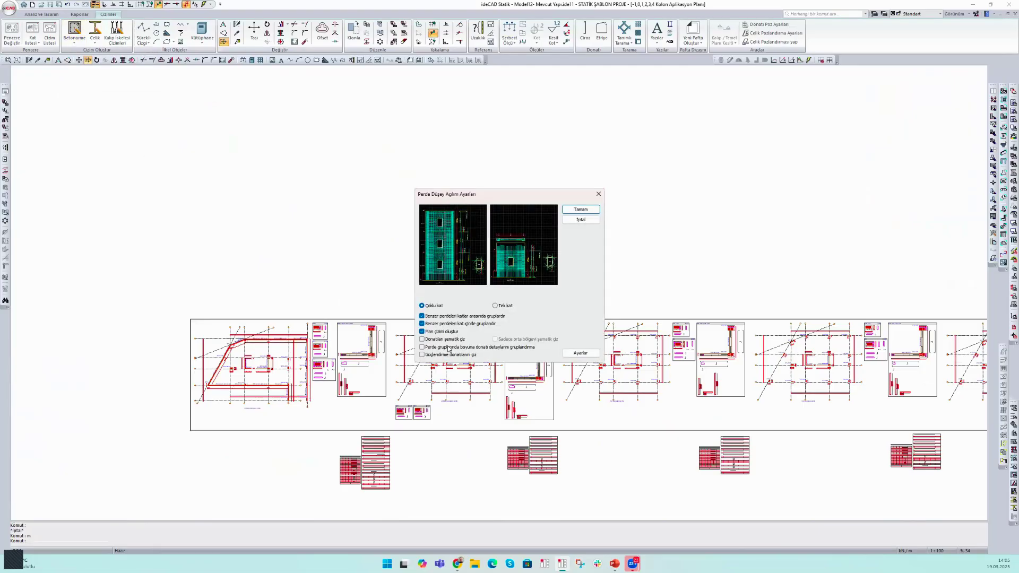
pyautogui.click(422, 354)
pyautogui.click(592, 210)
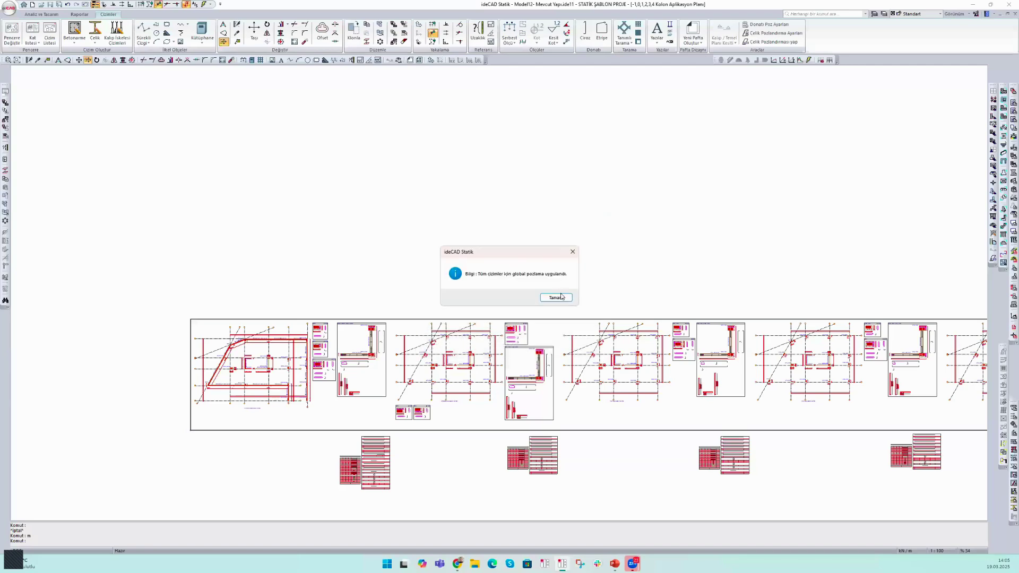
pyautogui.click(556, 295)
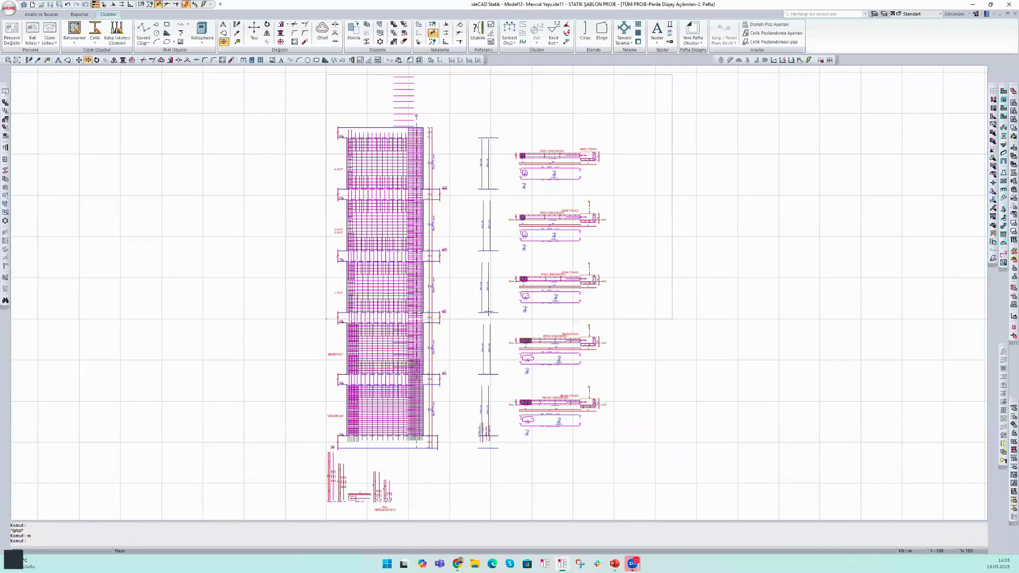
# Examine the P02 wall elevation's reinforcement at the 1. BODRUM and ZEMİN KAT levels.
pyautogui.scroll(3, 383, 464)
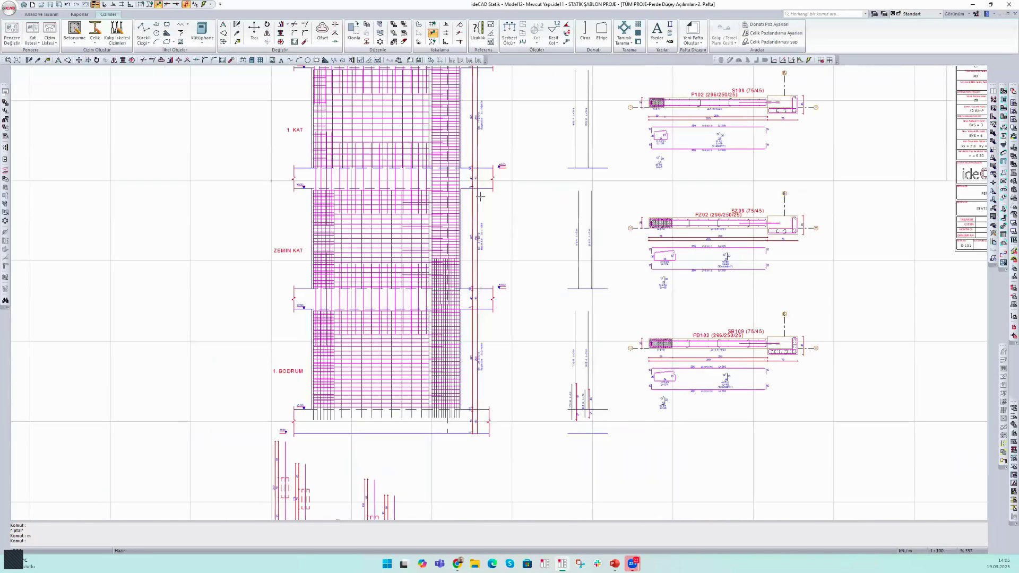
pyautogui.moveTo(384, 464); pyautogui.dragTo(438, 377, button='middle')
pyautogui.scroll(-3, 450, 319)
pyautogui.moveTo(452, 315)
pyautogui.mouseDown(button='middle')
pyautogui.moveTo(497, 264)
pyautogui.moveTo(499, 292)
pyautogui.mouseUp(button='middle')
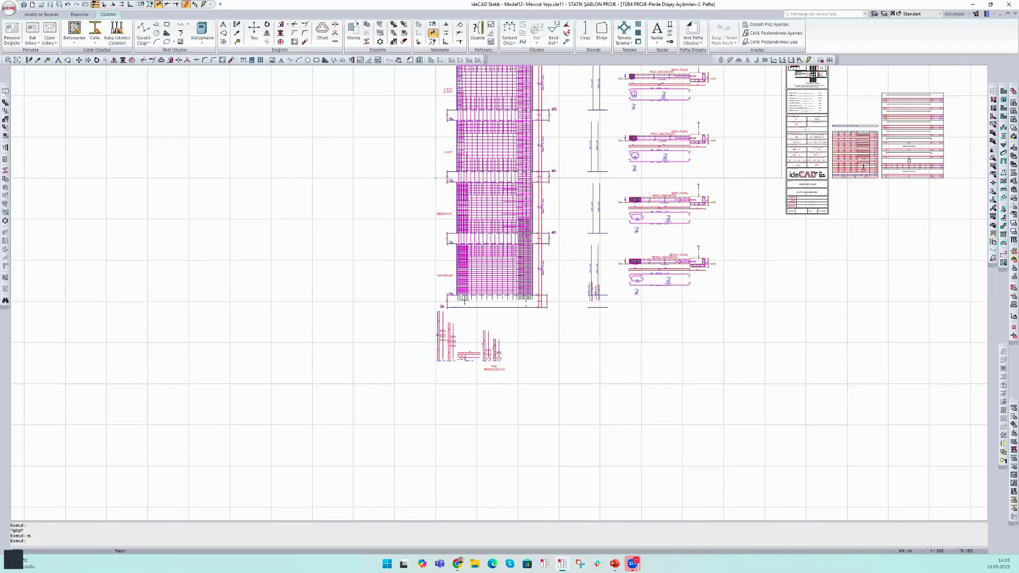
pyautogui.scroll(5, 461, 267)
pyautogui.moveTo(495, 179)
pyautogui.mouseDown(button='middle')
pyautogui.moveTo(477, 276)
pyautogui.moveTo(479, 266)
pyautogui.mouseUp(button='middle')
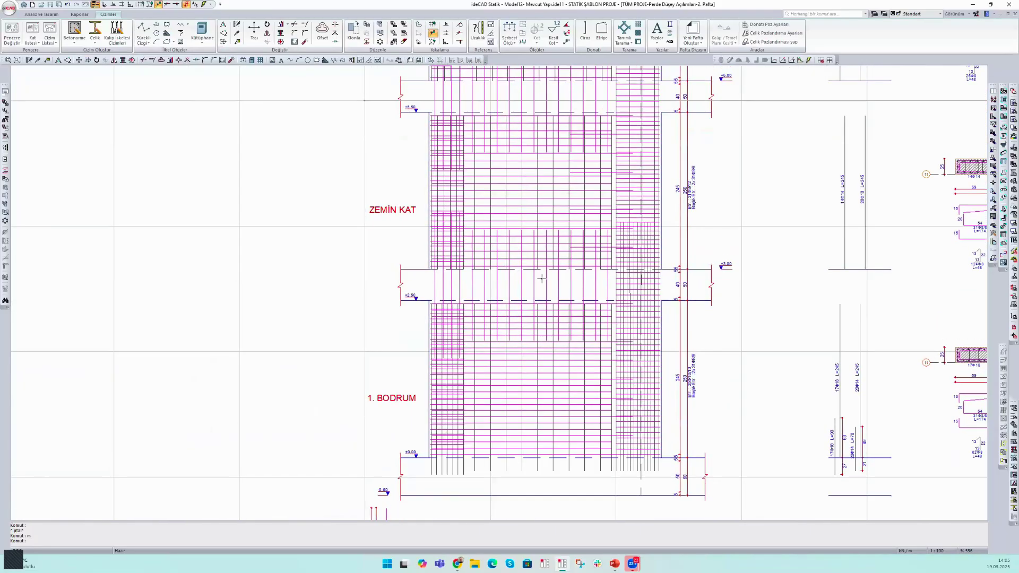
pyautogui.scroll(3, 541, 226)
pyautogui.scroll(-5, 532, 230)
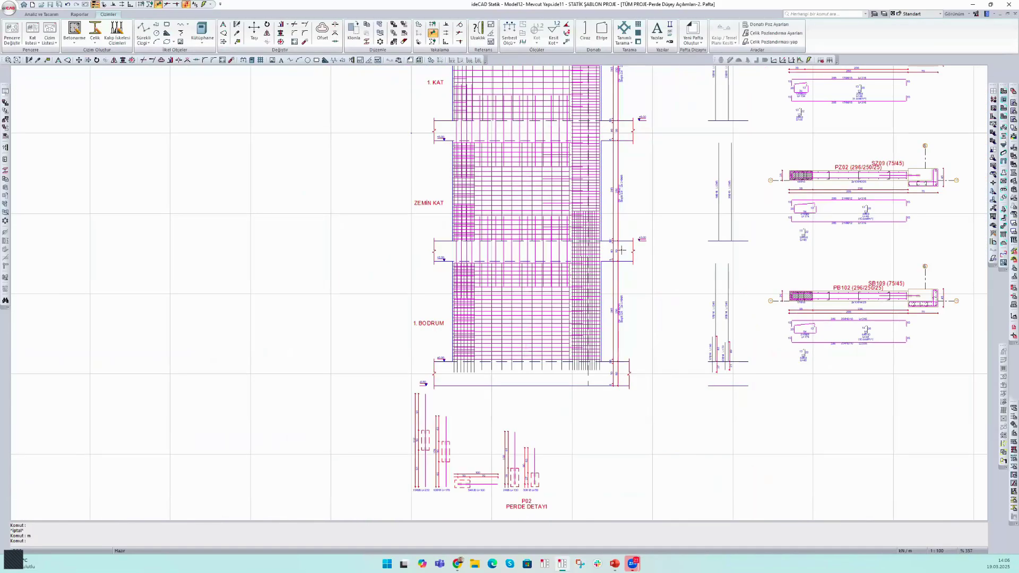
# Examine the P02 anchorage bar details, the upper-storey elevation and the wall plan sections for each storey.
pyautogui.scroll(3, 463, 421)
pyautogui.moveTo(463, 421); pyautogui.dragTo(577, 396, button='middle')
pyautogui.scroll(-5, 560, 402)
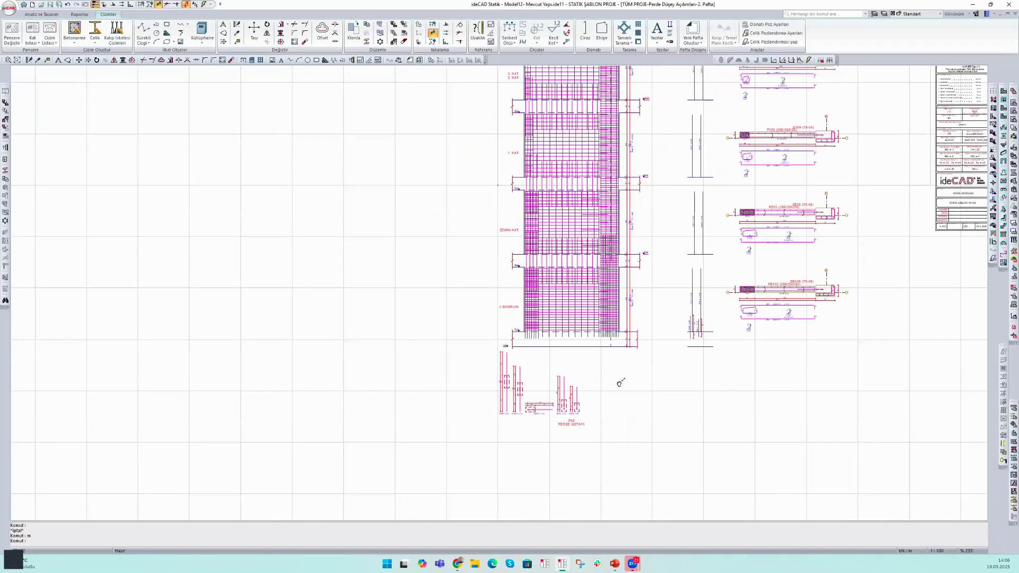
pyautogui.scroll(2, 637, 220)
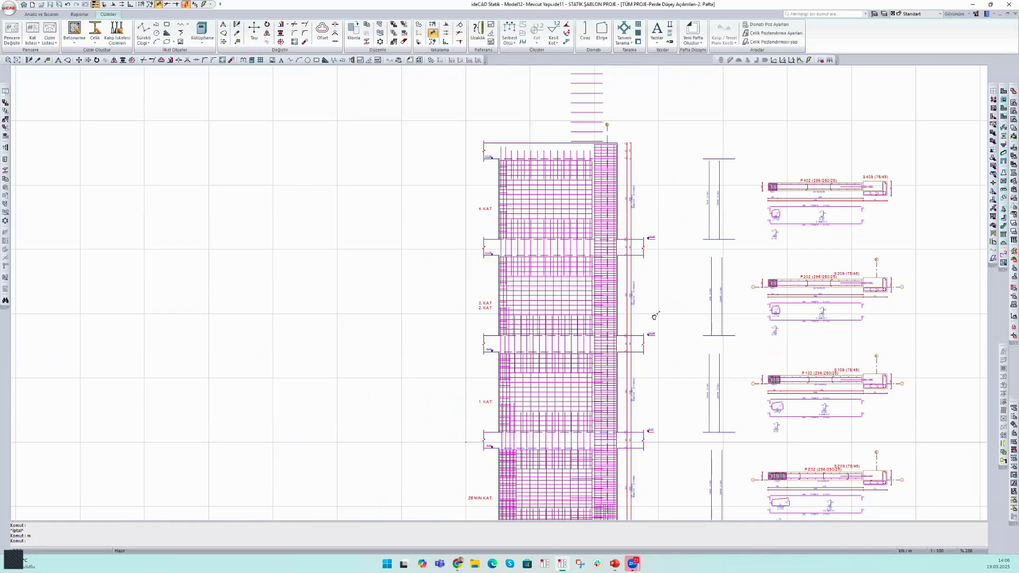
pyautogui.moveTo(657, 316); pyautogui.dragTo(653, 200, button='middle')
pyautogui.scroll(-2, 654, 200)
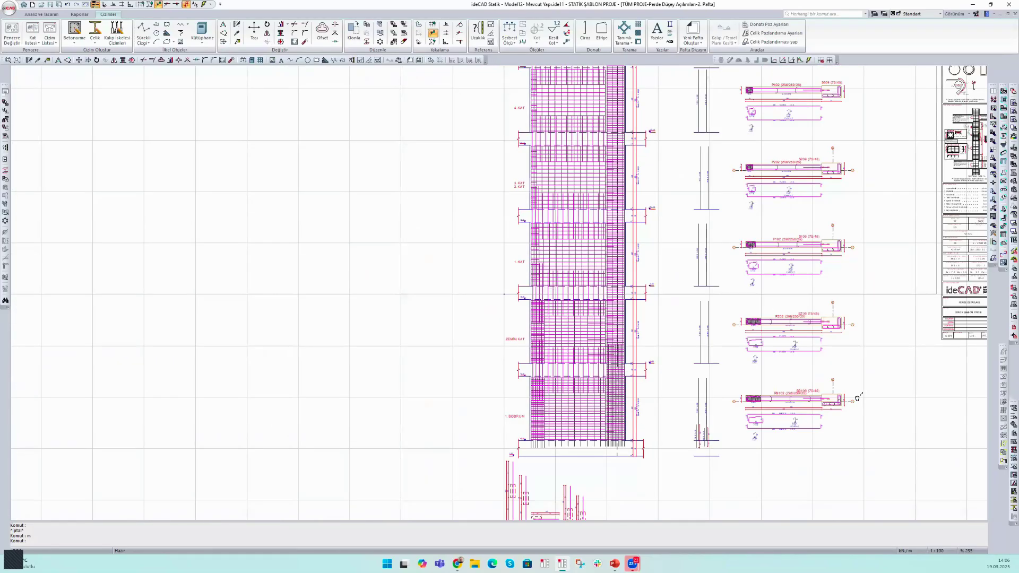
pyautogui.moveTo(858, 397); pyautogui.dragTo(768, 416, button='middle')
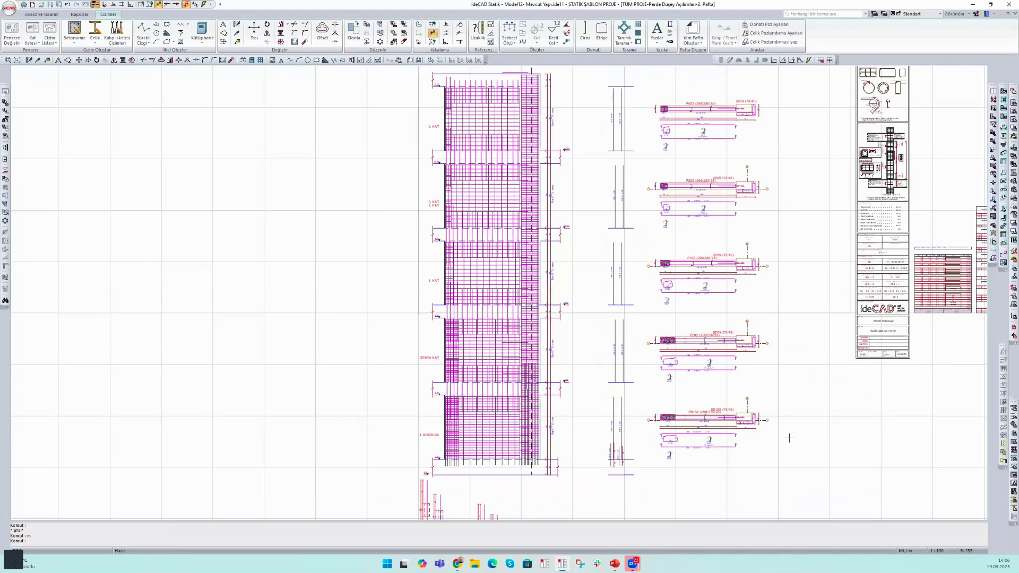
# Generate the ZEMİN KAT formwork plan with the existing drawing properties.
pyautogui.click(75, 34)
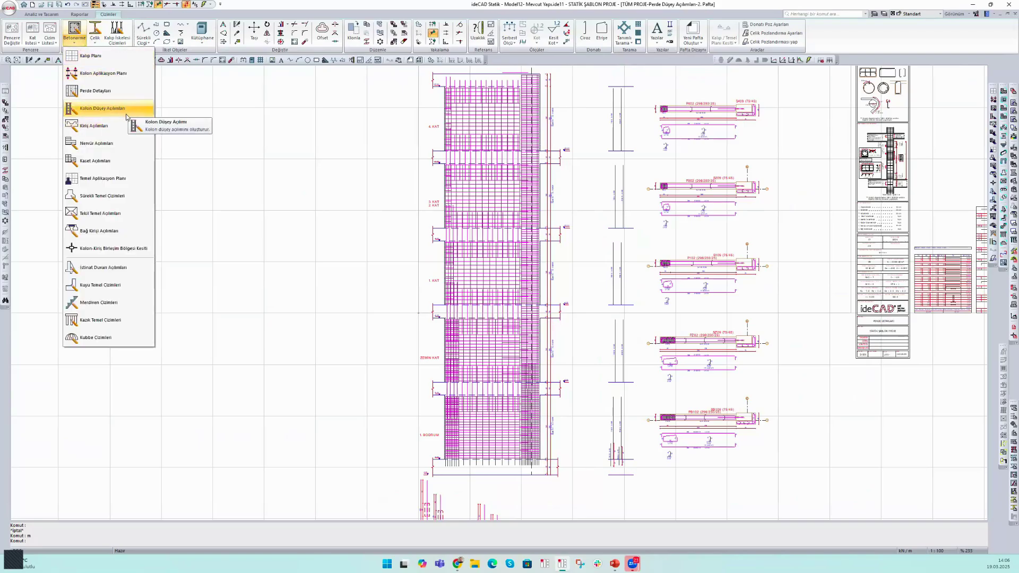
pyautogui.click(99, 57)
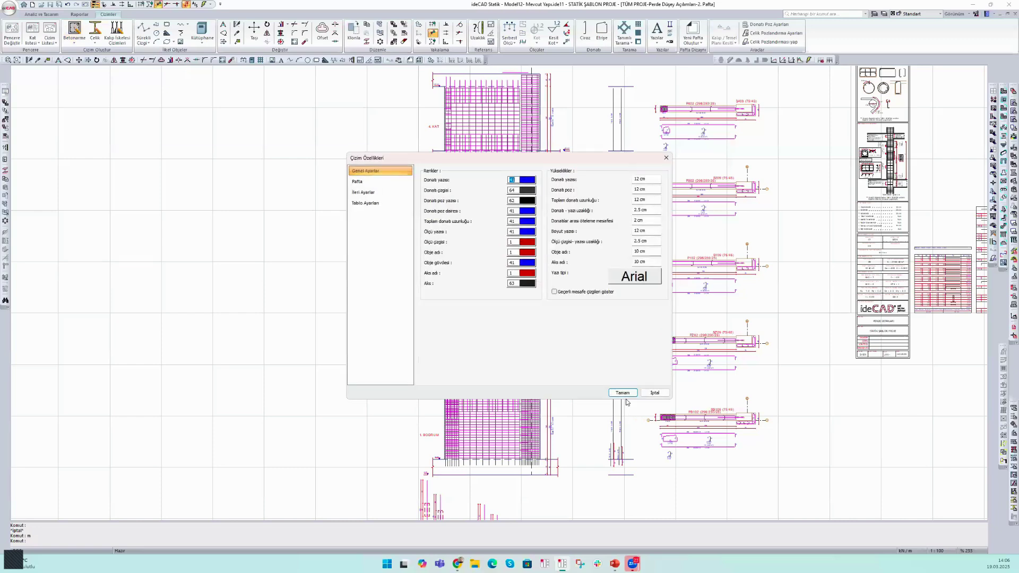
pyautogui.click(623, 393)
pyautogui.click(614, 190)
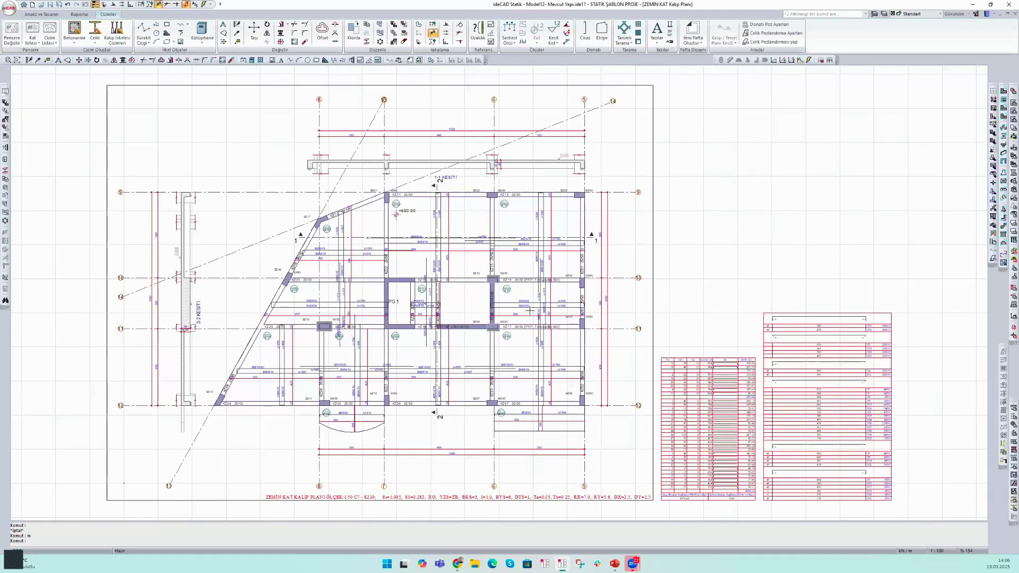
# Delete the slab reinforcement bars and their labels from the ZEMİN KAT formwork plan.
pyautogui.scroll(5, 531, 310)
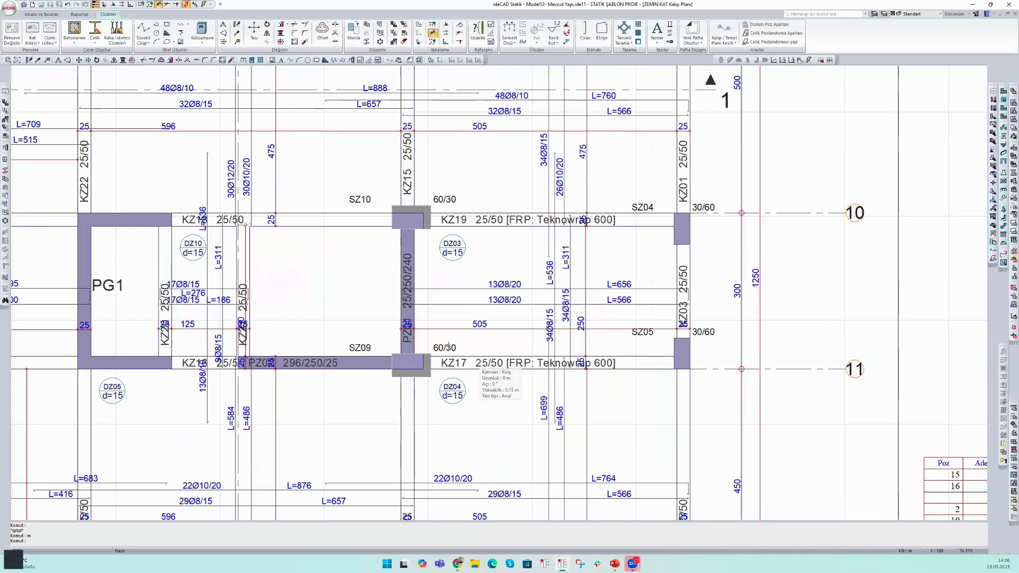
pyautogui.scroll(-2, 504, 343)
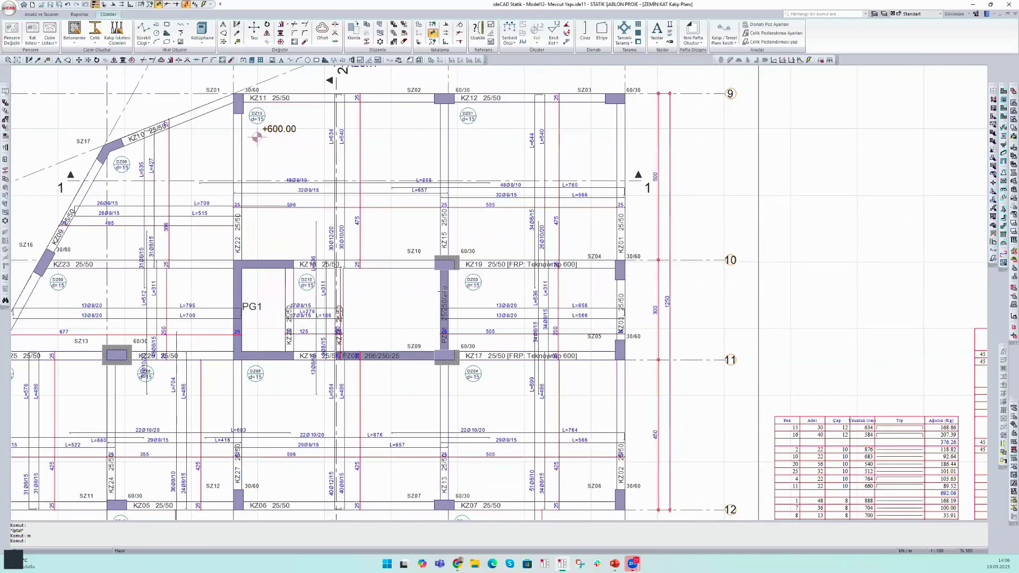
pyautogui.scroll(4, 563, 362)
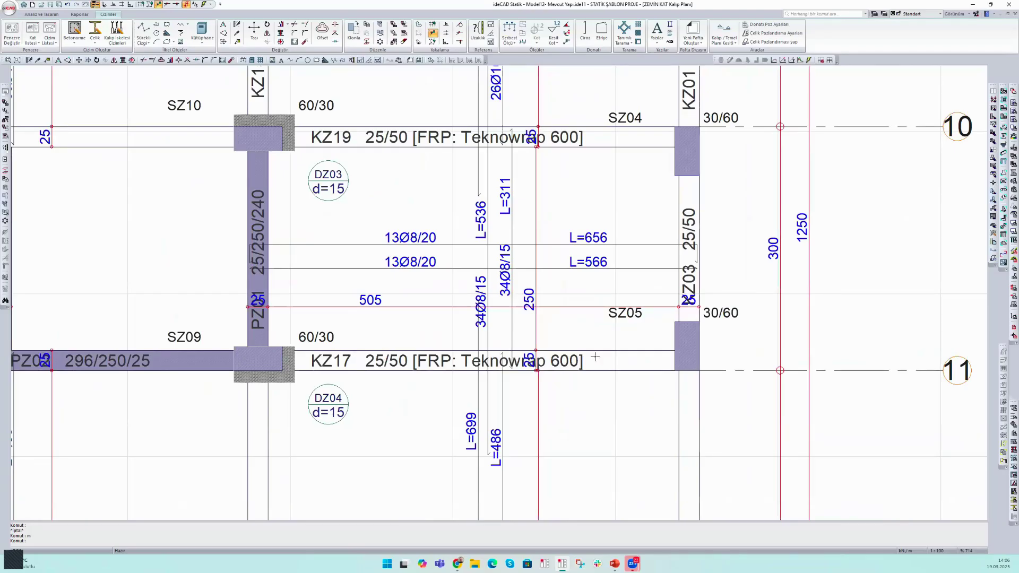
pyautogui.click(579, 245)
pyautogui.press('Delete')
pyautogui.scroll(-3, 529, 358)
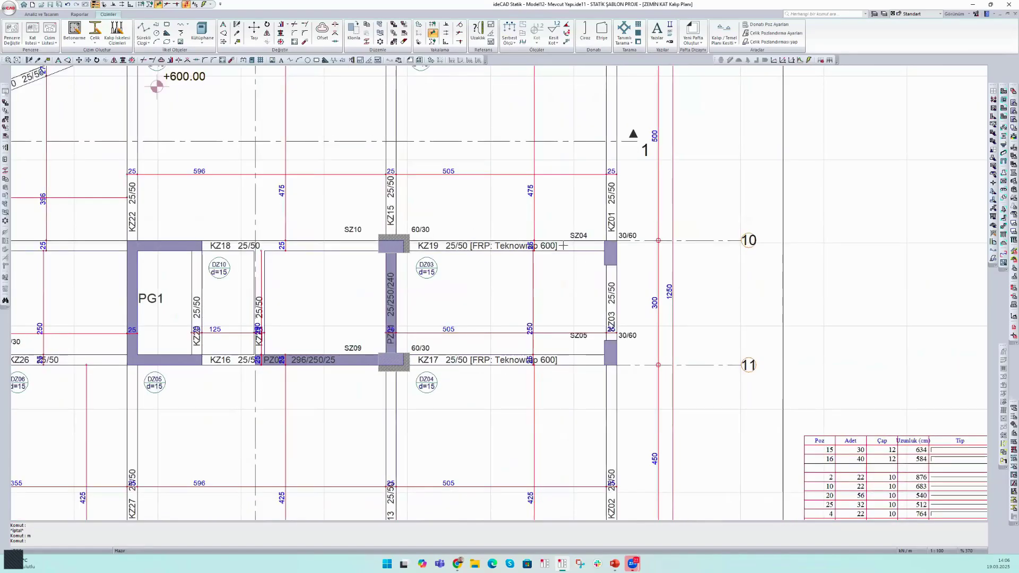
# Examine the FRP: Teknowrap 600 labels on beams KZ17 and KZ19 in the formwork plan.
pyautogui.scroll(-2, 564, 260)
pyautogui.scroll(4, 503, 255)
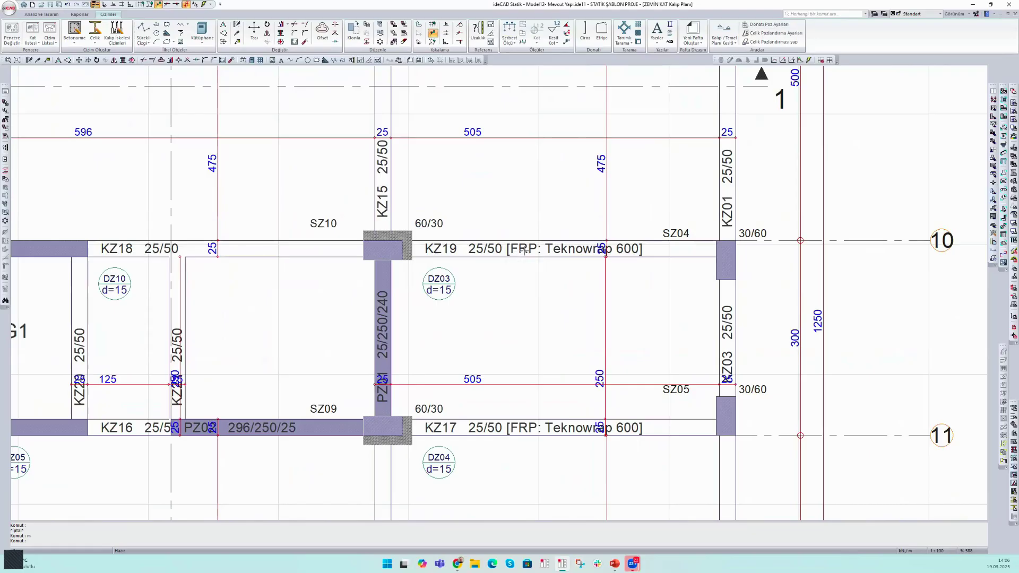
pyautogui.scroll(-2, 525, 253)
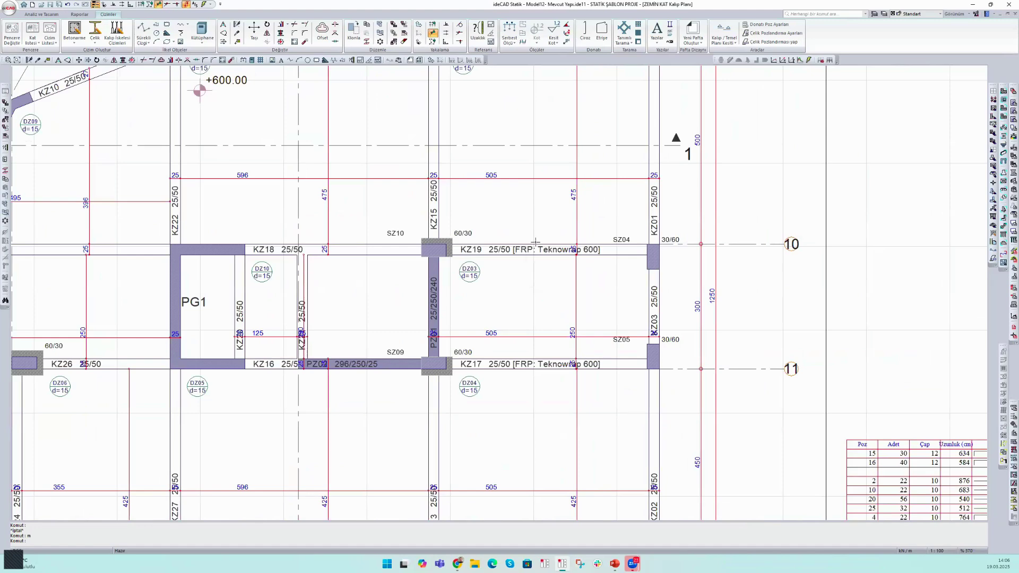
pyautogui.scroll(-1, 536, 242)
pyautogui.scroll(-5, 536, 243)
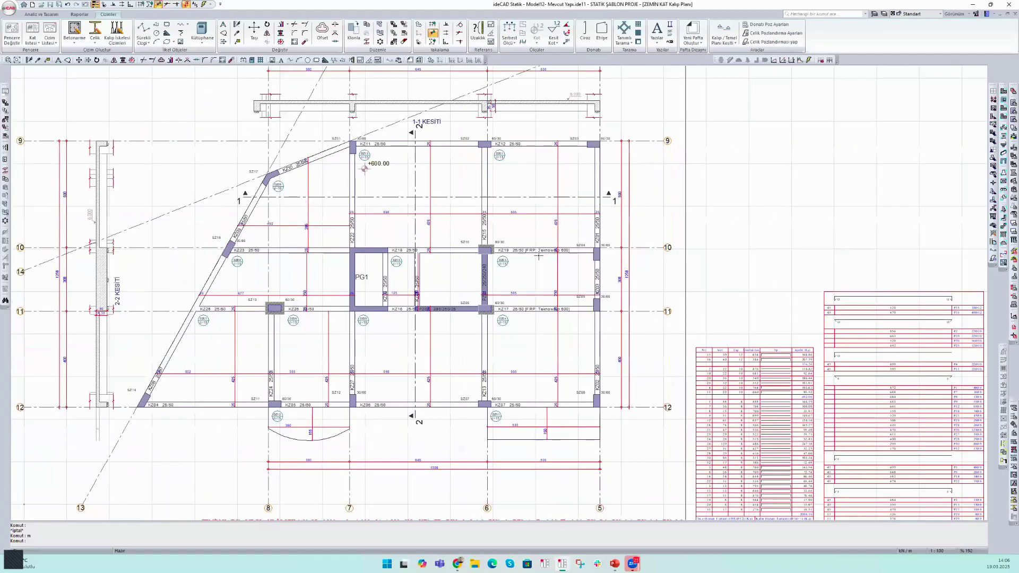
# Save the project as a new copy named Model12- Mevcut Yapı2 in the Betonarme Webinar 2 folder.
pyautogui.click(79, 46)
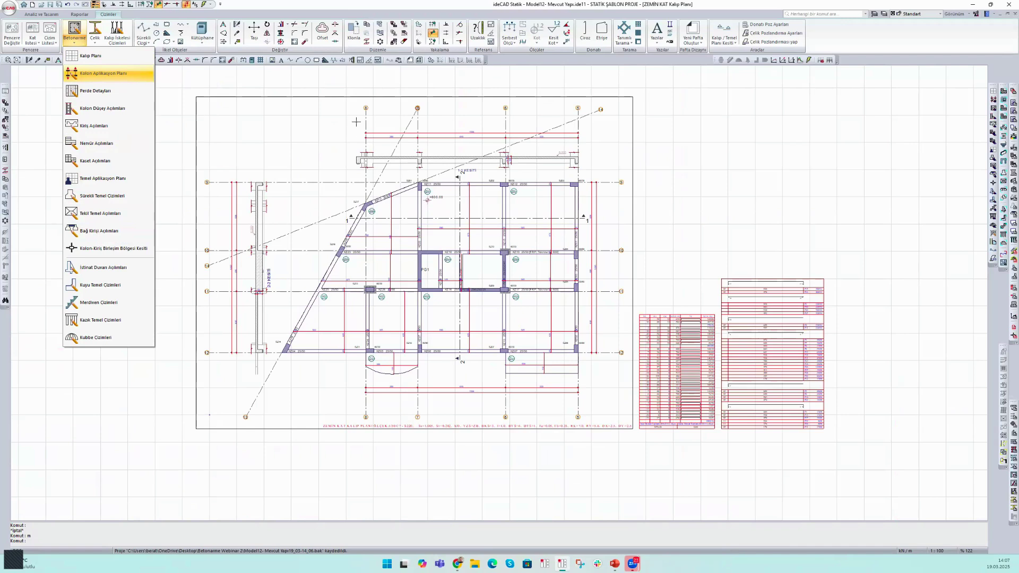
pyautogui.click(51, 16)
pyautogui.click(9, 9)
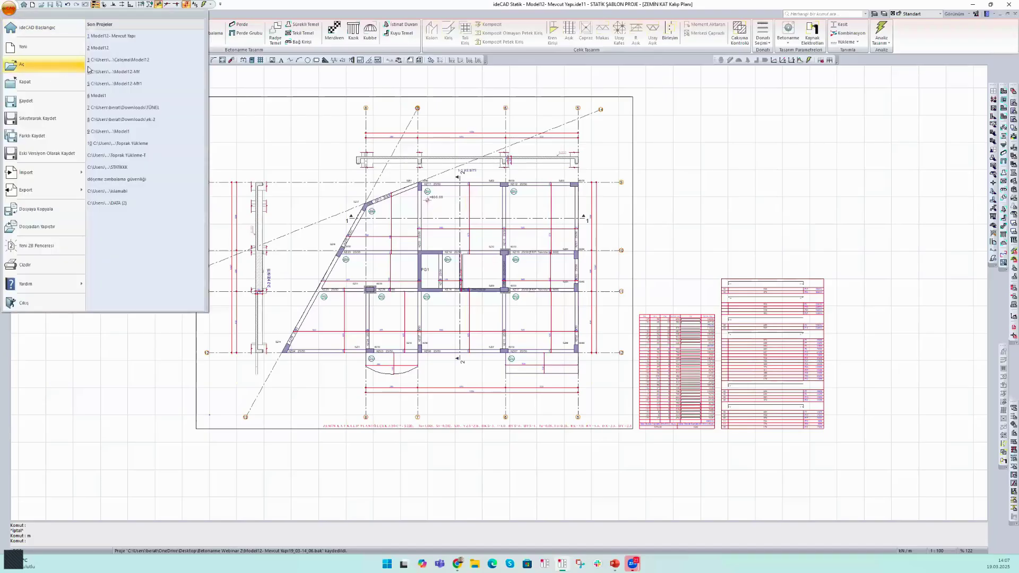
pyautogui.click(69, 142)
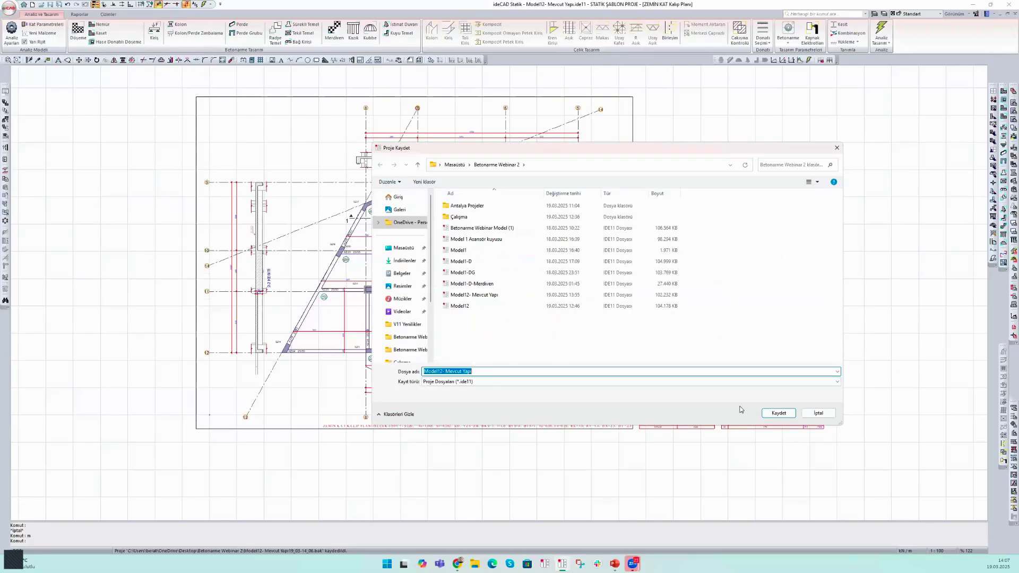
pyautogui.press('End')
pyautogui.write('2')
pyautogui.click(778, 414)
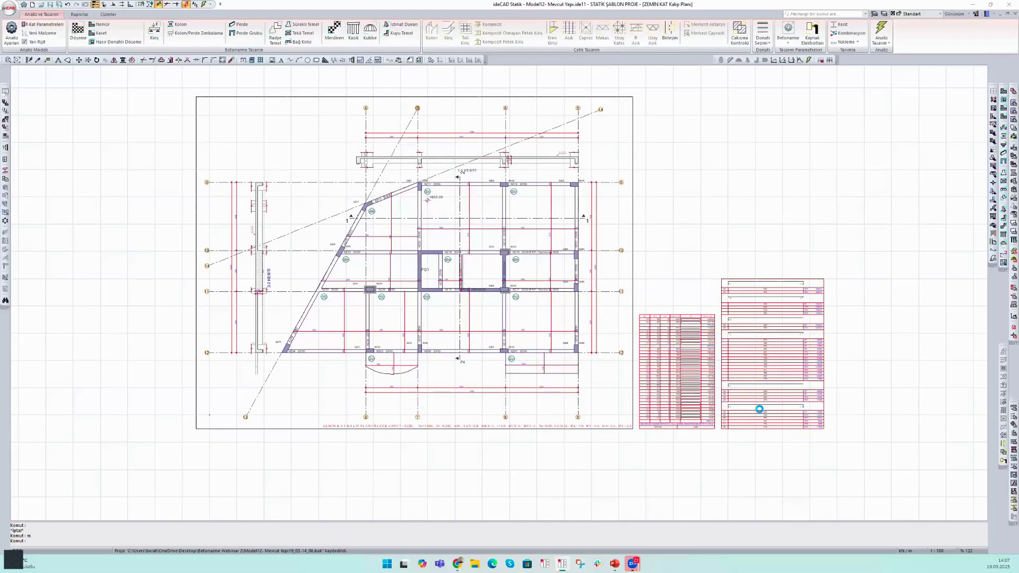
# Open the Model12 project from the Betonarme Webinar 2 folder.
pyautogui.click(8, 11)
pyautogui.click(43, 68)
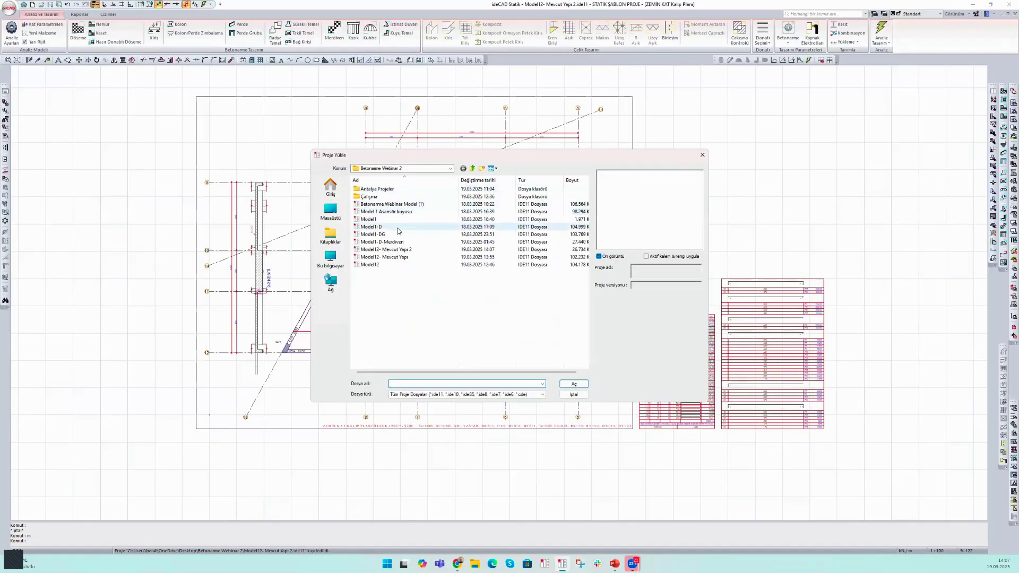
pyautogui.click(394, 220)
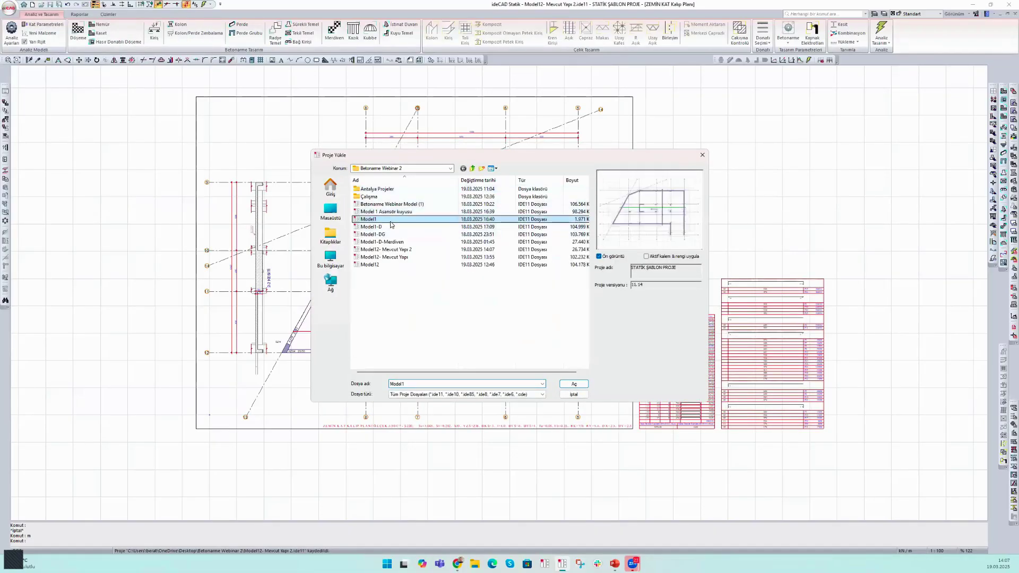
pyautogui.click(386, 266)
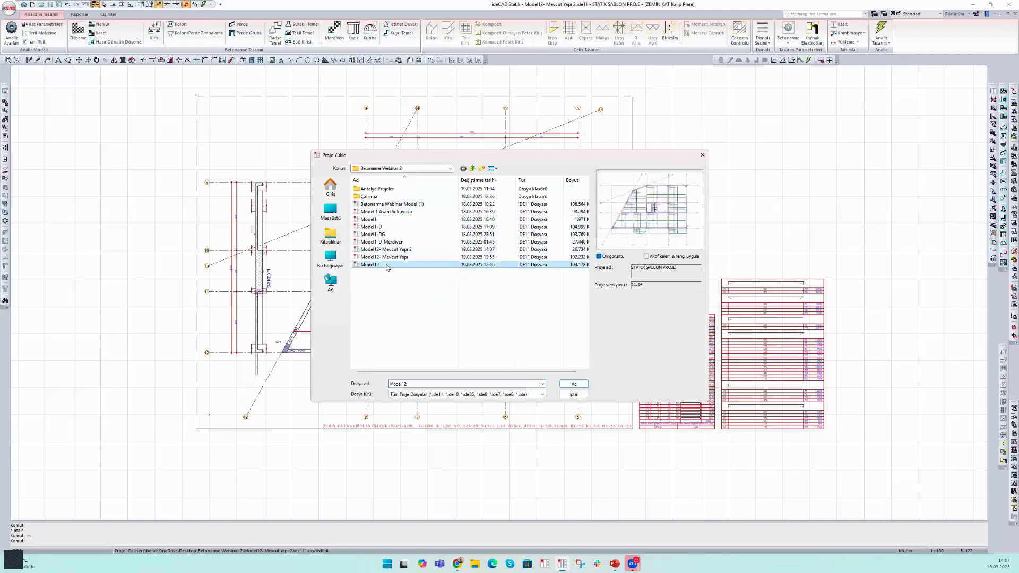
pyautogui.doubleClick(386, 265)
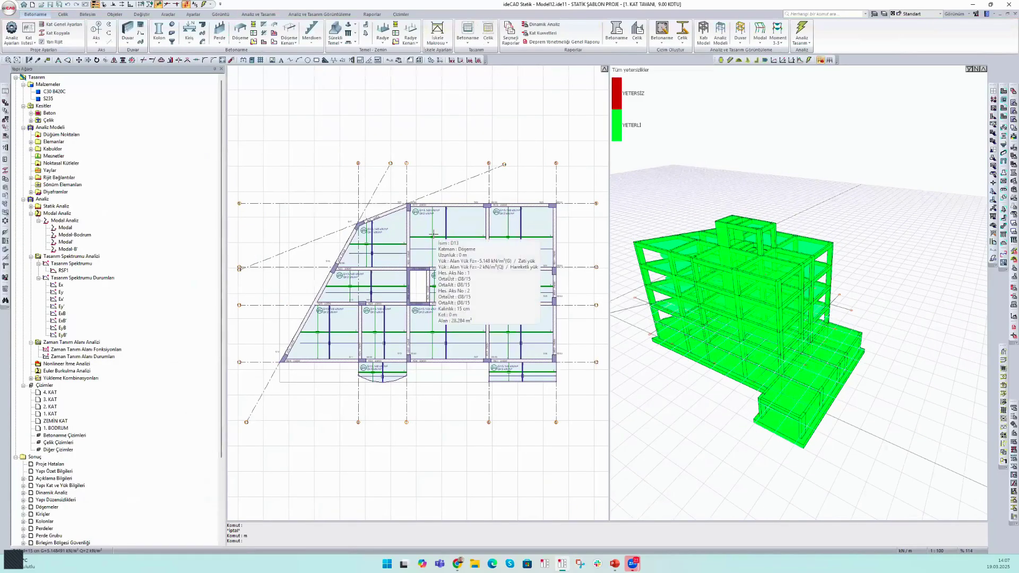
# Open the stair type settings for a new stair and preview the straight single-flight models without landings (TEK KOLLU, SAHANLIKSIZ).
pyautogui.scroll(1, 467, 266)
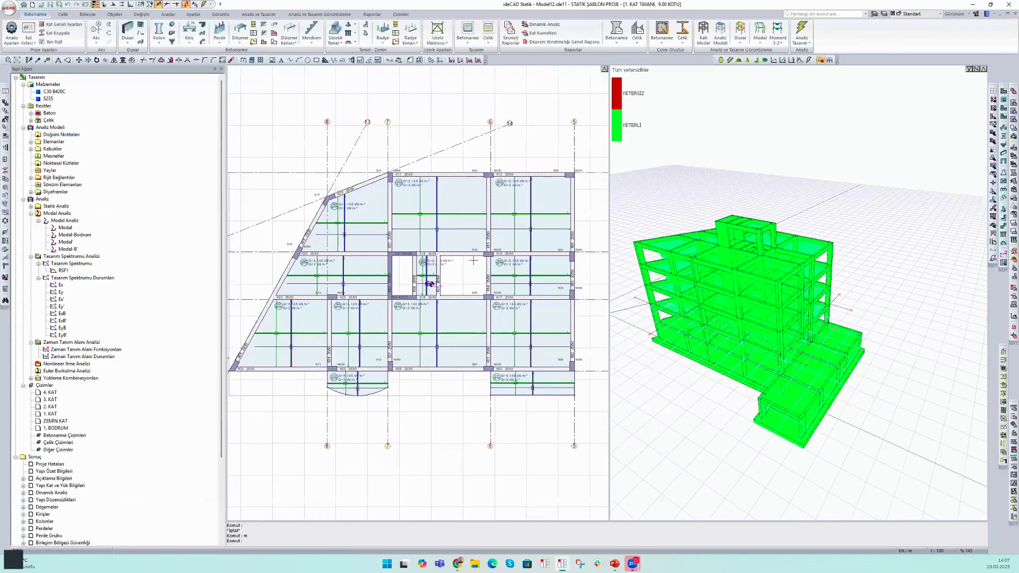
pyautogui.scroll(2, 466, 266)
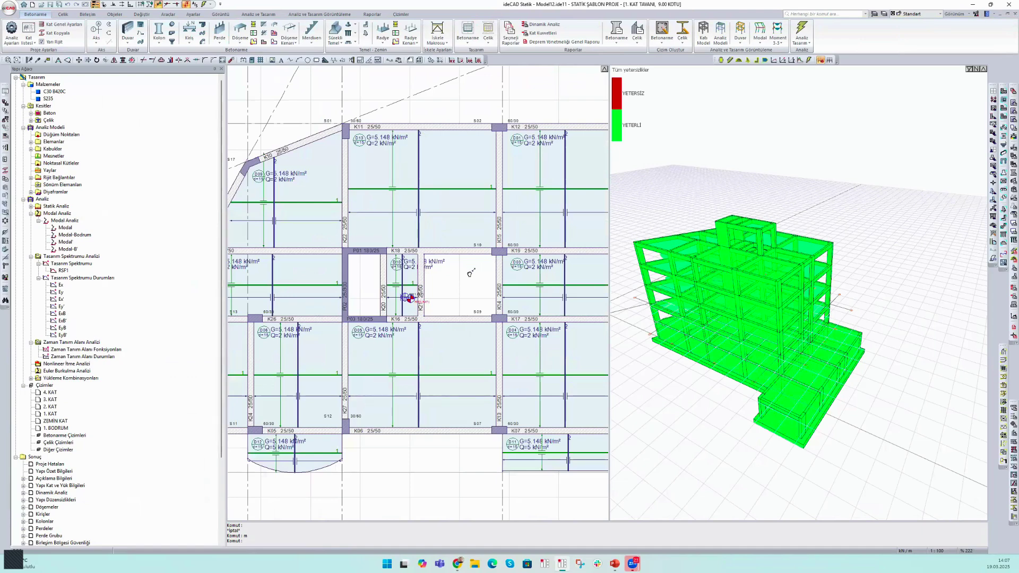
pyautogui.moveTo(470, 274); pyautogui.dragTo(451, 317, button='middle')
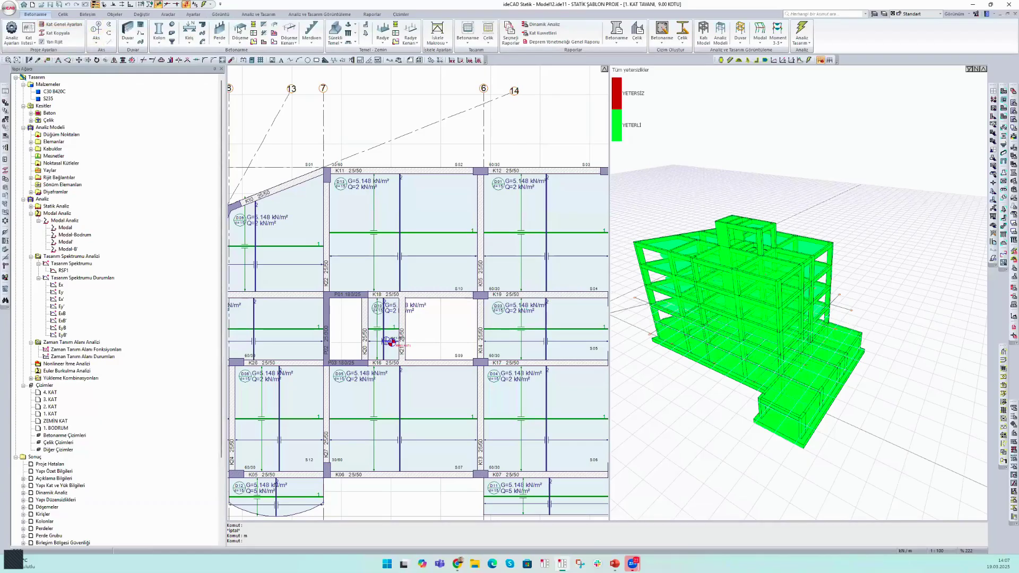
pyautogui.click(309, 33)
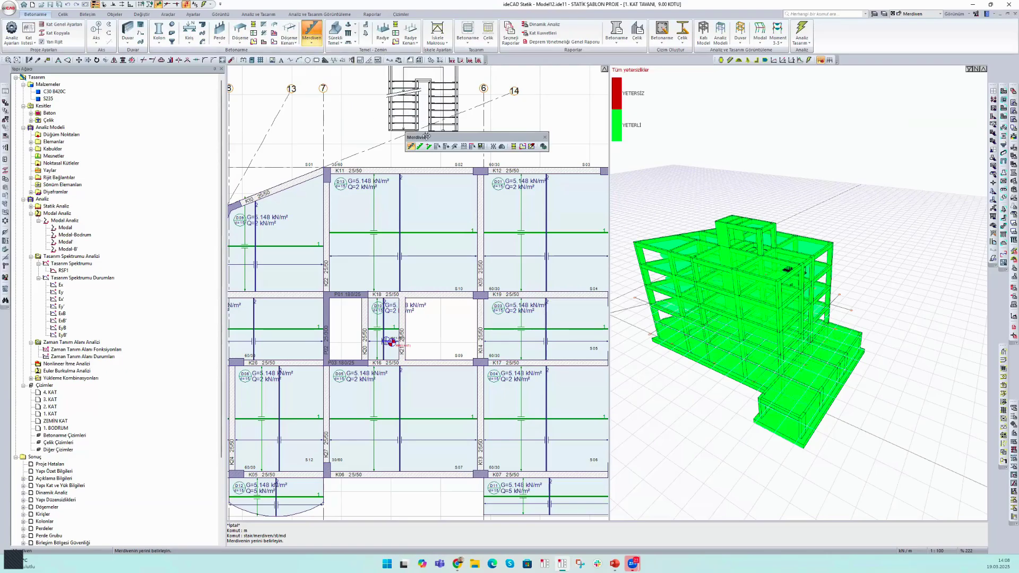
pyautogui.click(487, 145)
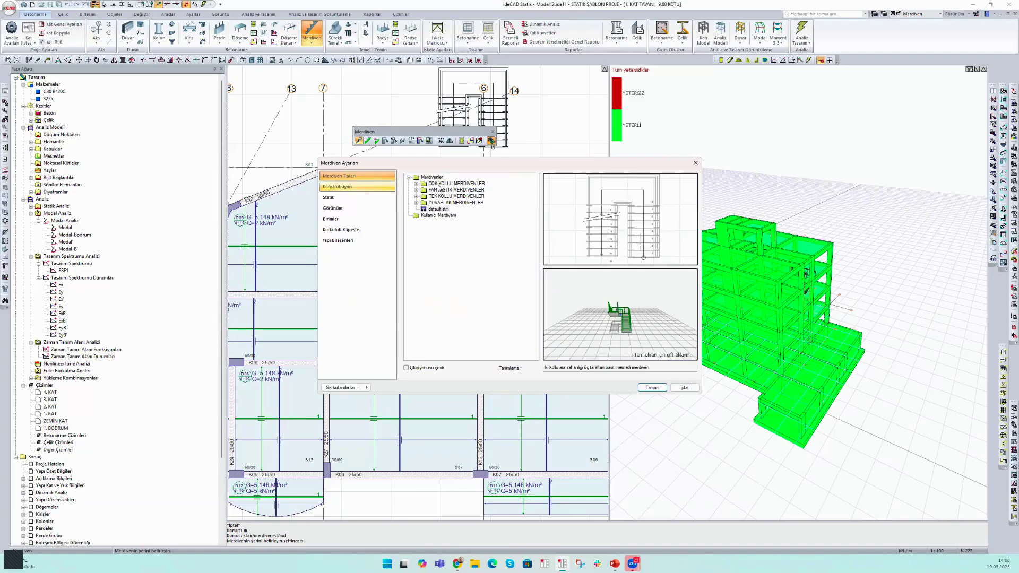
pyautogui.click(450, 184)
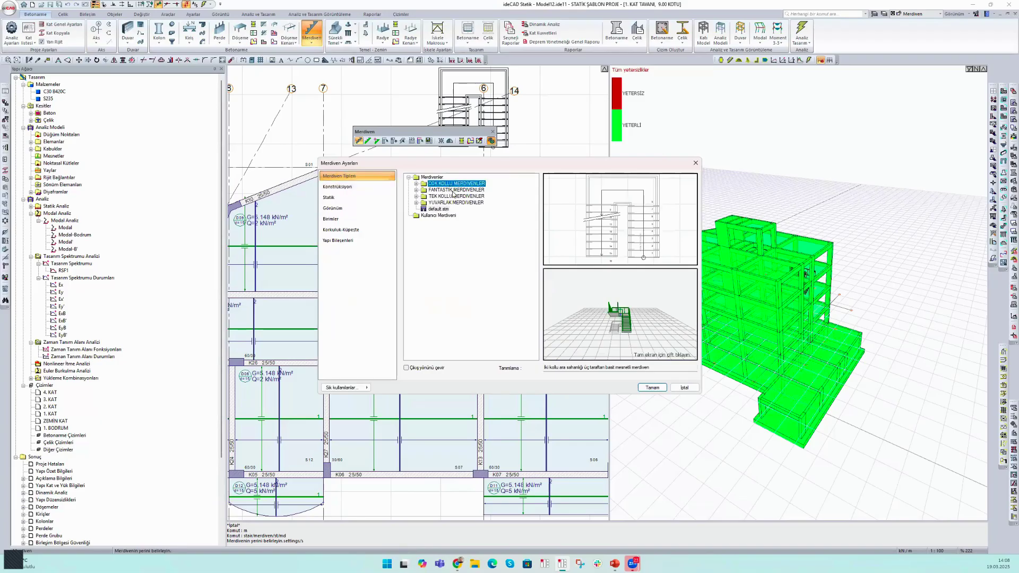
pyautogui.click(455, 196)
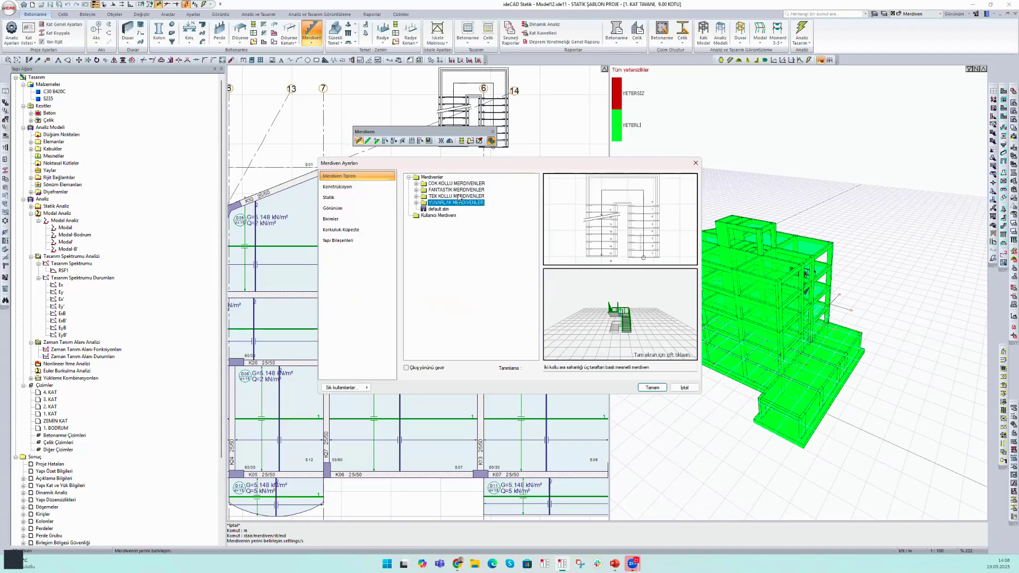
pyautogui.doubleClick(454, 196)
pyautogui.doubleClick(449, 204)
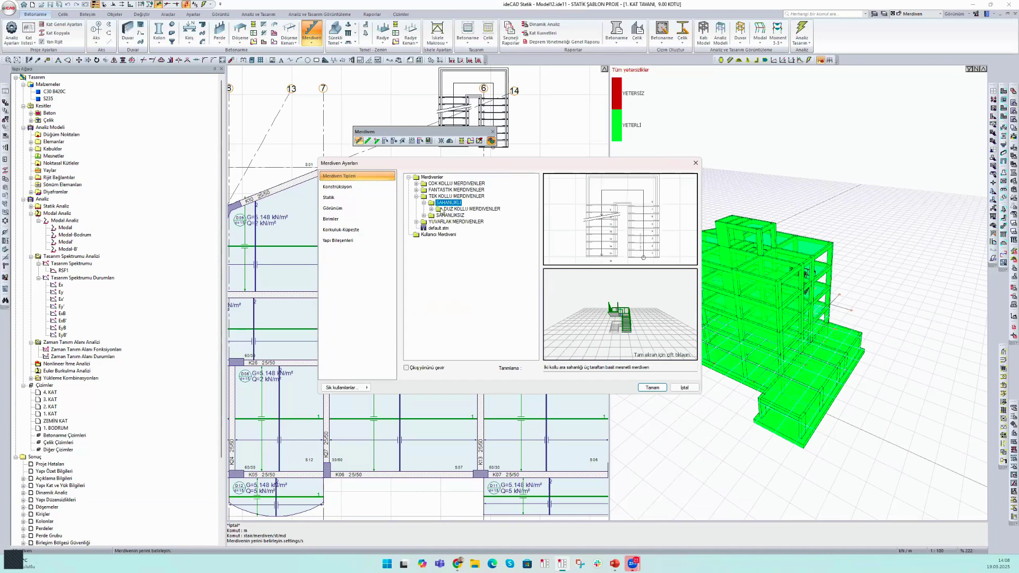
pyautogui.click(424, 203)
pyautogui.doubleClick(449, 209)
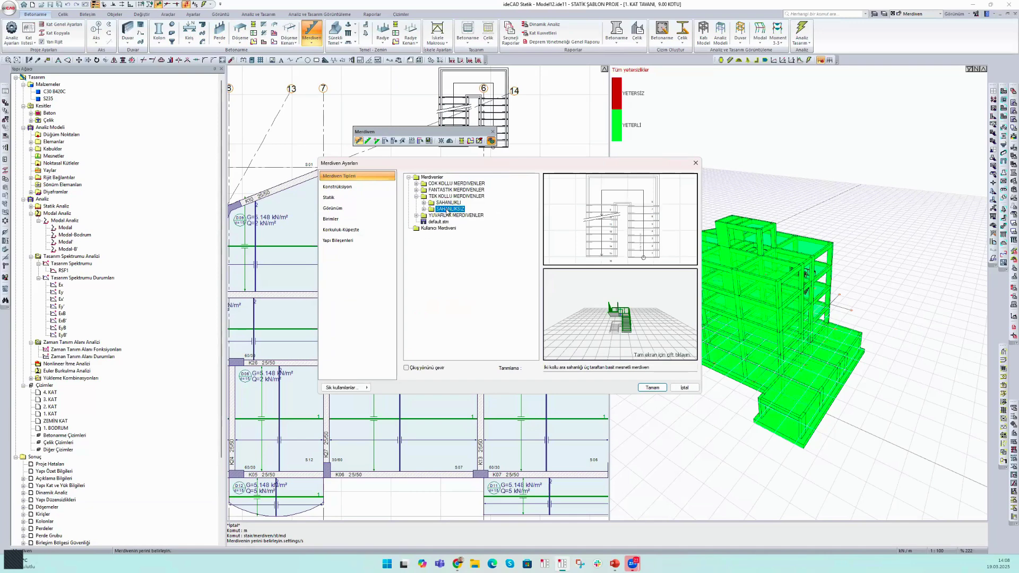
pyautogui.doubleClick(472, 216)
pyautogui.click(465, 228)
pyautogui.click(465, 234)
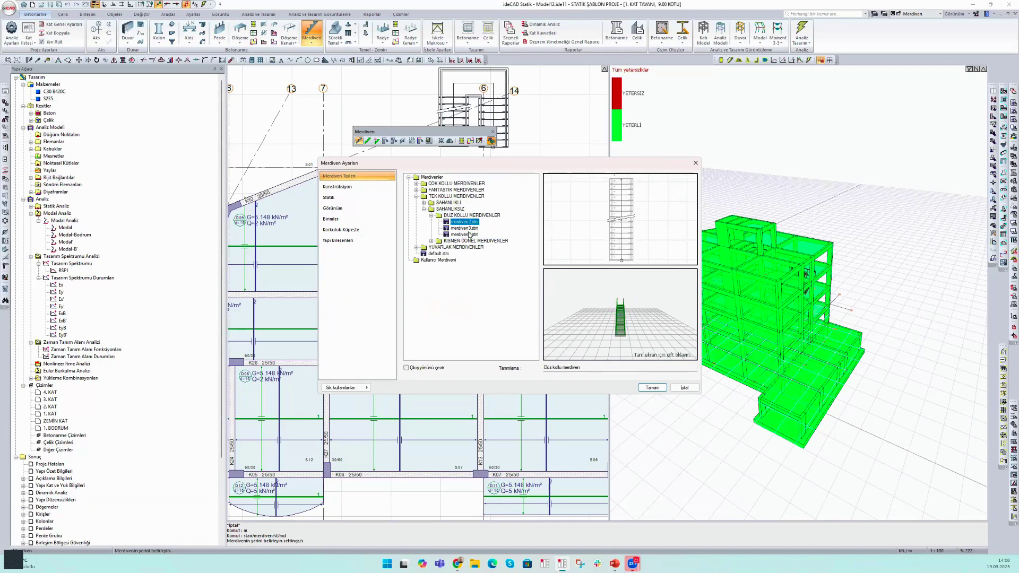
pyautogui.click(442, 210)
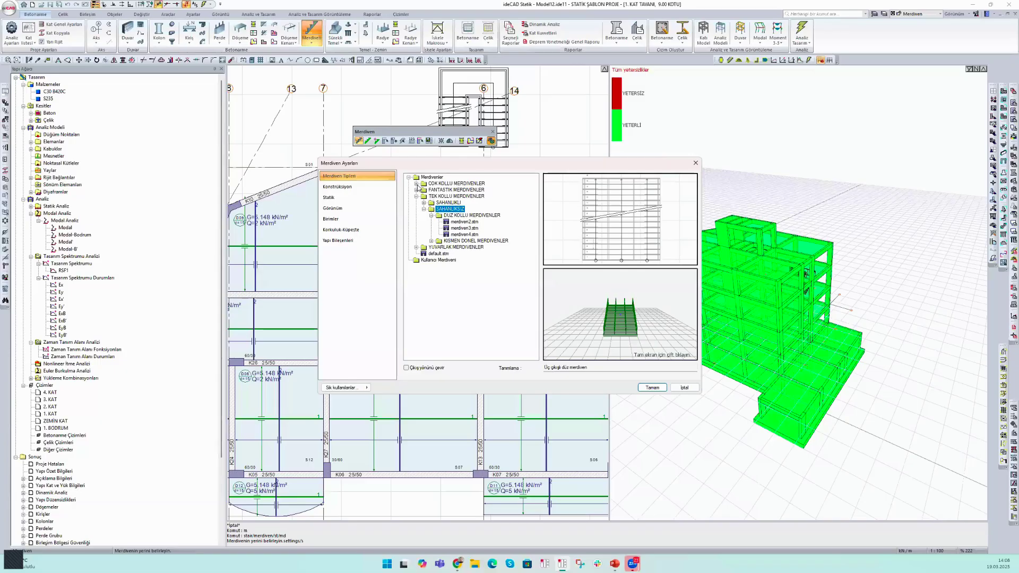
# Choose merdiven9.stm, the U-shaped stair among the straight two-flight types with a landing, as the stair to place.
pyautogui.click(417, 184)
pyautogui.doubleClick(432, 203)
pyautogui.click(449, 210)
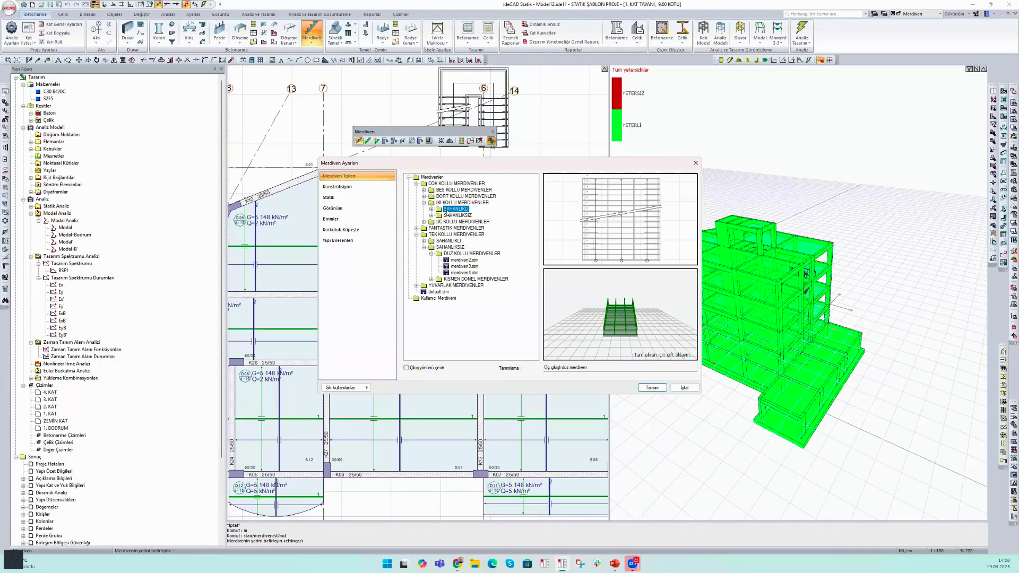
pyautogui.doubleClick(449, 209)
pyautogui.doubleClick(475, 216)
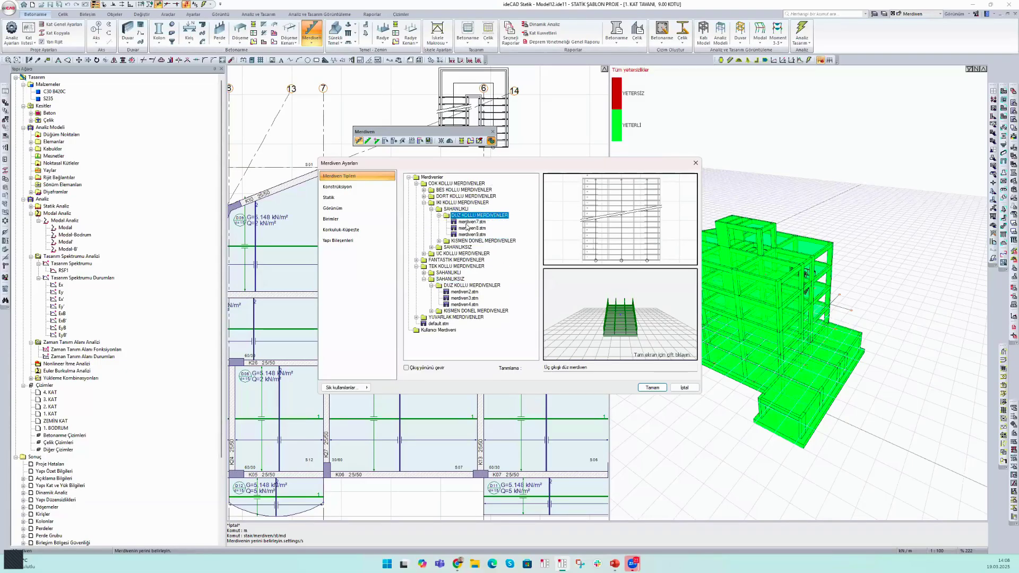
pyautogui.click(471, 222)
pyautogui.click(471, 234)
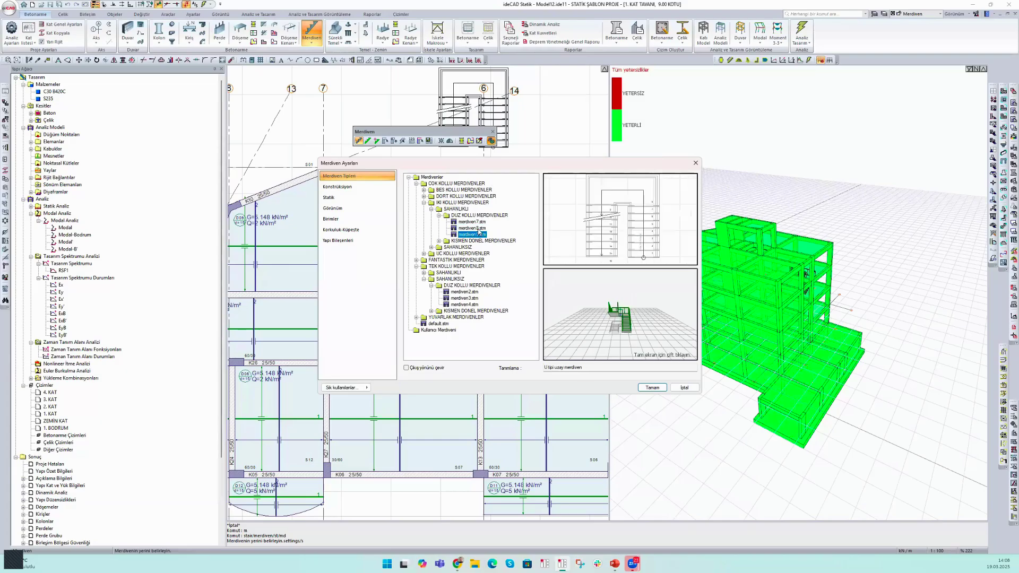
pyautogui.click(477, 228)
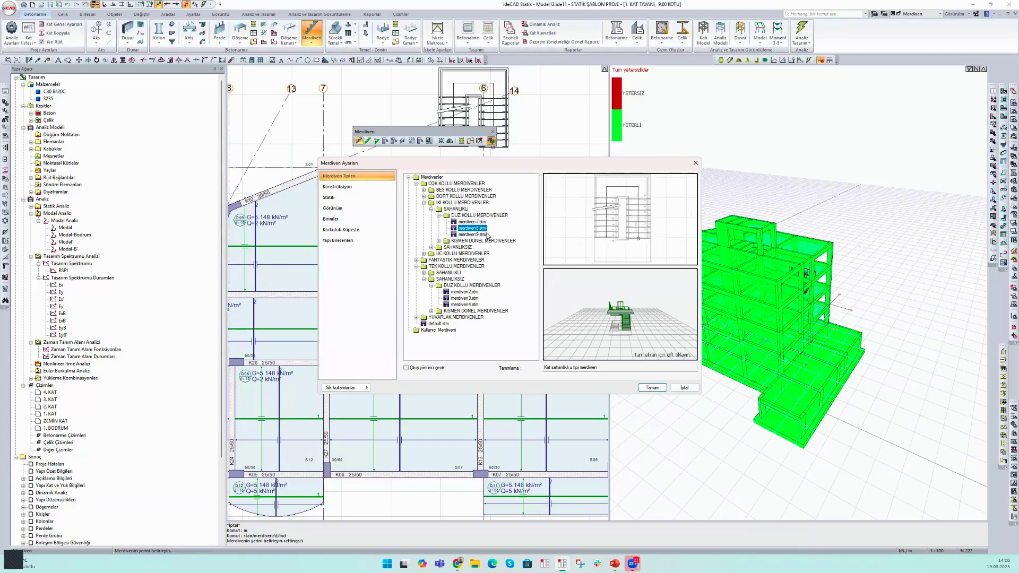
pyautogui.click(472, 235)
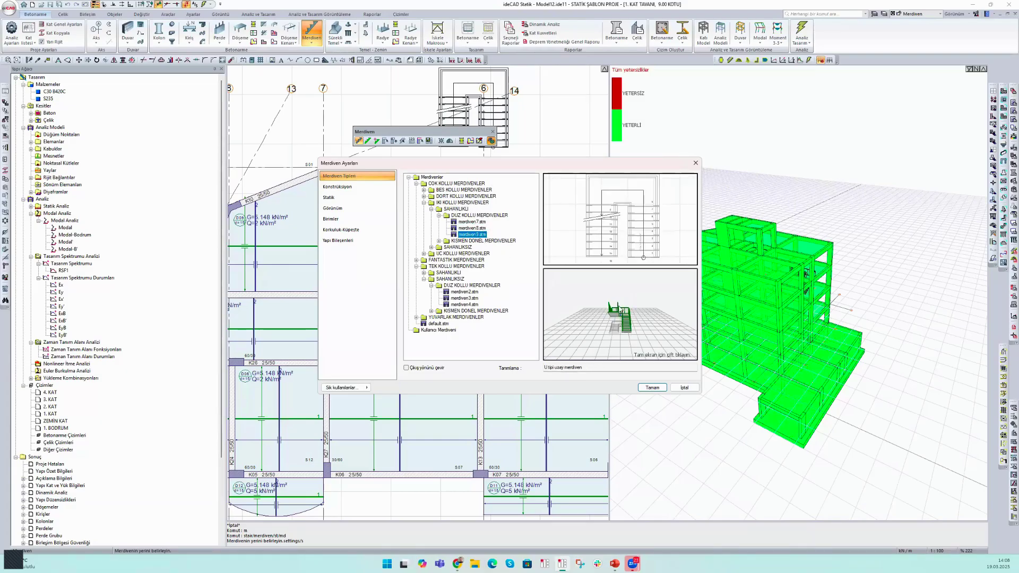
pyautogui.click(652, 388)
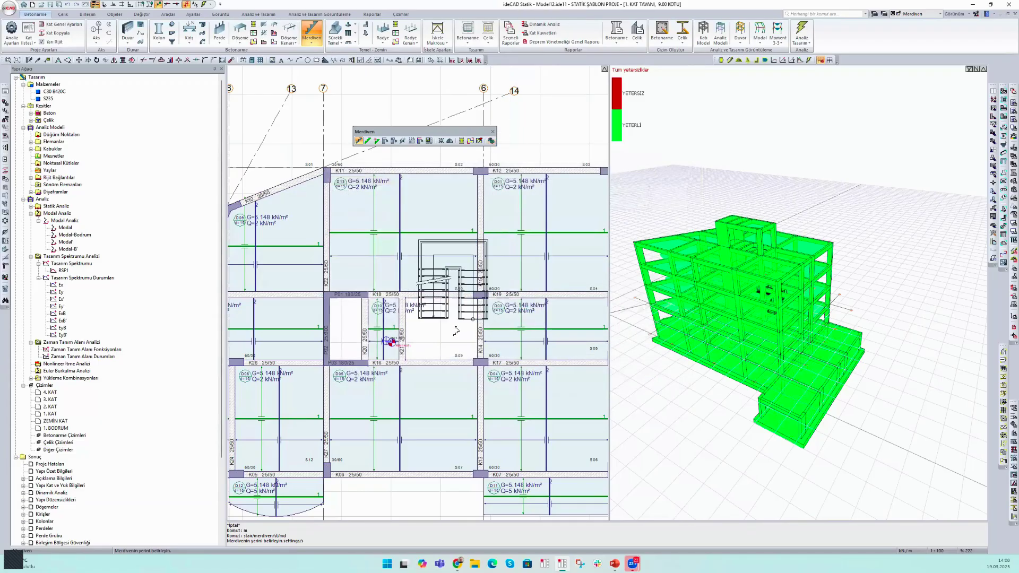
# Place the stair in the opening between beams K21 and K14, cycling its insertion point and rotating it so the landing faces K14.
pyautogui.scroll(-2, 432, 308)
pyautogui.scroll(3, 453, 339)
pyautogui.scroll(1, 452, 339)
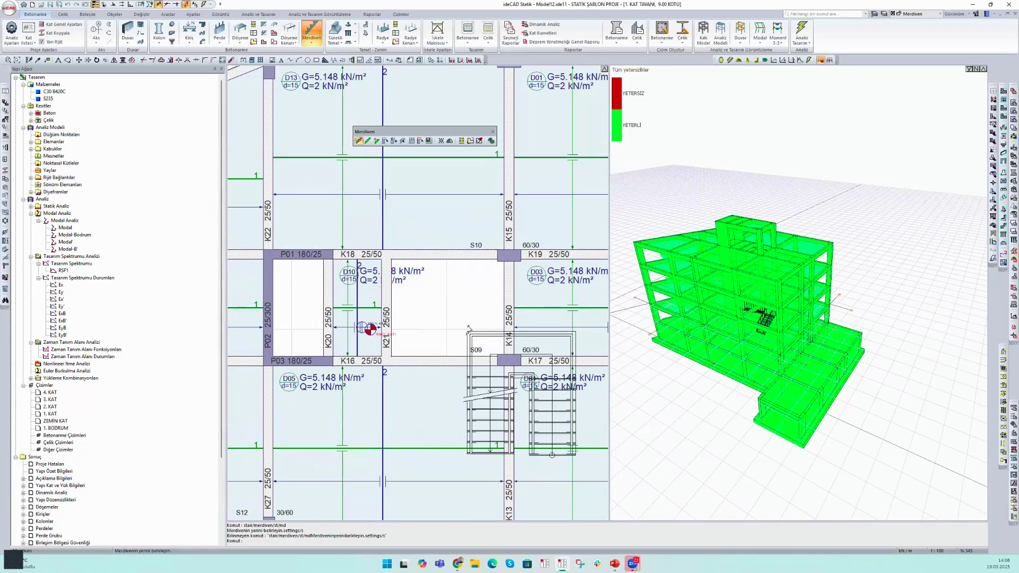
pyautogui.press('space')
pyautogui.press('space')
pyautogui.press('space')
pyautogui.press('space')
pyautogui.press('space')
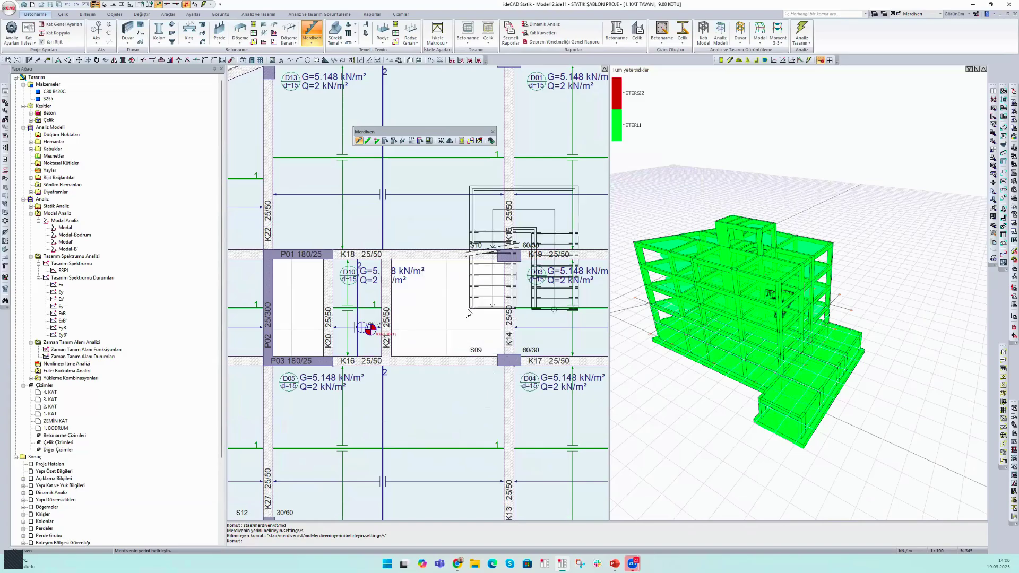
pyautogui.press('space')
pyautogui.press('space')
pyautogui.press('space')
pyautogui.press('space')
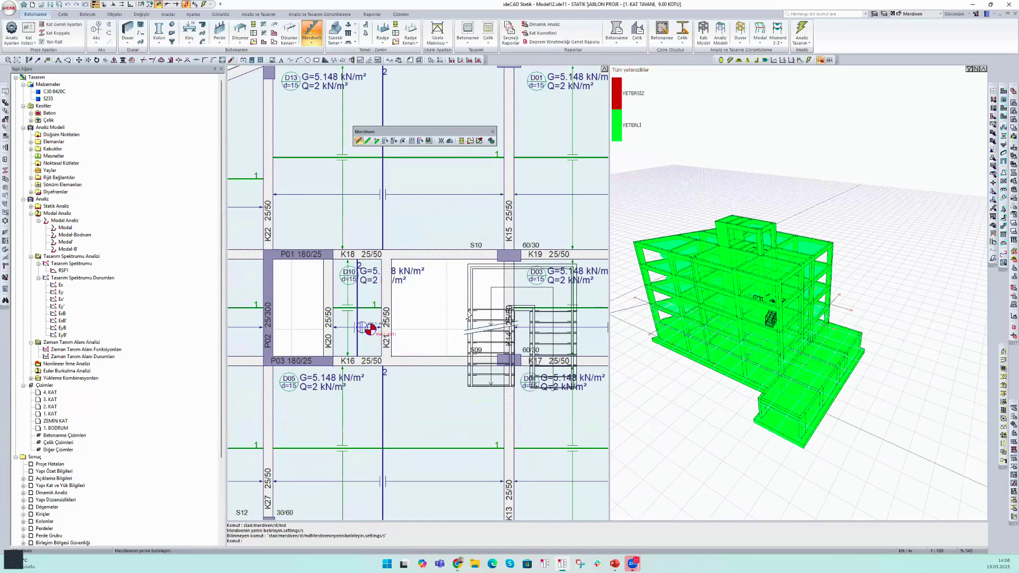
pyautogui.press('space')
pyautogui.press('space')
pyautogui.press('space')
pyautogui.press('space')
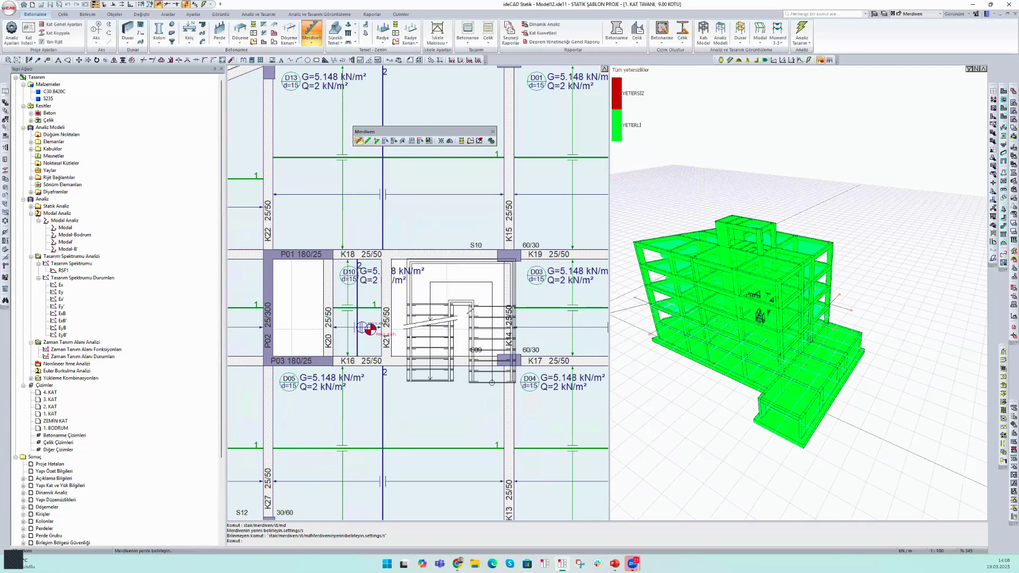
pyautogui.click(469, 307)
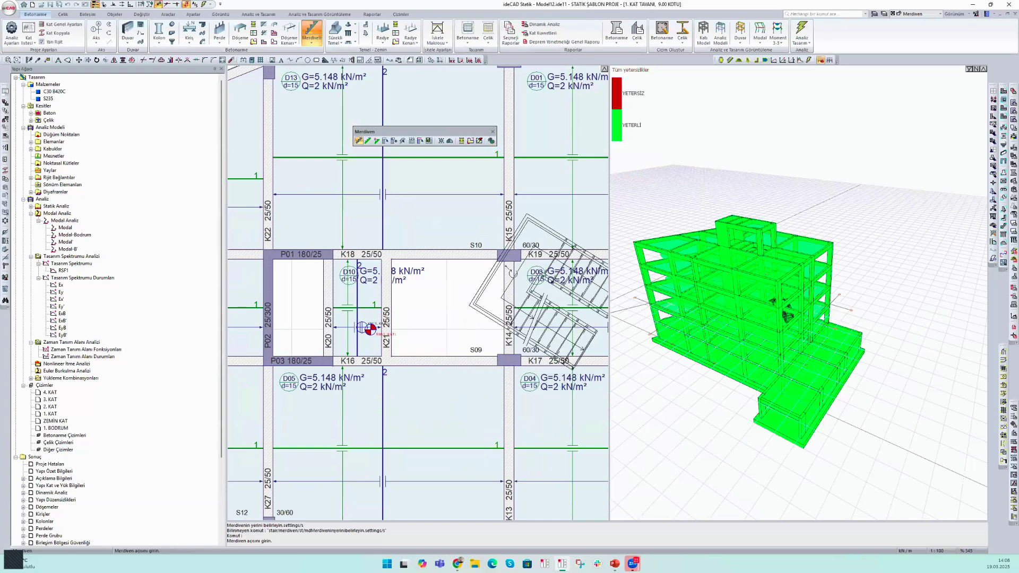
pyautogui.click(476, 385)
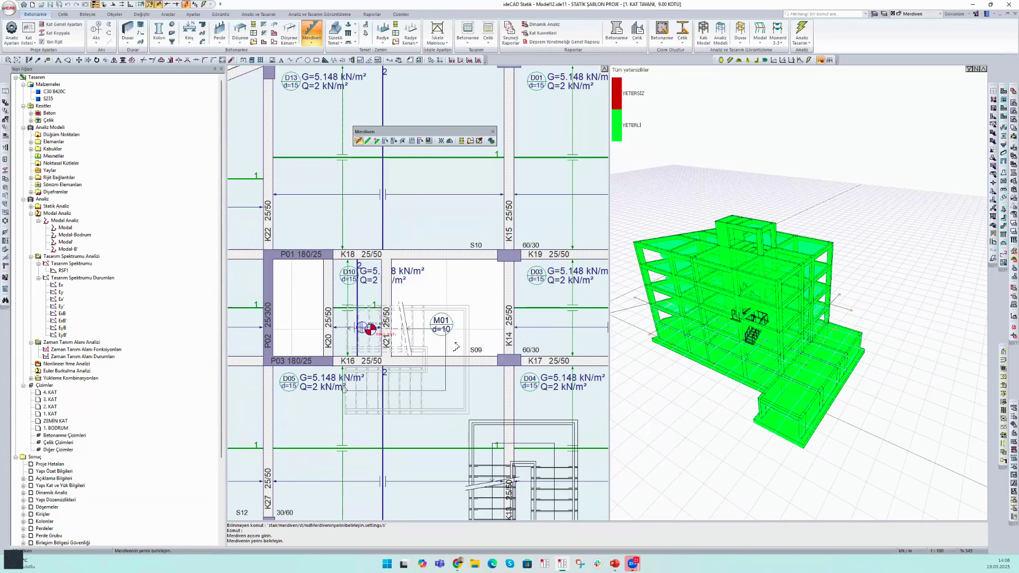
pyautogui.press('Escape')
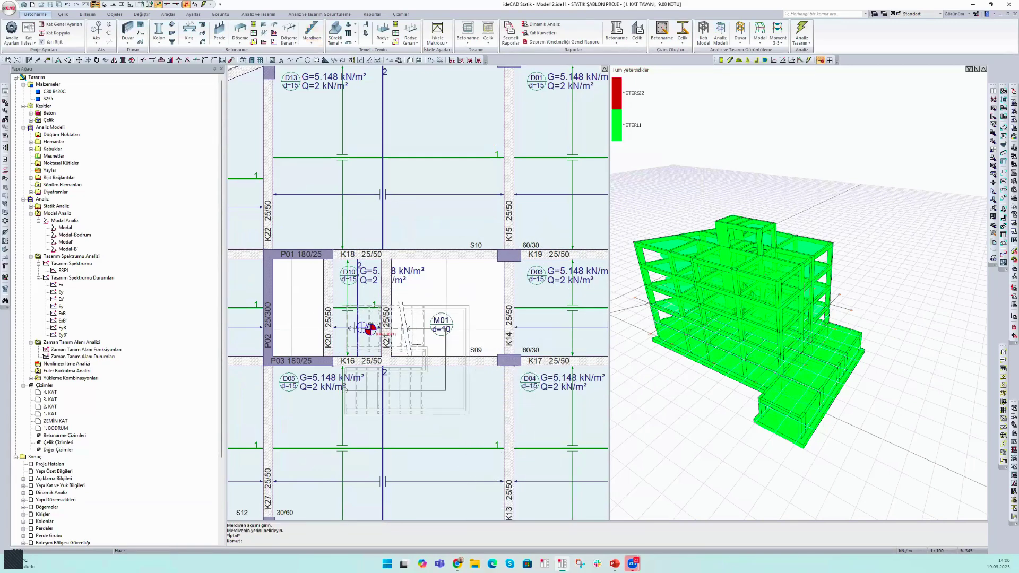
# Move stair M01 by its outer landing corner to column S10, between beams K18 and K19.
pyautogui.click(438, 301)
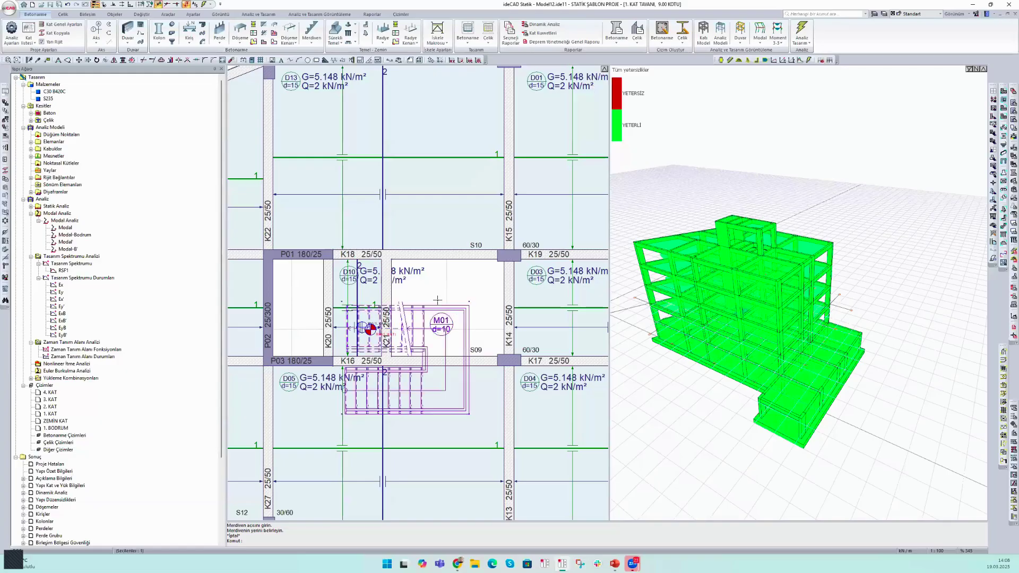
pyautogui.write('m')
pyautogui.press('Return')
pyautogui.click(470, 301)
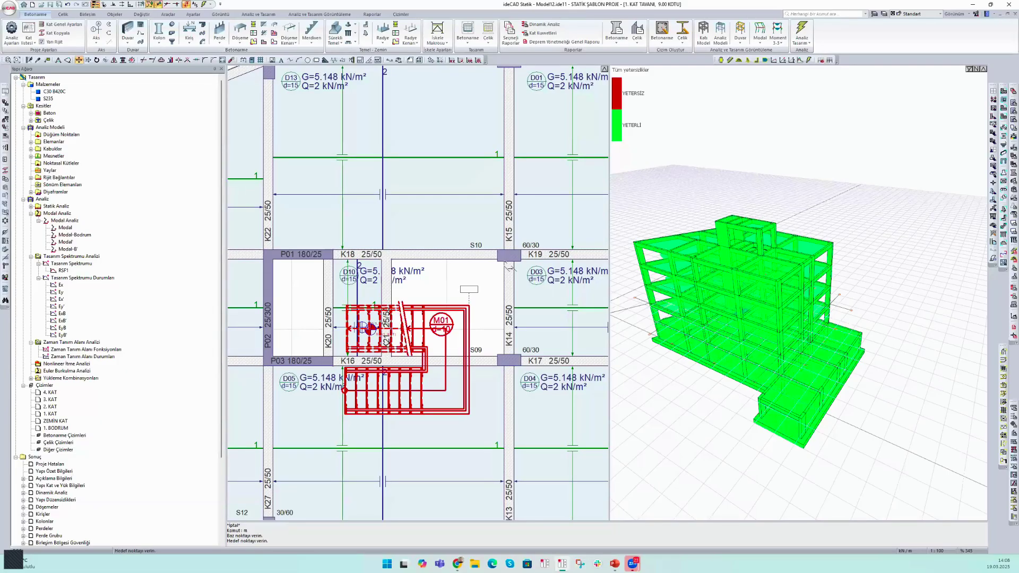
pyautogui.click(507, 258)
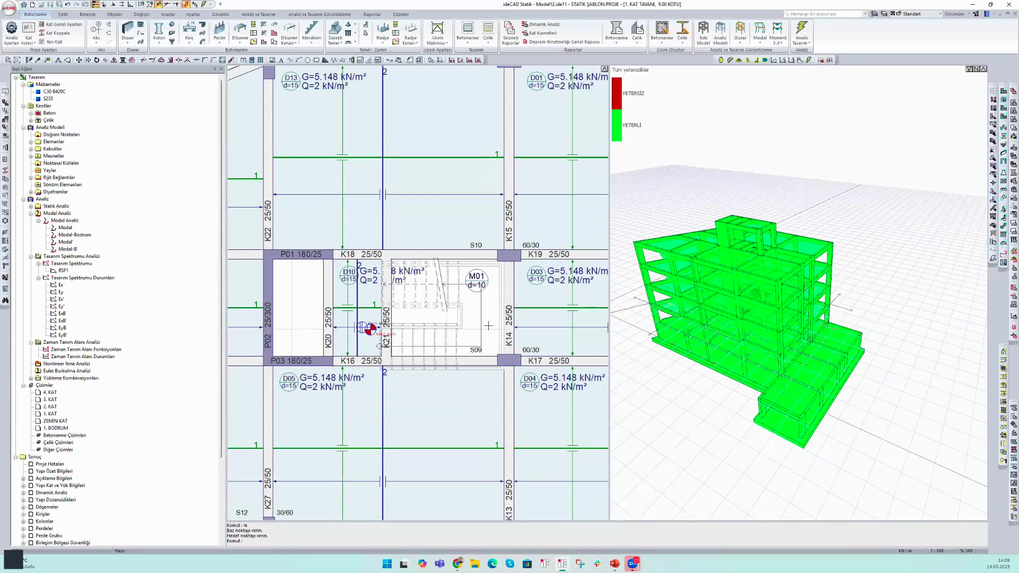
# Review the flight, landing and railing parameters of stair M01, leaving its properties unchanged.
pyautogui.scroll(-5, 451, 330)
pyautogui.scroll(4, 462, 291)
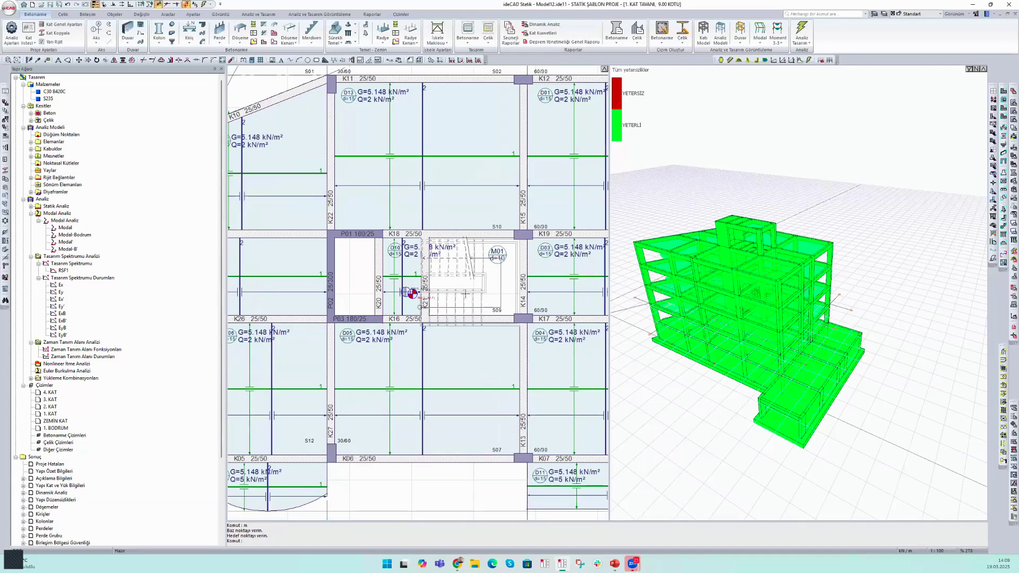
pyautogui.click(464, 290)
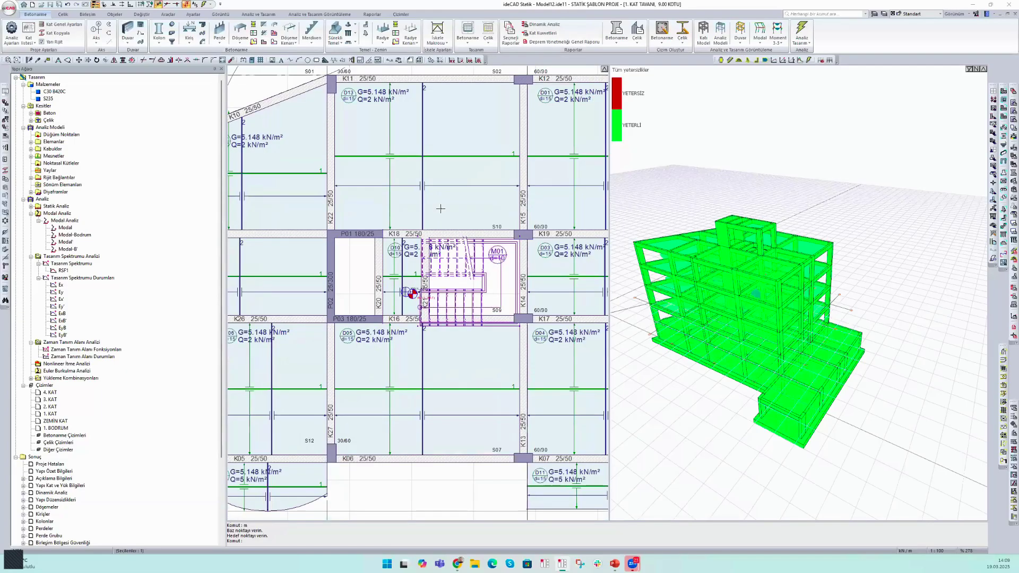
pyautogui.doubleClick(467, 265)
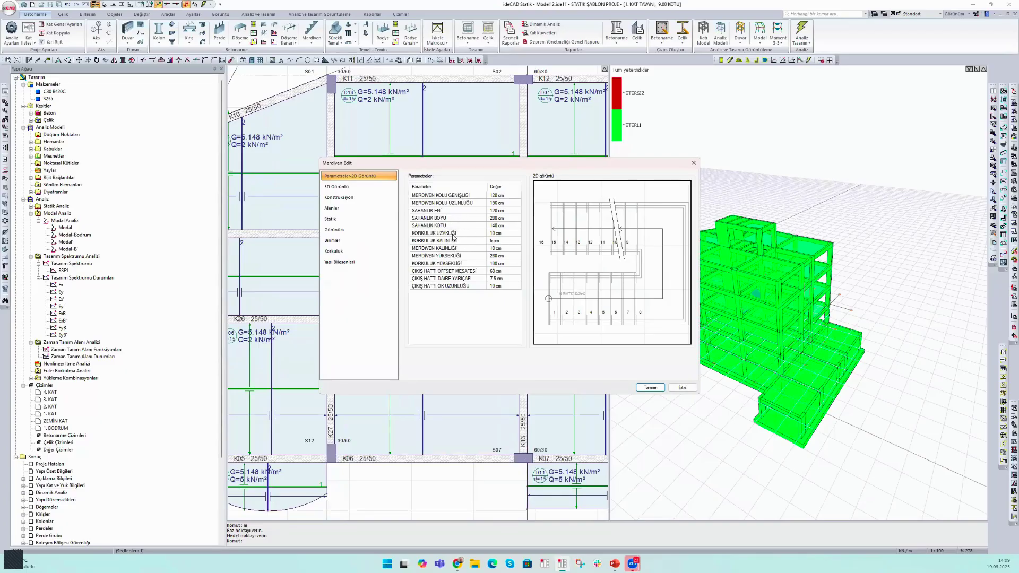
pyautogui.click(676, 387)
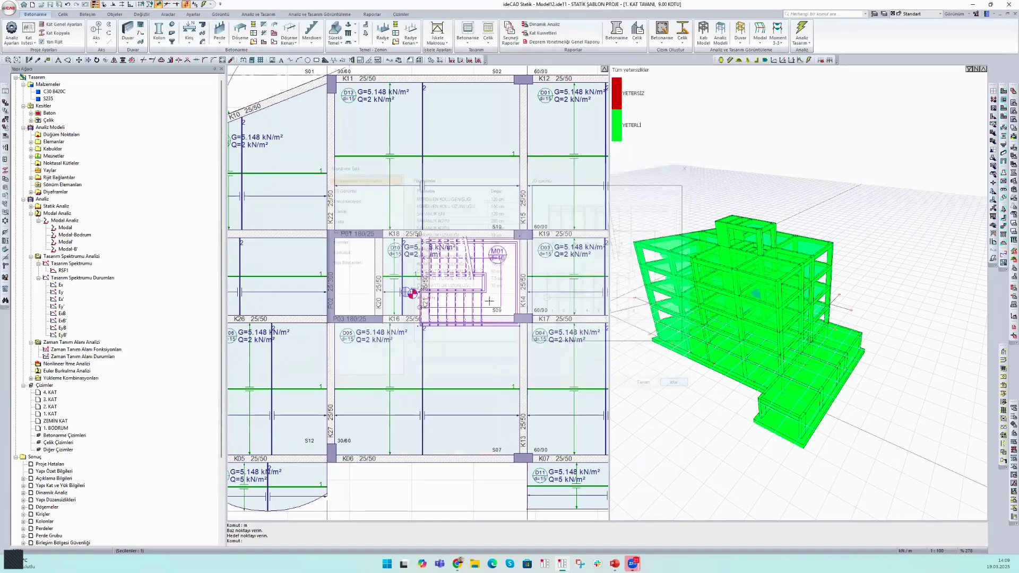
# Try to deform stair M01 by moving the end corner of its flight beside beam K18.
pyautogui.click(308, 34)
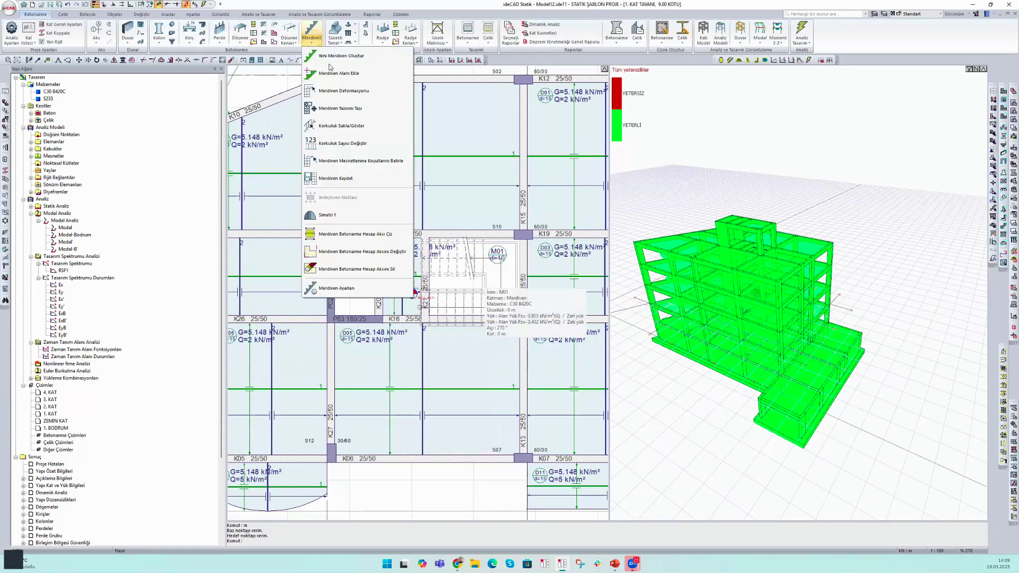
pyautogui.click(343, 90)
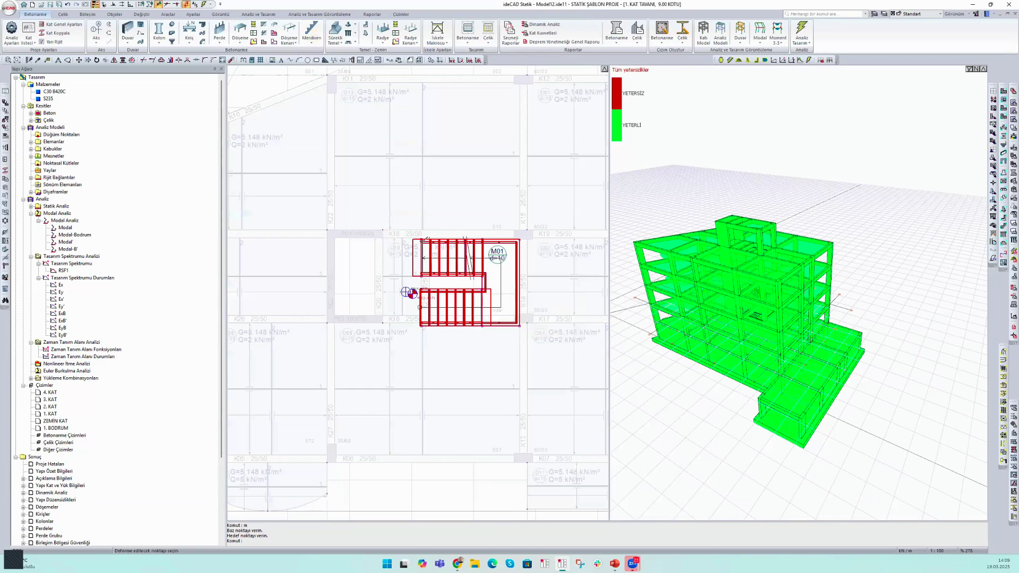
pyautogui.click(429, 239)
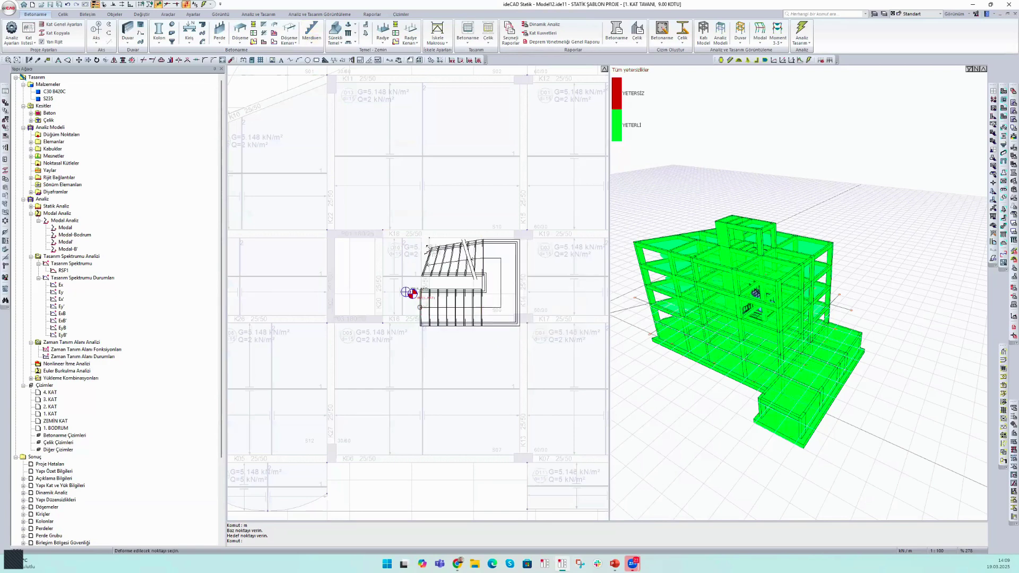
pyautogui.press('Escape')
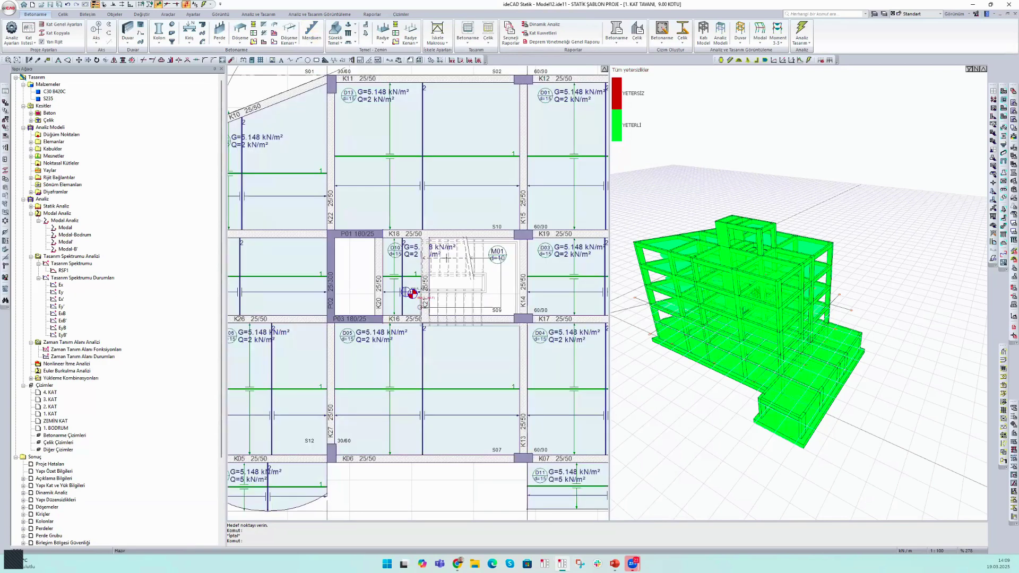
# Delete stair M01 from the stairwell between beams K21 and K14.
pyautogui.click(455, 270)
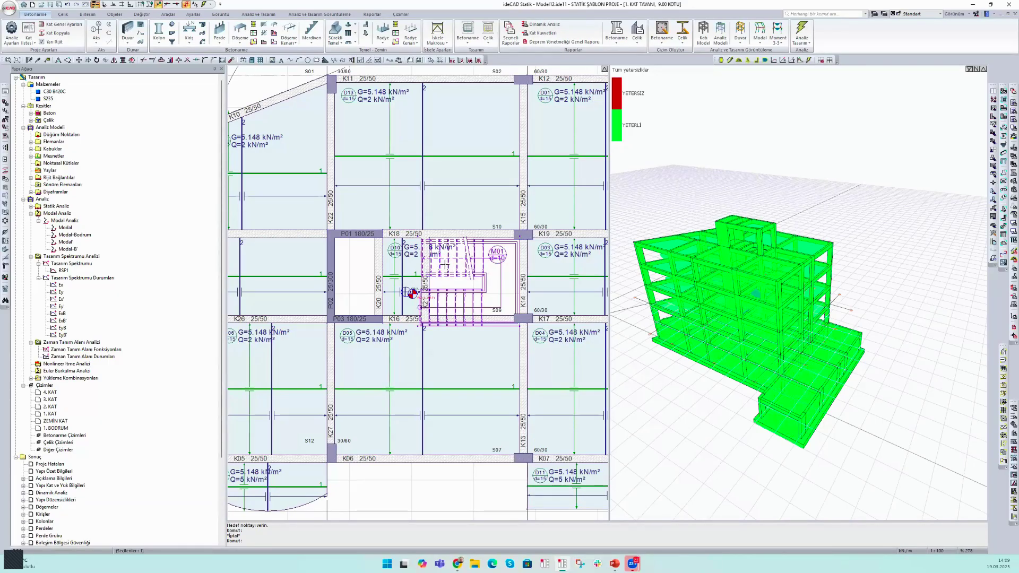
pyautogui.press('Delete')
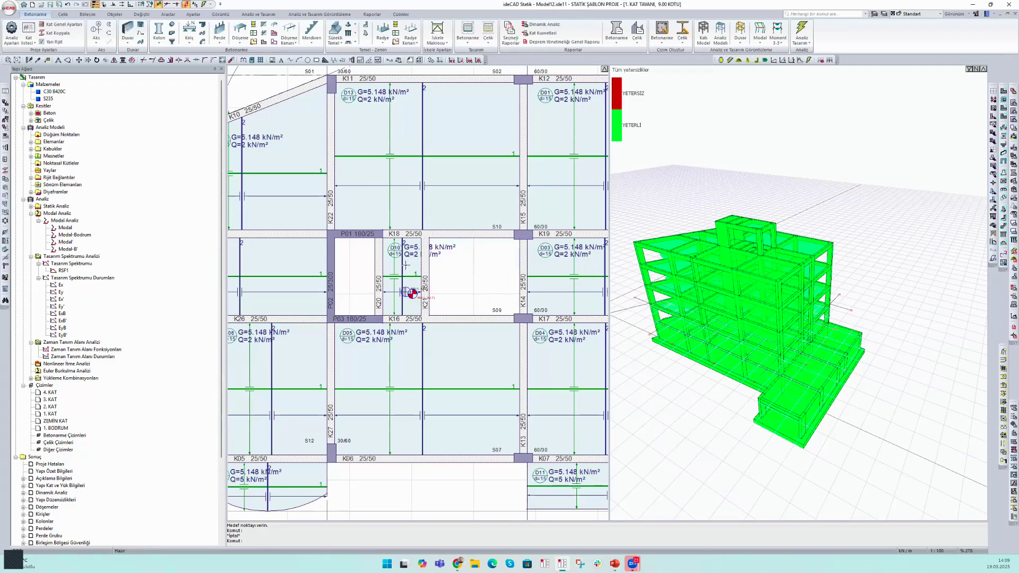
pyautogui.scroll(4, 448, 341)
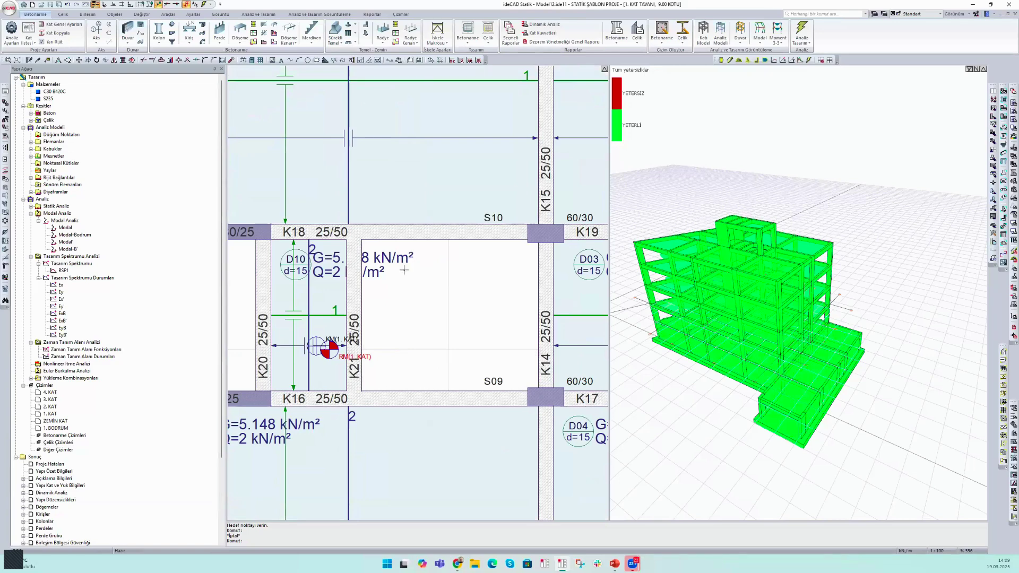
pyautogui.scroll(-6, 404, 283)
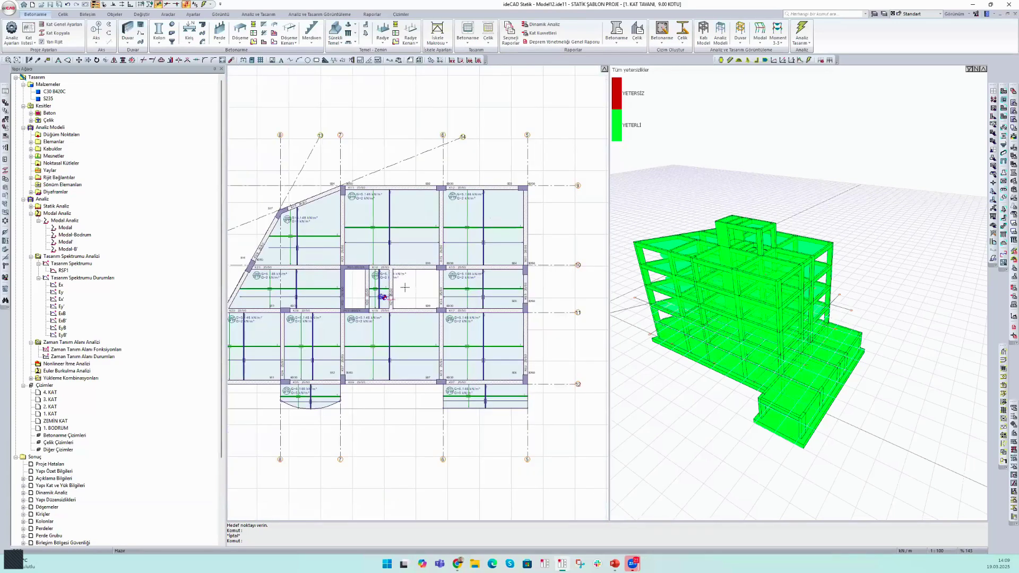
pyautogui.scroll(2, 412, 285)
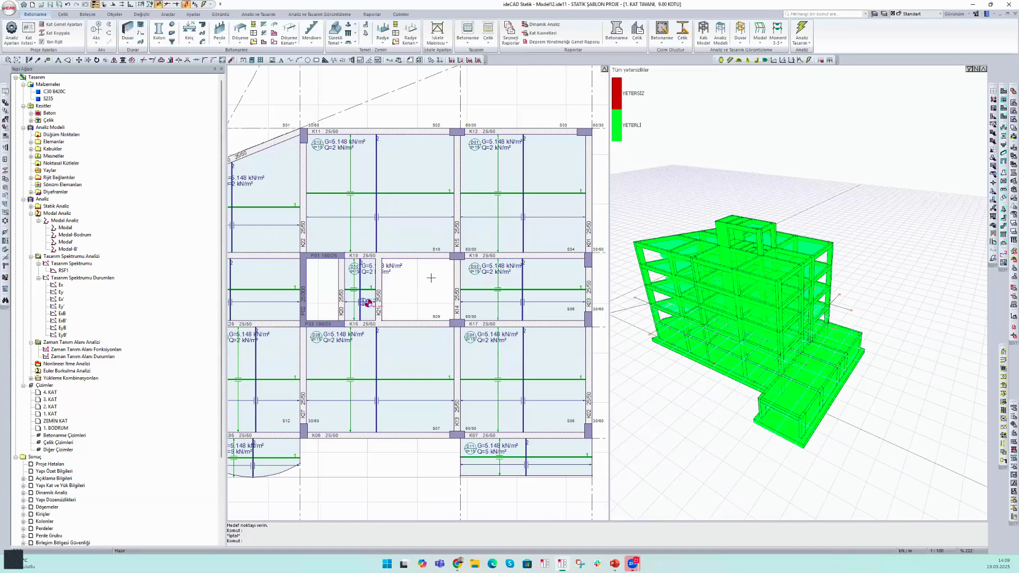
pyautogui.scroll(2, 422, 274)
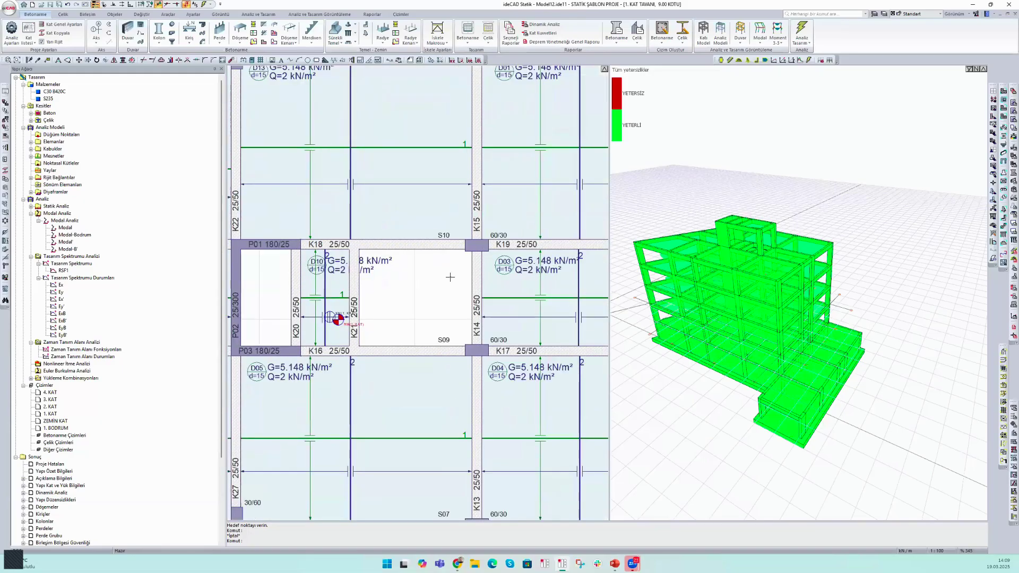
# Try to define a route from the stairwell corner of beams K18 and K21 towards column S10.
pyautogui.press('Return')
pyautogui.write('rota')
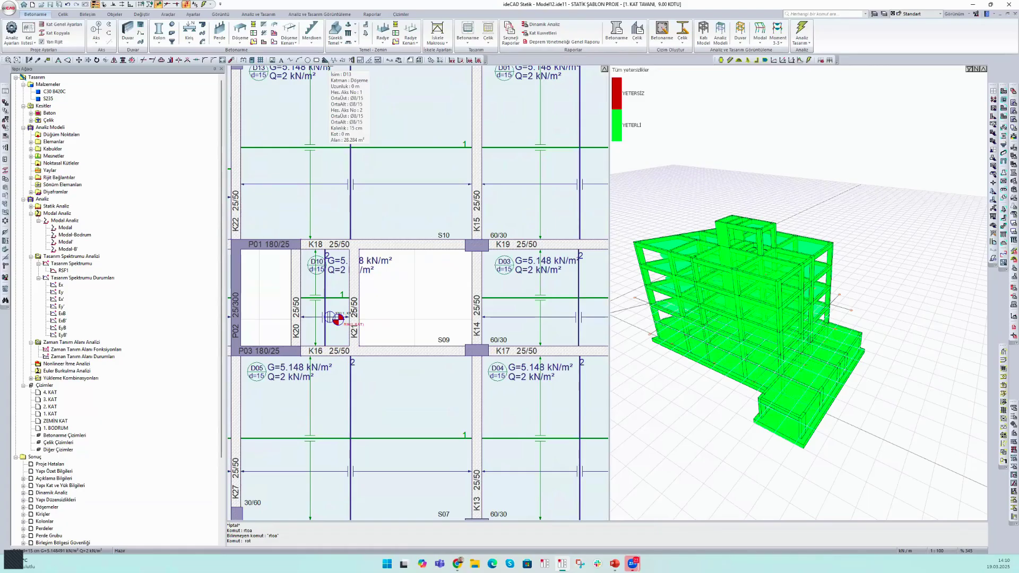
pyautogui.press('Return')
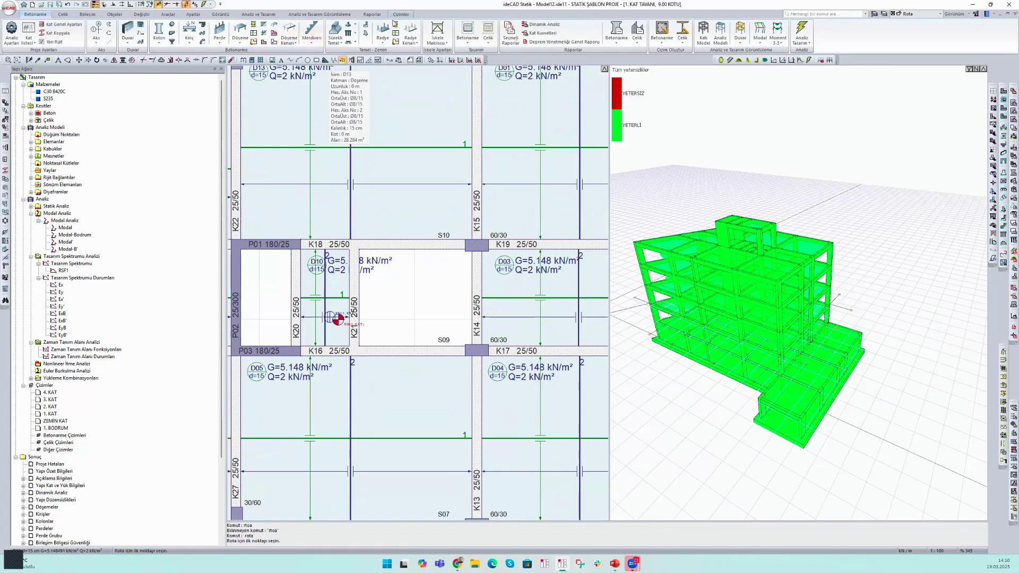
pyautogui.click(399, 14)
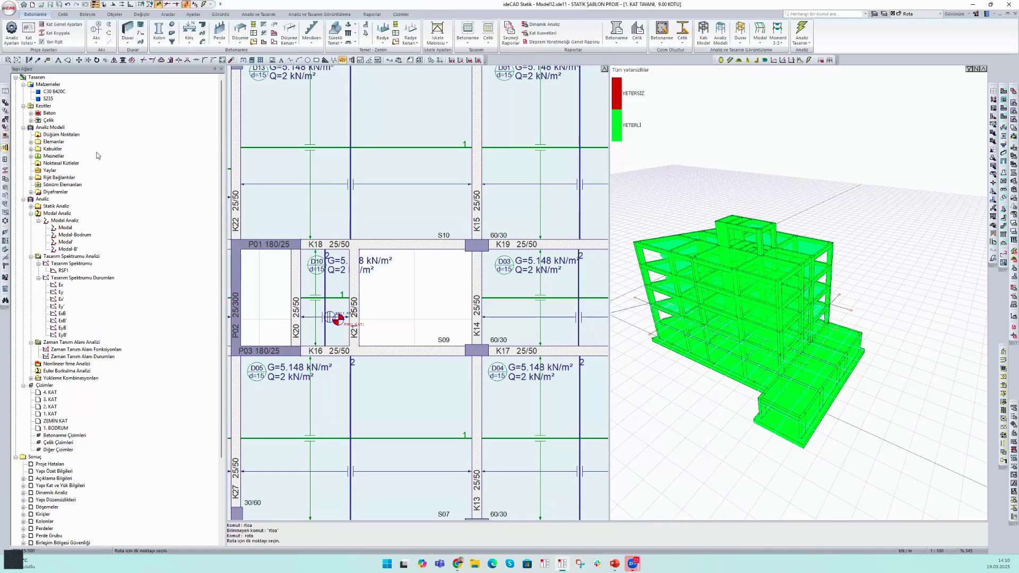
pyautogui.click(6, 147)
pyautogui.click(367, 257)
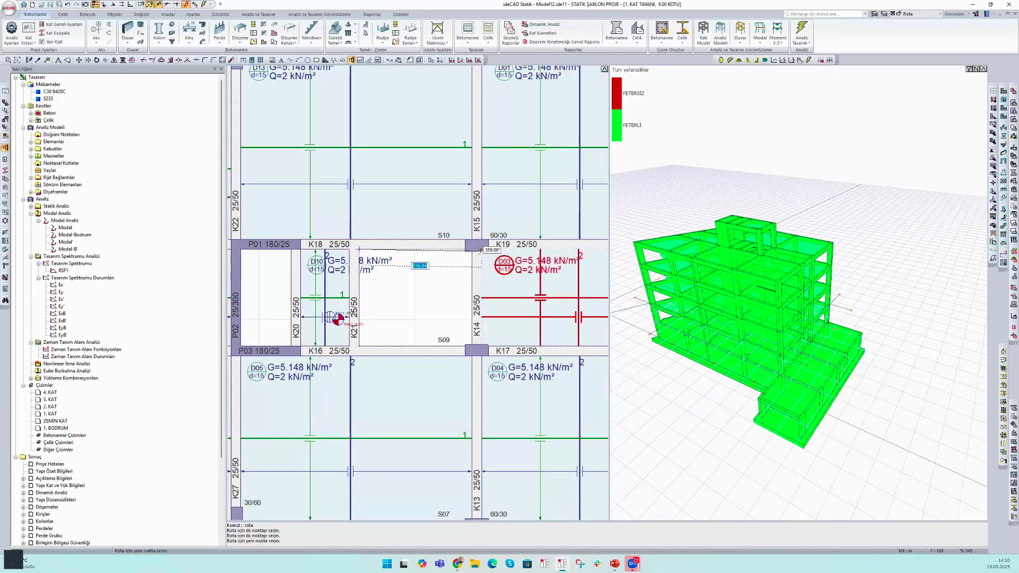
pyautogui.scroll(4, 481, 250)
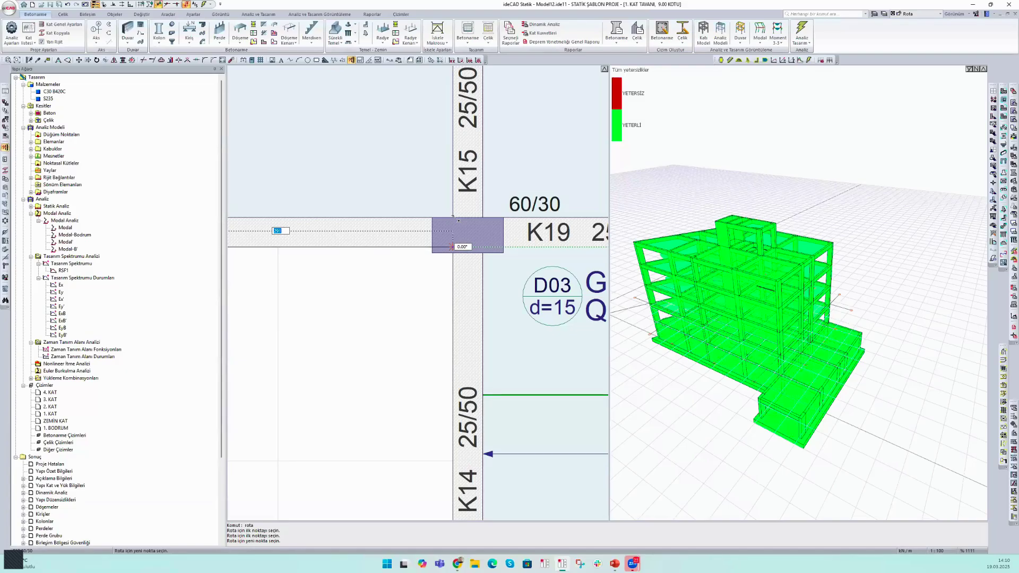
pyautogui.scroll(-4, 452, 247)
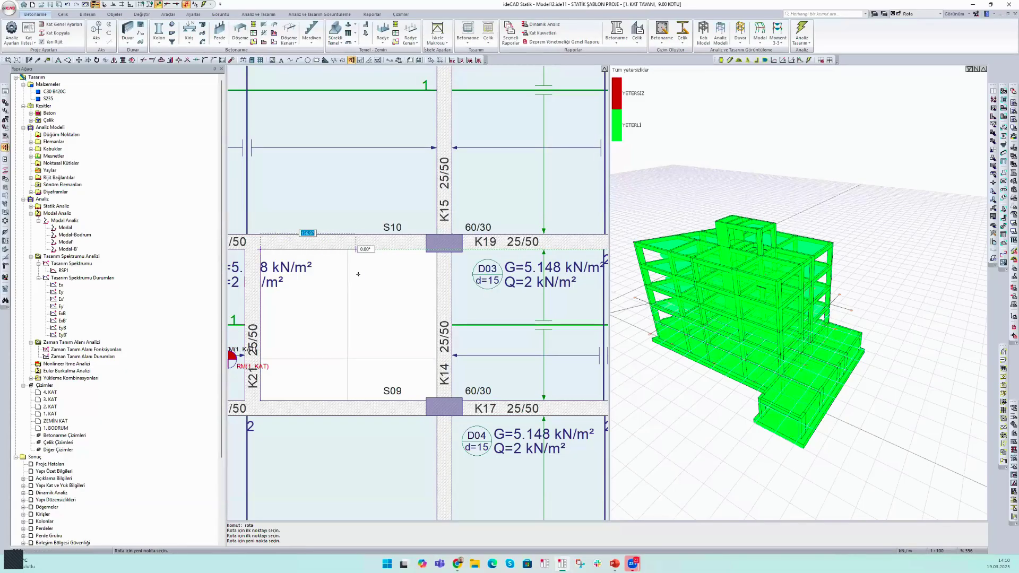
pyautogui.press('Escape')
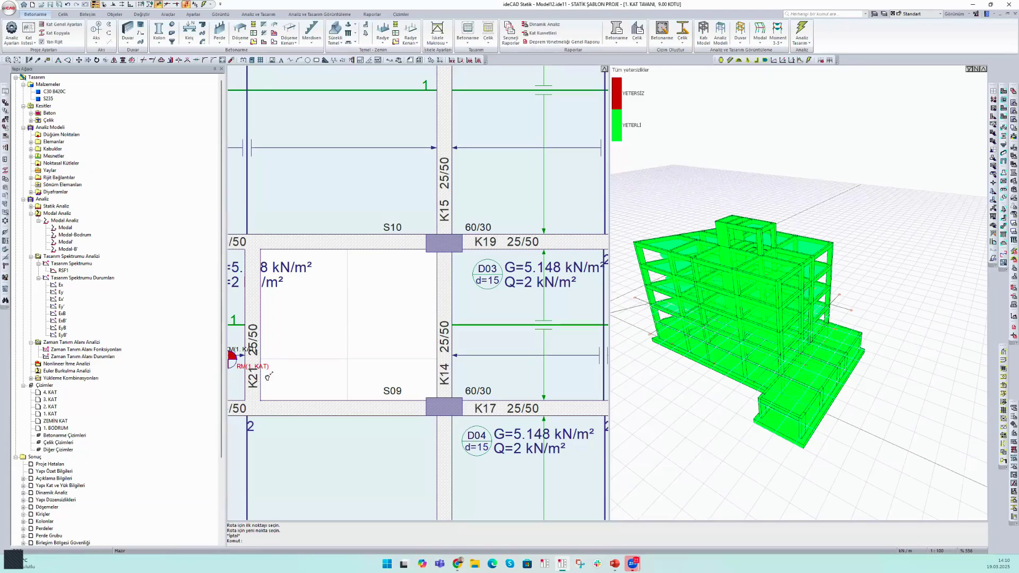
# Try to define a route from the stairwell corner of beams K16 and K21 with a horizontal leg of 170.
pyautogui.scroll(2, 268, 376)
pyautogui.press('Return')
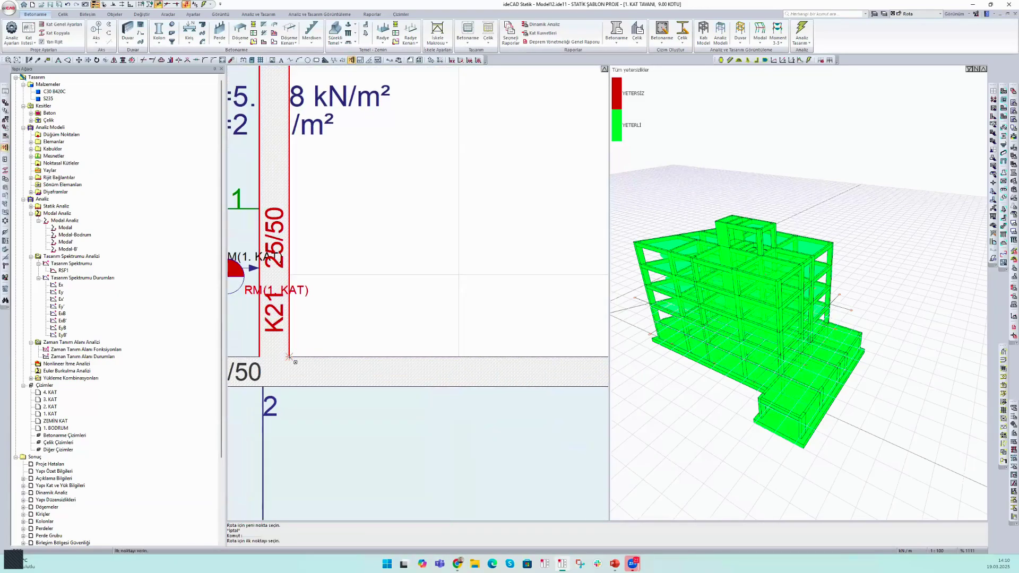
pyautogui.click(289, 357)
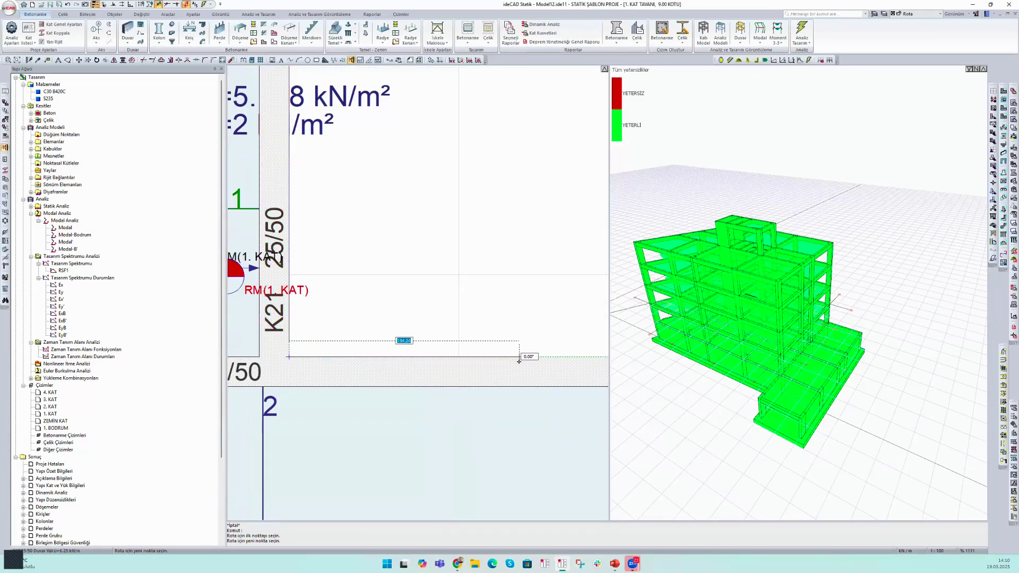
pyautogui.write('170')
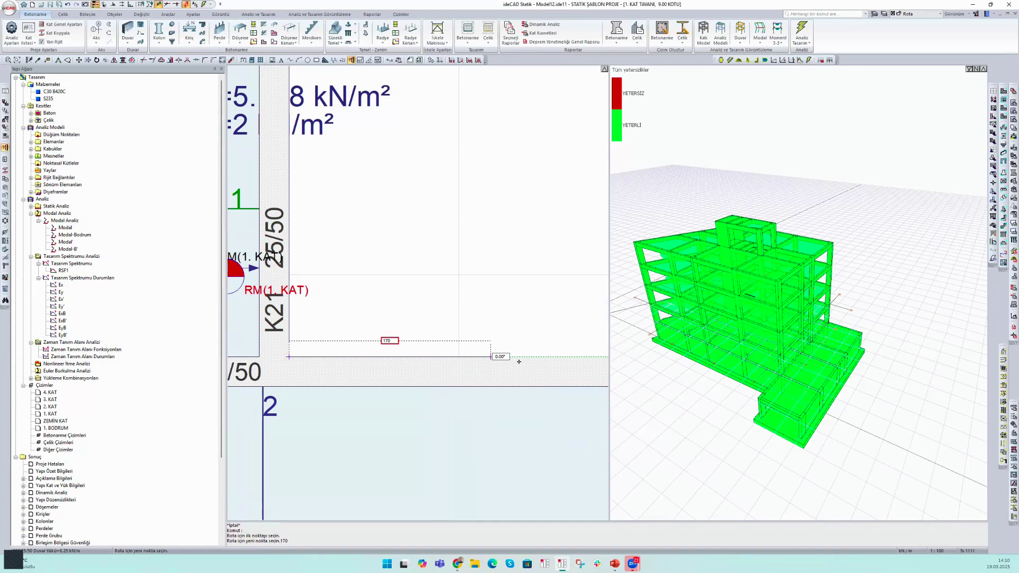
pyautogui.scroll(-2, 463, 353)
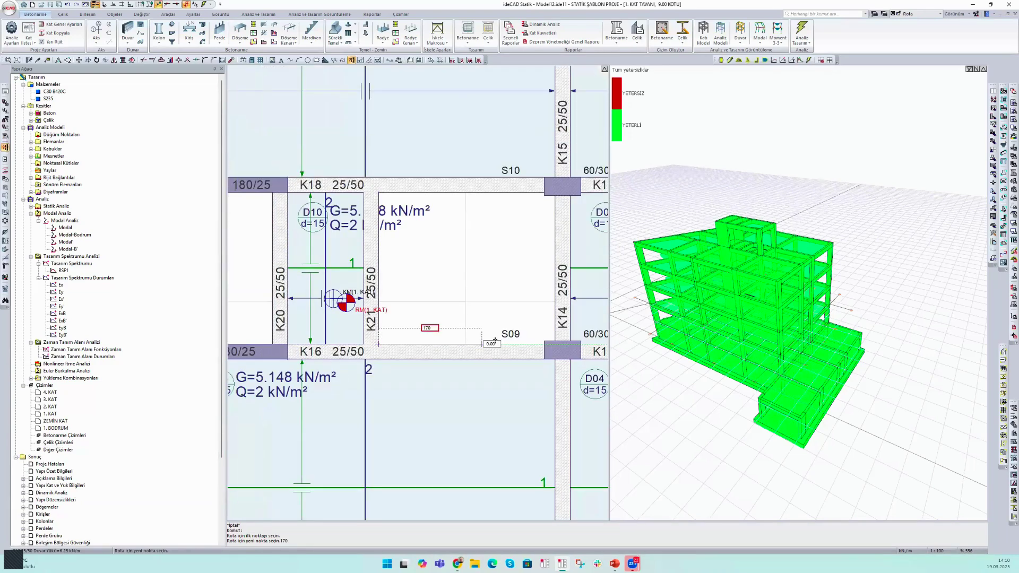
pyautogui.press('Return')
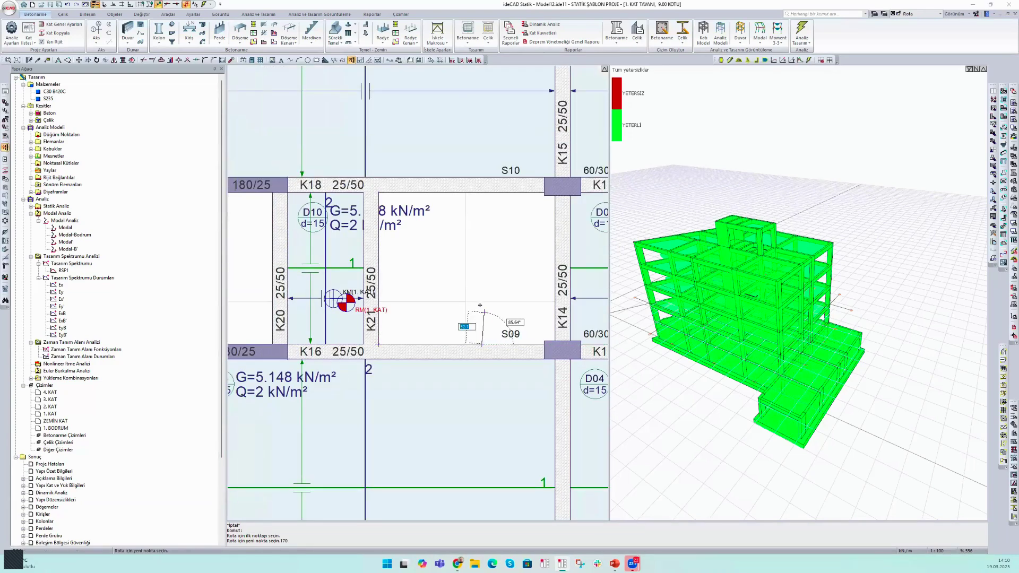
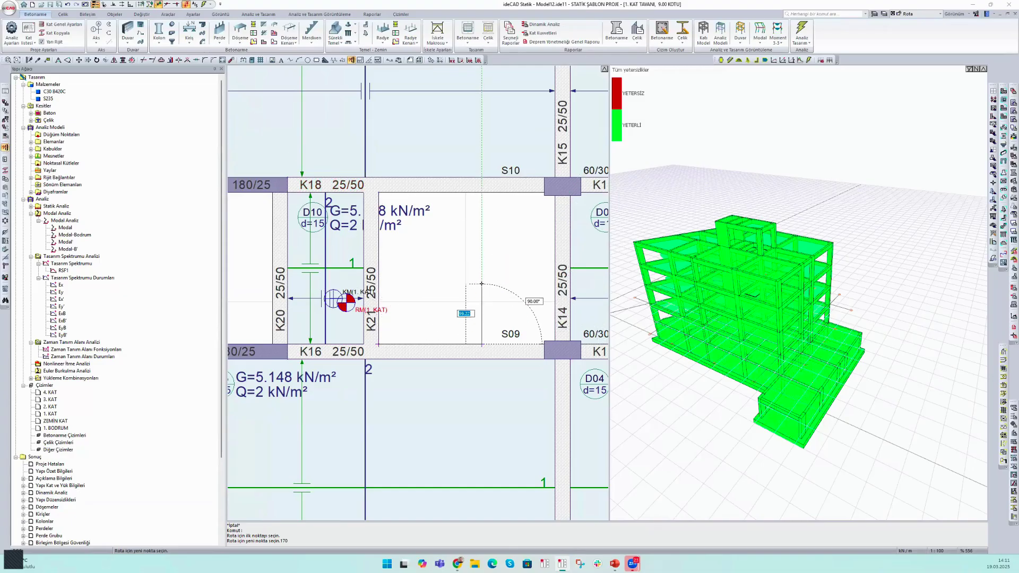
pyautogui.write('170')
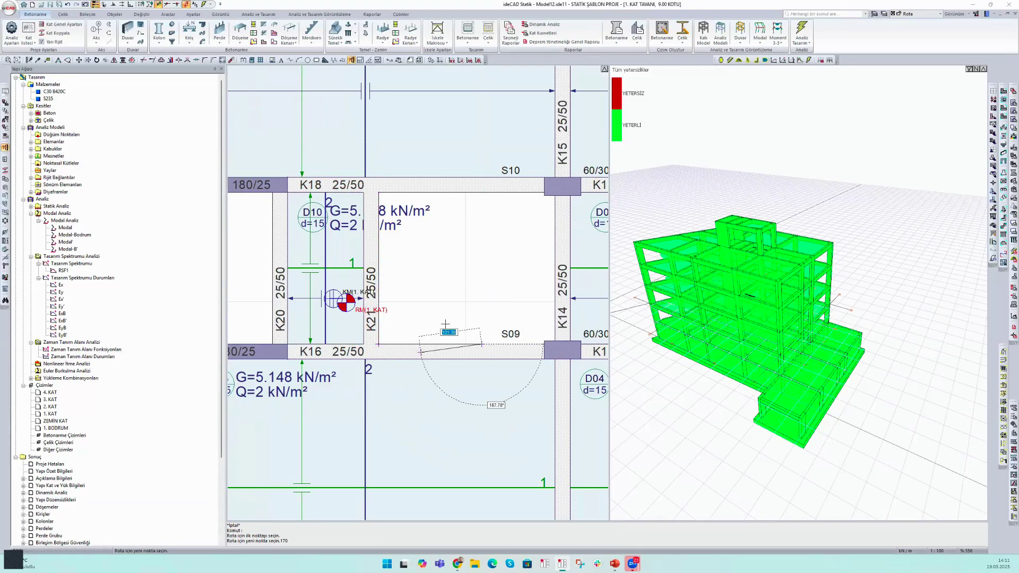
pyautogui.press('Escape')
# Retry the route from the K16–K21 corner, with a first leg of 170 towards column S09.
pyautogui.press('Return')
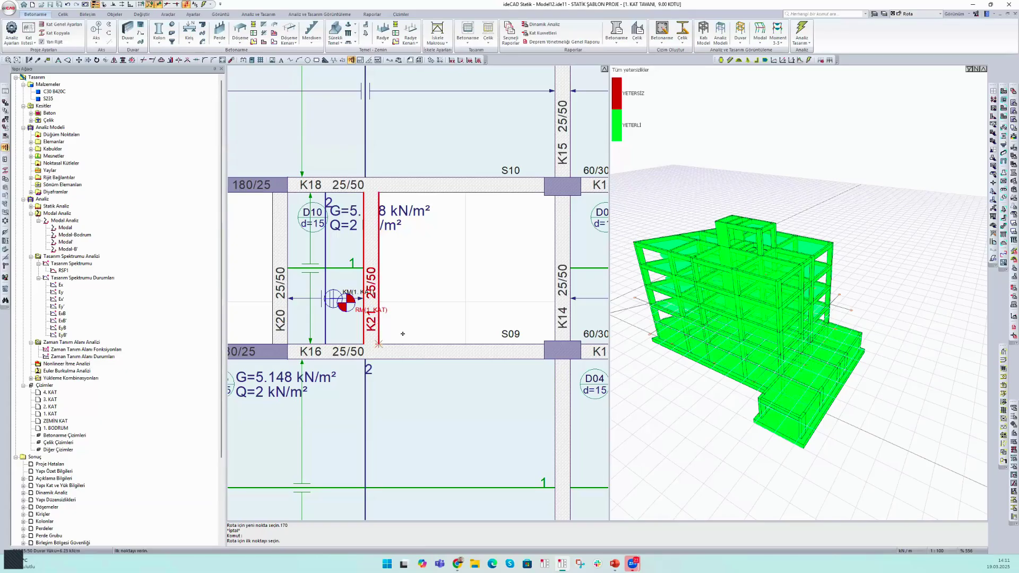
pyautogui.click(379, 344)
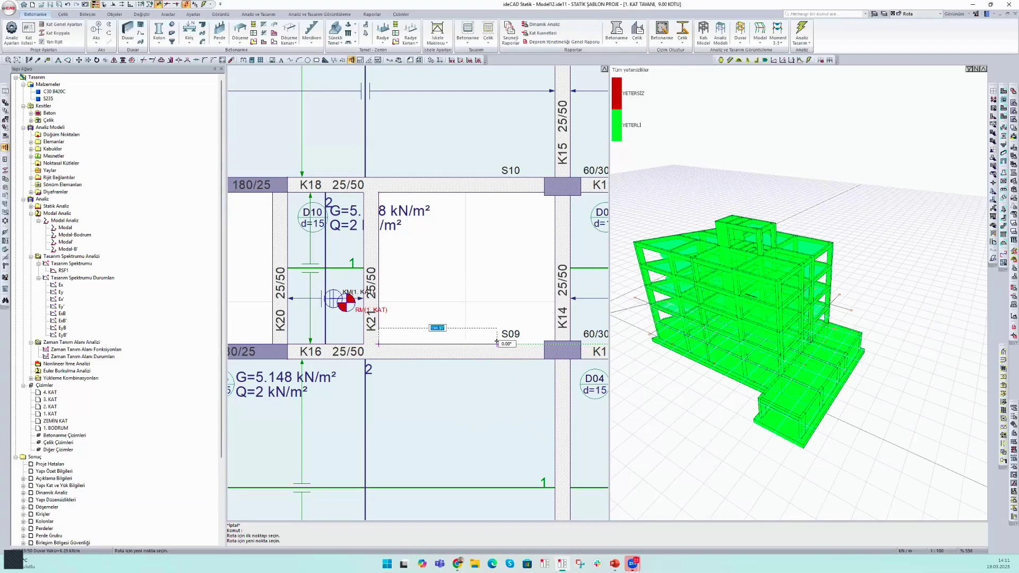
pyautogui.write('170')
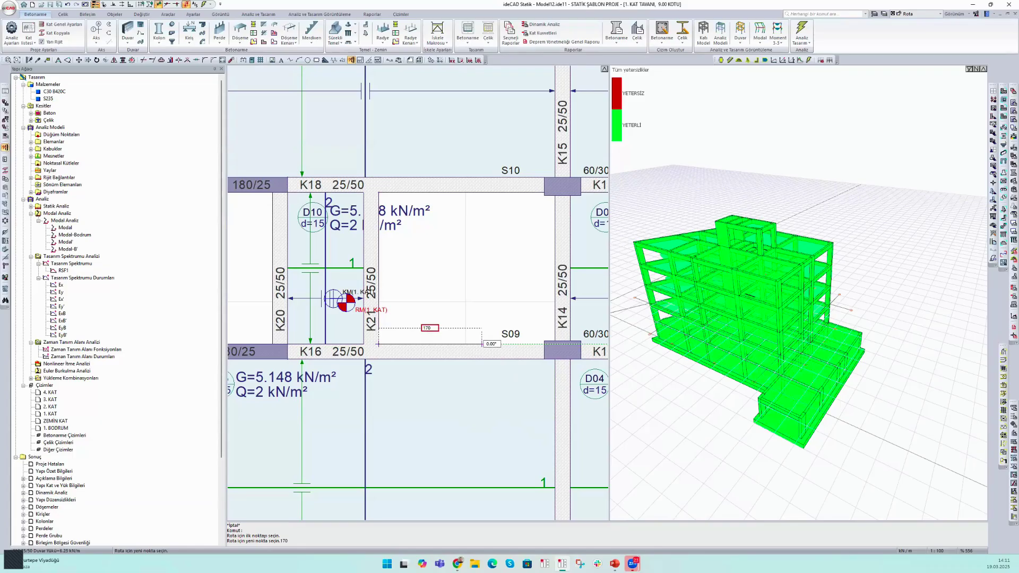
pyautogui.press('Return')
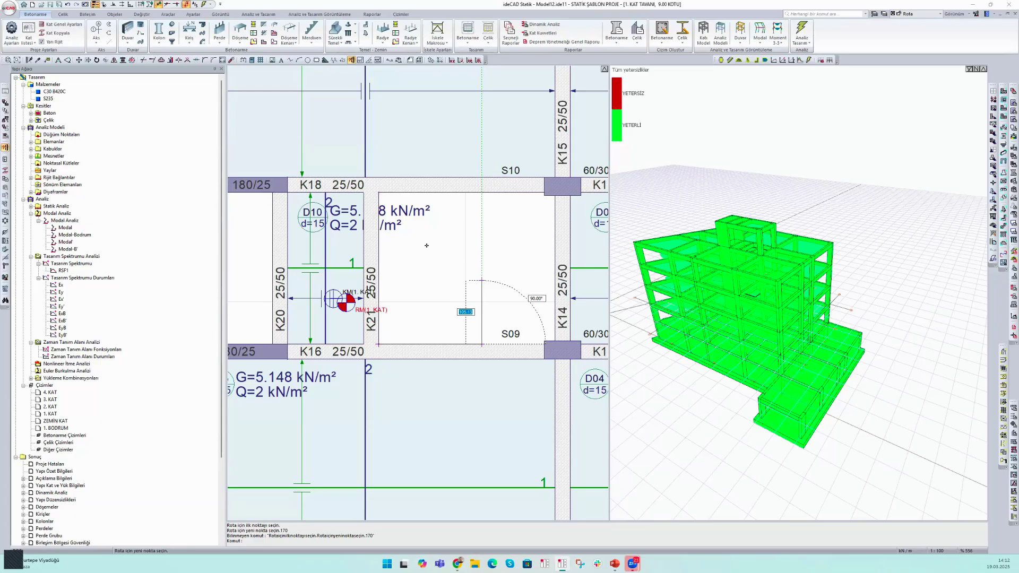
pyautogui.press('Escape')
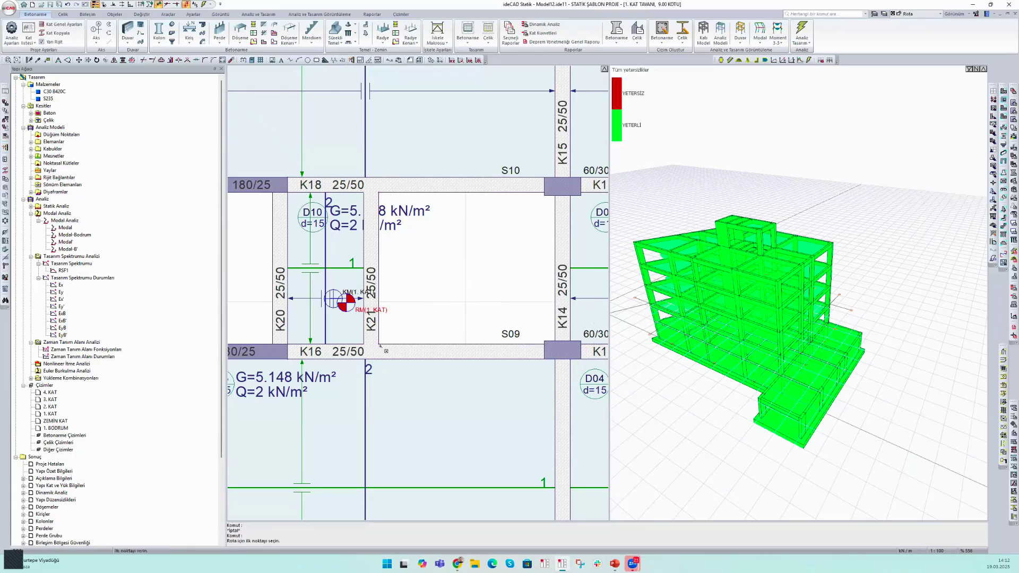
pyautogui.click(379, 344)
pyautogui.write('17')
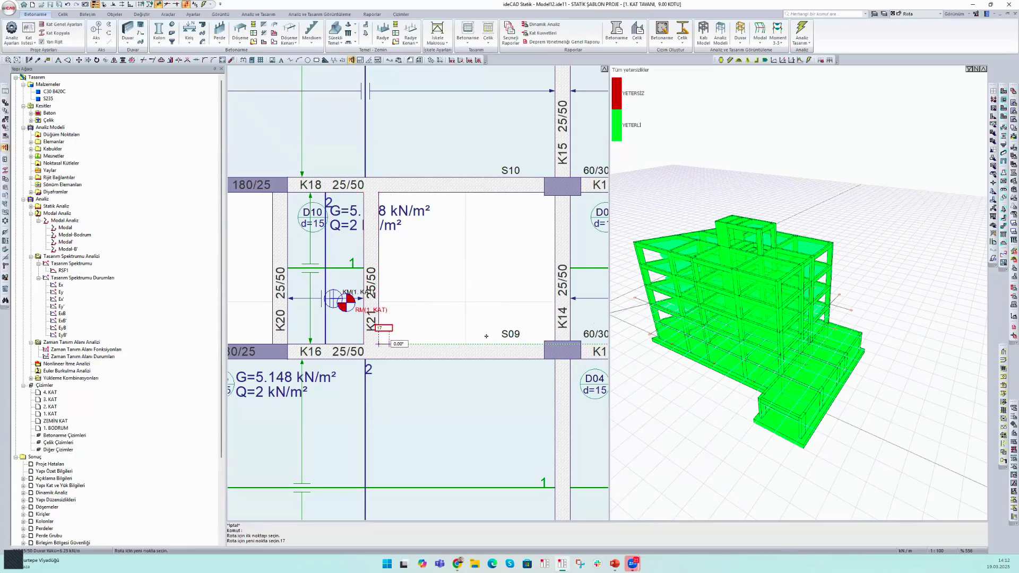
pyautogui.write('0')
pyautogui.press('Return')
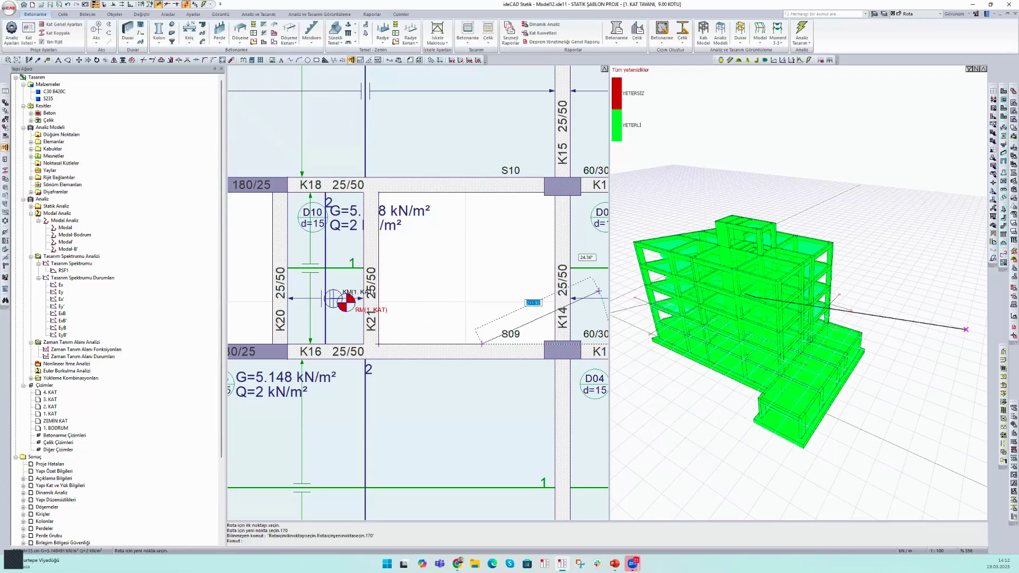
pyautogui.press('Escape')
pyautogui.click(779, 169)
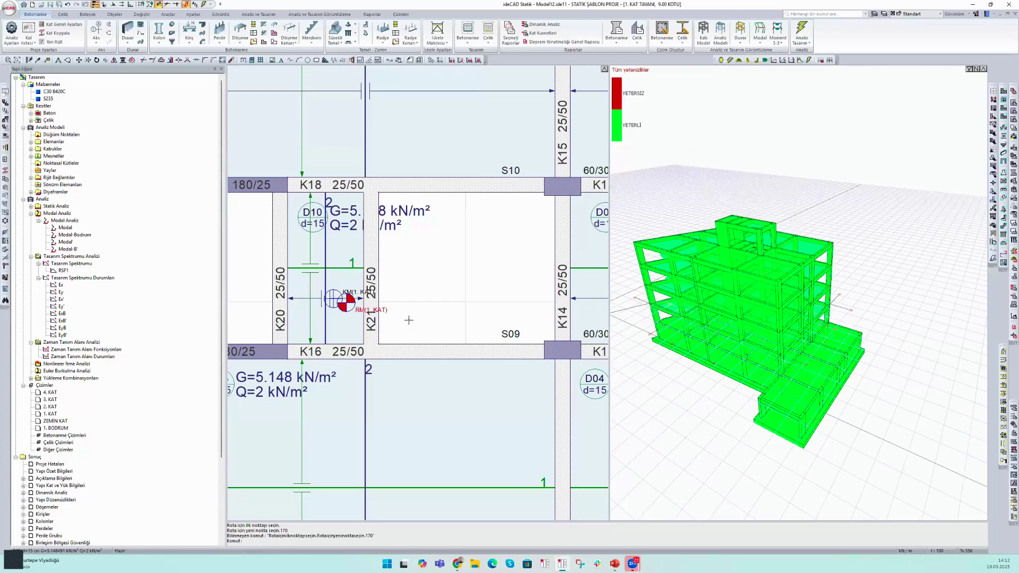
pyautogui.press('Escape')
pyautogui.press('Return')
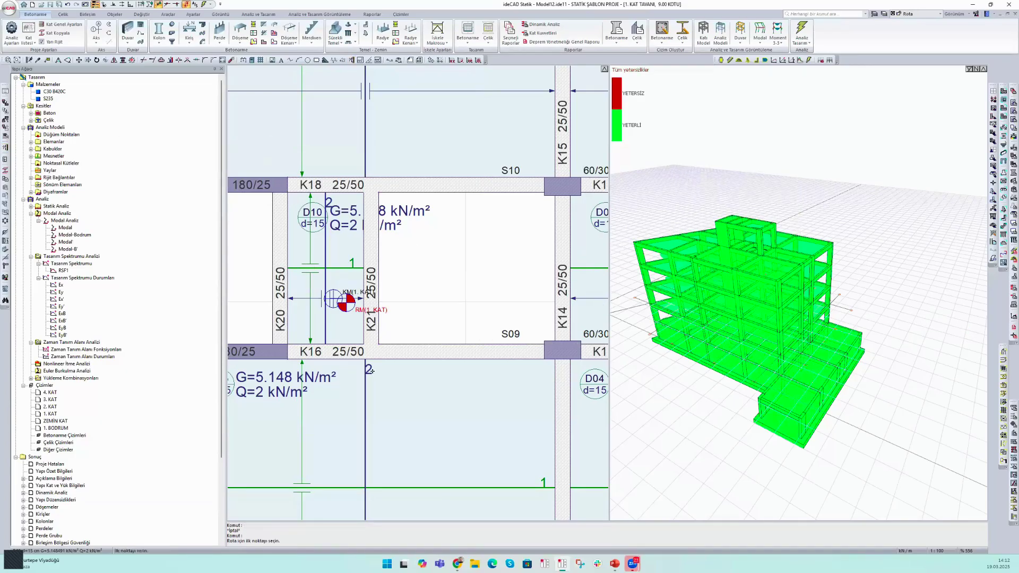
pyautogui.press('Escape')
pyautogui.write('rota')
pyautogui.press('Return')
pyautogui.press('Escape')
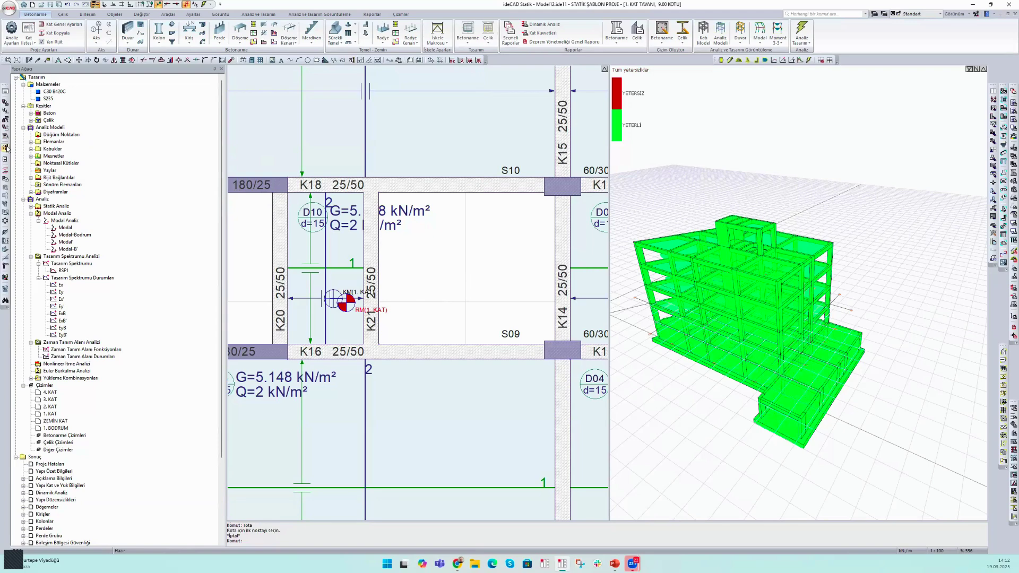
pyautogui.click(5, 148)
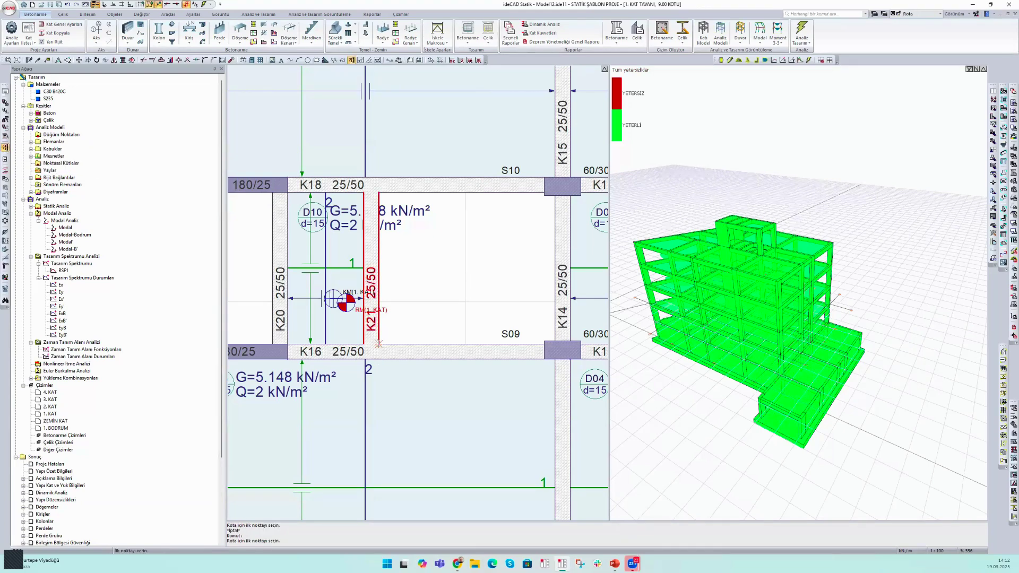
pyautogui.click(379, 344)
pyautogui.press('Escape')
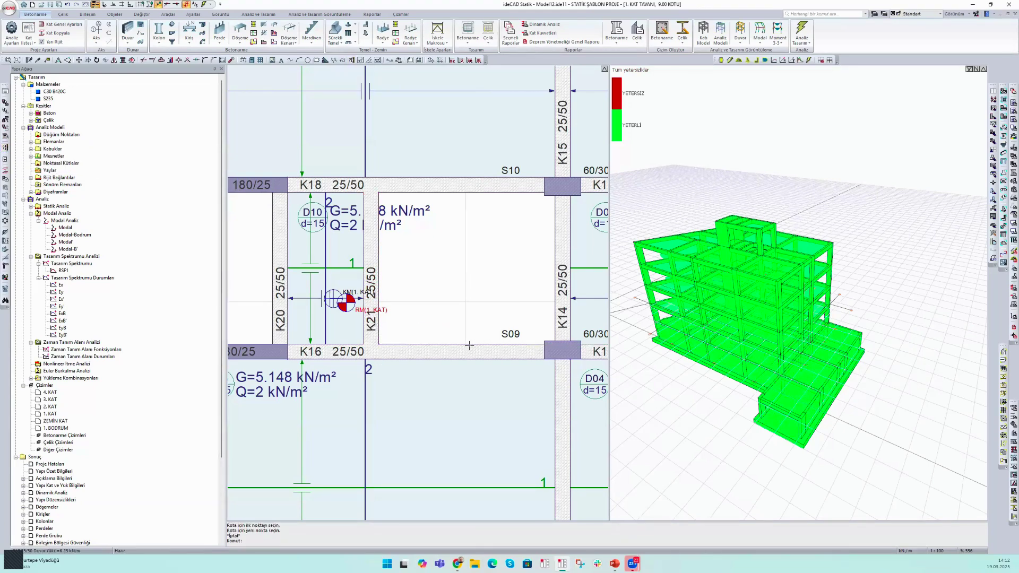
pyautogui.moveTo(469, 346)
pyautogui.write('r')
pyautogui.press('Escape')
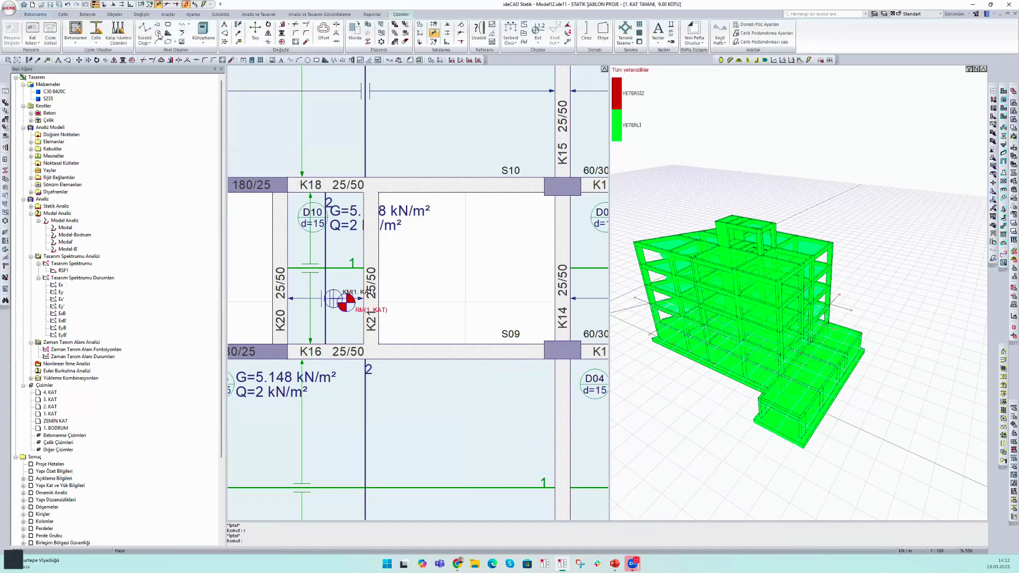
# Draw a closed 170 by 120 route rectangle for the lower flight from the K16–K21 corner, ending back at that corner.
pyautogui.click(158, 25)
pyautogui.click(378, 344)
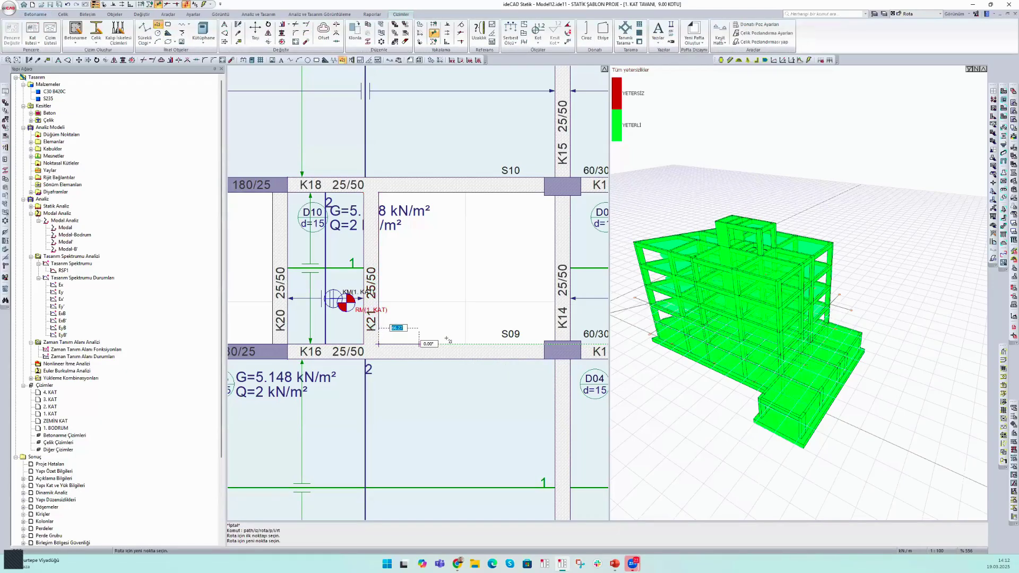
pyautogui.write('170')
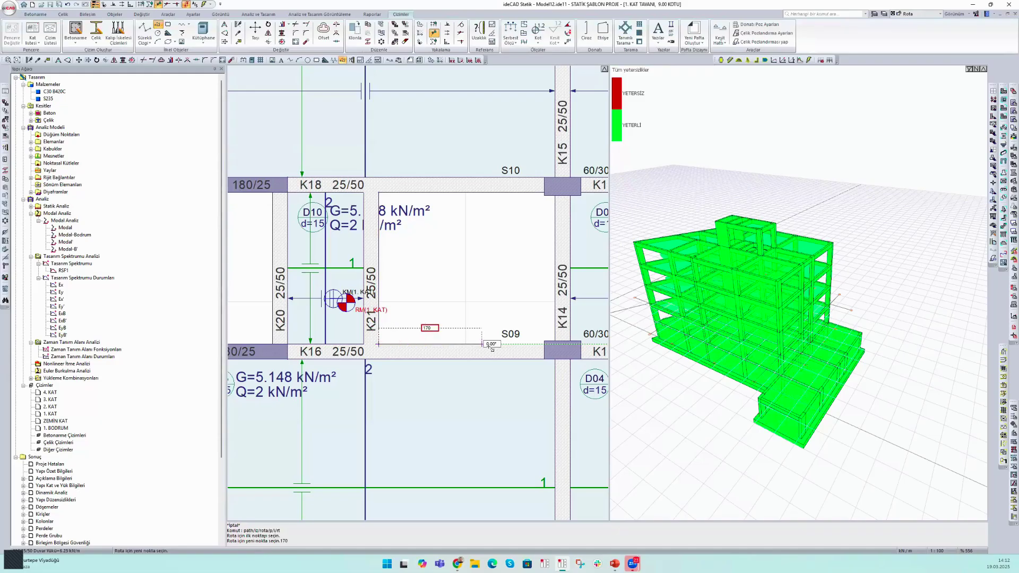
pyautogui.press('Return')
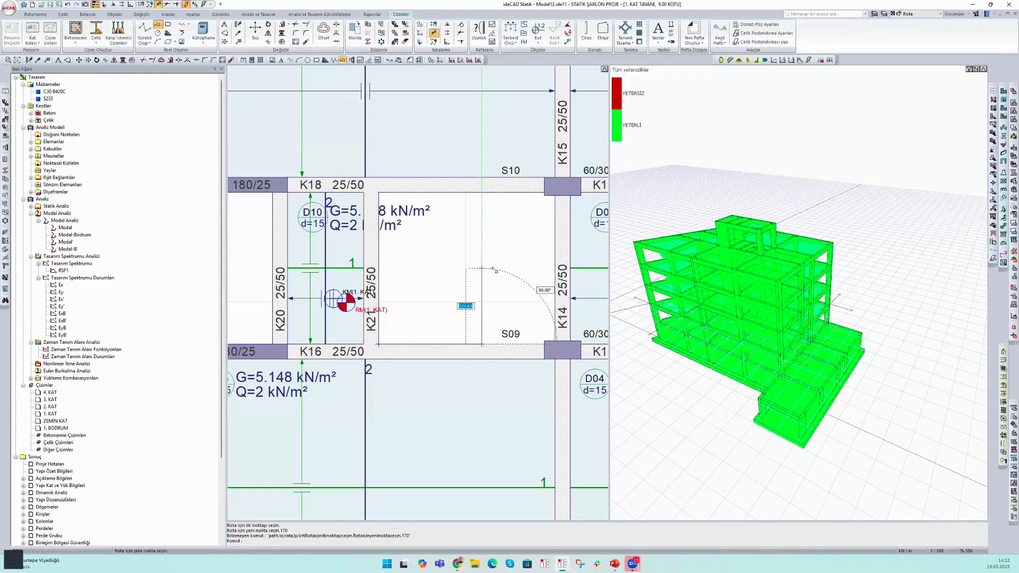
pyautogui.write('120')
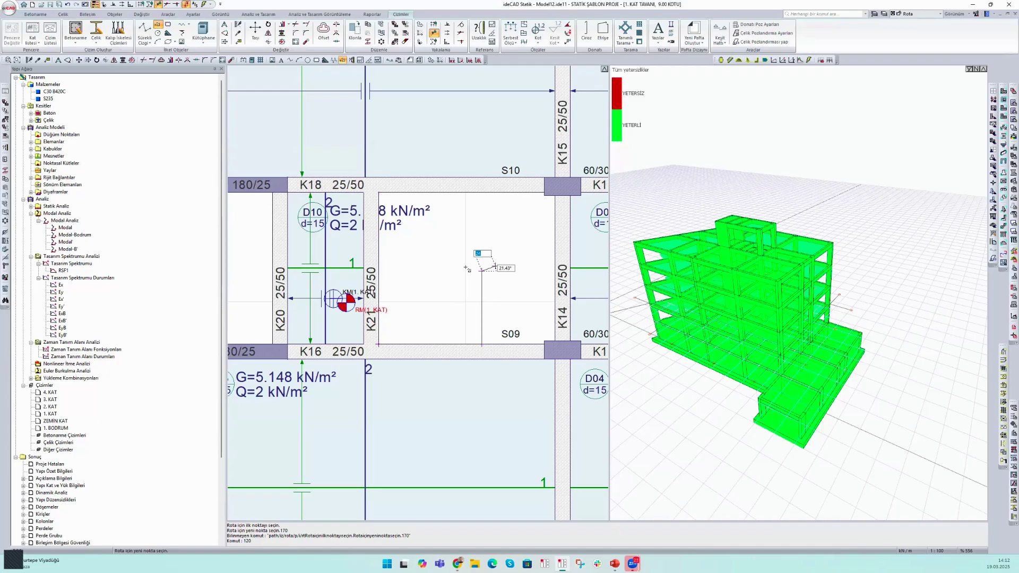
pyautogui.press('Return')
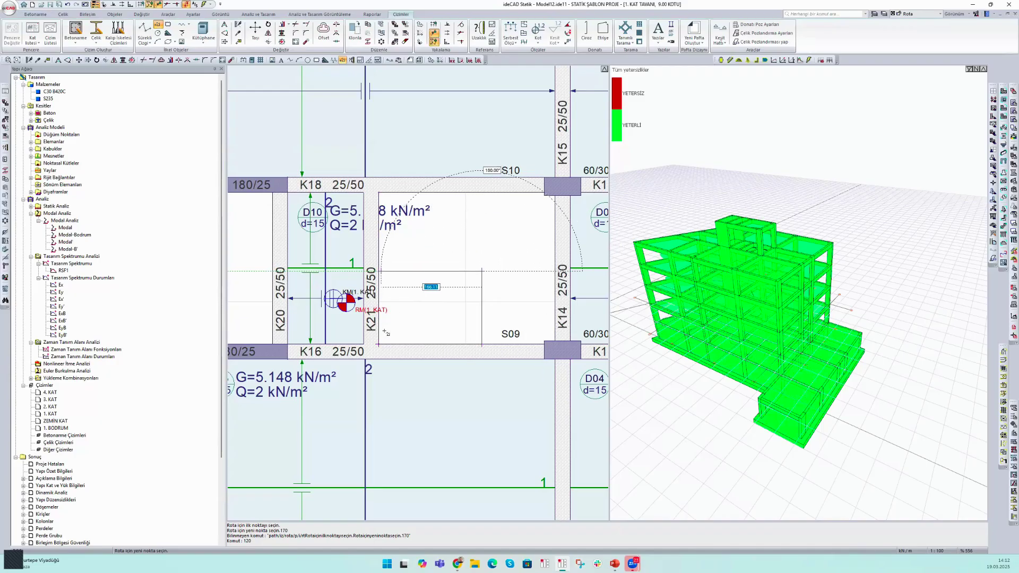
pyautogui.click(380, 344)
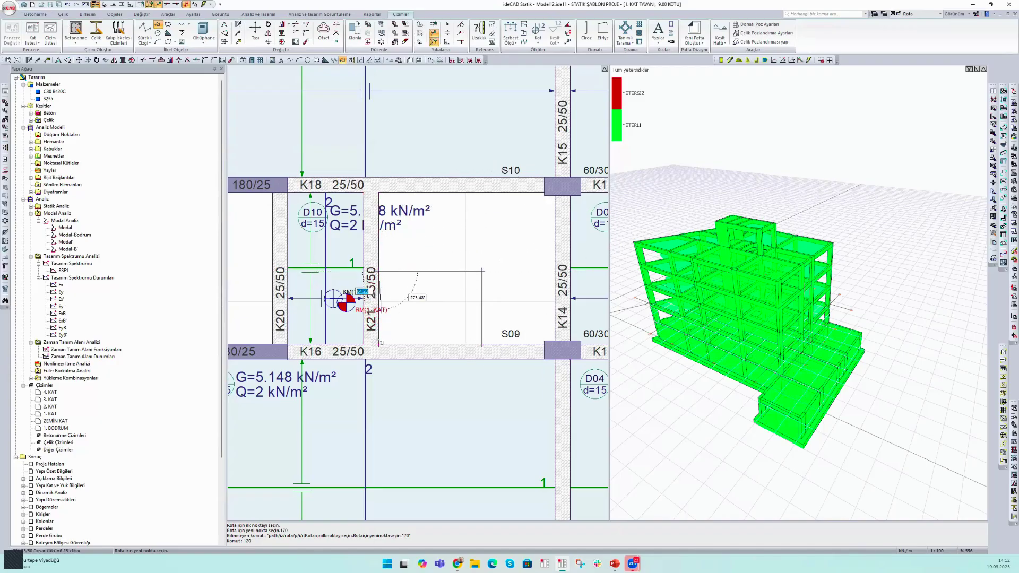
pyautogui.press('Escape')
pyautogui.moveTo(492, 330); pyautogui.dragTo(452, 262)
pyautogui.press('Escape')
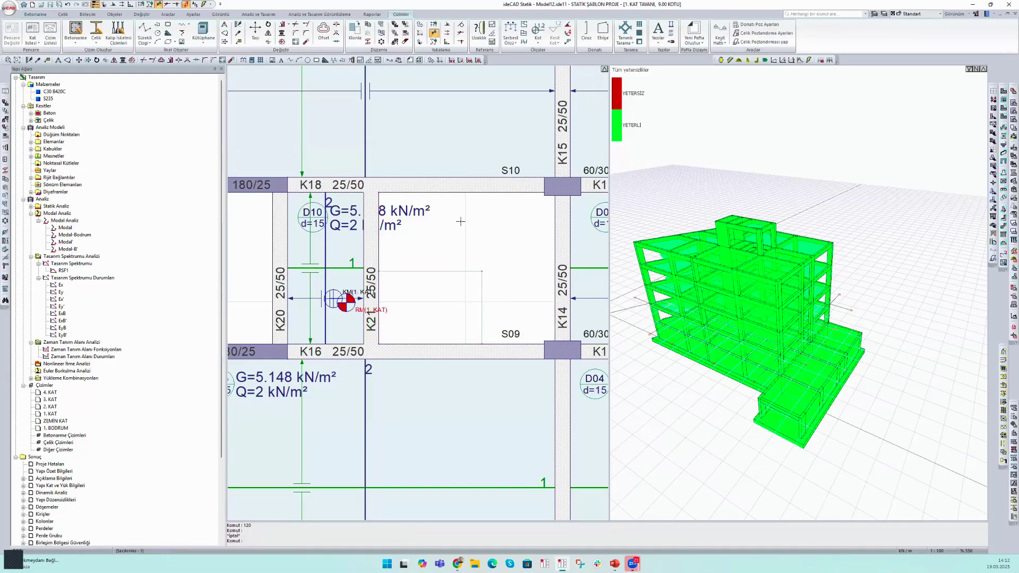
# Trace the landing outline as a route from the lower flight's end, around column S09, along beam K14 and around column S10.
pyautogui.moveTo(461, 222); pyautogui.dragTo(457, 261, button='middle')
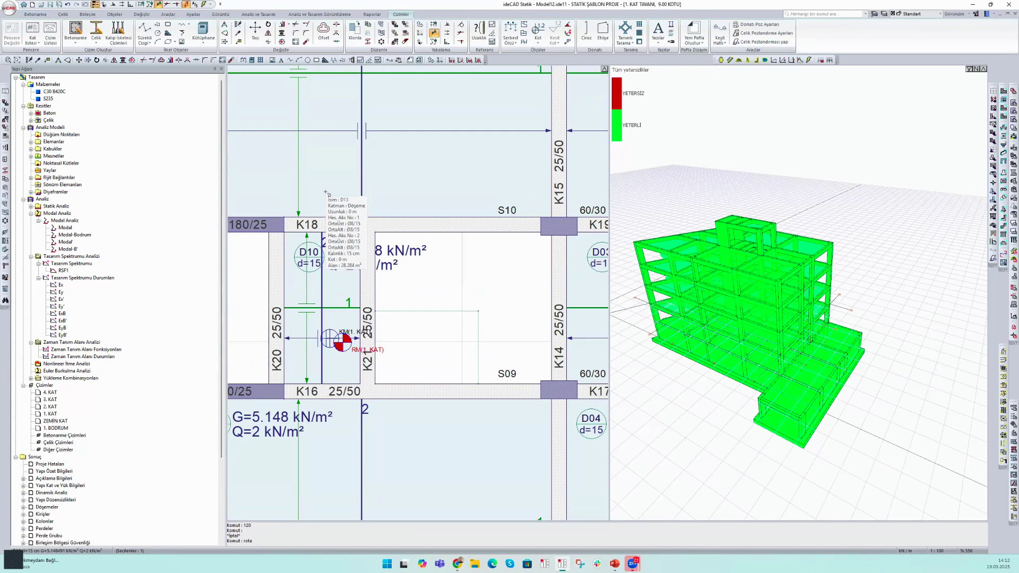
pyautogui.press('Return')
pyautogui.click(478, 384)
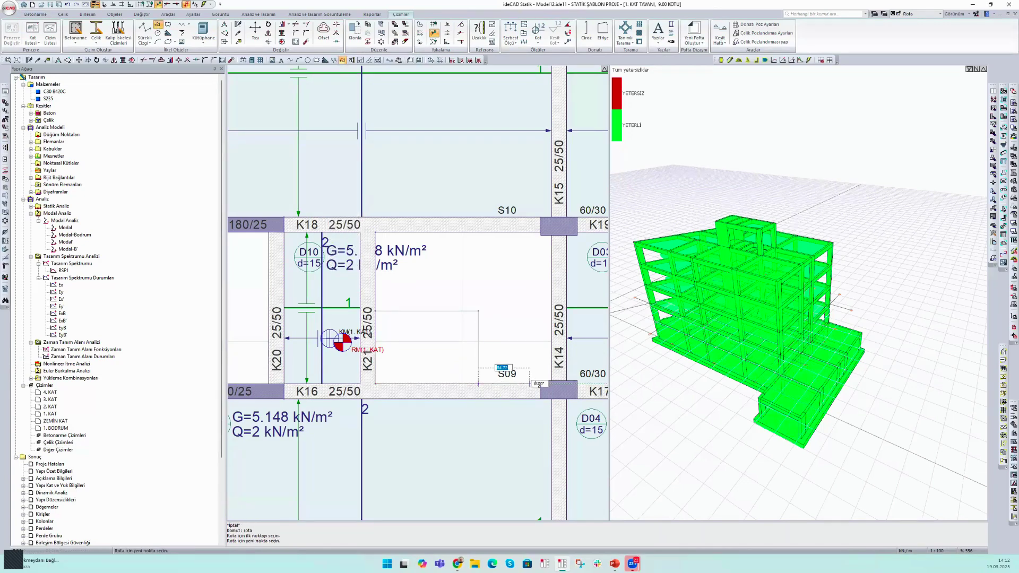
pyautogui.scroll(3, 539, 384)
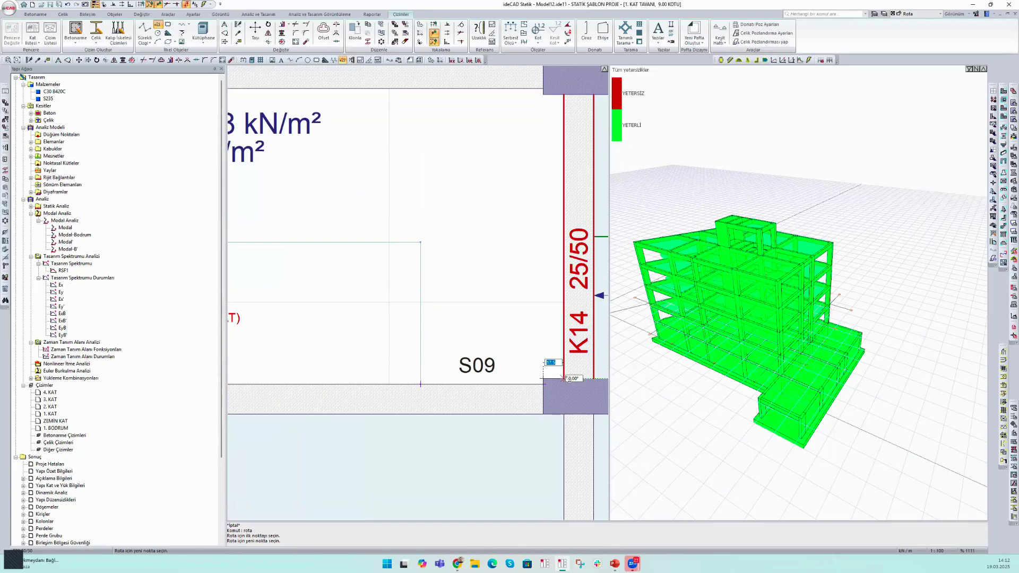
pyautogui.moveTo(546, 250); pyautogui.dragTo(539, 360, button='middle')
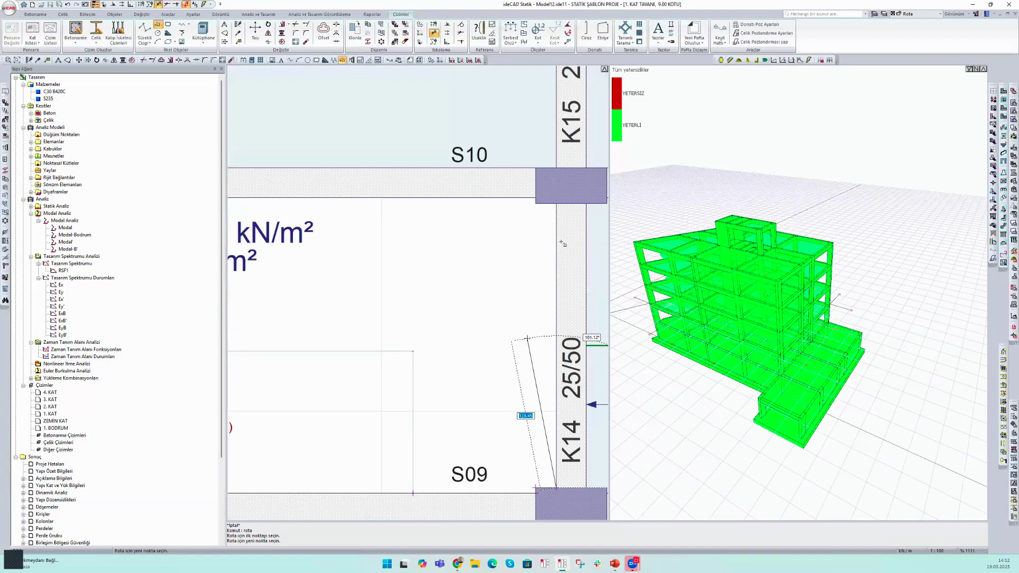
pyautogui.click(557, 204)
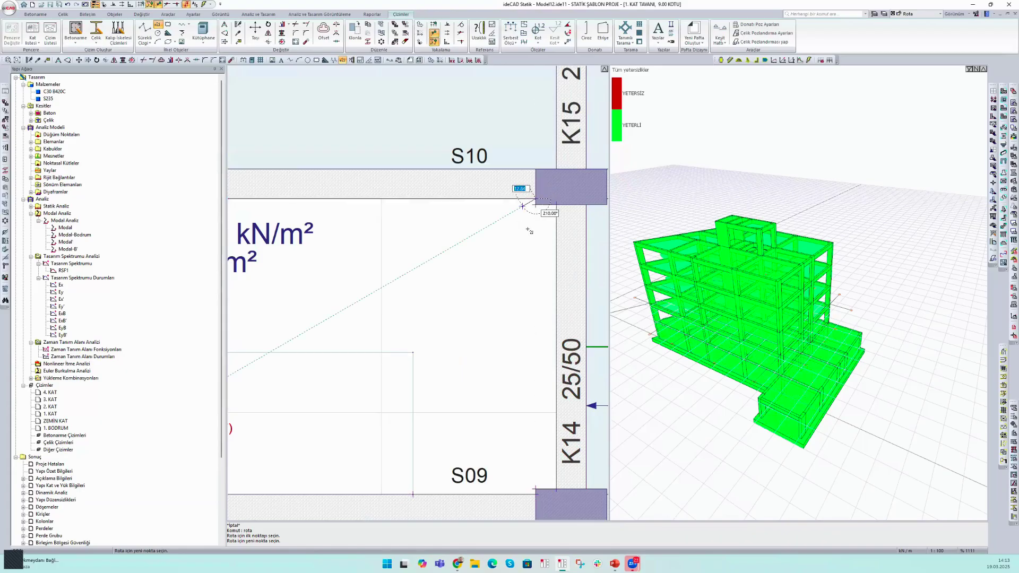
pyautogui.scroll(-2, 542, 247)
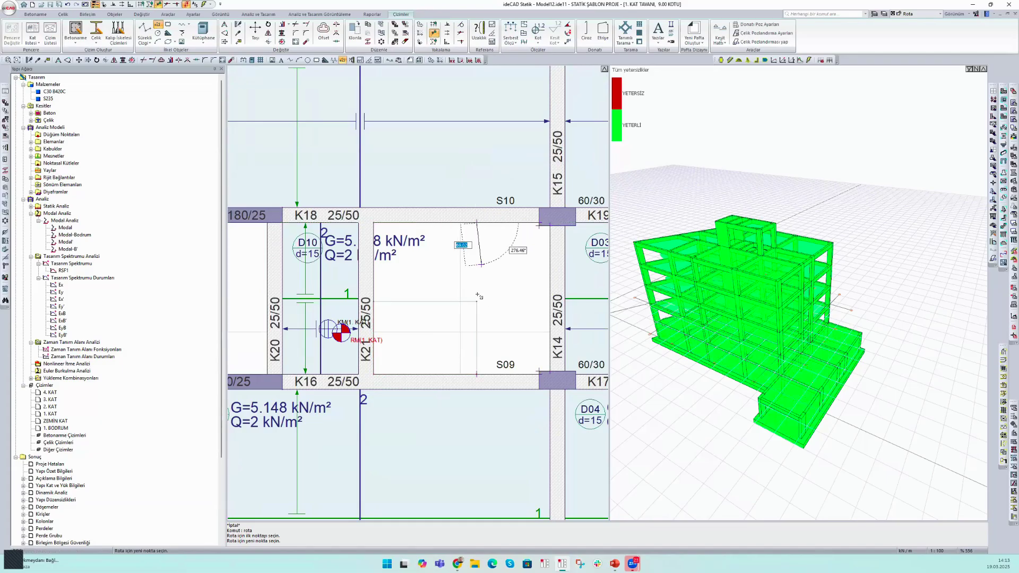
# Finish the landing route with a 120 leg down from beam K18 and a 5 offset, closing at the lower flight's corner.
pyautogui.scroll(1, 484, 287)
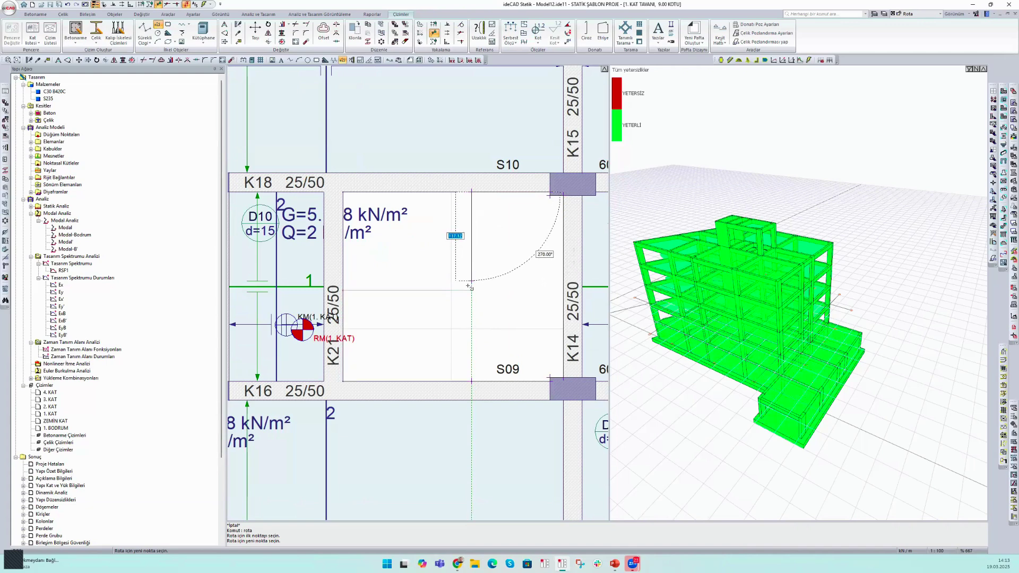
pyautogui.scroll(1, 470, 274)
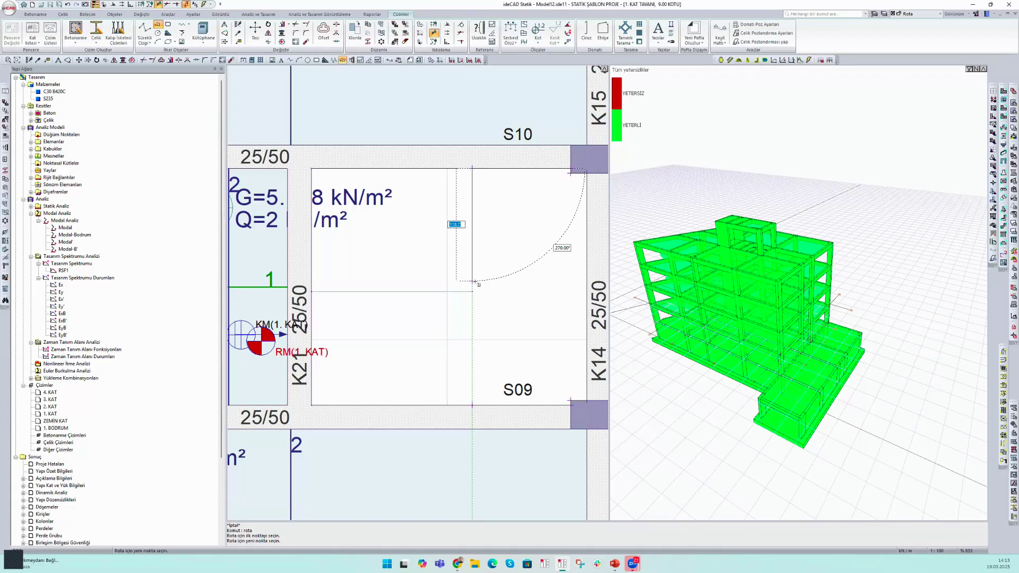
pyautogui.write('120')
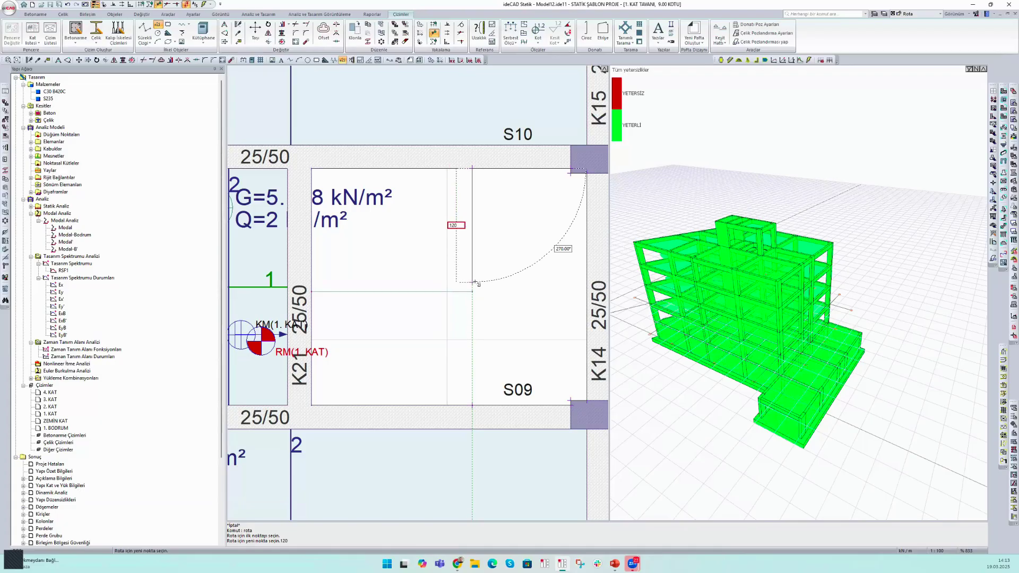
pyautogui.press('Return')
pyautogui.scroll(4, 477, 283)
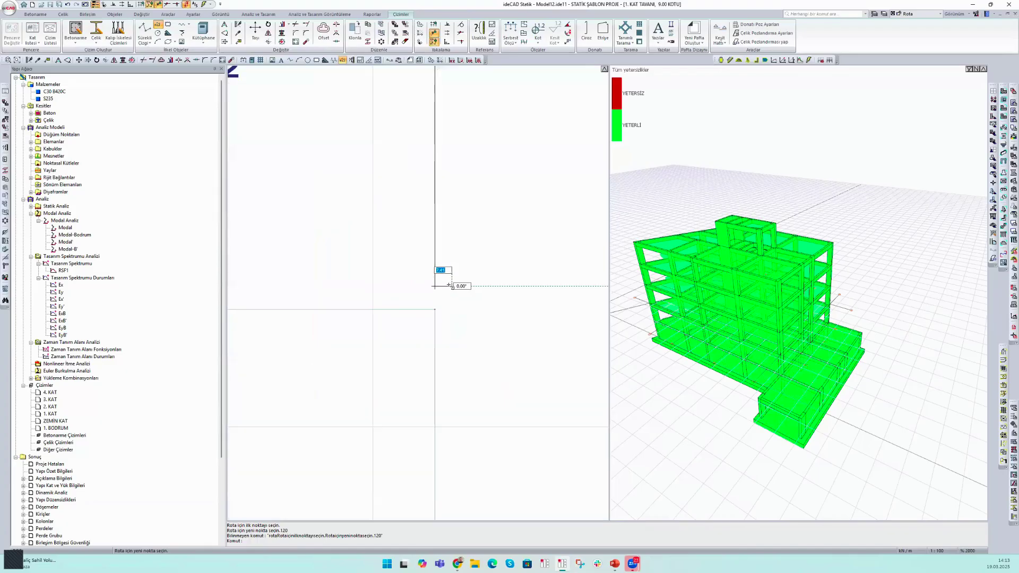
pyautogui.write('5')
pyautogui.press('Return')
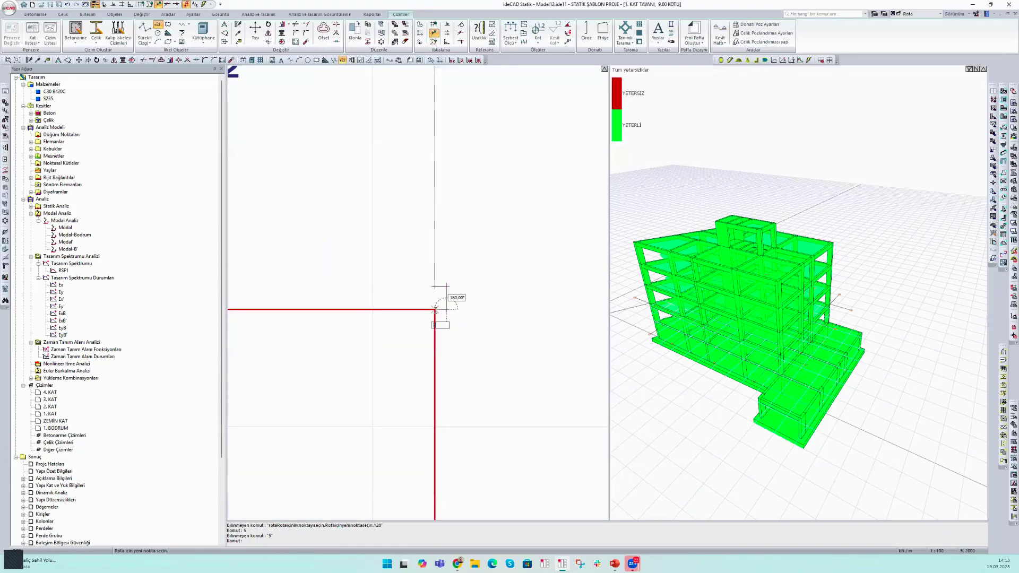
pyautogui.scroll(-4, 435, 310)
pyautogui.press('Escape')
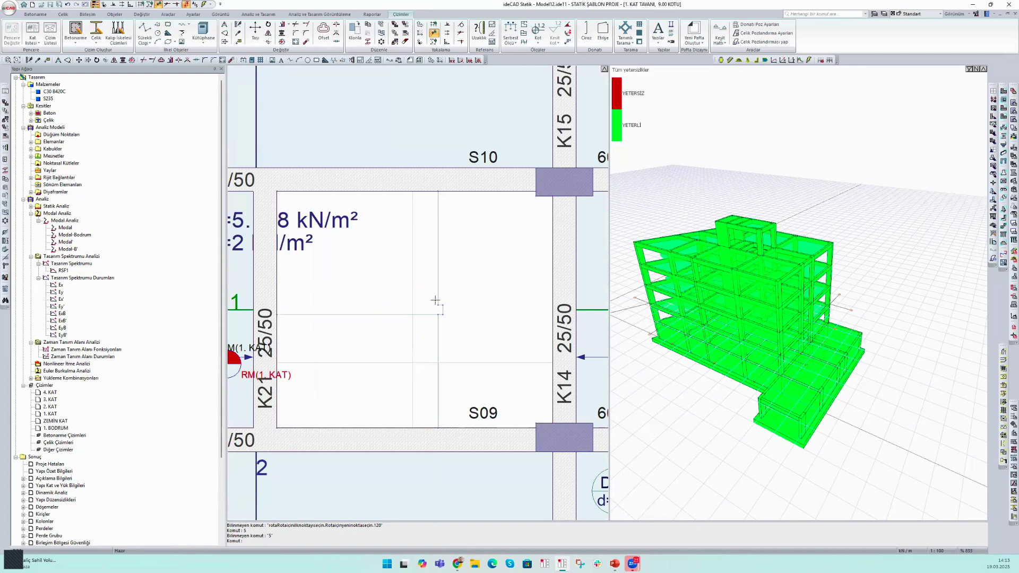
# Draw the upper flight's rectangular route between the landing edge and beam K21, along beam K18.
pyautogui.scroll(4, 435, 300)
pyautogui.scroll(-4, 469, 325)
pyautogui.scroll(3, 460, 321)
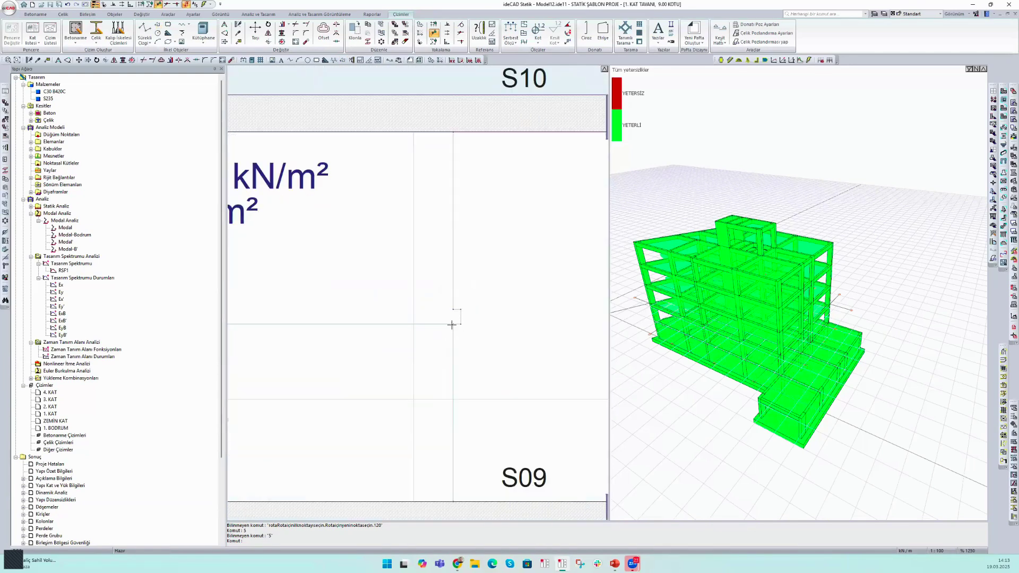
pyautogui.scroll(3, 452, 313)
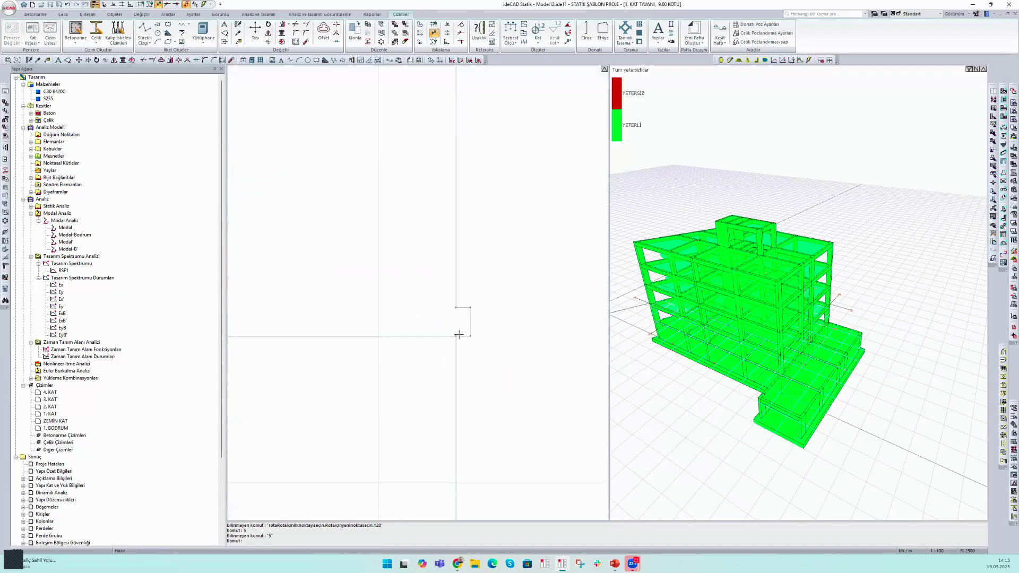
pyautogui.scroll(-5, 468, 350)
pyautogui.scroll(4, 487, 354)
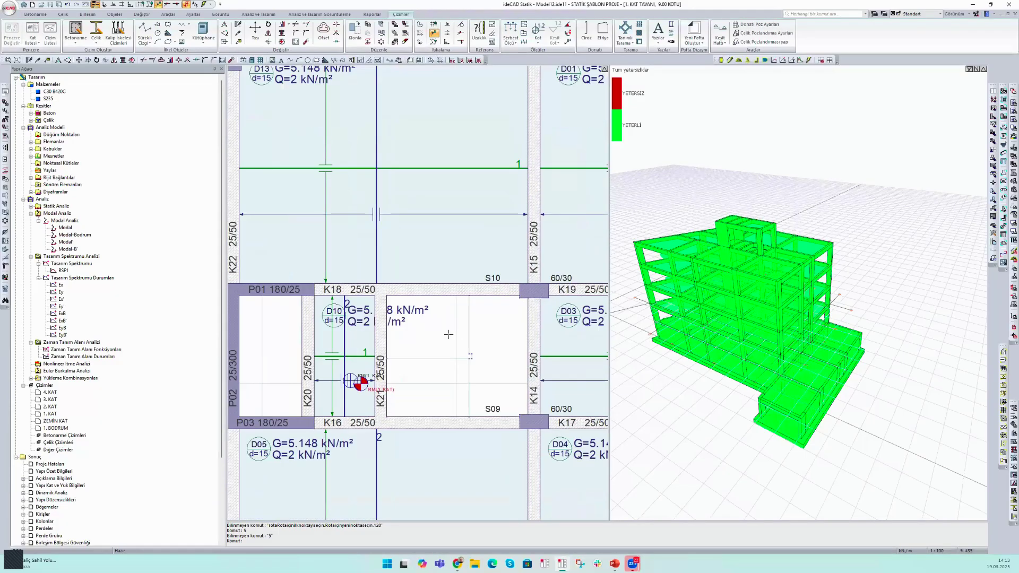
pyautogui.scroll(-3, 500, 299)
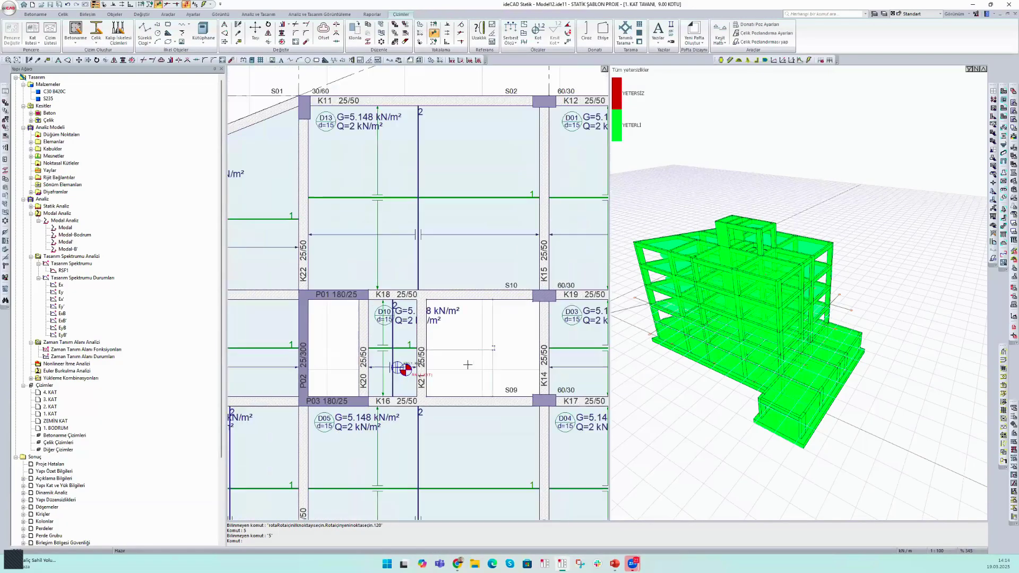
pyautogui.scroll(3, 494, 292)
pyautogui.write('rt')
pyautogui.press('Return')
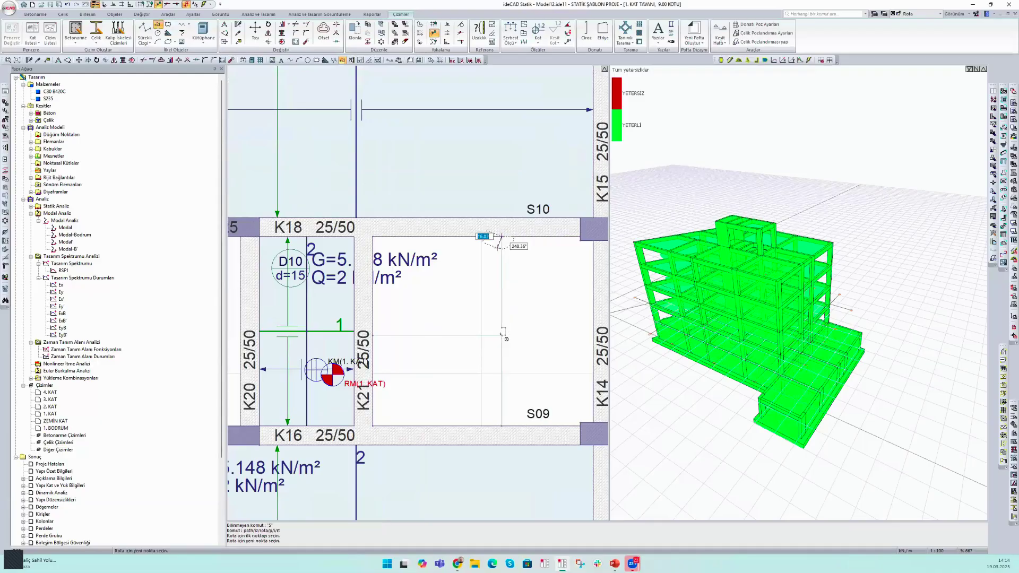
pyautogui.click(503, 328)
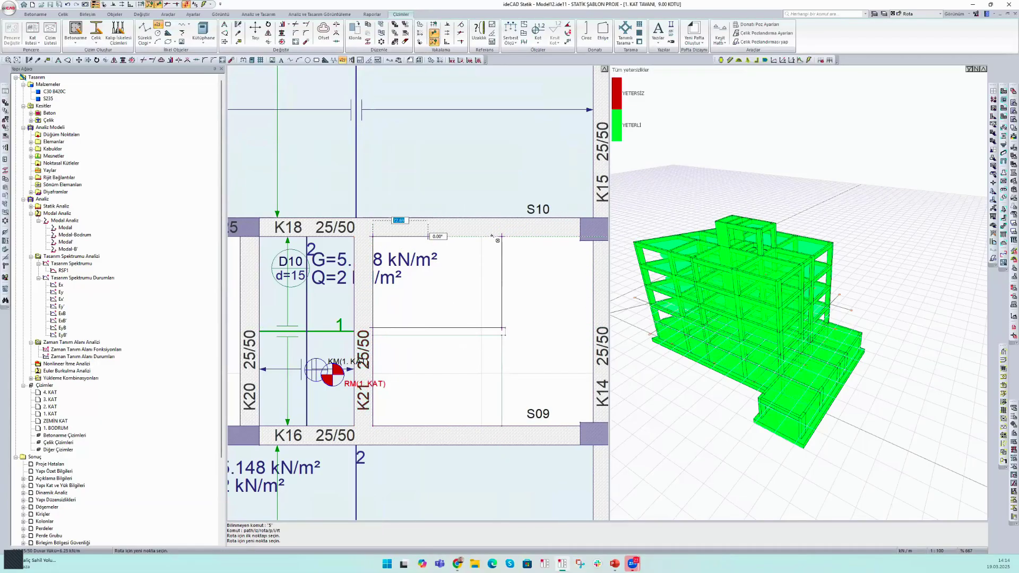
pyautogui.press('Escape')
# Move the flight and landing outlines out of the stairwell to the empty area below the floor plan.
pyautogui.scroll(-3, 474, 345)
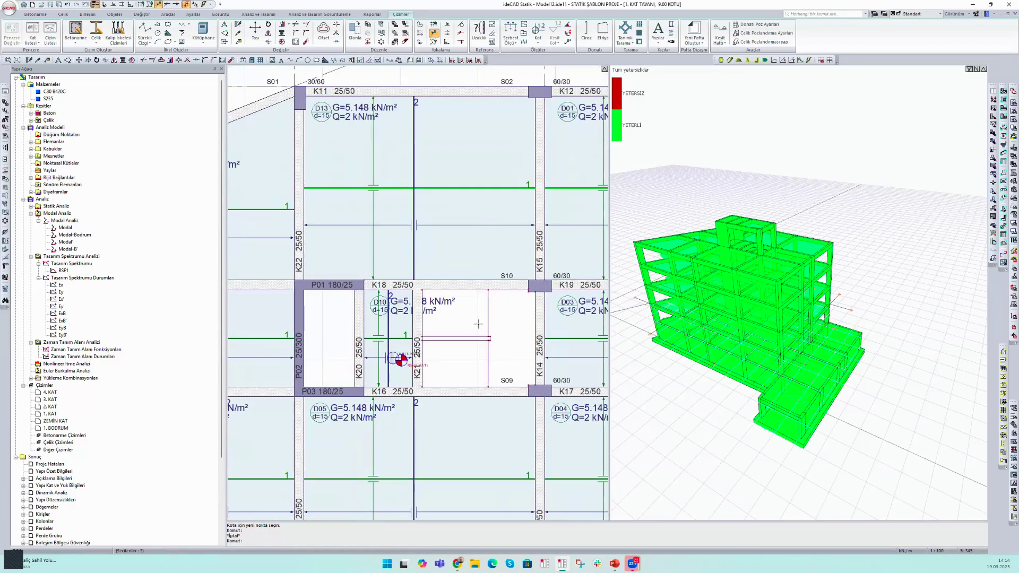
pyautogui.write('m')
pyautogui.press('Return')
pyautogui.click(457, 320)
pyautogui.scroll(-5, 451, 285)
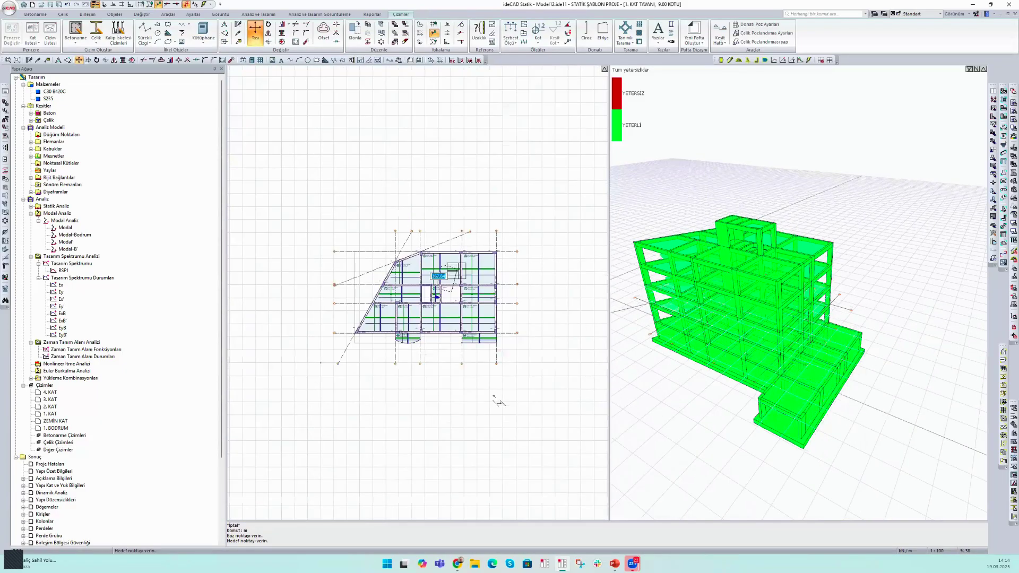
pyautogui.click(514, 412)
pyautogui.scroll(3, 513, 412)
pyautogui.scroll(4, 513, 412)
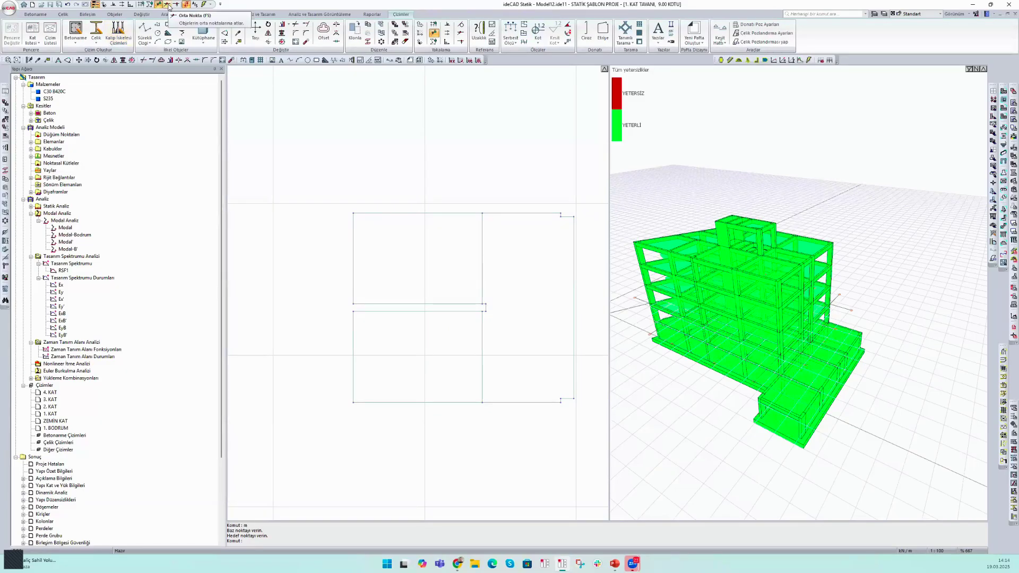
# With midpoint snapping enabled, draw the lower flight's walking line as a route along its centre, from its outer edge to the landing.
pyautogui.click(168, 4)
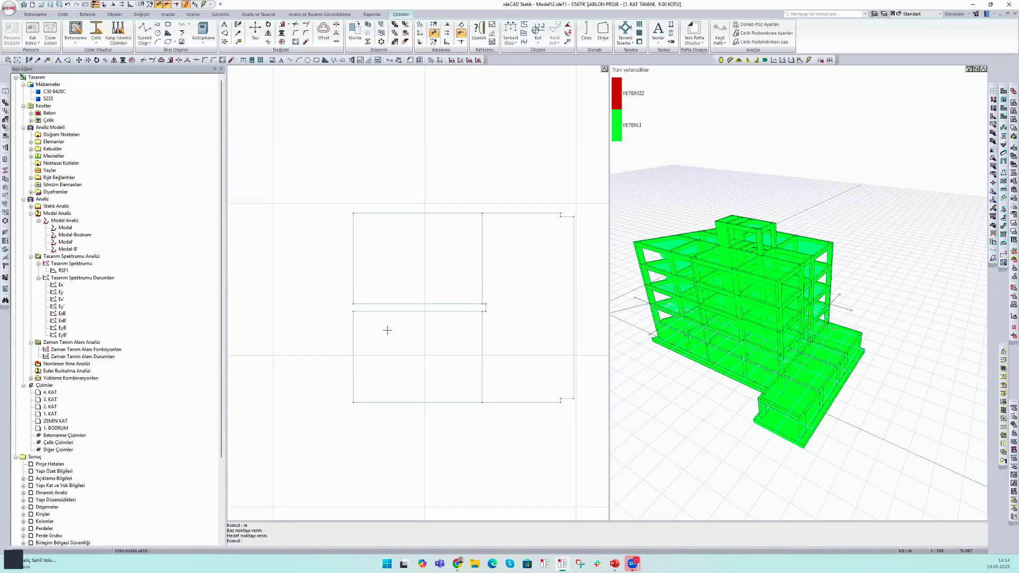
pyautogui.write('r')
pyautogui.press('Return')
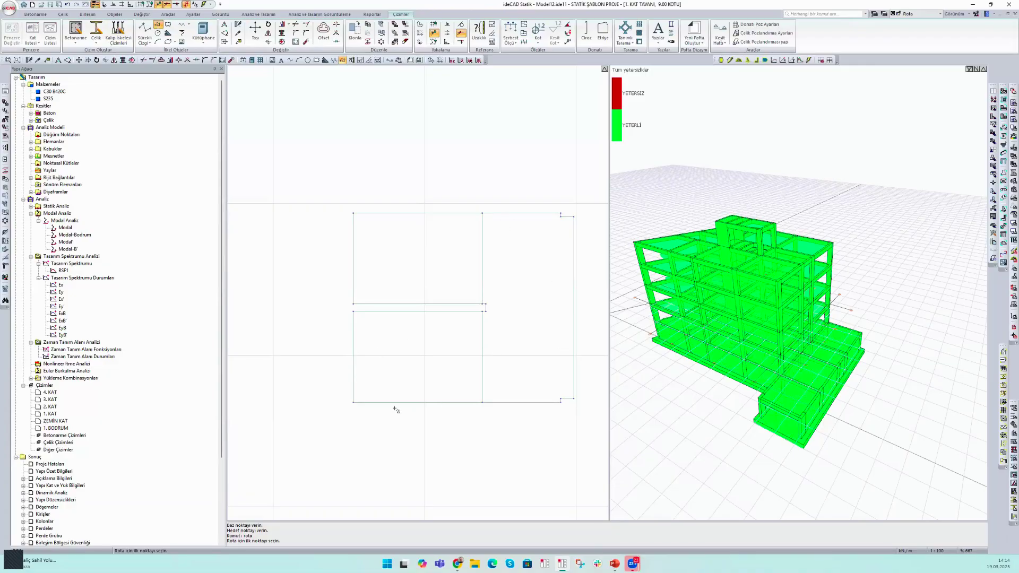
pyautogui.click(360, 363)
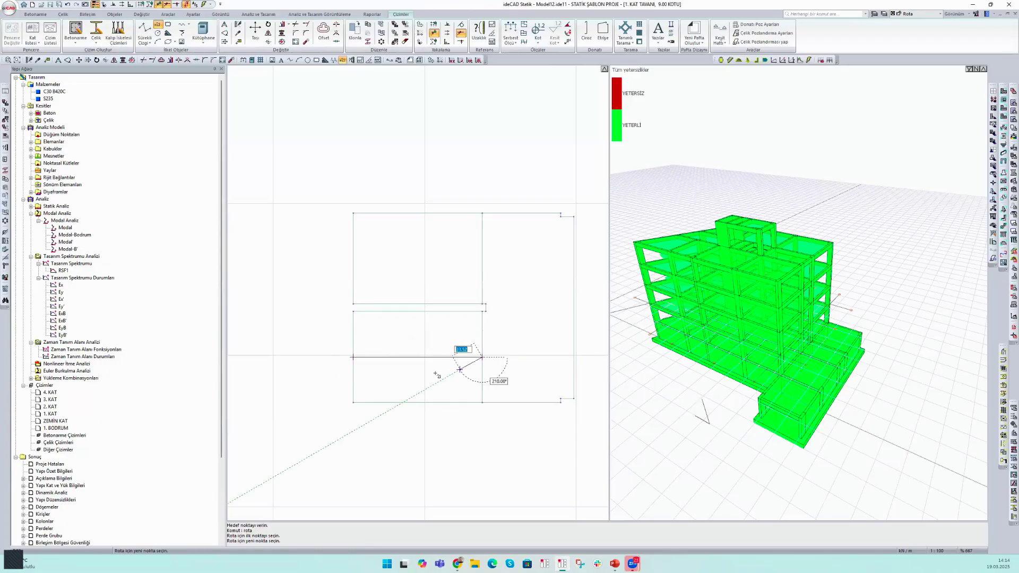
pyautogui.click(486, 366)
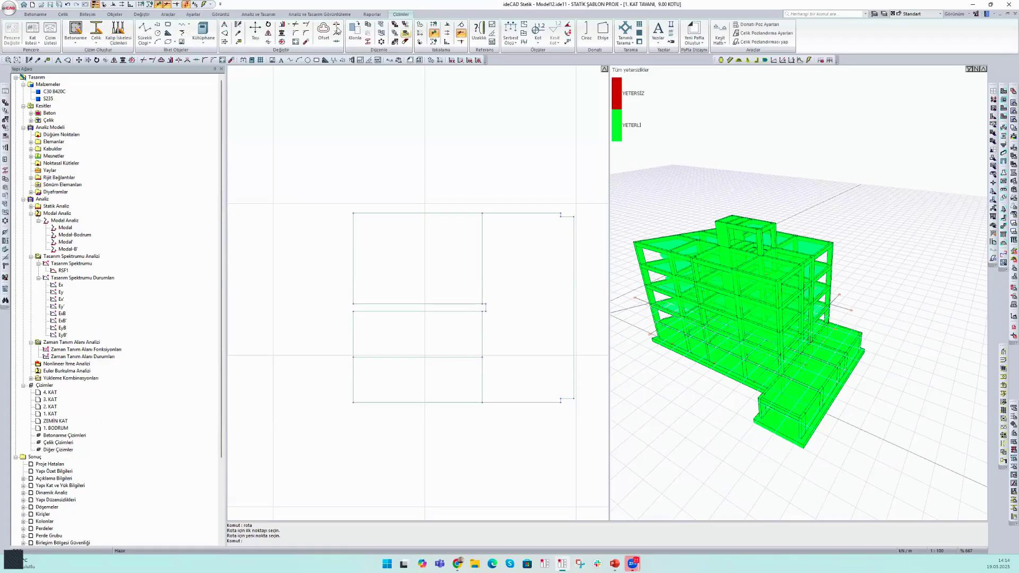
# Draw the landing's U-shaped walking line as a route from the lower flight's end midpoint around to the upper flight's edge midpoint.
pyautogui.press('Return')
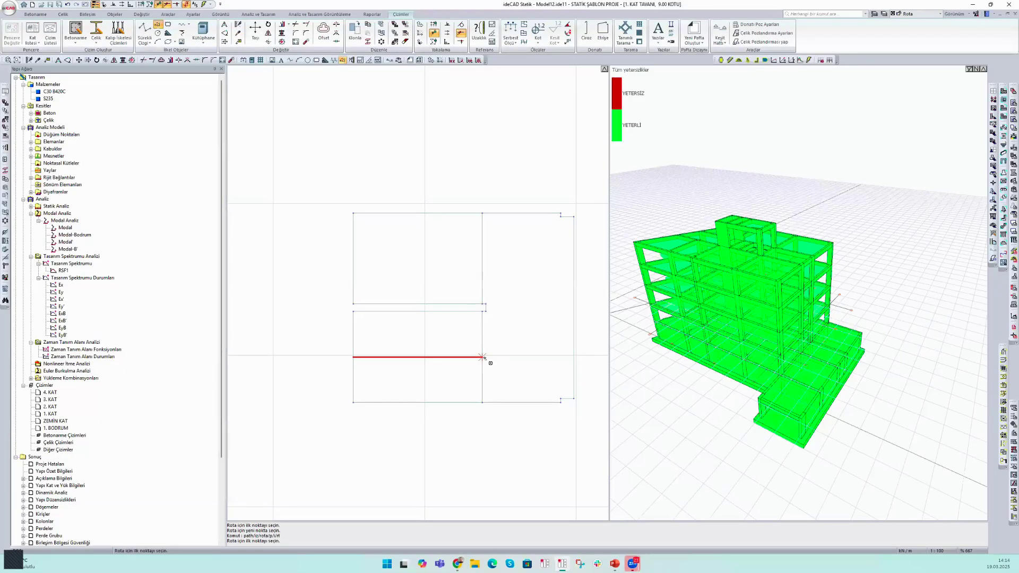
pyautogui.click(489, 362)
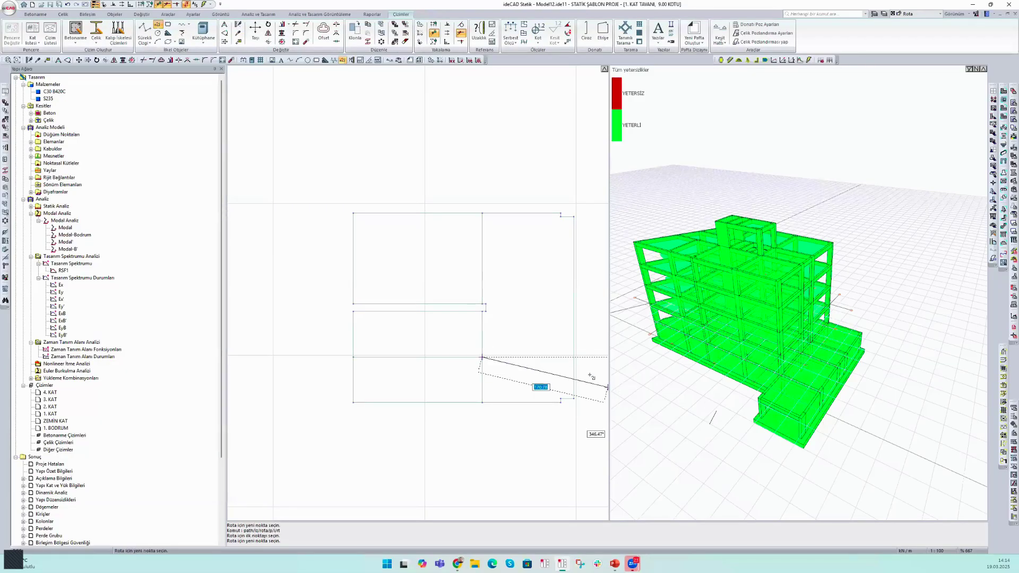
pyautogui.click(534, 357)
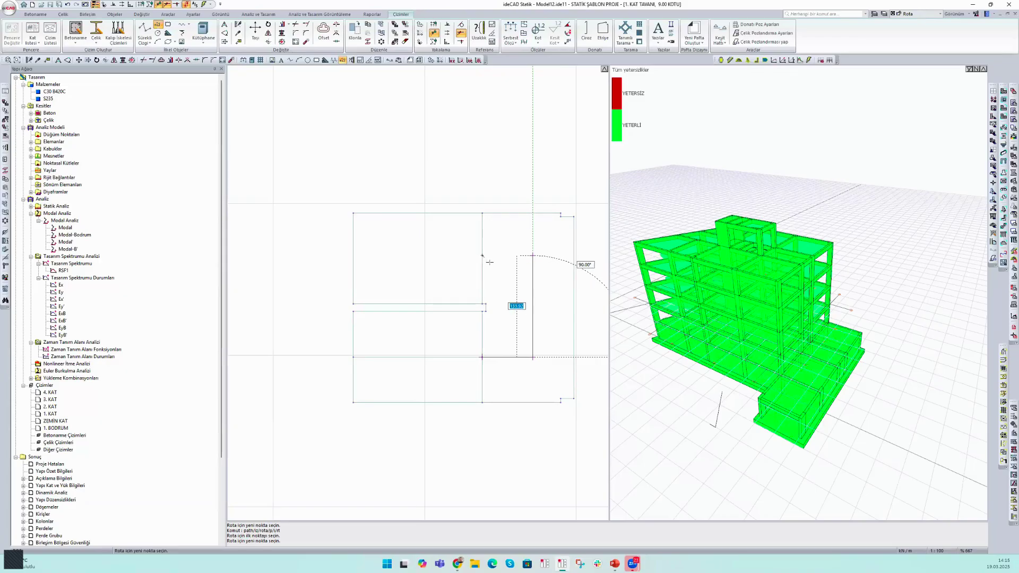
pyautogui.click(533, 258)
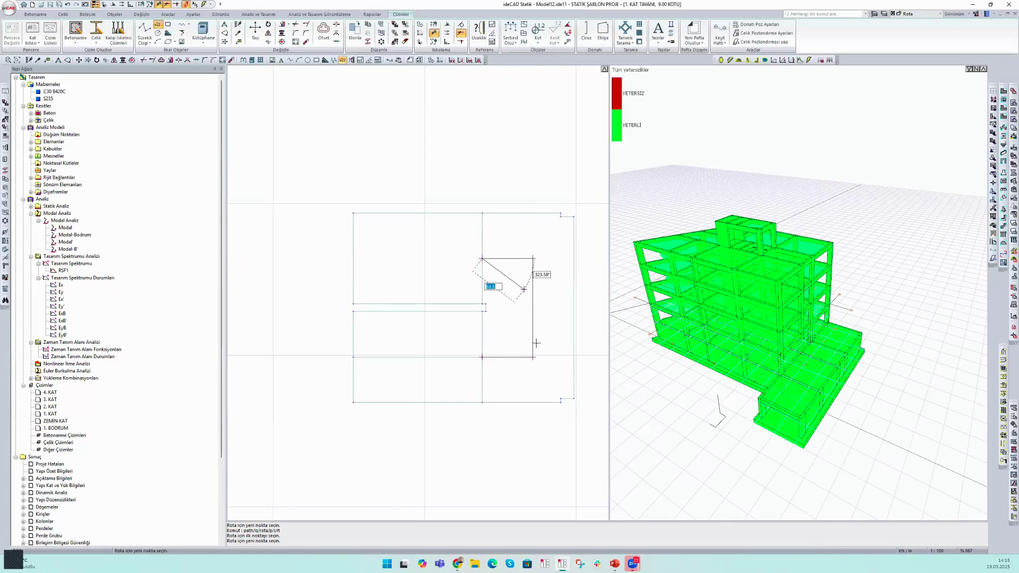
pyautogui.click(518, 284)
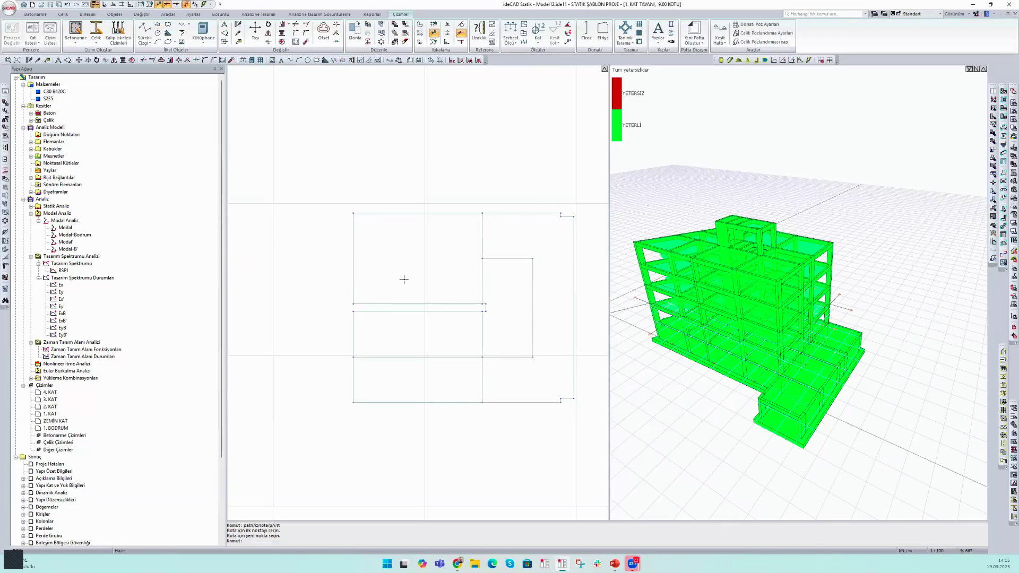
pyautogui.press('Return')
pyautogui.click(483, 259)
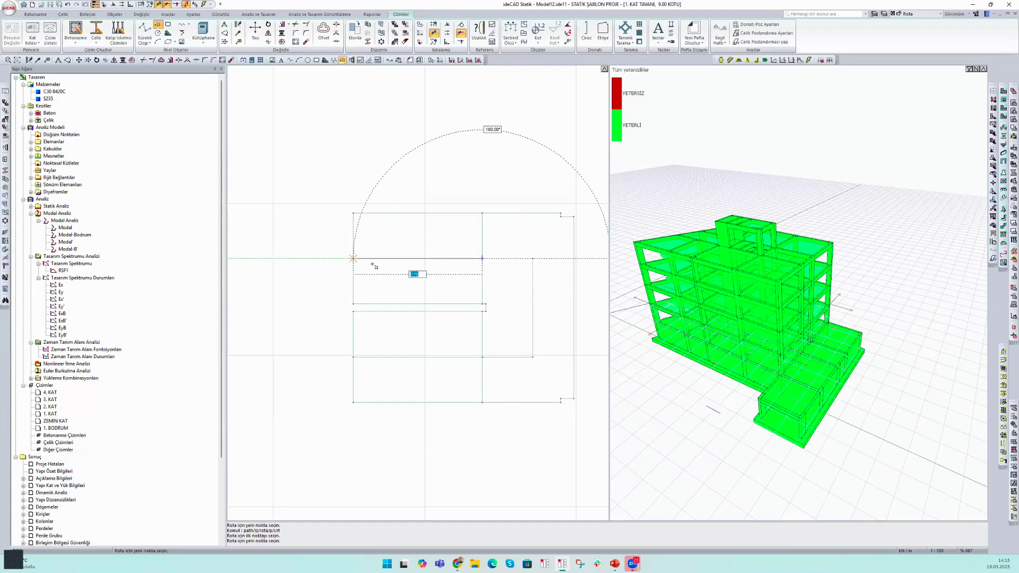
pyautogui.press('Escape')
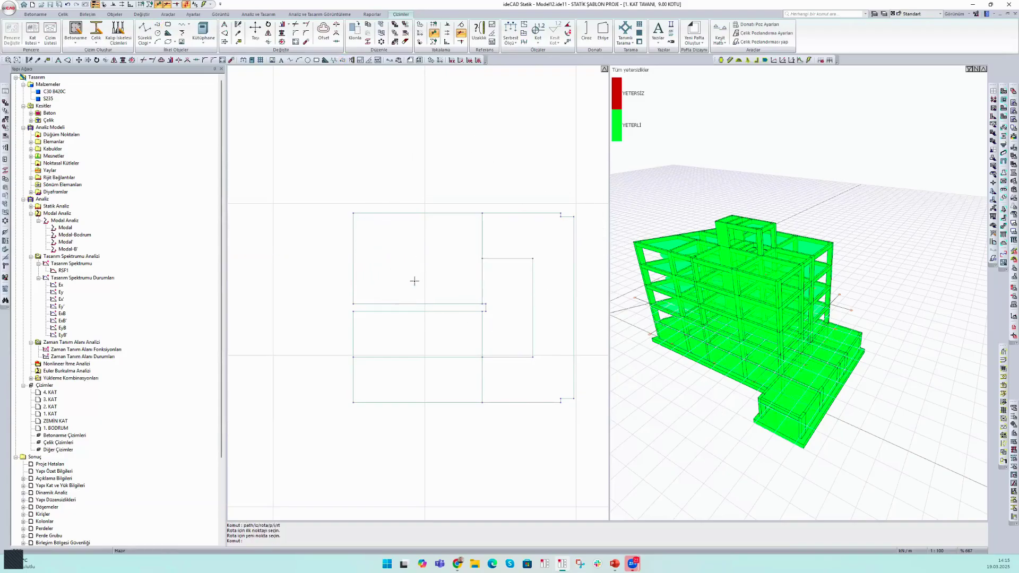
# Draw the upper flight's walking line as a route between the midpoints of its outer edge and its landing edge.
pyautogui.press('Return')
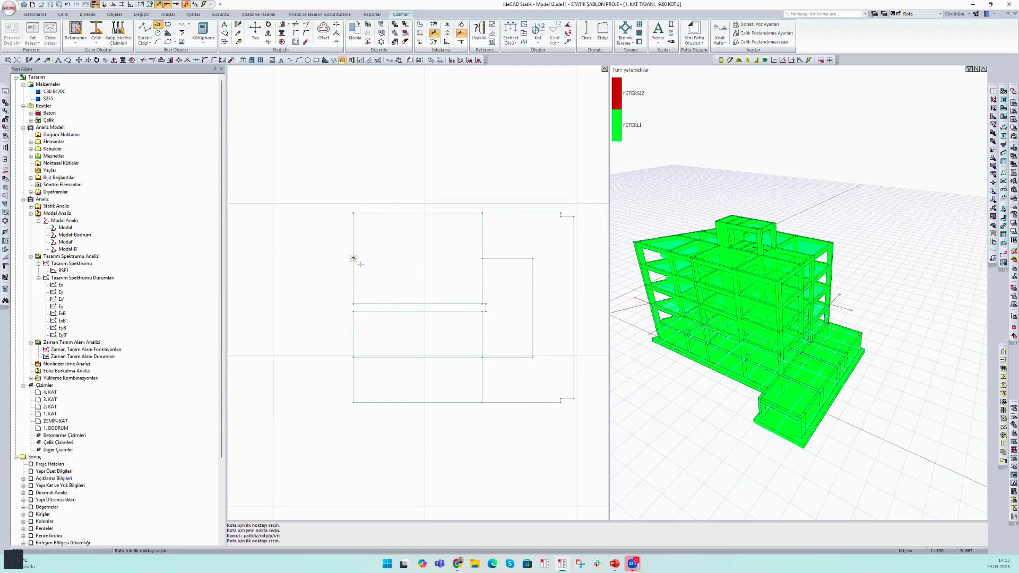
pyautogui.click(353, 258)
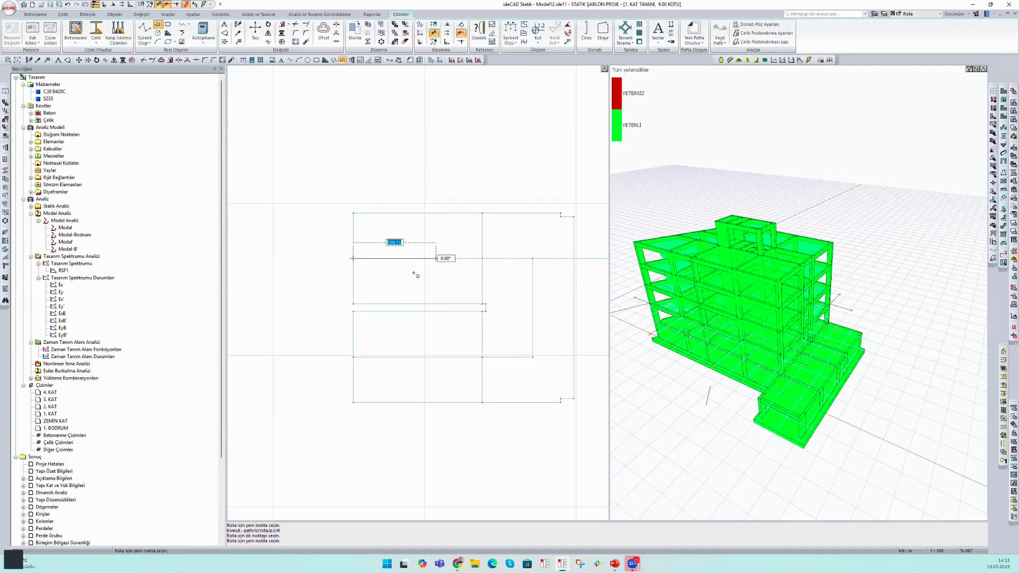
pyautogui.click(482, 258)
pyautogui.press('Escape')
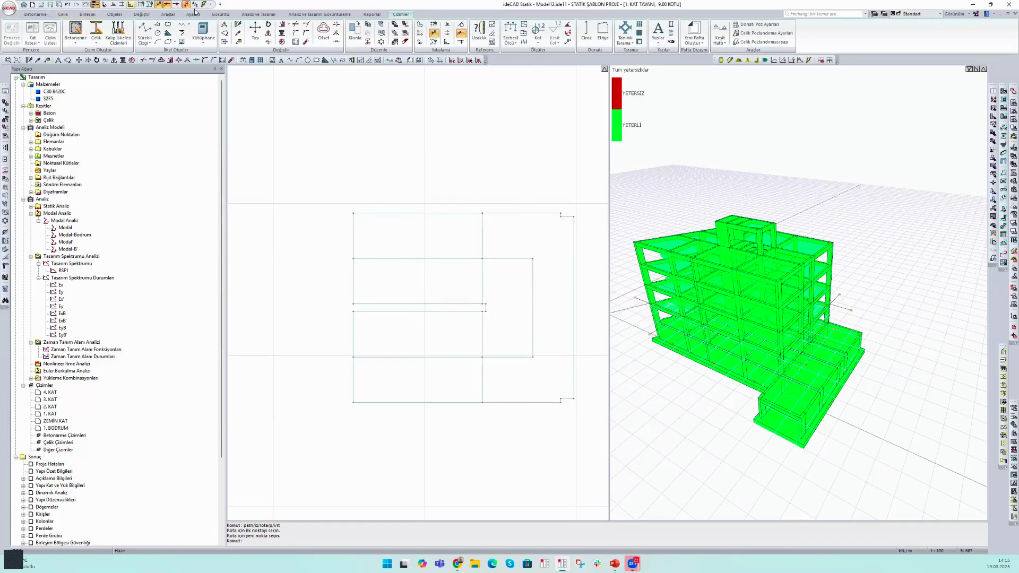
# Start a new custom stair using the lower flight's closed outline as the area and its centre route as the walking line.
pyautogui.click(37, 15)
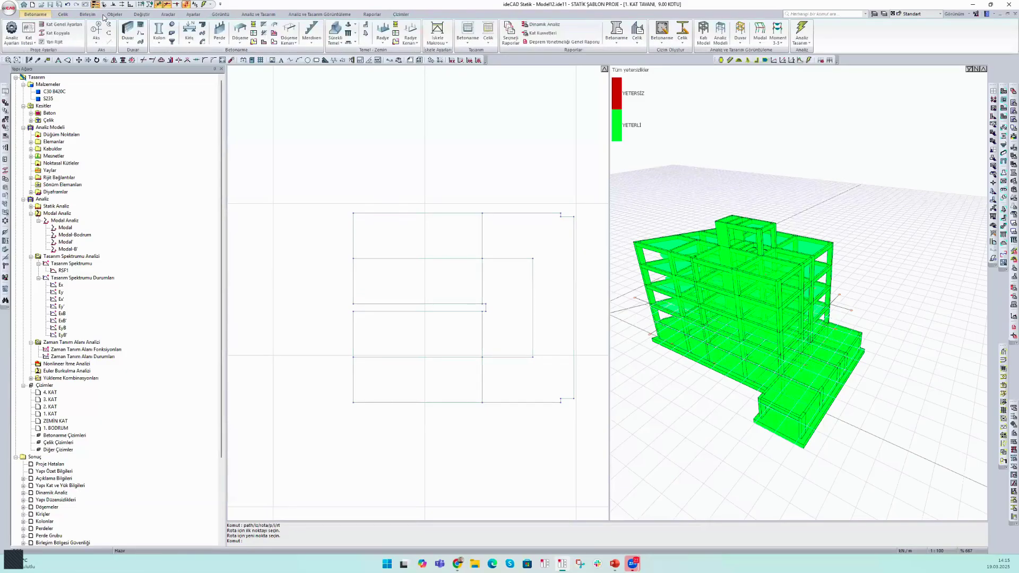
pyautogui.click(317, 44)
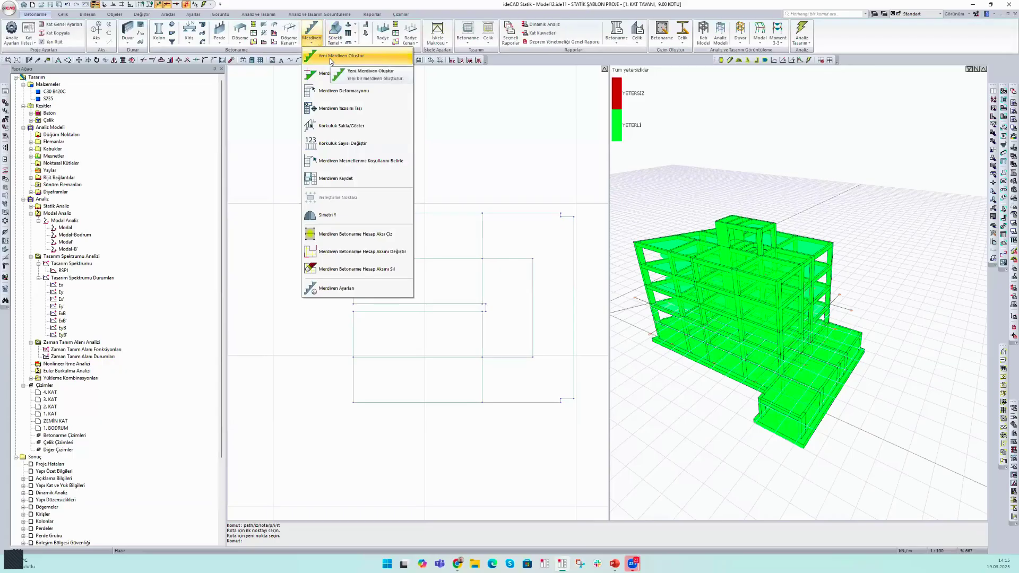
pyautogui.click(331, 59)
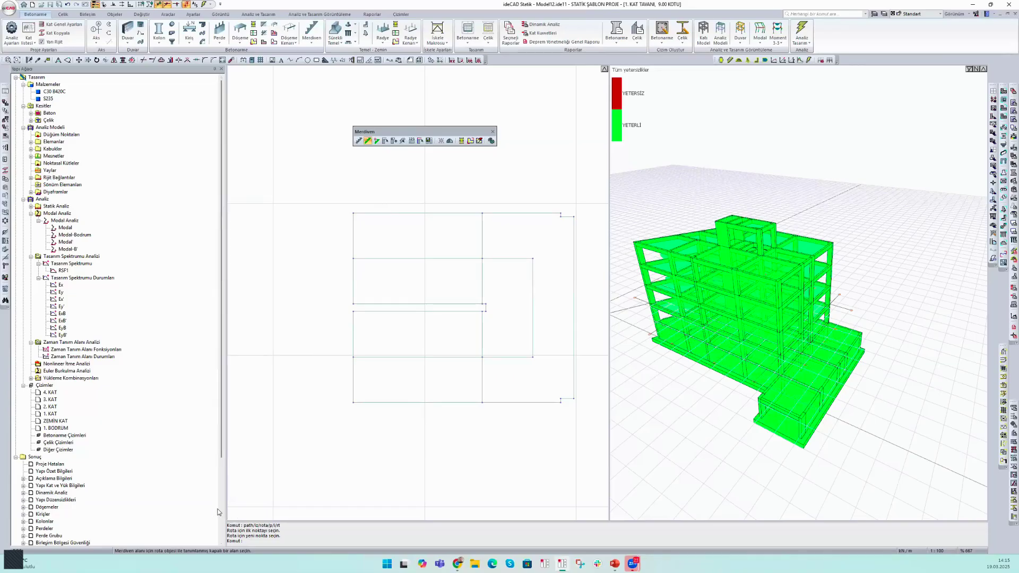
pyautogui.click(399, 403)
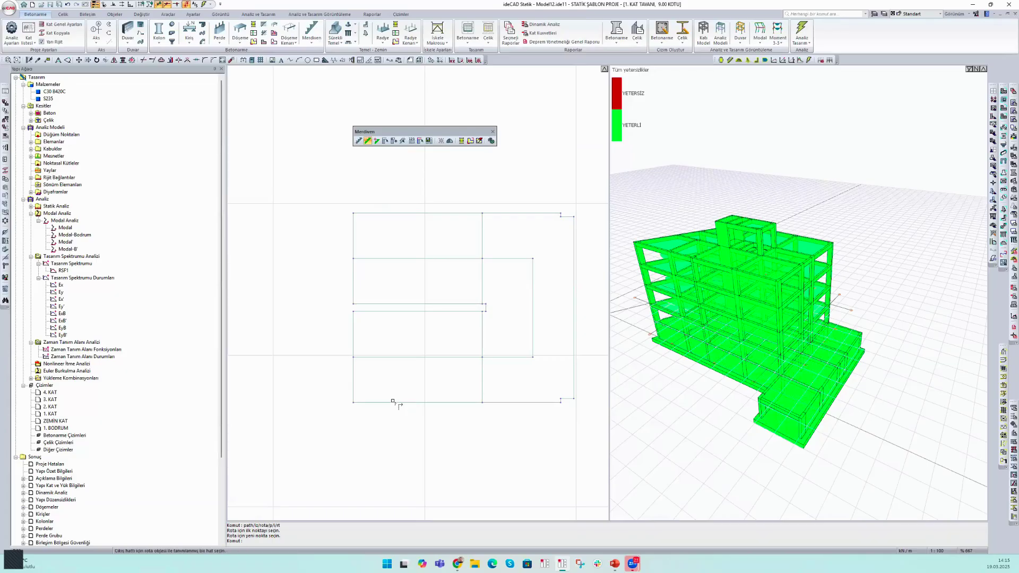
pyautogui.click(384, 357)
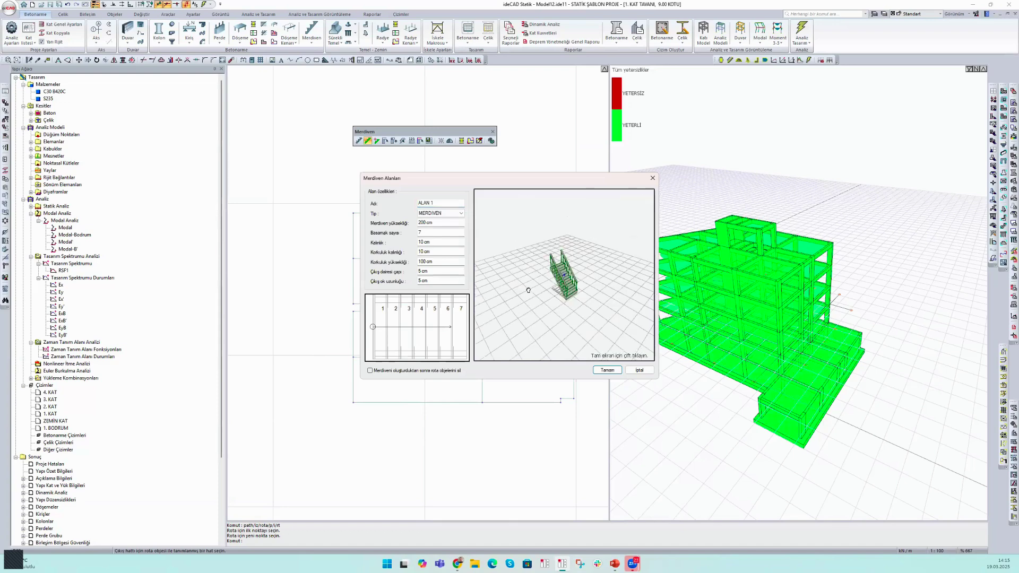
# Set the first flight's stair height to 150 cm and create the stair.
pyautogui.moveTo(528, 290); pyautogui.dragTo(499, 279)
pyautogui.moveTo(418, 223); pyautogui.dragTo(445, 232)
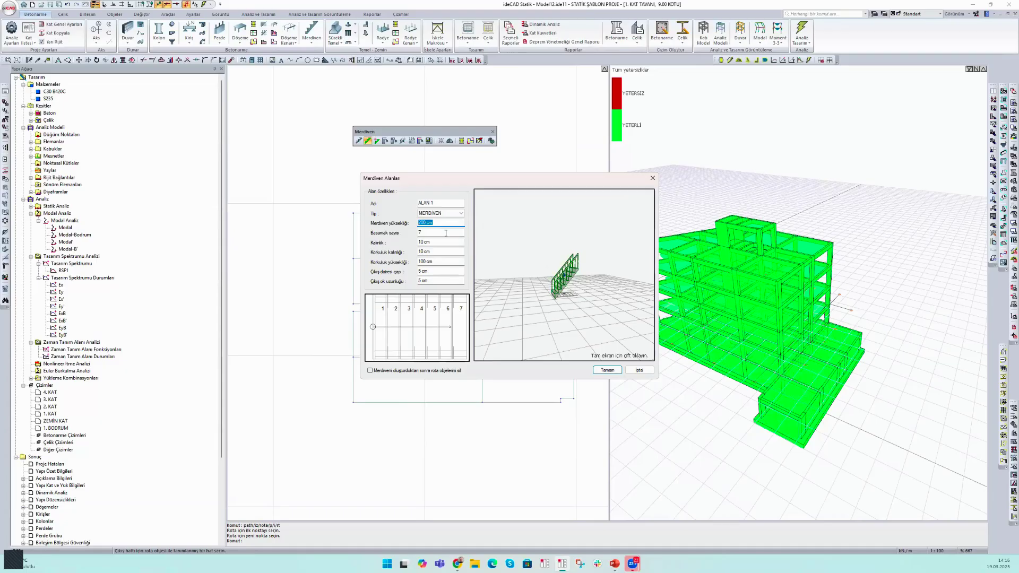
pyautogui.write('150')
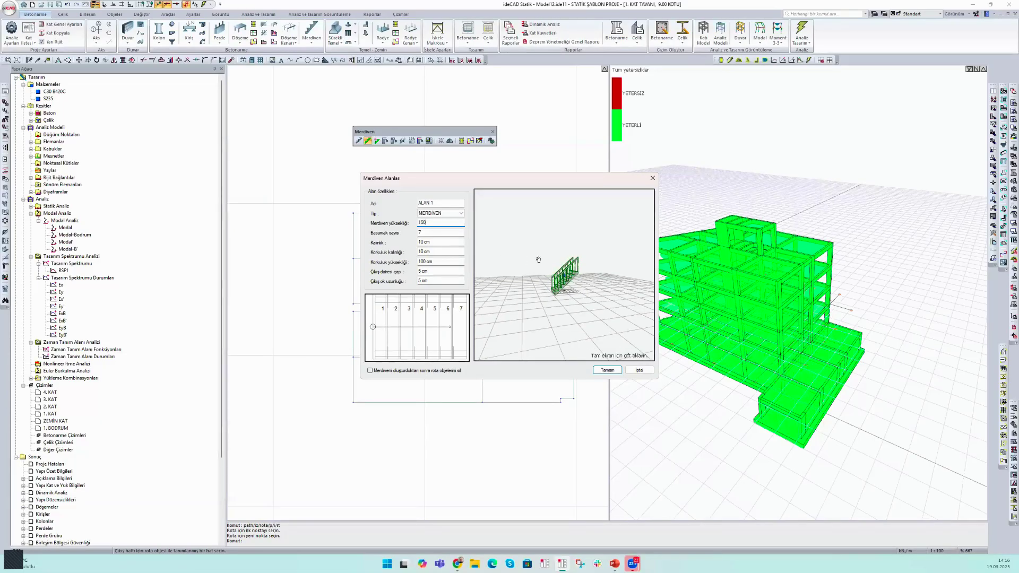
pyautogui.moveTo(538, 260); pyautogui.dragTo(531, 279)
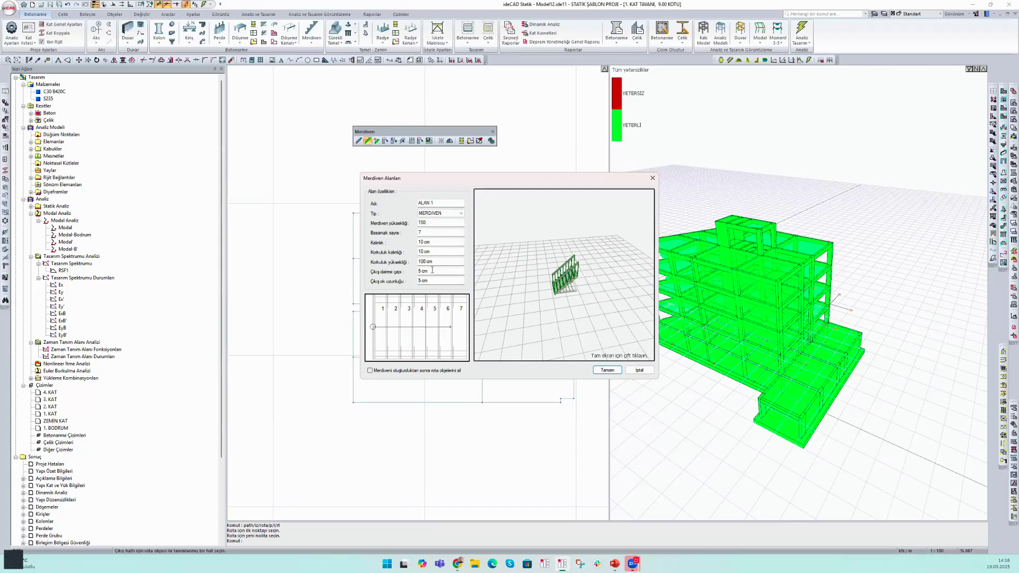
pyautogui.click(610, 369)
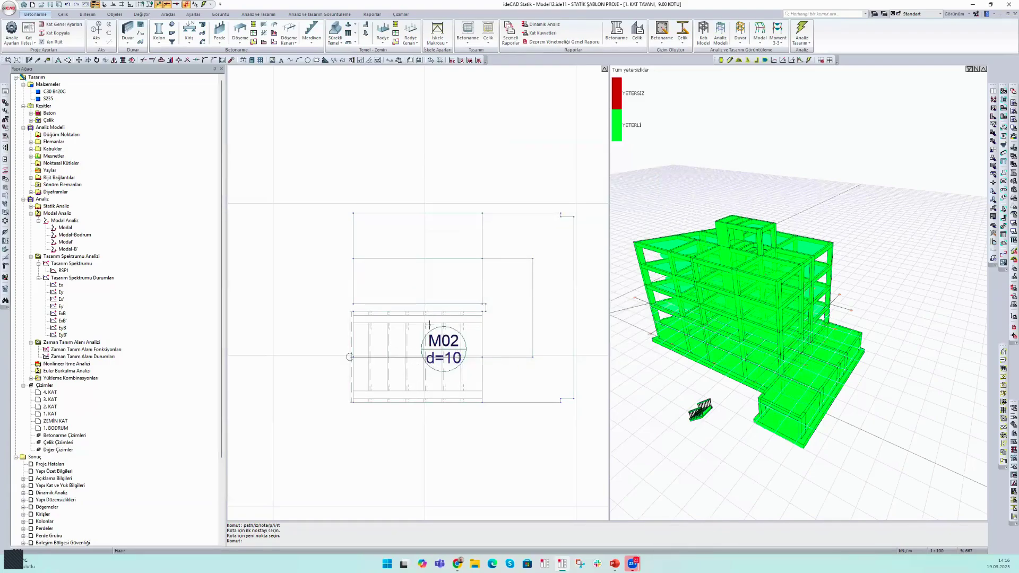
# Add an area to the existing stair, using the landing outline and its U-shaped walking line.
pyautogui.click(312, 35)
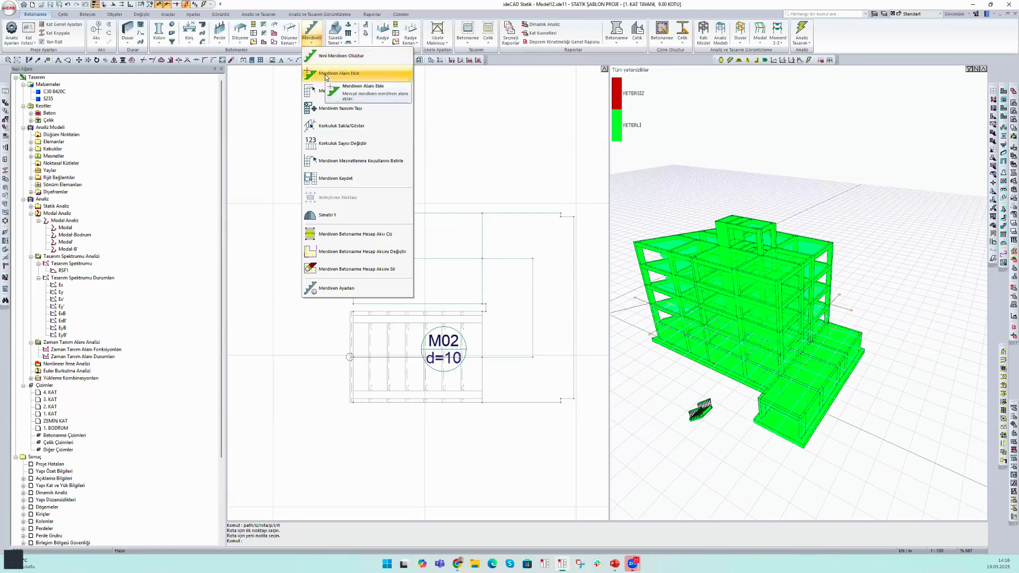
pyautogui.click(326, 74)
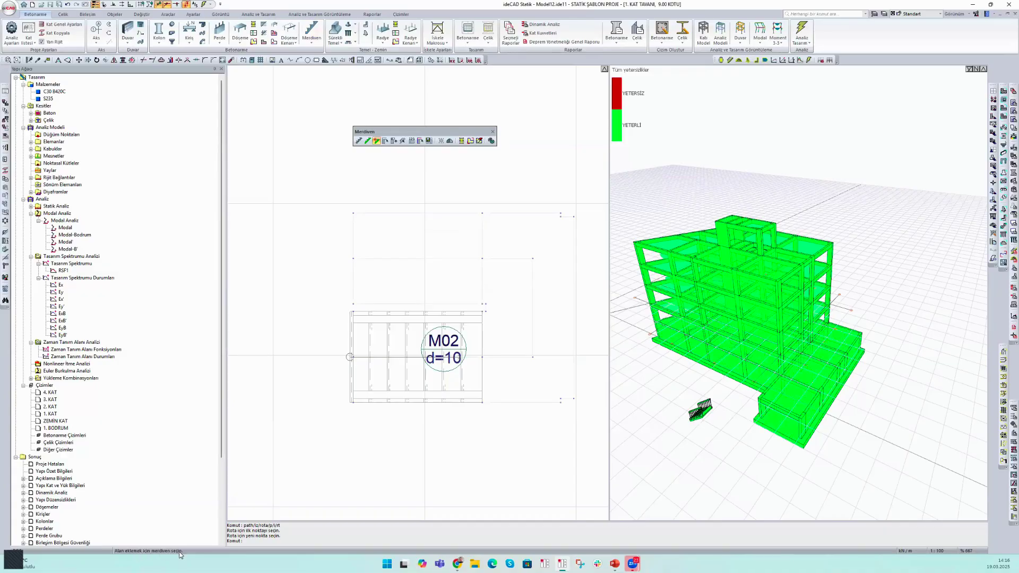
pyautogui.click(389, 404)
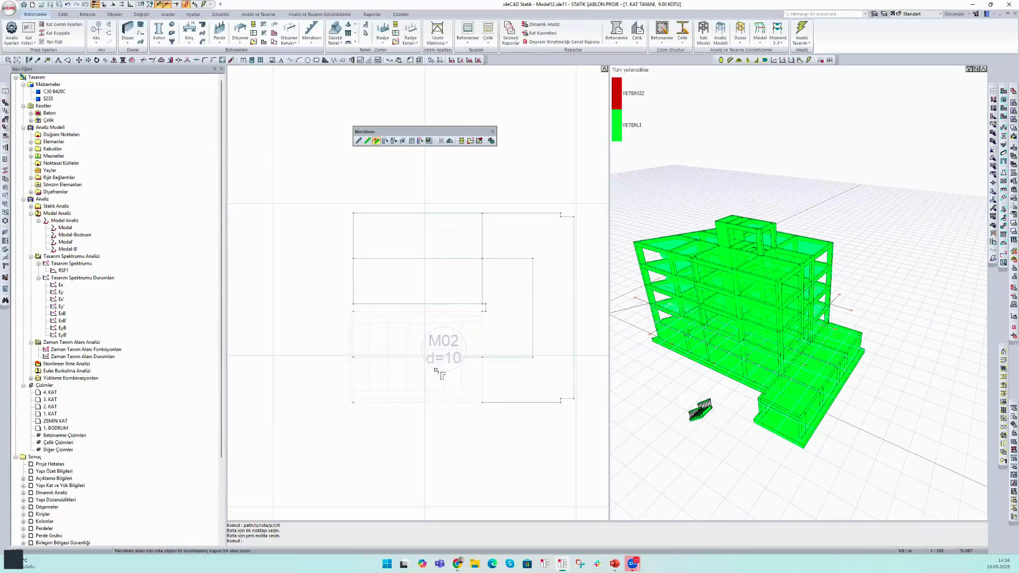
pyautogui.click(526, 402)
pyautogui.click(505, 357)
# Try the SAHANLIK type on the new area in the 3D preview and switch it back to MERDIVEN.
pyautogui.moveTo(552, 289); pyautogui.dragTo(518, 279)
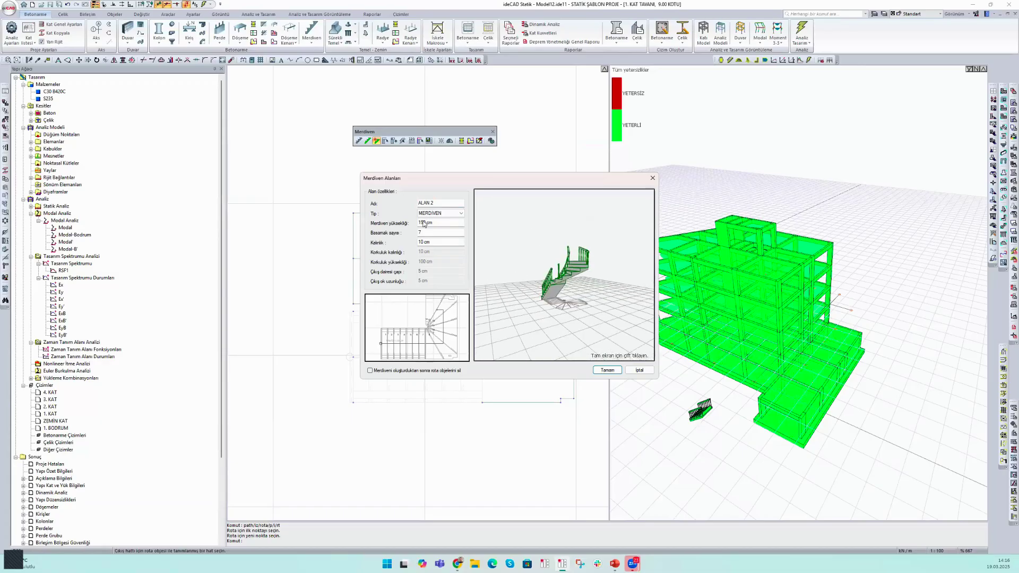
pyautogui.click(443, 213)
pyautogui.click(439, 226)
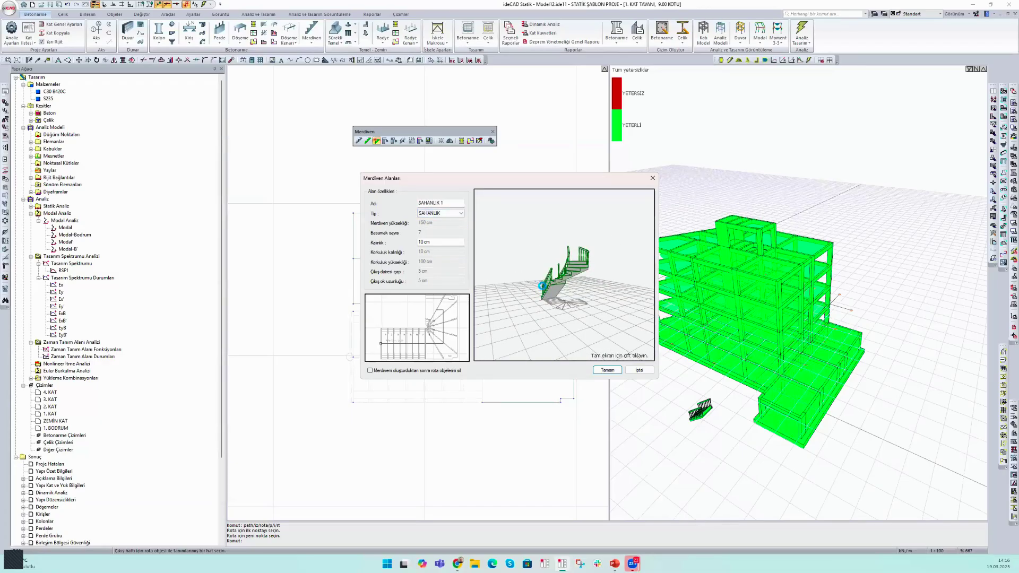
pyautogui.moveTo(585, 283); pyautogui.dragTo(489, 266)
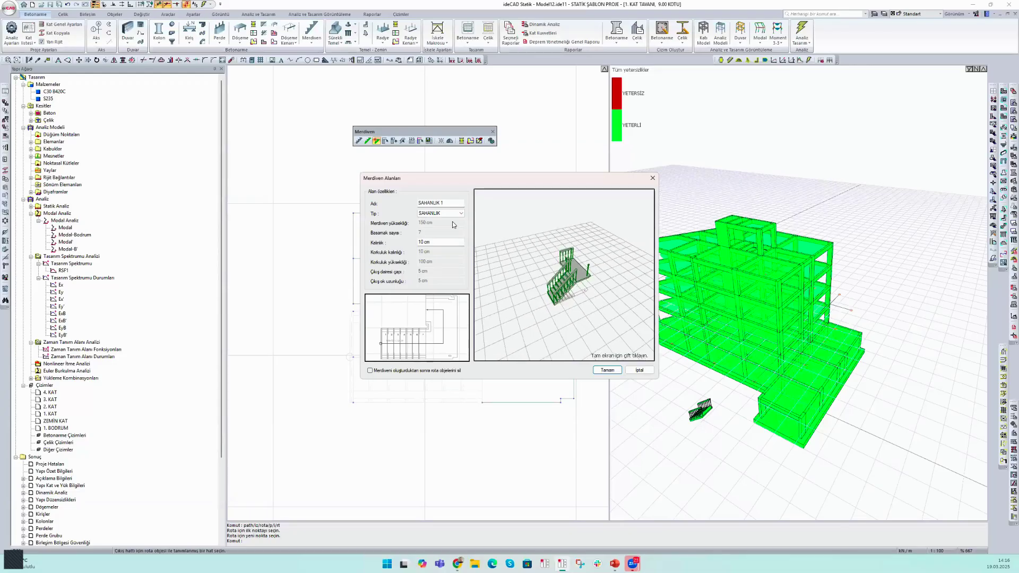
pyautogui.click(452, 214)
pyautogui.click(440, 221)
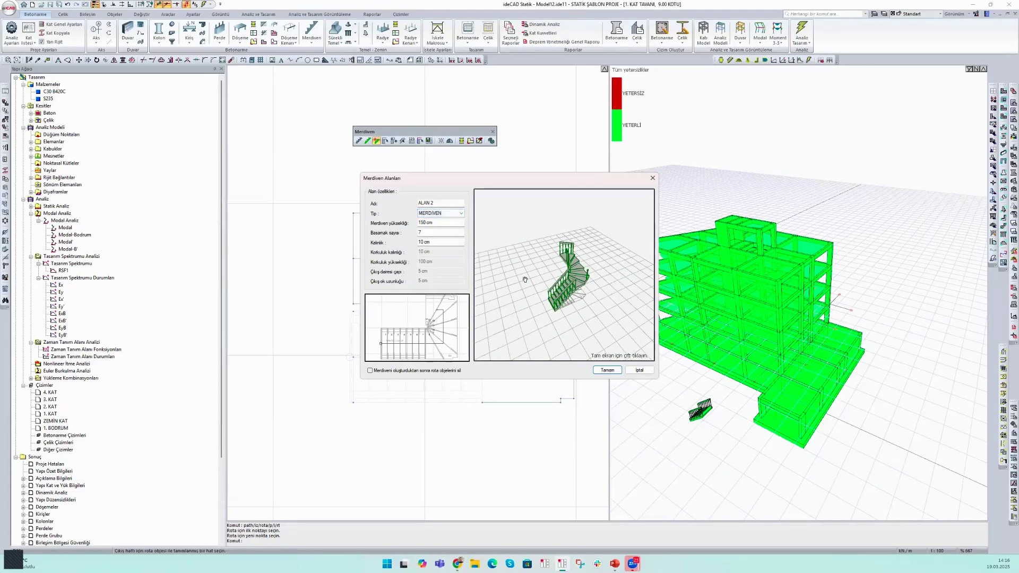
# Set the new area's type to SAHANLIK and add it to the stair as a landing.
pyautogui.click(452, 214)
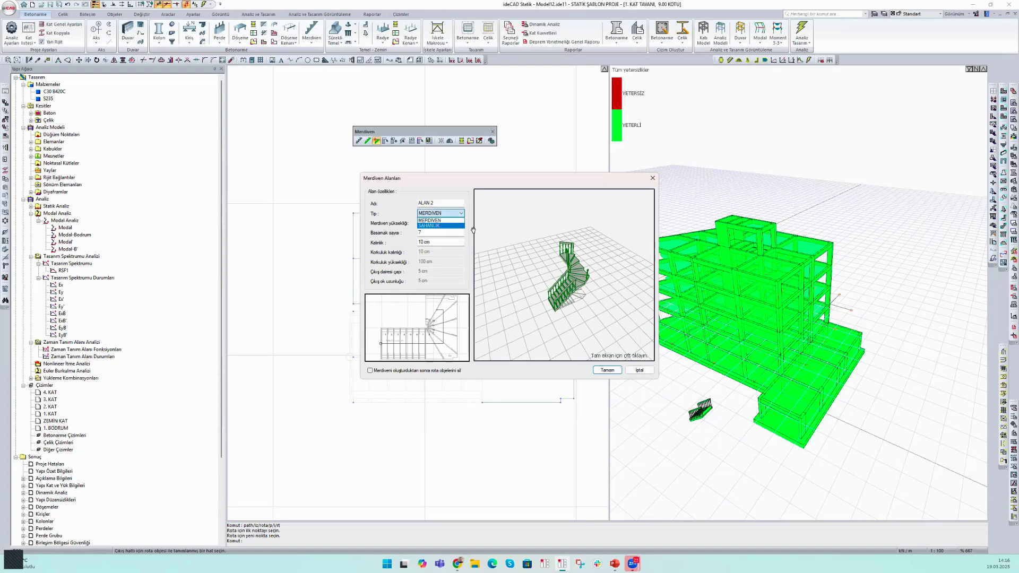
pyautogui.click(456, 228)
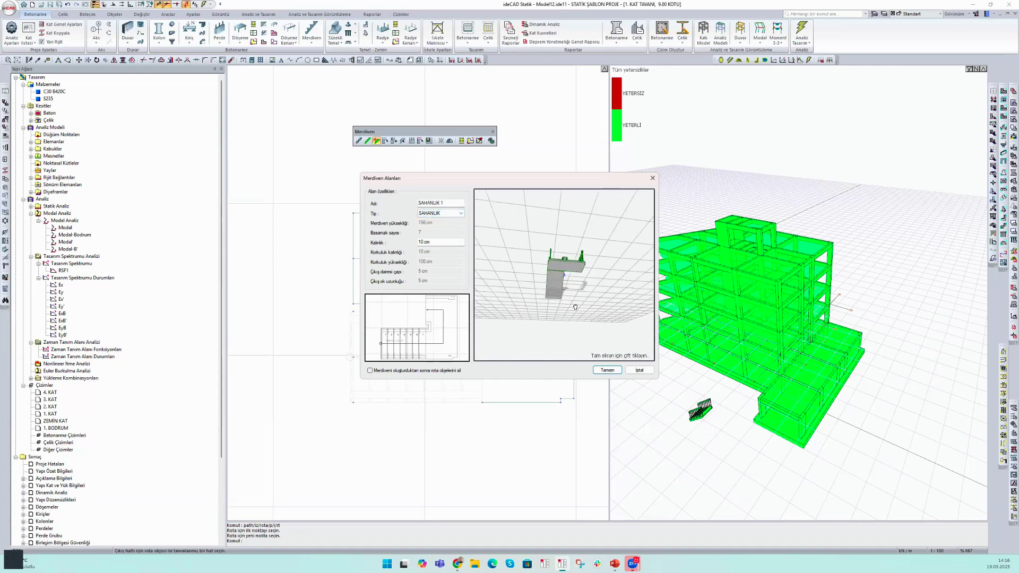
pyautogui.click(608, 371)
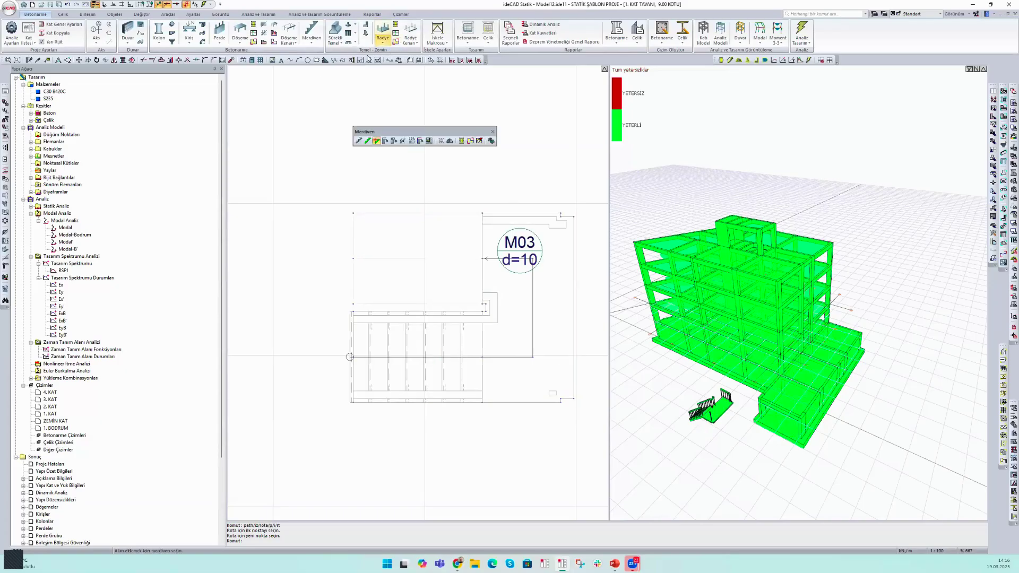
pyautogui.click(311, 41)
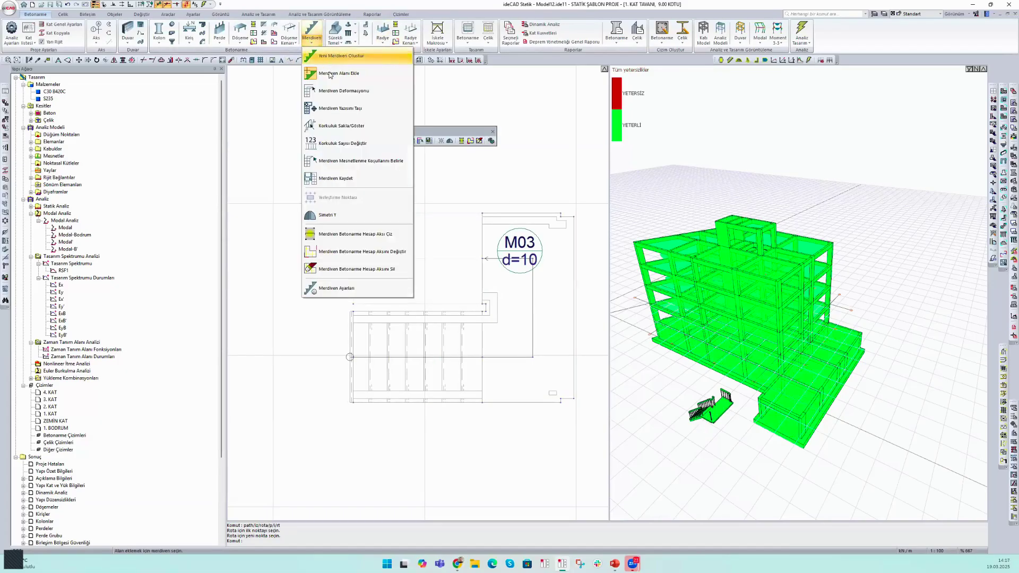
pyautogui.click(515, 208)
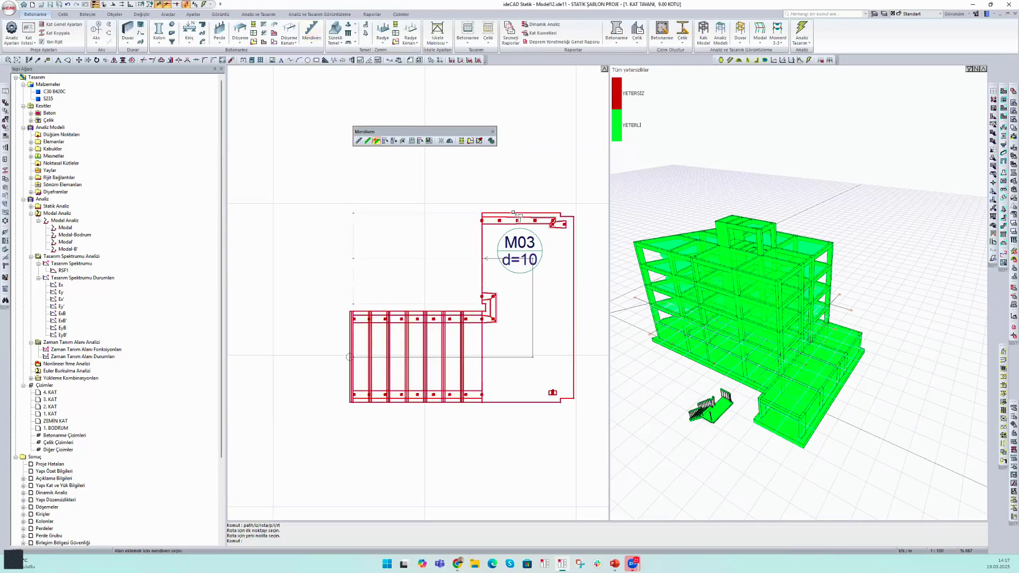
pyautogui.click(514, 213)
pyautogui.click(474, 213)
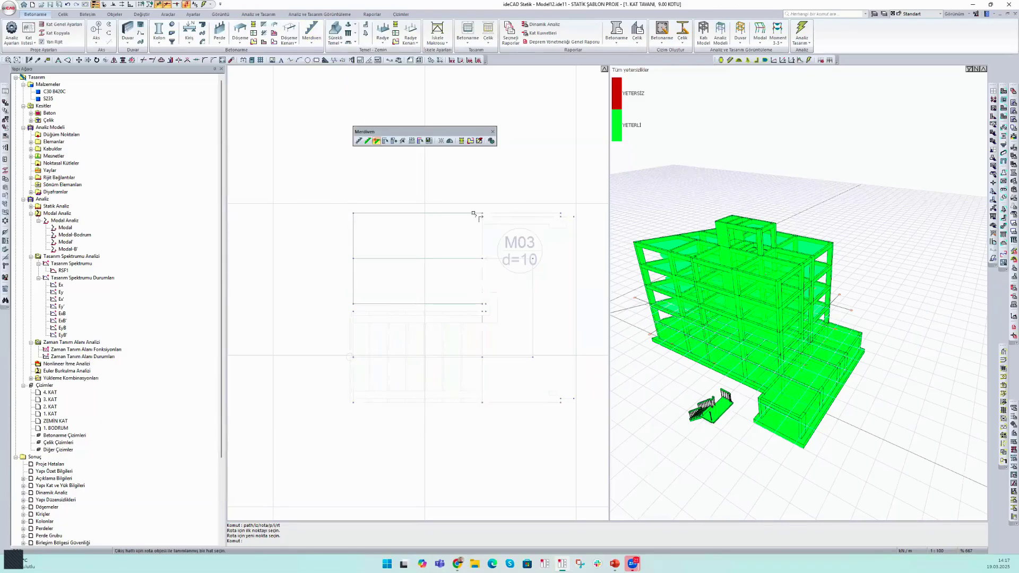
pyautogui.click(456, 260)
pyautogui.moveTo(531, 276); pyautogui.dragTo(566, 289)
pyautogui.moveTo(552, 290); pyautogui.dragTo(541, 329)
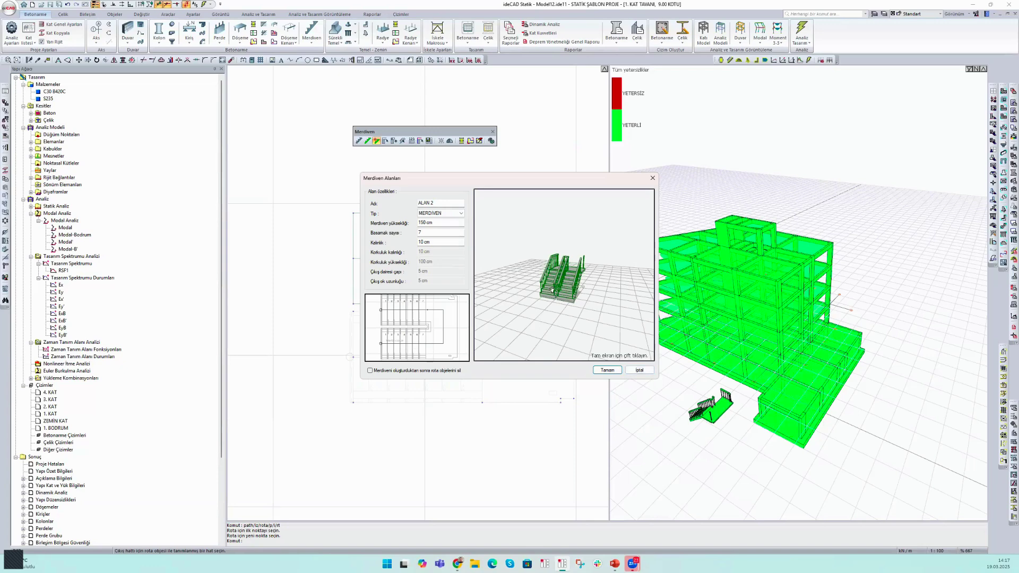
pyautogui.click(640, 371)
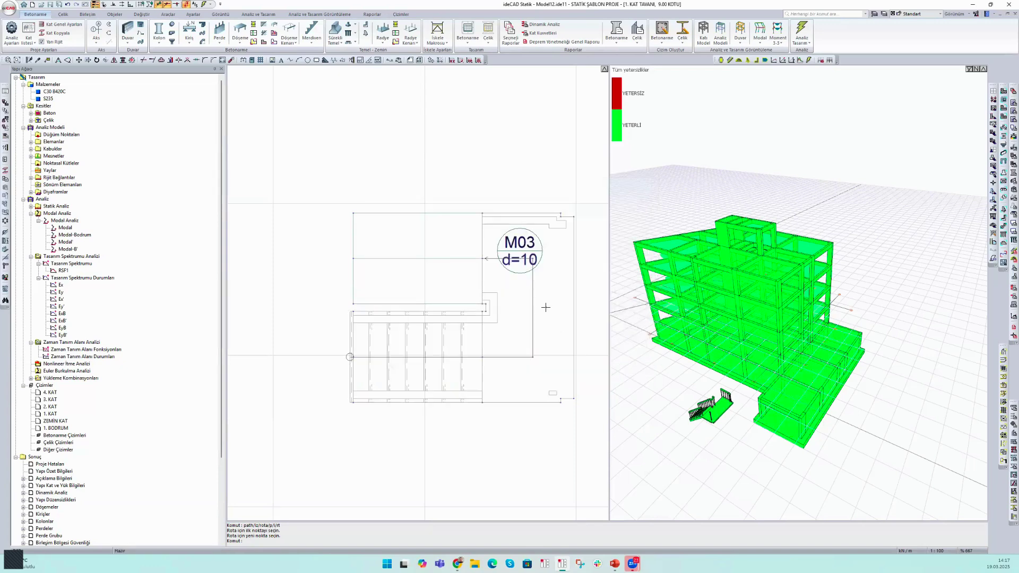
# Delete the second flight's walking line and redraw it as a route starting at the landing edge and ending at the flight's far edge.
pyautogui.moveTo(465, 268); pyautogui.dragTo(425, 233)
pyautogui.press('Delete')
pyautogui.write('ta')
pyautogui.press('Return')
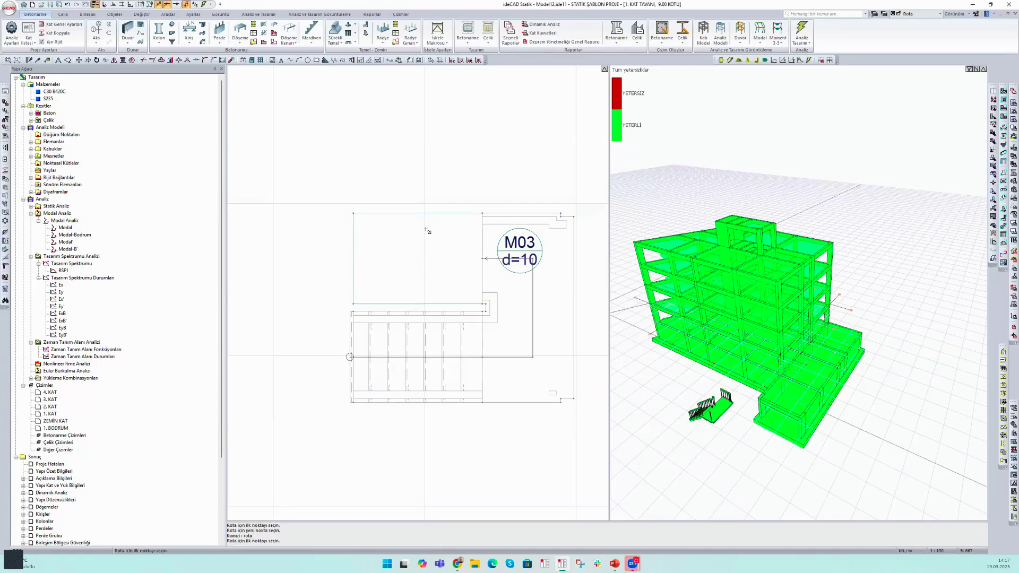
pyautogui.click(483, 258)
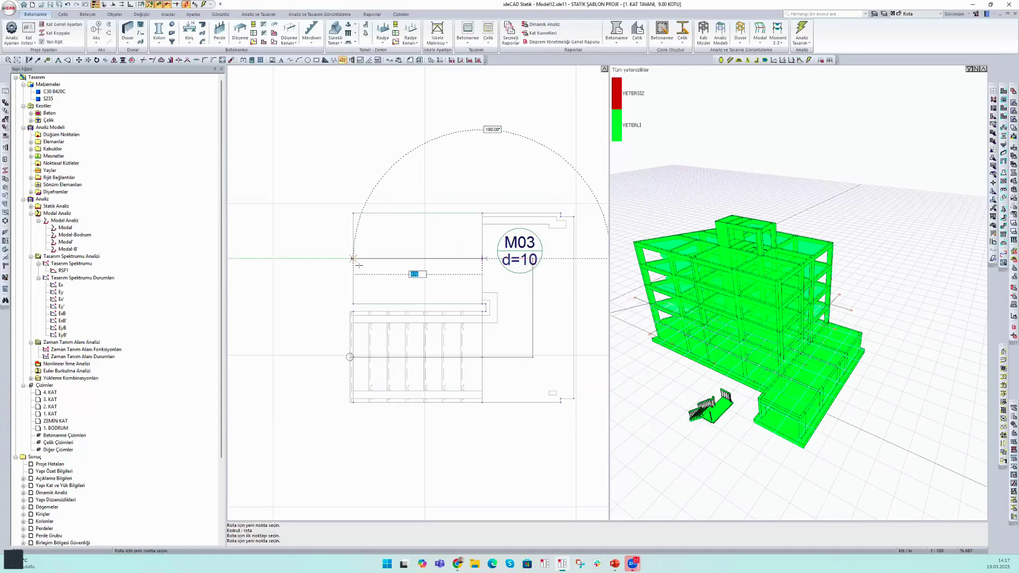
pyautogui.press('Escape')
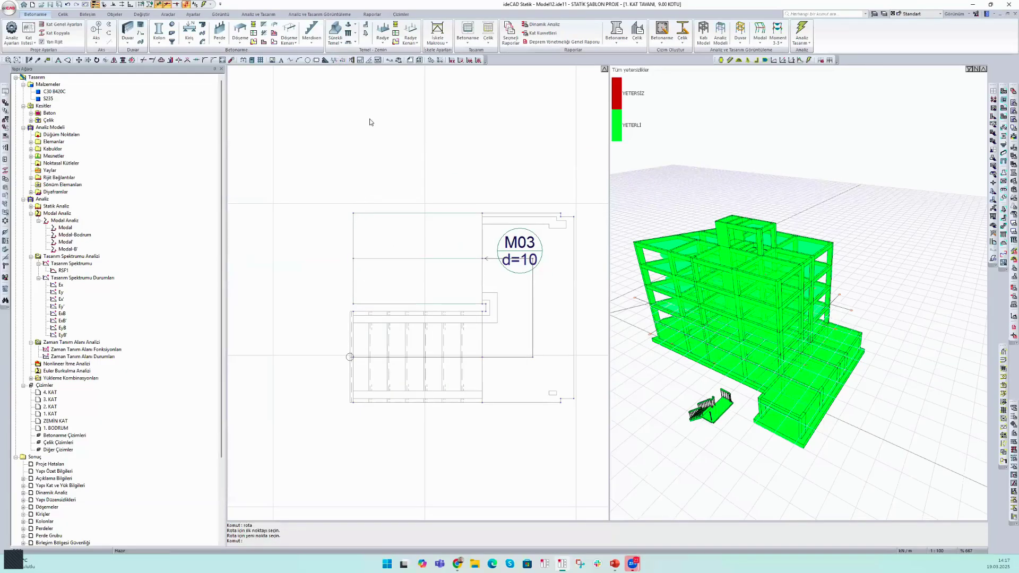
# Add the second flight to the stair as a MERDIVEN area from its outline and redrawn walking line, with a 150 cm stair height.
pyautogui.click(312, 37)
pyautogui.click(338, 73)
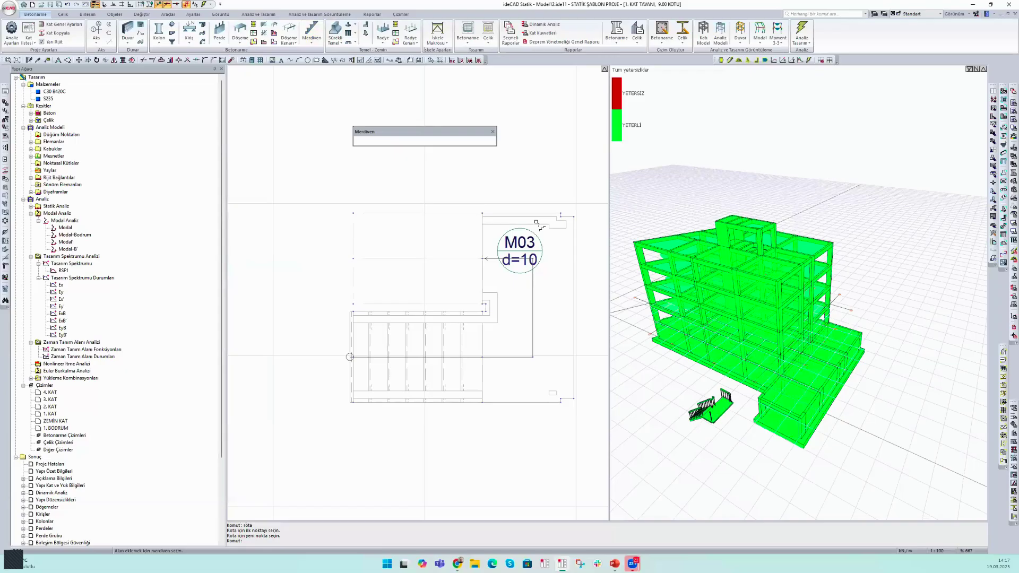
pyautogui.click(469, 216)
pyautogui.click(473, 260)
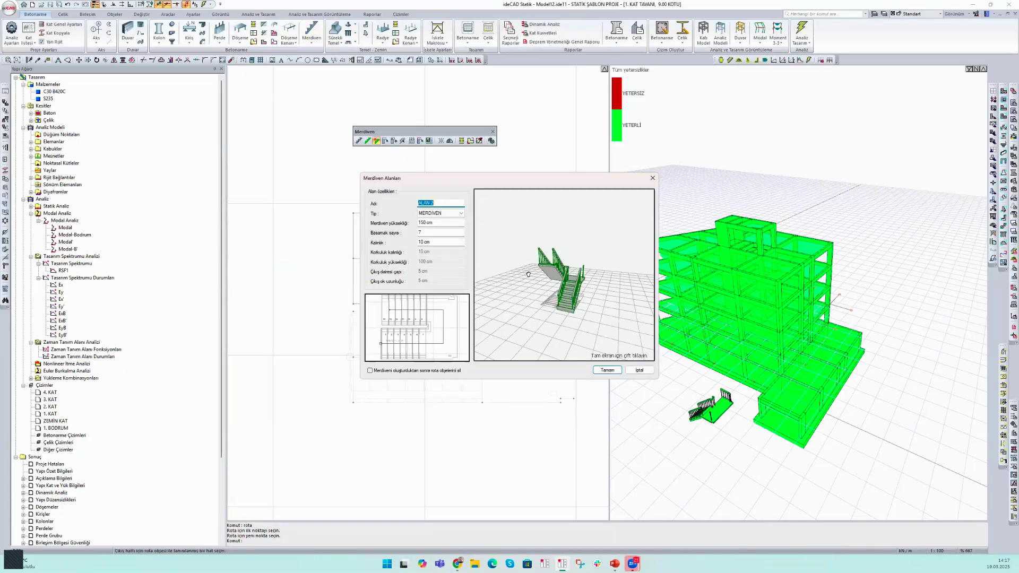
pyautogui.moveTo(596, 267); pyautogui.dragTo(555, 275)
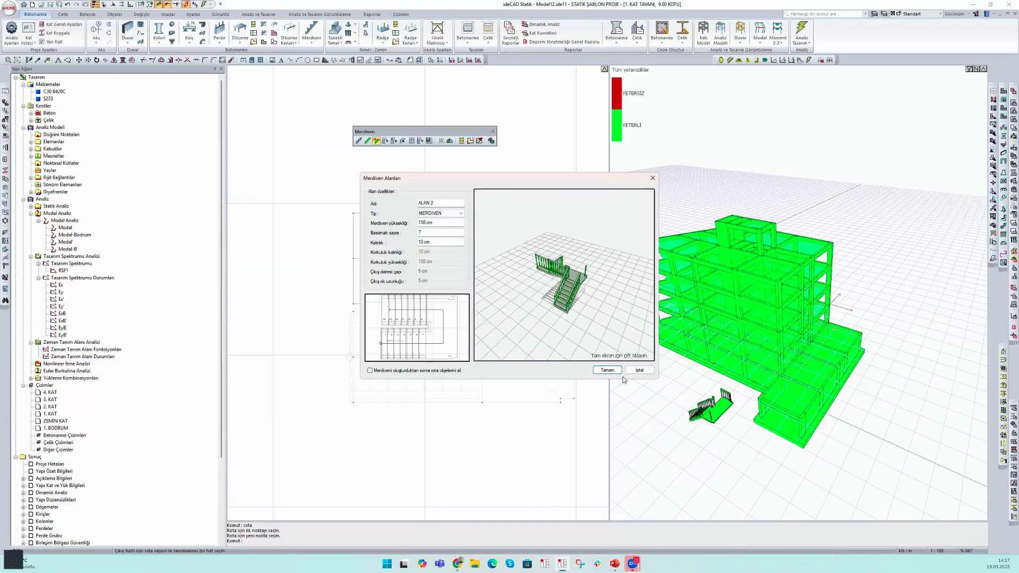
pyautogui.click(608, 371)
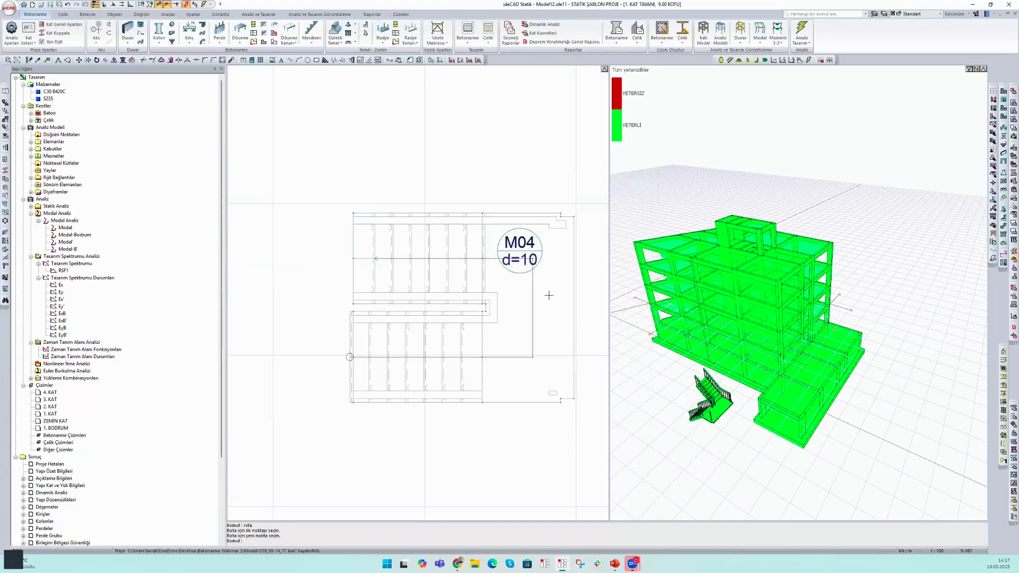
# Move the complete stair by the landing's notched corner to a spot beside its route outlines.
pyautogui.scroll(-3, 431, 225)
pyautogui.scroll(3, 482, 318)
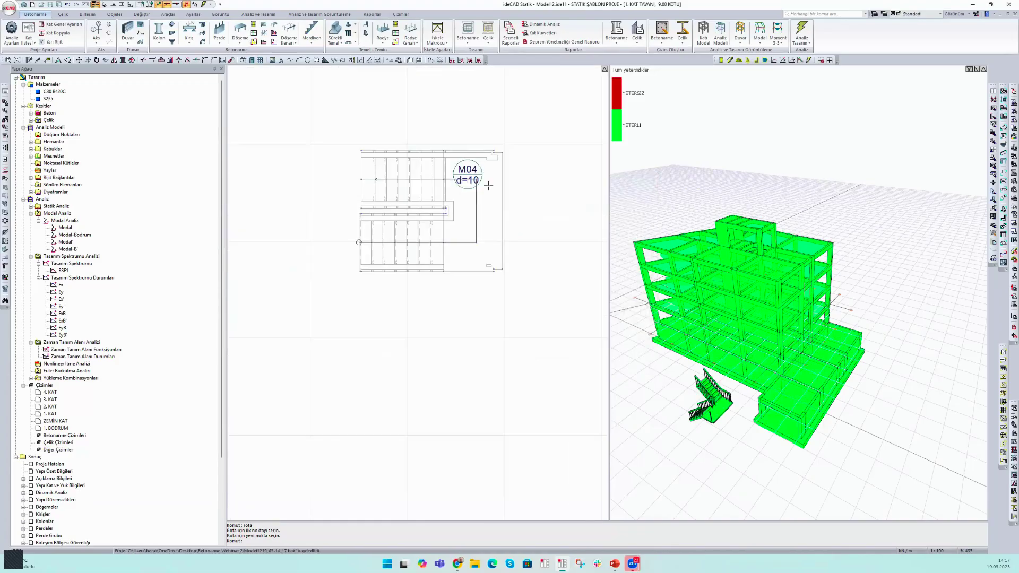
pyautogui.moveTo(504, 318); pyautogui.dragTo(449, 197)
pyautogui.write('m')
pyautogui.press('Return')
pyautogui.scroll(3, 449, 197)
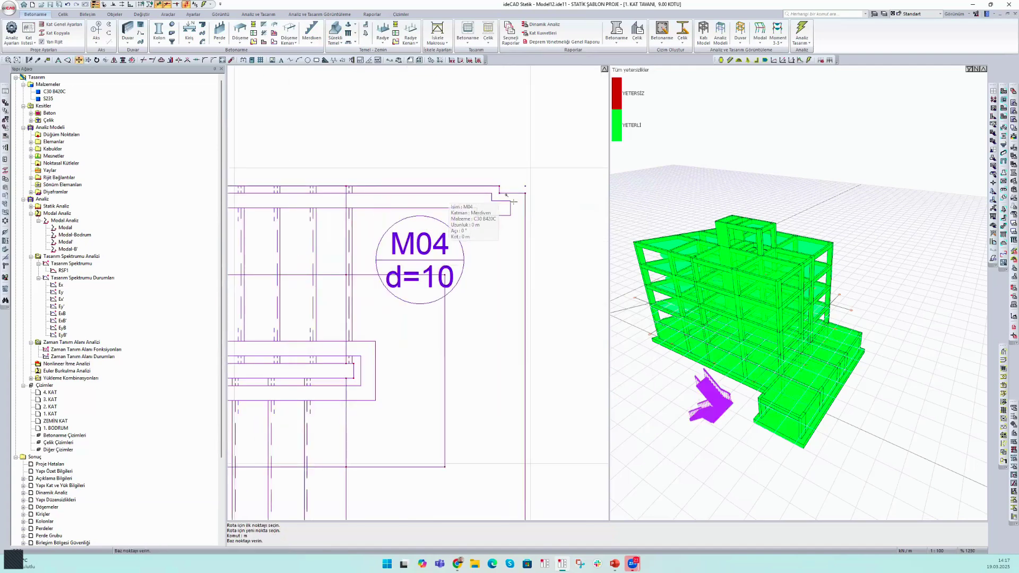
pyautogui.click(500, 193)
pyautogui.scroll(-6, 483, 202)
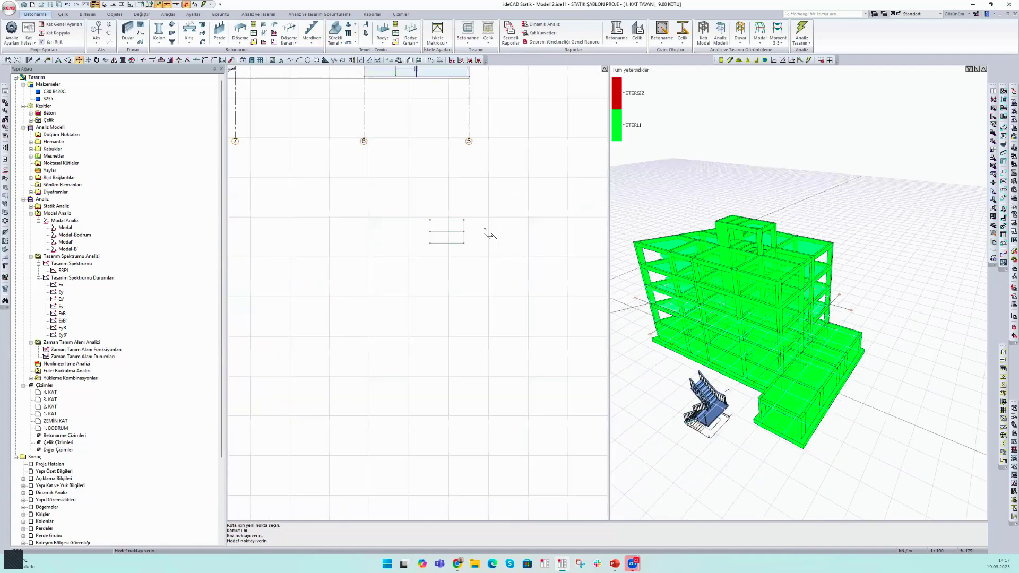
pyautogui.click(441, 232)
pyautogui.press('Escape')
pyautogui.scroll(3, 449, 250)
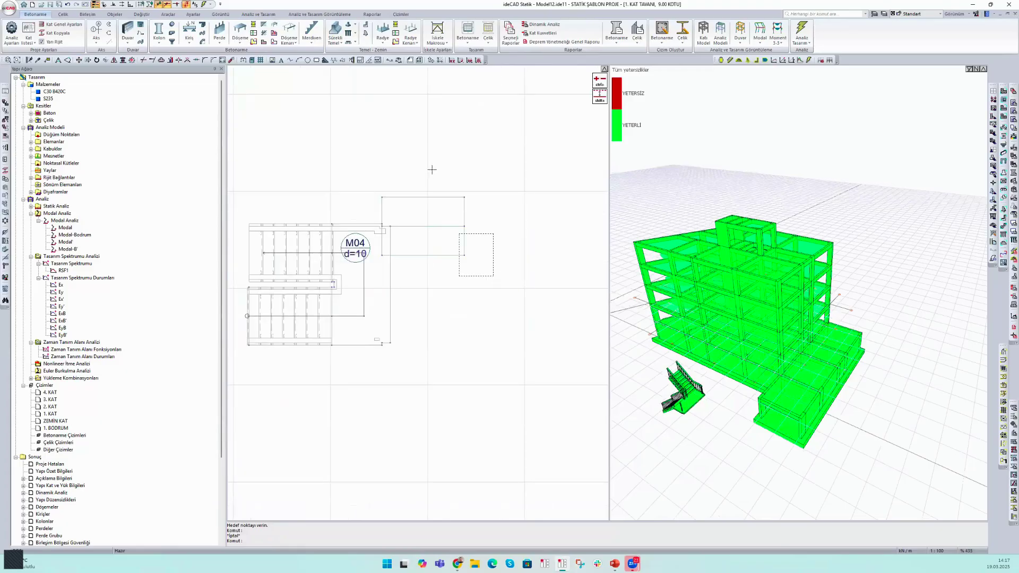
pyautogui.scroll(1, 388, 230)
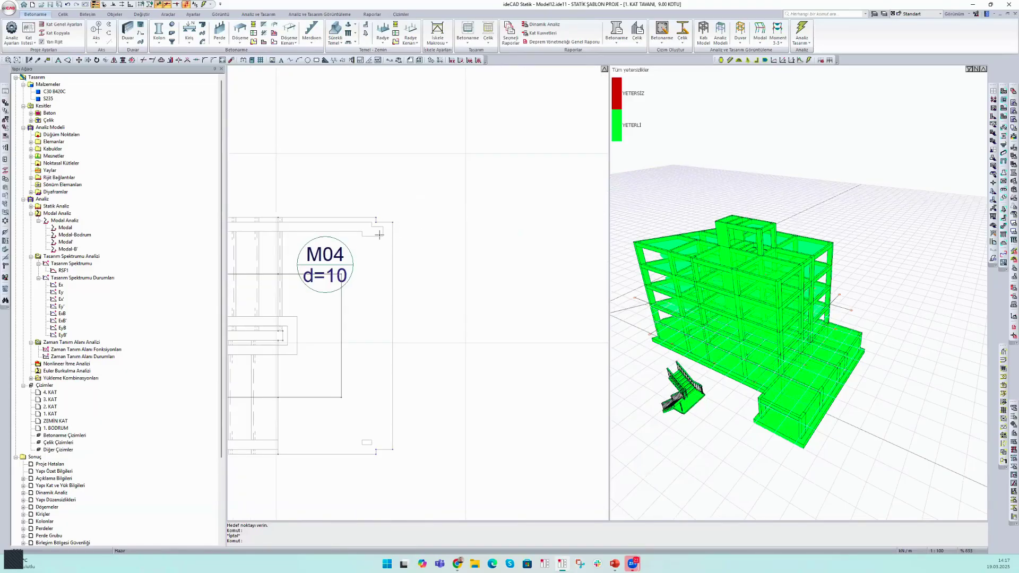
pyautogui.scroll(-2, 389, 218)
# Hide the second flight's outer railing and the landing railings with Korkuluk Sakla/Göster.
pyautogui.click(311, 33)
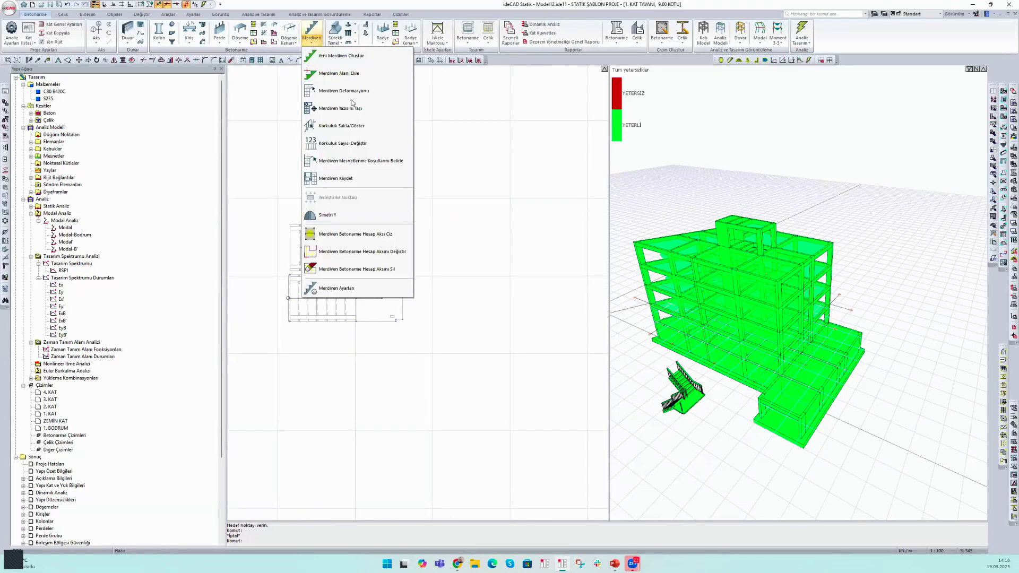
pyautogui.click(320, 127)
pyautogui.scroll(1, 344, 242)
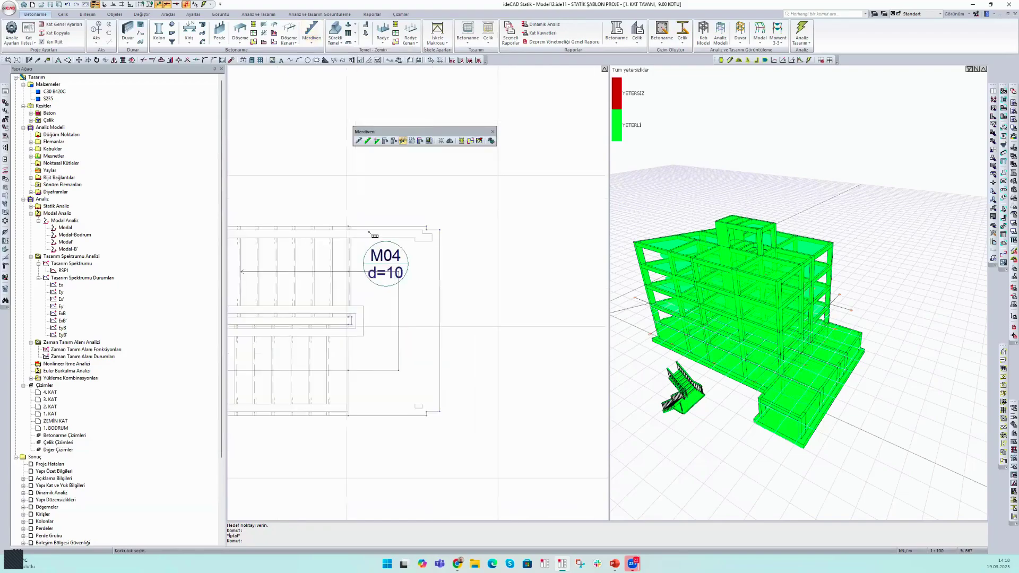
pyautogui.scroll(2, 346, 243)
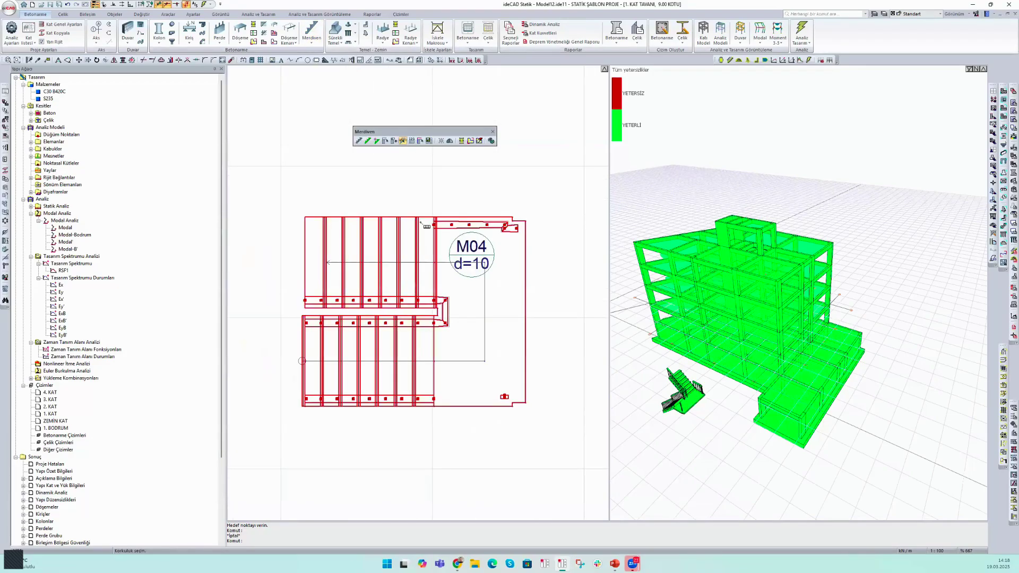
pyautogui.click(467, 229)
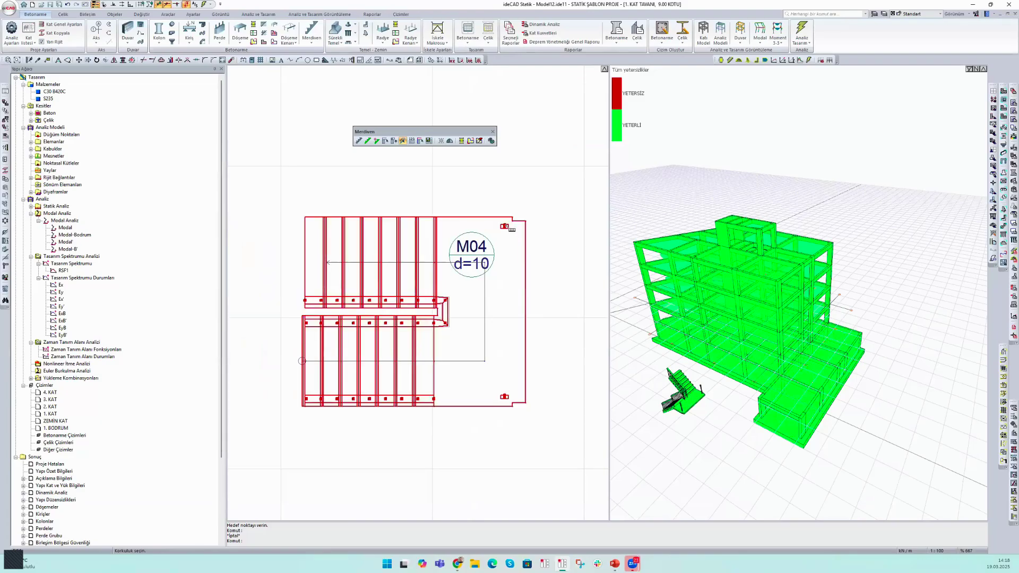
pyautogui.scroll(6, 507, 227)
pyautogui.scroll(-9, 478, 352)
pyautogui.scroll(5, 474, 271)
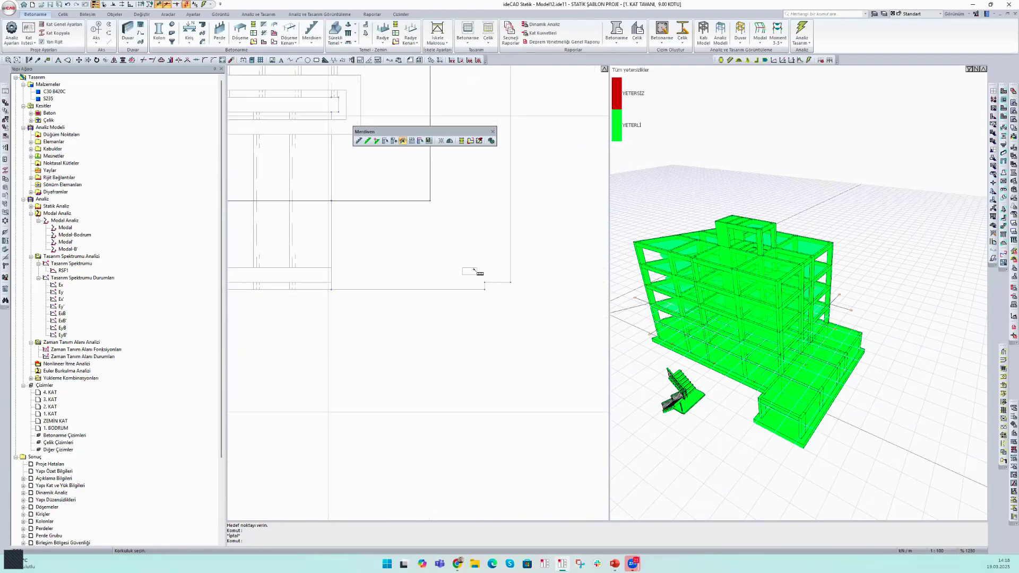
pyautogui.scroll(-5, 474, 271)
pyautogui.scroll(4, 478, 255)
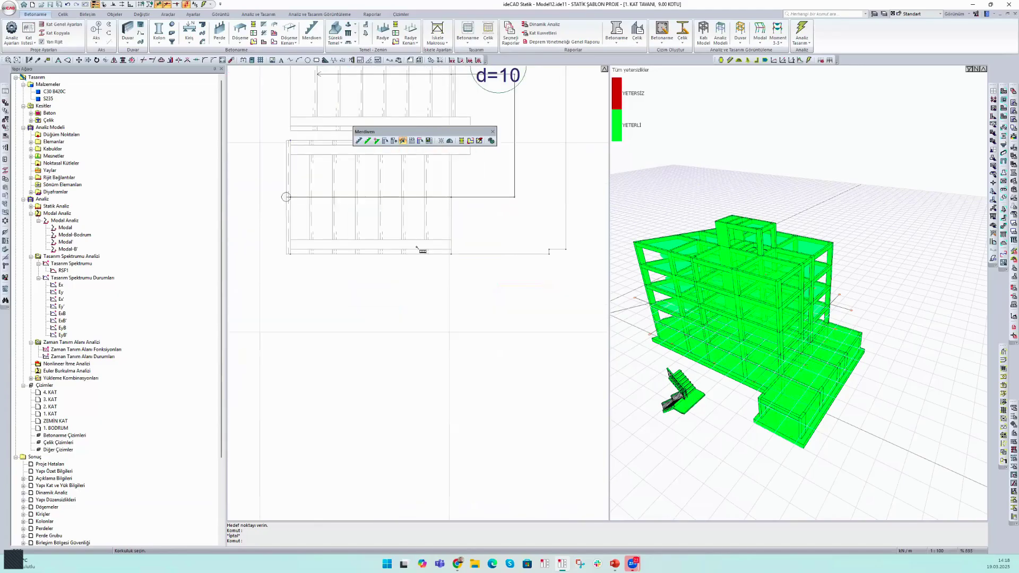
# Hide the remaining railings along the first flight and the inner edge of the second flight.
pyautogui.scroll(3, 417, 248)
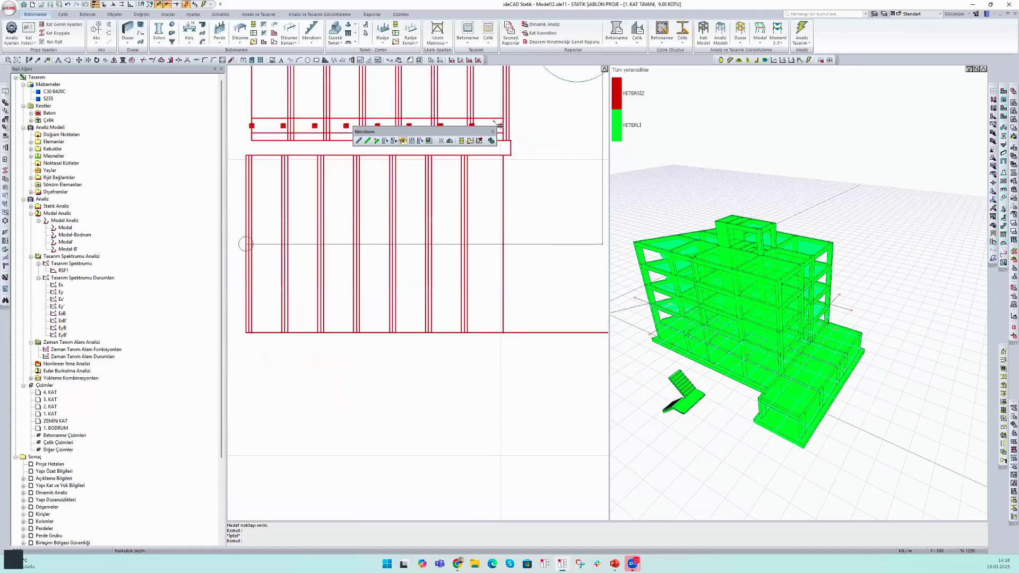
pyautogui.click(494, 121)
pyautogui.moveTo(468, 304); pyautogui.dragTo(492, 406, button='middle')
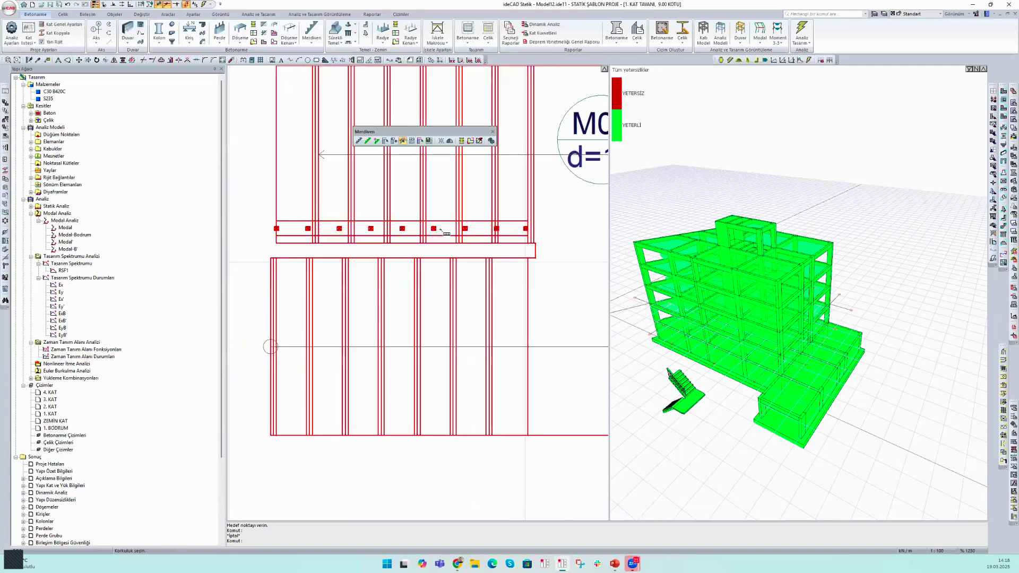
pyautogui.click(440, 230)
pyautogui.scroll(-8, 451, 264)
pyautogui.scroll(3, 474, 260)
pyautogui.press('Escape')
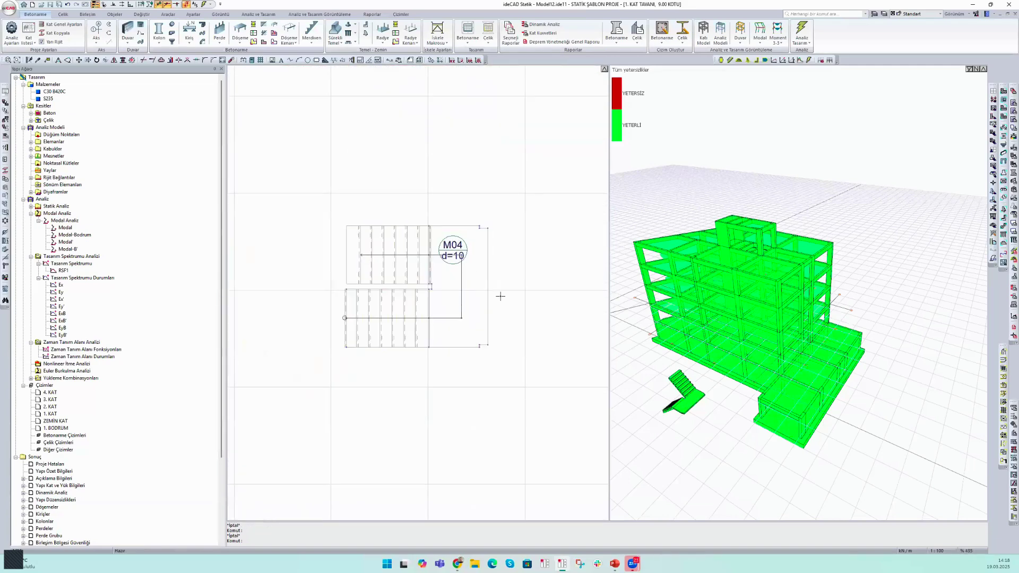
# Move the stair into the building's stairwell, placing the landing's notched corner on the matching corner of column S10.
pyautogui.click(457, 331)
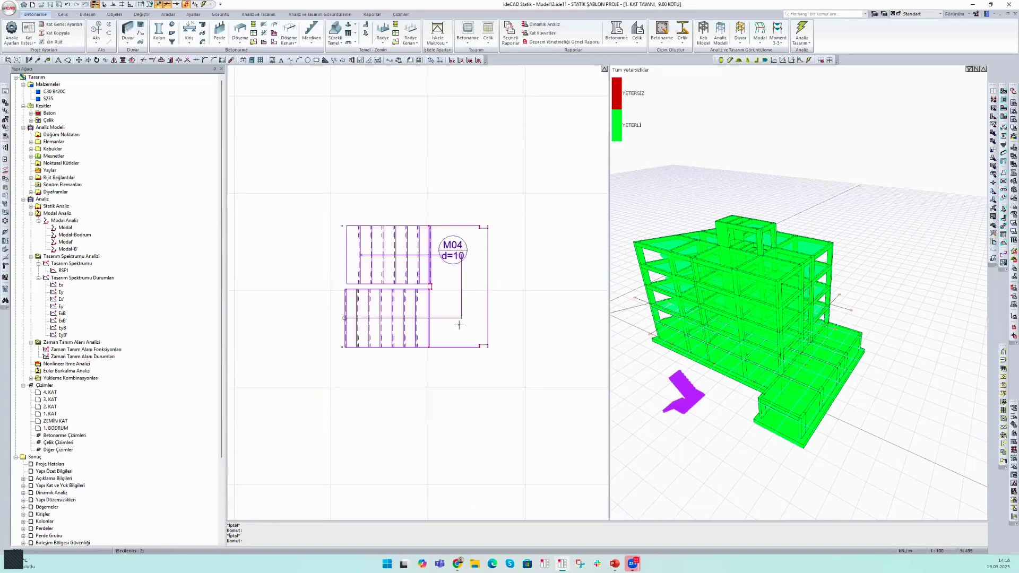
pyautogui.write('m')
pyautogui.press('Return')
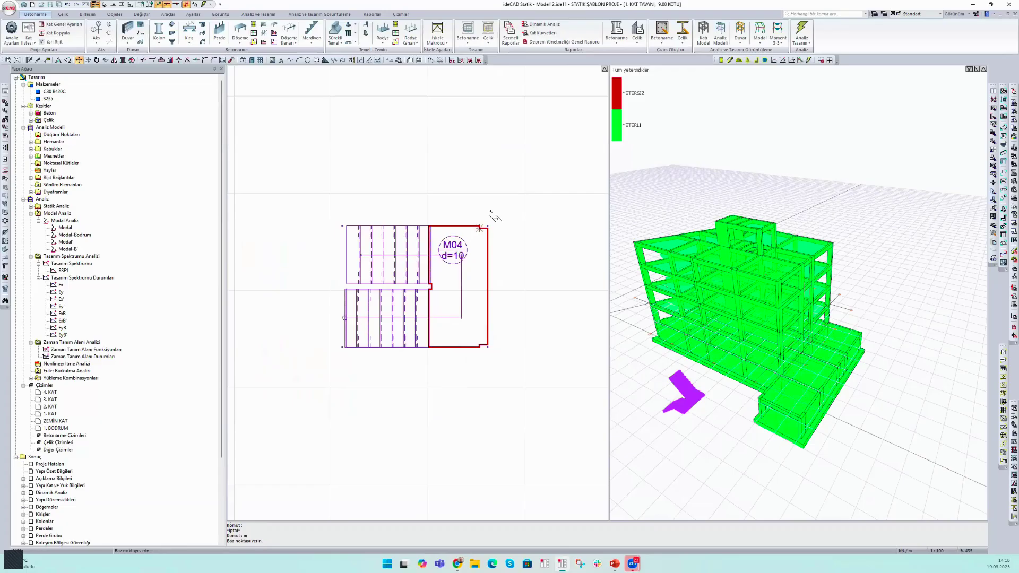
pyautogui.click(480, 228)
pyautogui.scroll(-5, 479, 228)
pyautogui.scroll(2, 453, 158)
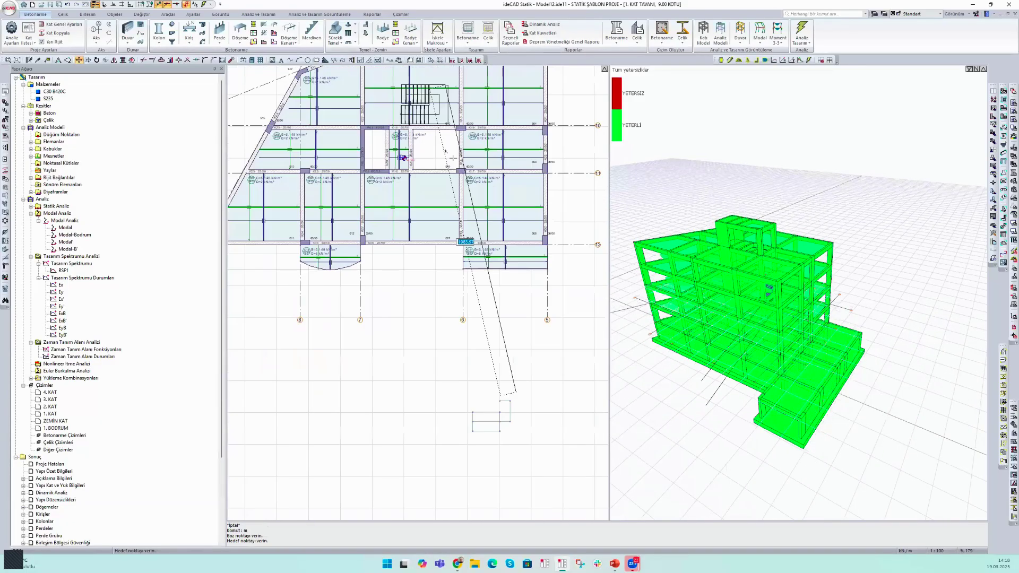
pyautogui.scroll(6, 452, 158)
pyautogui.click(499, 206)
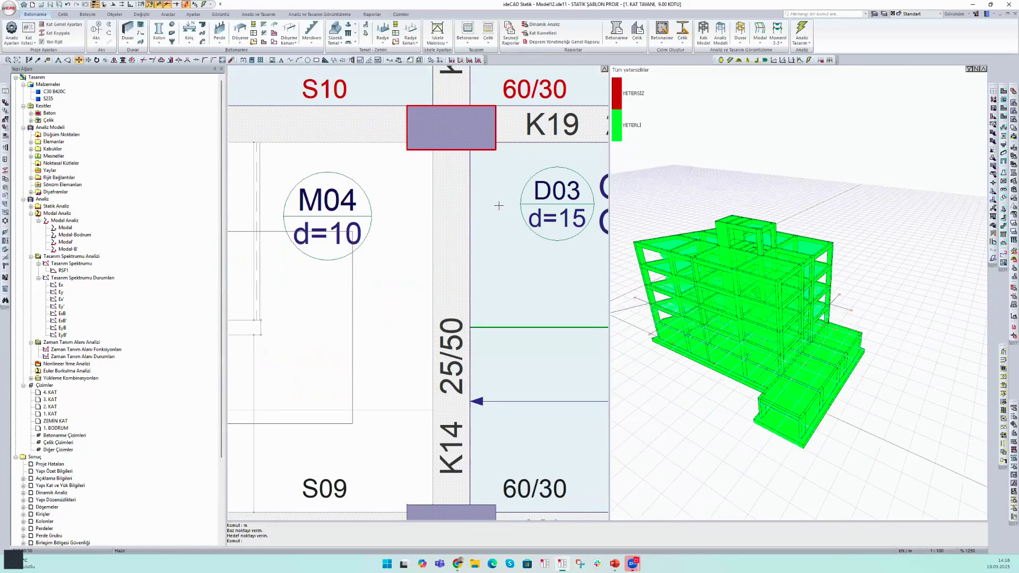
pyautogui.scroll(-5, 331, 228)
pyautogui.scroll(6, 330, 228)
pyautogui.moveTo(481, 151)
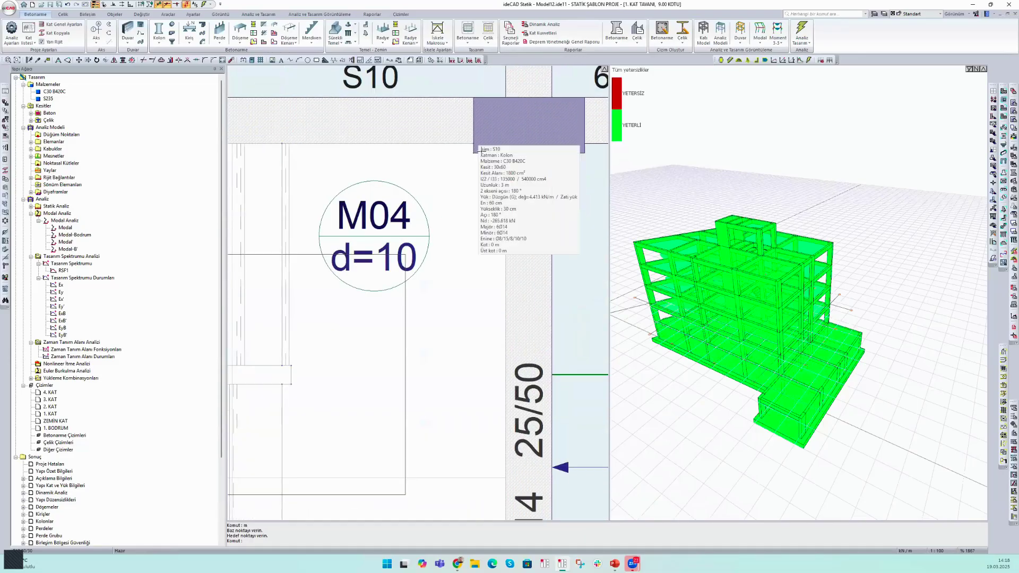
pyautogui.scroll(1, 475, 154)
pyautogui.scroll(-1, 467, 156)
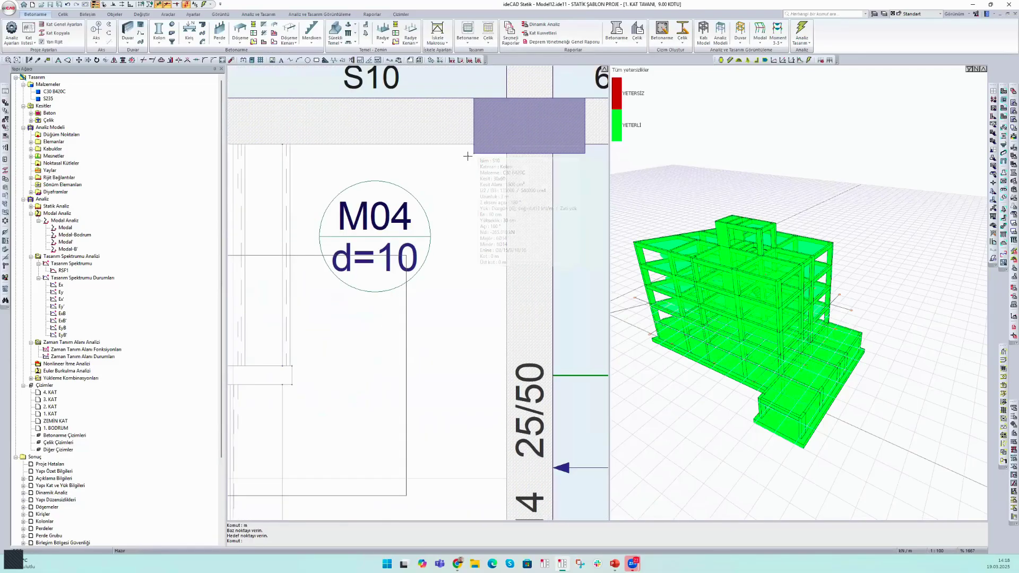
pyautogui.scroll(-5, 462, 213)
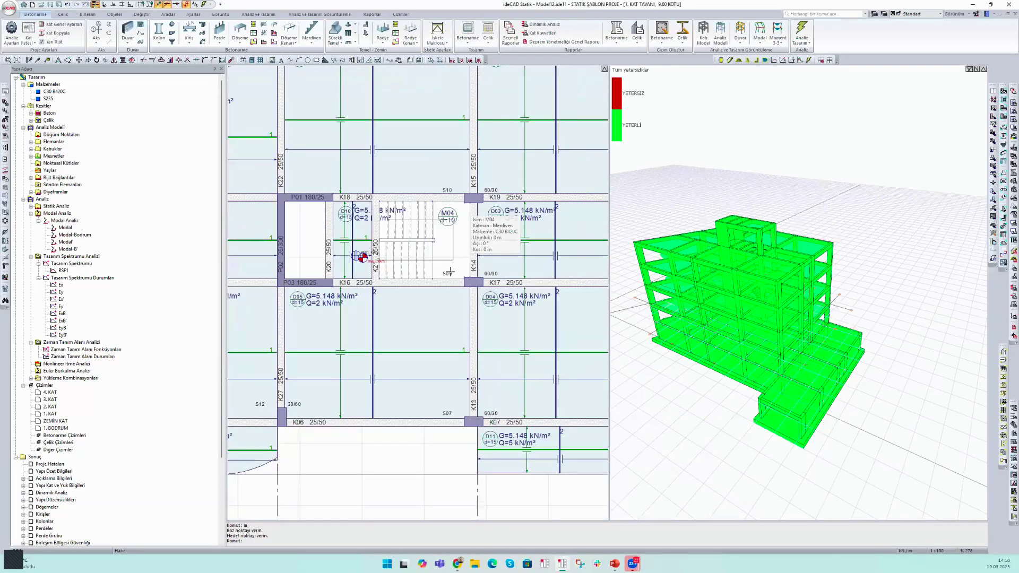
# Draw a reinforced-concrete calculation axis with Merdiven Betonarme Hesap Aksı Çiz, lengthwise across the flight beside K16 and the landing.
pyautogui.click(317, 47)
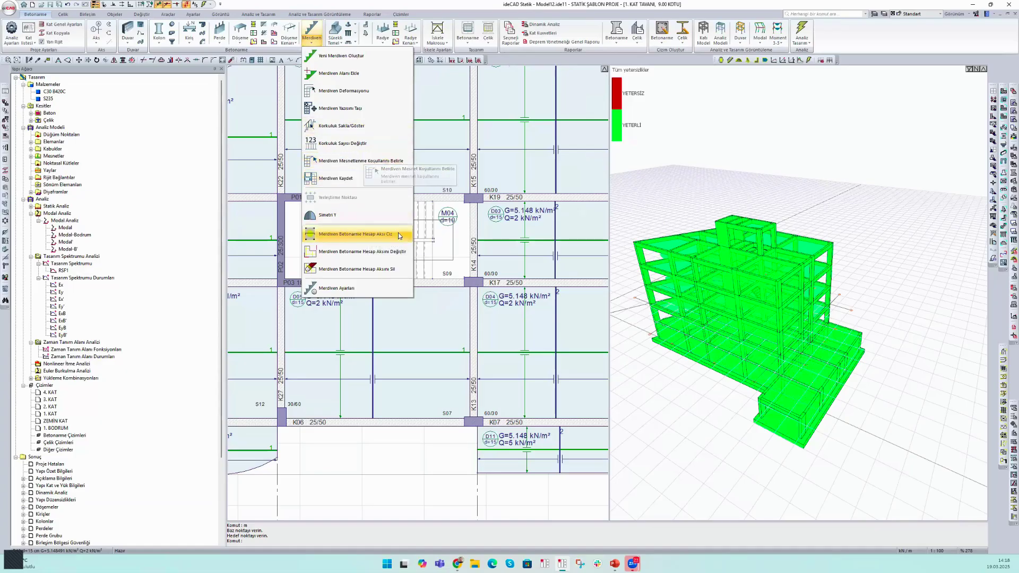
pyautogui.click(360, 236)
pyautogui.scroll(4, 432, 254)
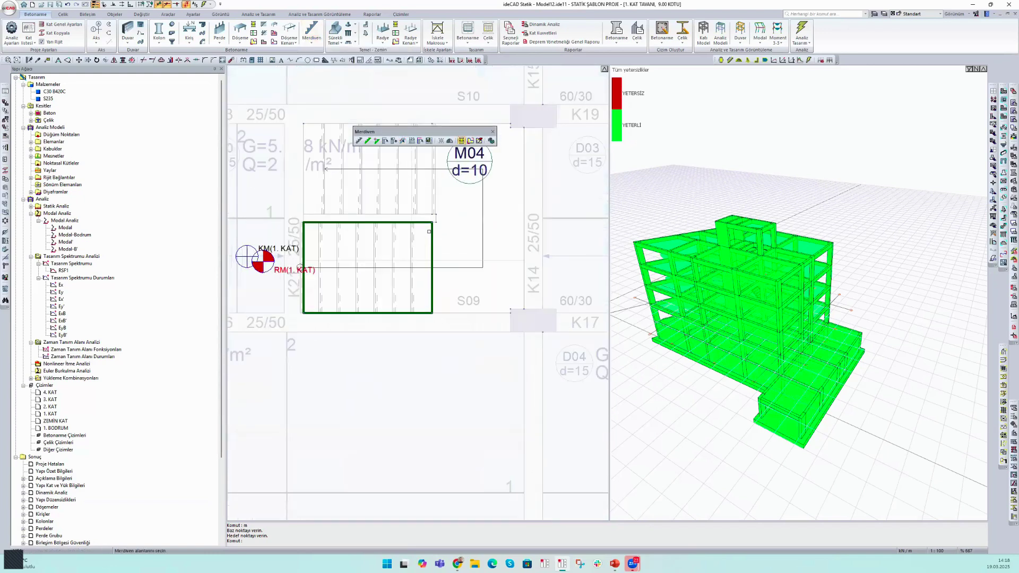
pyautogui.scroll(-2, 401, 165)
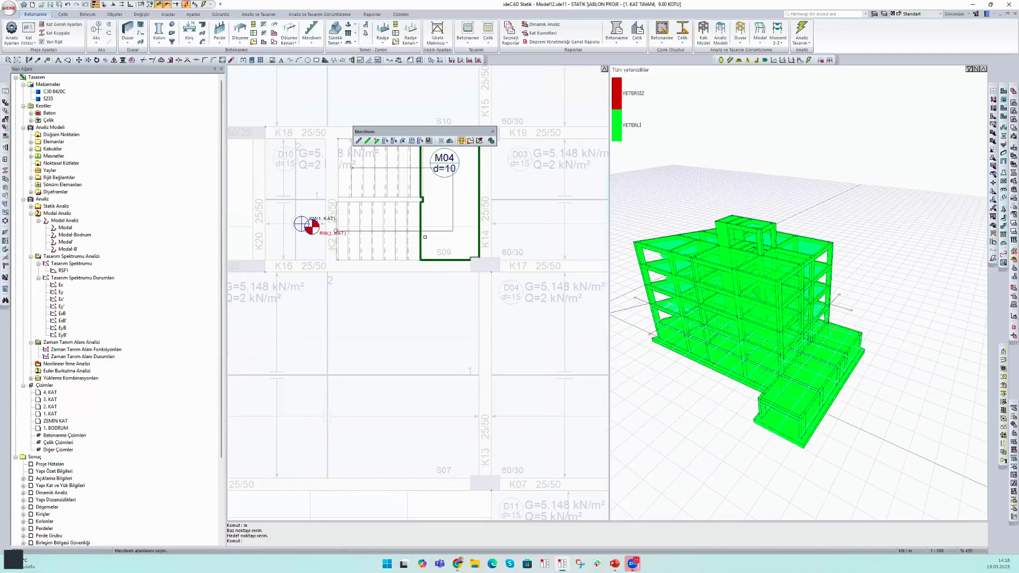
pyautogui.moveTo(436, 207); pyautogui.dragTo(480, 308, button='middle')
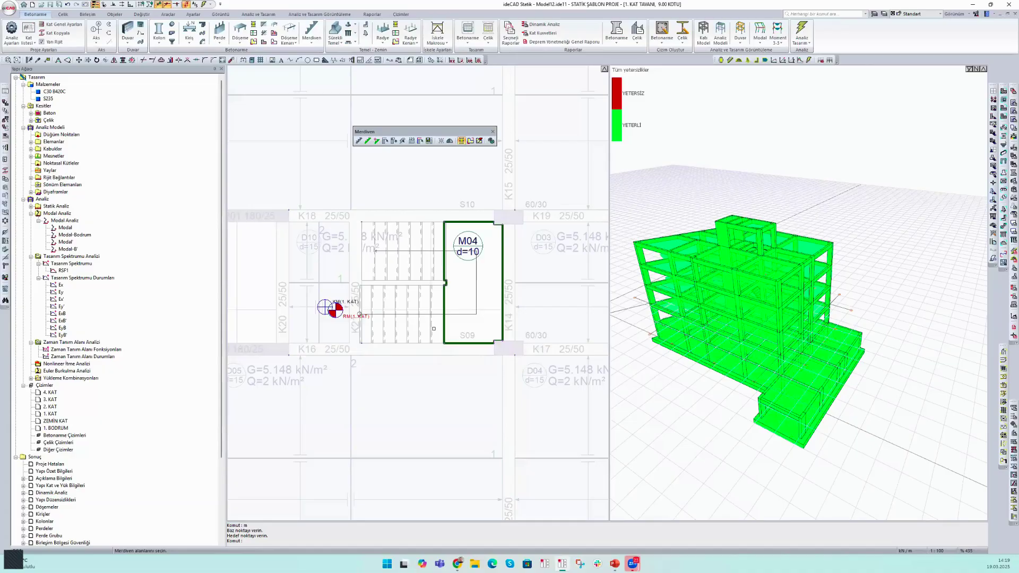
pyautogui.scroll(3, 438, 317)
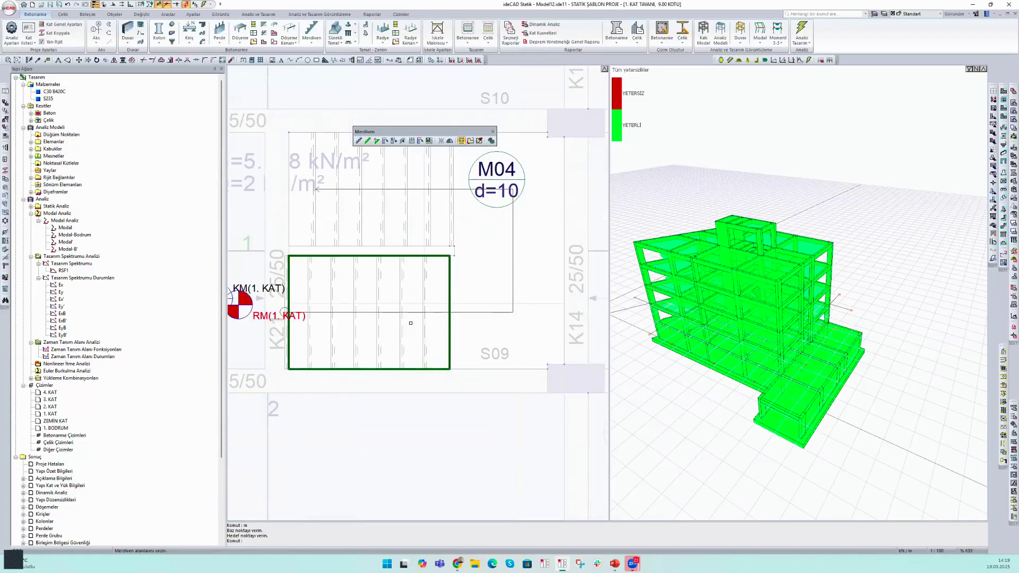
pyautogui.click(420, 325)
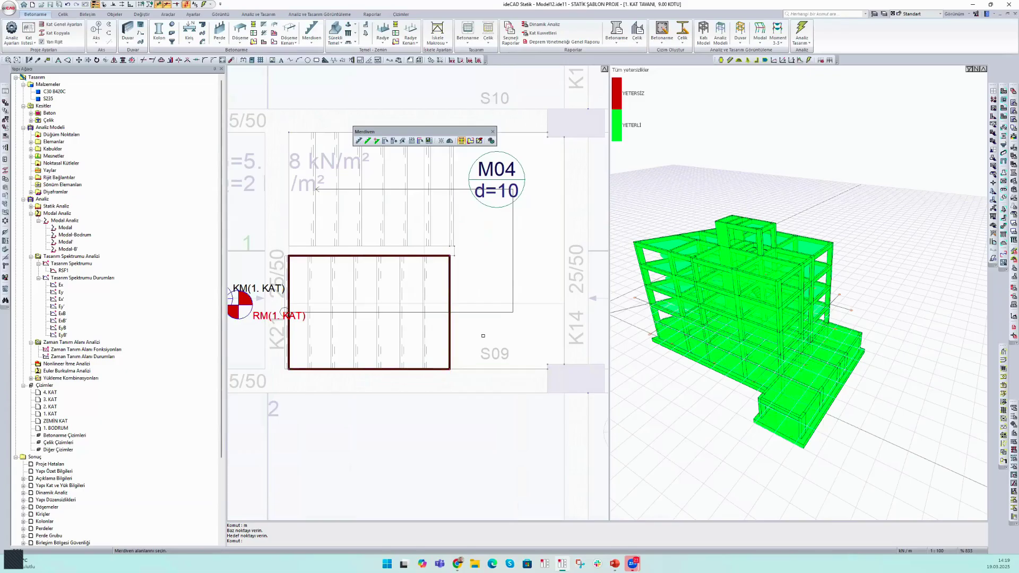
pyautogui.click(483, 336)
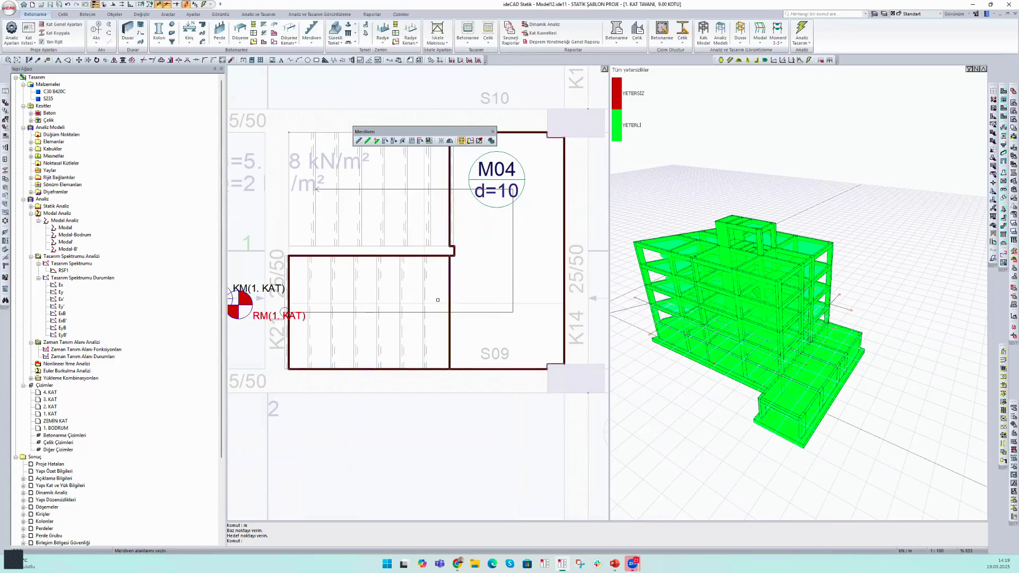
pyautogui.rightClick(442, 287)
pyautogui.click(380, 336)
pyautogui.click(516, 336)
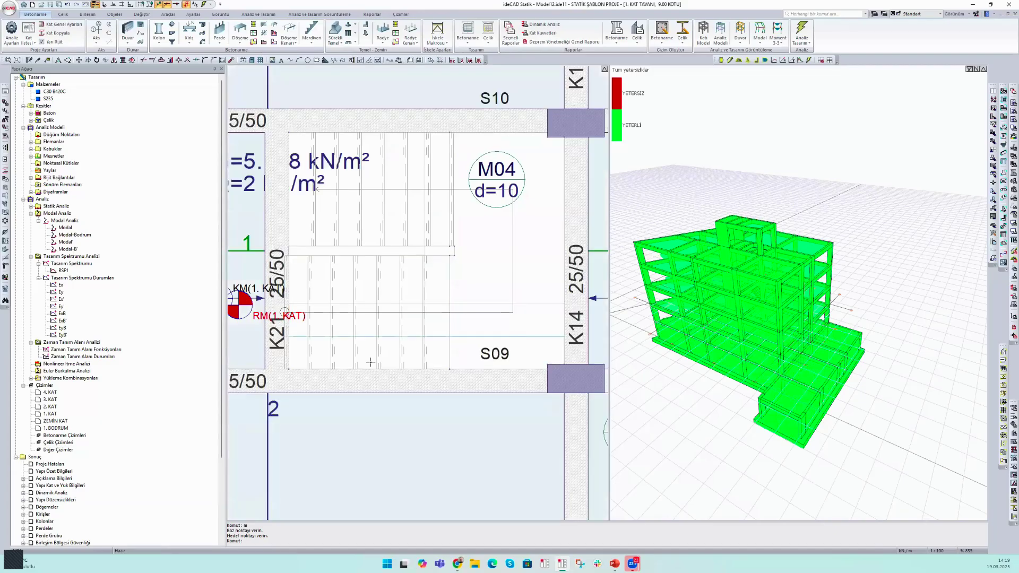
# Draw a second calculation axis along the landing's length, perpendicular to the flights, with only the landing area selected.
pyautogui.scroll(-1, 494, 349)
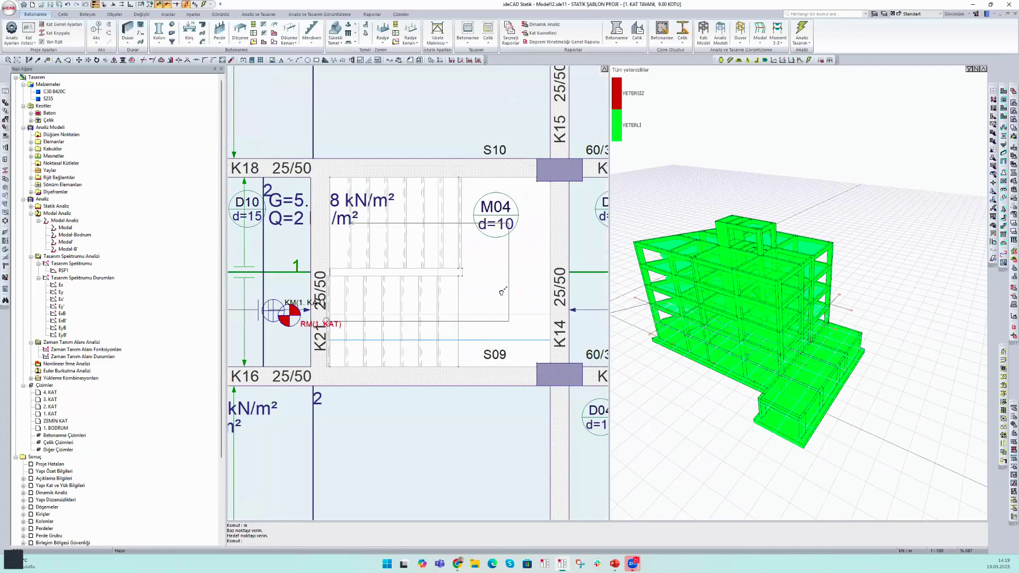
pyautogui.doubleClick(502, 291)
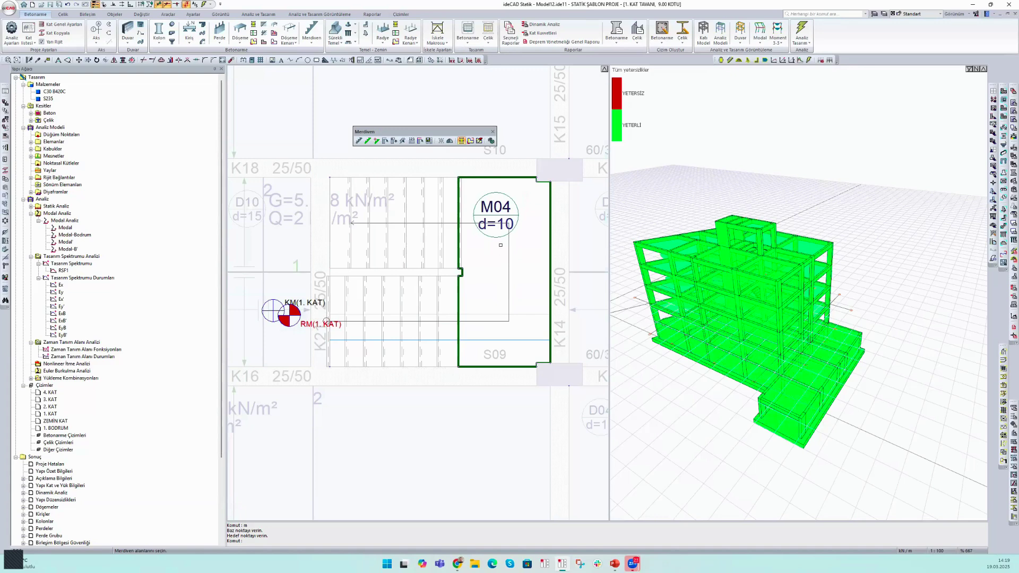
pyautogui.click(519, 294)
pyautogui.rightClick(518, 294)
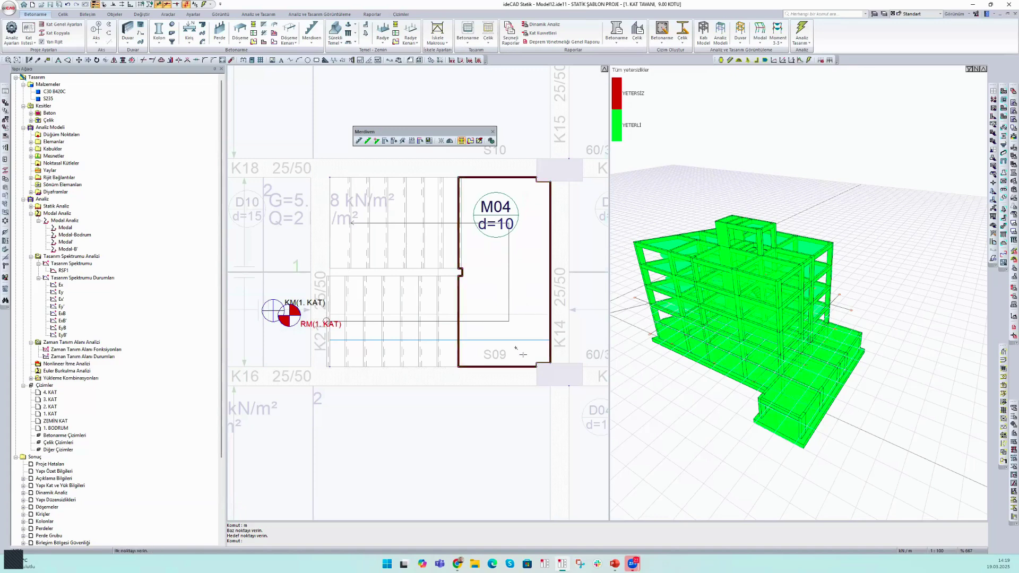
pyautogui.click(528, 360)
pyautogui.click(528, 197)
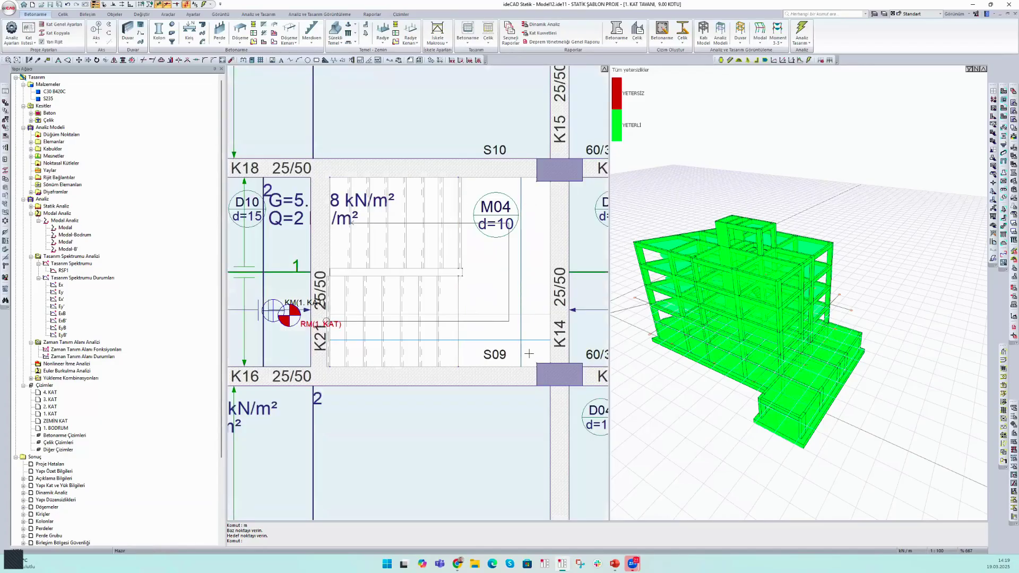
# Draw a third calculation axis lengthwise across the flight beside K18 and the landing, and end the command.
pyautogui.moveTo(477, 236); pyautogui.dragTo(496, 346, button='middle')
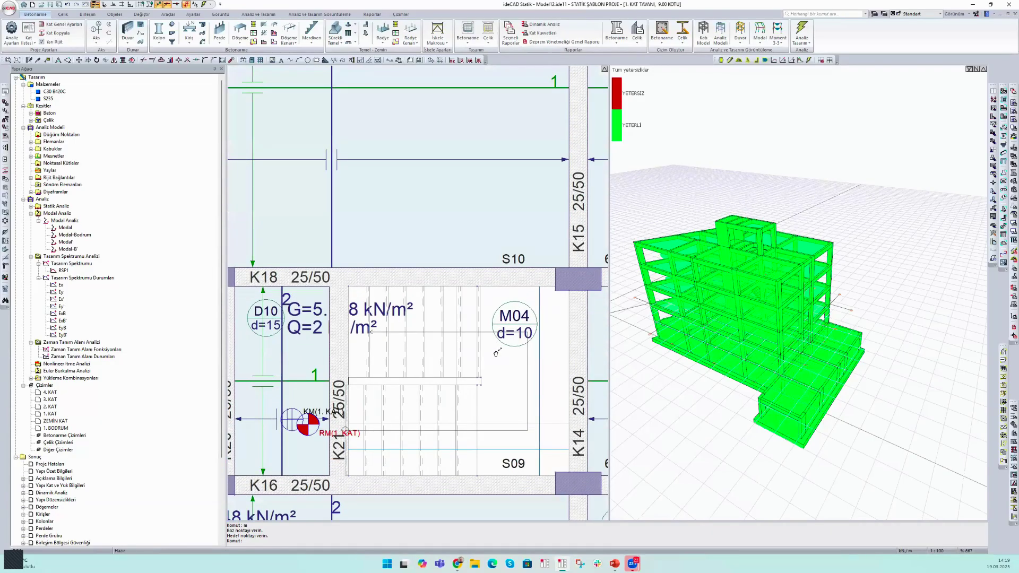
pyautogui.rightClick(496, 354)
pyautogui.click(497, 355)
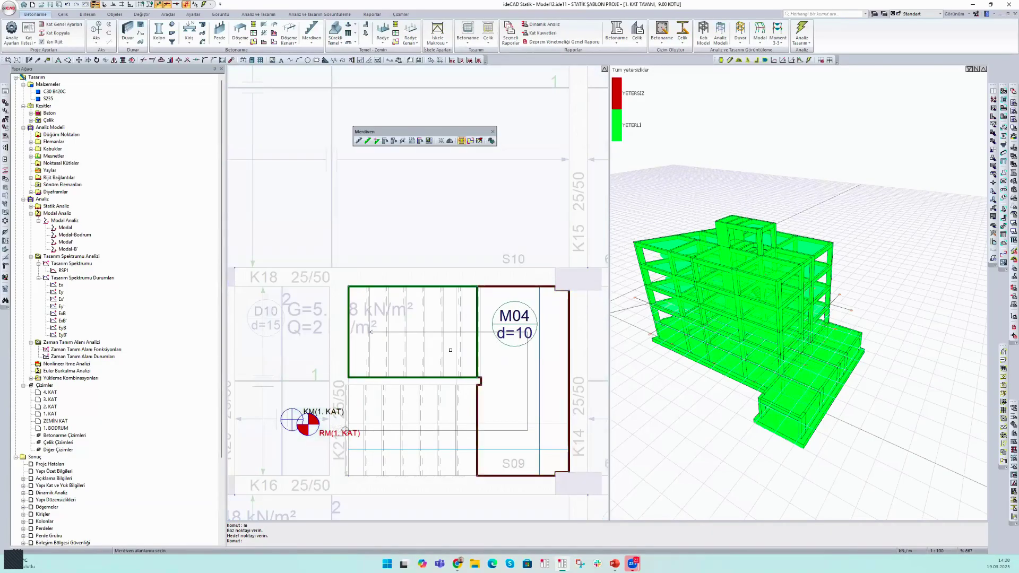
pyautogui.click(452, 354)
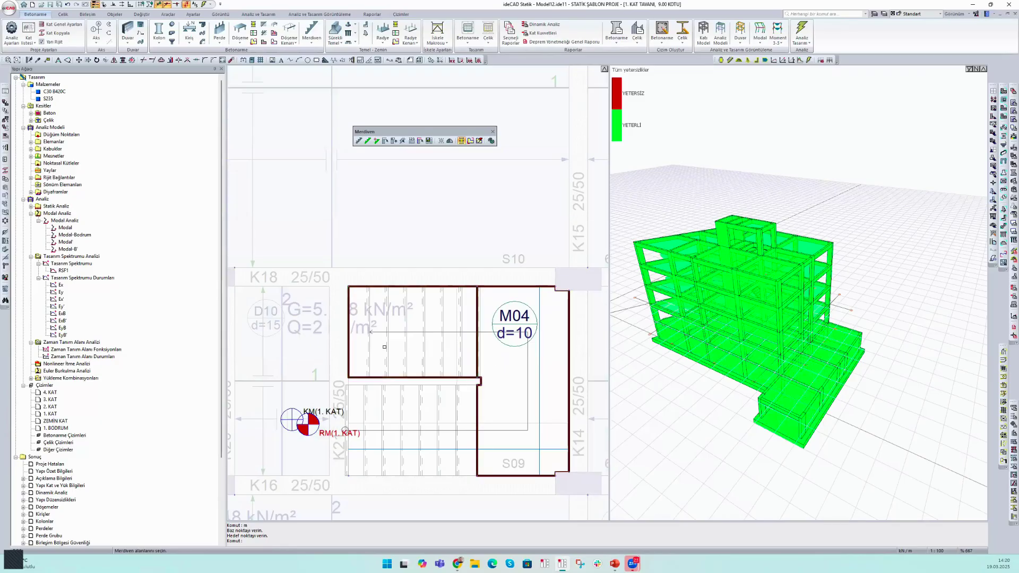
pyautogui.click(508, 355)
pyautogui.scroll(-3, 488, 334)
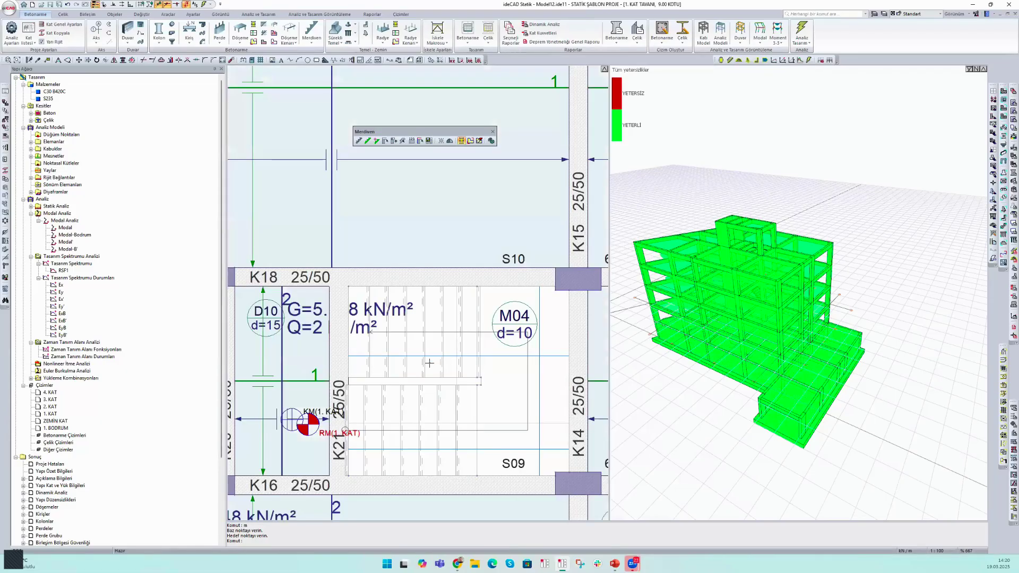
pyautogui.press('Escape')
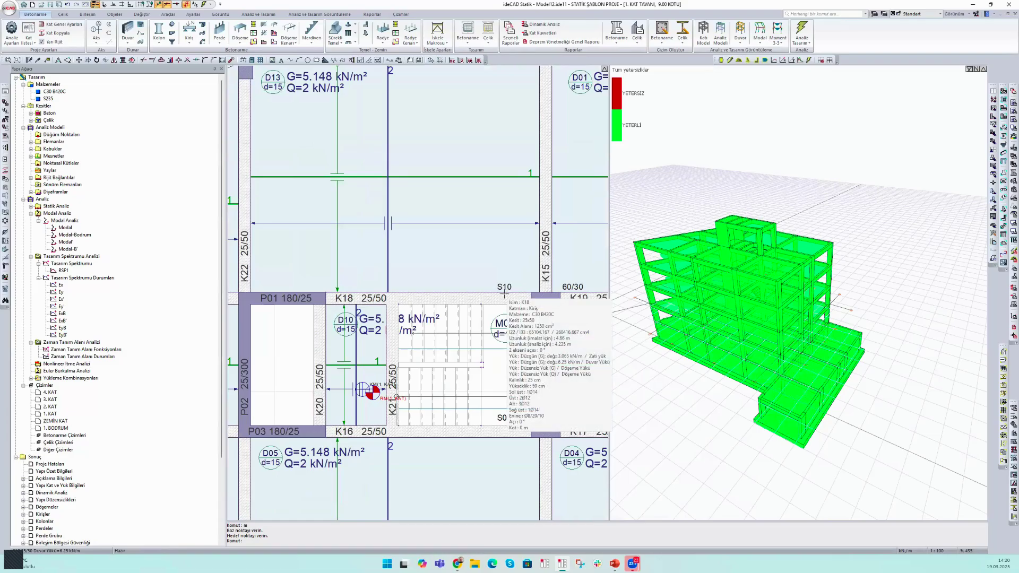
# Open the stair's support conditions and choose Yapı ile birlikte çözüm için mesnetlenme koşulları.
pyautogui.scroll(-1, 492, 298)
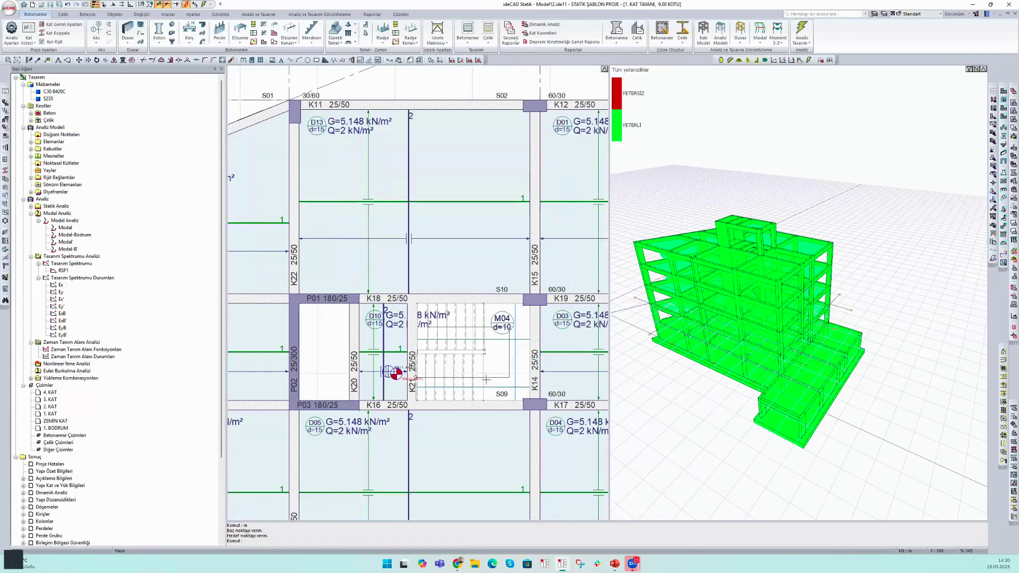
pyautogui.scroll(2, 486, 380)
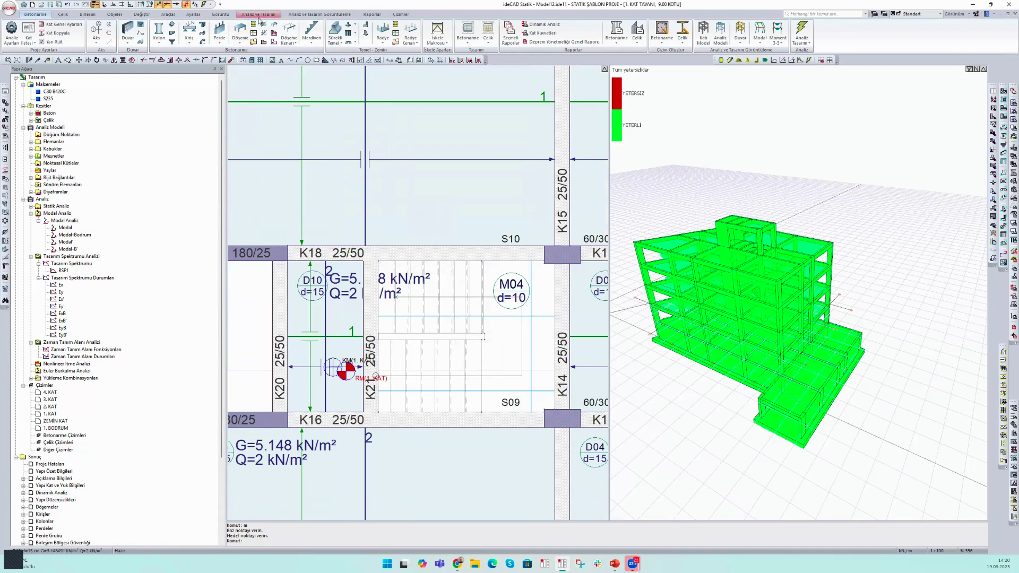
pyautogui.scroll(-2, 492, 295)
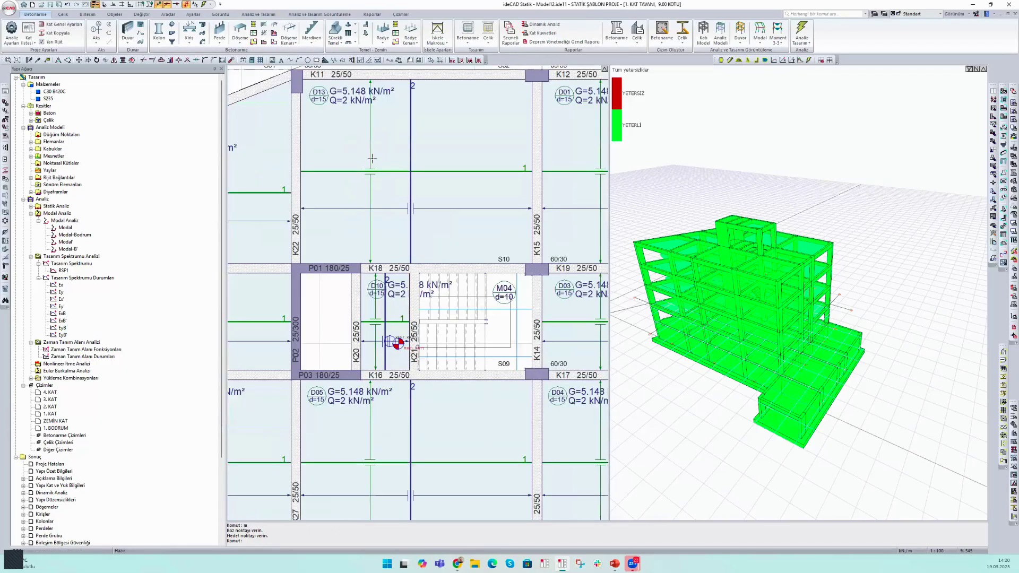
pyautogui.click(312, 33)
pyautogui.click(361, 160)
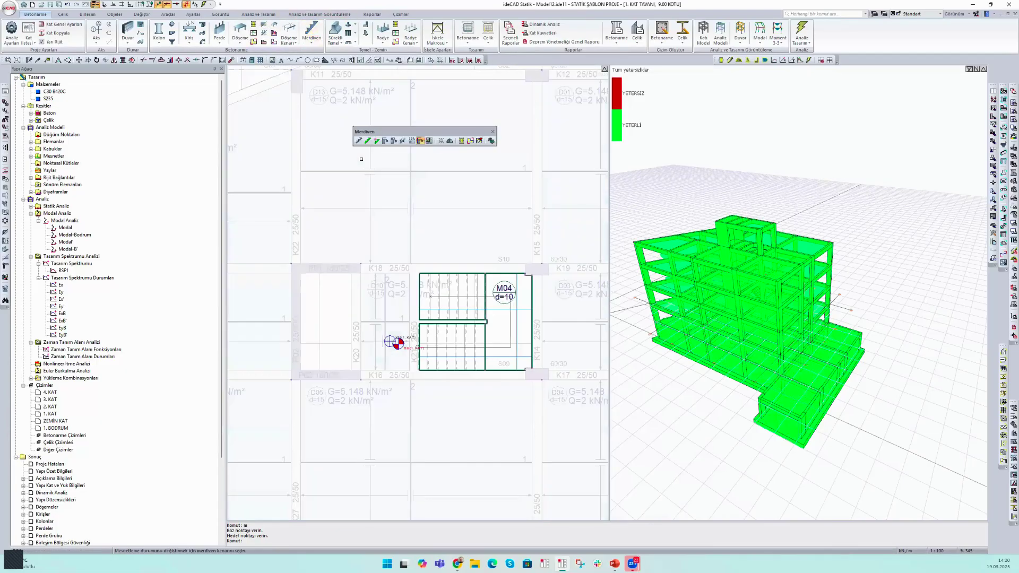
pyautogui.moveTo(1018, 190); pyautogui.dragTo(683, 205)
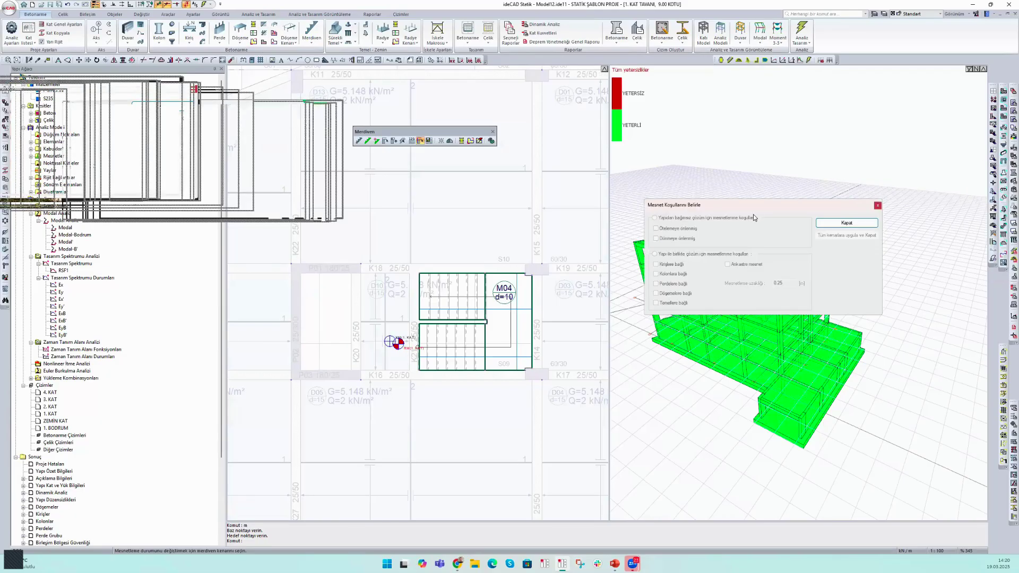
pyautogui.moveTo(754, 206); pyautogui.dragTo(663, 160)
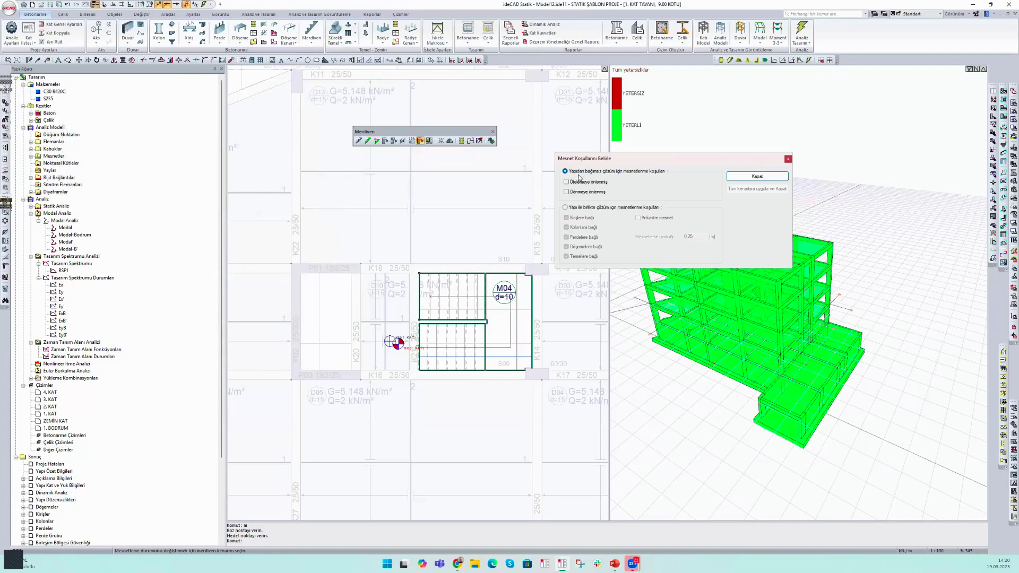
pyautogui.click(624, 208)
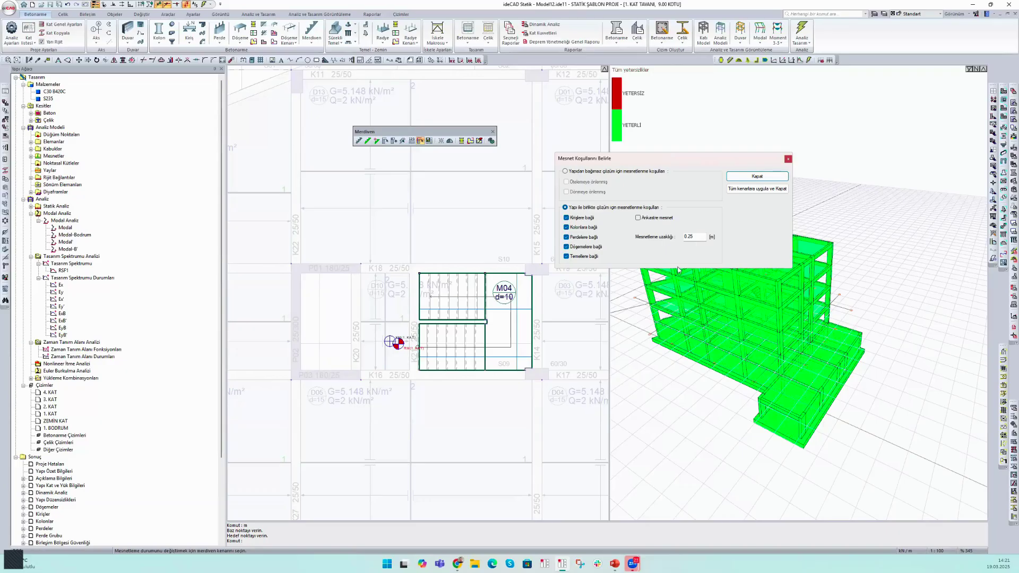
# Limit the landing's outer edge along K14 to Kirişlere bağlı, turning off its column, wall, slab and foundation connections.
pyautogui.scroll(2, 501, 288)
pyautogui.moveTo(744, 345); pyautogui.dragTo(765, 303, button='middle')
pyautogui.scroll(1, 734, 315)
pyautogui.scroll(8, 765, 303)
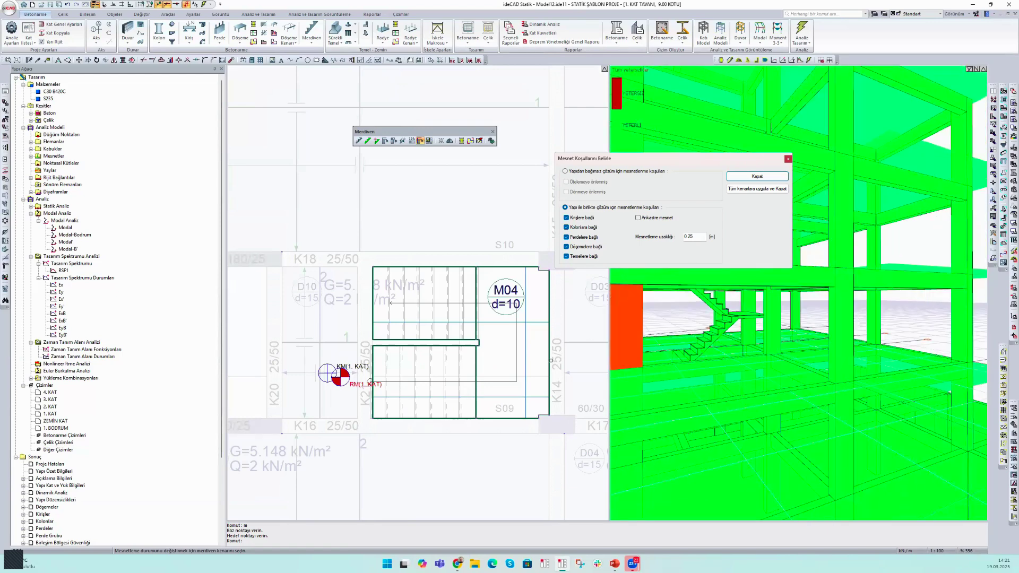
pyautogui.click(567, 228)
pyautogui.click(566, 237)
pyautogui.click(567, 247)
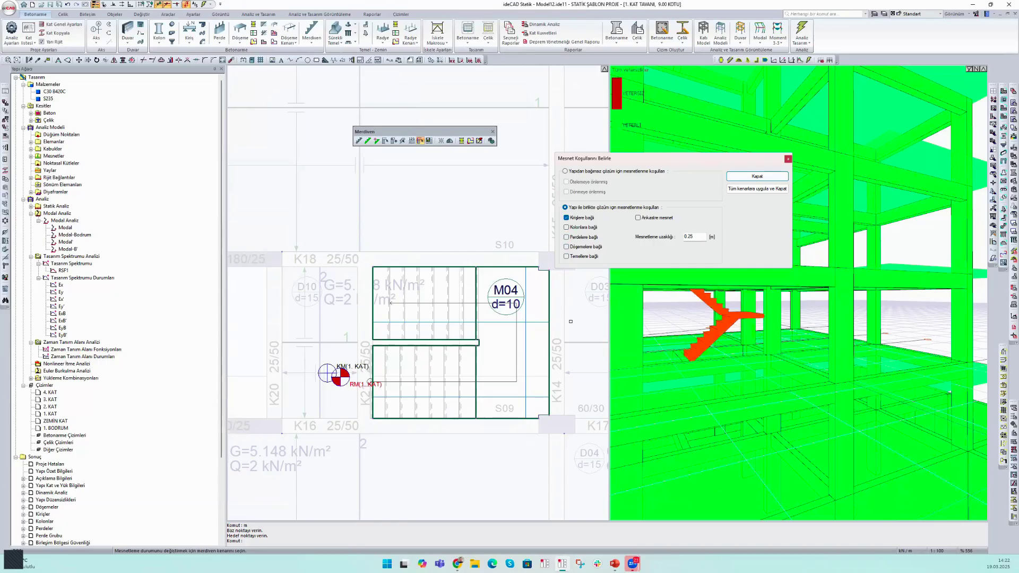
# Select the landing edge along K18 and disable its column, wall, slab and foundation connections, keeping only Kirişlere bağlı.
pyautogui.click(527, 267)
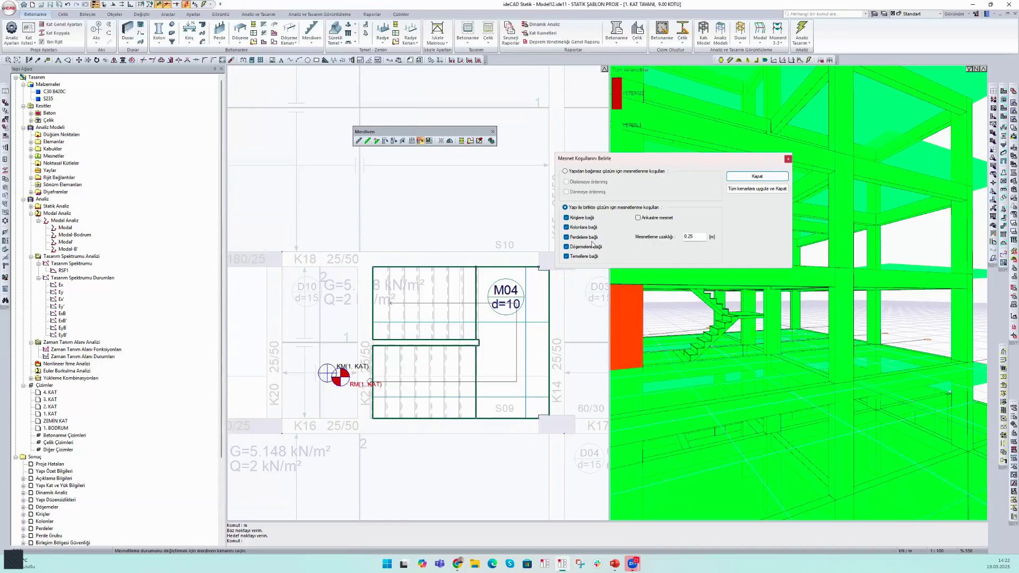
pyautogui.click(567, 227)
pyautogui.click(567, 237)
pyautogui.click(566, 247)
pyautogui.click(567, 257)
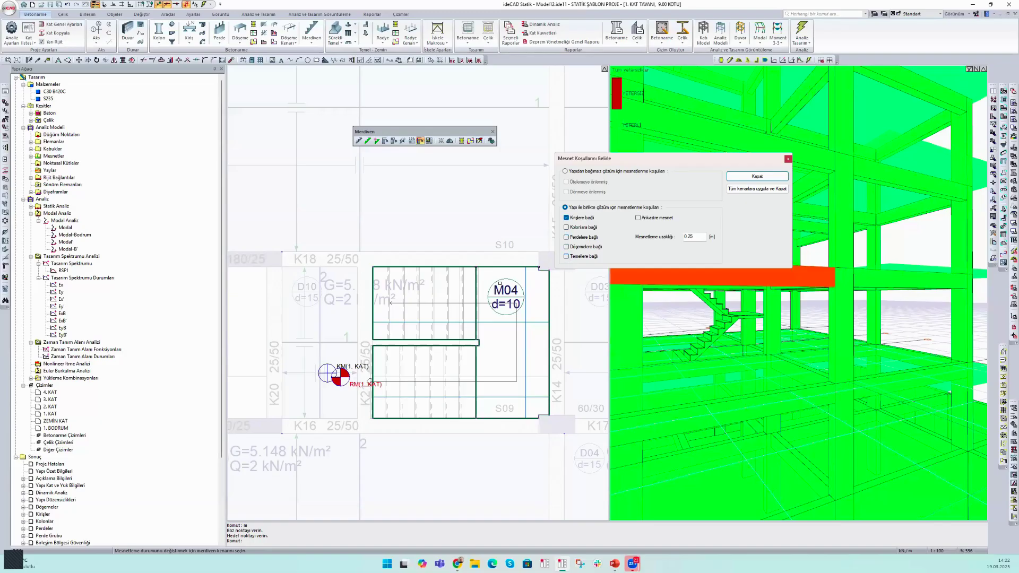
# Toggle the Kolonlara, Perdelere, Döşemelere and Temellere connections on and back off, keeping only Kirişlere bağlı.
pyautogui.moveTo(730, 339); pyautogui.dragTo(929, 366, button='middle')
pyautogui.click(567, 256)
pyautogui.click(566, 247)
pyautogui.click(567, 237)
pyautogui.click(586, 227)
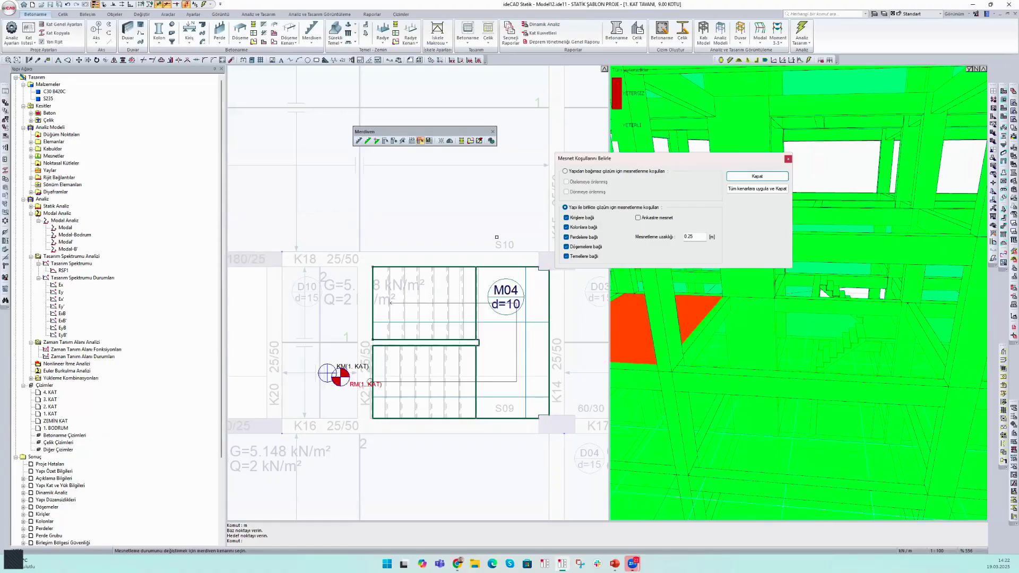
pyautogui.click(589, 228)
pyautogui.click(590, 238)
pyautogui.click(592, 247)
pyautogui.click(593, 257)
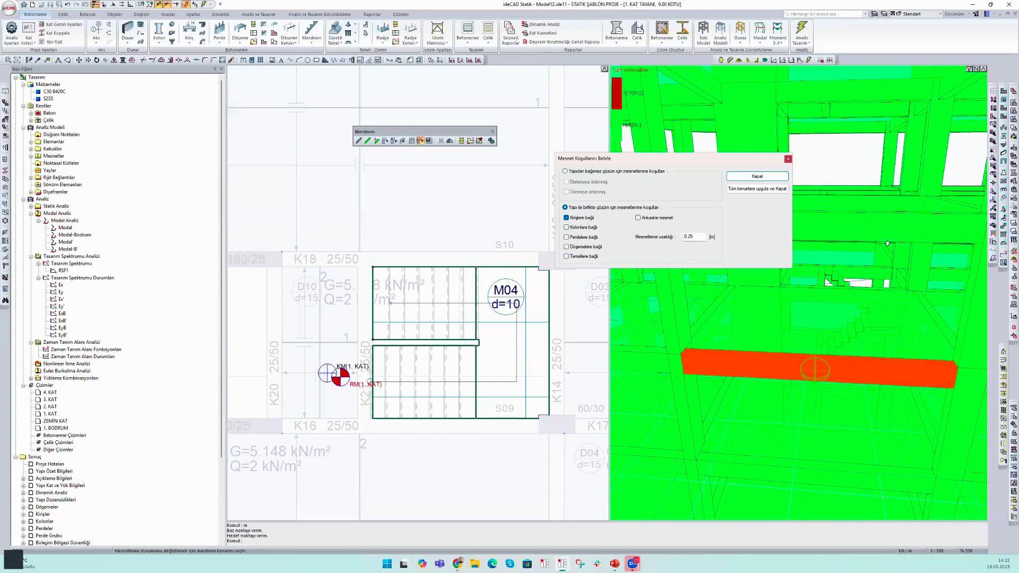
# Select the K21-side end of the flight beside K16 and leave only Kirişlere bağlı enabled for it.
pyautogui.click(373, 402)
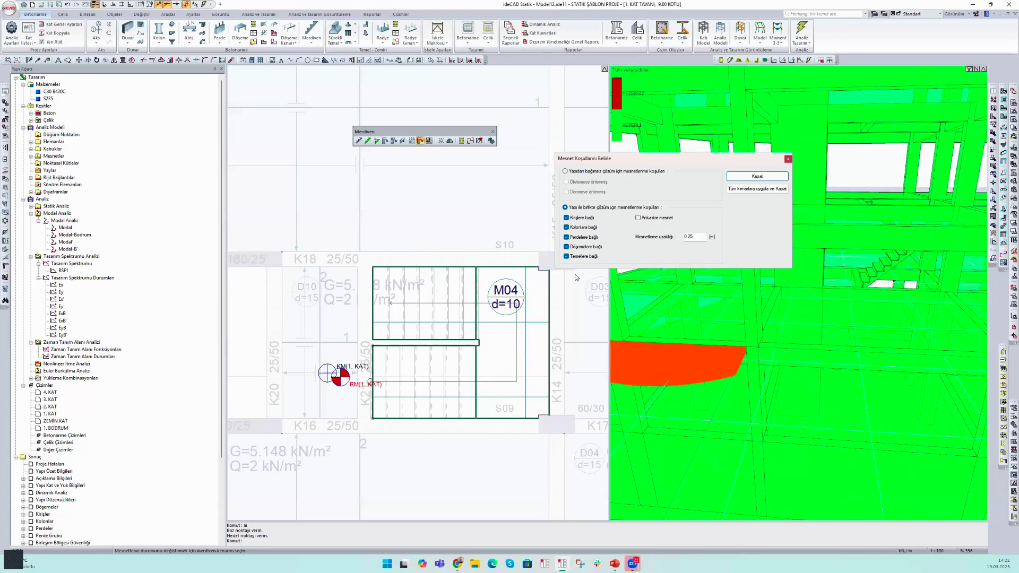
pyautogui.click(569, 228)
pyautogui.click(568, 238)
pyautogui.click(568, 246)
pyautogui.click(570, 257)
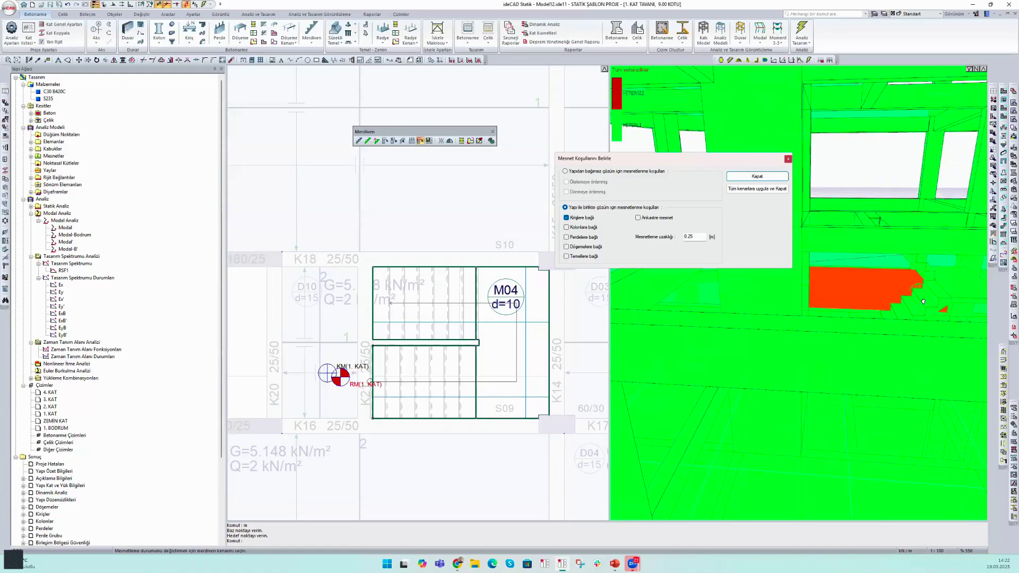
# Enable the Kolonlara, Perdelere and Döşemelere connections and apply the support conditions to all stair edges.
pyautogui.click(567, 227)
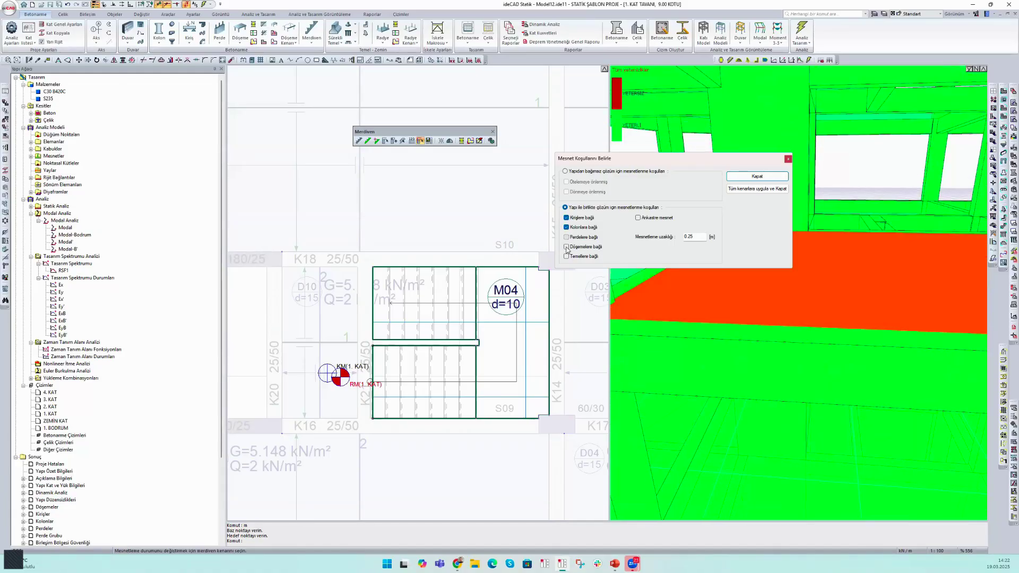
pyautogui.click(567, 237)
pyautogui.click(566, 247)
pyautogui.click(756, 189)
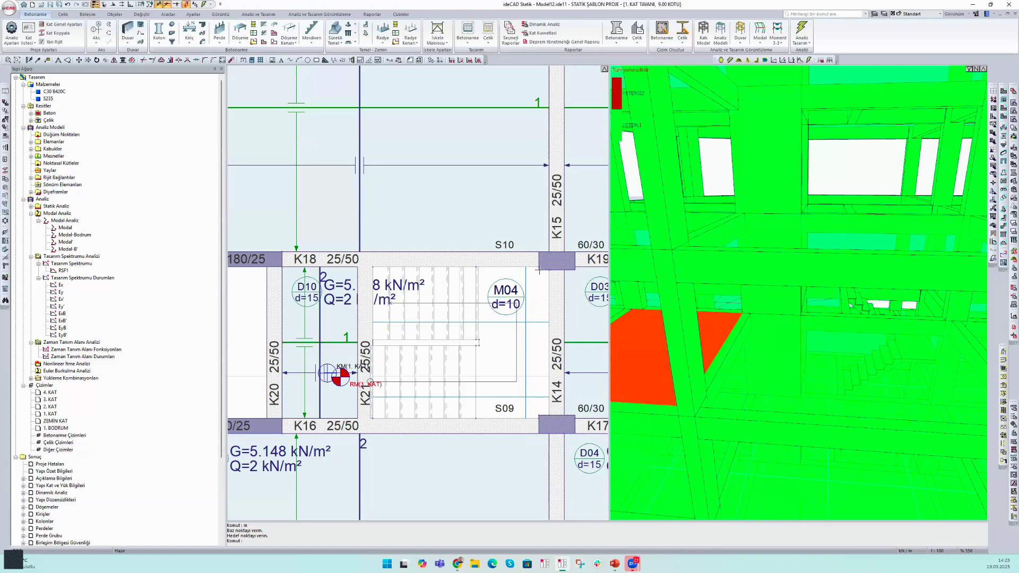
pyautogui.click(875, 364)
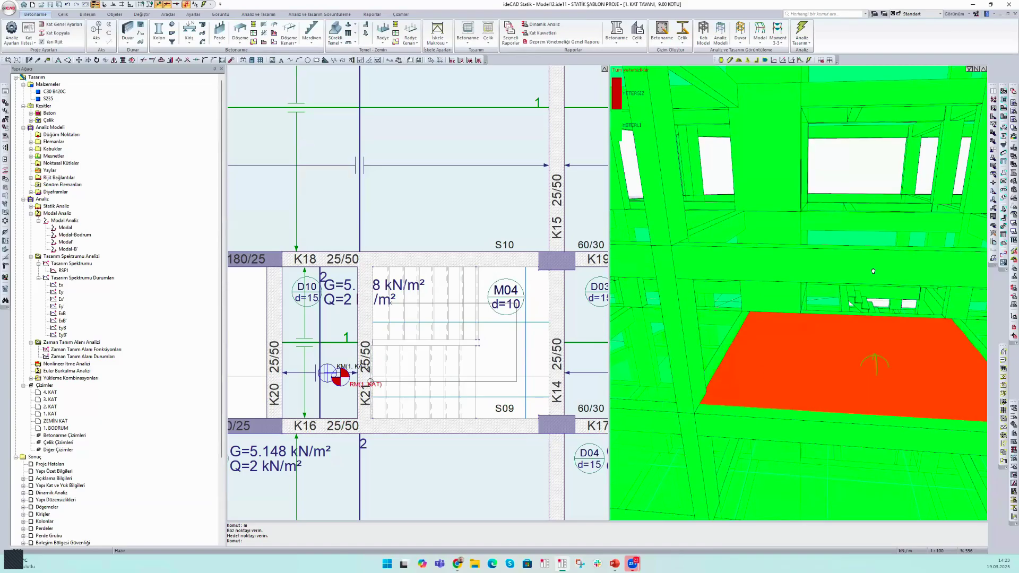
# Copy only the selected stair M04 to 4. KAT, 3. KAT, 2. KAT, ZEMİN KAT and 1. BODRUM, keeping the existing objects on those floors.
pyautogui.moveTo(873, 271); pyautogui.dragTo(781, 312, button='middle')
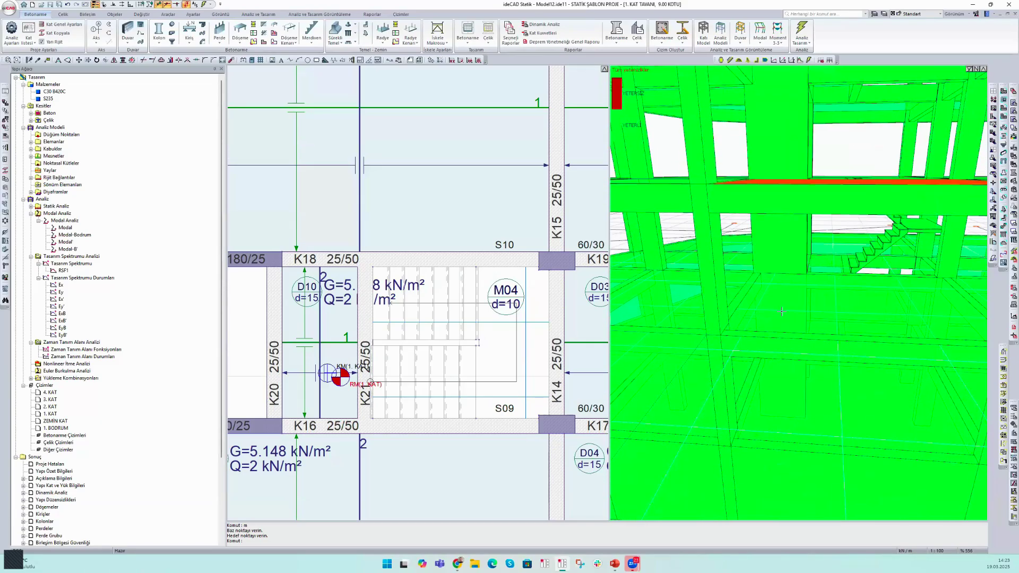
pyautogui.moveTo(785, 200); pyautogui.dragTo(786, 310, button='middle')
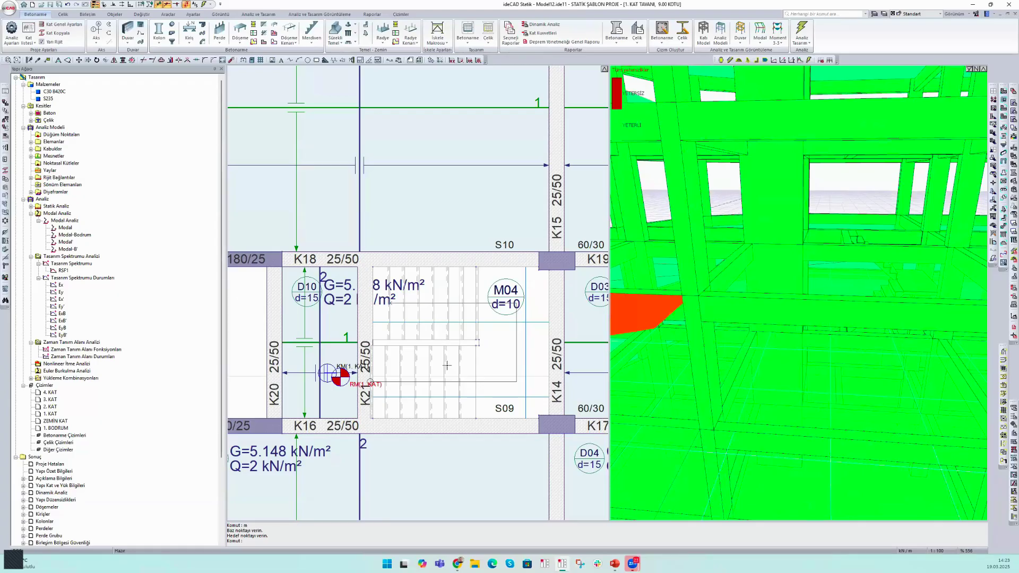
pyautogui.click(493, 365)
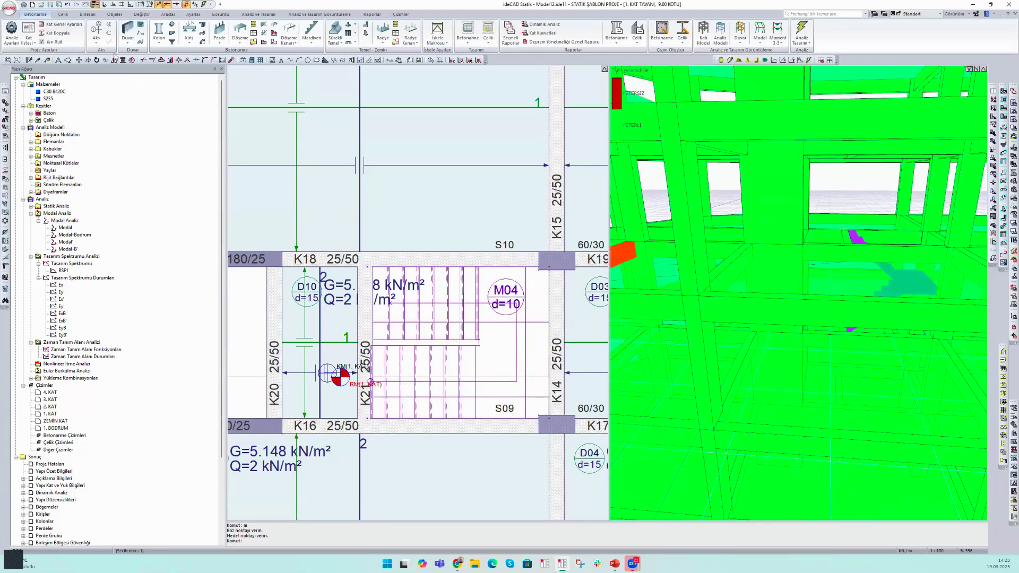
pyautogui.click(58, 33)
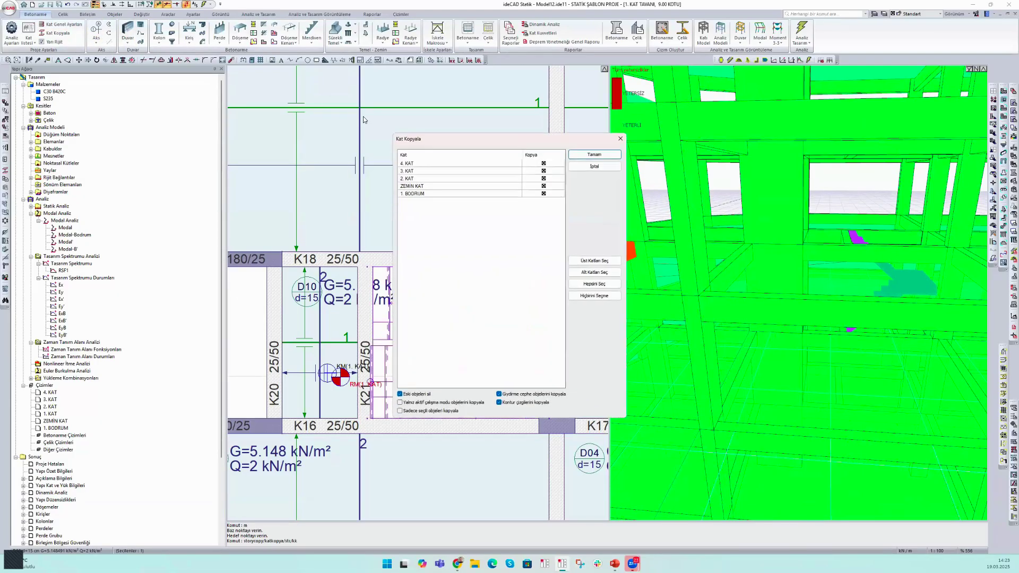
pyautogui.click(400, 394)
pyautogui.click(400, 411)
pyautogui.click(611, 155)
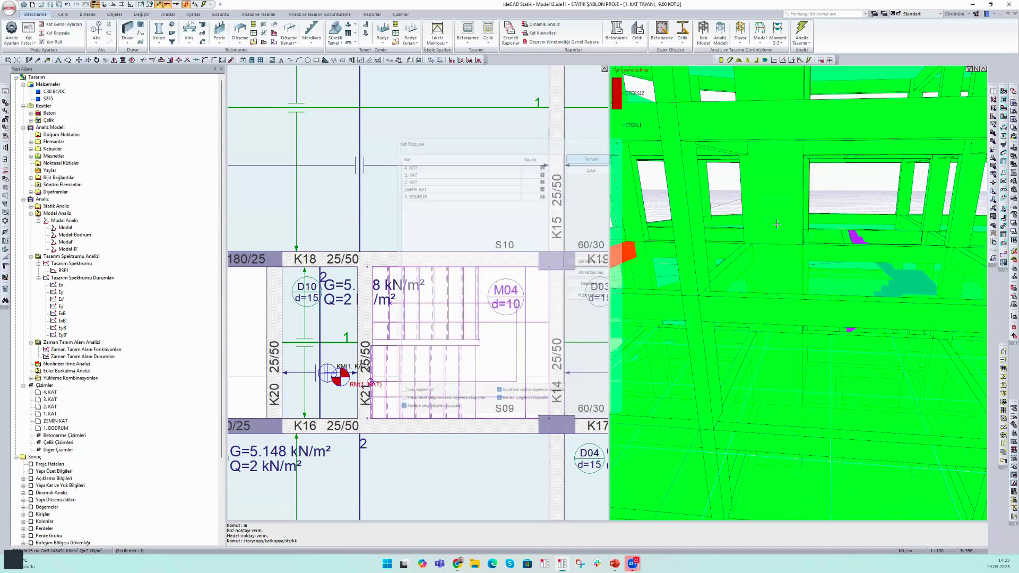
# Check the reinforced-concrete results of the 4. KAT stair without changes and display the 3D model as Katı Model.
pyautogui.scroll(-8, 776, 224)
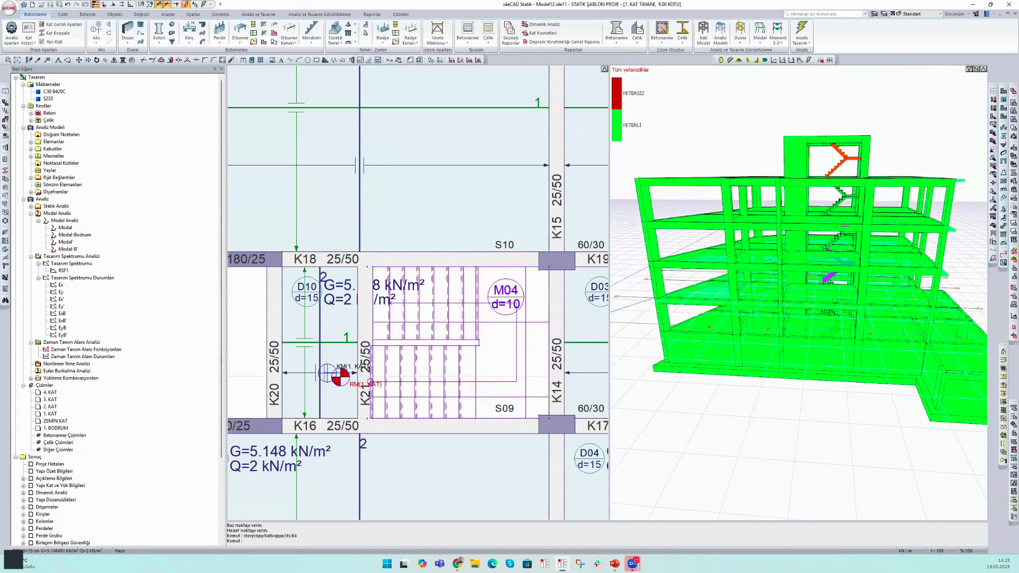
pyautogui.moveTo(845, 227); pyautogui.dragTo(843, 259, button='middle')
pyautogui.scroll(3, 843, 258)
pyautogui.doubleClick(843, 227)
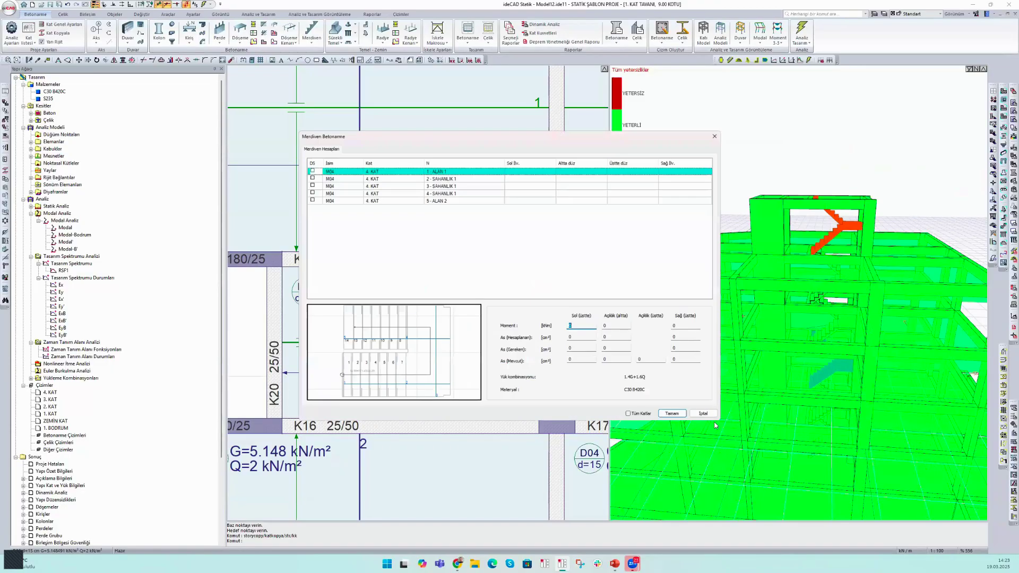
pyautogui.click(711, 415)
pyautogui.rightClick(854, 159)
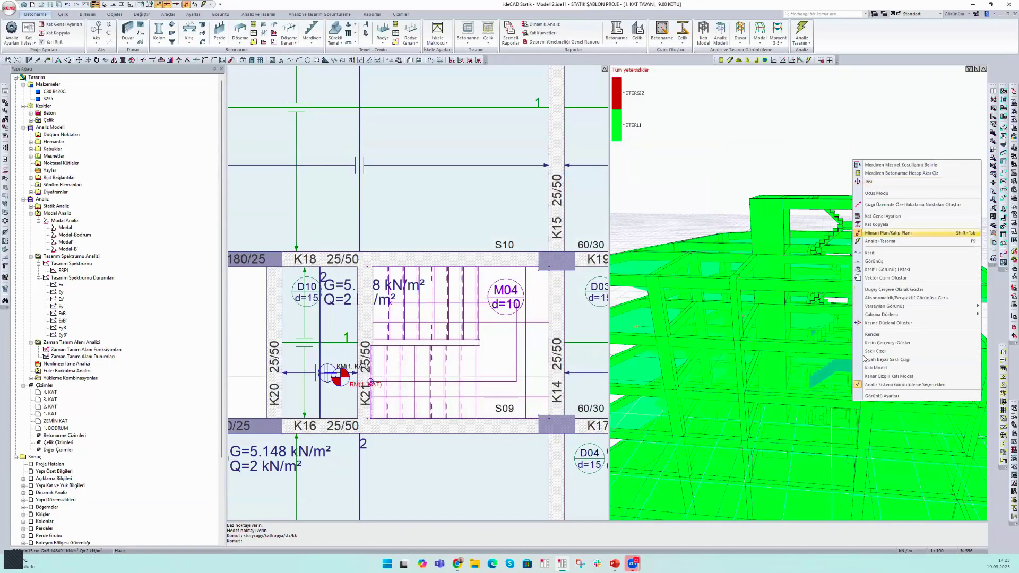
pyautogui.click(873, 367)
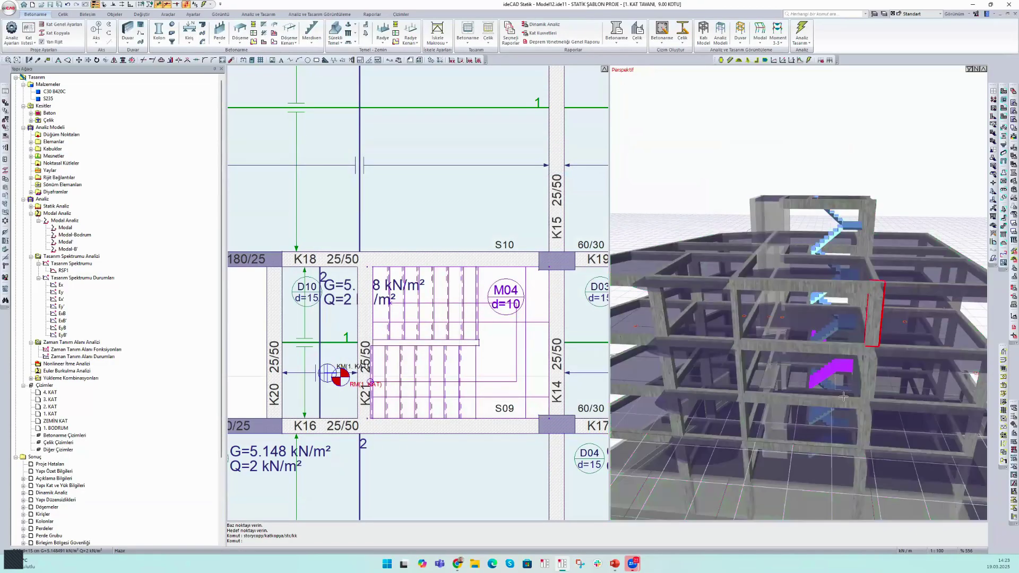
# Clear the current selection and delete the topmost stair, on 4. KAT, from the 3D model.
pyautogui.press('Escape')
pyautogui.press('Escape')
pyautogui.click(851, 225)
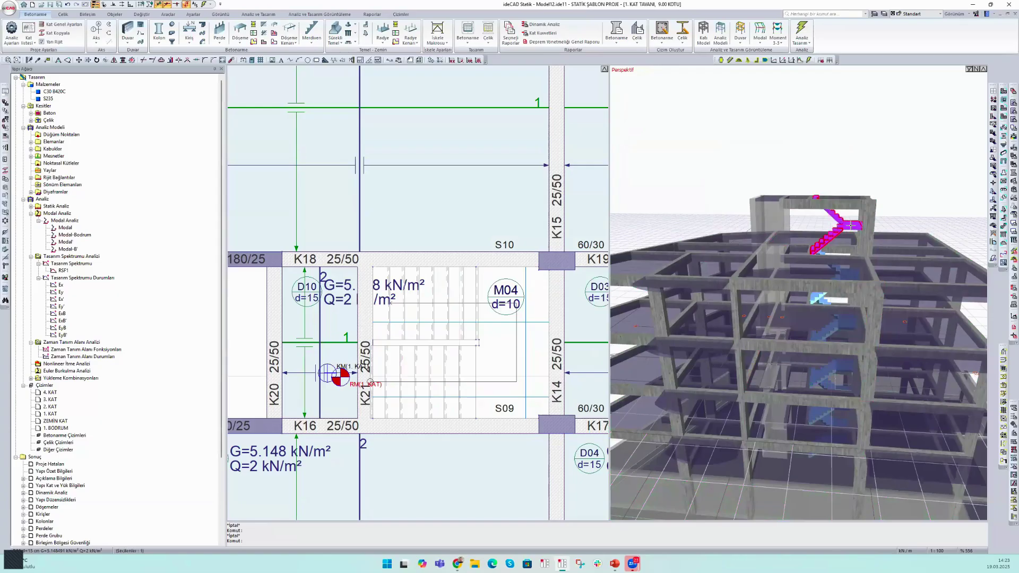
pyautogui.press('Delete')
# Inspect the remaining stairs down to the basement and switch the plan to the 1. BODRUM floor around stair M04.
pyautogui.scroll(-3, 850, 241)
pyautogui.keyDown('ctrl'); pyautogui.moveTo(881, 361); pyautogui.dragTo(839, 432, button='middle'); pyautogui.keyUp('ctrl')
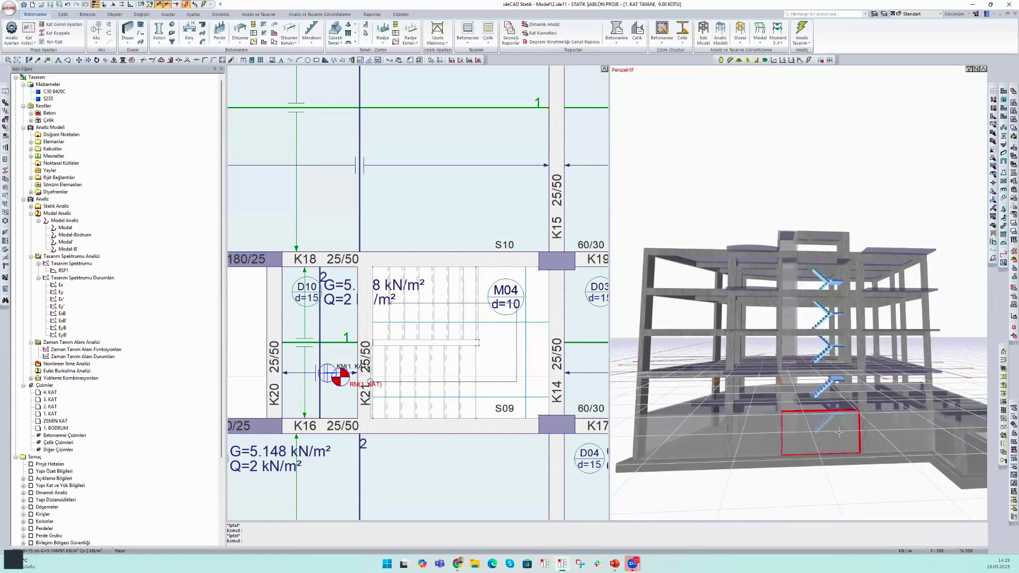
pyautogui.scroll(5, 839, 432)
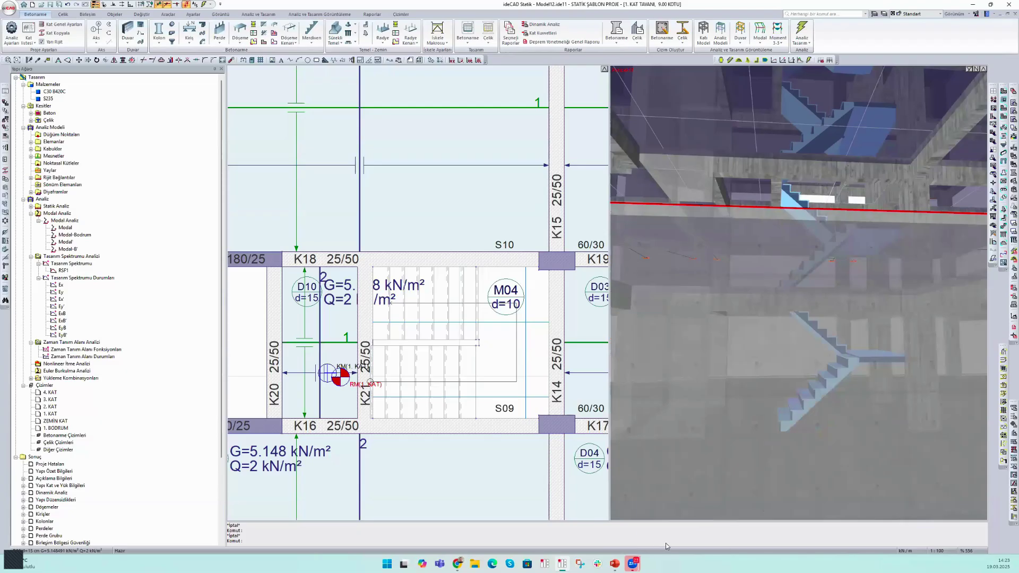
pyautogui.click(667, 546)
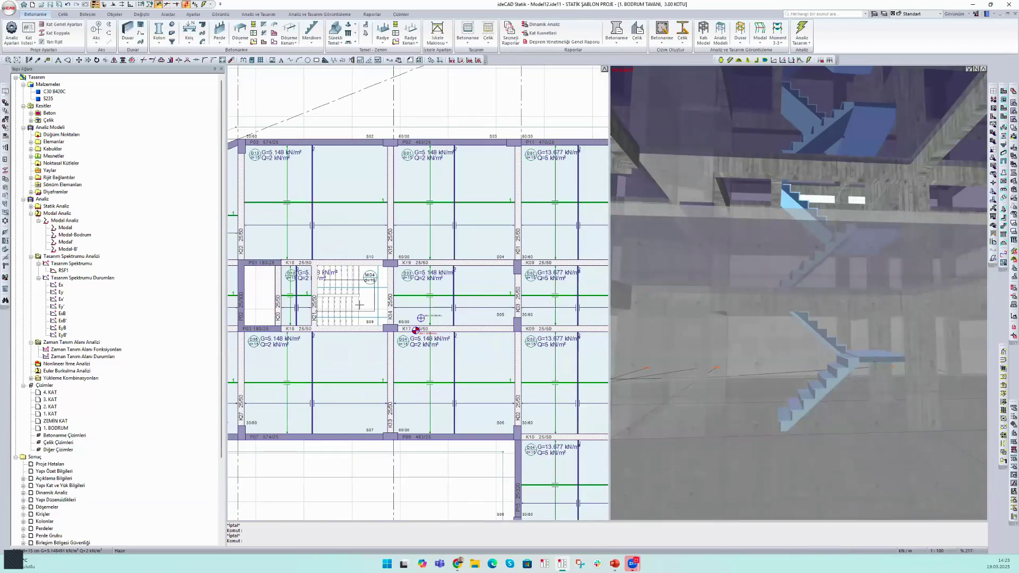
pyautogui.scroll(4, 333, 324)
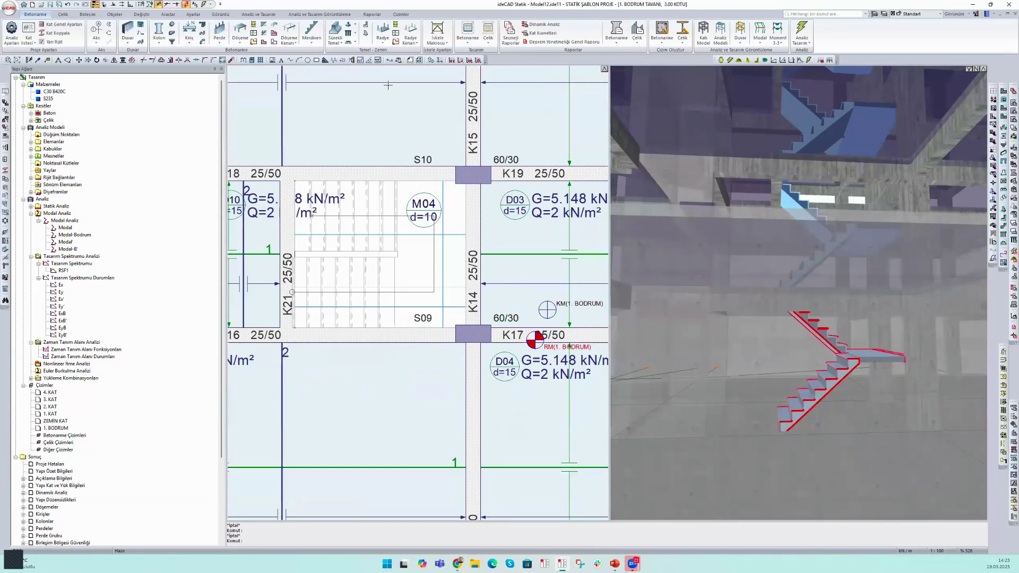
# Apply the smart connection method for supporting all the project's stairs on the main structure.
pyautogui.click(384, 42)
pyautogui.click(347, 44)
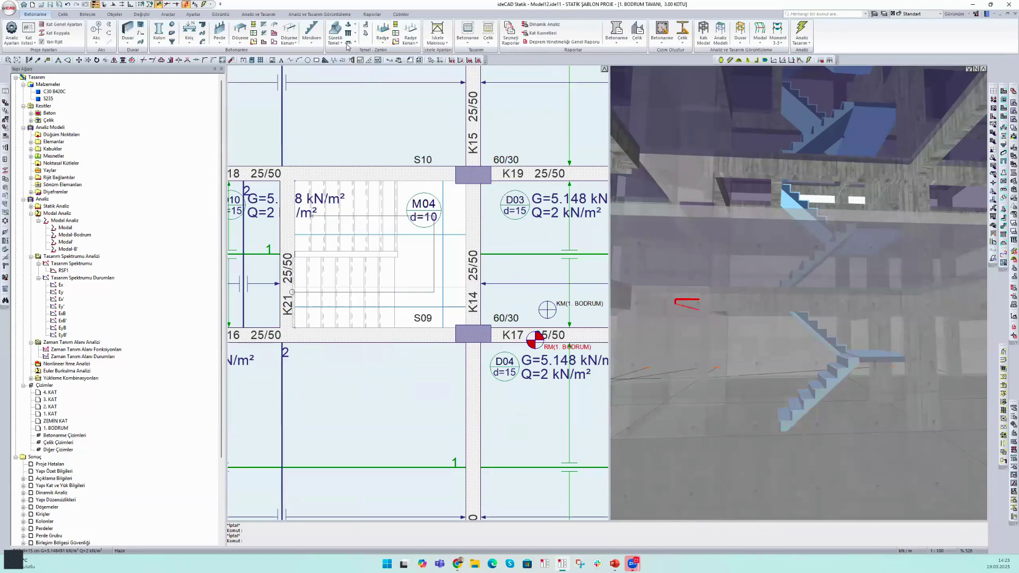
pyautogui.click(316, 45)
pyautogui.click(399, 163)
pyautogui.click(336, 259)
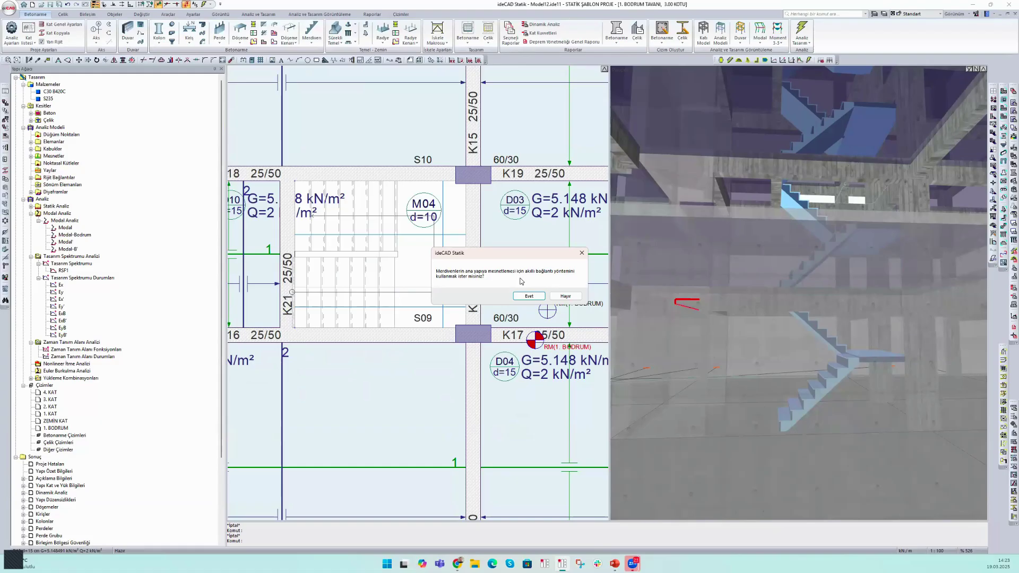
pyautogui.click(536, 296)
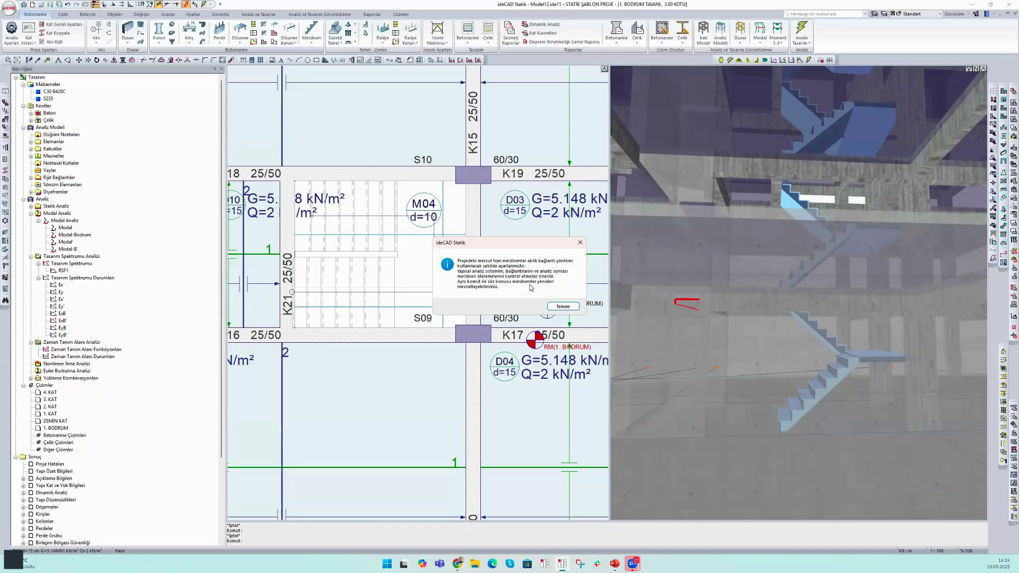
pyautogui.click(564, 307)
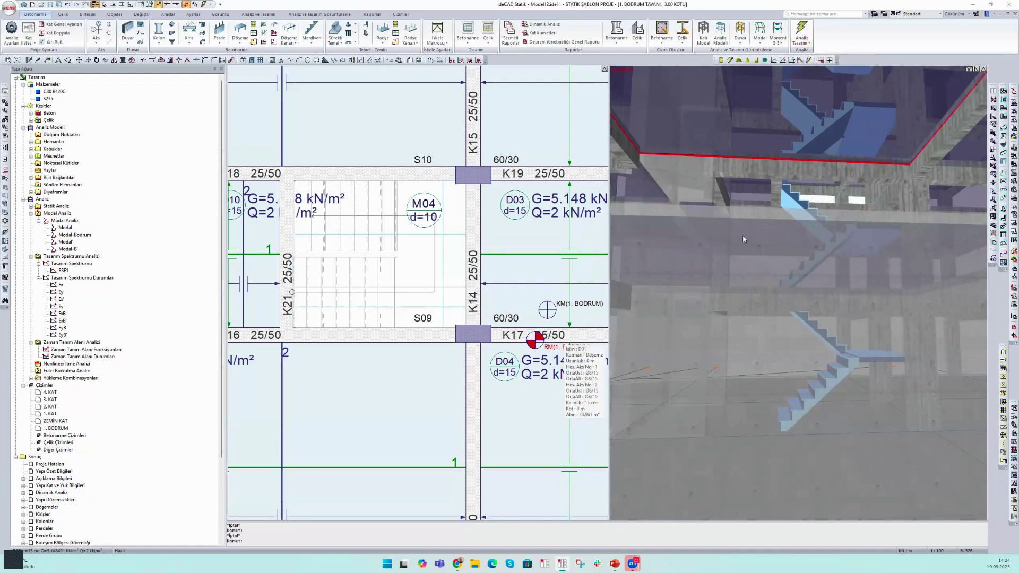
# Run the structural analysis and design of the model again and close the Analiz Durumu report.
pyautogui.click(509, 294)
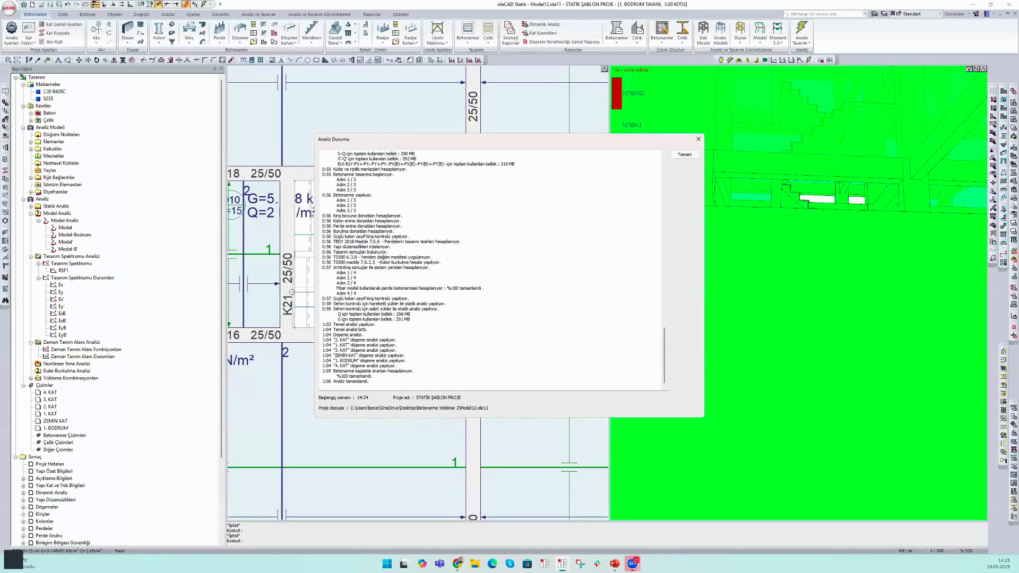
pyautogui.click(686, 155)
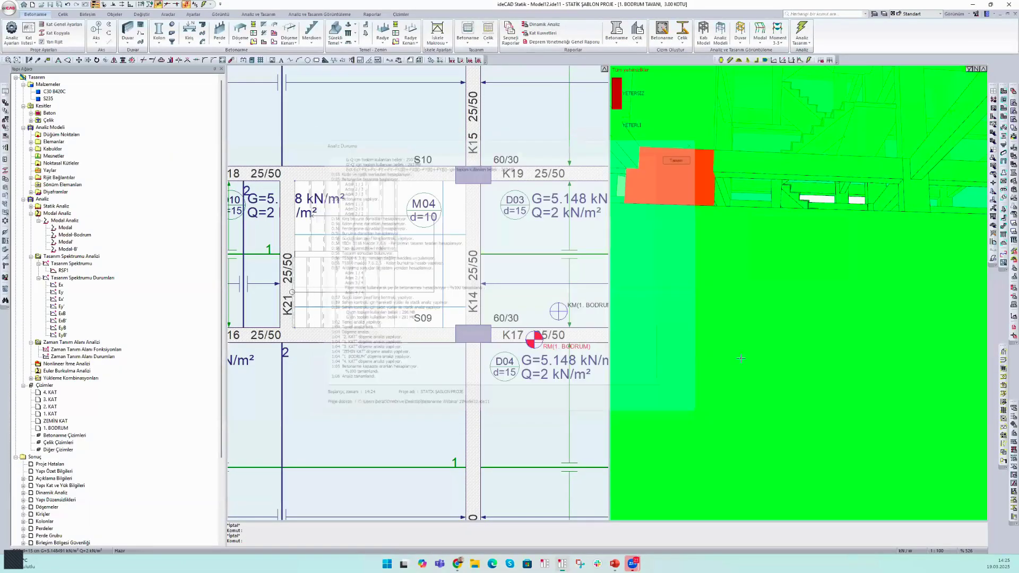
# Open the stair reinforced-concrete design and review stair M04's moments and reinforcement for the SAHANLIK 1 and ALAN 2 strips.
pyautogui.moveTo(906, 359); pyautogui.dragTo(902, 318, button='middle')
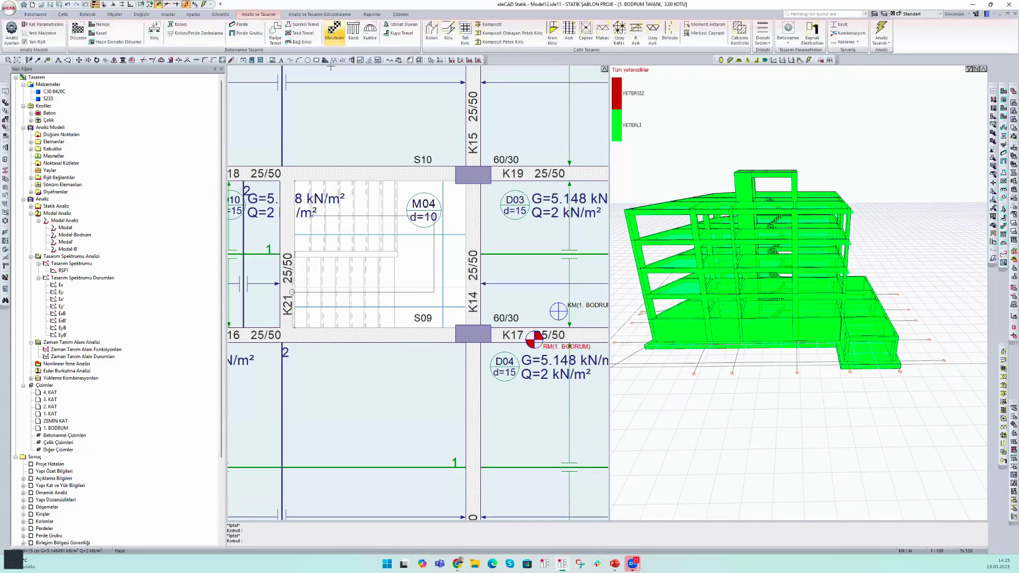
pyautogui.click(333, 29)
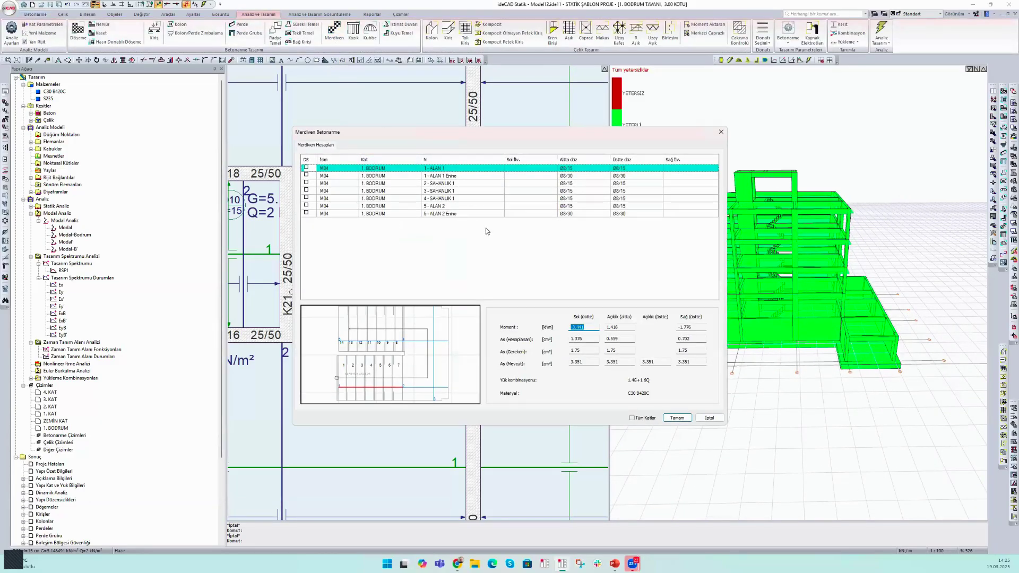
pyautogui.click(633, 418)
pyautogui.click(646, 419)
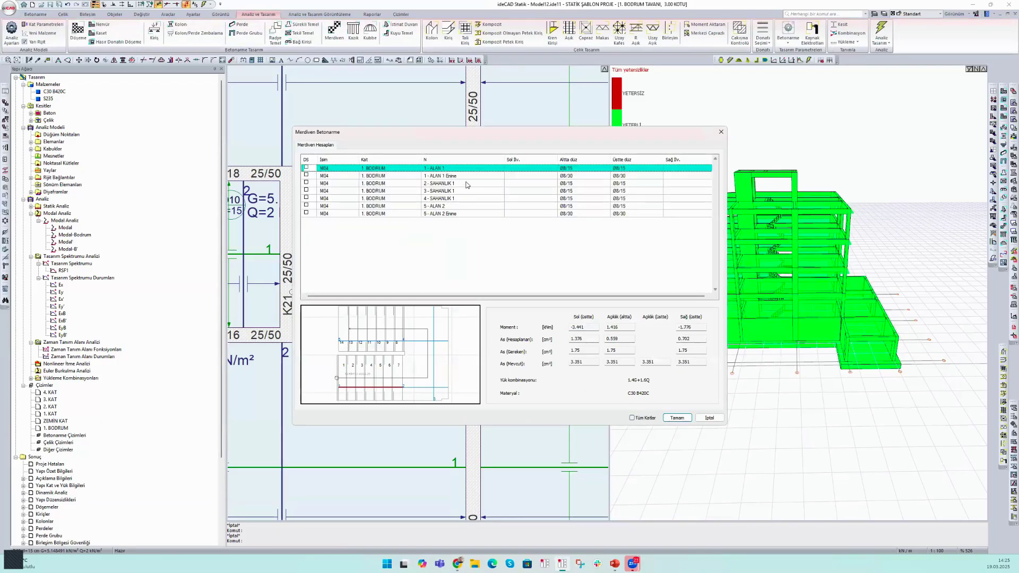
pyautogui.click(466, 184)
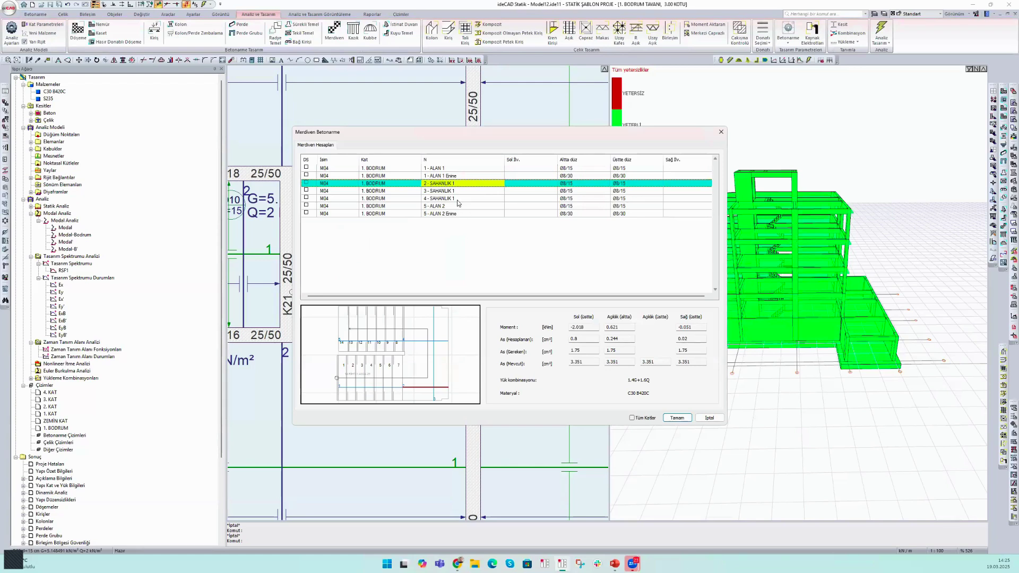
pyautogui.click(458, 191)
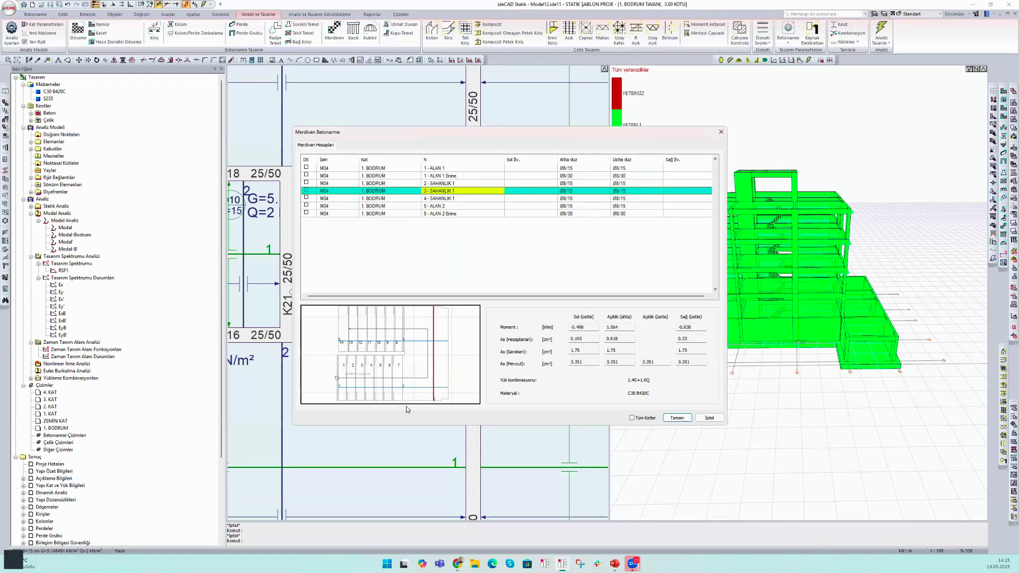
pyautogui.press('Down')
pyautogui.click(453, 209)
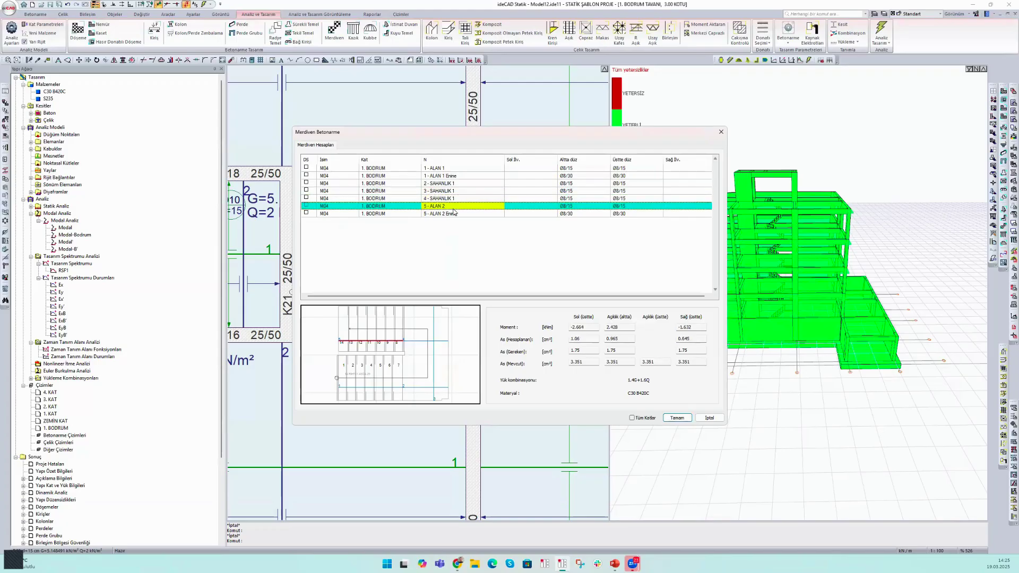
# Compare the main and transverse (Enine) strips of ALAN 1 and ALAN 2 in the stair design and accept it.
pyautogui.click(458, 192)
pyautogui.click(460, 184)
pyautogui.click(460, 170)
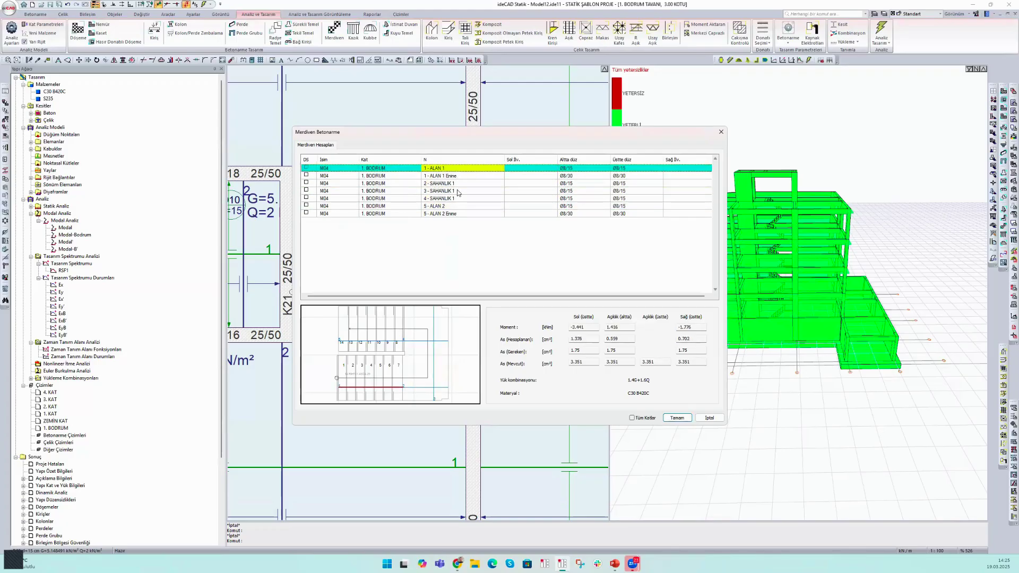
pyautogui.click(460, 206)
pyautogui.click(461, 213)
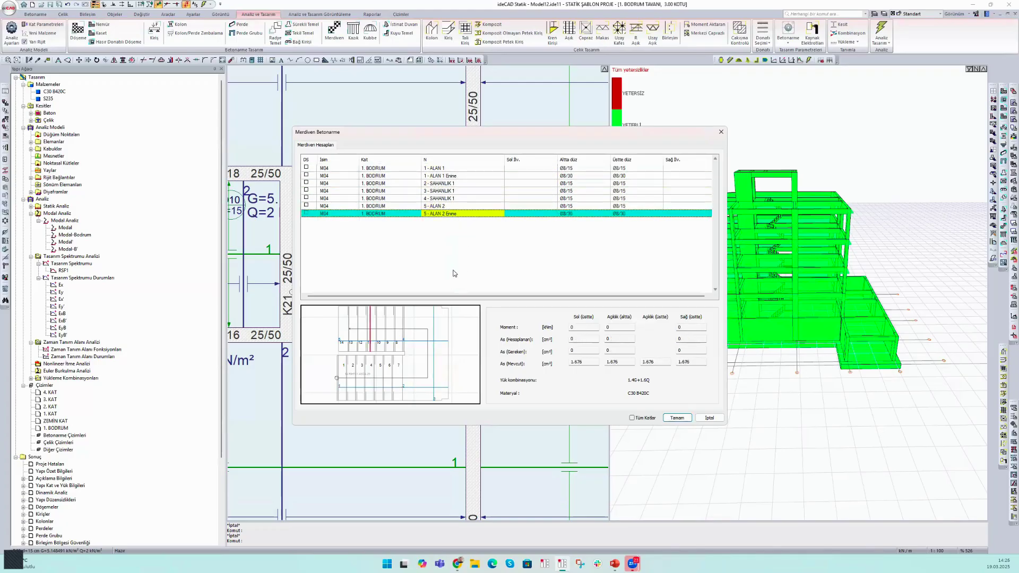
pyautogui.click(455, 176)
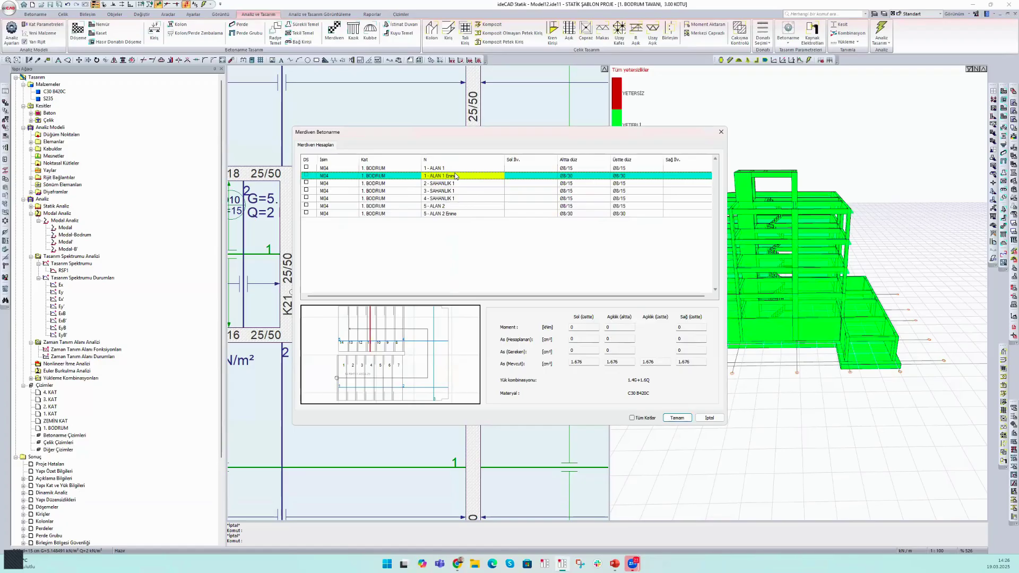
pyautogui.click(466, 213)
pyautogui.click(460, 177)
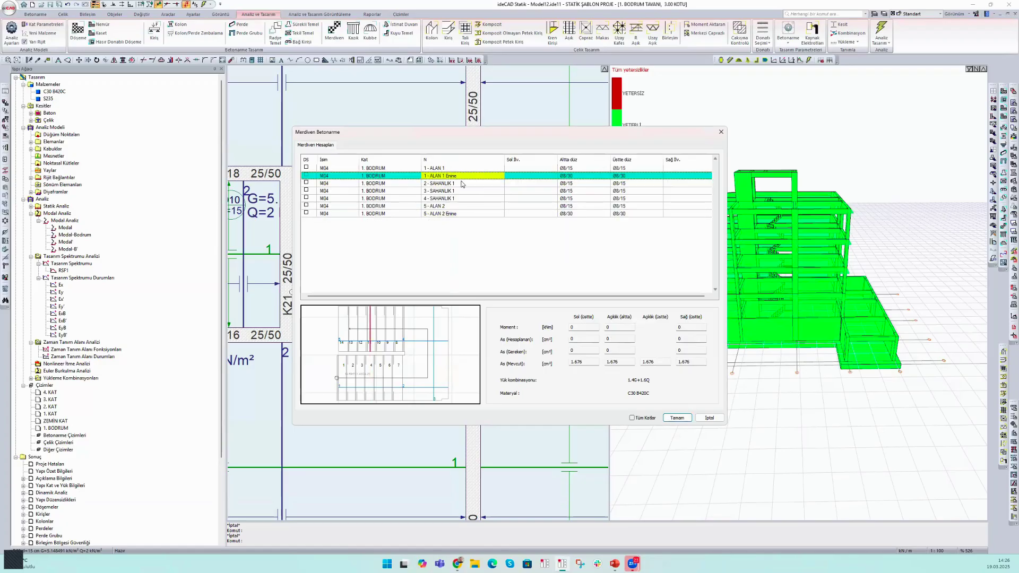
pyautogui.click(464, 214)
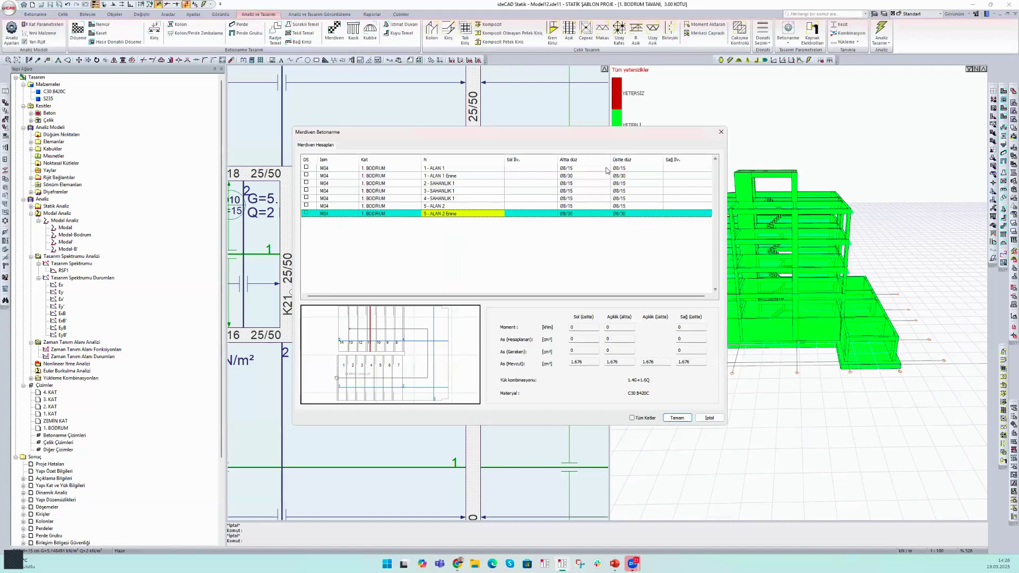
pyautogui.click(679, 418)
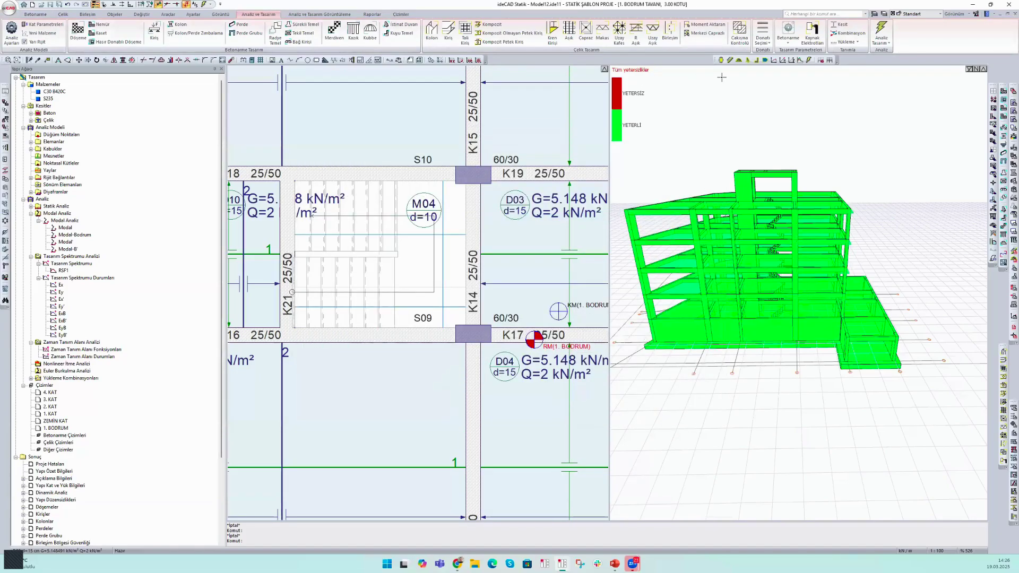
# Check the stair bar diameters in the reinforcement selection settings and accept them.
pyautogui.click(762, 35)
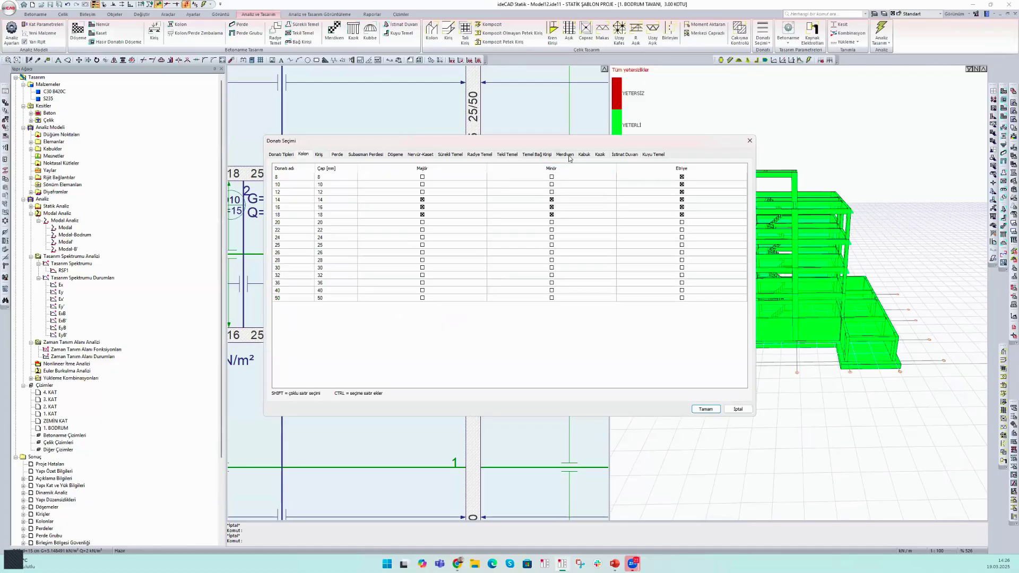
pyautogui.click(565, 155)
pyautogui.click(705, 410)
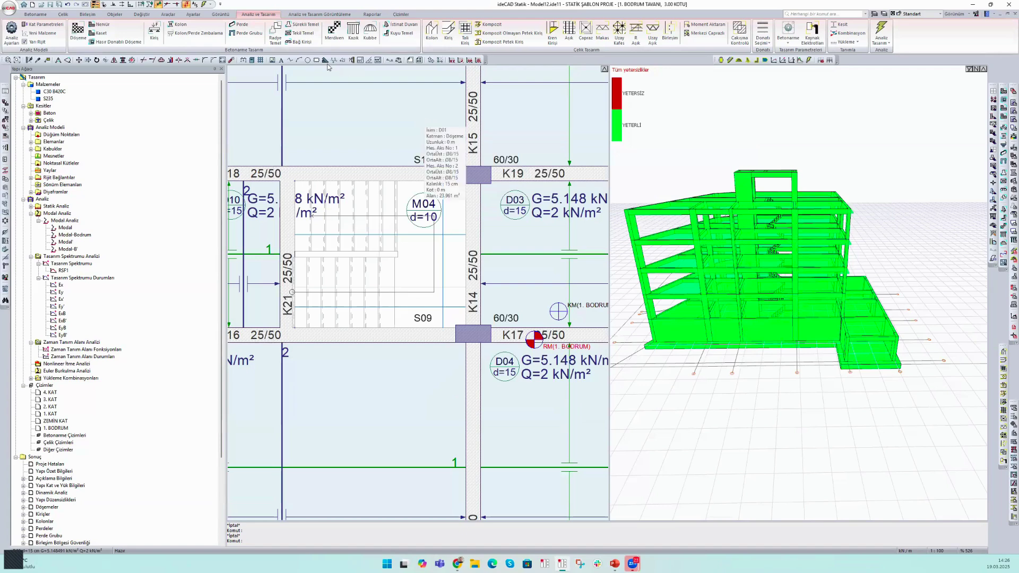
# Search the commands for "merdiven" and generate the stair general report (merdiven genel raporu).
pyautogui.click(372, 14)
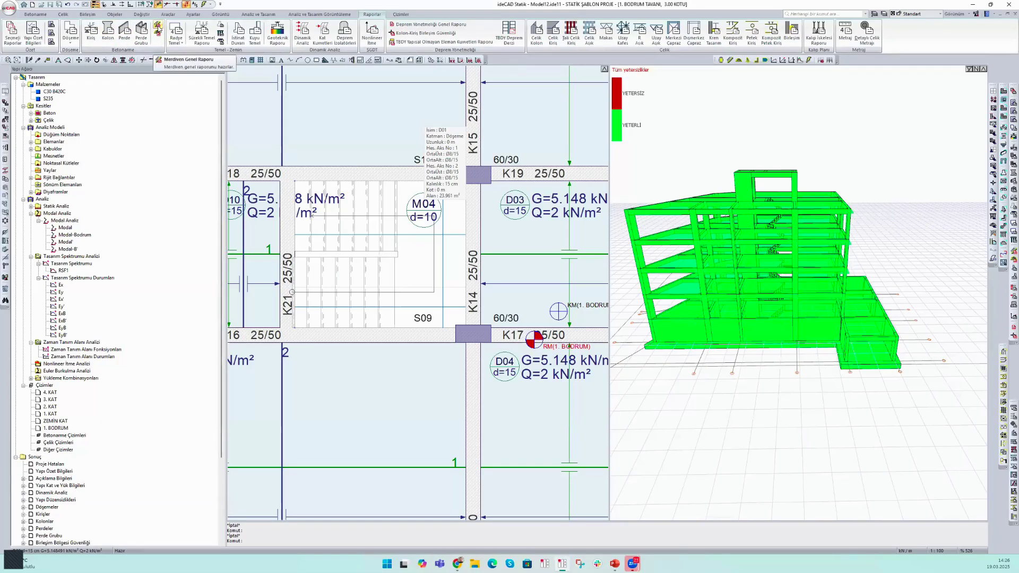
pyautogui.click(819, 14)
pyautogui.write('me')
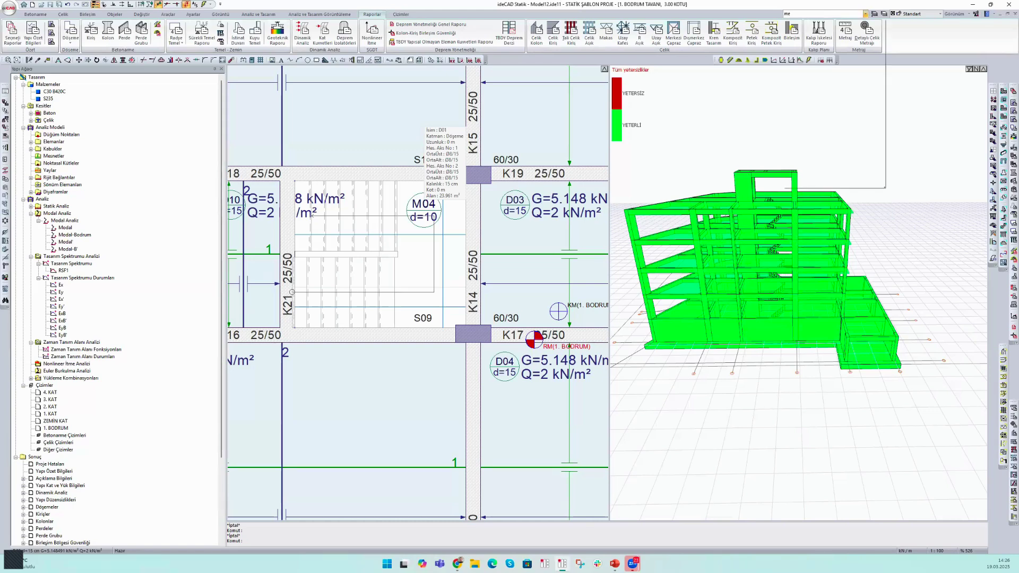
pyautogui.write('rdiven r')
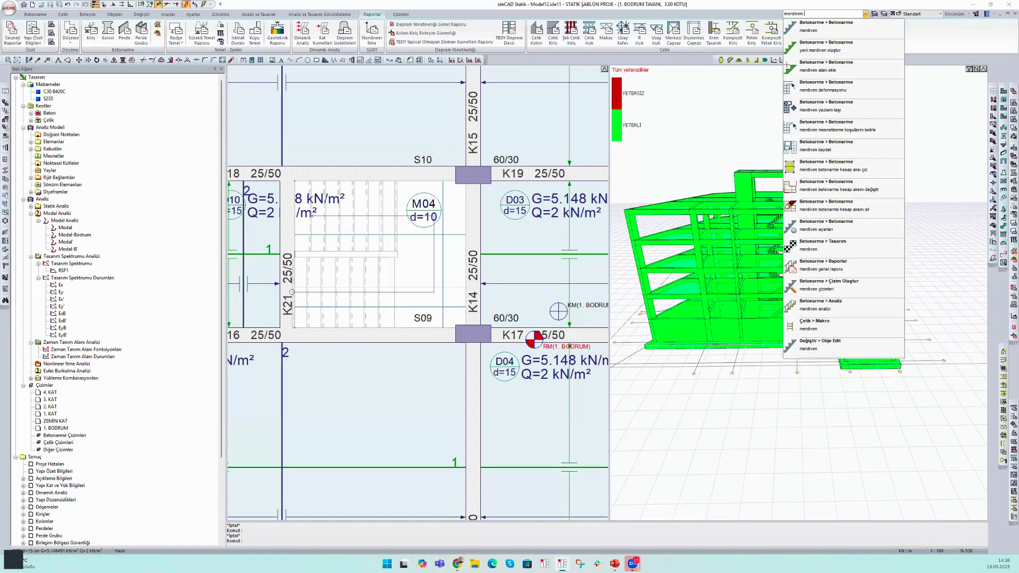
pyautogui.press('BackSpace')
pyautogui.press('BackSpace')
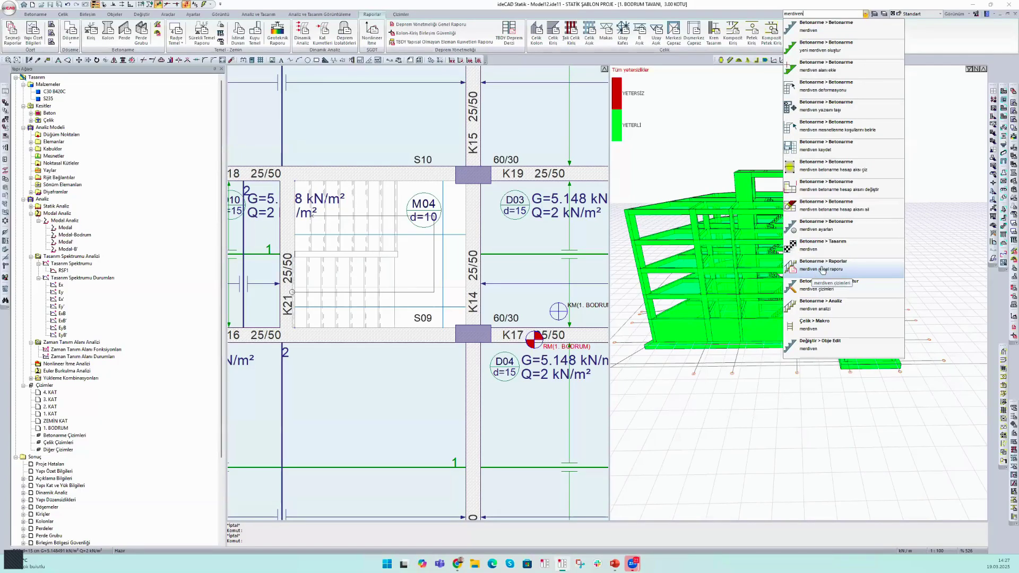
pyautogui.click(822, 270)
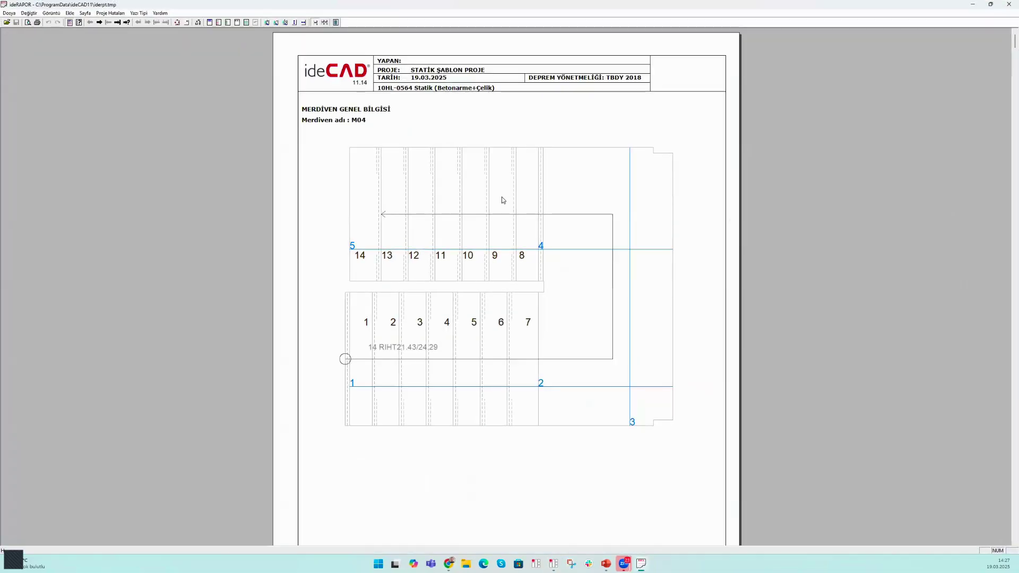
# Examine stair M04's report from the plan, mesh and material data to the flight and landing reinforcement calculations, and close it.
pyautogui.scroll(-1, 503, 189)
pyautogui.scroll(-10, 503, 189)
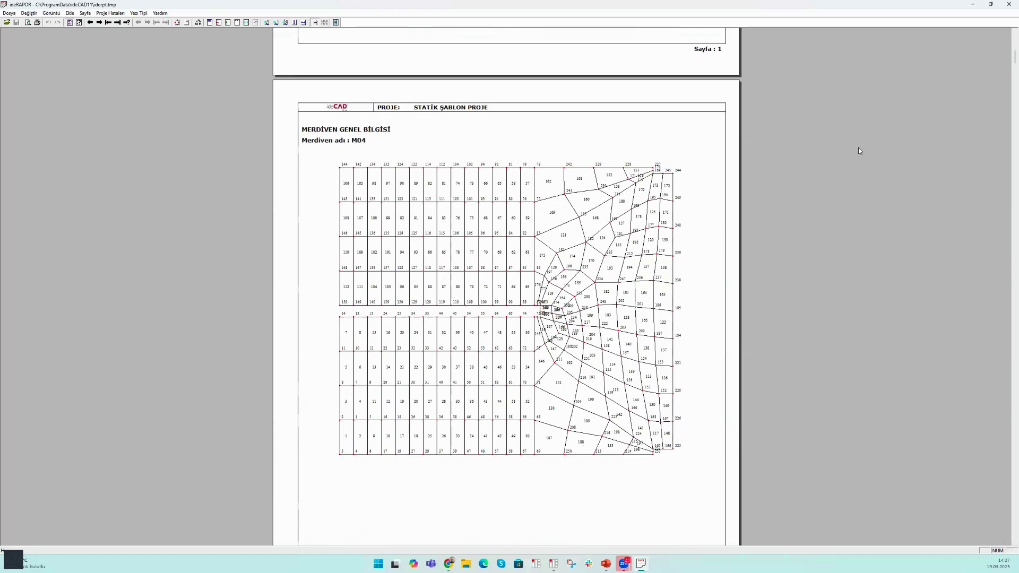
pyautogui.scroll(-4, 326, 145)
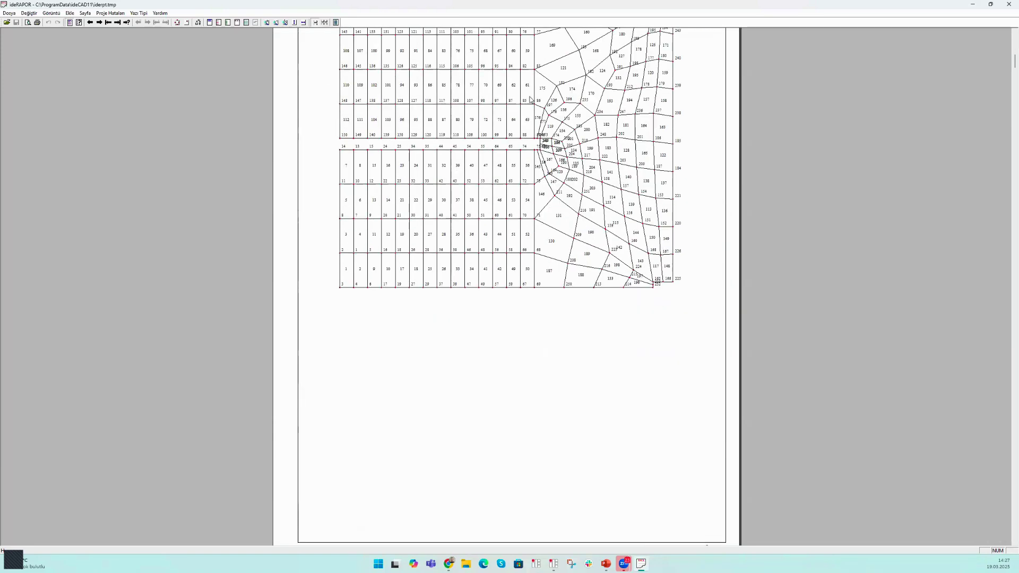
pyautogui.scroll(-6, 820, 186)
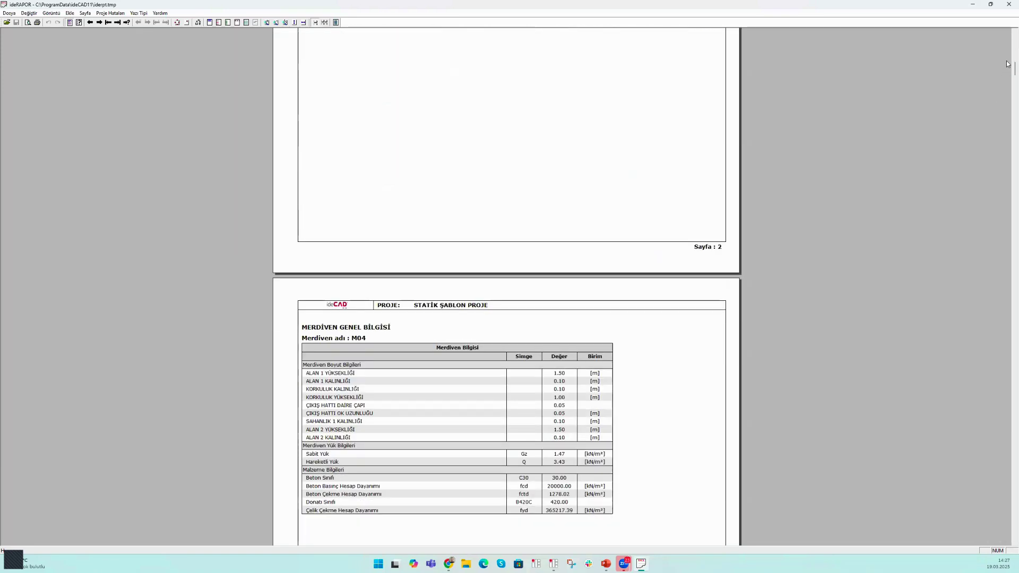
pyautogui.moveTo(1008, 78); pyautogui.dragTo(1008, 211)
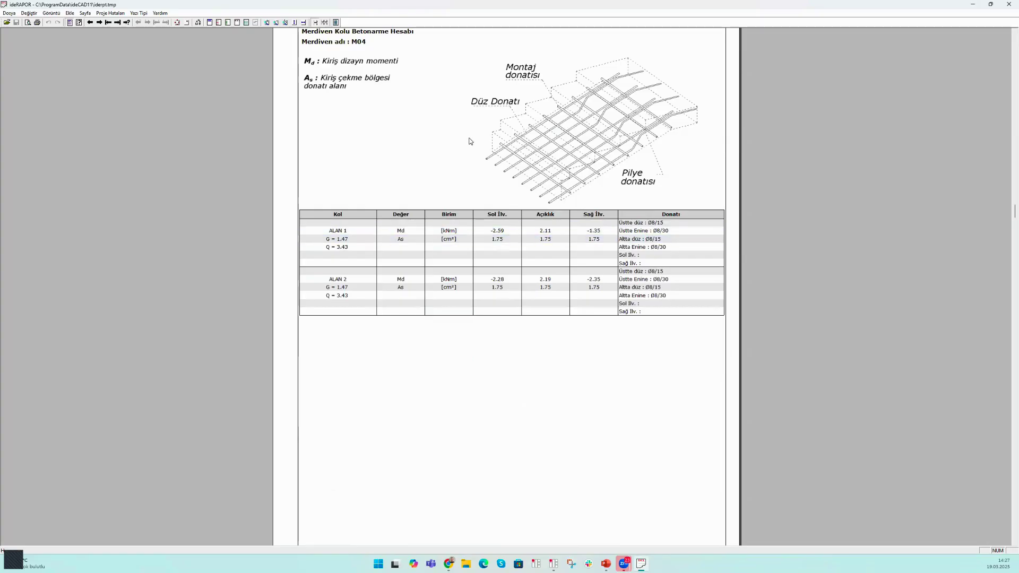
pyautogui.scroll(-12, 552, 268)
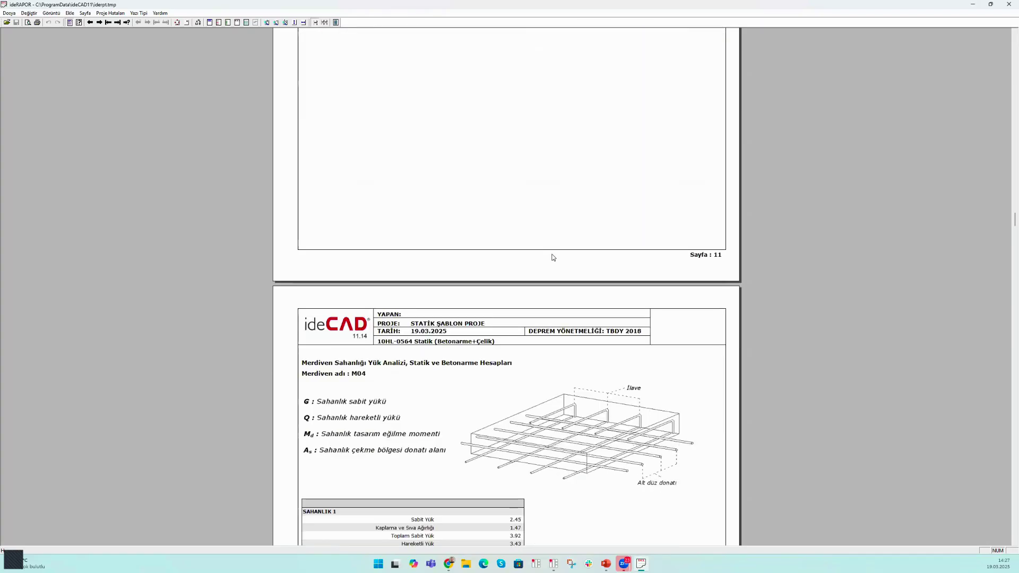
pyautogui.scroll(-10, 538, 243)
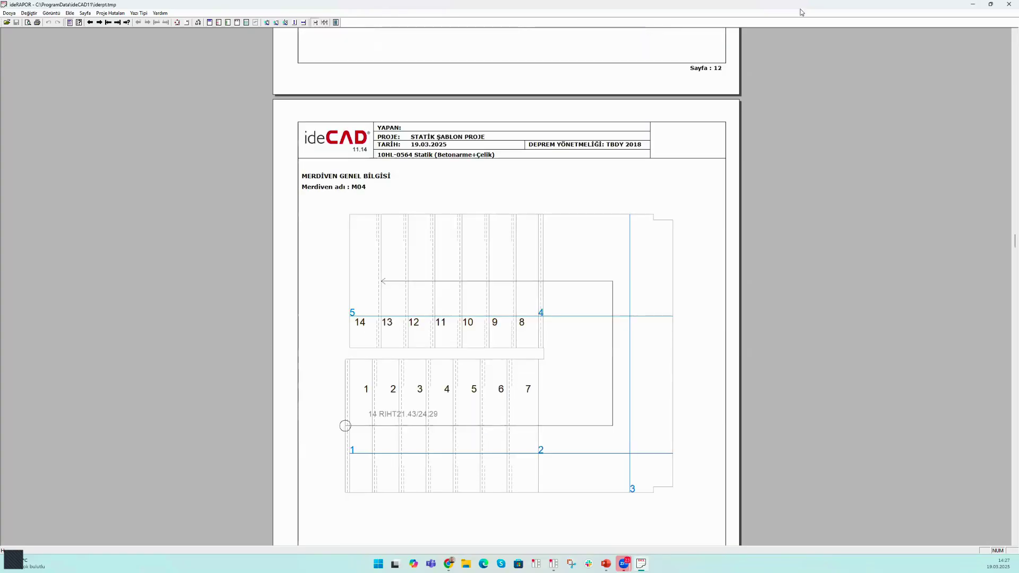
pyautogui.click(1009, 5)
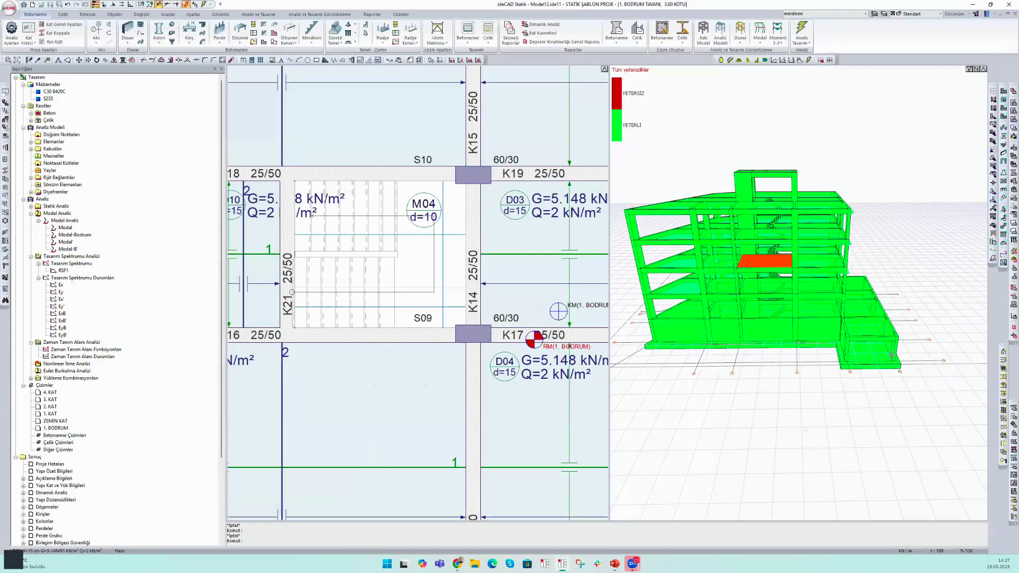
# Display the shell results for the stairs (Merdiven sonuçları) as M11 contours under 1.4G + 1.6Q and inspect the flights up close.
pyautogui.moveTo(875, 392); pyautogui.dragTo(826, 419, button='middle')
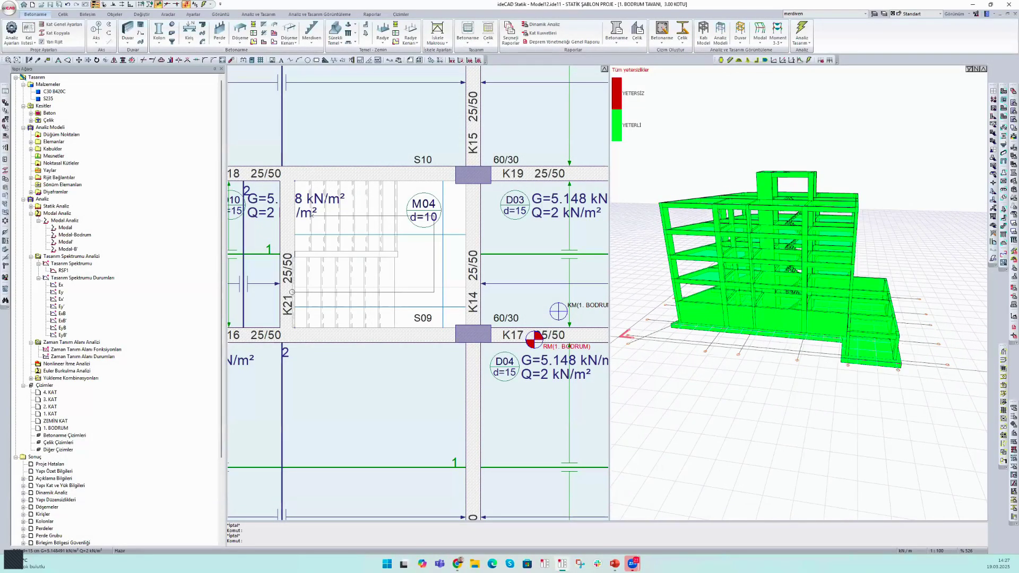
pyautogui.click(470, 249)
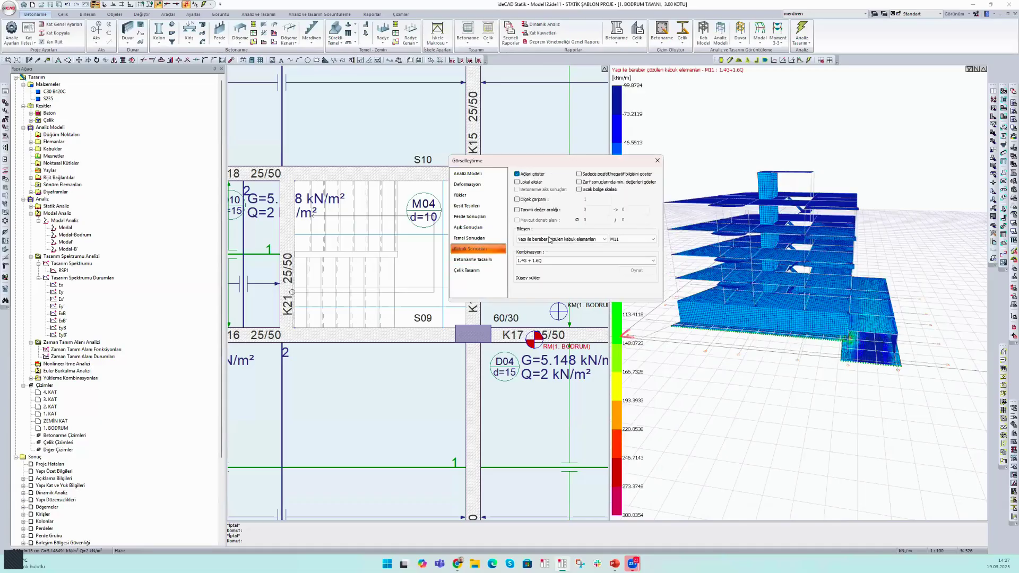
pyautogui.click(562, 240)
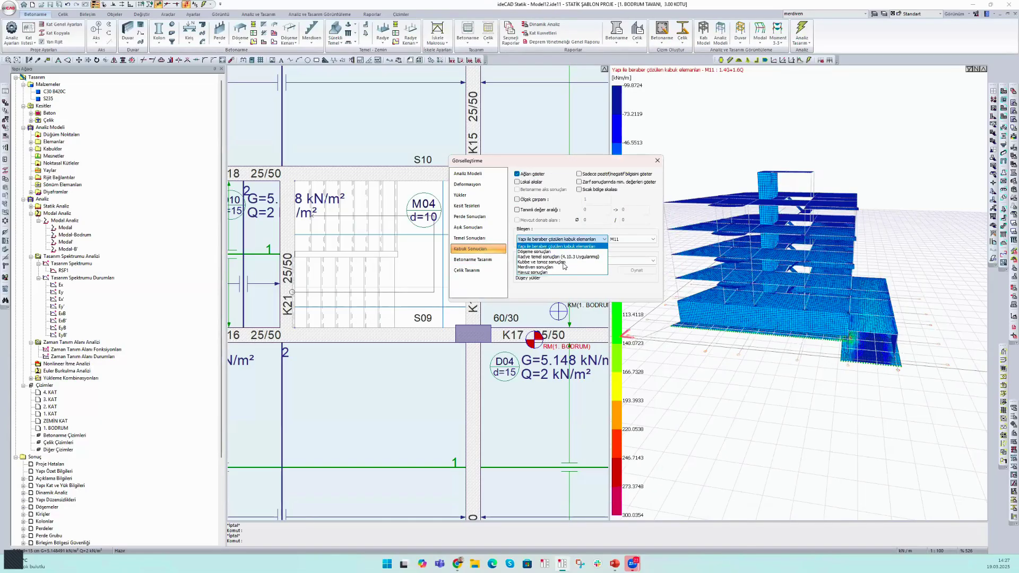
pyautogui.click(563, 267)
pyautogui.scroll(3, 770, 205)
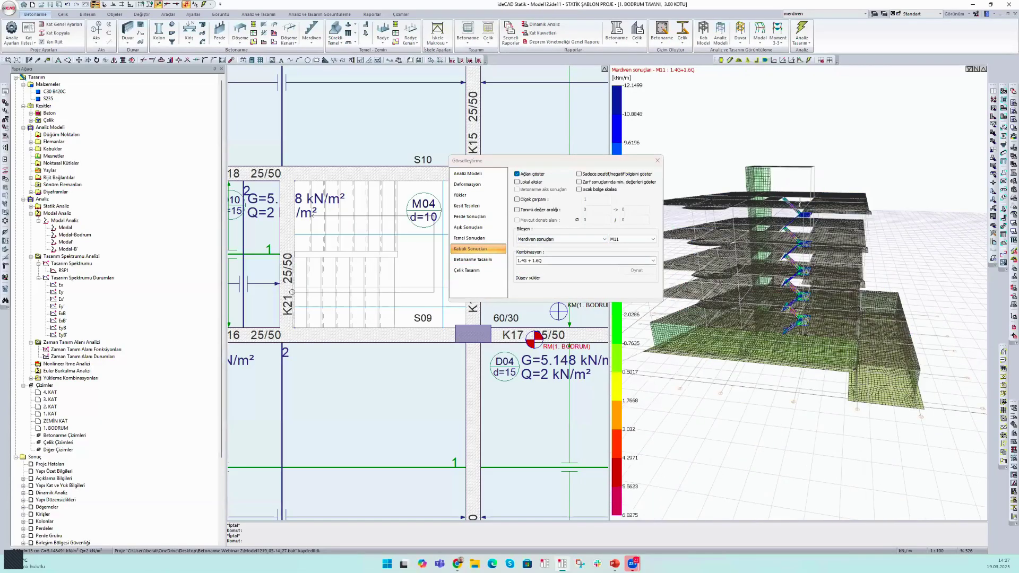
pyautogui.scroll(5, 801, 217)
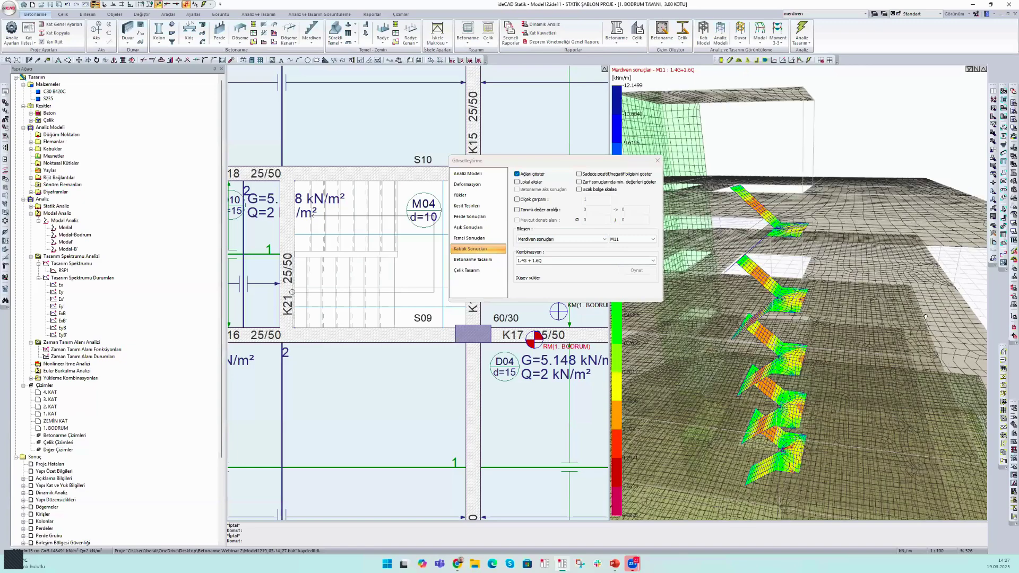
pyautogui.scroll(5, 867, 245)
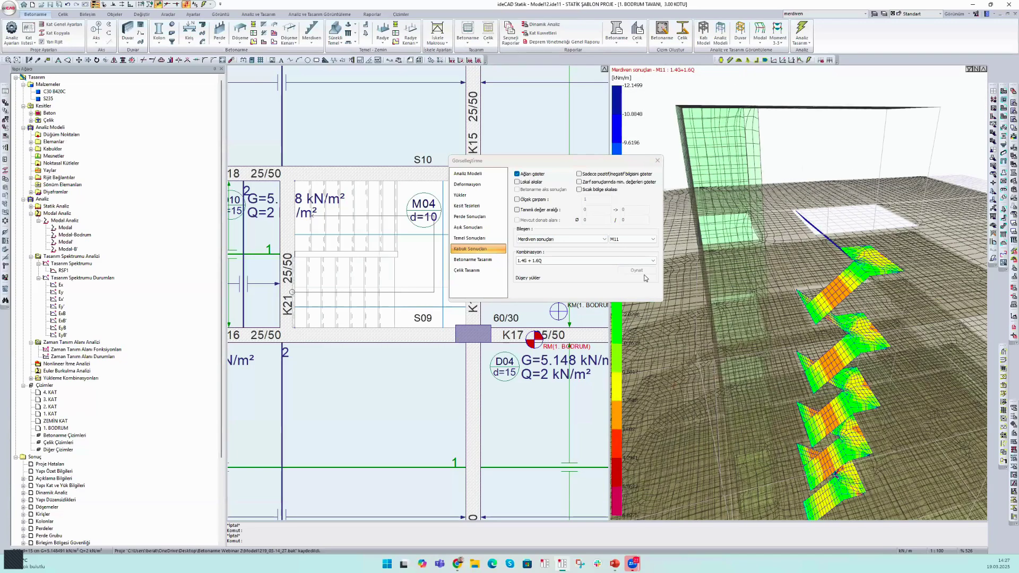
pyautogui.moveTo(844, 228)
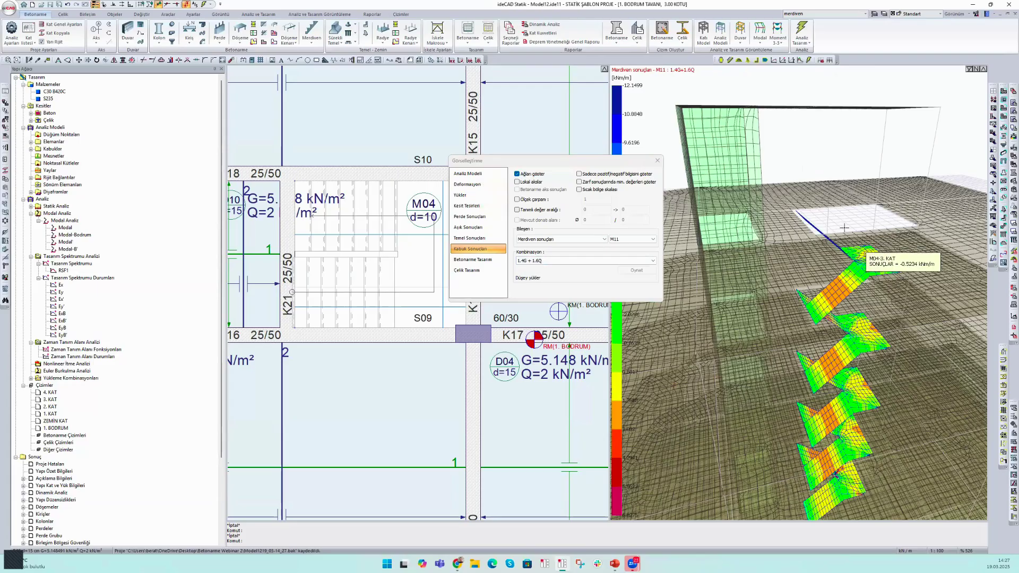
pyautogui.scroll(5, 844, 228)
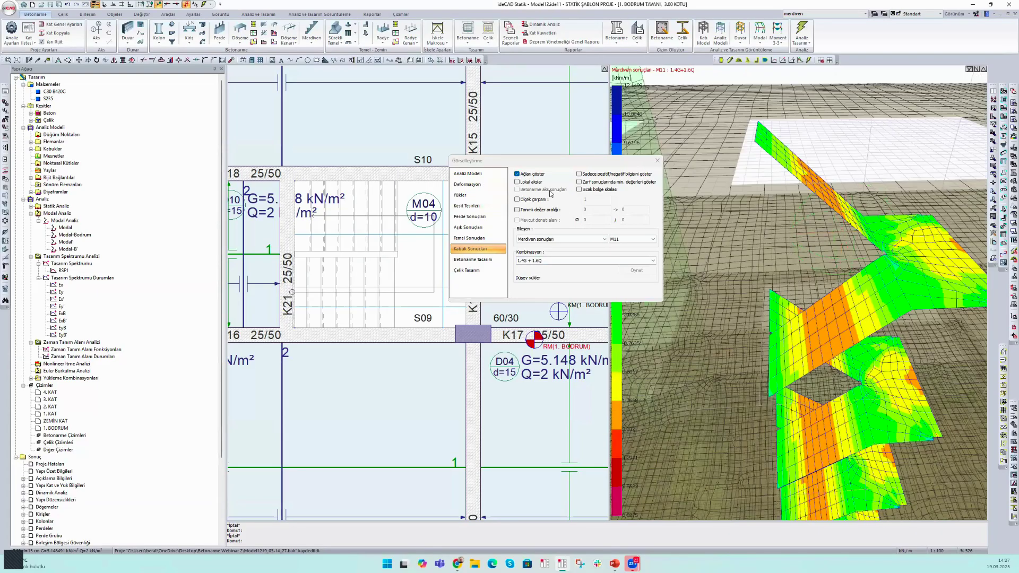
# Show the analysis model with nodes and rigid links (D.N. ve rijit bağlantıları göster) and inspect how the stair flights connect to the slab mesh.
pyautogui.click(468, 173)
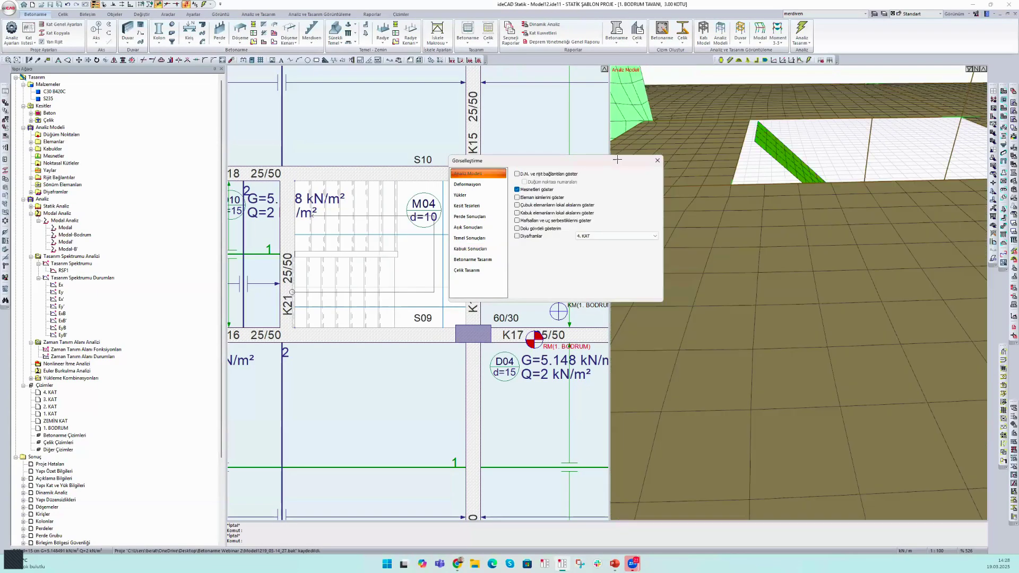
pyautogui.click(540, 175)
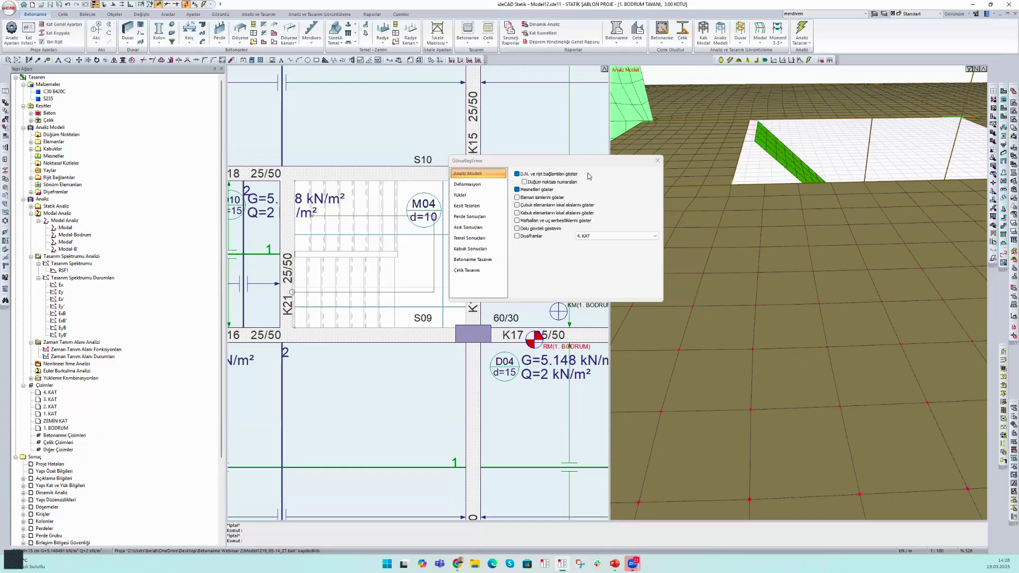
pyautogui.scroll(-3, 796, 149)
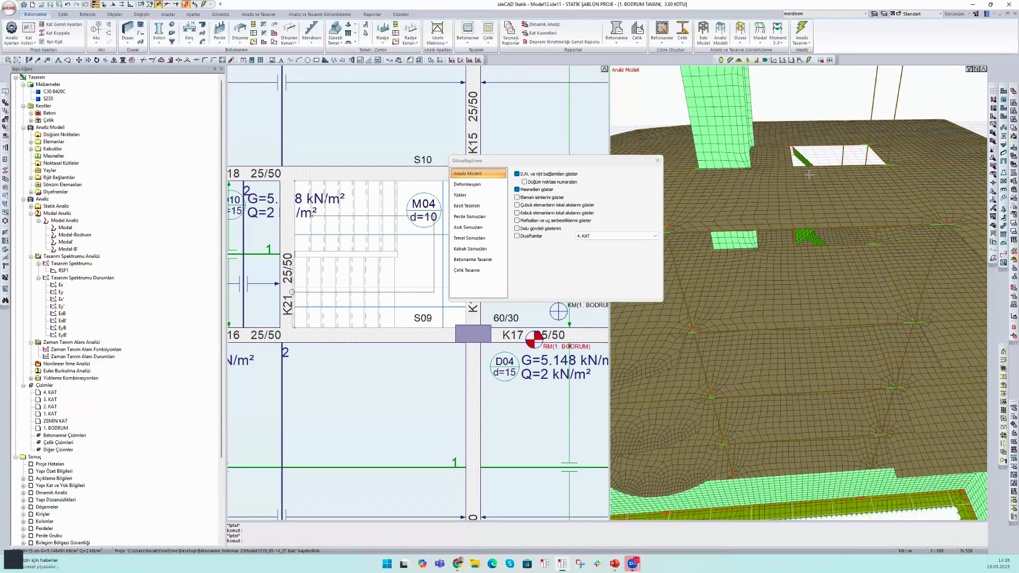
pyautogui.scroll(6, 809, 174)
pyautogui.scroll(-5, 855, 226)
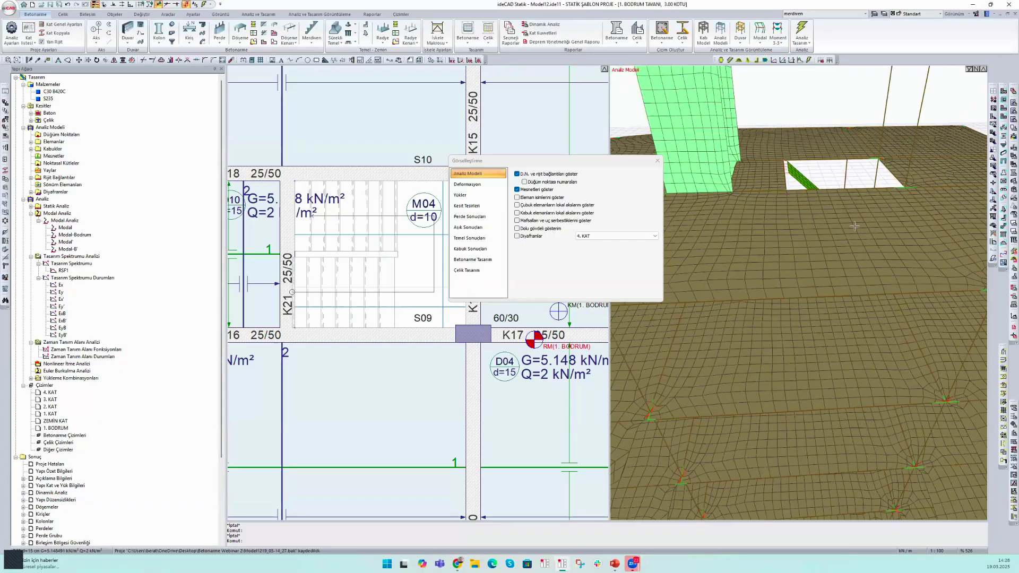
pyautogui.moveTo(857, 240); pyautogui.dragTo(806, 191, button='middle')
pyautogui.scroll(5, 846, 182)
pyautogui.scroll(-4, 876, 188)
pyautogui.scroll(4, 801, 196)
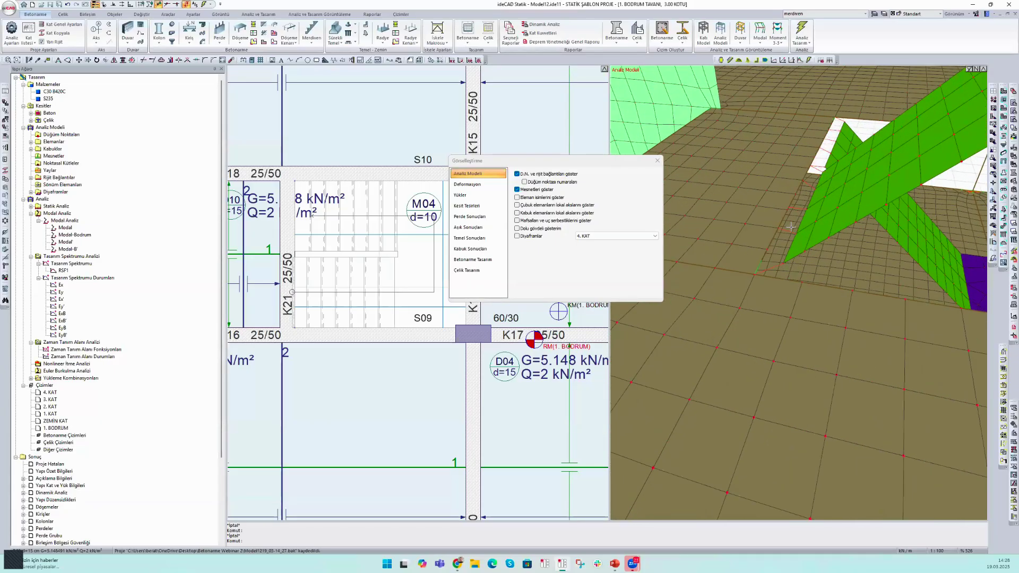
pyautogui.scroll(-2, 788, 225)
# Return to the shell results via the load and concrete design views, displaying the stairs' M11 under 1.4G + 1.6Q.
pyautogui.click(467, 195)
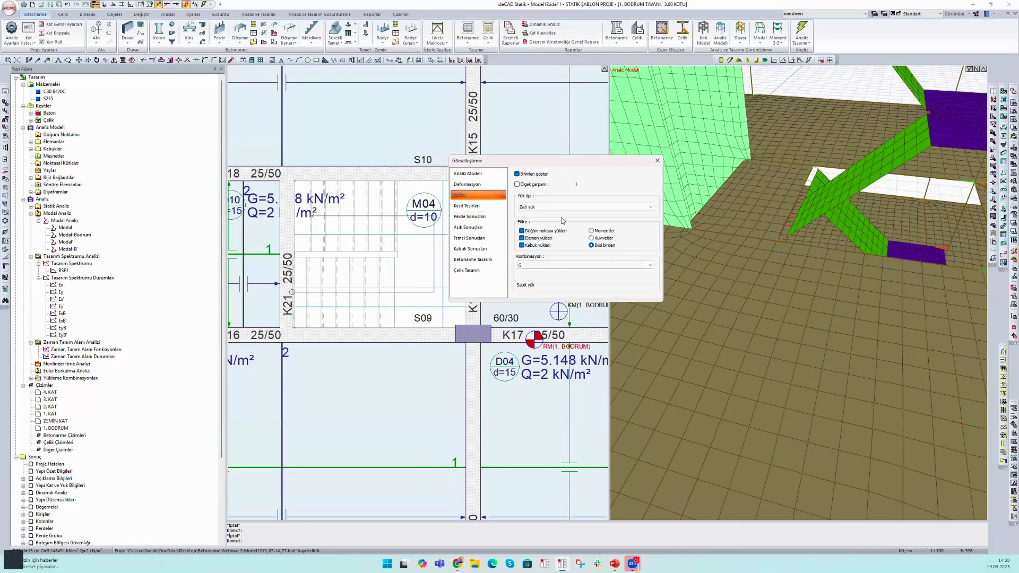
pyautogui.click(472, 260)
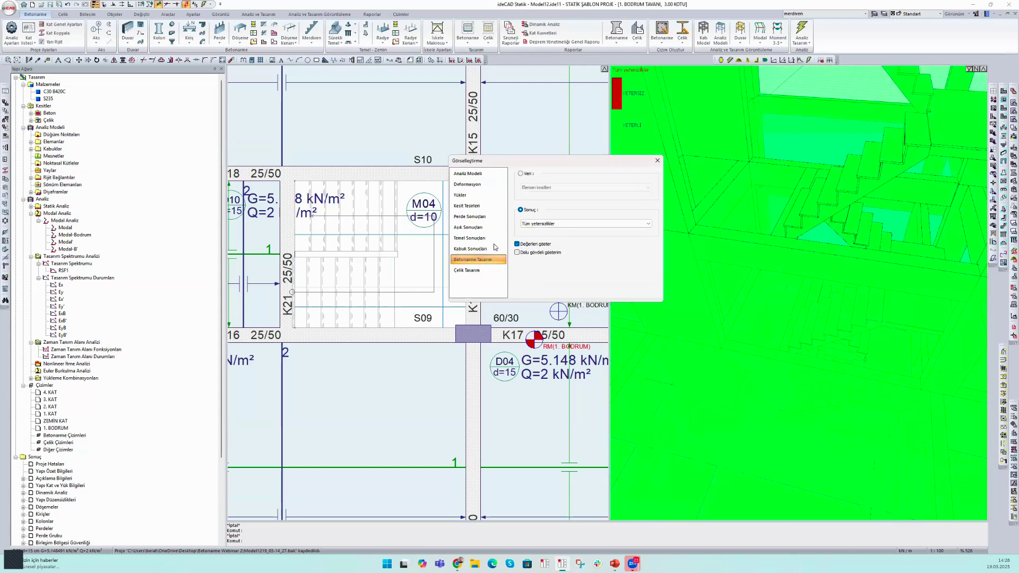
pyautogui.click(469, 249)
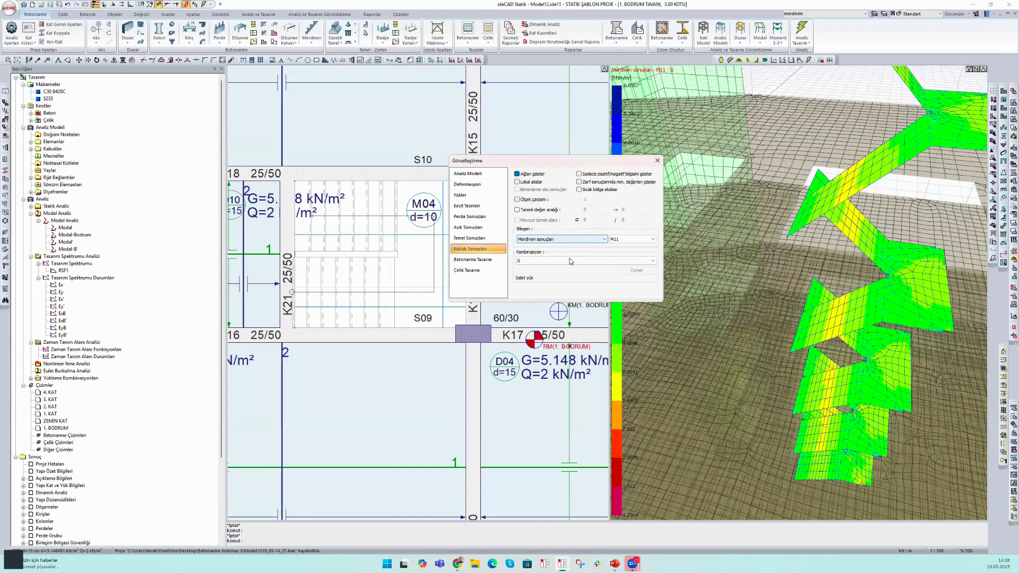
pyautogui.click(560, 260)
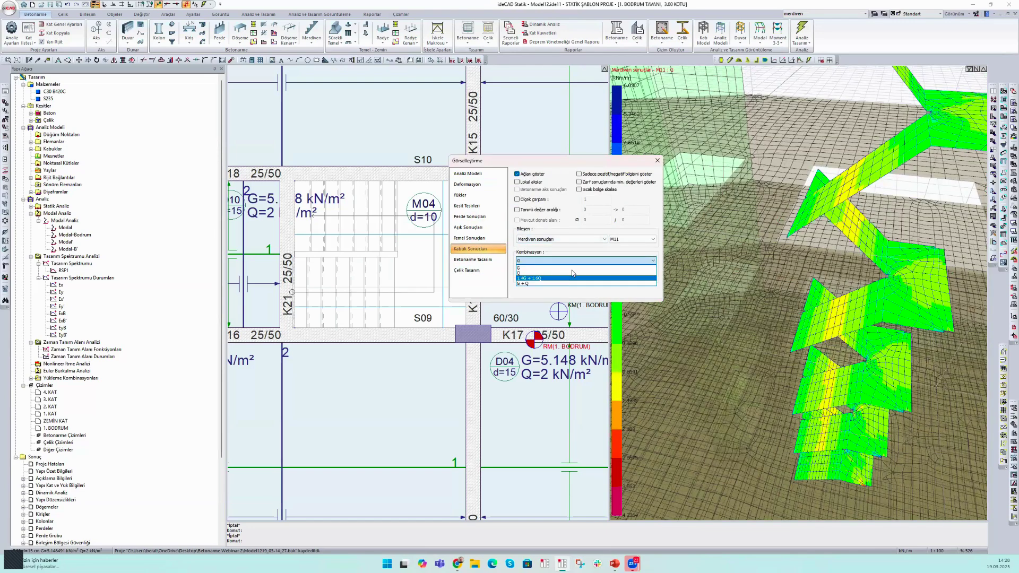
pyautogui.click(573, 277)
pyautogui.click(632, 239)
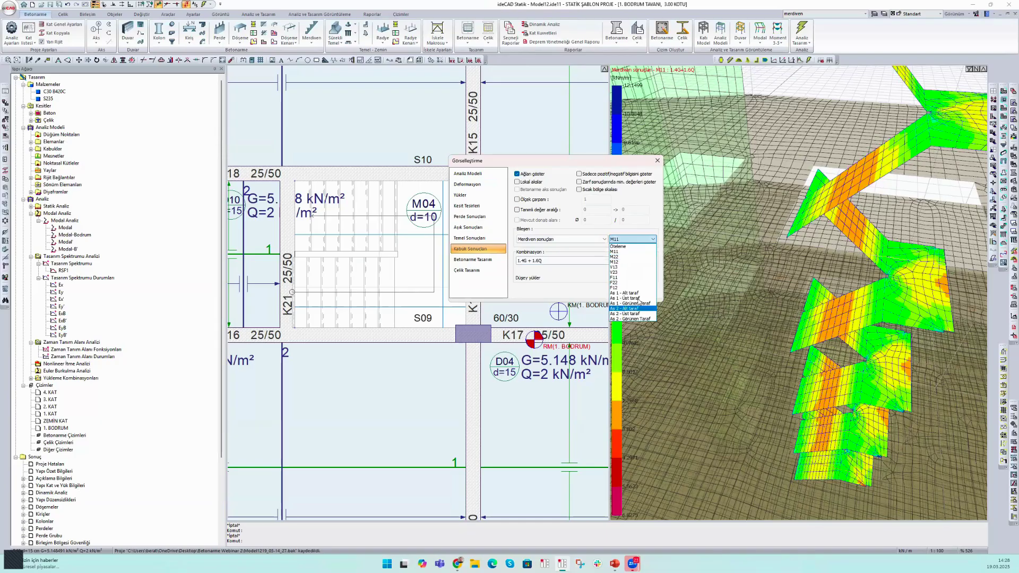
pyautogui.click(639, 251)
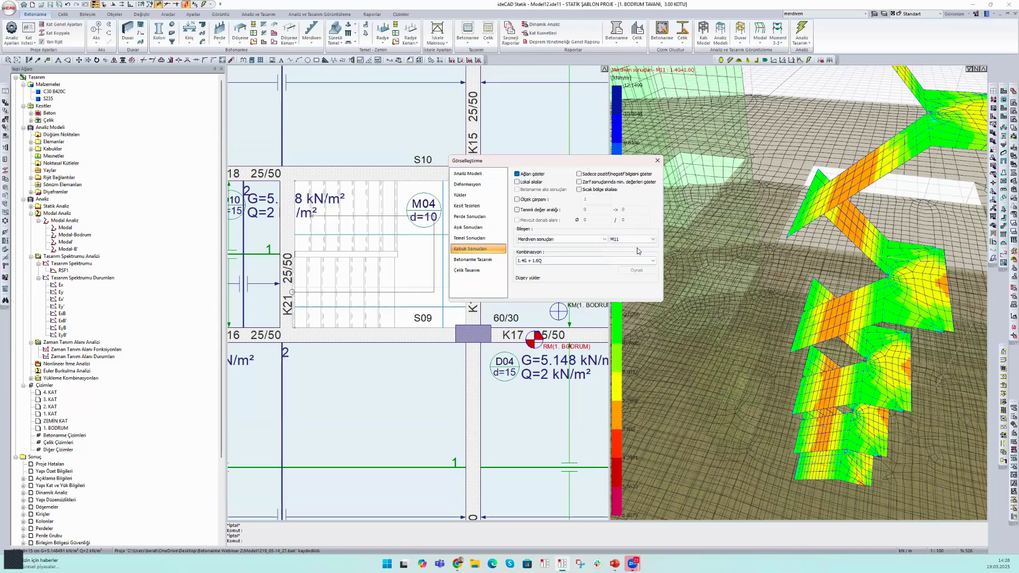
# Display the stairs' displacement (Öteleme), animate and inspect the deformation, and close the visualization settings after stopping the animation.
pyautogui.click(633, 239)
pyautogui.click(630, 245)
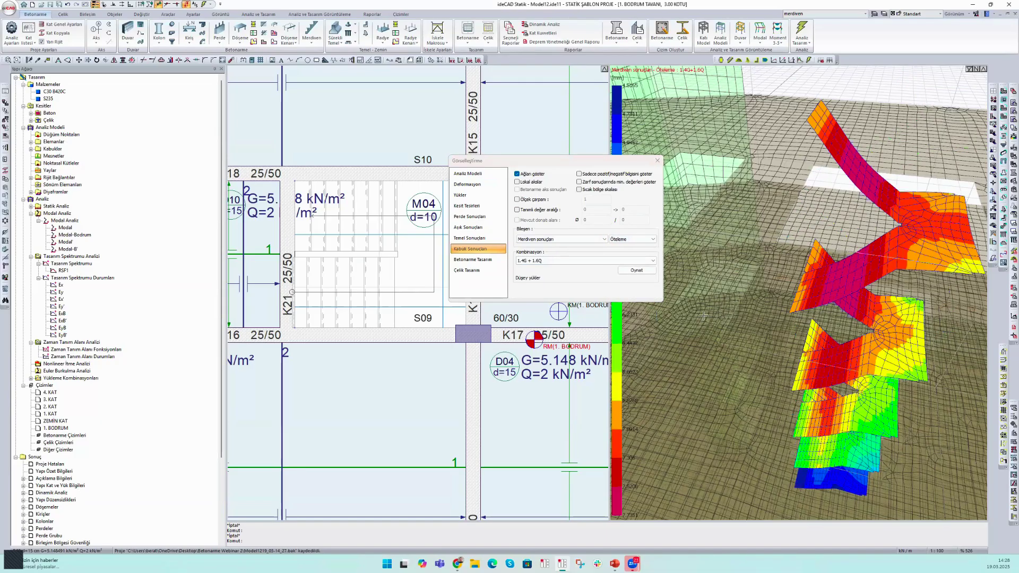
pyautogui.click(637, 271)
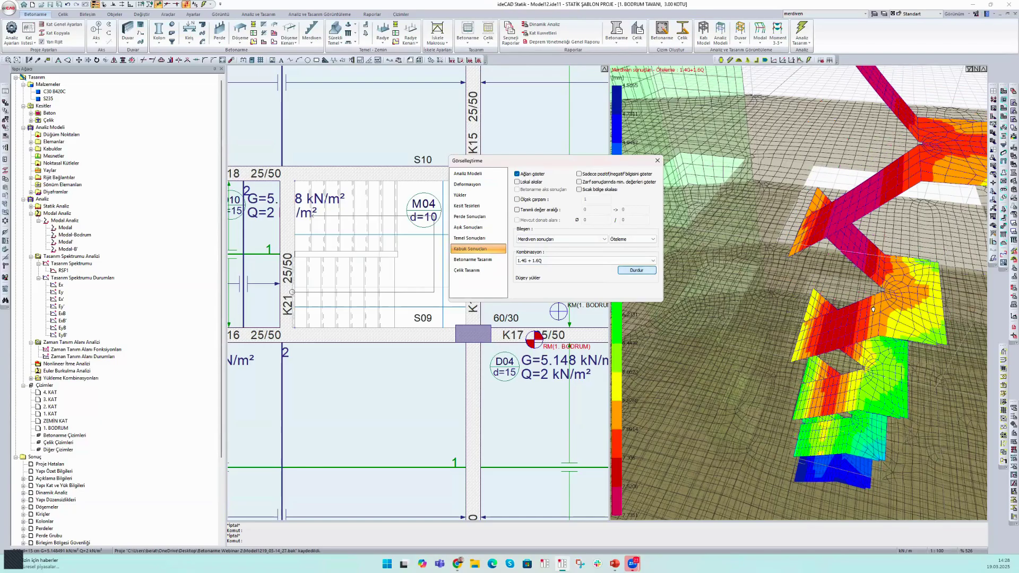
pyautogui.moveTo(885, 333)
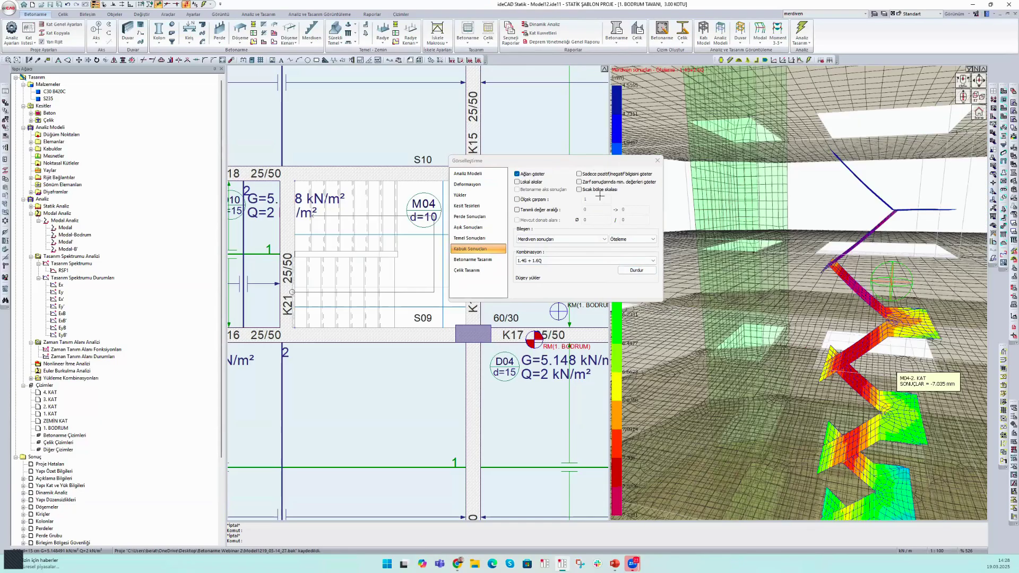
pyautogui.keyDown('ctrl'); pyautogui.moveTo(600, 196); pyautogui.dragTo(859, 337, button='middle'); pyautogui.keyUp('ctrl')
pyautogui.click(637, 270)
pyautogui.moveTo(595, 161); pyautogui.dragTo(509, 166)
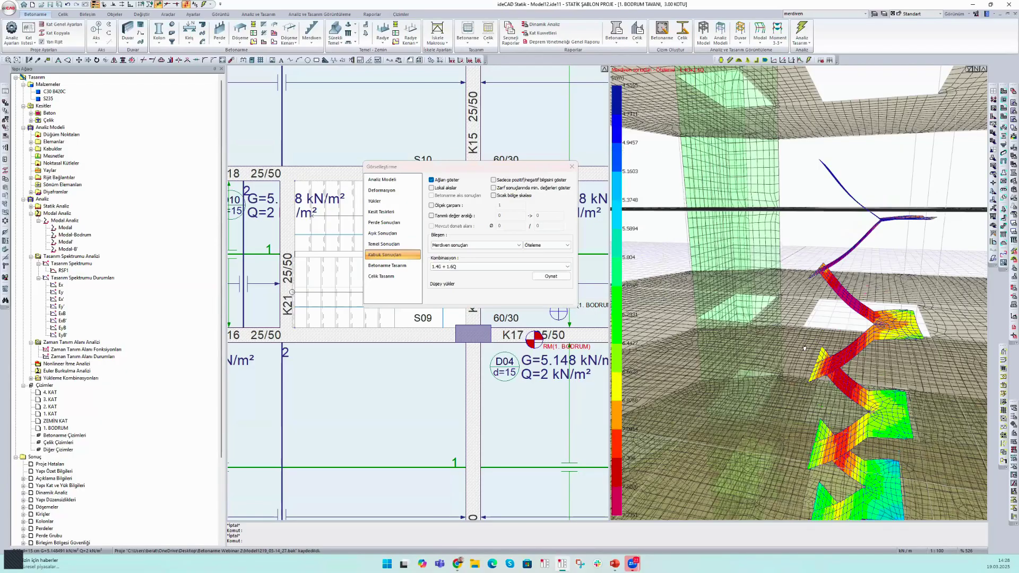
pyautogui.keyDown('ctrl'); pyautogui.moveTo(805, 348); pyautogui.dragTo(805, 341, button='middle'); pyautogui.keyUp('ctrl')
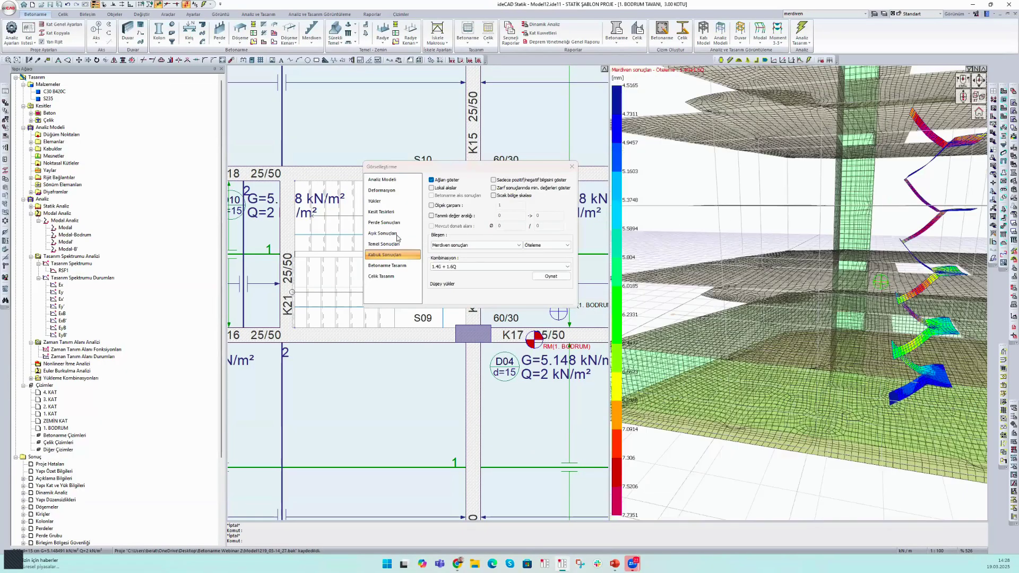
pyautogui.click(571, 167)
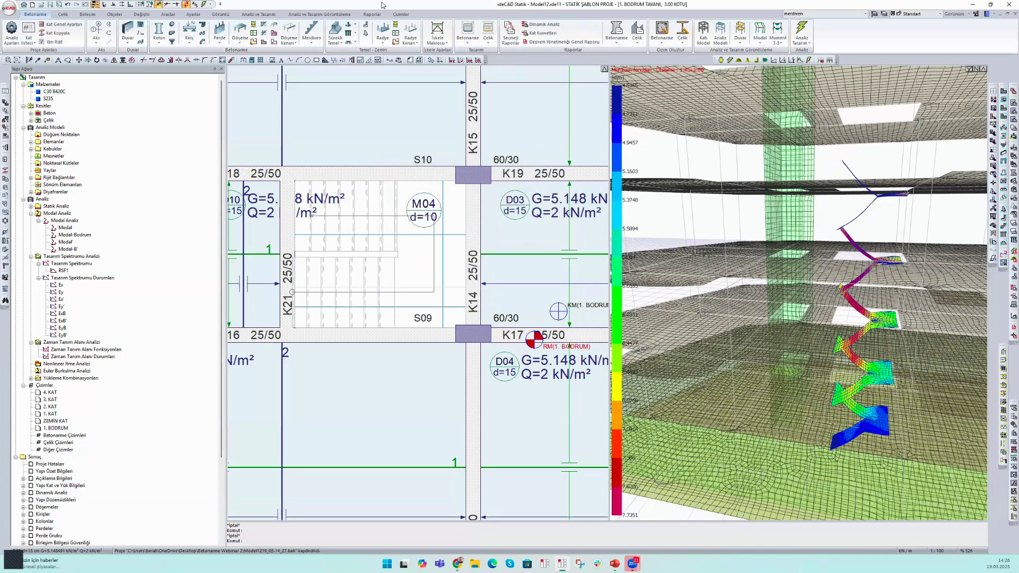
# Check the table and advanced options in the formwork plan (Kalıp Planı) drawing settings and accept them.
pyautogui.click(408, 16)
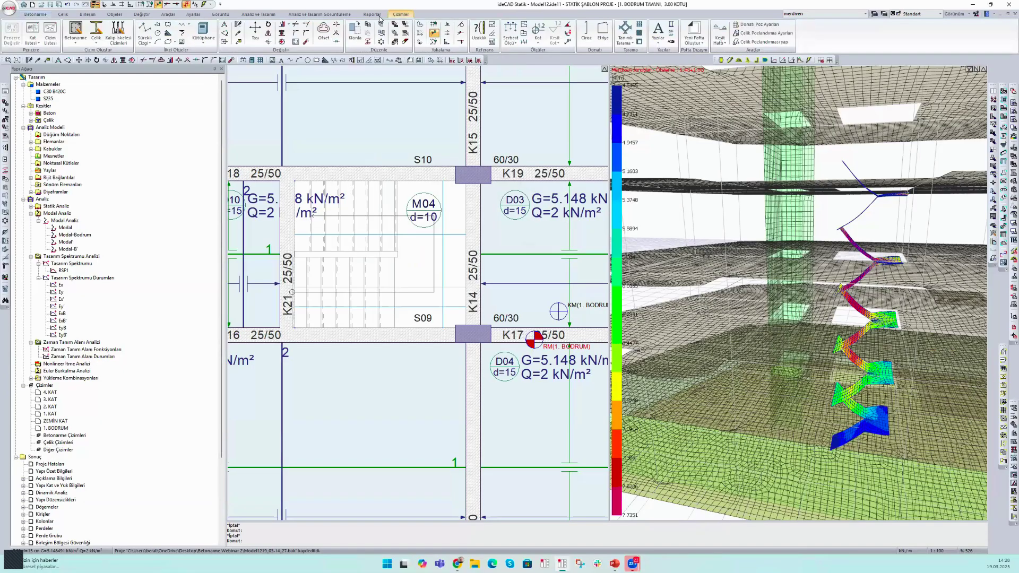
pyautogui.click(76, 40)
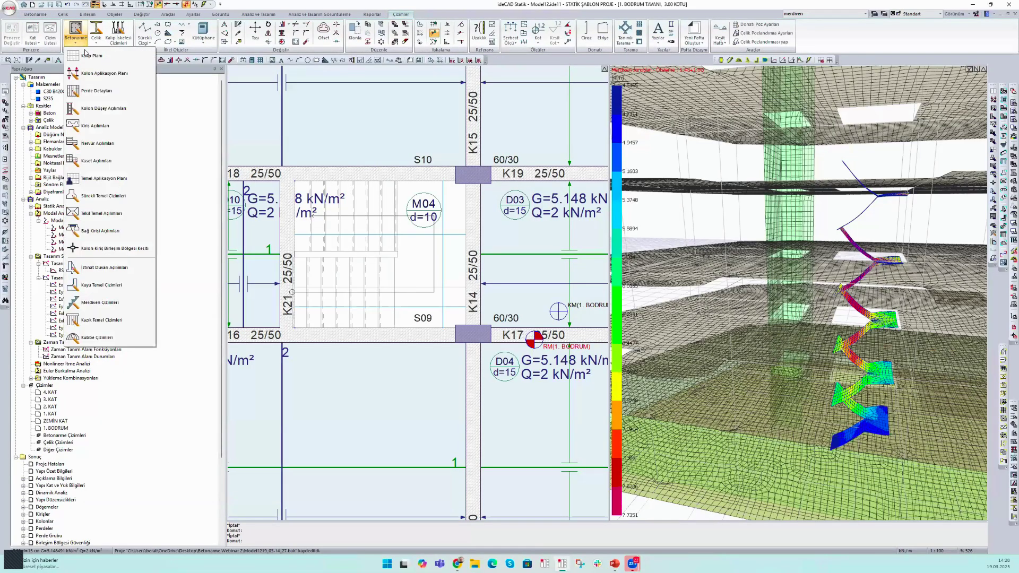
pyautogui.click(101, 58)
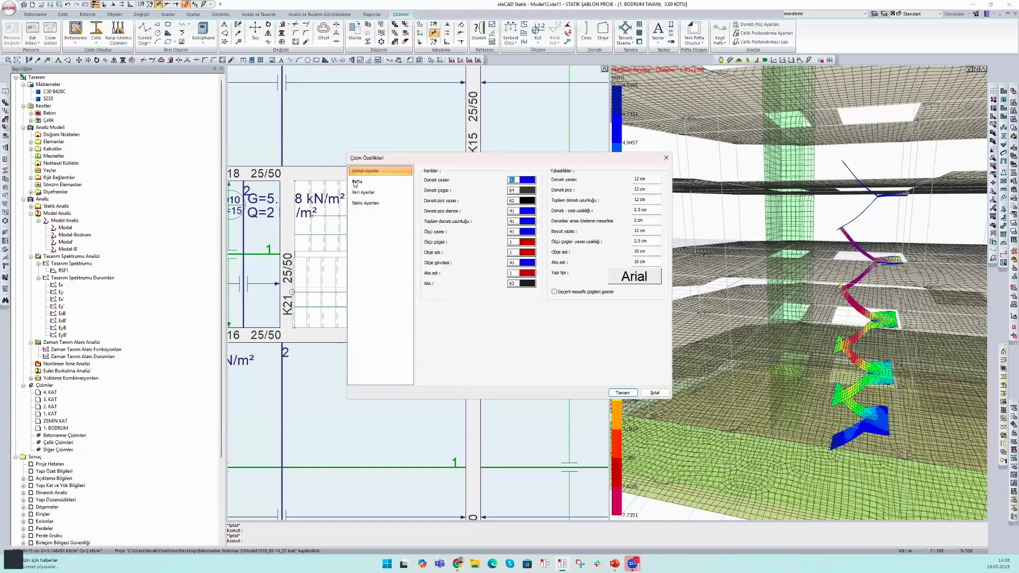
pyautogui.click(376, 201)
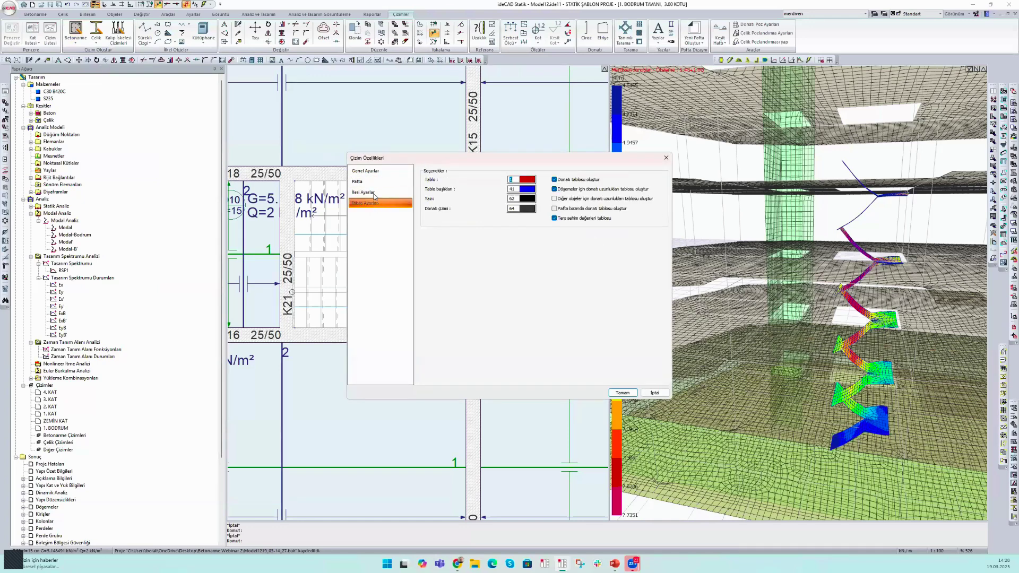
pyautogui.click(373, 193)
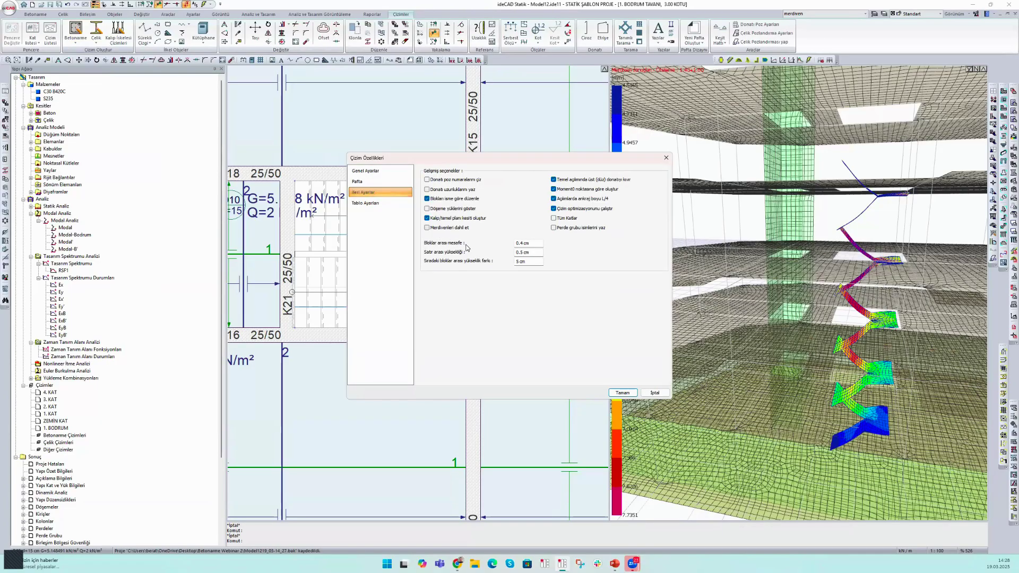
pyautogui.click(622, 393)
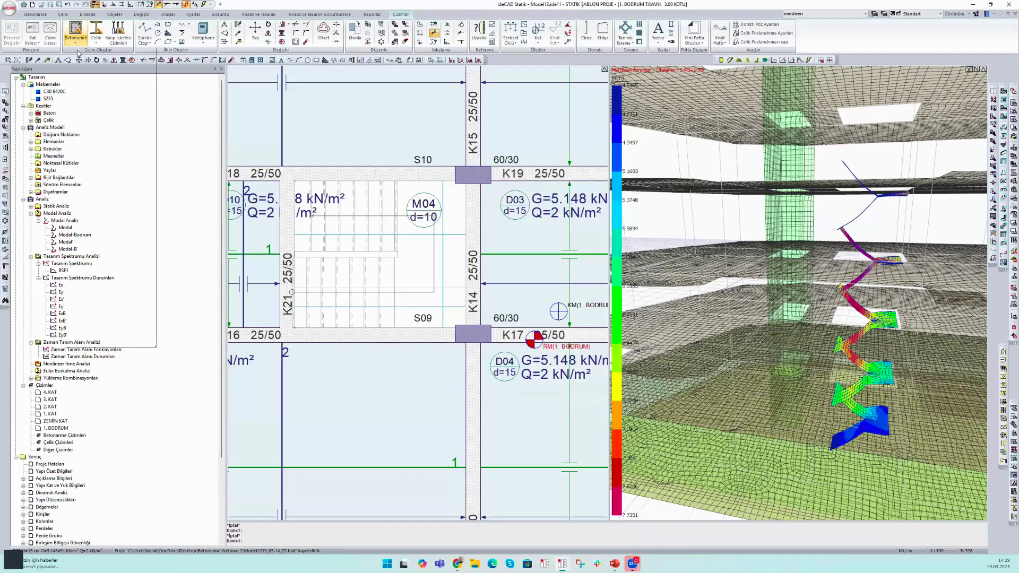
# Generate the reinforced-concrete stair drawings (Merdiven Çizimleri) with the existing drawing settings and bring stair M04's plan into view.
pyautogui.click(77, 42)
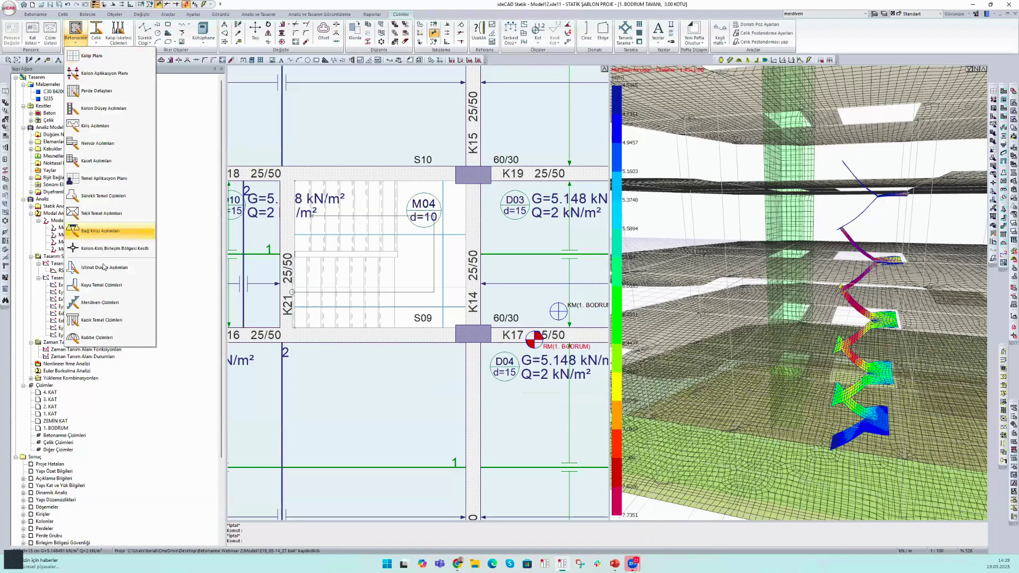
pyautogui.click(104, 310)
pyautogui.click(621, 394)
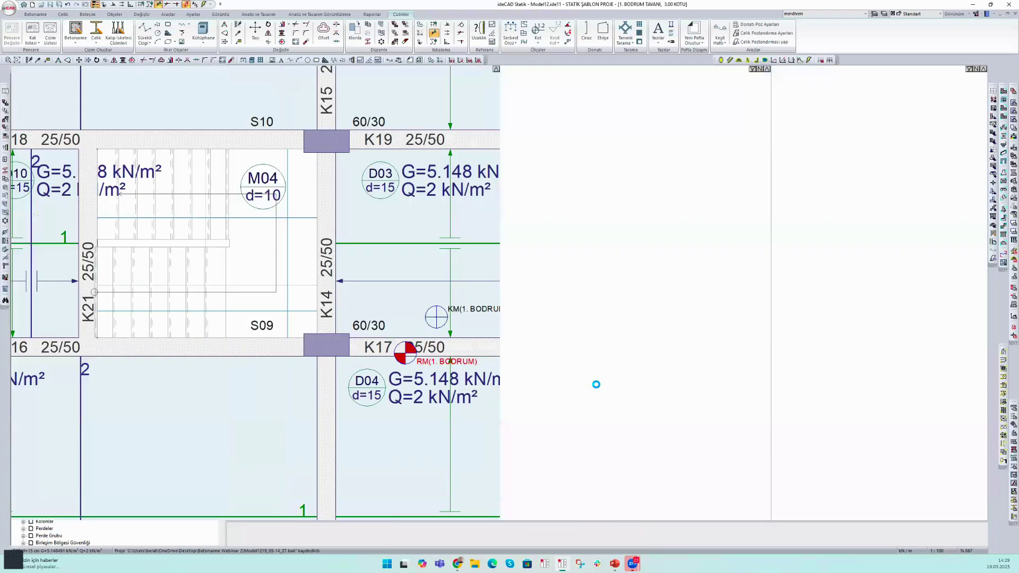
pyautogui.moveTo(550, 375)
pyautogui.mouseDown(button='middle')
pyautogui.moveTo(534, 233)
pyautogui.moveTo(525, 254)
pyautogui.mouseUp(button='middle')
pyautogui.scroll(6, 538, 221)
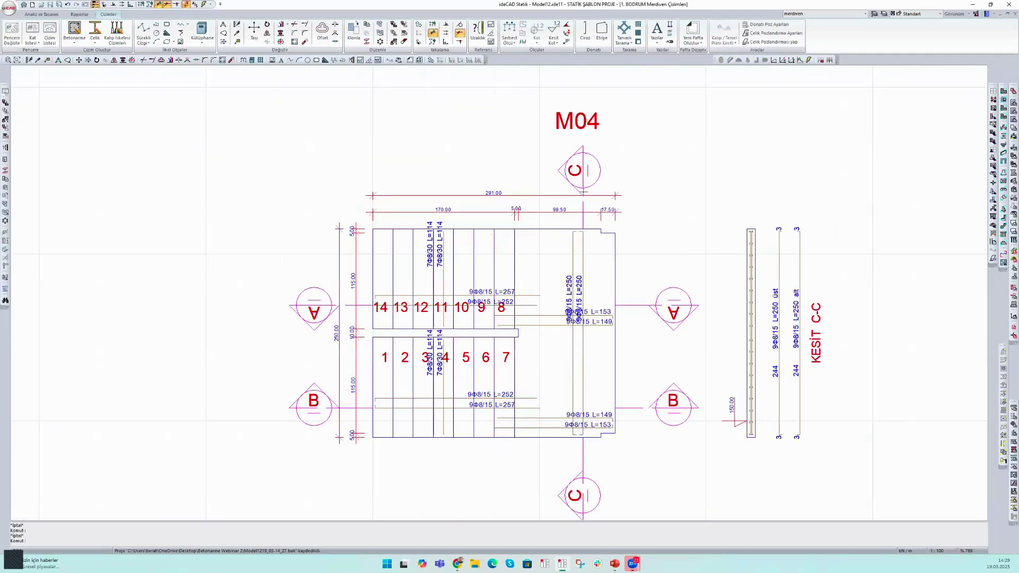
# Move the two vertical 9Φ8/15 labels on M04's landing bars below the overlapping L=153 and L=149 bar labels.
pyautogui.scroll(4, 585, 318)
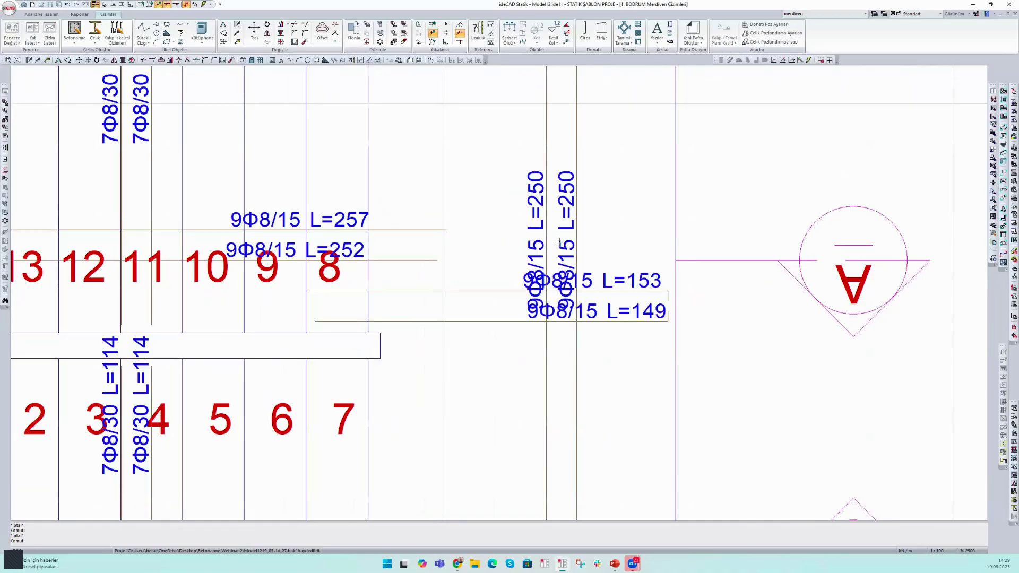
pyautogui.press('m')
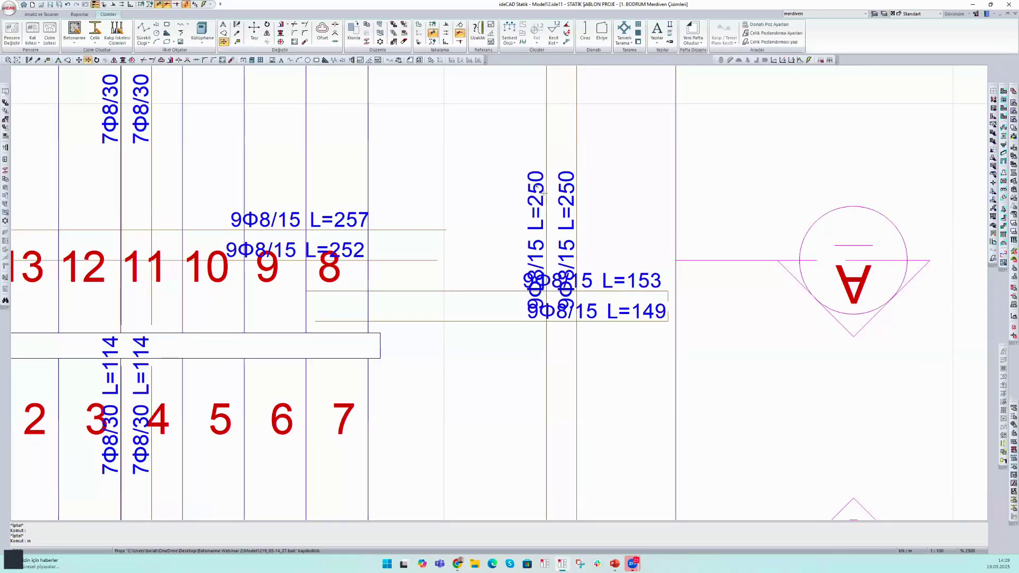
pyautogui.click(536, 210)
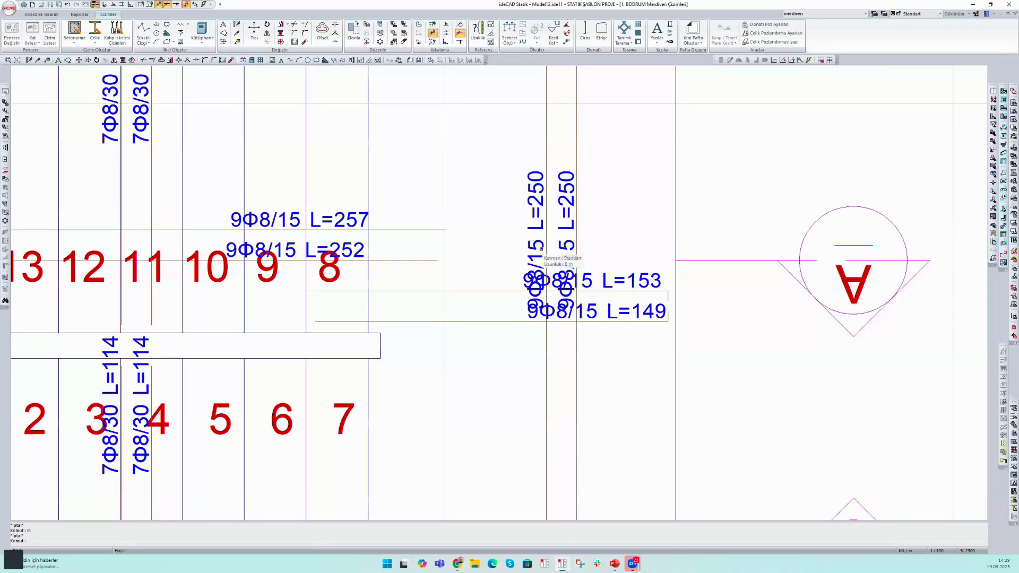
pyautogui.press('m')
pyautogui.click(543, 258)
pyautogui.click(545, 344)
pyautogui.press('m')
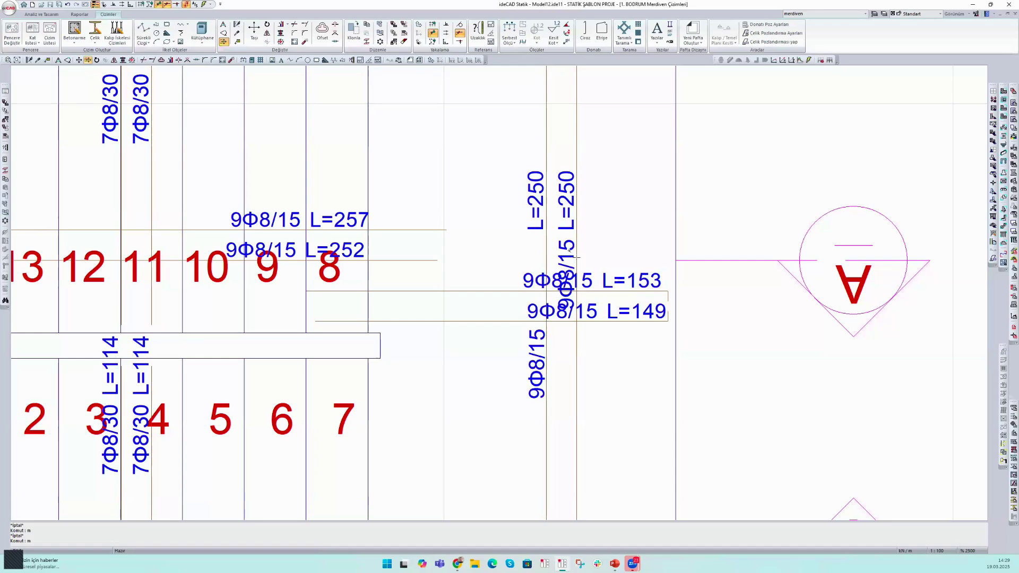
pyautogui.click(567, 266)
pyautogui.click(577, 348)
# Examine stair M04's reinforcement plan and the flight and landing bar details in section A-A.
pyautogui.scroll(-5, 468, 277)
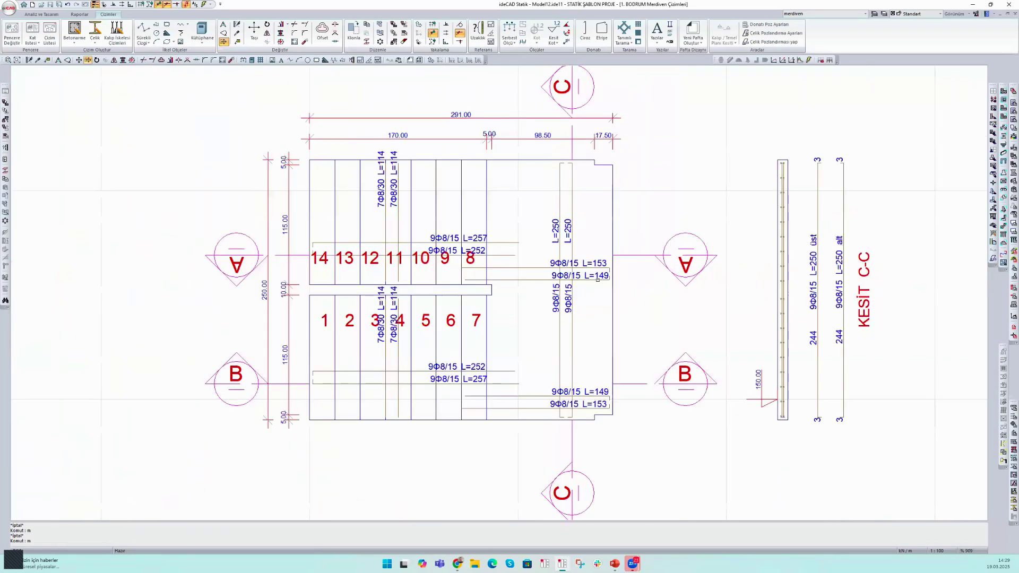
pyautogui.scroll(3, 469, 276)
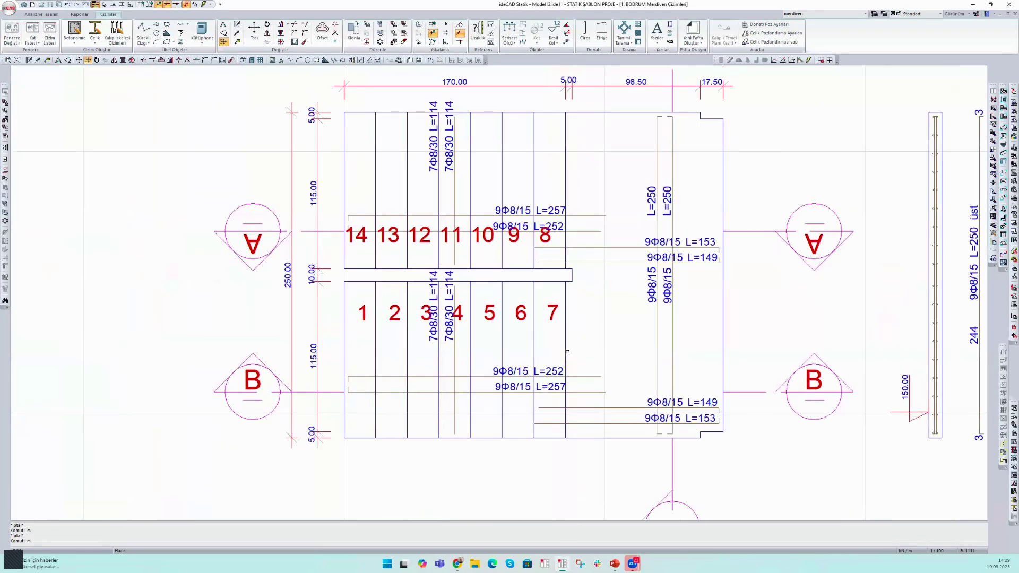
pyautogui.scroll(-3, 590, 329)
pyautogui.scroll(-3, 521, 237)
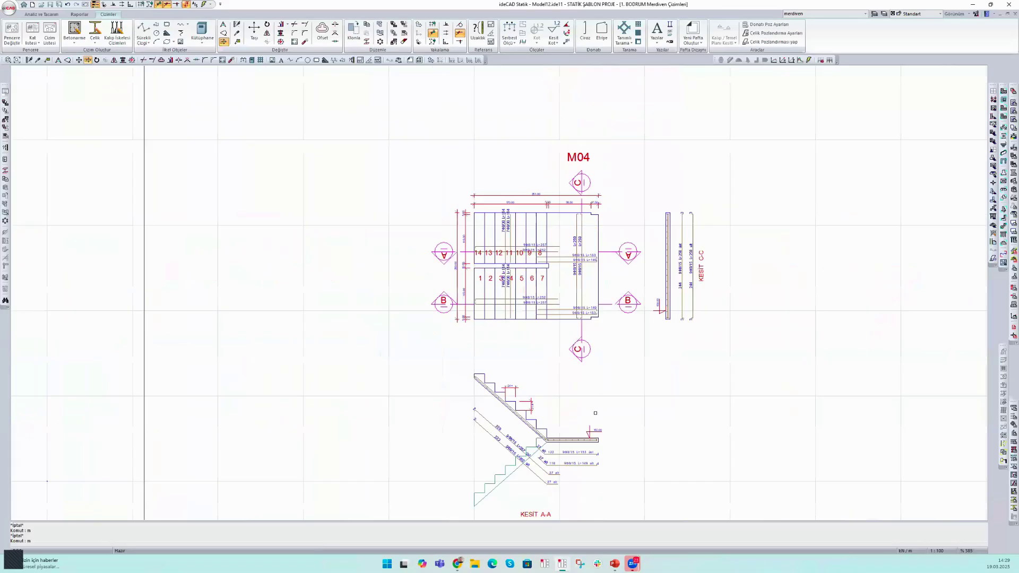
pyautogui.moveTo(584, 372); pyautogui.dragTo(584, 239, button='middle')
pyautogui.scroll(3, 622, 295)
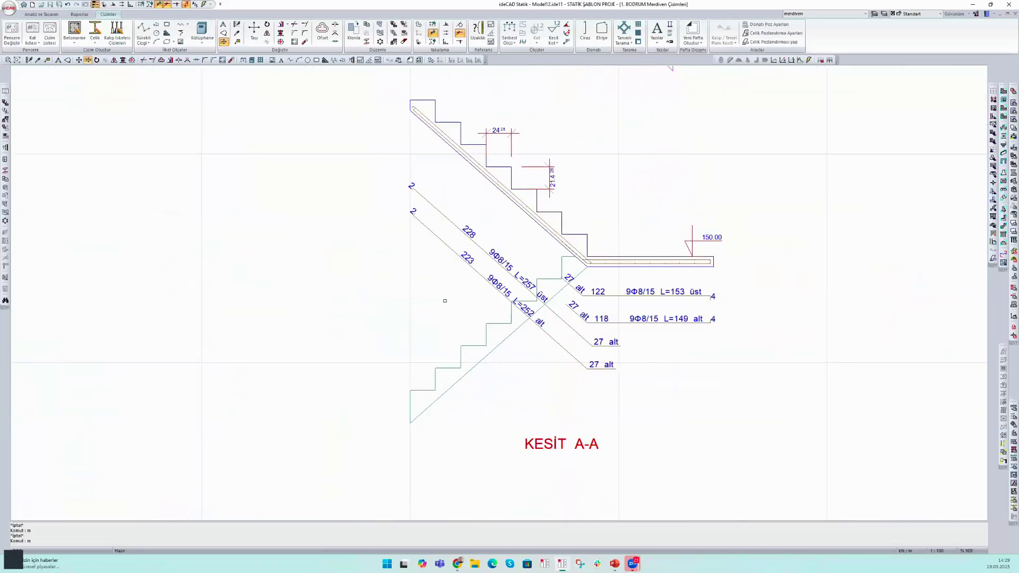
pyautogui.scroll(-6, 449, 274)
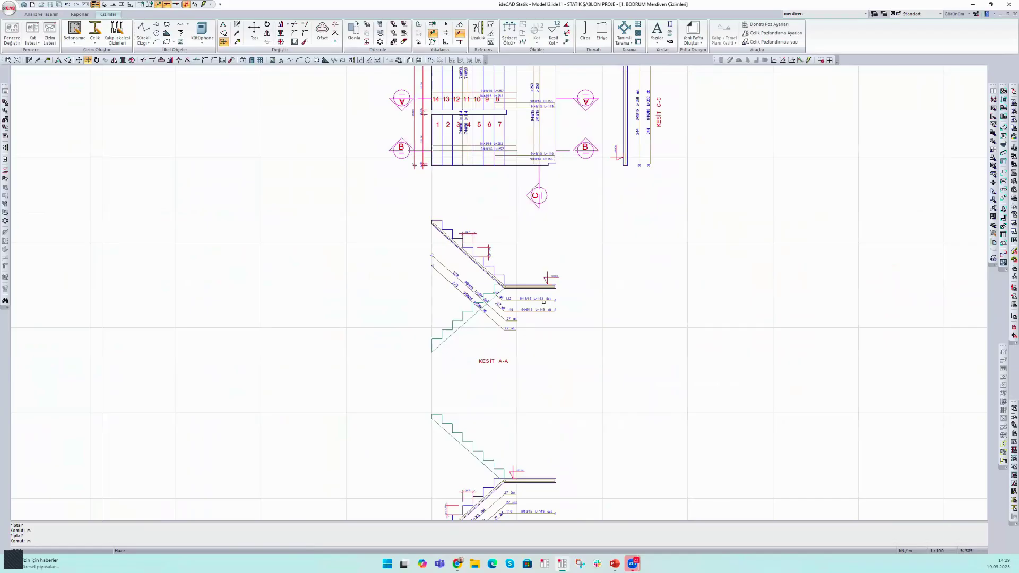
# Generate the ground floor formwork plan (Kalıp Planı) with stairs included in the drawing, skipping the Ters Sehim Tablosu selection.
pyautogui.scroll(-8, 478, 318)
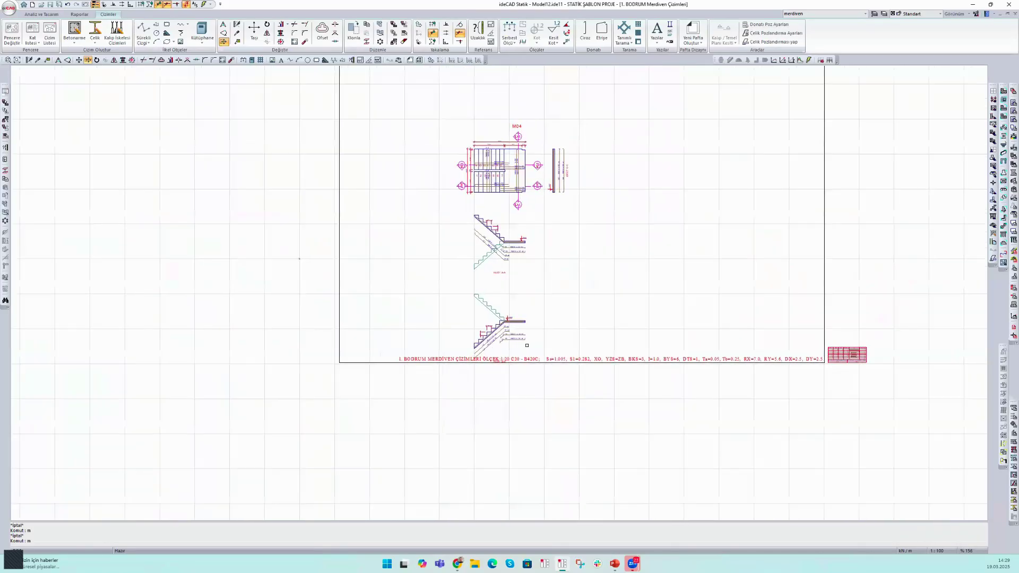
pyautogui.scroll(8, 526, 346)
pyautogui.scroll(-6, 524, 330)
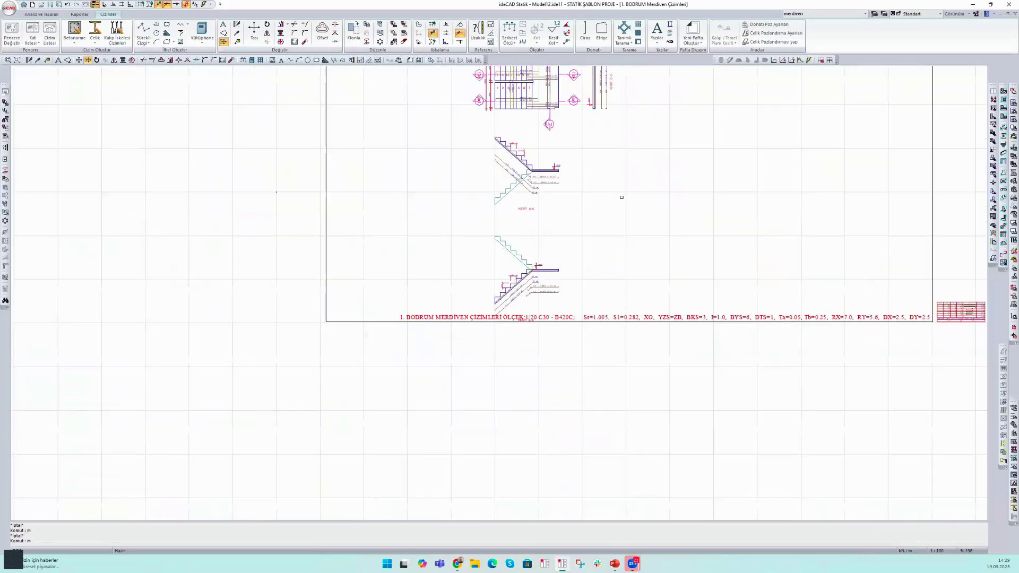
pyautogui.scroll(-3, 558, 344)
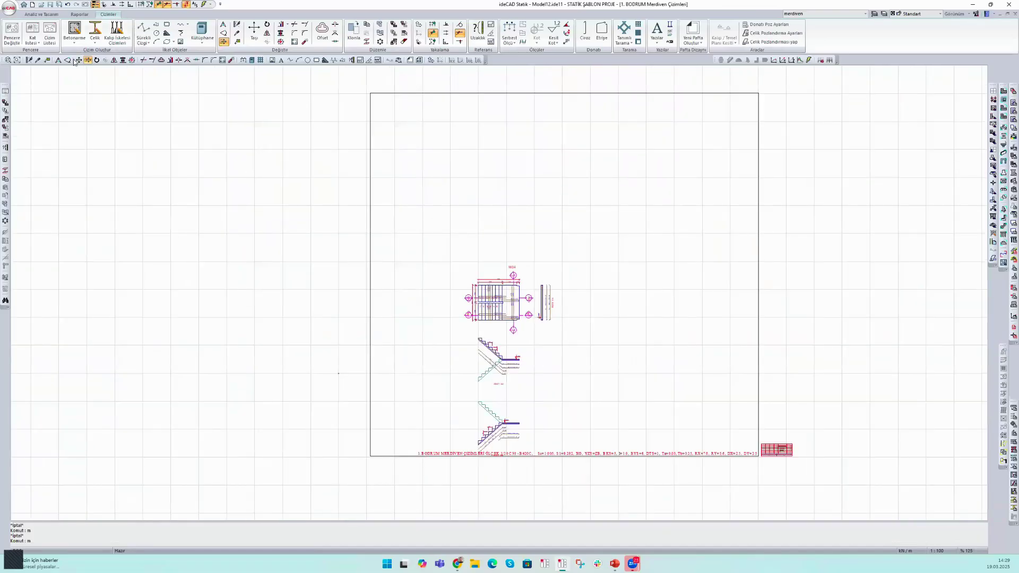
pyautogui.click(74, 42)
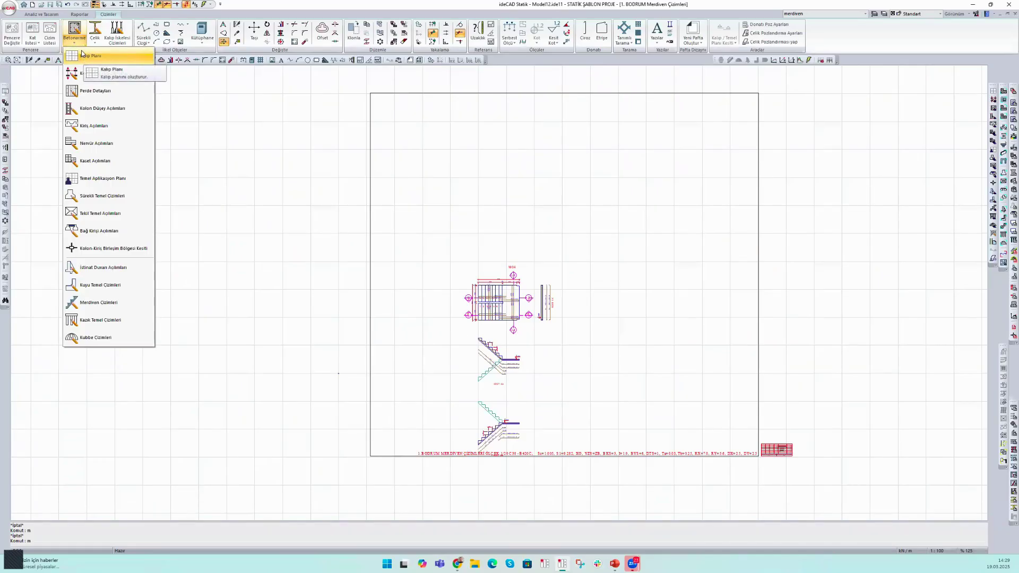
pyautogui.click(90, 55)
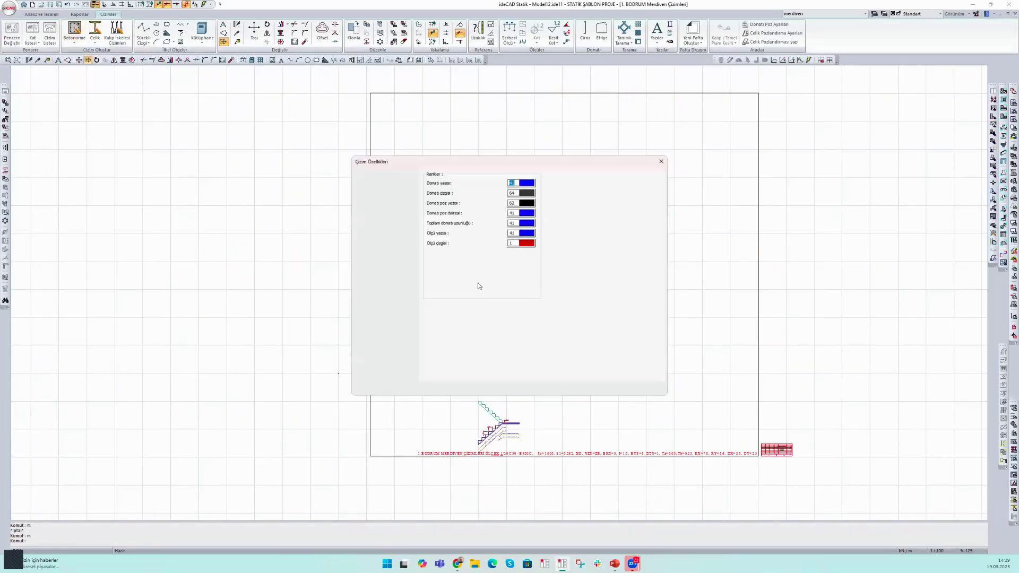
pyautogui.click(367, 204)
pyautogui.click(369, 193)
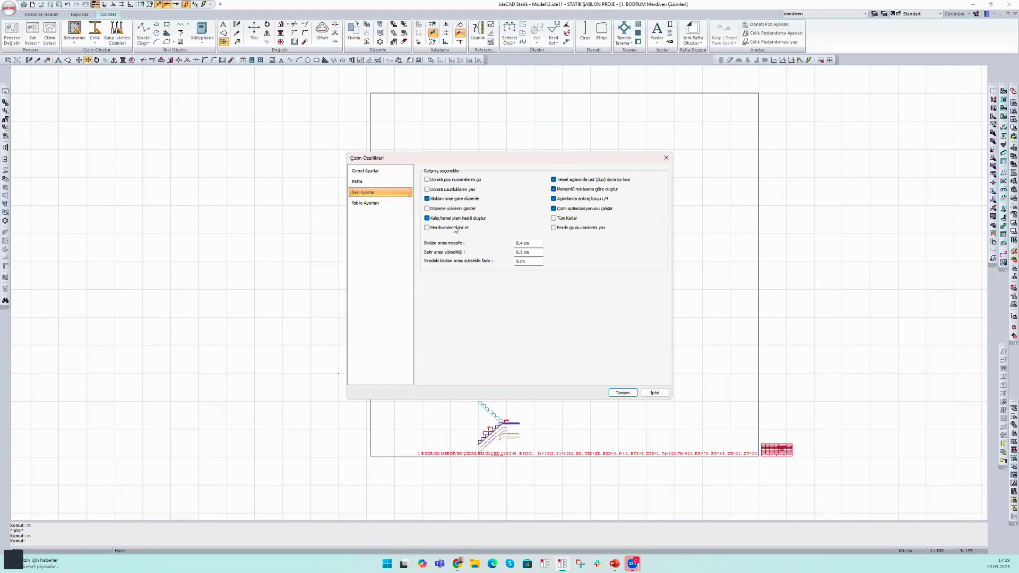
pyautogui.click(455, 228)
pyautogui.click(623, 393)
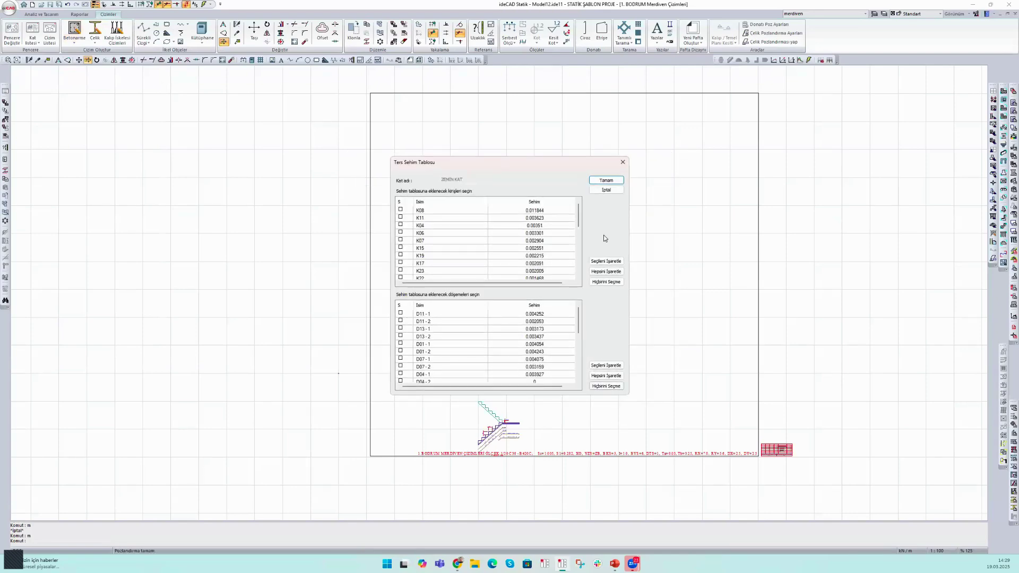
pyautogui.click(617, 192)
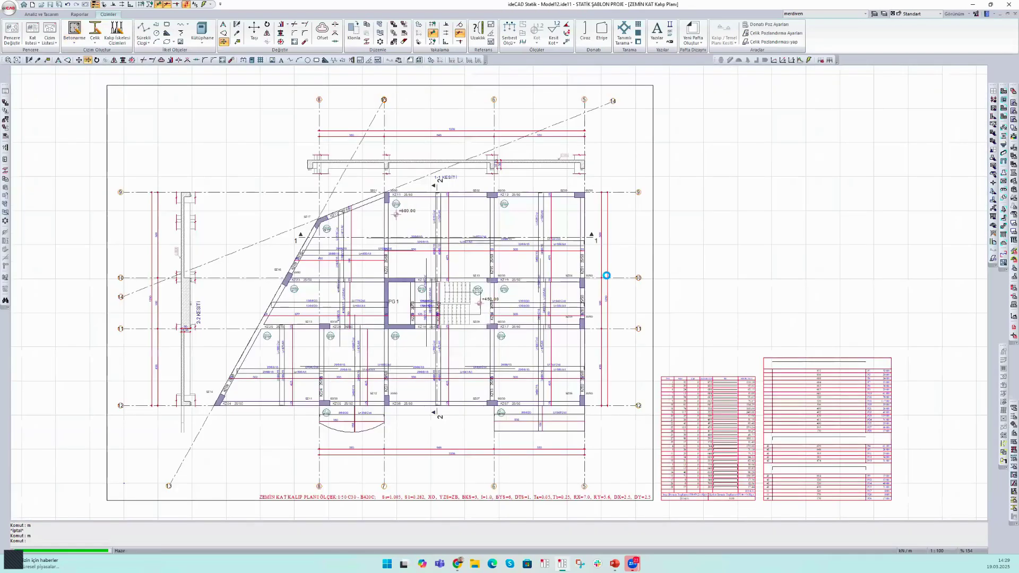
# Examine how stair M04 is drawn among the slabs and beams of the ground floor formwork plan.
pyautogui.scroll(3, 473, 322)
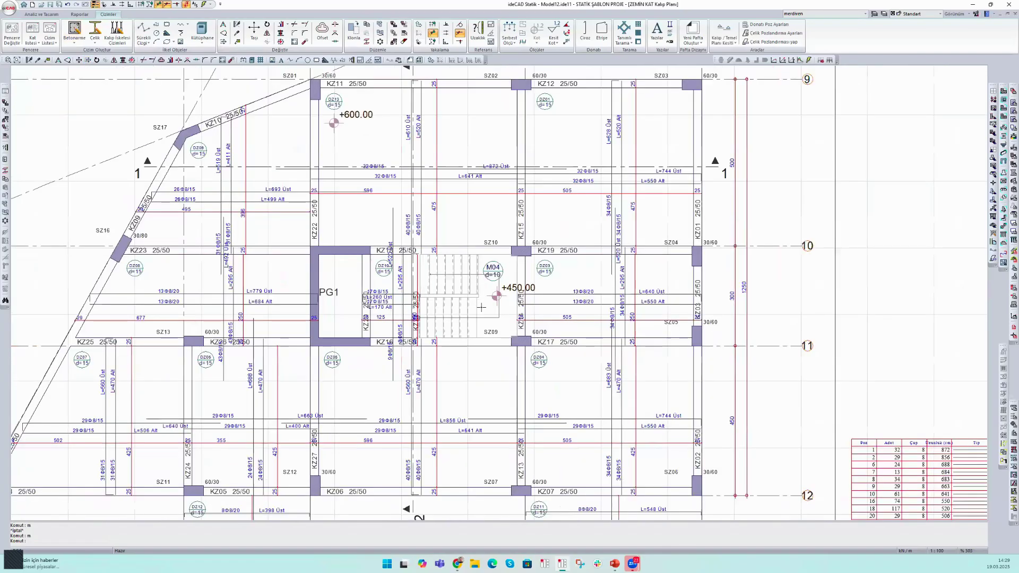
pyautogui.scroll(-2, 483, 303)
pyautogui.scroll(-3, 483, 303)
pyautogui.scroll(6, 504, 303)
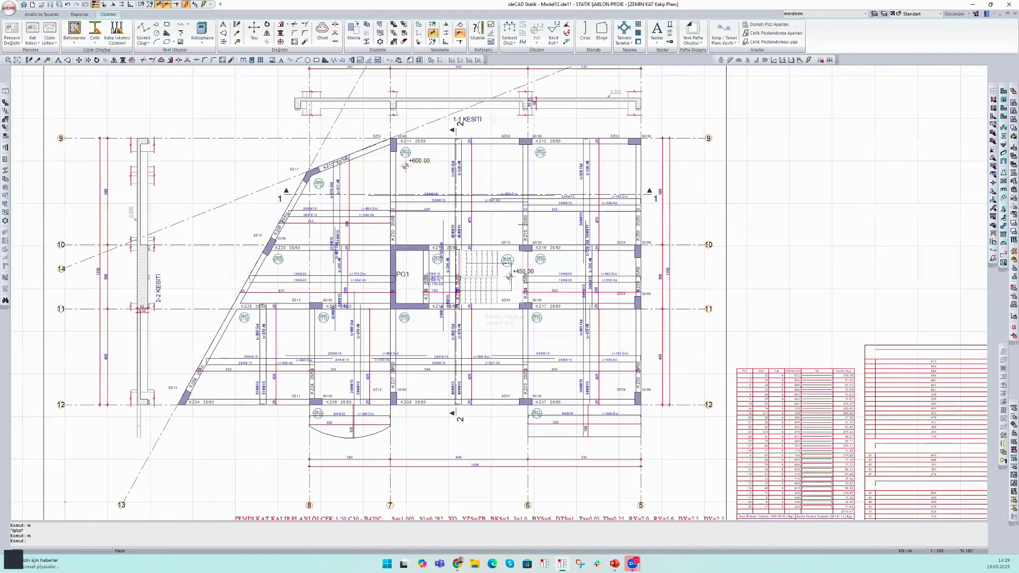
pyautogui.scroll(-6, 497, 320)
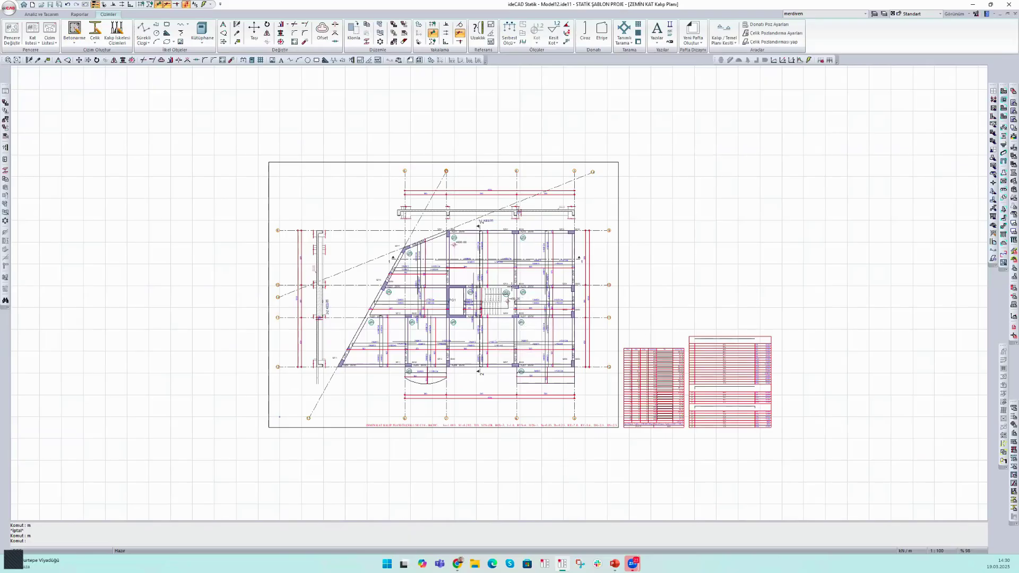
pyautogui.scroll(3, 510, 289)
pyautogui.scroll(-2, 510, 289)
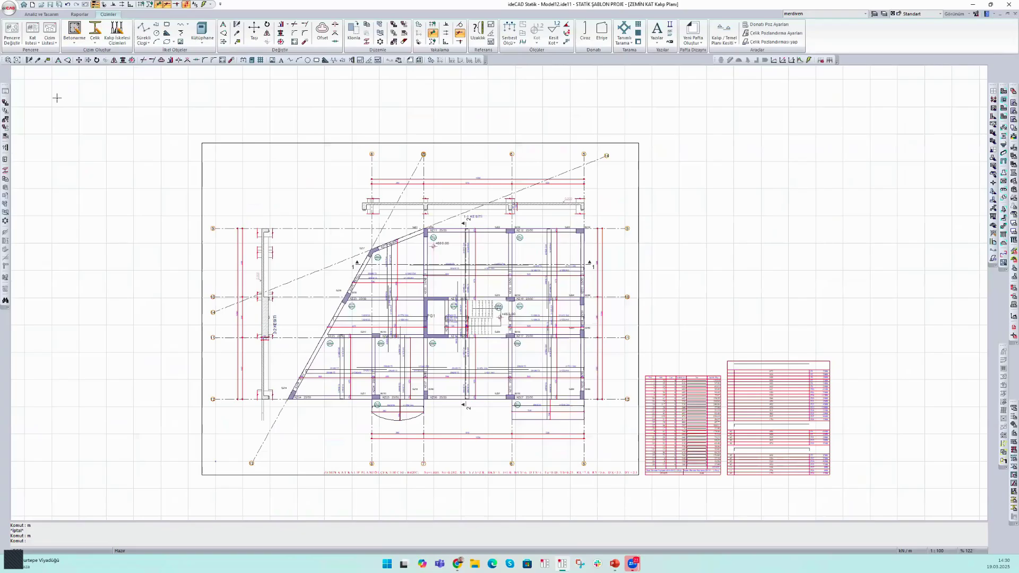
# Return to the model window and create a new project in another ideCAD Statik instance with Türkiye, Metrik (kN) and Beyaz Arkaplan.
pyautogui.click(75, 42)
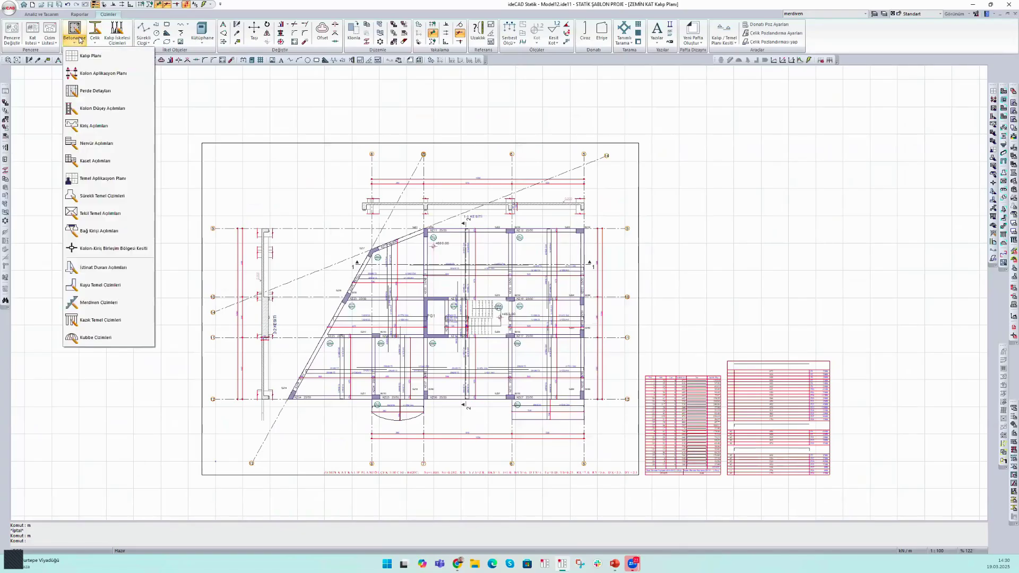
pyautogui.click(15, 35)
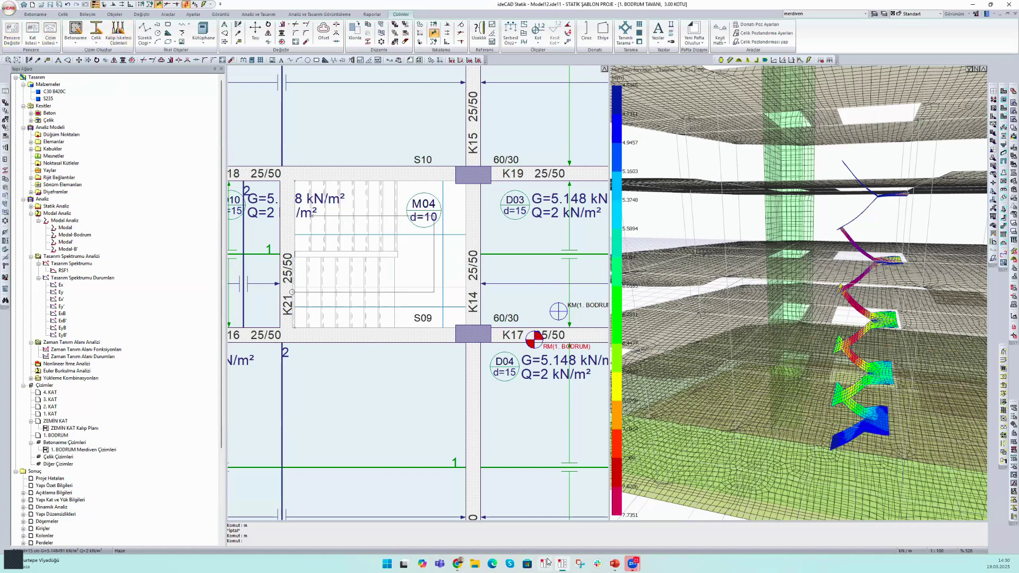
pyautogui.rightClick(562, 564)
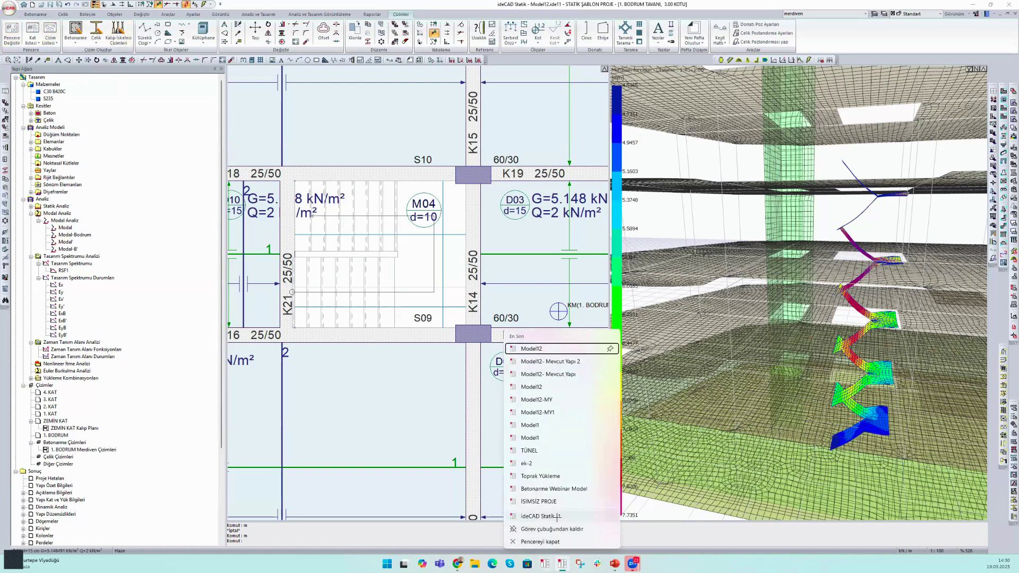
pyautogui.click(557, 517)
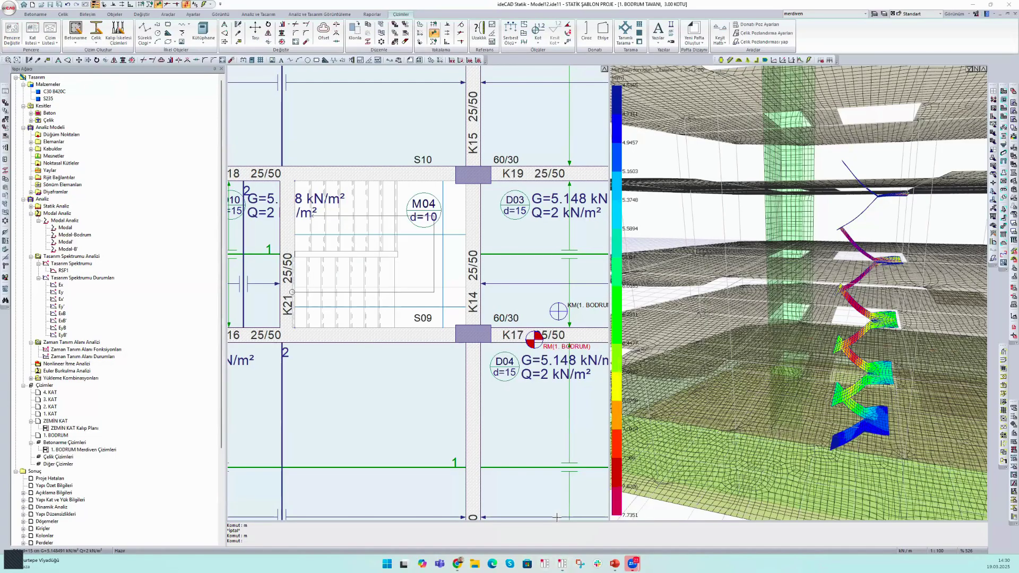
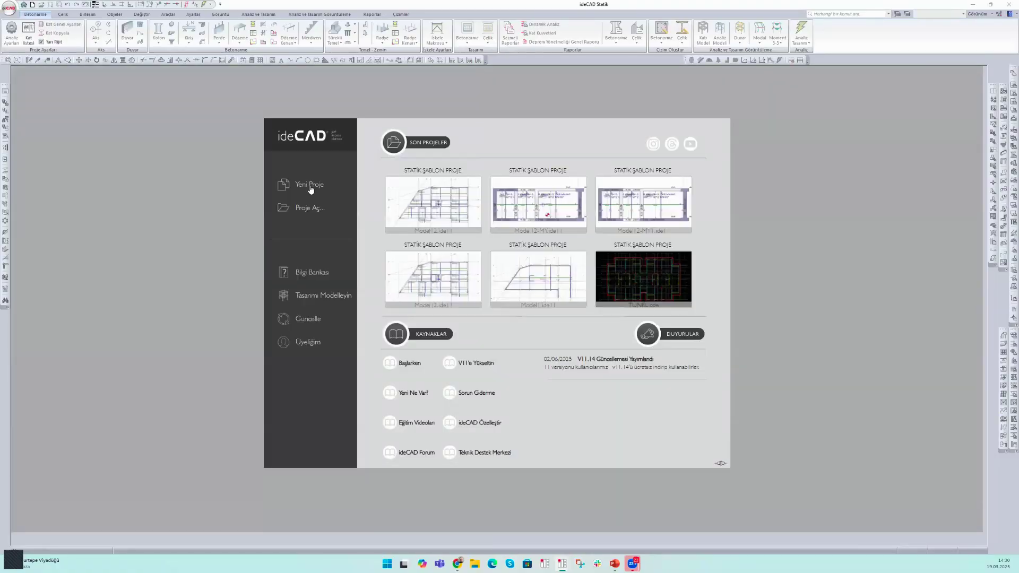
pyautogui.click(311, 190)
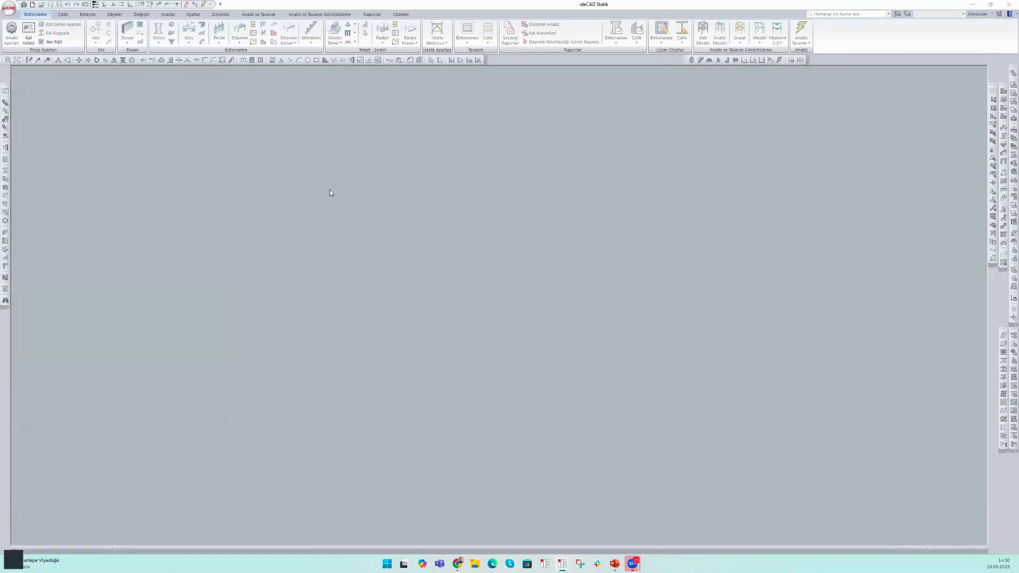
pyautogui.click(620, 182)
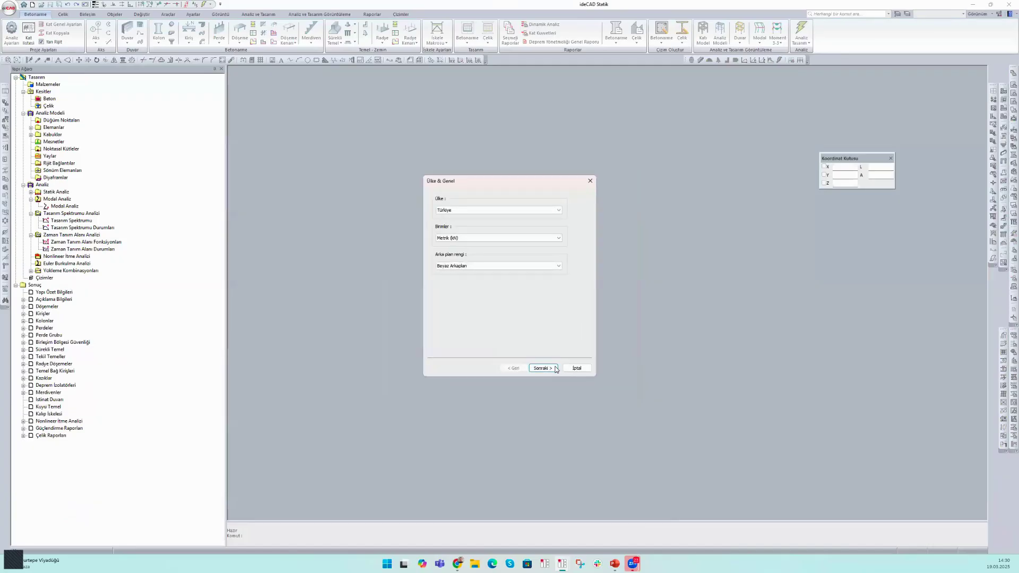
pyautogui.click(543, 368)
pyautogui.click(542, 368)
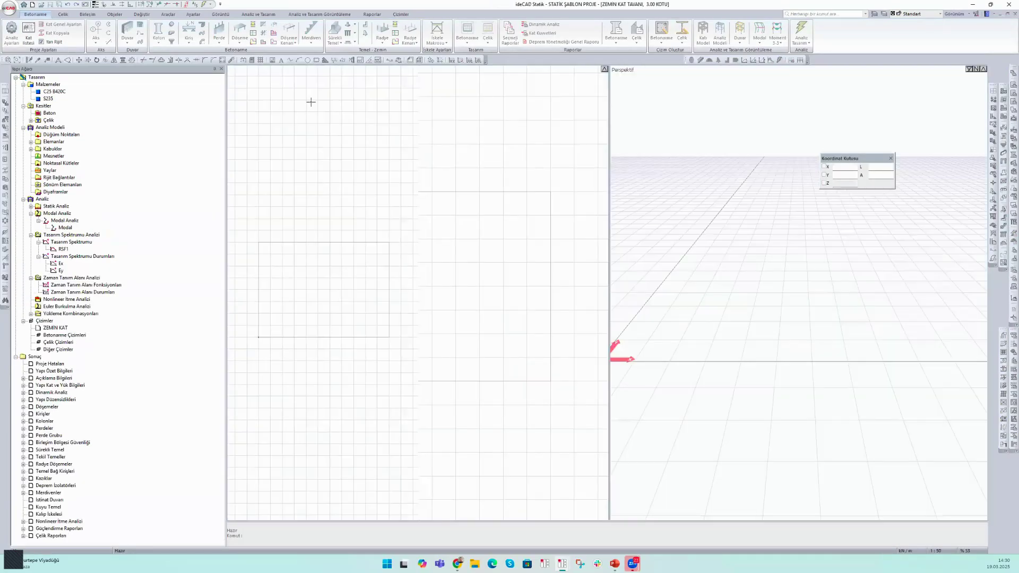
# Draw a 200 cm high dome (Kubbe) with a radius of about 447 cm in the upper-left part of the plan area.
pyautogui.click(245, 16)
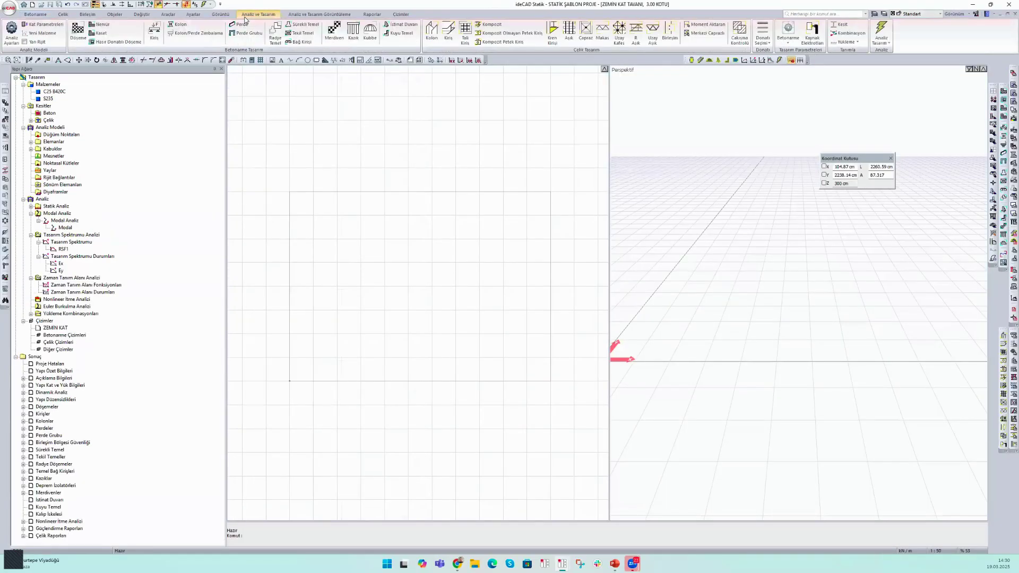
pyautogui.click(112, 15)
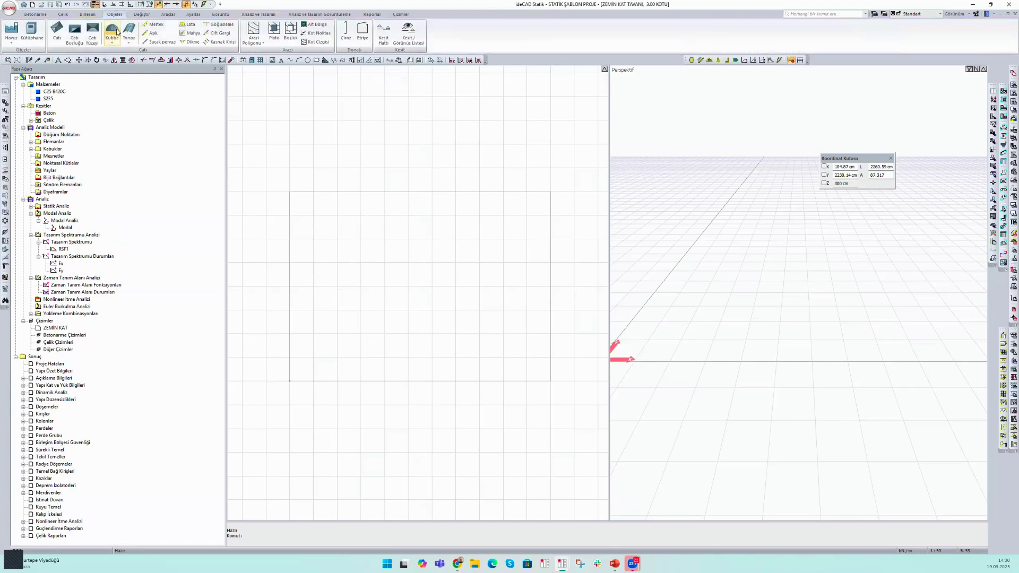
pyautogui.click(112, 30)
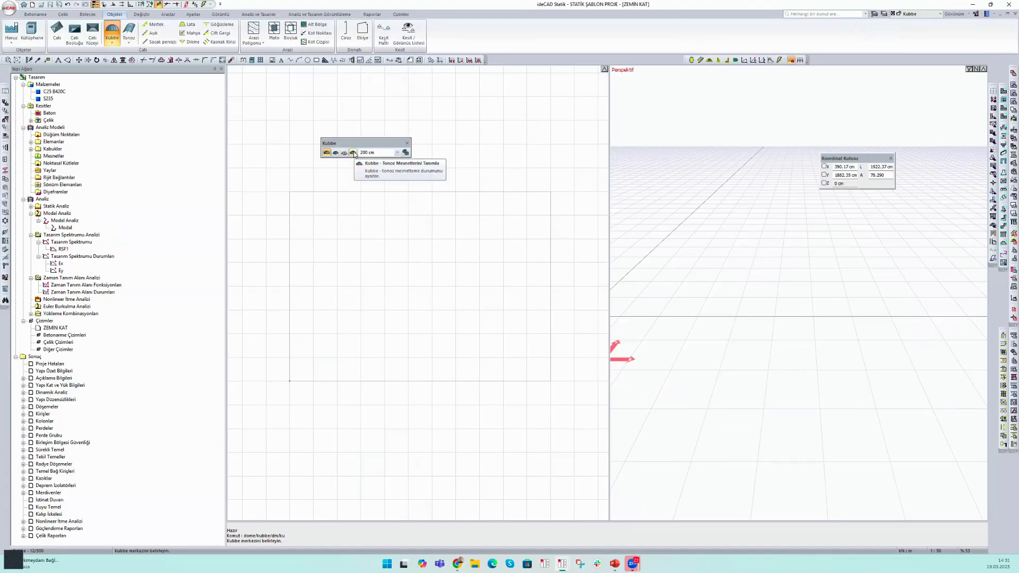
pyautogui.click(361, 239)
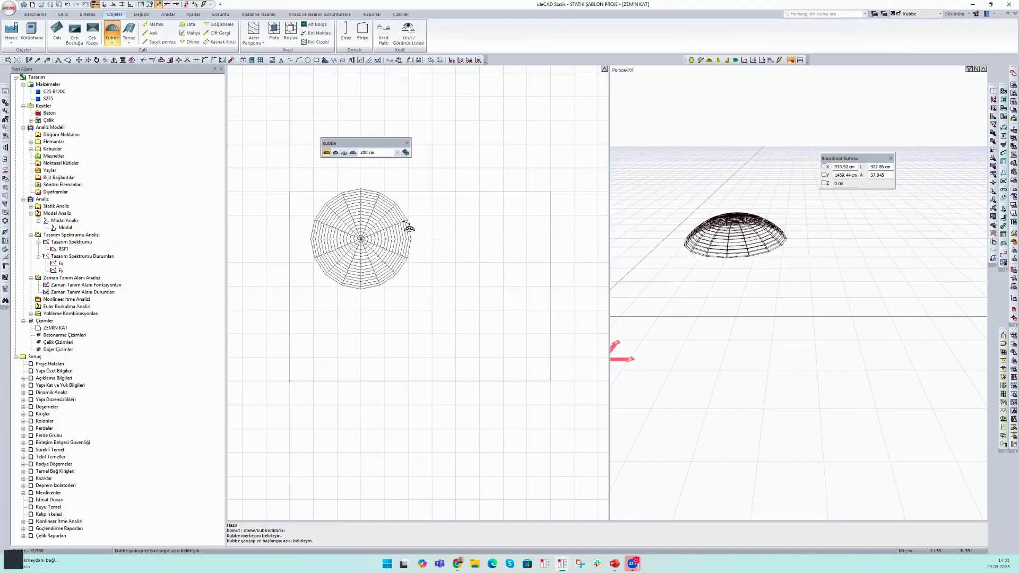
pyautogui.click(409, 219)
pyautogui.press('Escape')
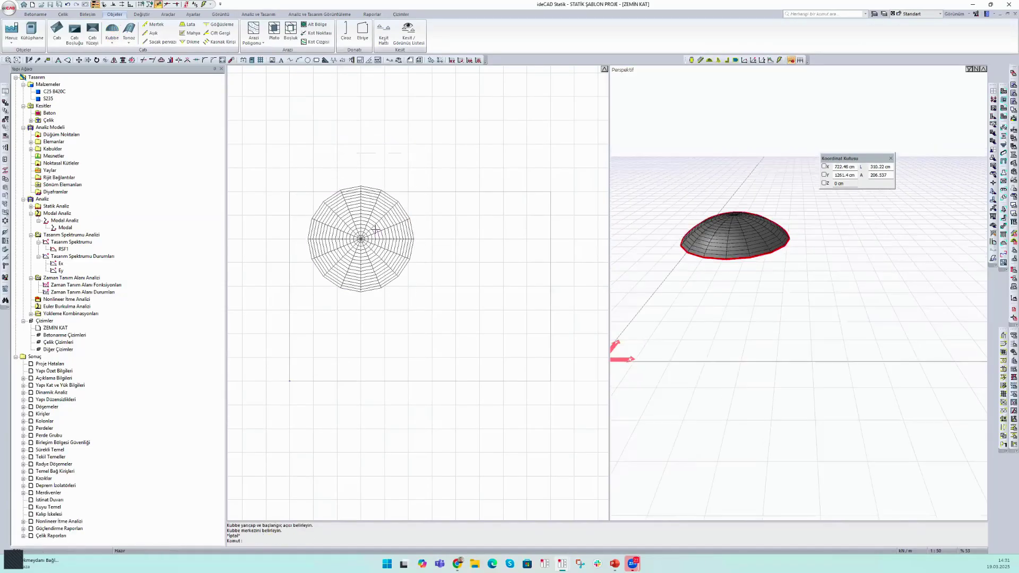
# Set the dome's radius to 250 cm and its height to 150 cm.
pyautogui.click(376, 232)
pyautogui.doubleClick(376, 232)
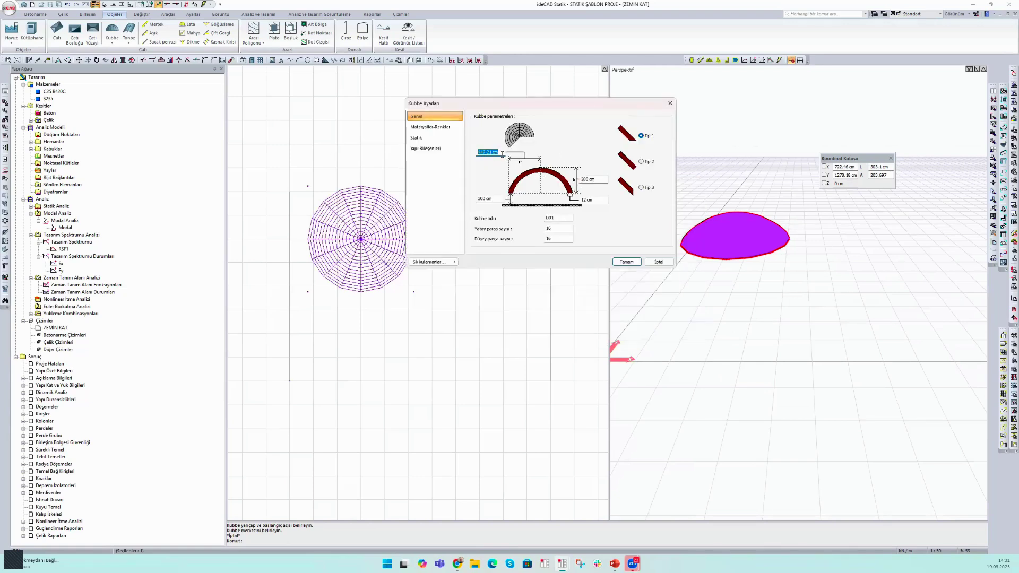
pyautogui.write('2')
pyautogui.click(597, 180)
pyautogui.write('150')
pyautogui.click(600, 202)
pyautogui.click(627, 262)
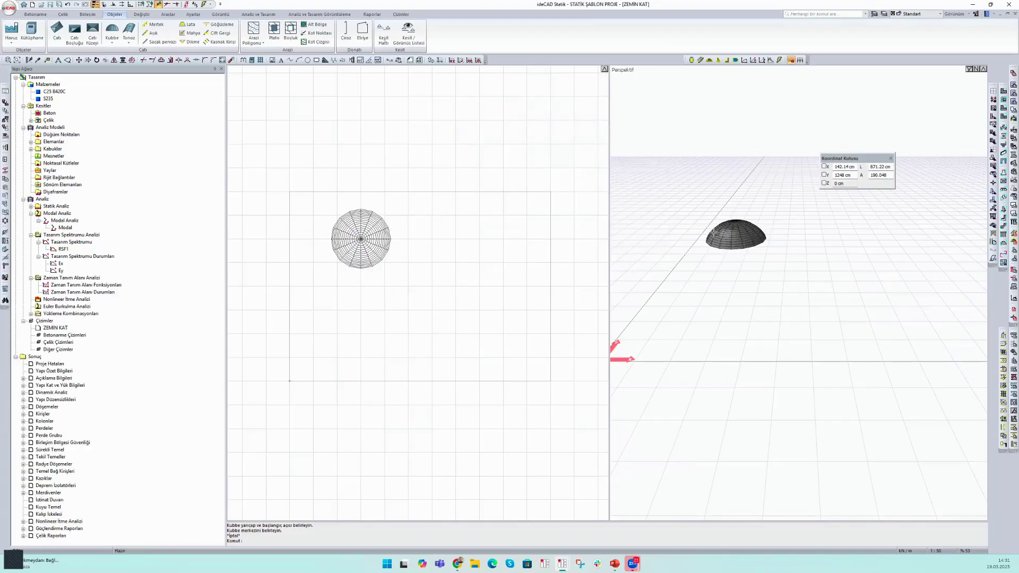
# Set the dome's horizontal and vertical segment counts (Yatay and Düşey parça sayısı) to 8.
pyautogui.doubleClick(363, 238)
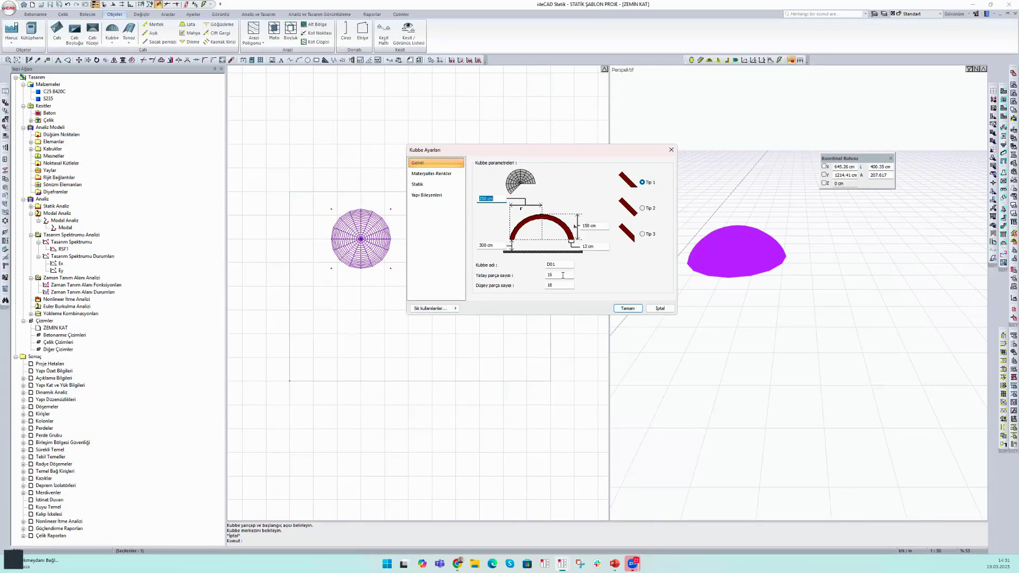
pyautogui.moveTo(563, 275); pyautogui.dragTo(543, 280)
pyautogui.write('8')
pyautogui.click(628, 309)
pyautogui.scroll(2, 361, 216)
pyautogui.scroll(3, 361, 216)
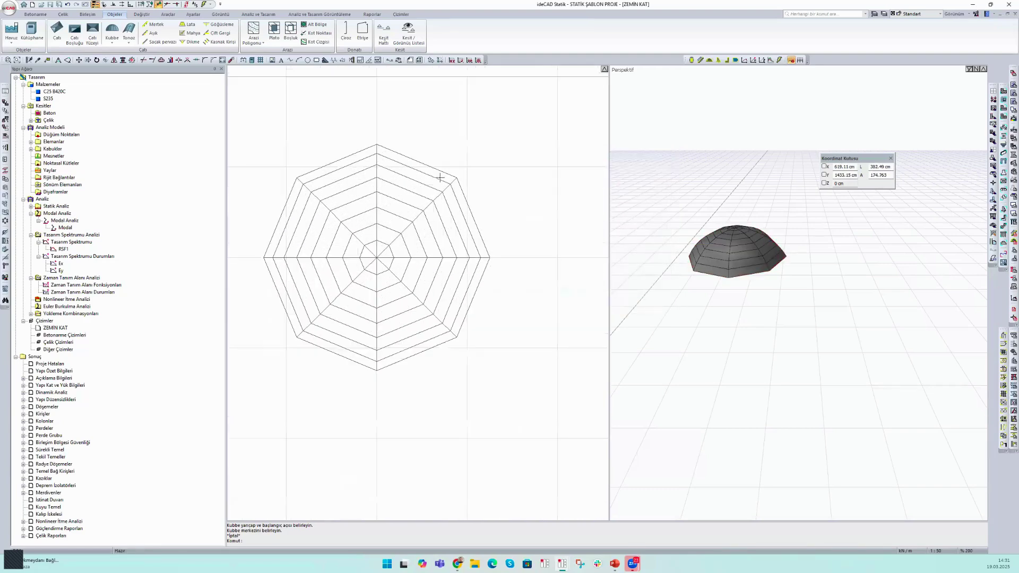
pyautogui.scroll(2, 383, 303)
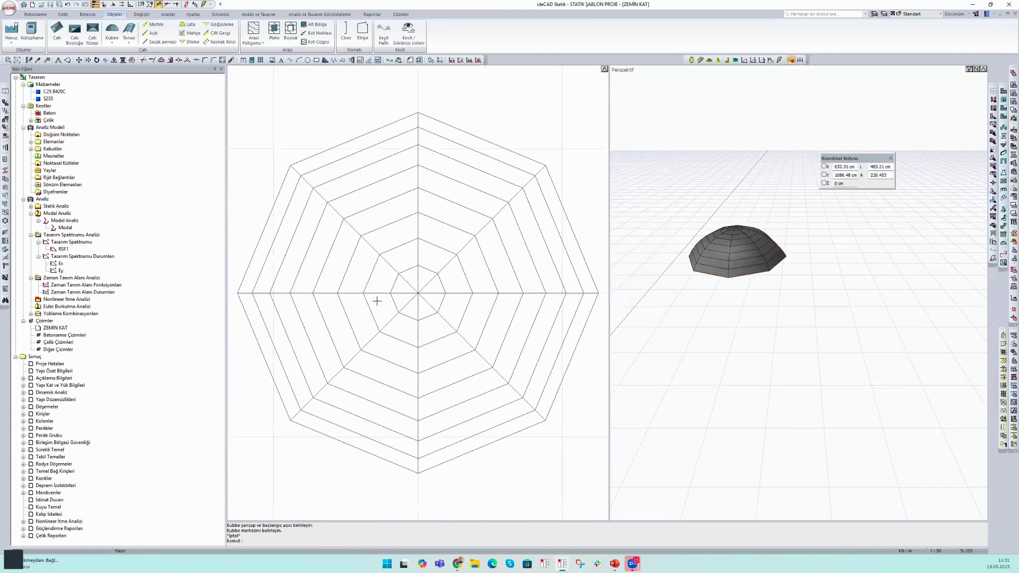
# Set the dome's horizontal and vertical segment counts back to 16.
pyautogui.doubleClick(364, 291)
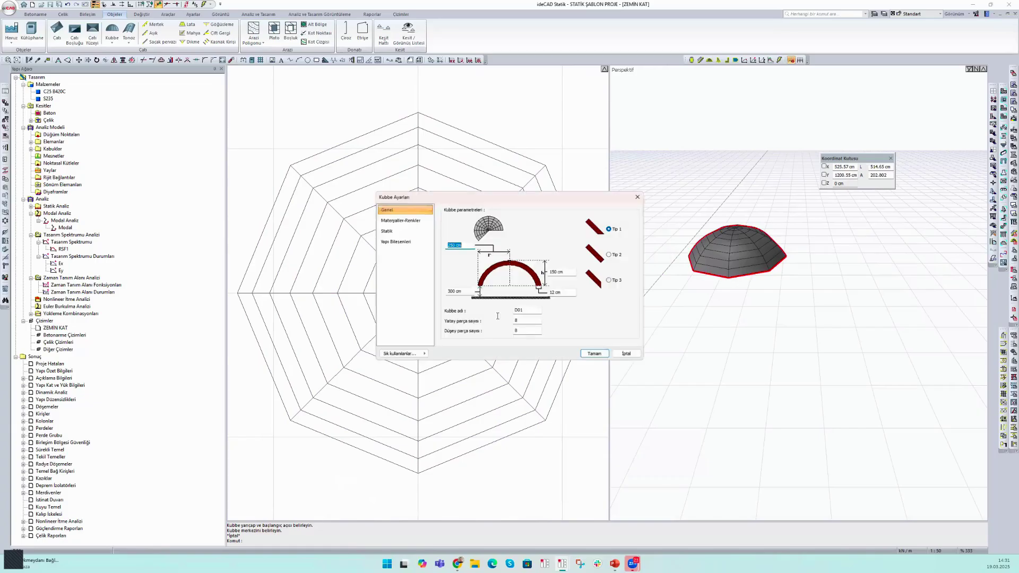
pyautogui.write('1')
pyautogui.press('Tab')
pyautogui.write('16')
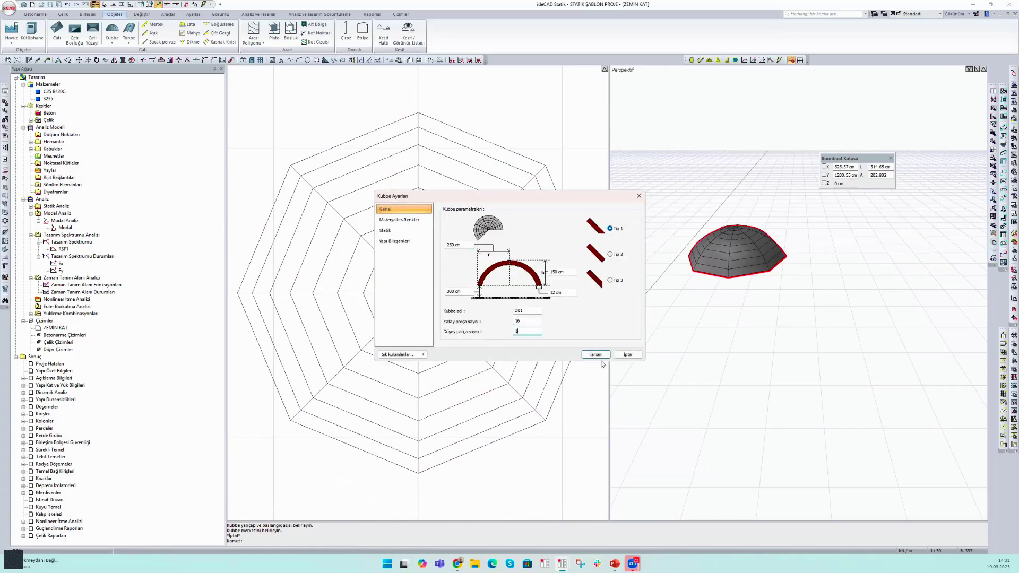
pyautogui.click(602, 356)
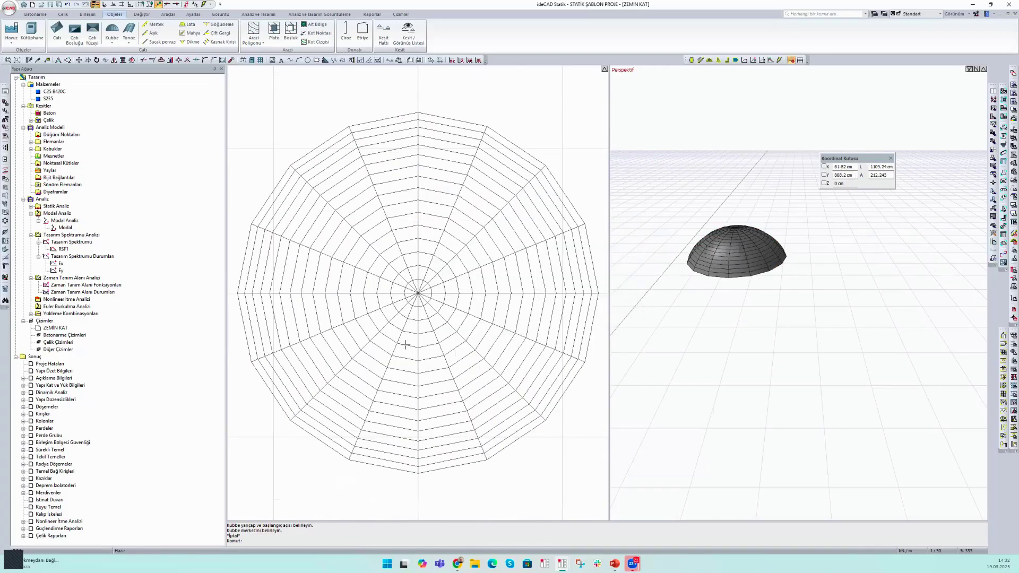
# Review the dome's material and colour, static and structural component settings (Materyaller-Renkler, Statik, Yapı Bileşenleri).
pyautogui.scroll(-2, 406, 345)
pyautogui.doubleClick(409, 334)
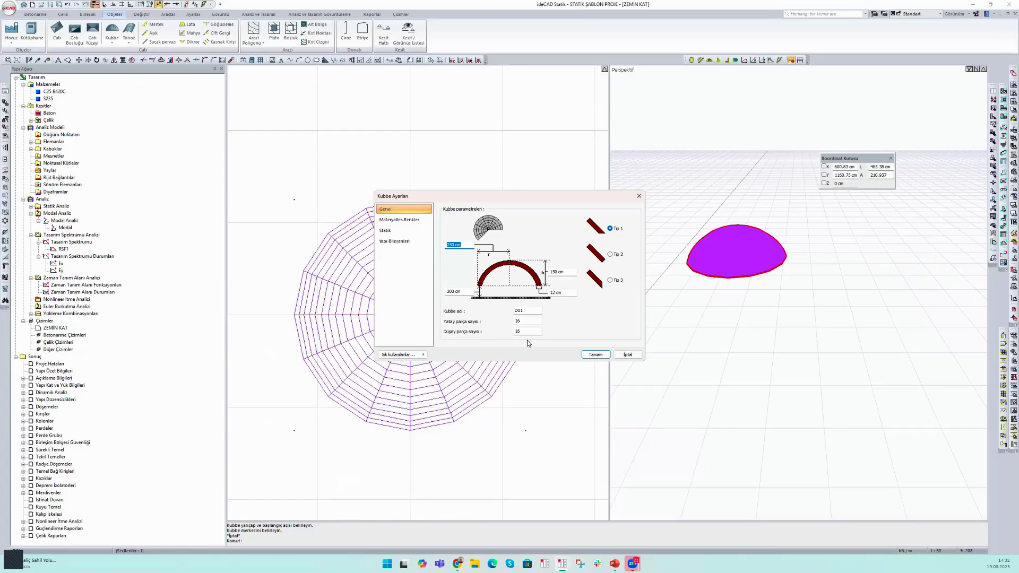
pyautogui.click(414, 221)
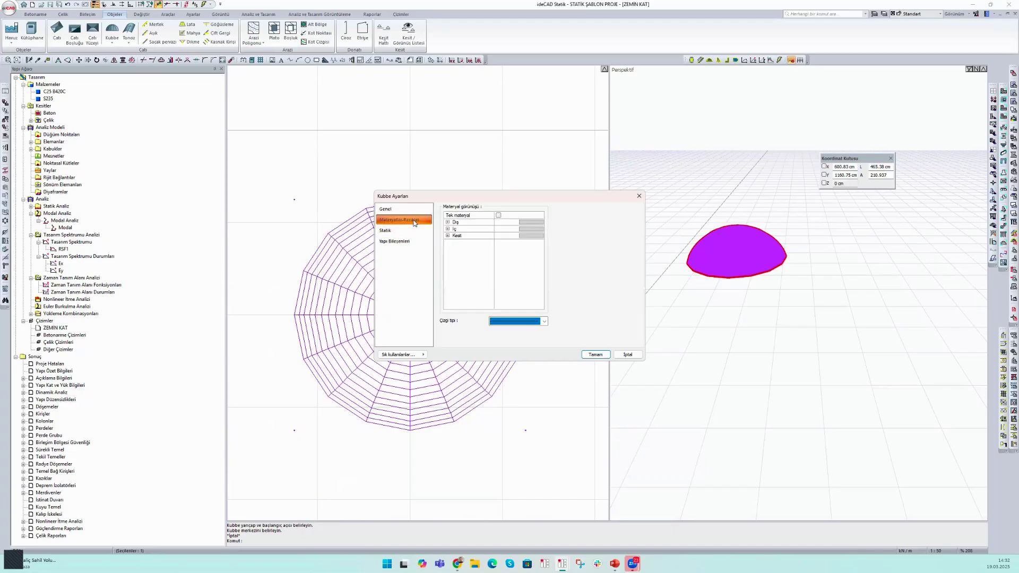
pyautogui.click(403, 230)
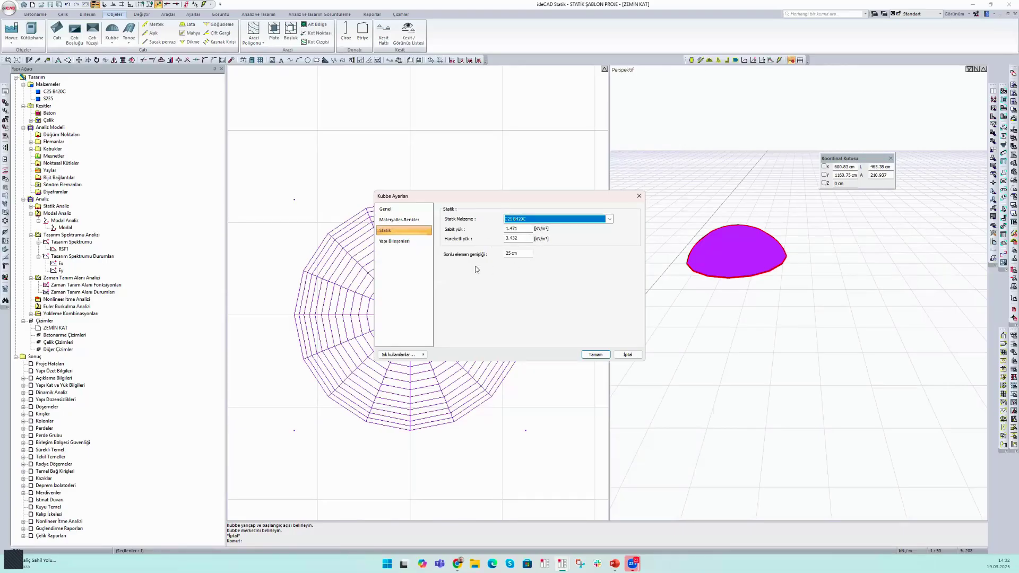
pyautogui.click(404, 241)
pyautogui.click(404, 219)
pyautogui.click(398, 209)
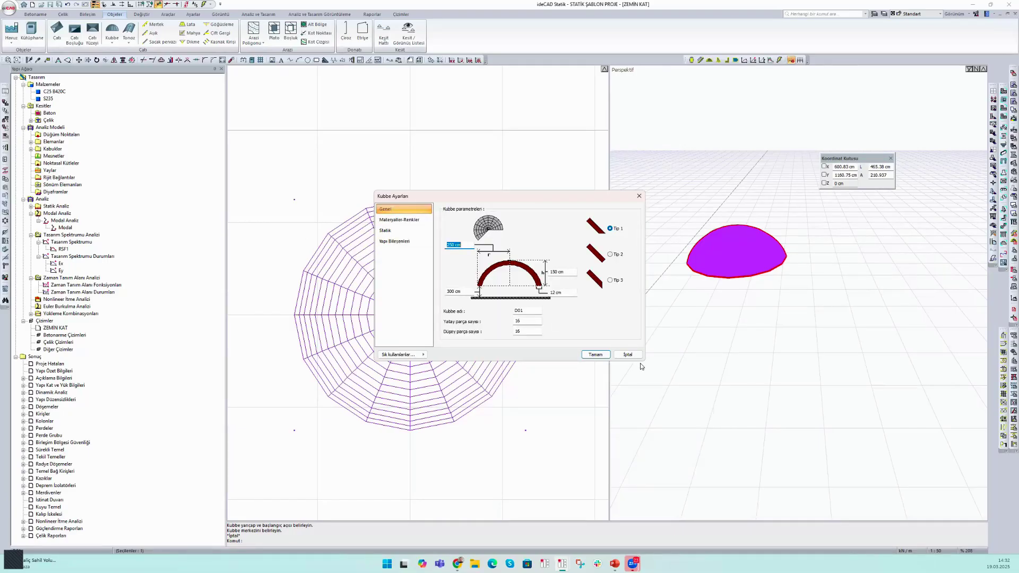
# Set the dome's radius to 350 cm.
pyautogui.press('Tab')
pyautogui.write('2')
pyautogui.click(468, 245)
pyautogui.write('350')
pyautogui.click(596, 355)
pyautogui.scroll(-5, 537, 348)
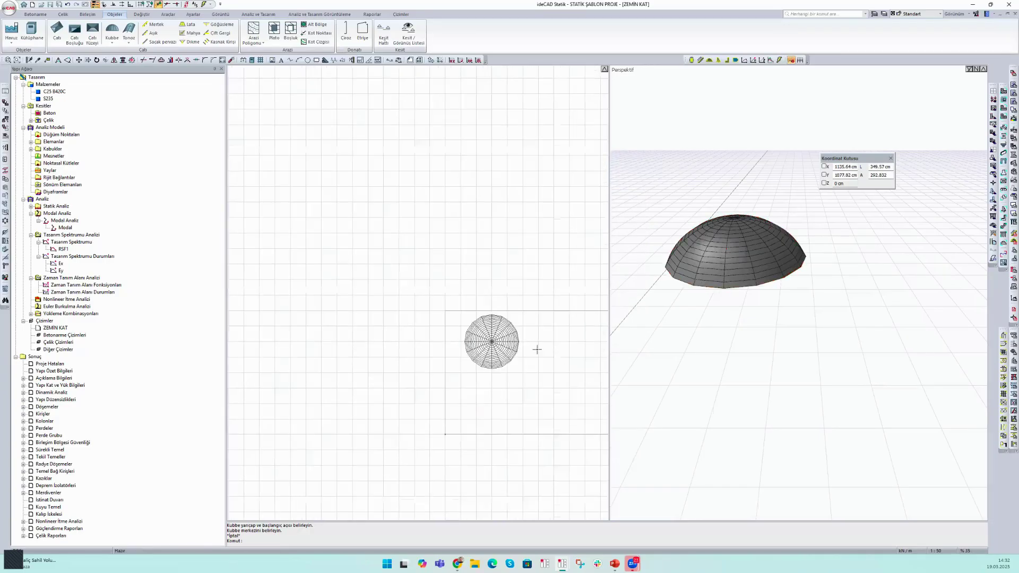
pyautogui.scroll(2, 479, 359)
pyautogui.moveTo(527, 383); pyautogui.dragTo(480, 384, button='middle')
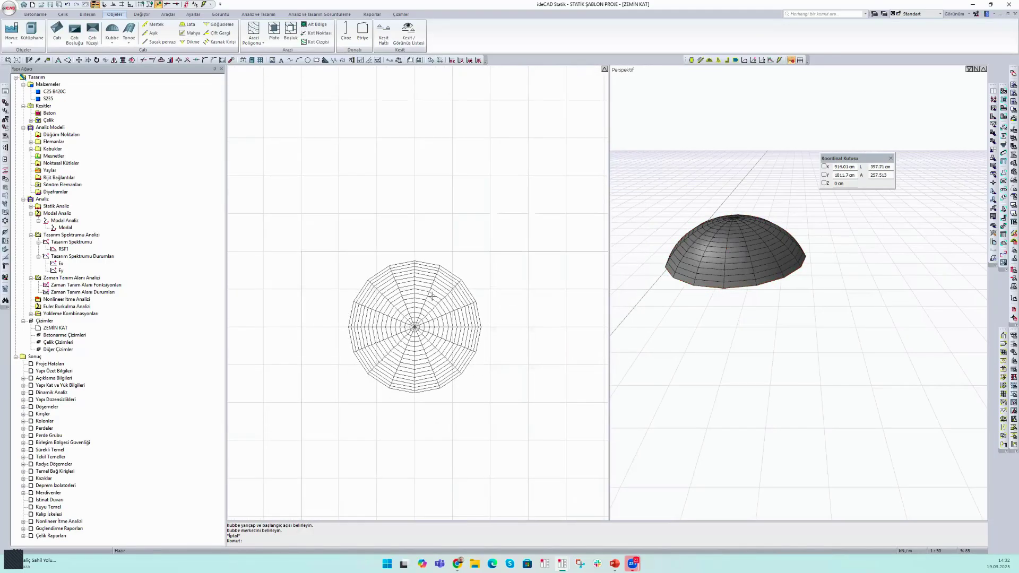
pyautogui.scroll(2, 417, 272)
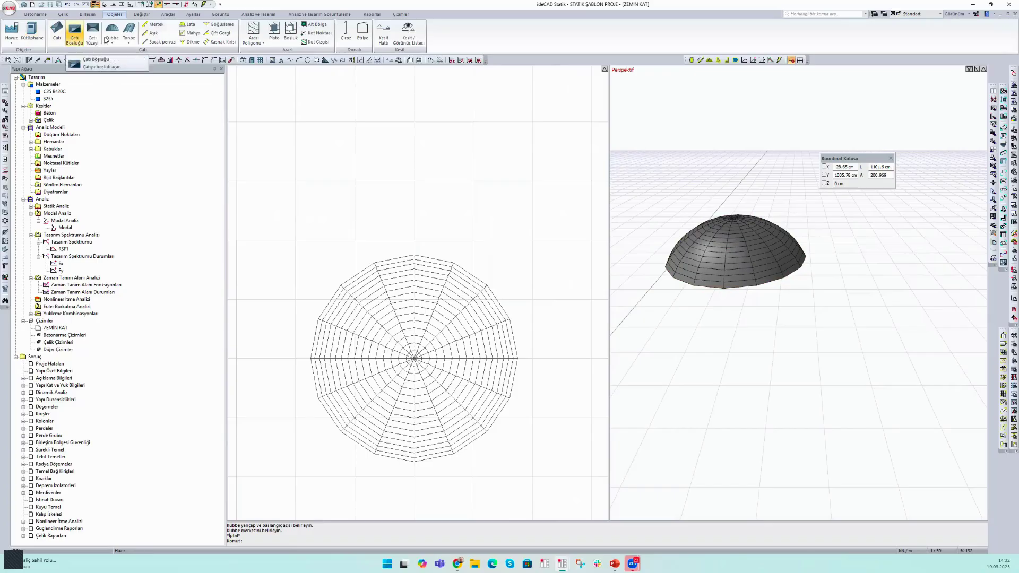
# Place four 45/40 cm columns on the dome's perimeter, one at each quarter point.
pyautogui.click(35, 15)
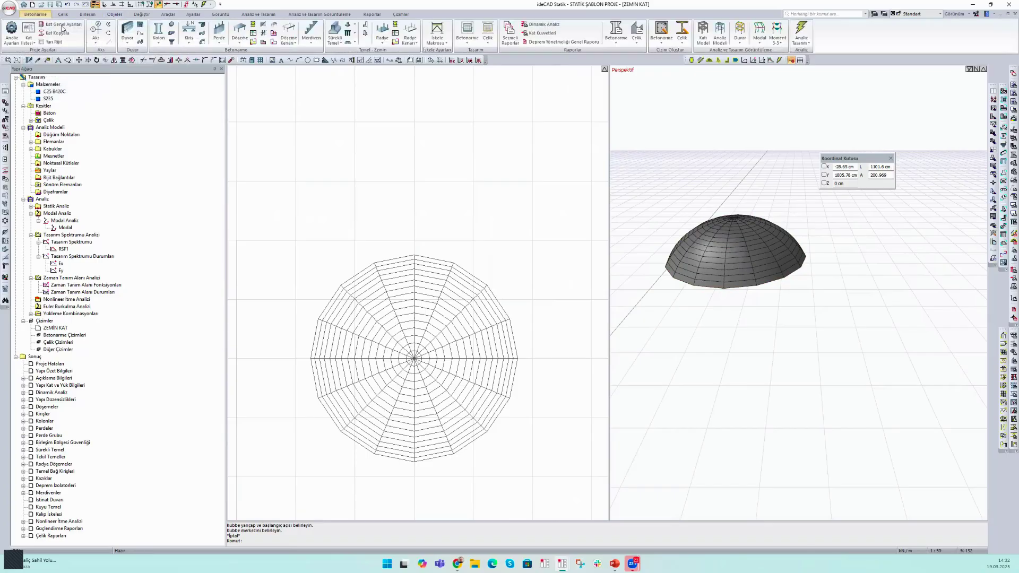
pyautogui.click(158, 31)
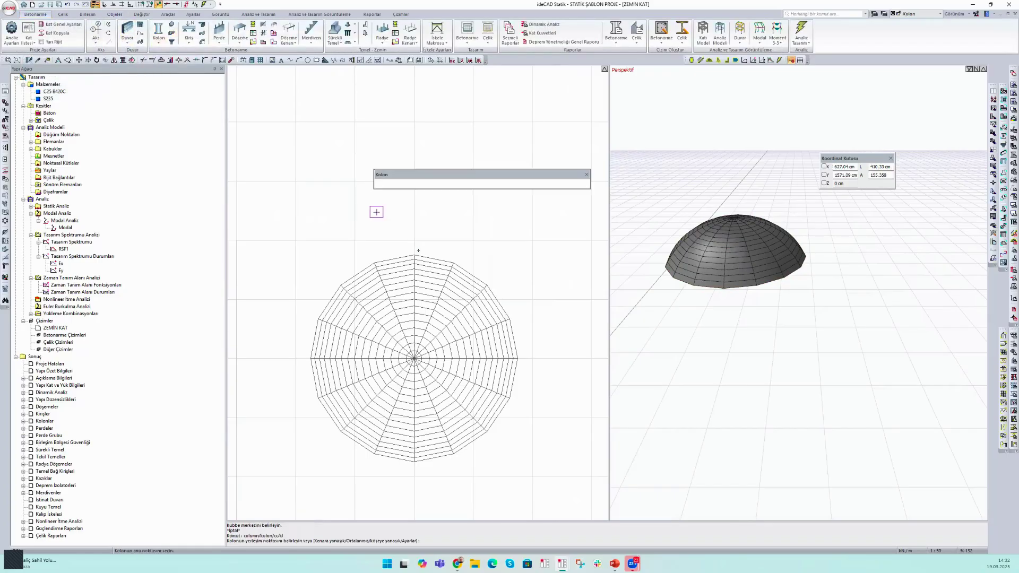
pyautogui.click(415, 254)
pyautogui.click(496, 264)
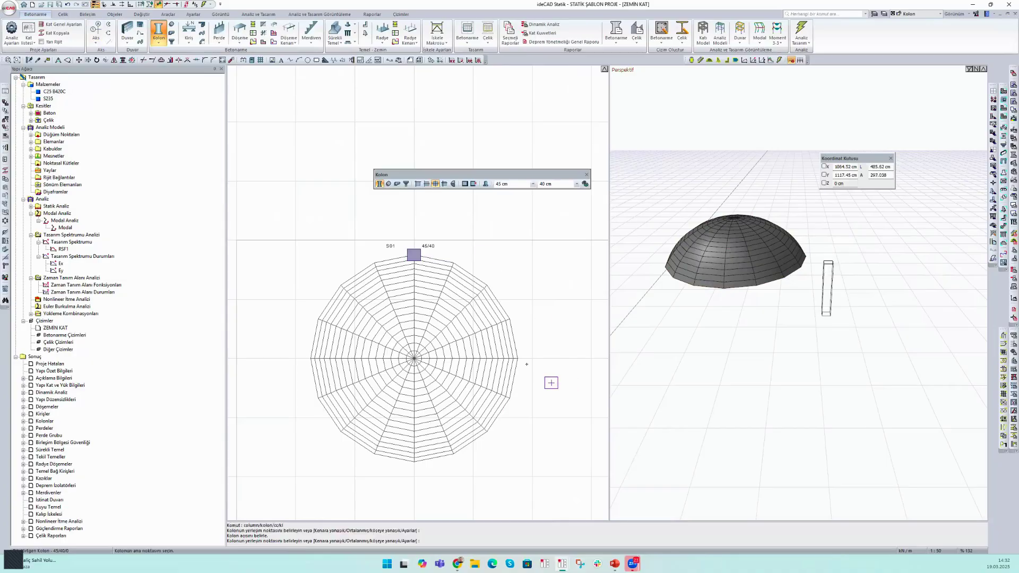
pyautogui.click(519, 359)
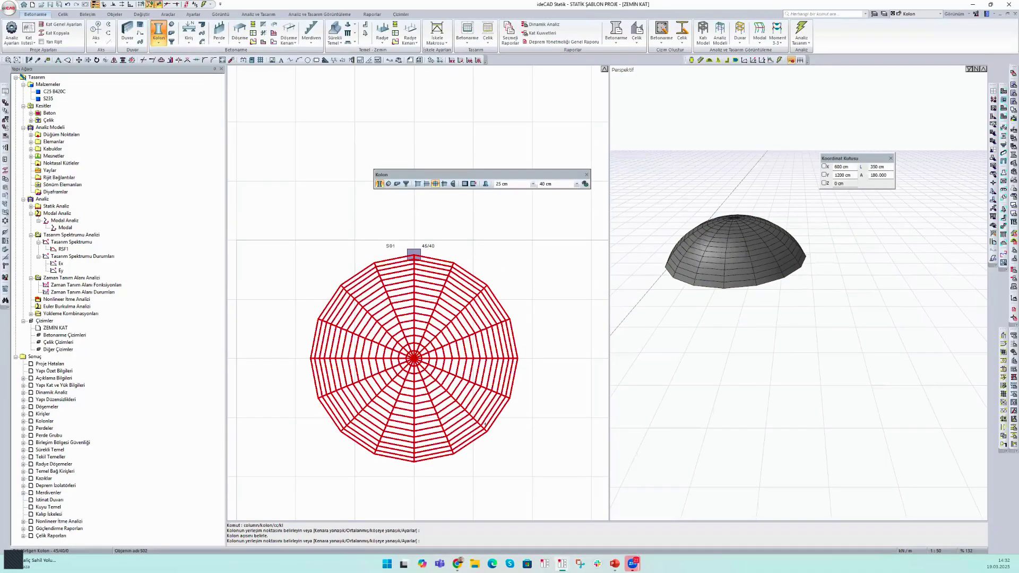
pyautogui.click(414, 462)
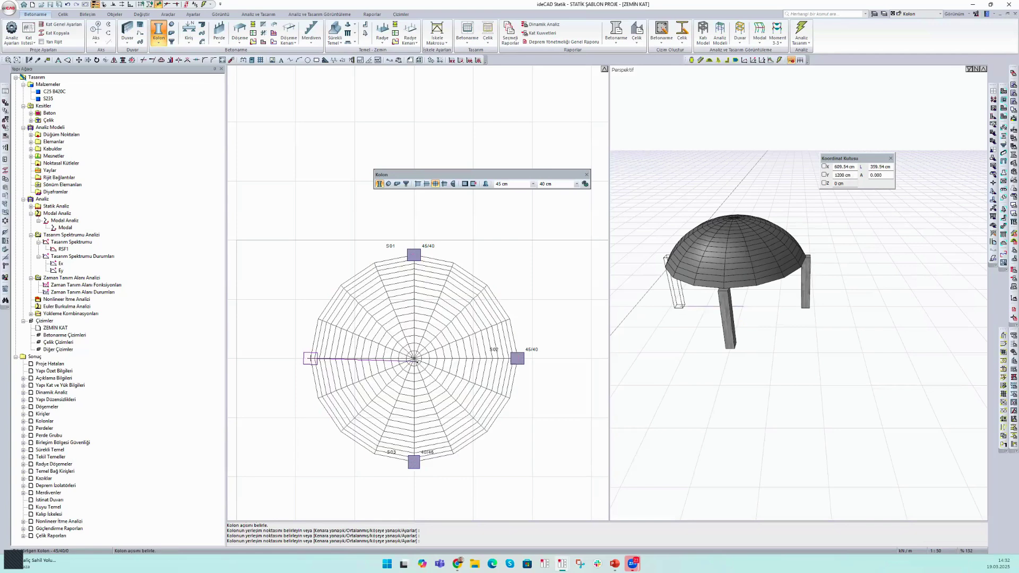
pyautogui.click(310, 359)
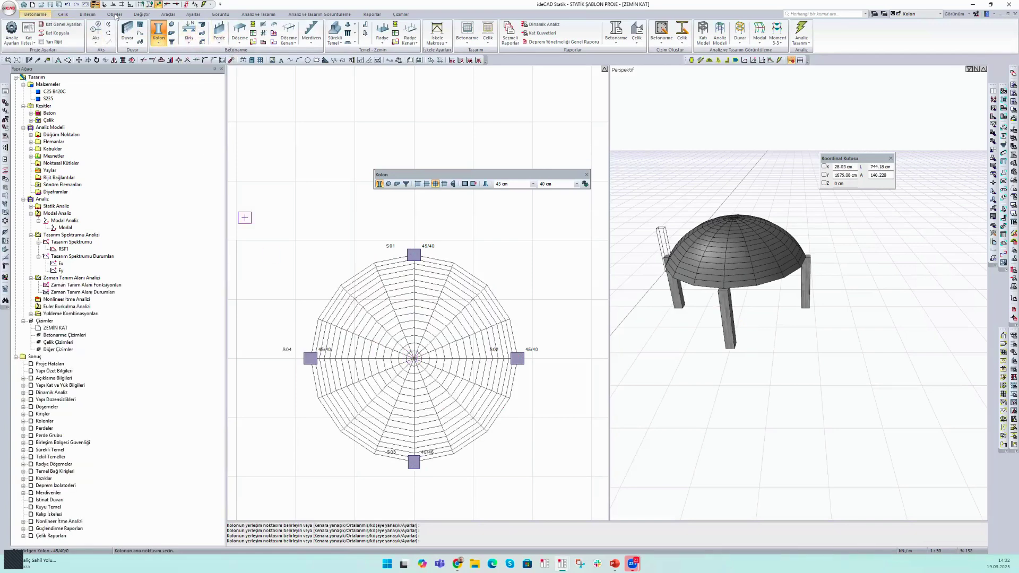
# Draw curved 25/50 cm beams along the dome's edge from column S04 to S01 and from S01 to S02.
pyautogui.click(189, 31)
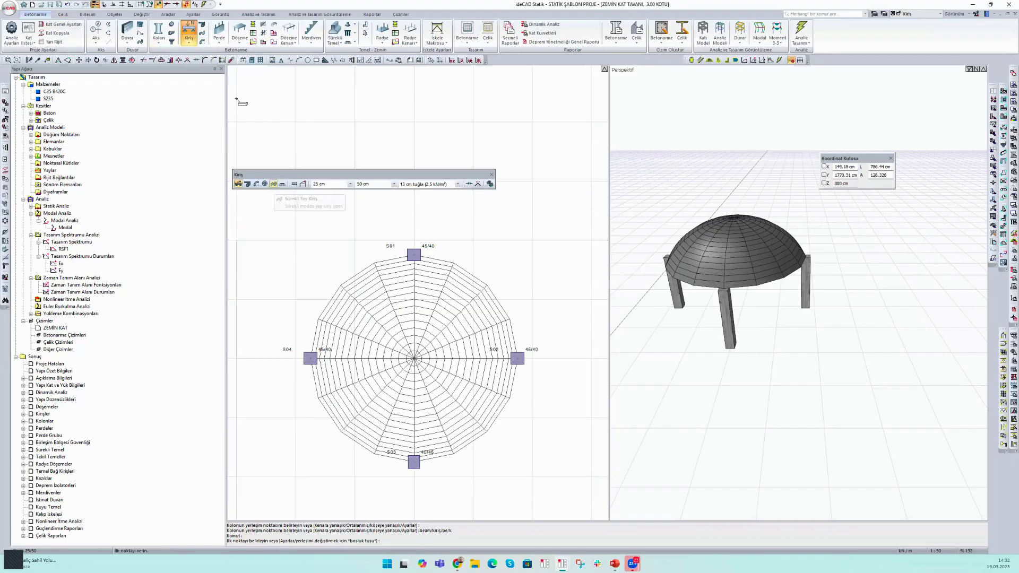
pyautogui.click(202, 33)
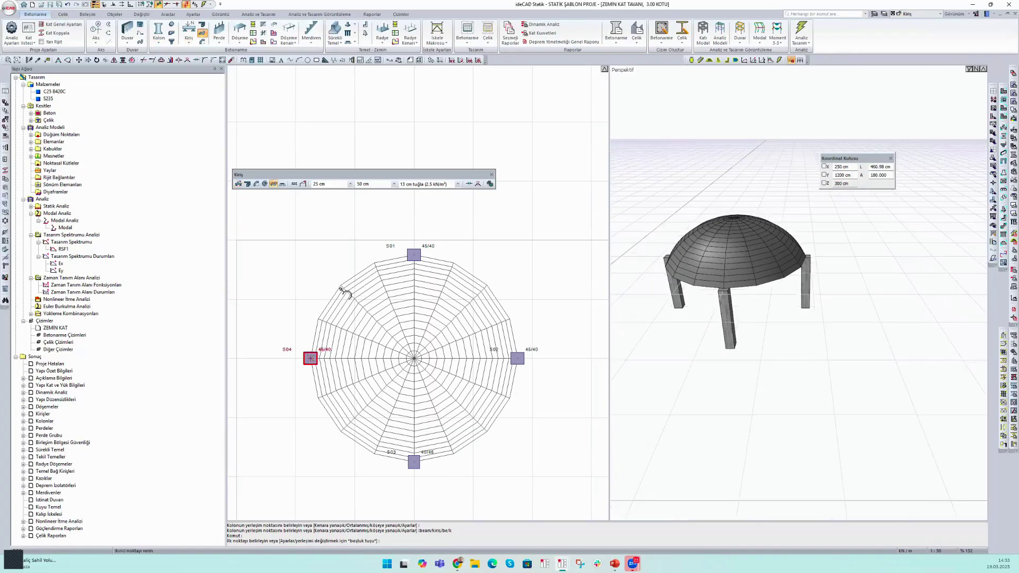
pyautogui.click(311, 358)
pyautogui.press('F8')
pyautogui.scroll(4, 357, 288)
pyautogui.click(308, 284)
pyautogui.scroll(-2, 299, 344)
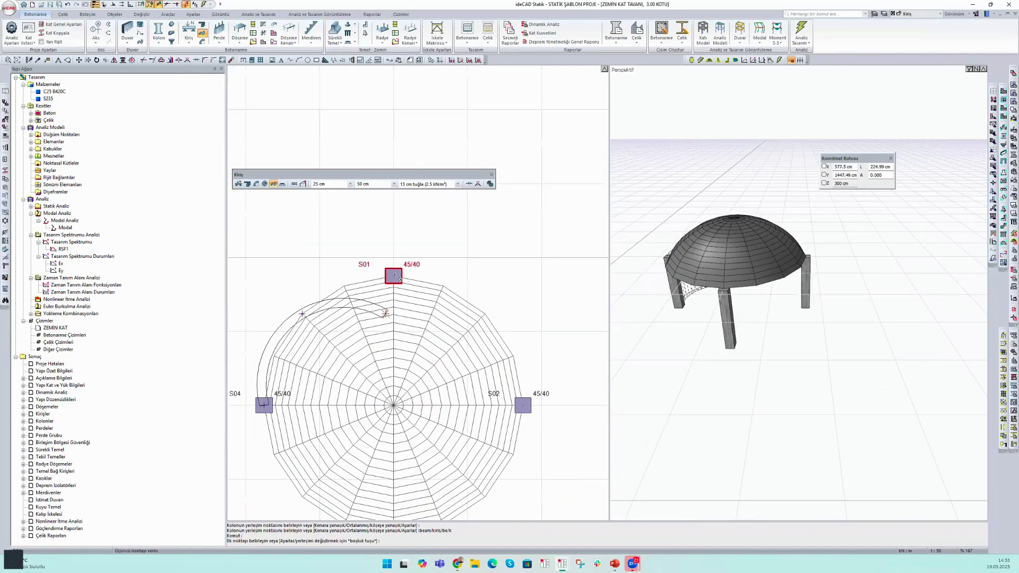
pyautogui.click(393, 277)
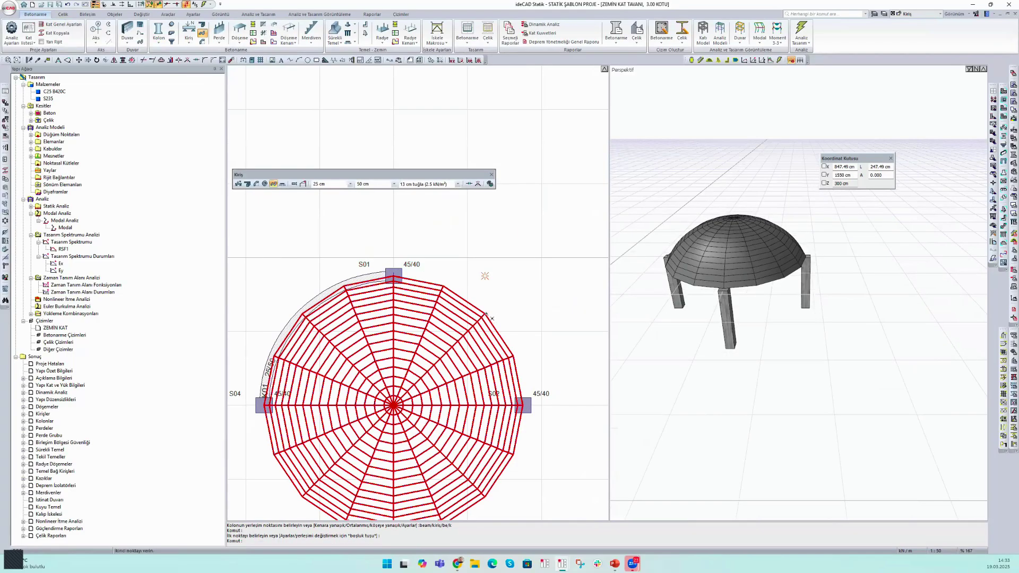
pyautogui.click(523, 407)
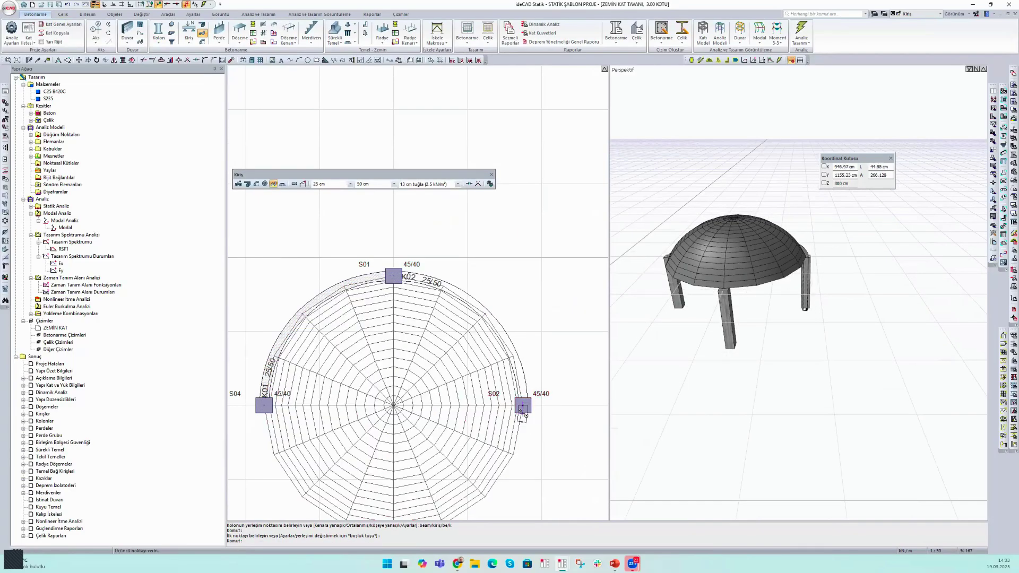
# Complete the ring with curved 25/50 cm beams from column S02 to S03 and from S03 to S04.
pyautogui.moveTo(528, 440); pyautogui.dragTo(538, 345, button='middle')
pyautogui.rightClick(548, 352)
pyautogui.click(533, 310)
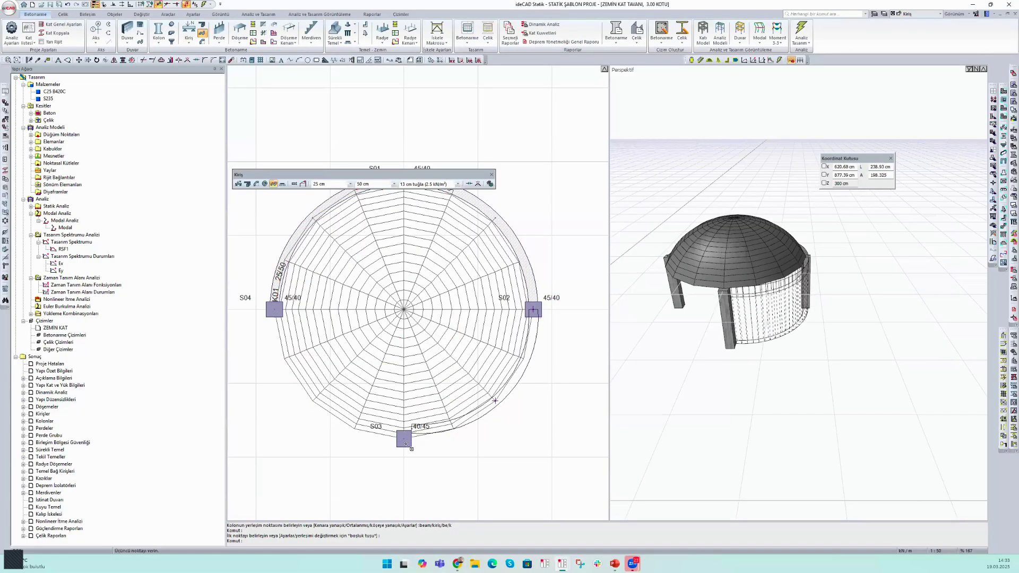
pyautogui.click(404, 440)
pyautogui.rightClick(451, 471)
pyautogui.rightClick(419, 450)
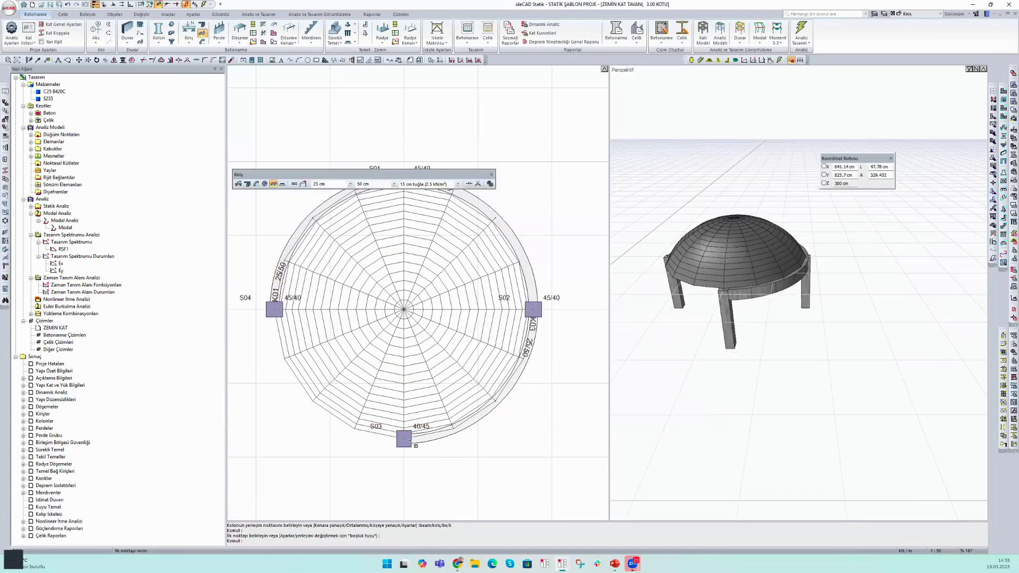
pyautogui.click(404, 440)
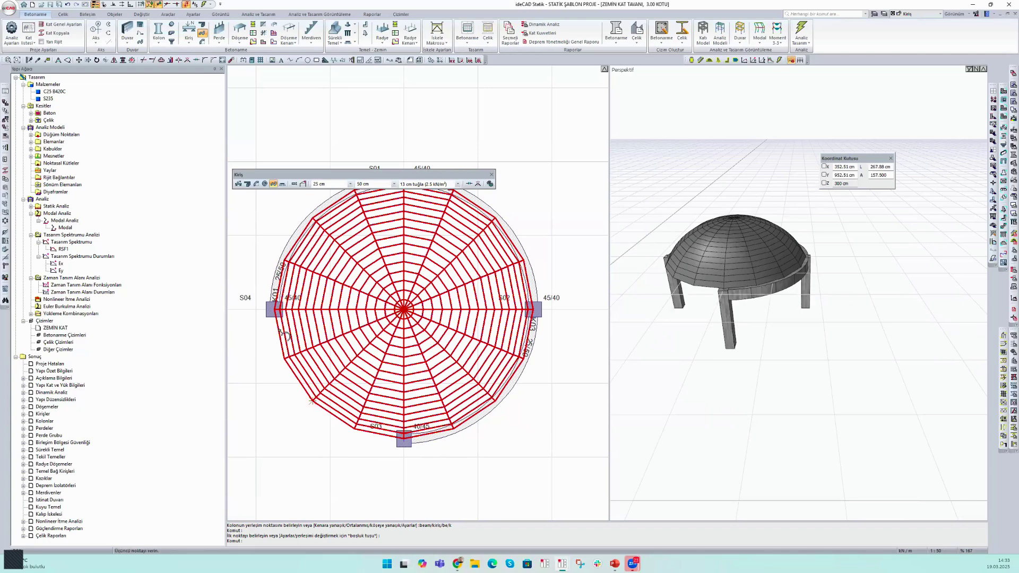
pyautogui.click(323, 416)
pyautogui.press('Escape')
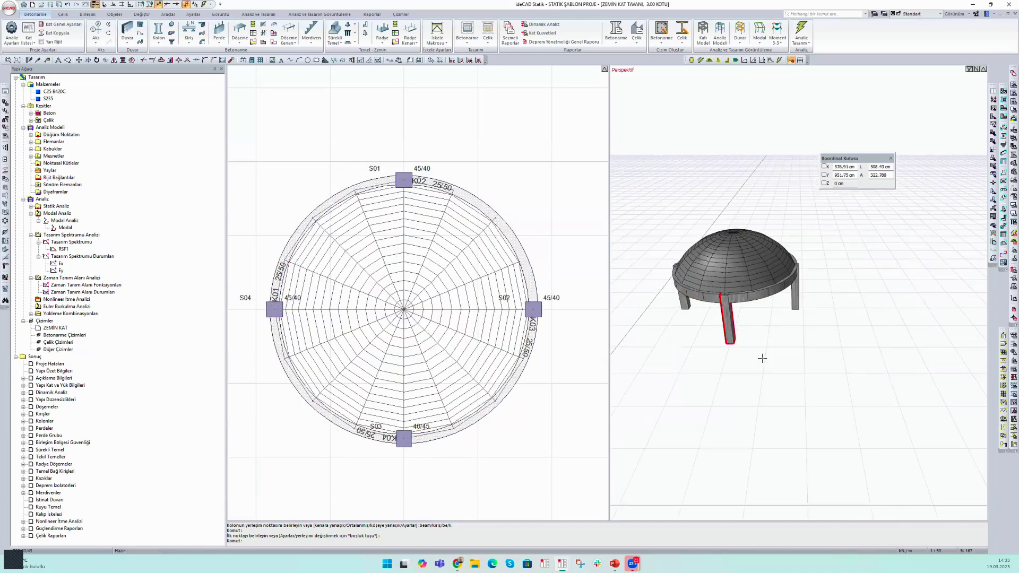
pyautogui.keyDown('ctrl'); pyautogui.moveTo(767, 379); pyautogui.dragTo(559, 384, button='middle'); pyautogui.keyUp('ctrl')
pyautogui.scroll(3, 737, 293)
pyautogui.moveTo(750, 308); pyautogui.dragTo(766, 377, button='middle')
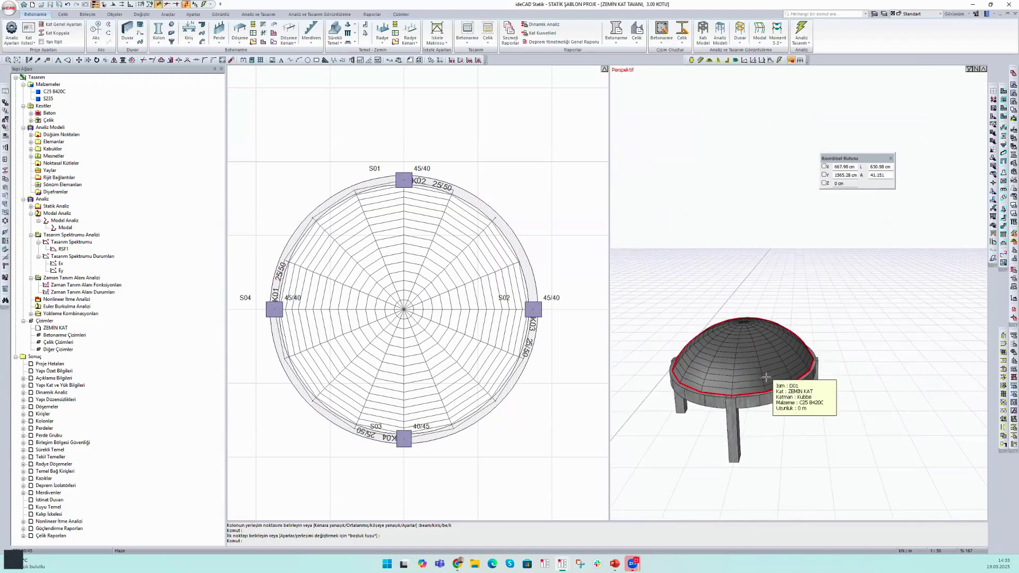
# Set the dome's support conditions to solution together with the structure (Yapı ile birlikte çözüm) and apply them to all edges.
pyautogui.click(258, 15)
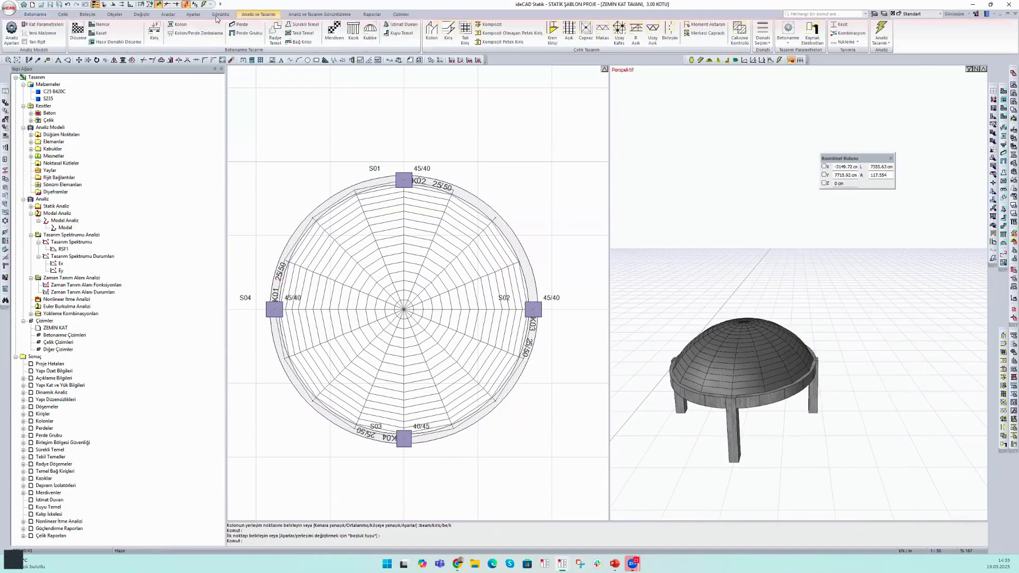
pyautogui.click(114, 14)
pyautogui.click(112, 32)
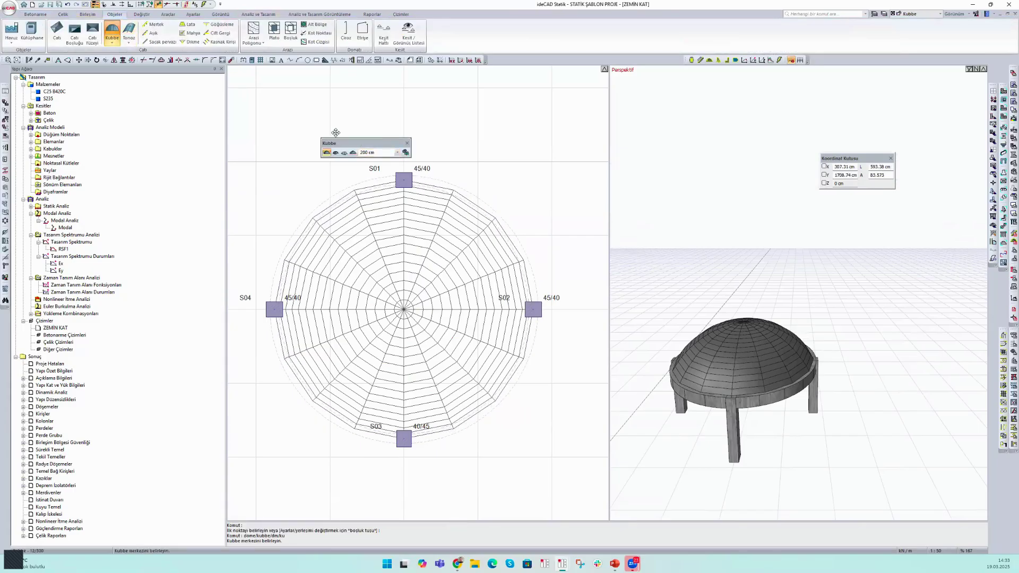
pyautogui.moveTo(336, 133); pyautogui.dragTo(294, 110)
pyautogui.click(296, 120)
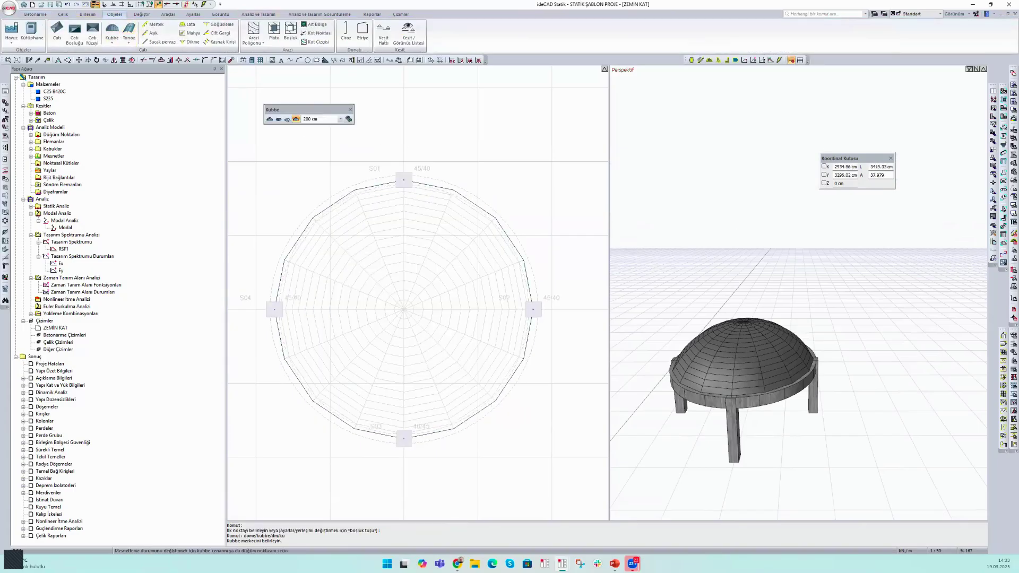
pyautogui.moveTo(1018, 196); pyautogui.dragTo(705, 152)
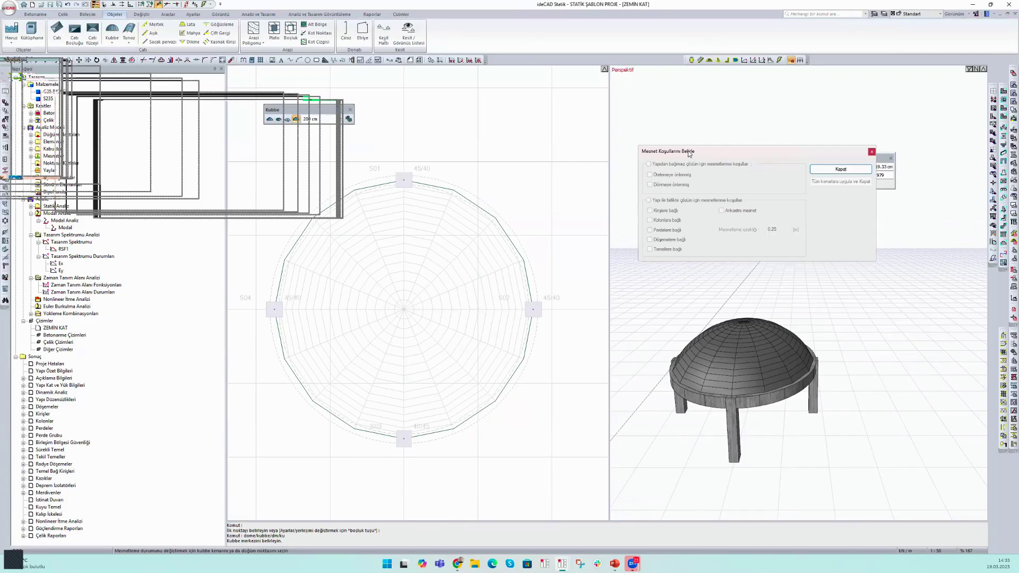
pyautogui.moveTo(616, 155); pyautogui.dragTo(570, 153)
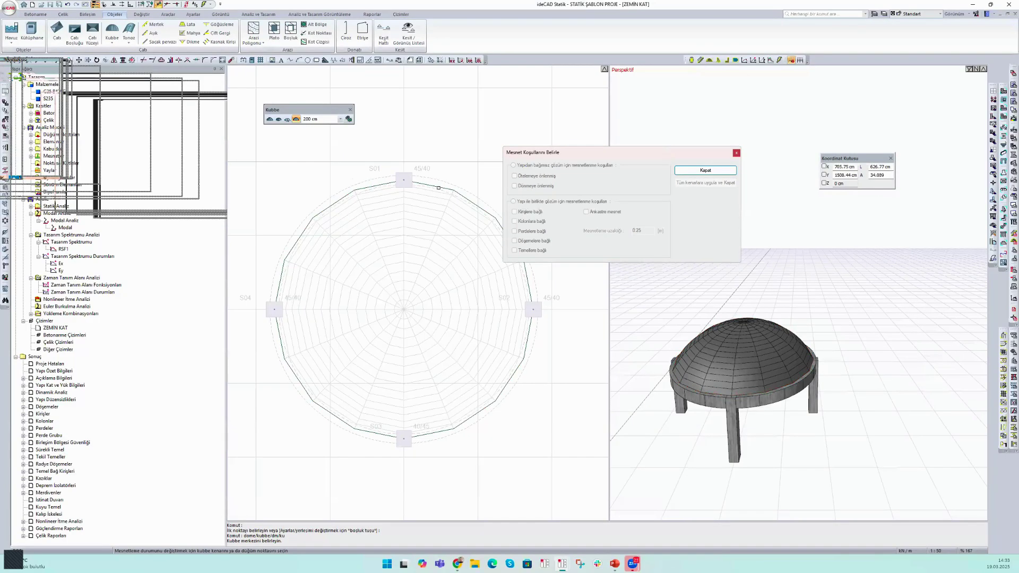
pyautogui.click(438, 187)
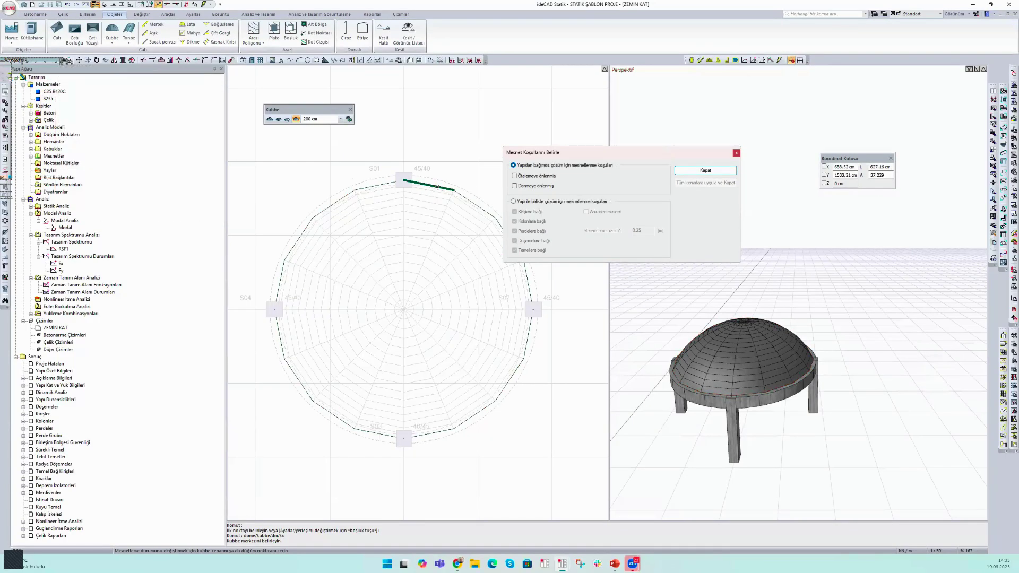
pyautogui.click(513, 202)
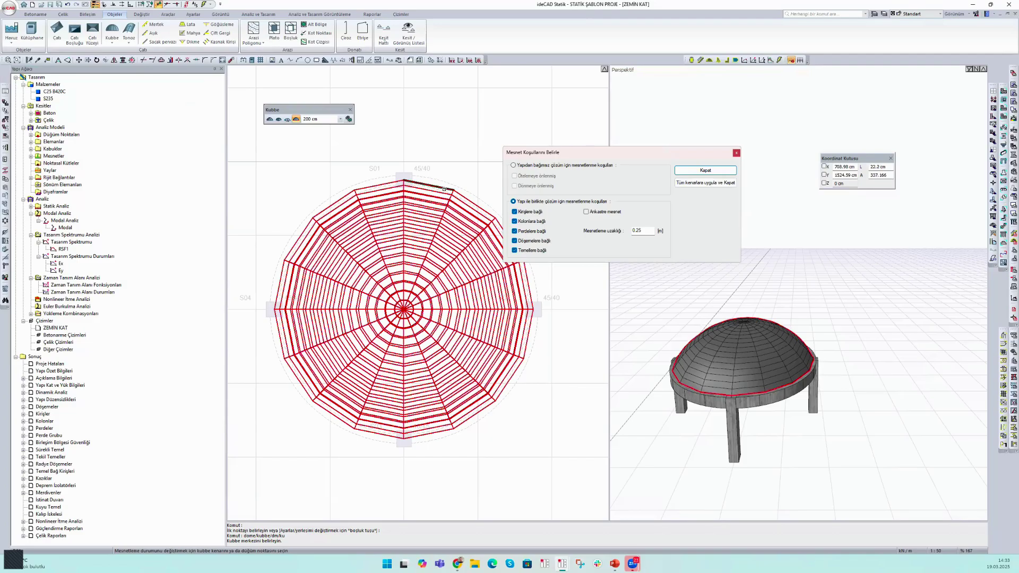
pyautogui.click(444, 189)
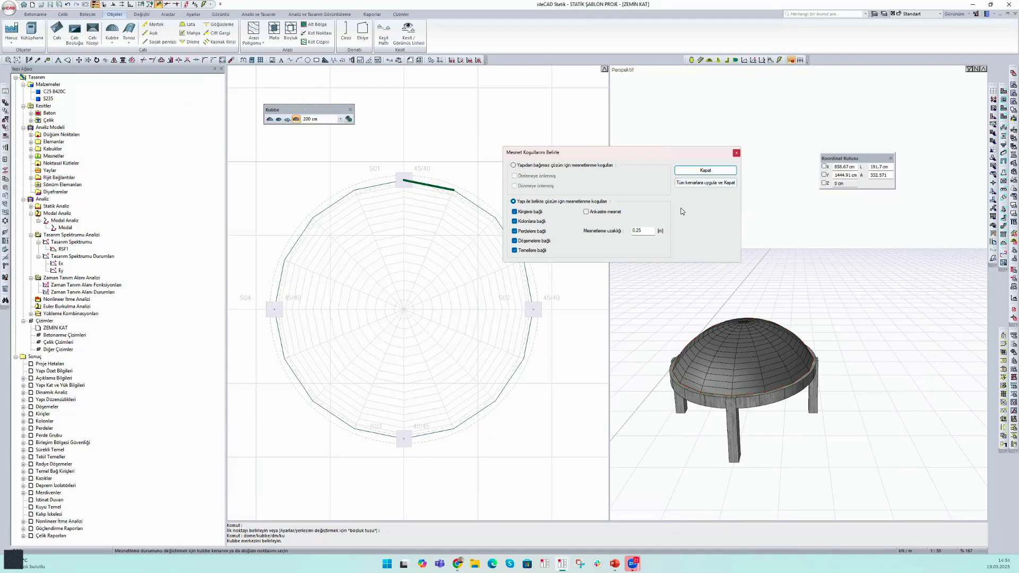
pyautogui.click(698, 183)
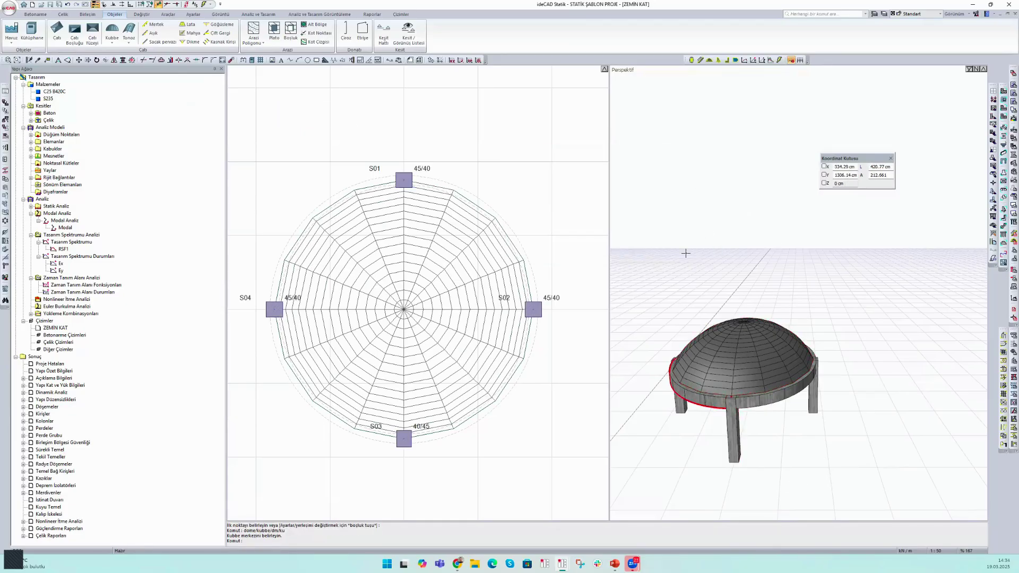
# Place a small dome beside the column-supported dome in plan.
pyautogui.scroll(-2, 774, 403)
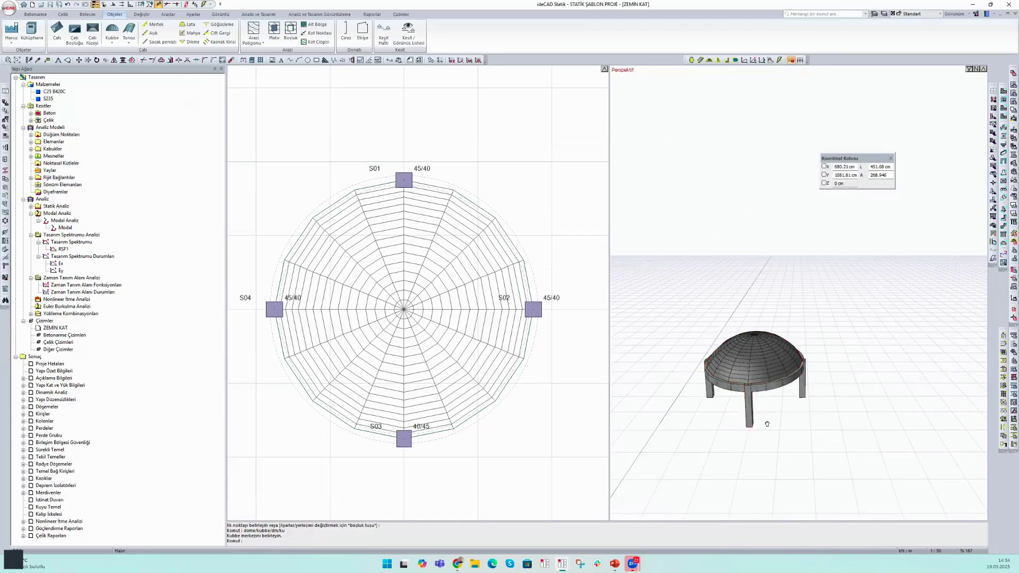
pyautogui.moveTo(767, 424); pyautogui.dragTo(788, 448, button='middle')
pyautogui.moveTo(787, 448)
pyautogui.keyDown('ctrl'); pyautogui.mouseDown(button='middle')
pyautogui.moveTo(835, 409)
pyautogui.moveTo(876, 401)
pyautogui.moveTo(816, 429)
pyautogui.moveTo(852, 407)
pyautogui.moveTo(815, 458)
pyautogui.mouseUp(button='middle'); pyautogui.keyUp('ctrl')
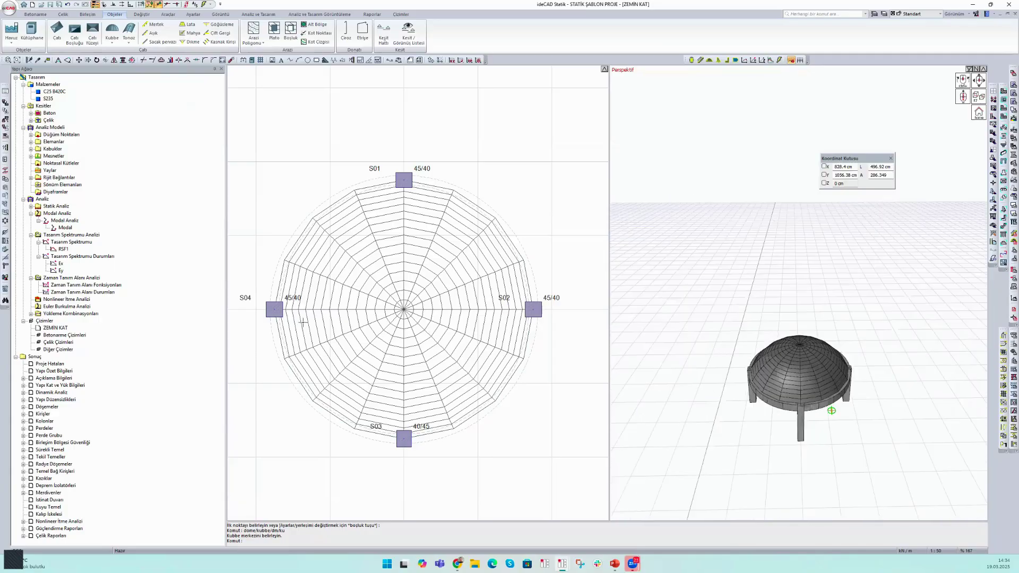
pyautogui.moveTo(425, 311); pyautogui.dragTo(303, 322, button='middle')
pyautogui.click(112, 31)
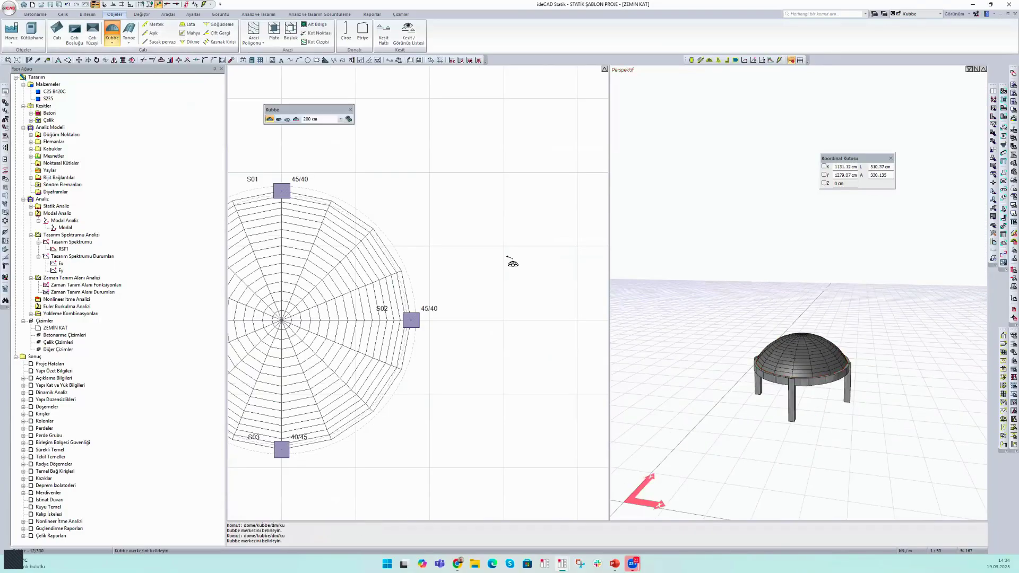
pyautogui.scroll(-3, 425, 269)
pyautogui.click(490, 259)
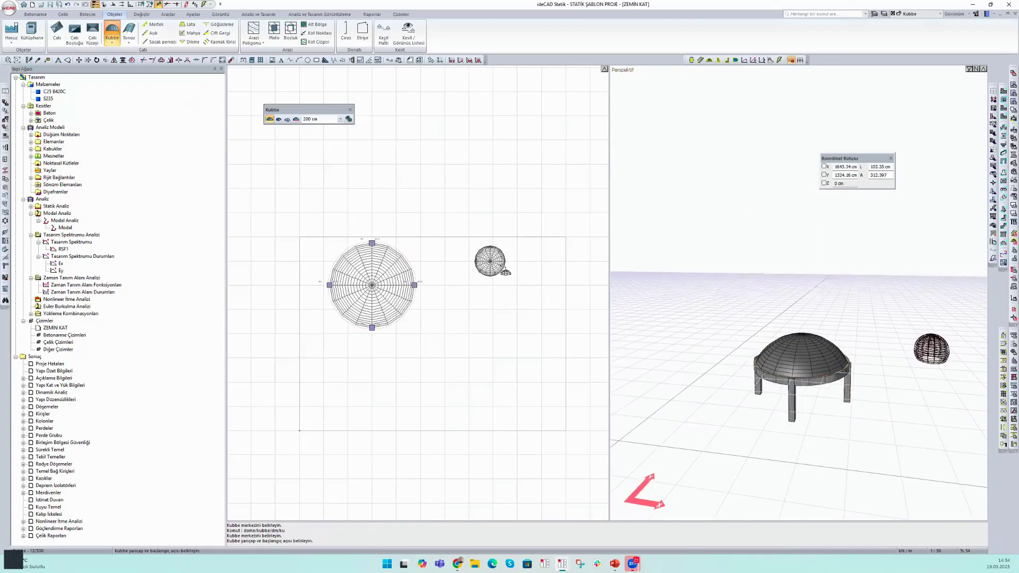
pyautogui.click(504, 276)
pyautogui.press('Escape')
pyautogui.scroll(3, 474, 272)
pyautogui.click(474, 273)
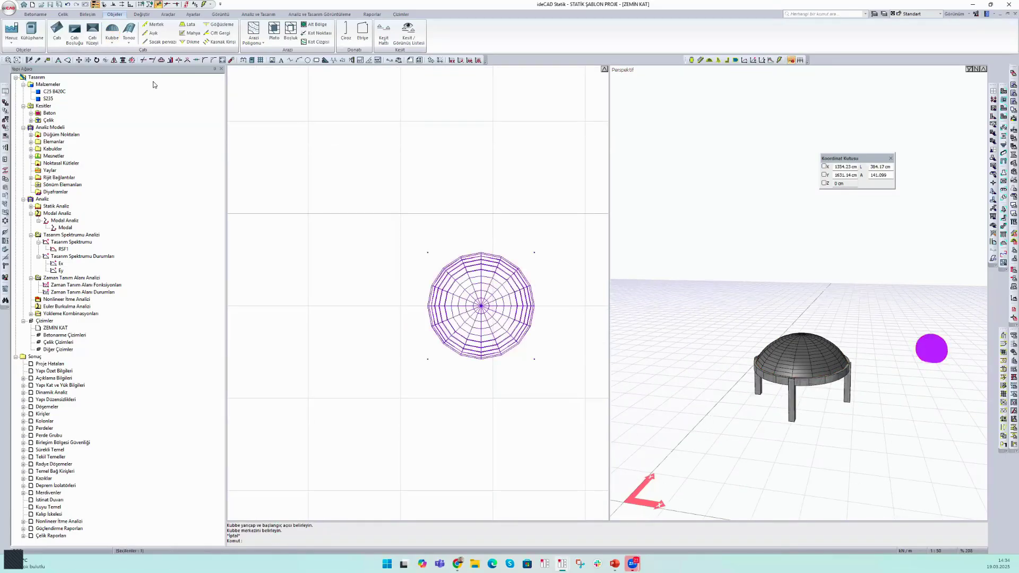
pyautogui.press('Escape')
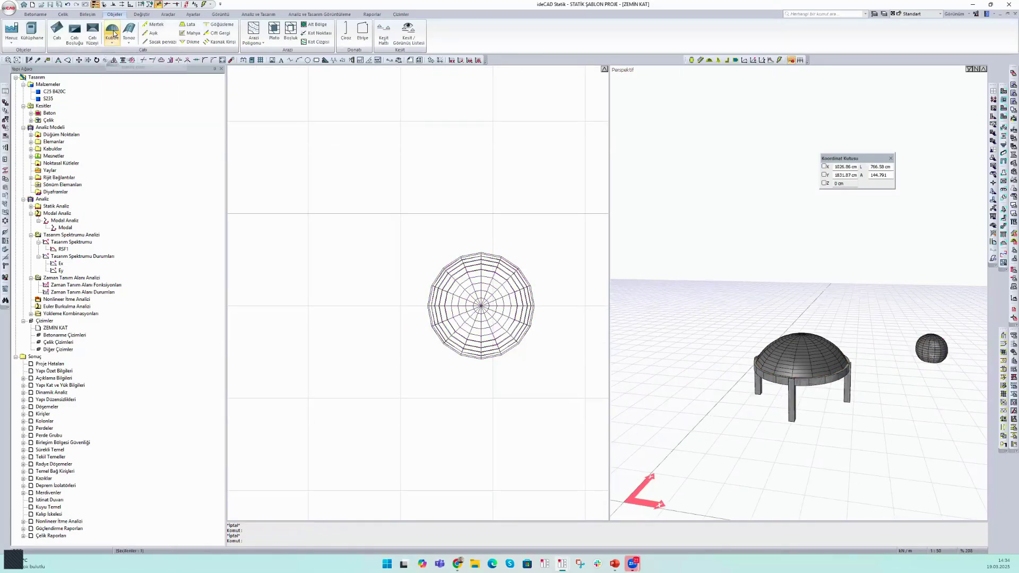
# Try to define support conditions on the small dome's edges.
pyautogui.click(113, 33)
pyautogui.click(296, 119)
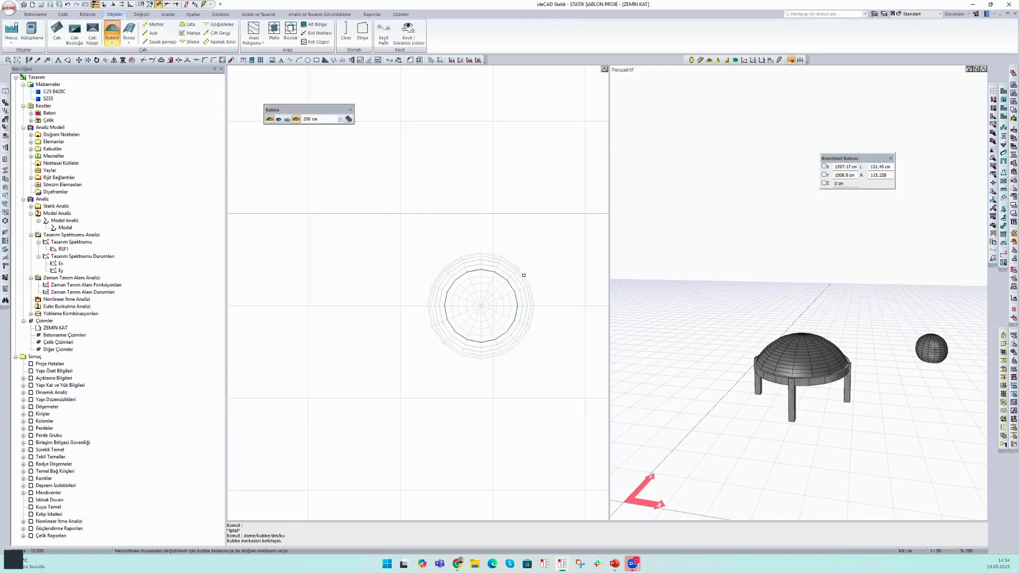
pyautogui.scroll(2, 521, 275)
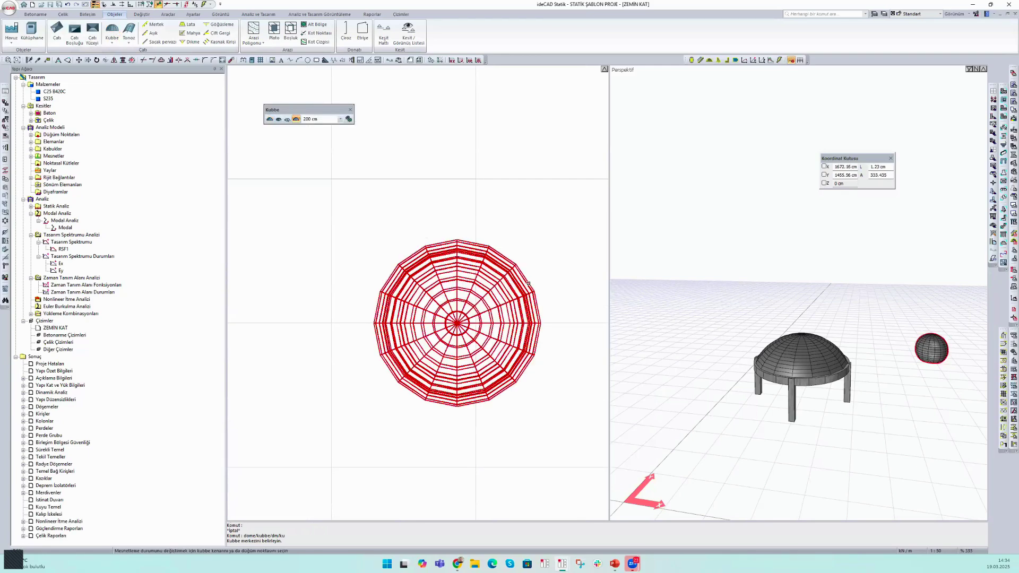
pyautogui.click(513, 318)
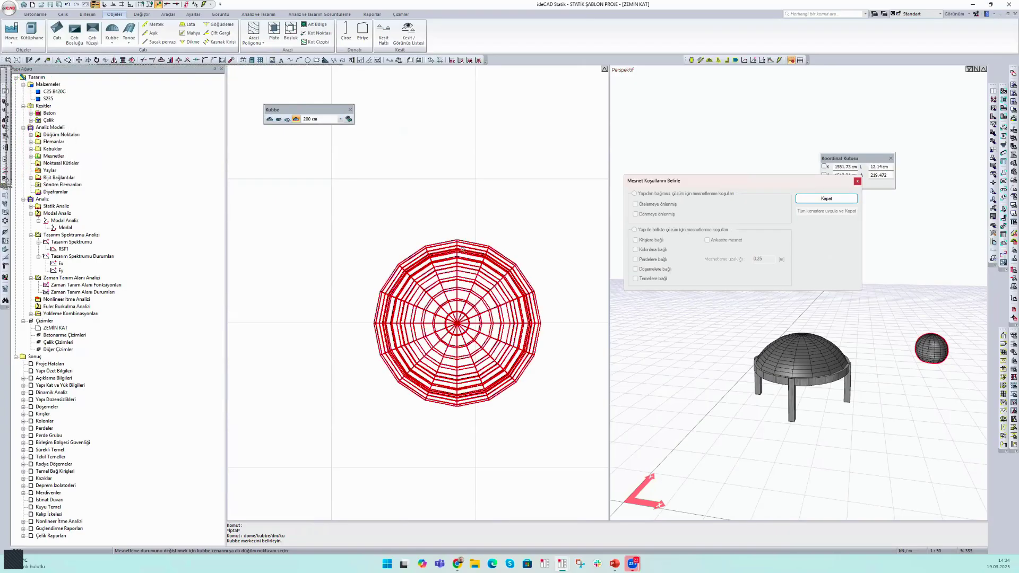
pyautogui.scroll(-5, 462, 253)
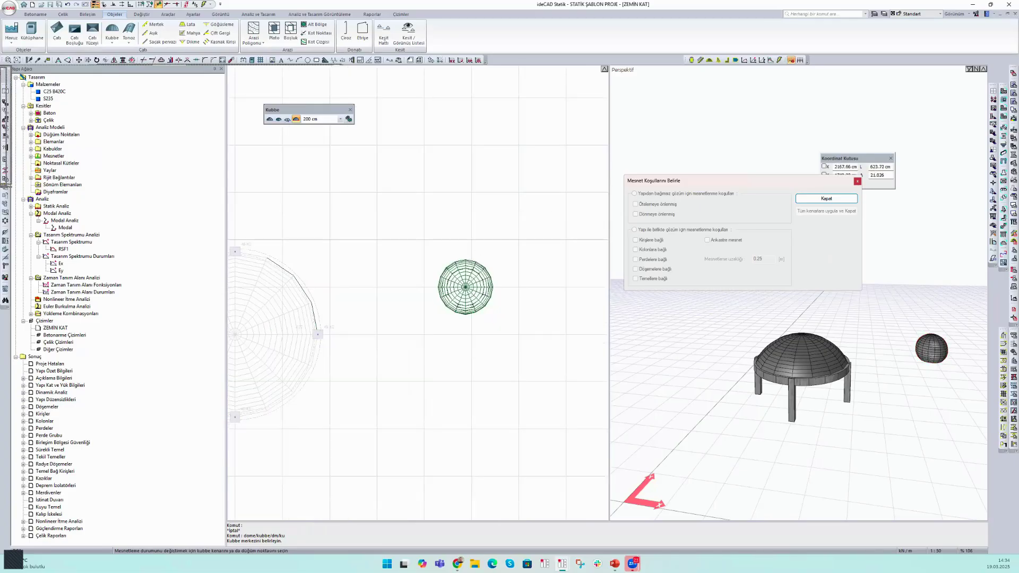
pyautogui.press('Escape')
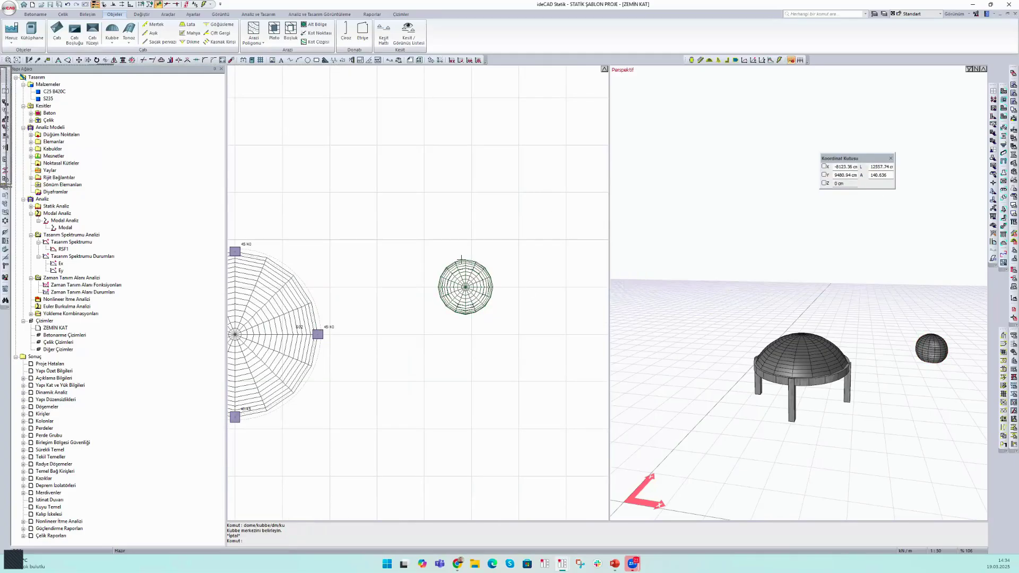
pyautogui.click(481, 264)
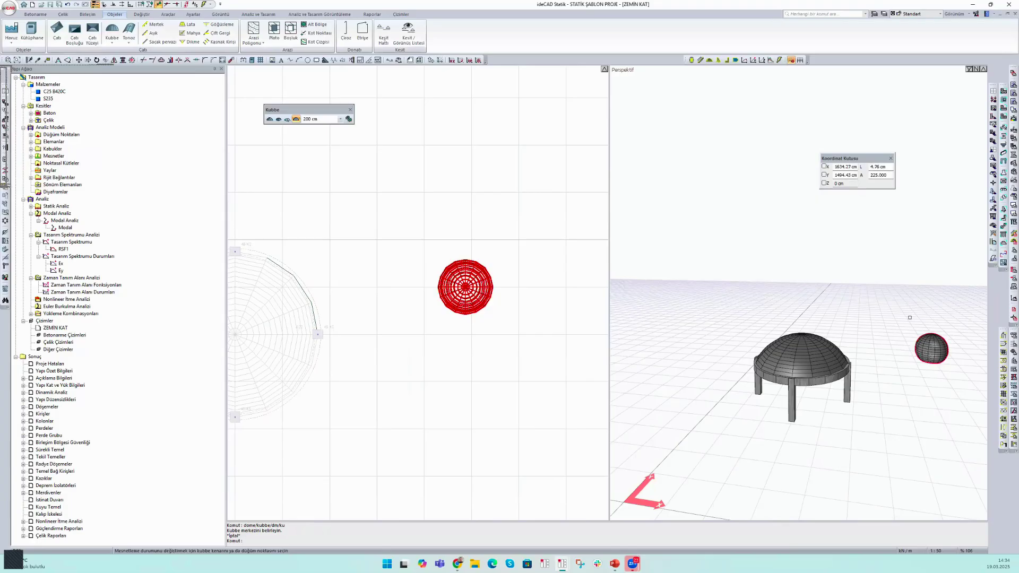
pyautogui.moveTo(221, 100); pyautogui.dragTo(49, 135)
pyautogui.click(578, 247)
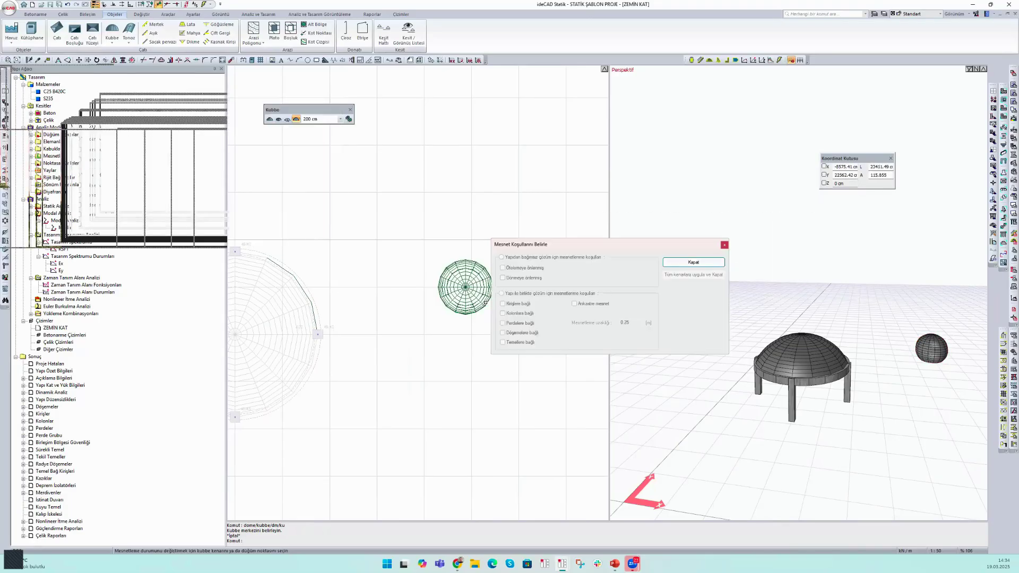
pyautogui.click(486, 303)
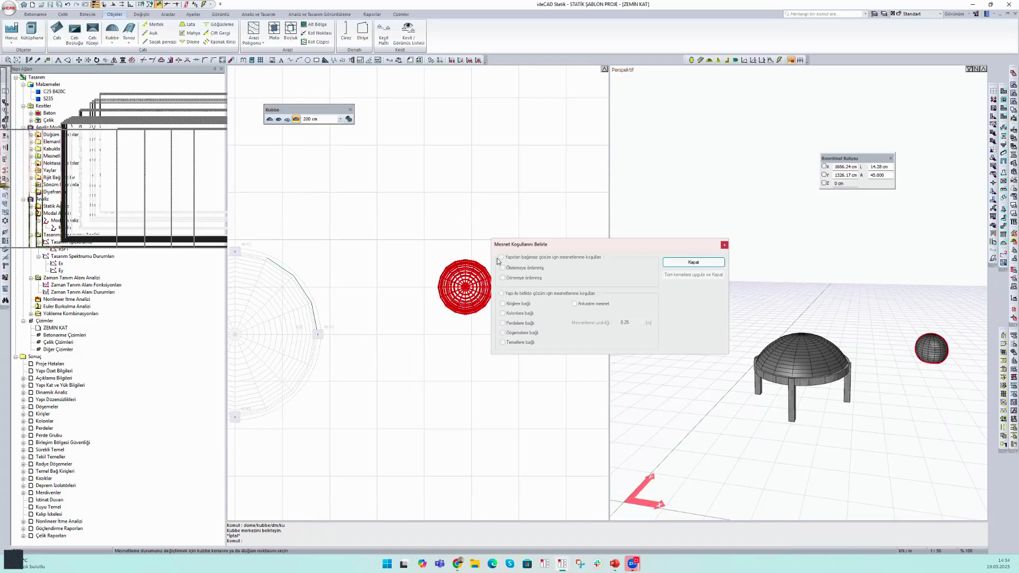
pyautogui.press('Escape')
pyautogui.press('Escape')
pyautogui.scroll(4, 482, 285)
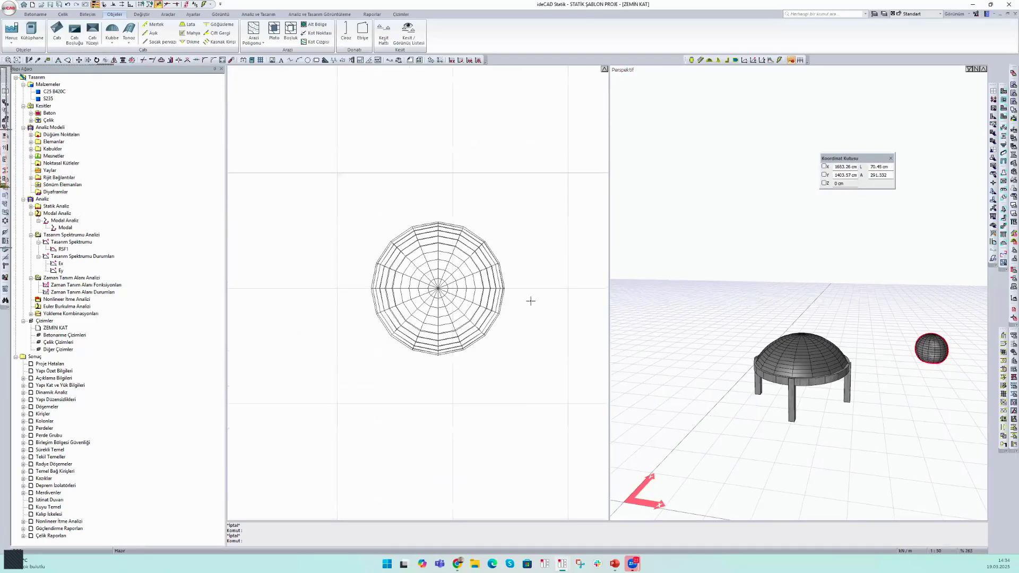
# Delete the small dome beside the column-supported dome.
pyautogui.scroll(3, 510, 287)
pyautogui.moveTo(533, 359); pyautogui.dragTo(403, 275)
pyautogui.scroll(-5, 410, 275)
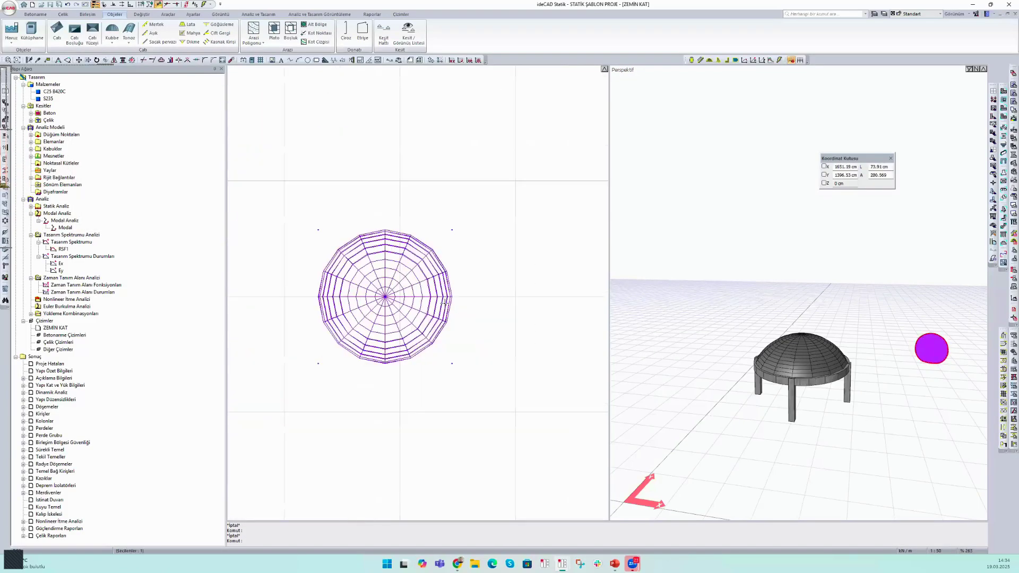
pyautogui.press('Delete')
# Place a larger free-standing dome beside the column-supported dome, picking its centre and radius in plan.
pyautogui.click(112, 31)
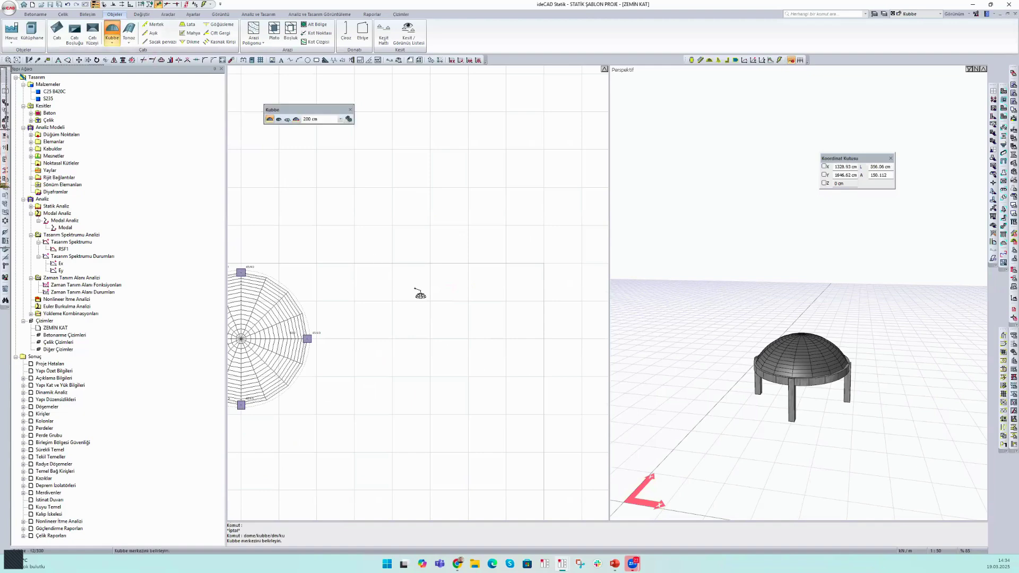
pyautogui.click(430, 300)
pyautogui.click(482, 297)
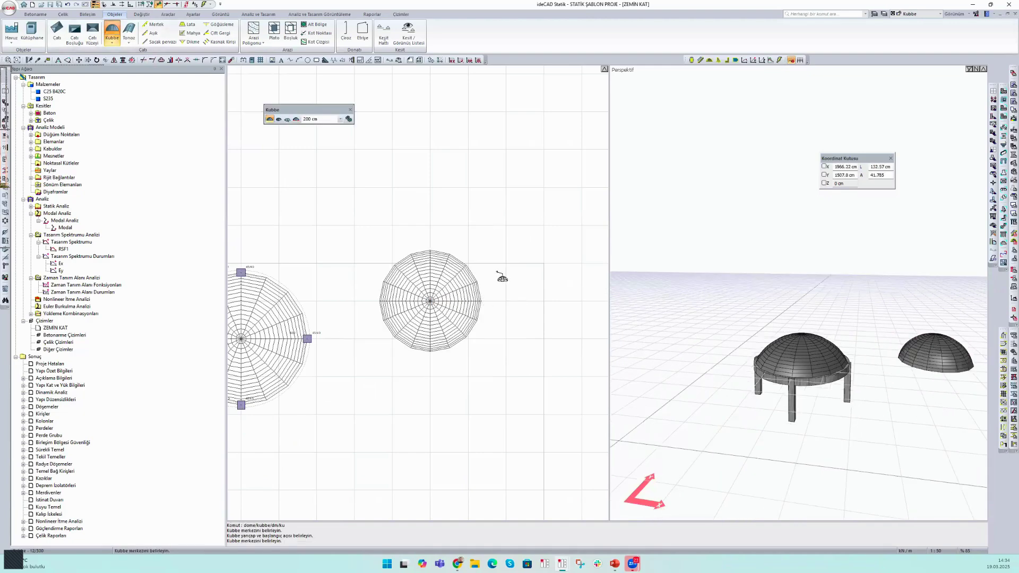
pyautogui.press('Escape')
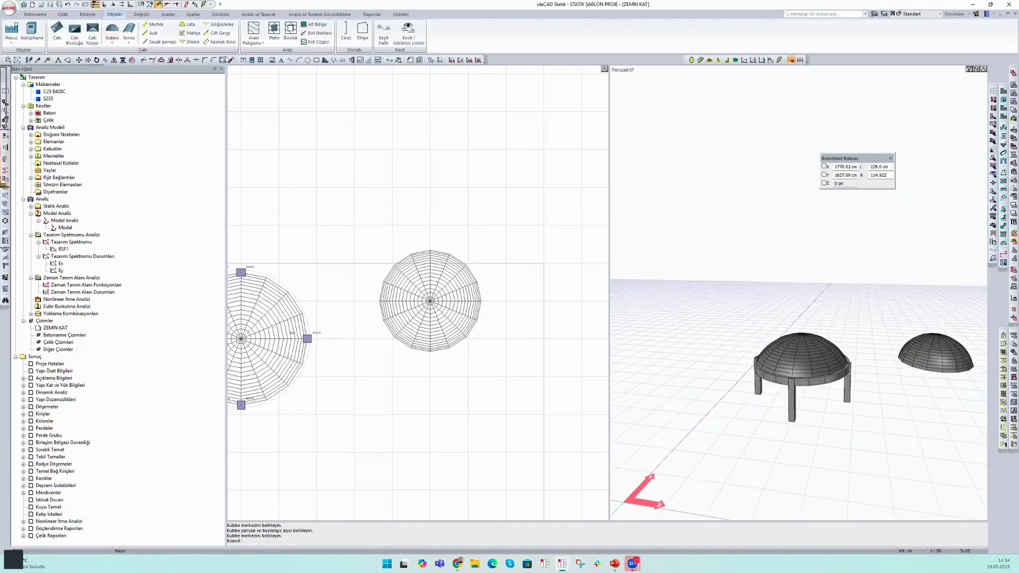
# Restrain translation and rotation (Ötelemeye önlenmiş, Dönmeye önlenmiş) on separate edges of the free-standing dome, using the solution independent of the structure.
pyautogui.click(113, 42)
pyautogui.click(130, 57)
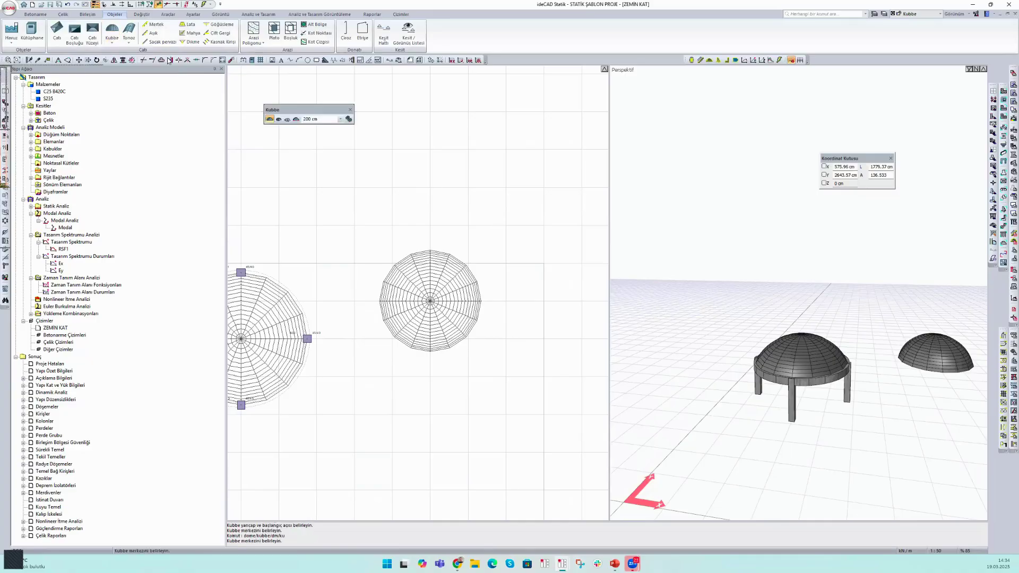
pyautogui.click(296, 119)
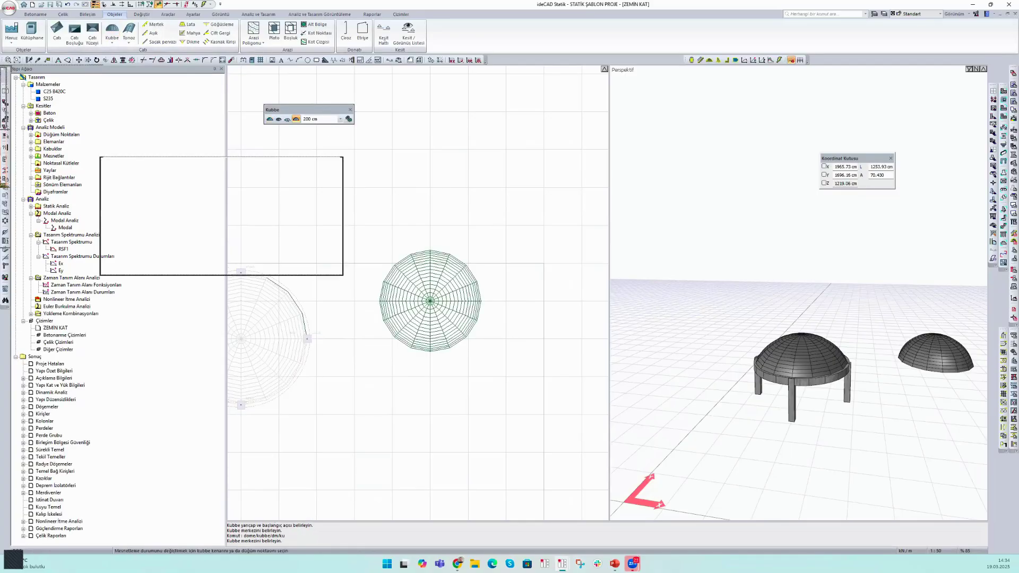
pyautogui.moveTo(1018, 225); pyautogui.dragTo(693, 204)
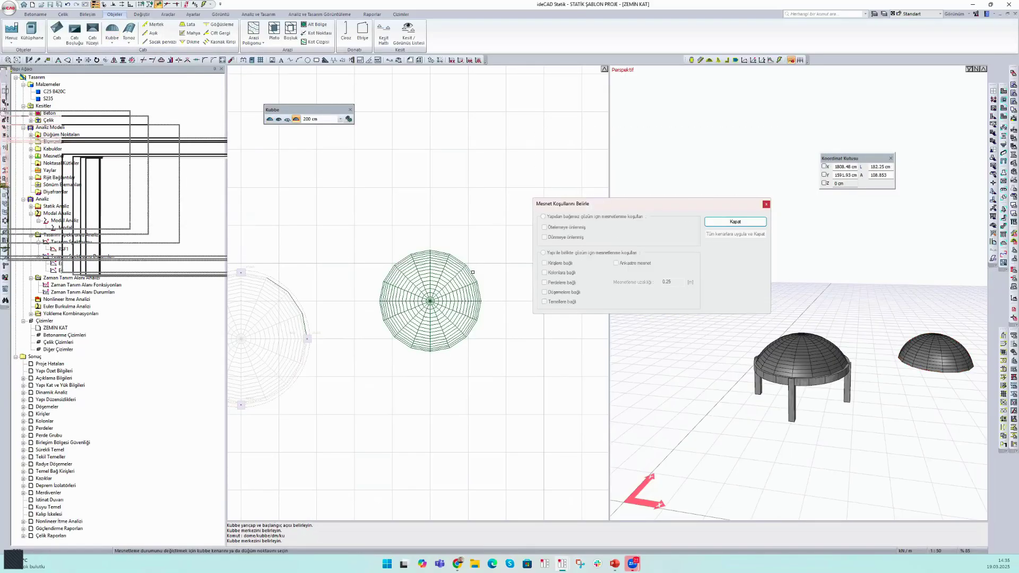
pyautogui.click(471, 276)
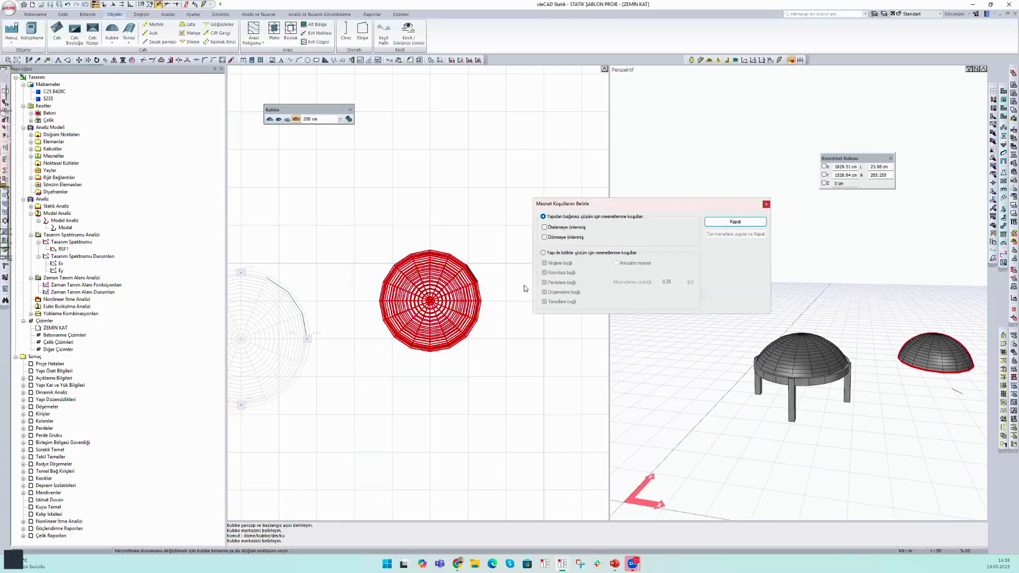
pyautogui.click(545, 228)
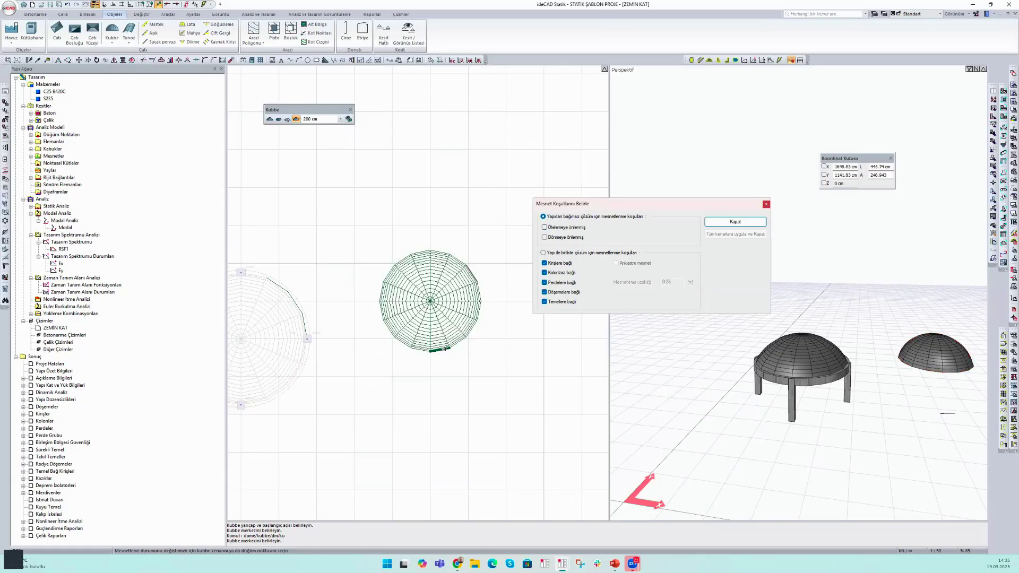
pyautogui.click(544, 237)
pyautogui.click(388, 290)
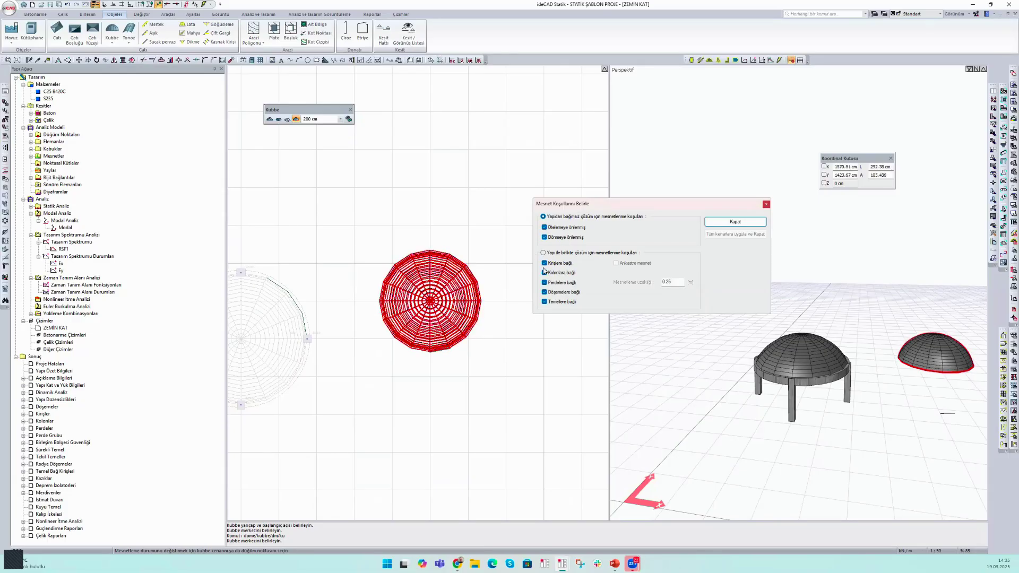
pyautogui.click(384, 291)
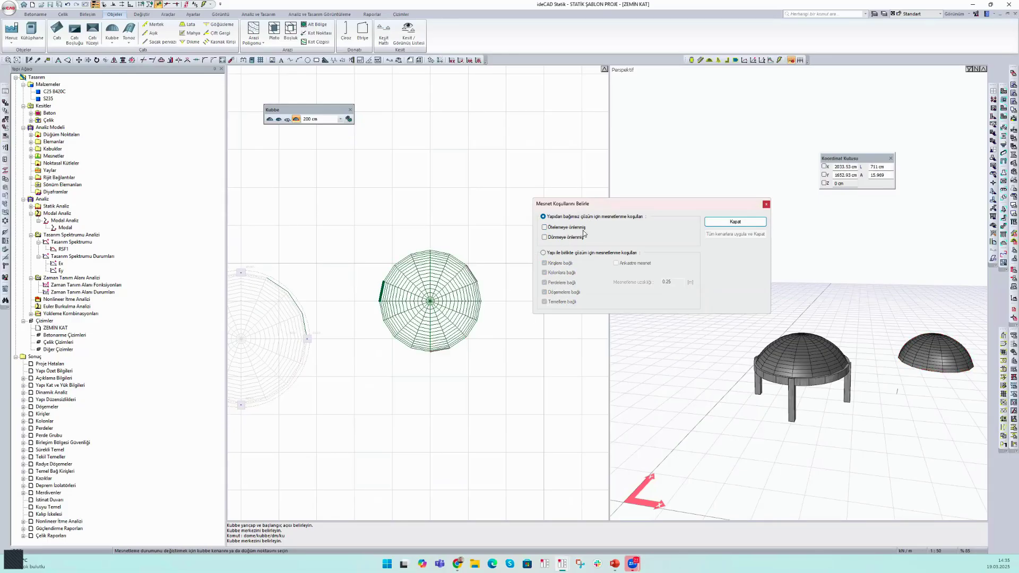
pyautogui.click(583, 229)
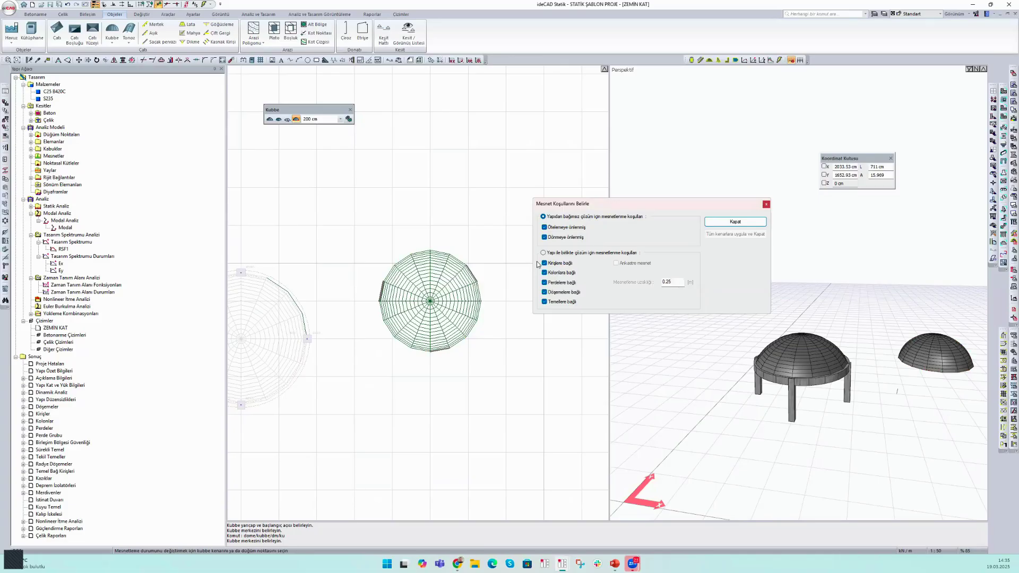
pyautogui.click(756, 225)
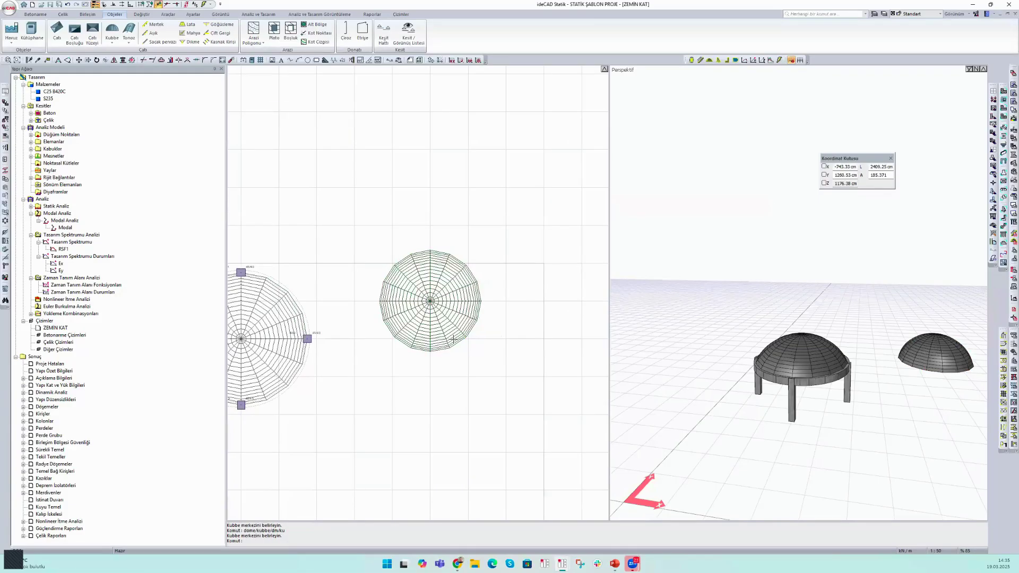
# Run the dome and vault analysis (Kubbe ve Tonoz Analizi) with the alternative mesh algorithm and inspect the free-standing dome's 1.4G+1.6Q displacement contours.
pyautogui.scroll(-2, 515, 282)
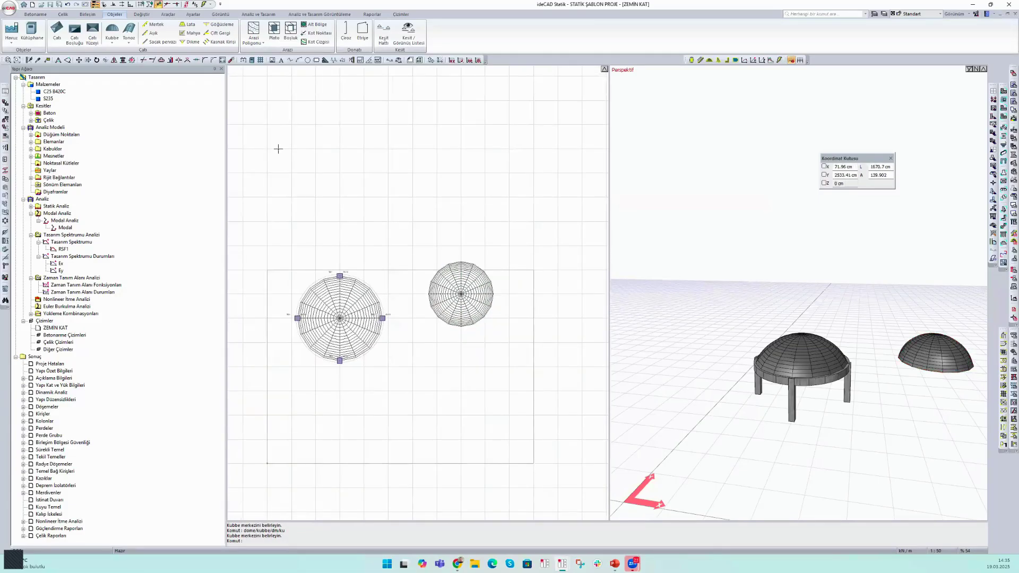
pyautogui.click(35, 15)
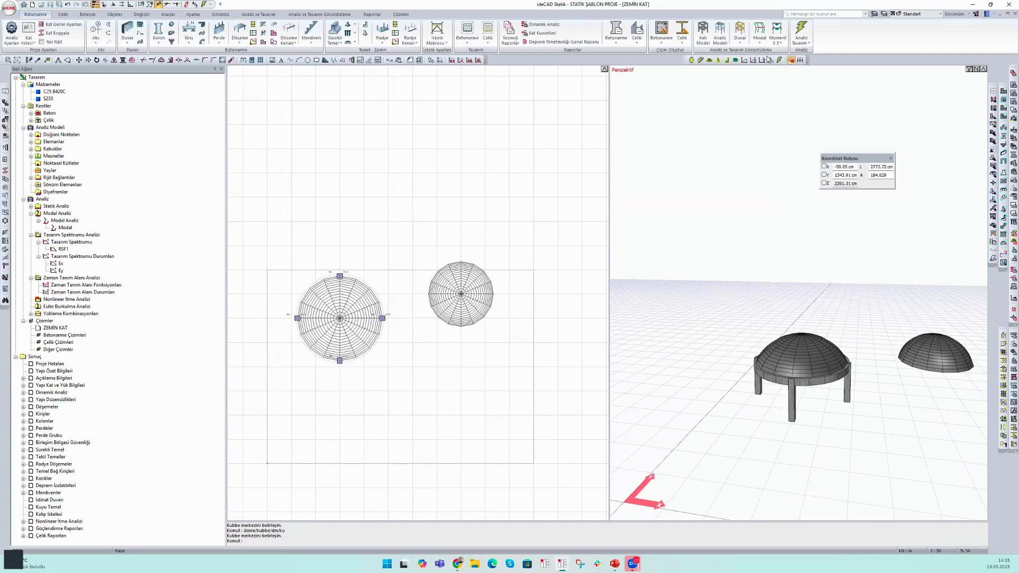
pyautogui.click(810, 43)
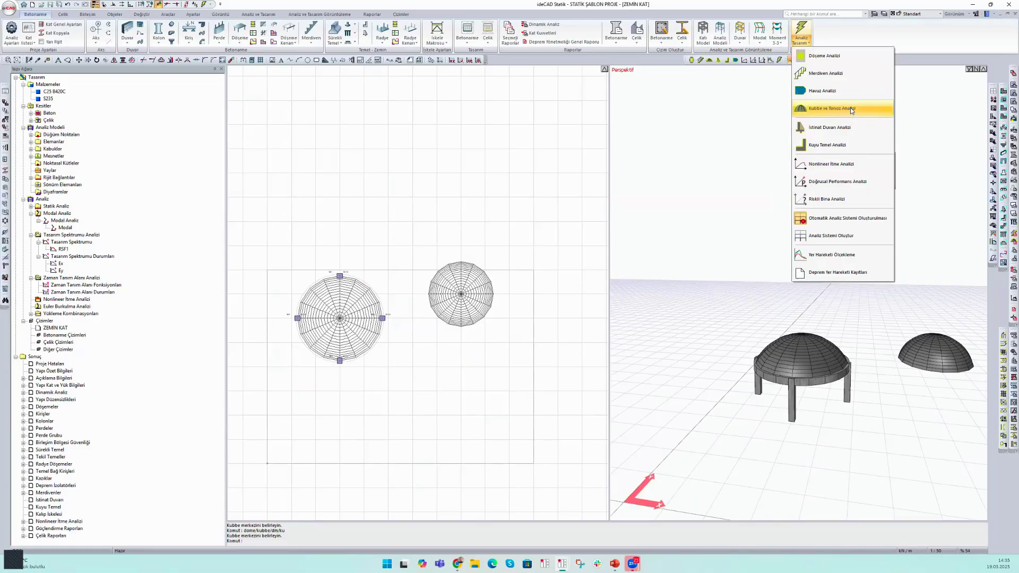
pyautogui.click(832, 108)
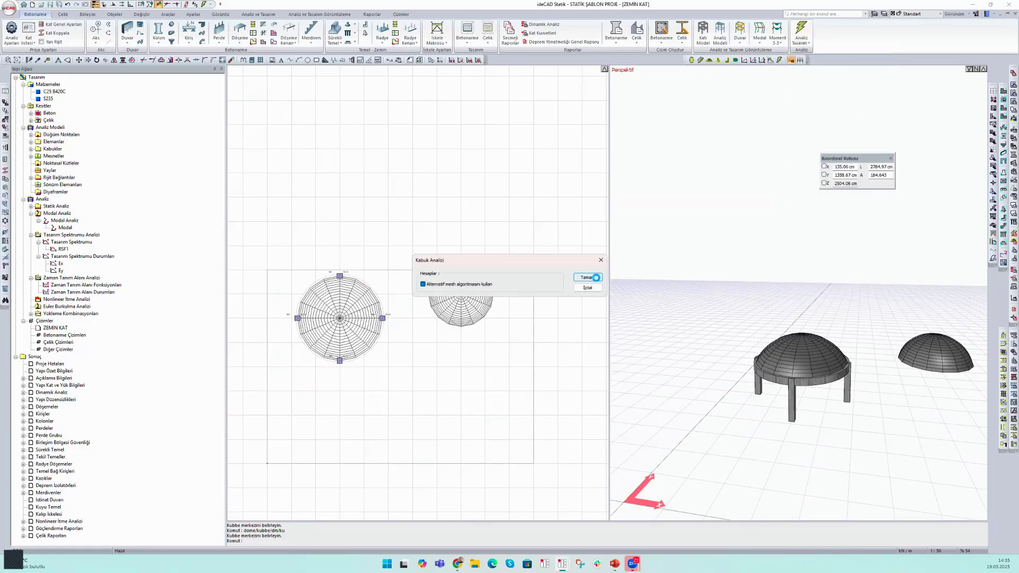
pyautogui.click(597, 277)
pyautogui.moveTo(744, 346); pyautogui.dragTo(683, 371, button='middle')
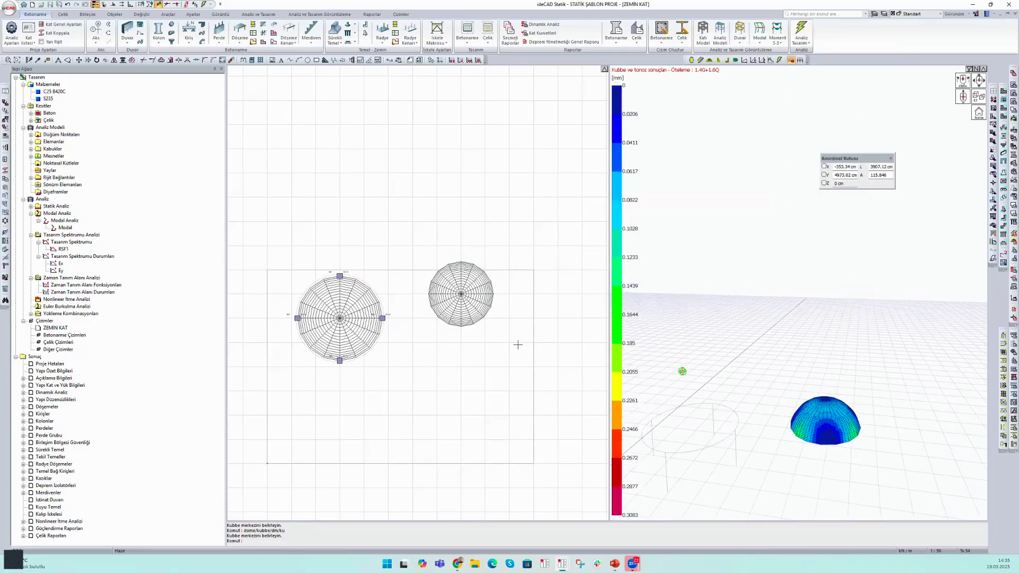
pyautogui.scroll(4, 826, 428)
pyautogui.moveTo(844, 413); pyautogui.dragTo(845, 321, button='middle')
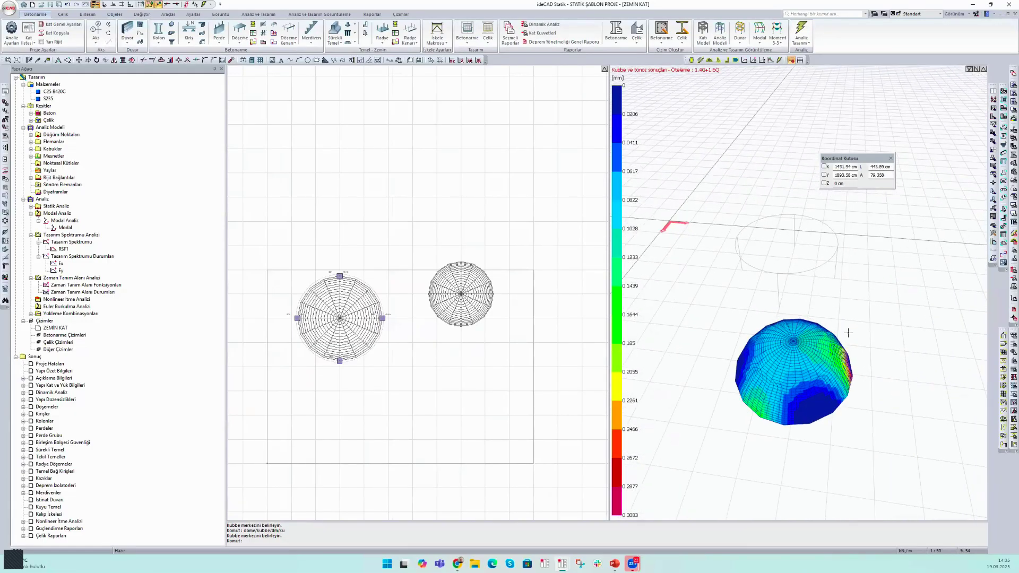
pyautogui.keyDown('ctrl'); pyautogui.moveTo(887, 382); pyautogui.dragTo(796, 326, button='middle'); pyautogui.keyUp('ctrl')
pyautogui.scroll(3, 829, 320)
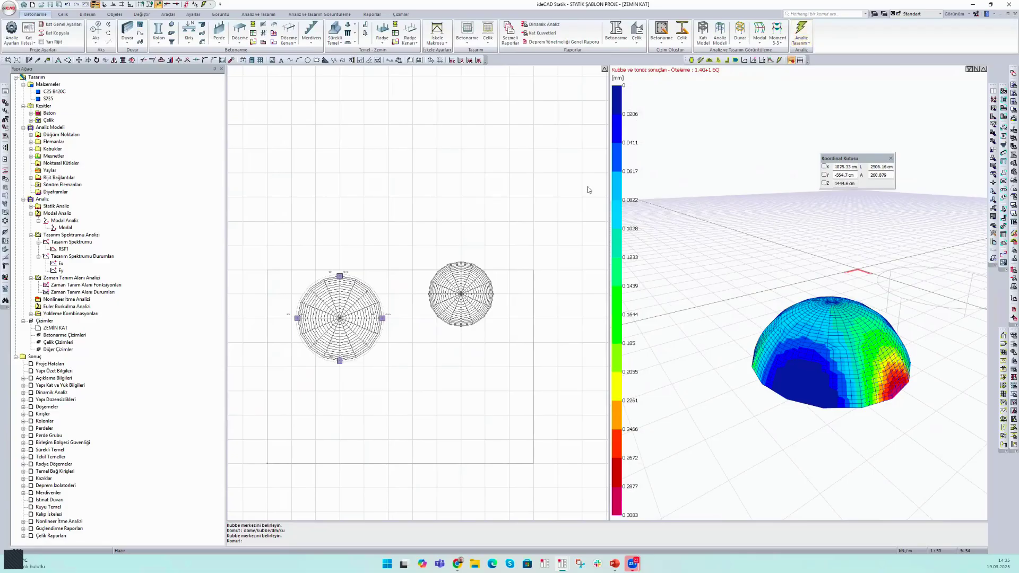
# Run the analysis and design of the project and bring the column-supported dome's displacement contours into view.
pyautogui.click(802, 28)
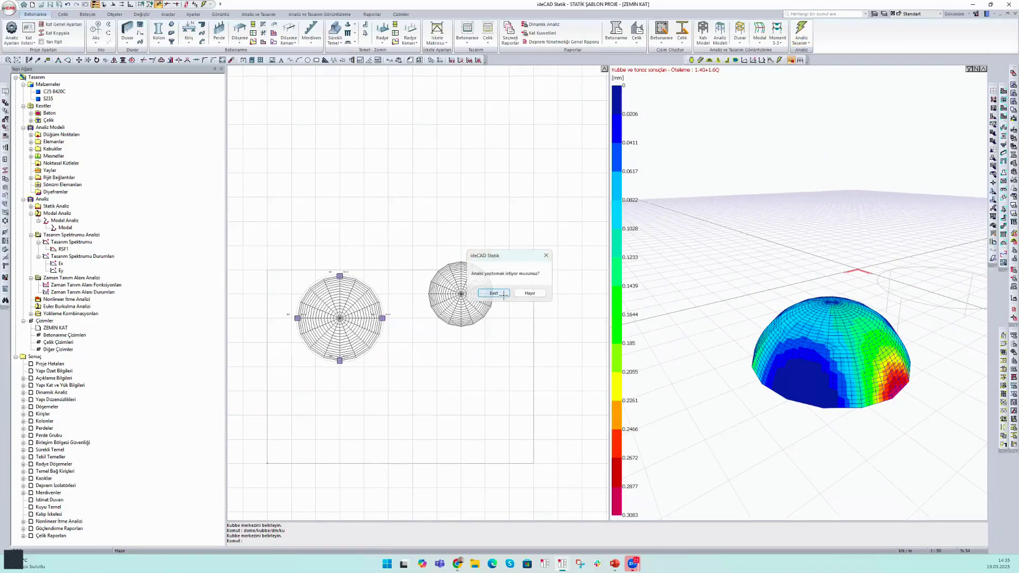
pyautogui.click(503, 294)
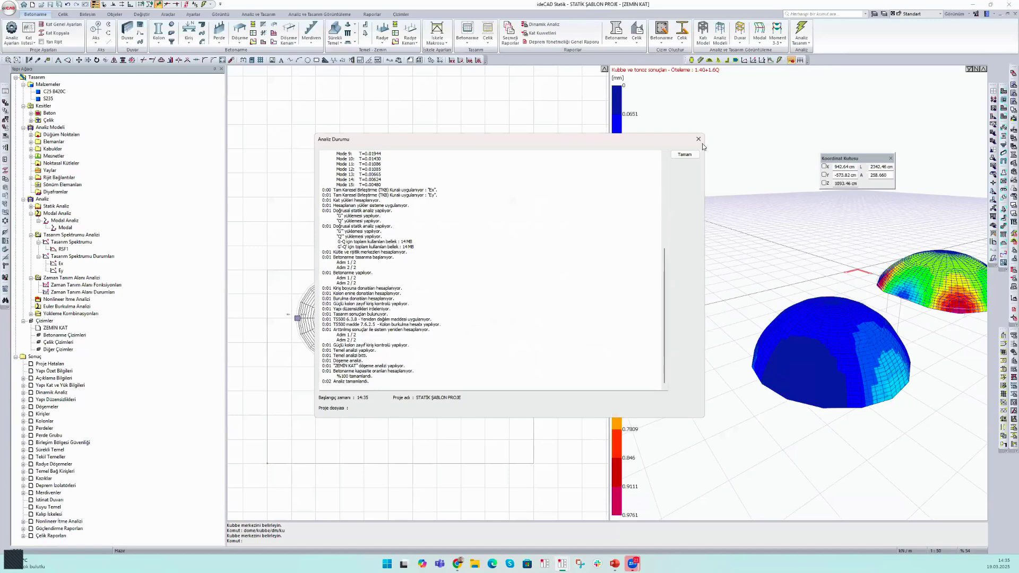
pyautogui.click(685, 155)
pyautogui.moveTo(803, 348); pyautogui.dragTo(744, 394, button='middle')
pyautogui.keyDown('ctrl'); pyautogui.moveTo(912, 348); pyautogui.dragTo(773, 384, button='middle'); pyautogui.keyUp('ctrl')
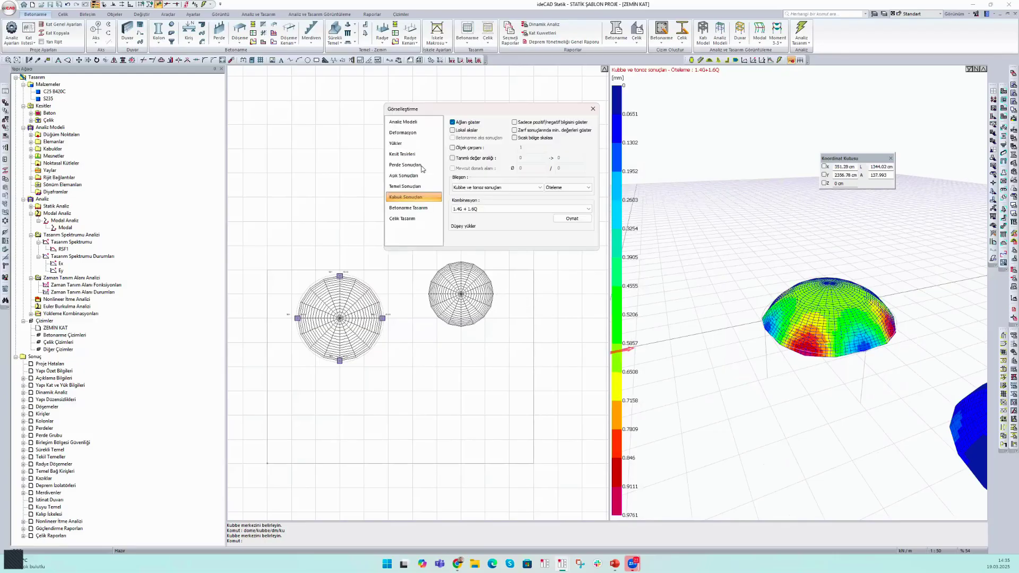
# Display the dome and vault reinforcement contours As 1 - Alt taraf and As 1 - Üst taraf for 1.4G + 1.6Q.
pyautogui.click(413, 197)
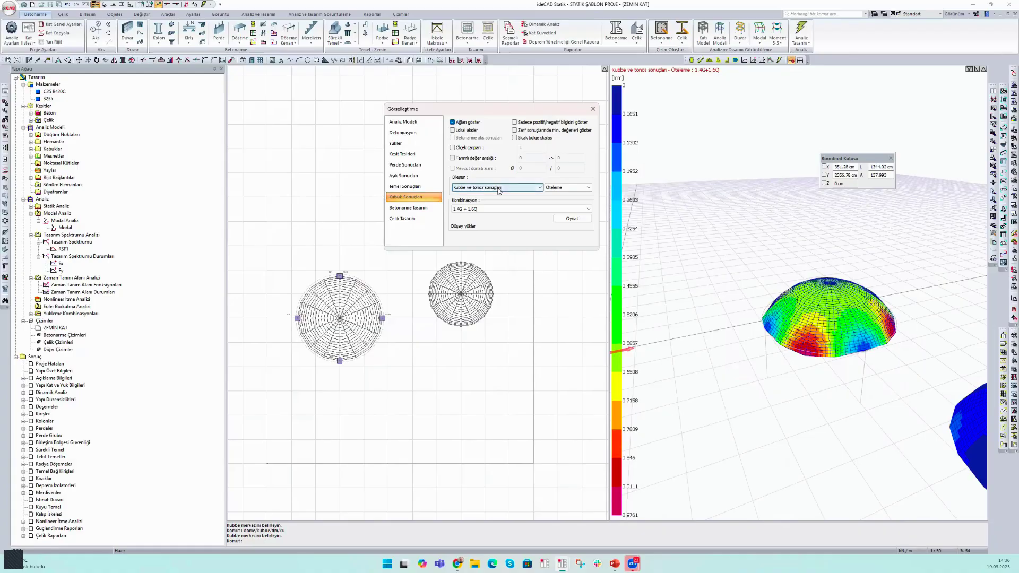
pyautogui.click(568, 189)
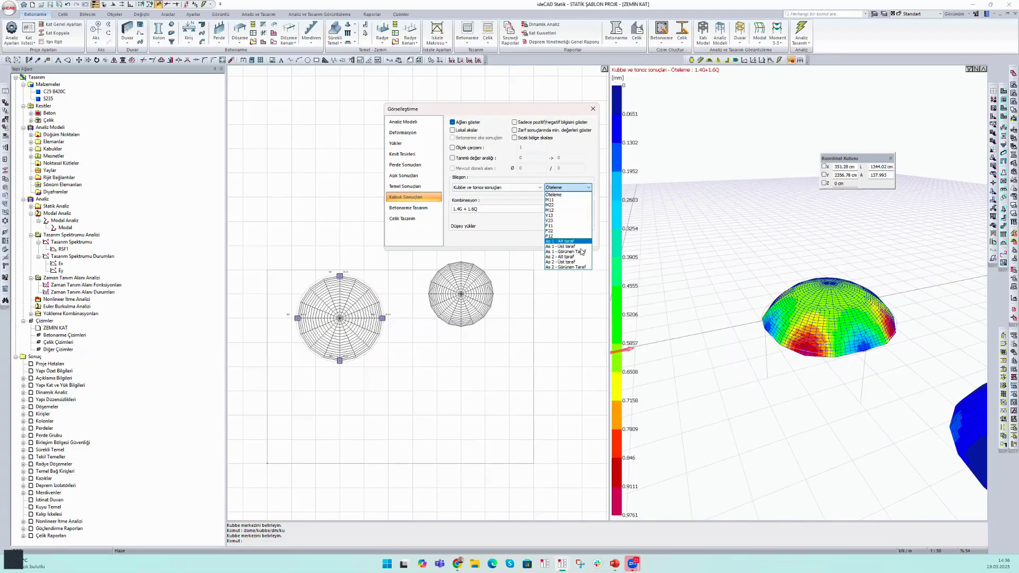
pyautogui.click(571, 242)
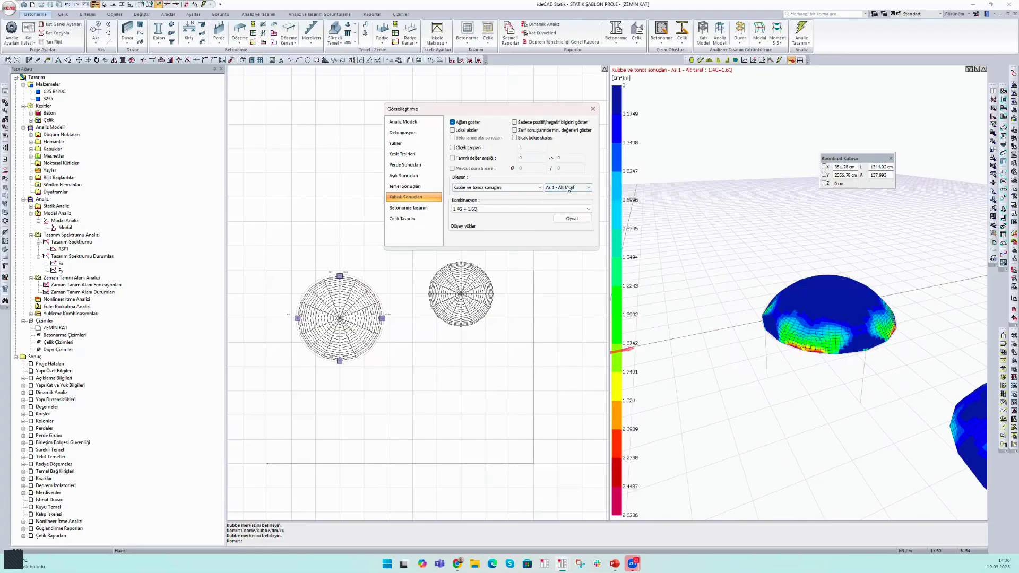
pyautogui.click(568, 189)
pyautogui.click(568, 247)
# Display the dome reinforcement contours As 2 - Alt taraf for load case Q.
pyautogui.click(568, 188)
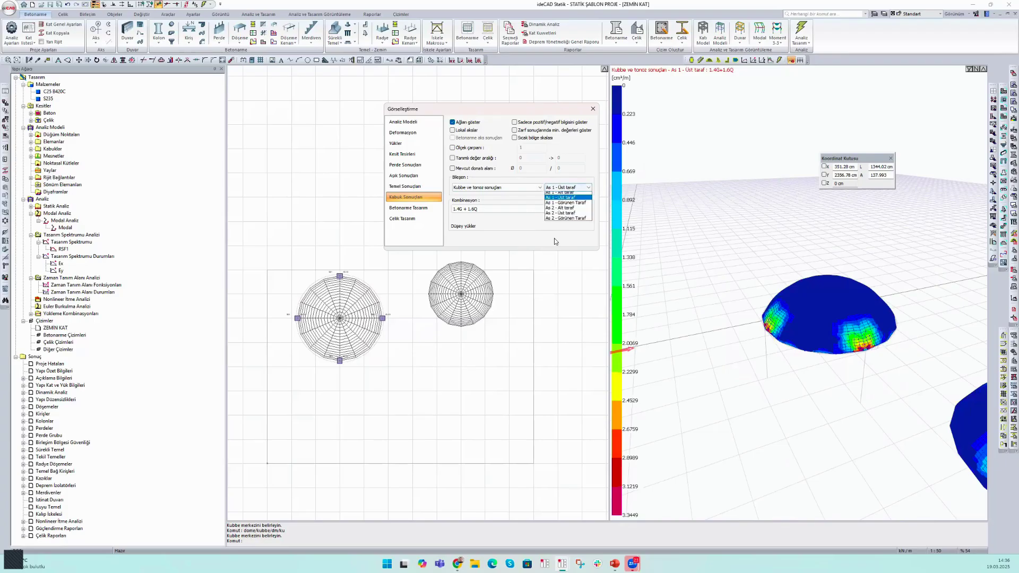
pyautogui.click(567, 258)
pyautogui.click(558, 208)
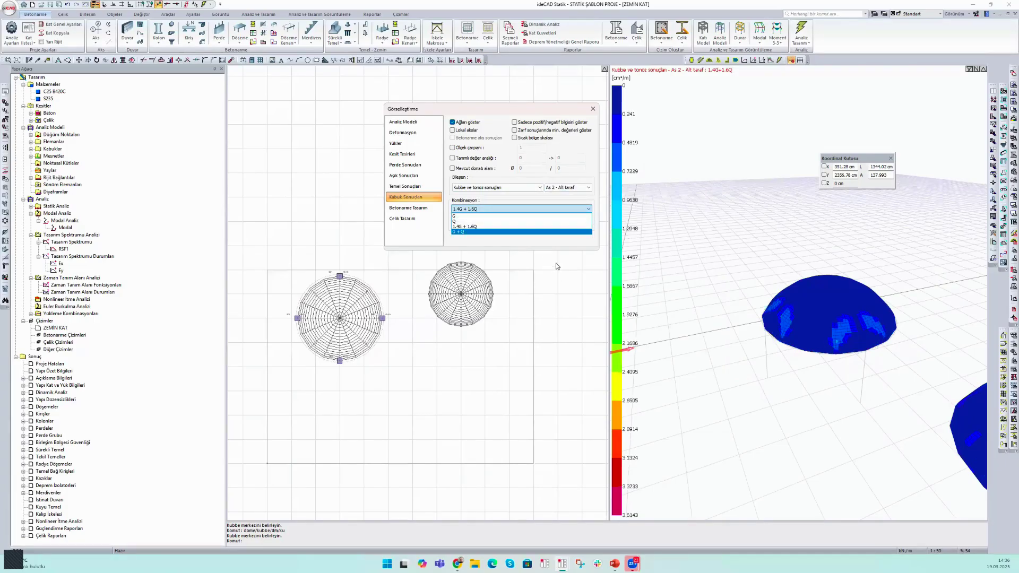
pyautogui.click(532, 221)
pyautogui.click(593, 108)
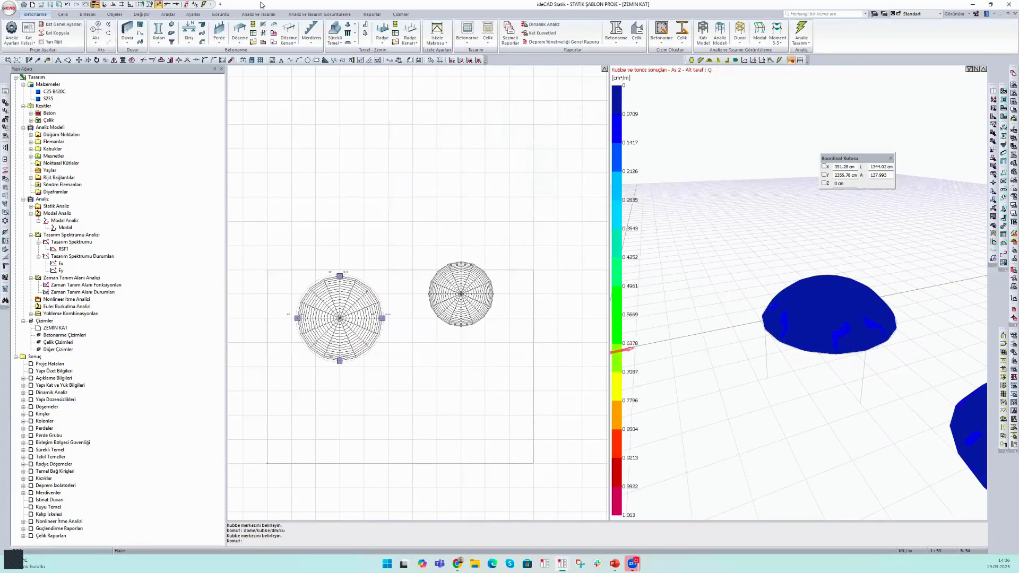
# Review the dome concrete design table (Kubbe Beton) and dome D01's Yön1-Üst bar settings, leaving both without changes.
pyautogui.click(268, 14)
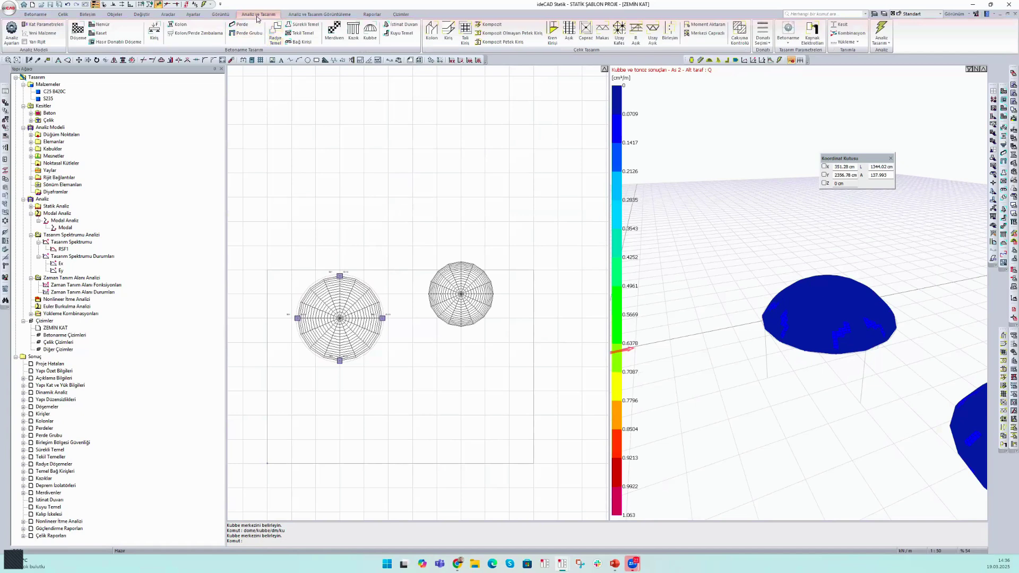
pyautogui.click(370, 31)
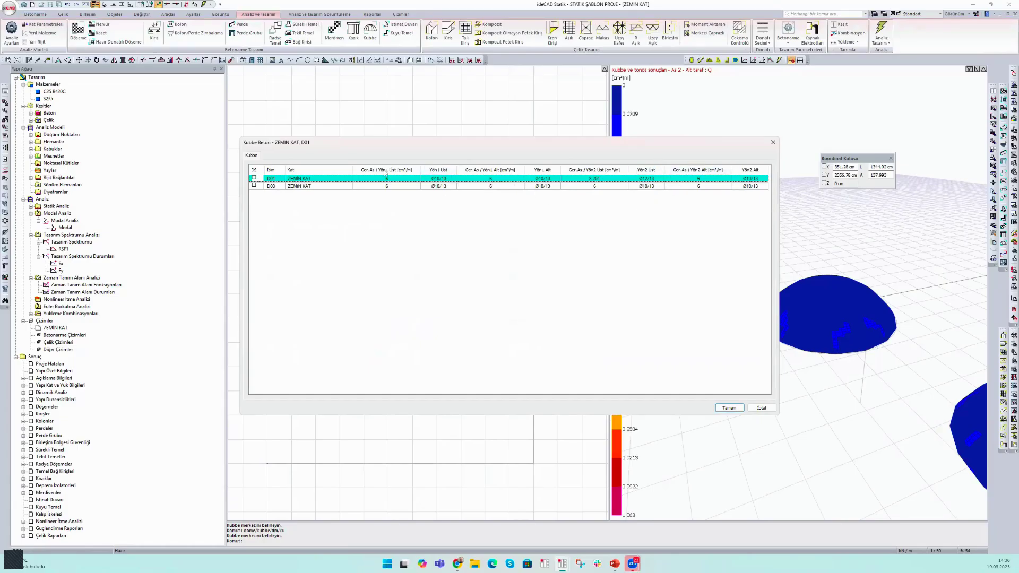
pyautogui.doubleClick(438, 179)
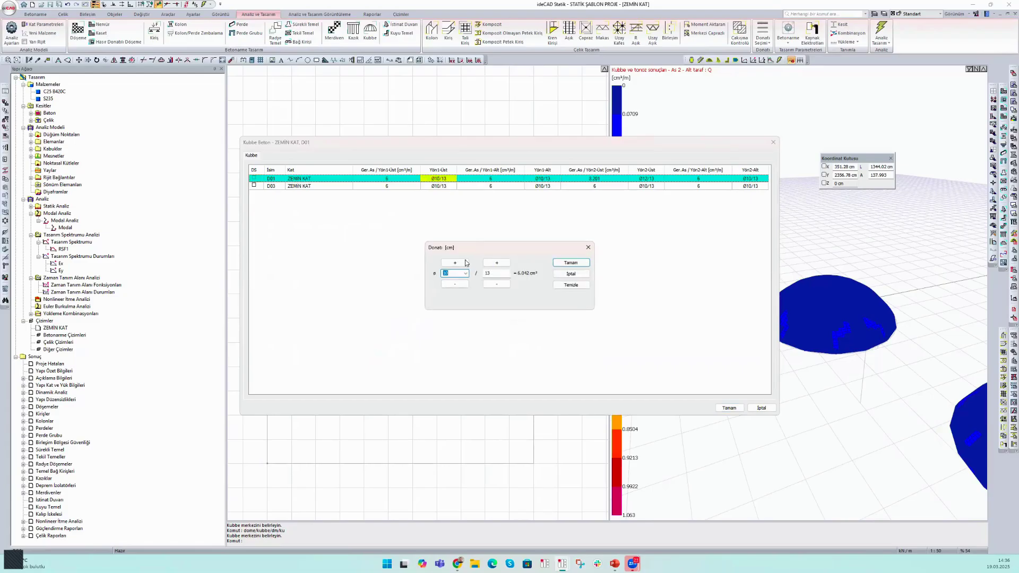
pyautogui.click(587, 249)
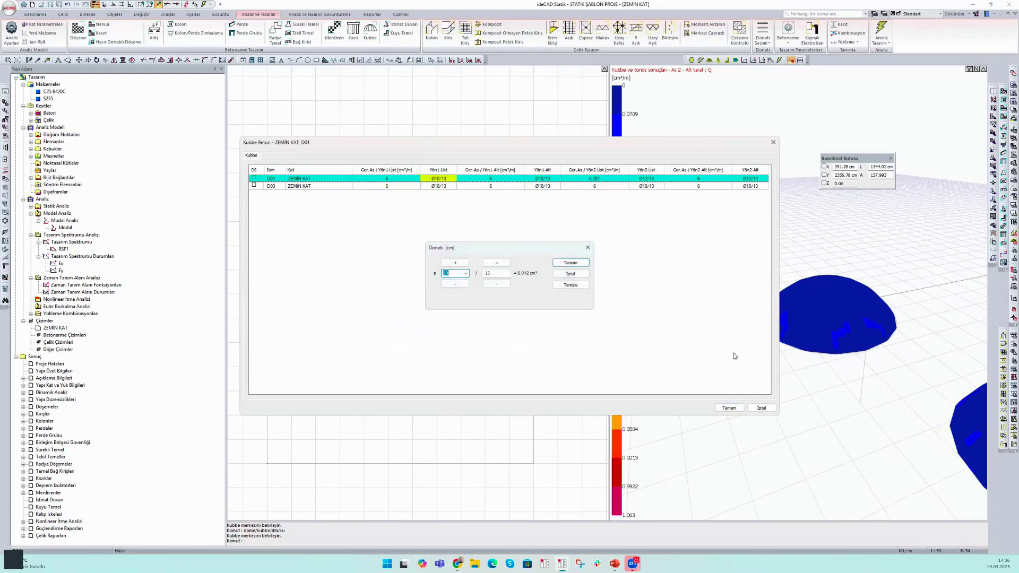
pyautogui.click(761, 408)
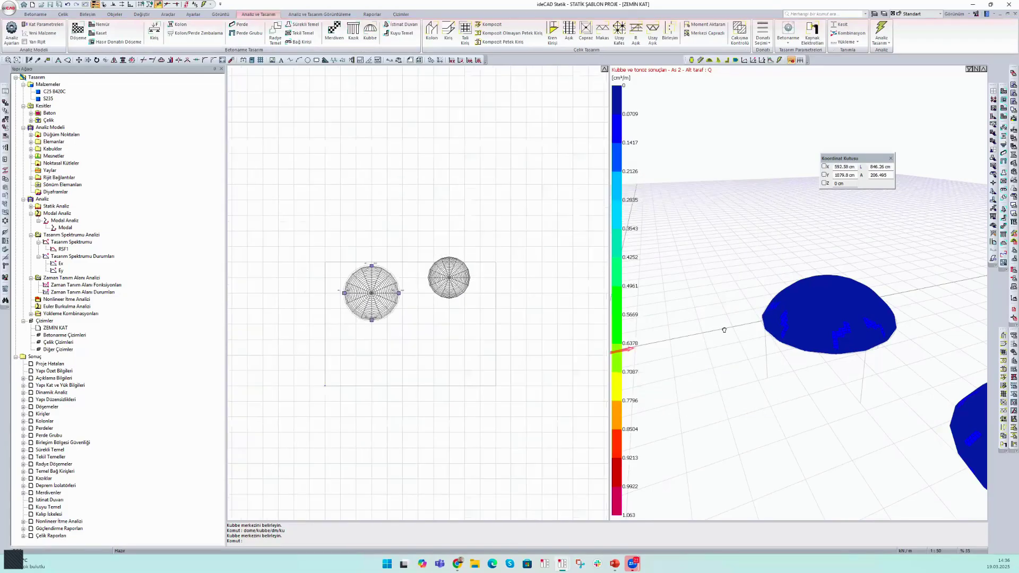
# Generate the dome and vault node report (Kubbe / Tonoz Düğüm Noktaları Bilgileri), browse the tables for D01 and D03, and close it.
pyautogui.moveTo(725, 330); pyautogui.dragTo(632, 325, button='middle')
pyautogui.click(379, 15)
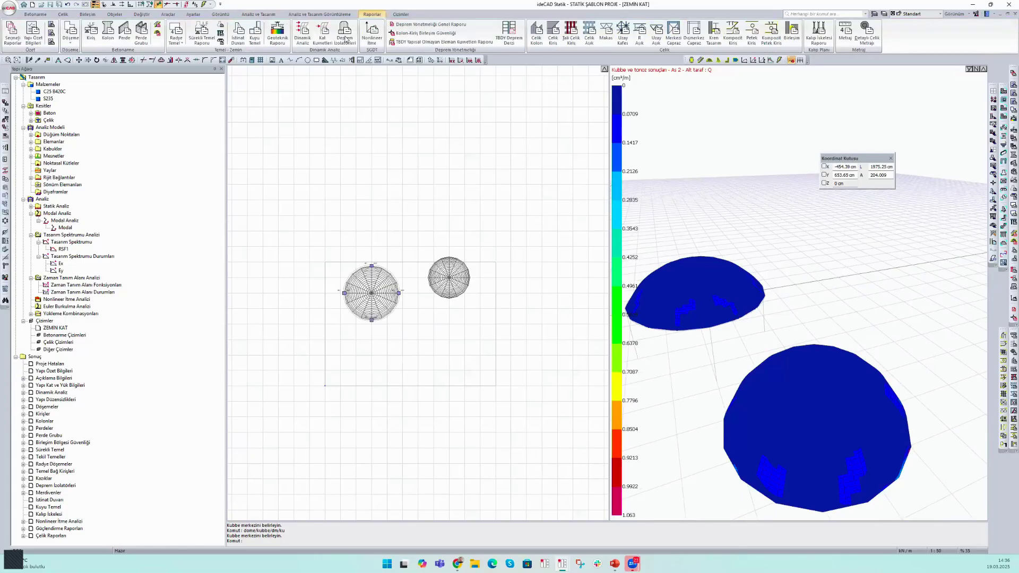
pyautogui.click(157, 37)
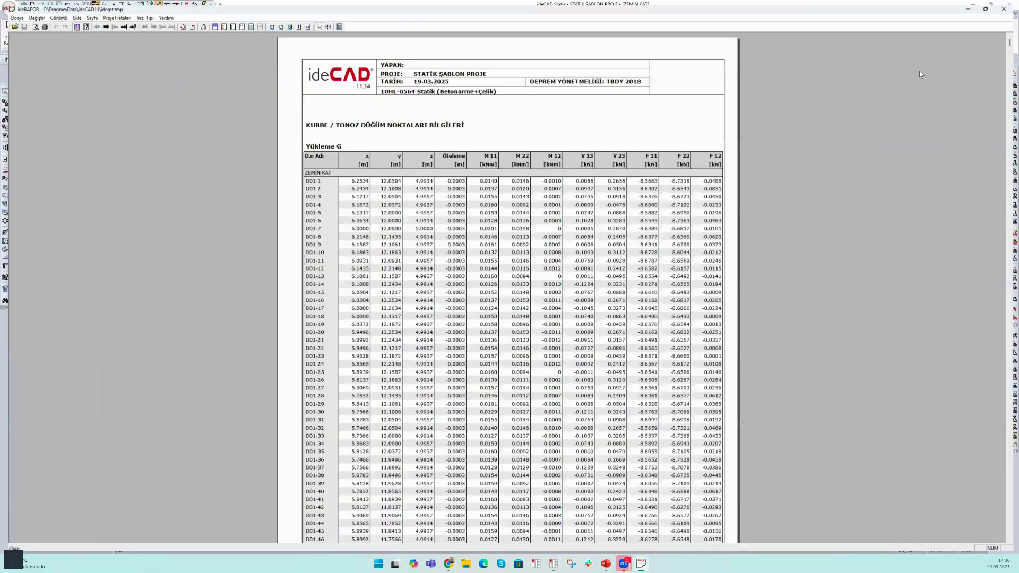
pyautogui.scroll(-8, 620, 192)
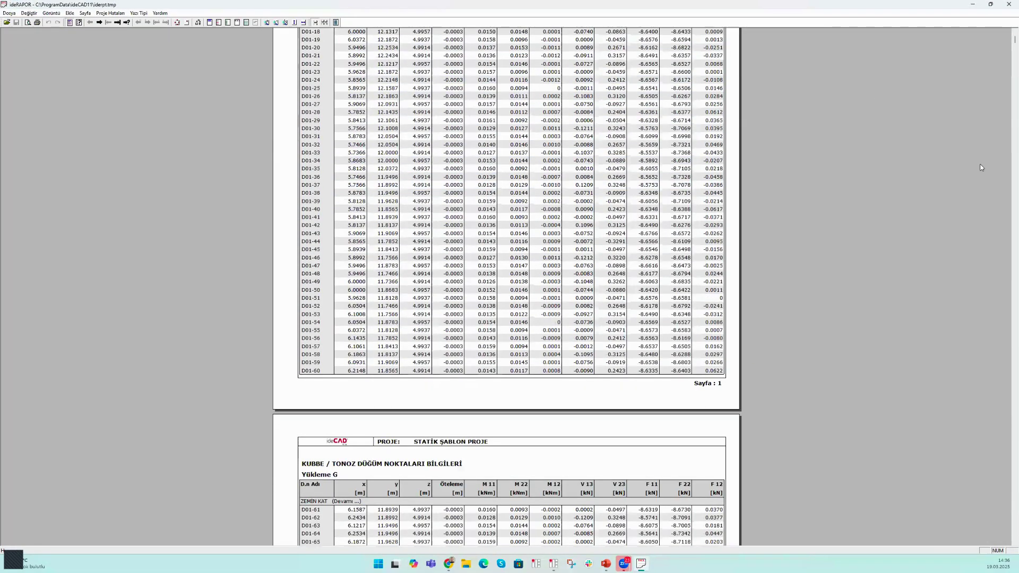
pyautogui.moveTo(1015, 40); pyautogui.dragTo(1015, 165)
pyautogui.scroll(-12, 760, 236)
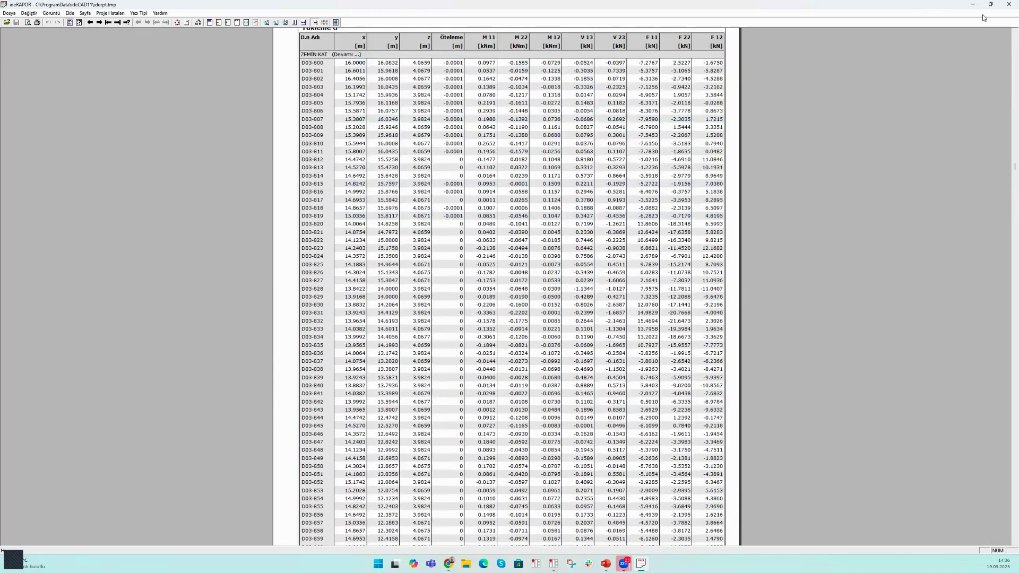
pyautogui.scroll(3, 930, 79)
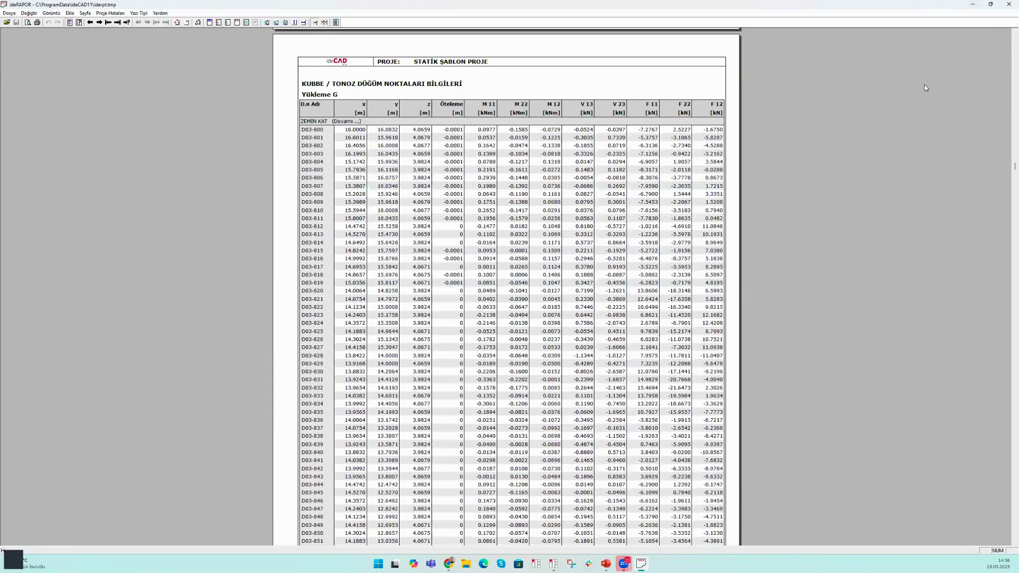
pyautogui.click(1008, 9)
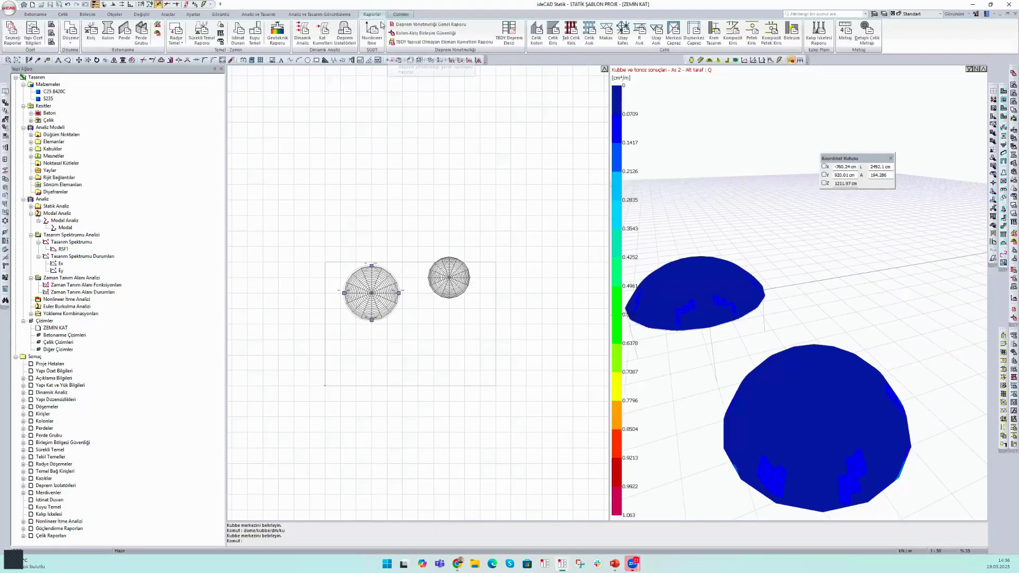
# Create the dome drawings (Kubbe Çizimleri) with the existing general and advanced drawing settings.
pyautogui.click(75, 42)
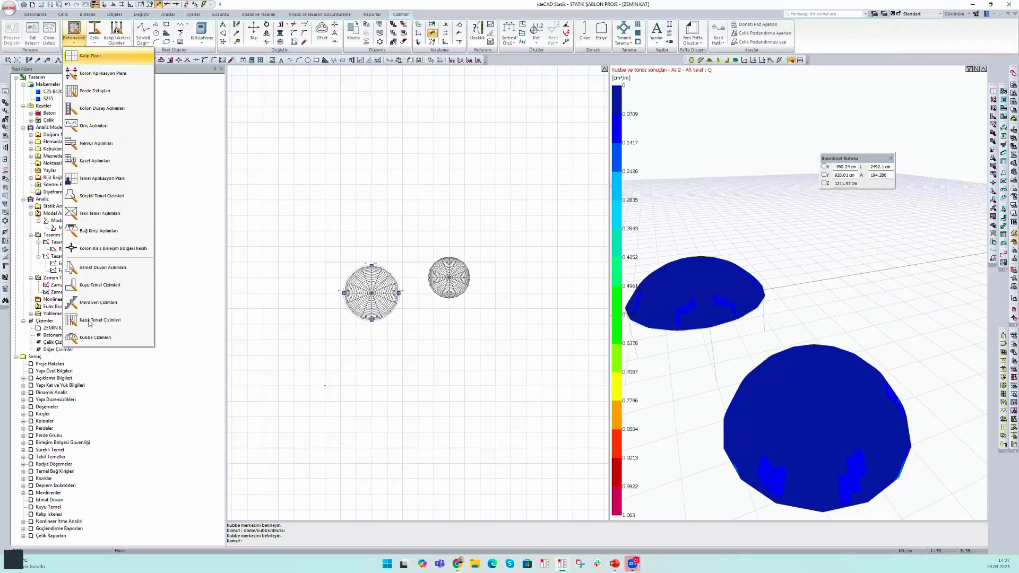
pyautogui.click(97, 341)
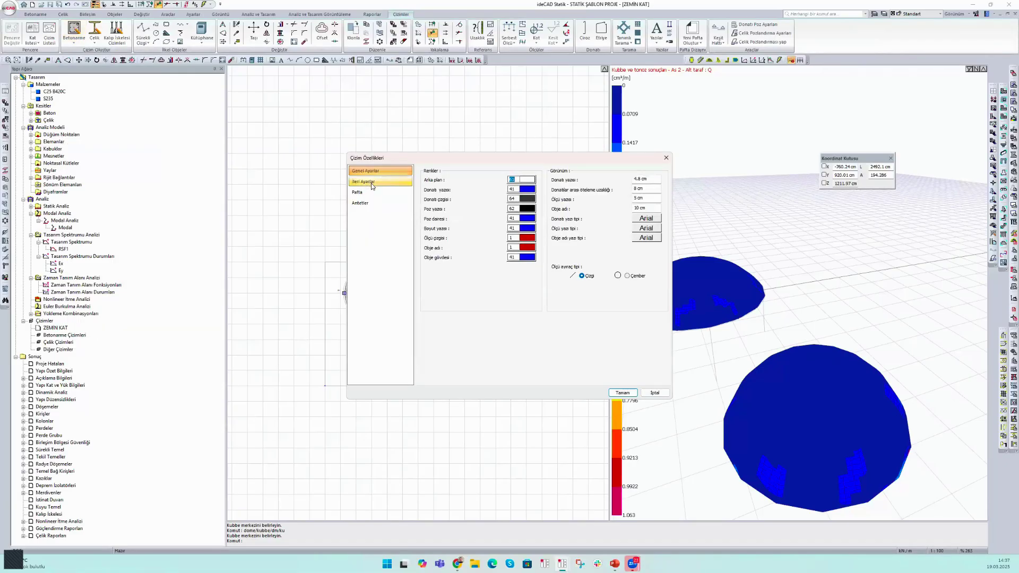
pyautogui.click(373, 184)
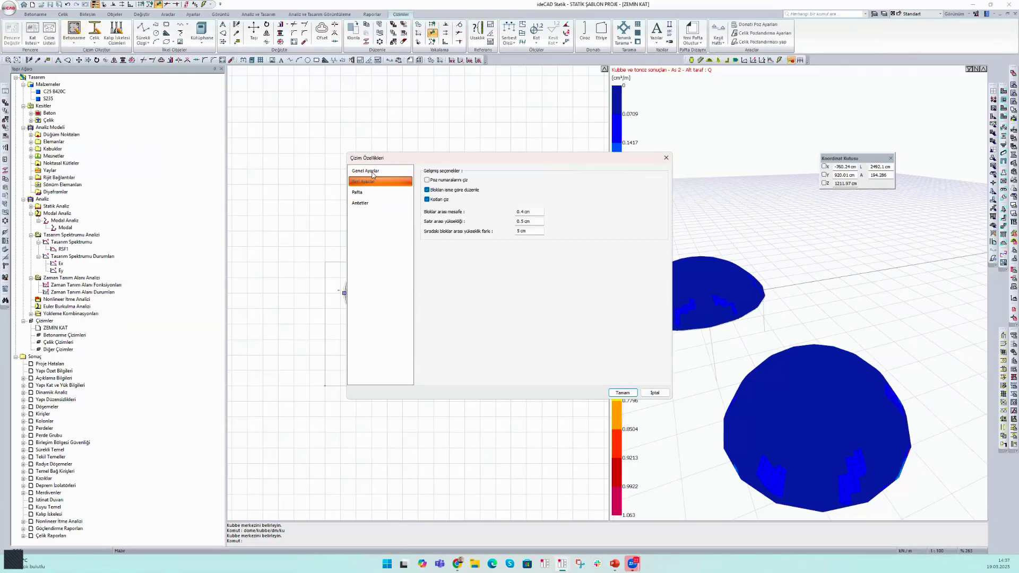
pyautogui.click(623, 394)
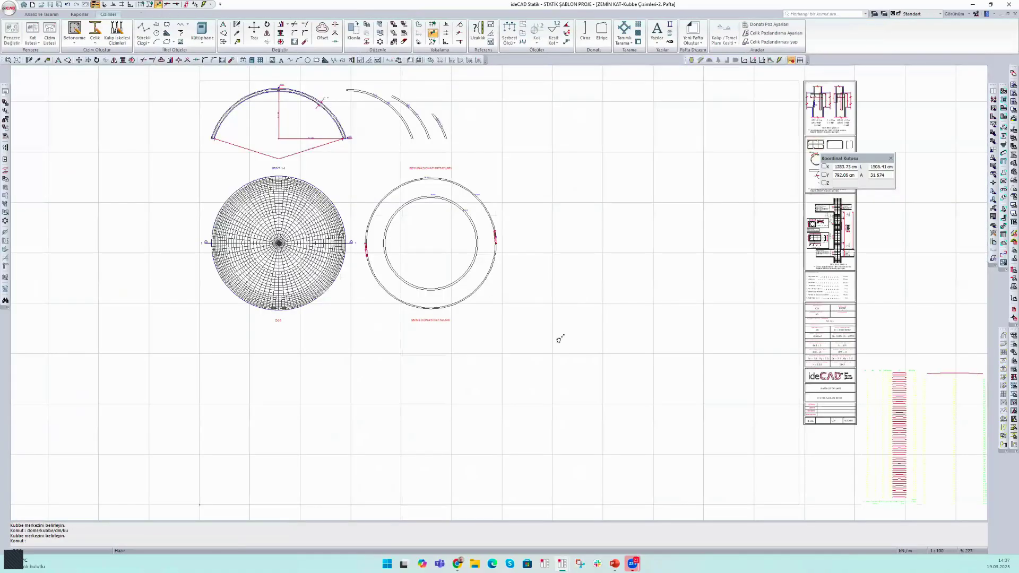
# Examine dome D03's plan, section 1-1 and reinforcement details on the second dome drawing sheet.
pyautogui.moveTo(559, 339); pyautogui.dragTo(652, 371, button='middle')
pyautogui.moveTo(477, 239); pyautogui.dragTo(476, 183, button='middle')
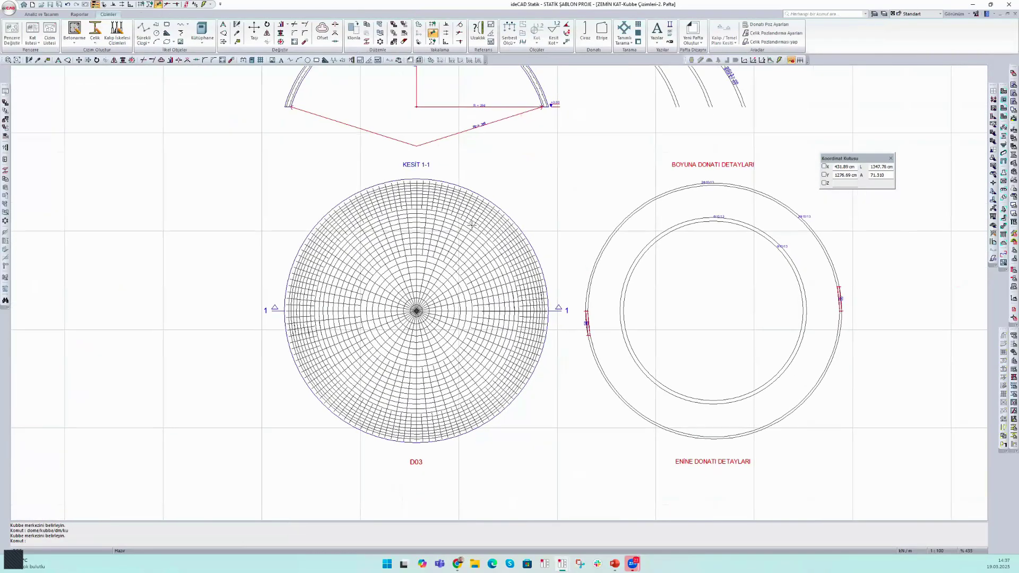
pyautogui.scroll(-4, 477, 183)
pyautogui.scroll(4, 444, 152)
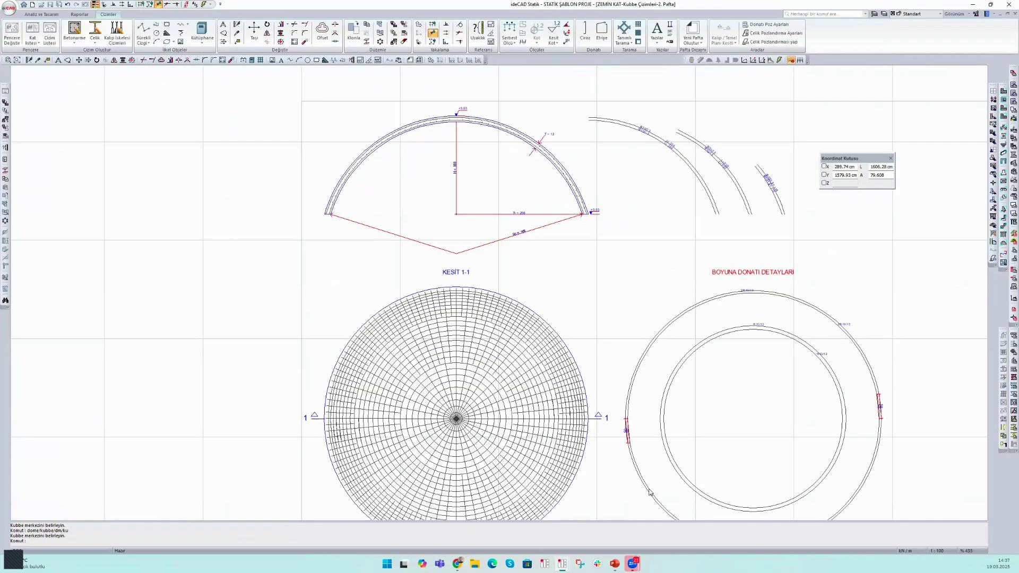
# Switch to the first dome drawing sheet and examine D01's section 1-1 and longitudinal reinforcement details (Boyuna Donatı Detayları).
pyautogui.moveTo(730, 555)
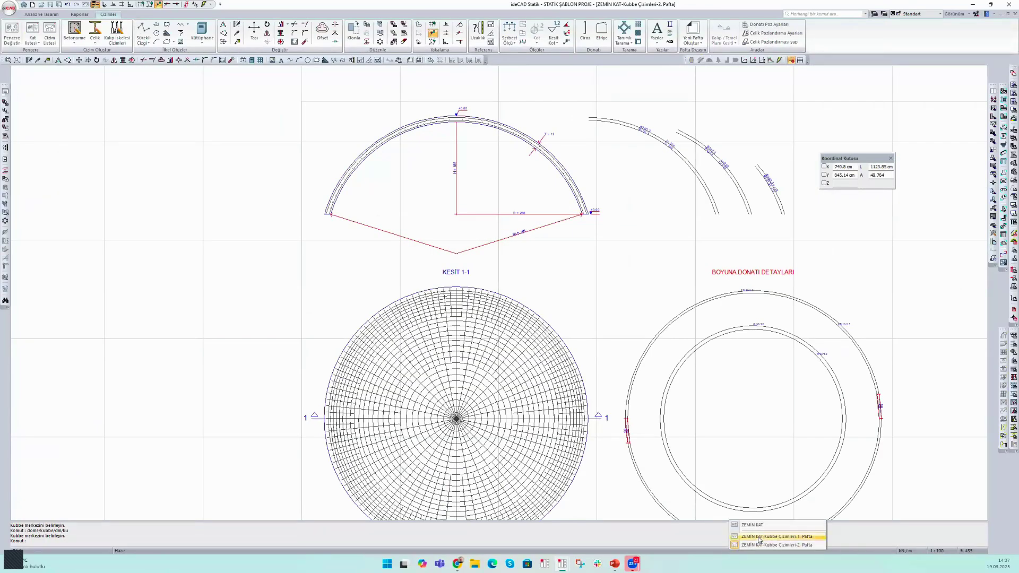
pyautogui.click(777, 537)
pyautogui.scroll(-1, 440, 261)
pyautogui.moveTo(440, 262); pyautogui.dragTo(519, 361, button='middle')
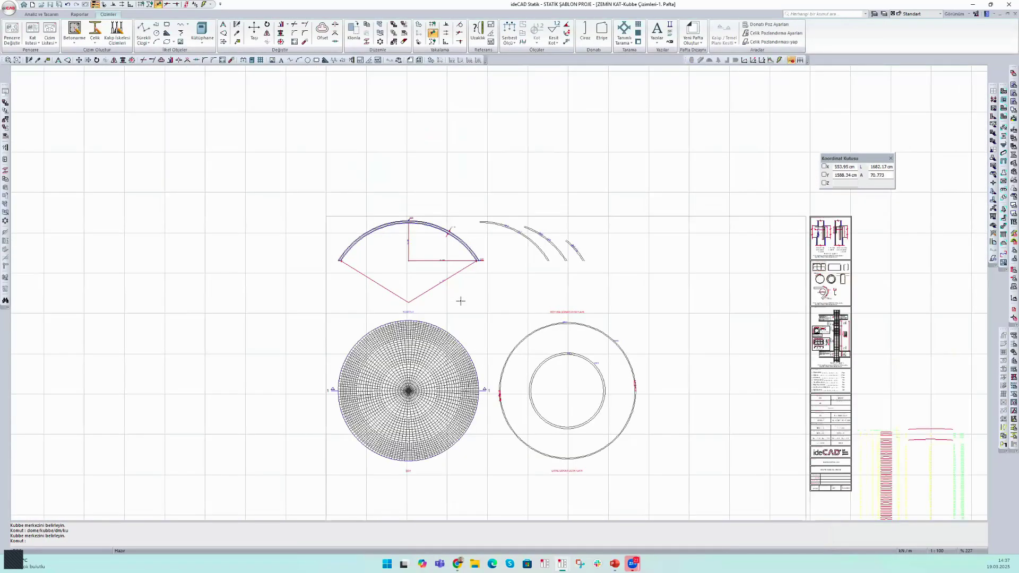
pyautogui.scroll(3, 451, 255)
pyautogui.moveTo(494, 306); pyautogui.dragTo(524, 145, button='middle')
pyautogui.scroll(-2, 496, 310)
pyautogui.scroll(7, 475, 123)
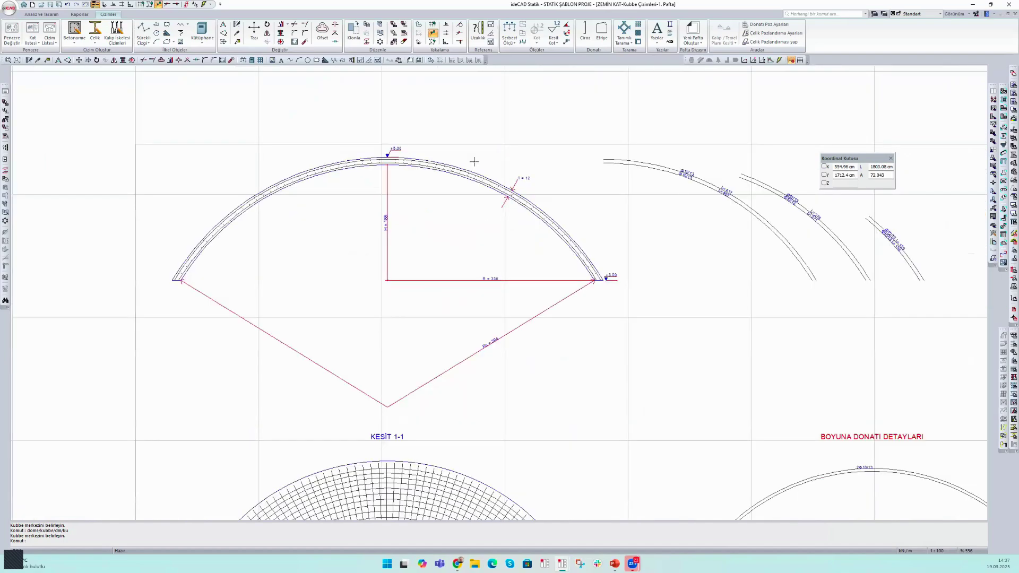
pyautogui.scroll(-4, 549, 227)
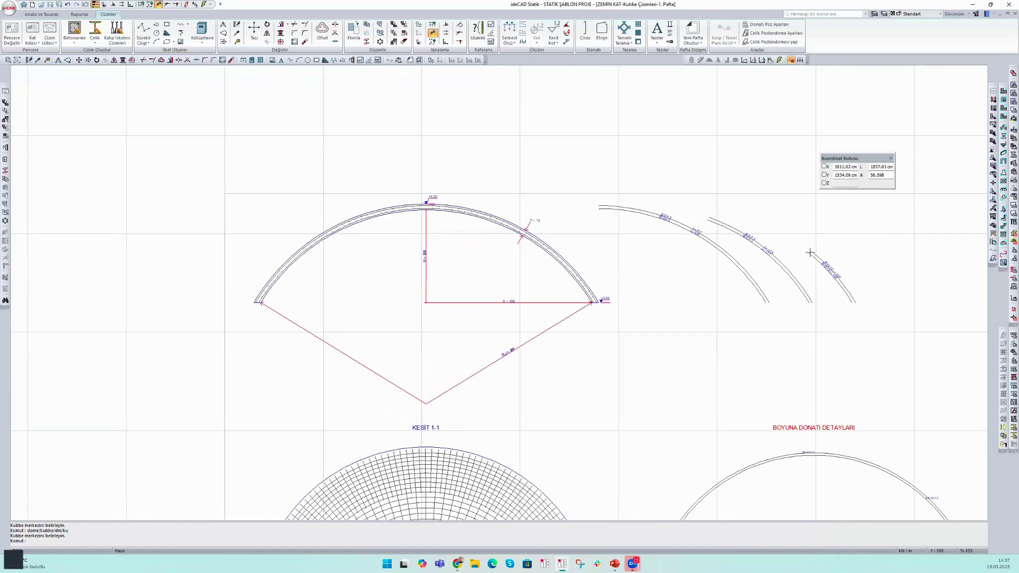
pyautogui.scroll(5, 810, 253)
pyautogui.scroll(-8, 558, 195)
pyautogui.scroll(-2, 562, 214)
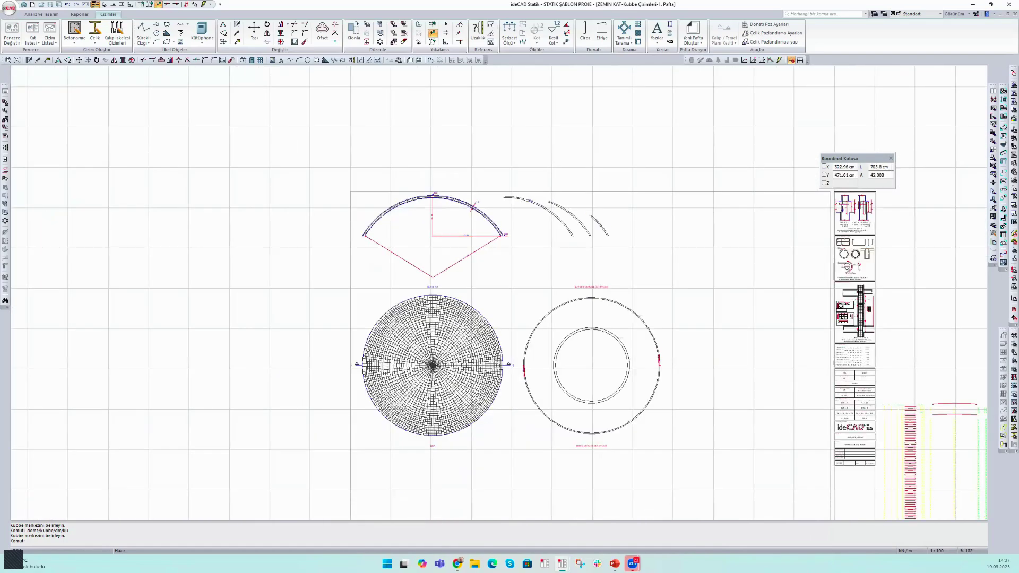
# Examine dome D01's plan and transverse reinforcement details (Enine Donatı Detayları) on the first sheet.
pyautogui.scroll(4, 553, 298)
pyautogui.scroll(3, 553, 303)
pyautogui.moveTo(548, 301); pyautogui.dragTo(564, 447, button='middle')
pyautogui.scroll(-3, 564, 460)
pyautogui.rightClick(564, 459)
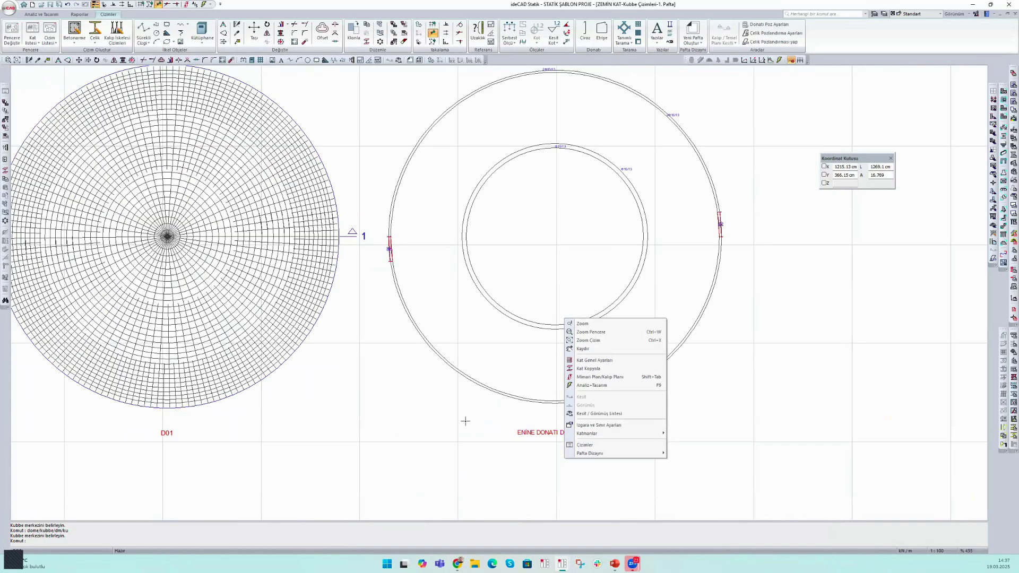
pyautogui.click(465, 421)
pyautogui.scroll(-4, 467, 421)
pyautogui.scroll(-3, 469, 421)
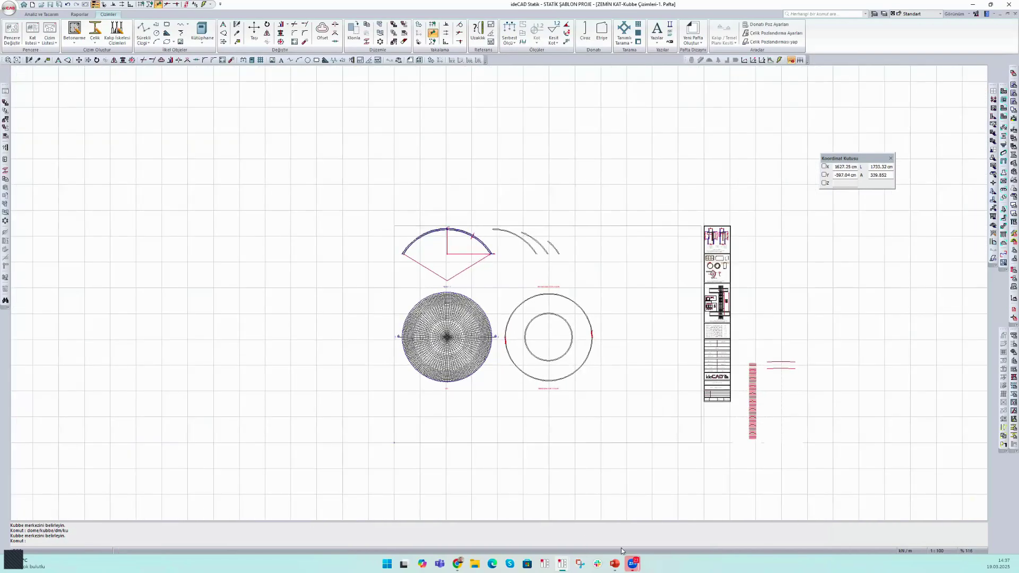
# Return to the ZEMİN KAT plan and switch to the other open project containing the reinforced-concrete stair.
pyautogui.click(637, 551)
pyautogui.click(640, 525)
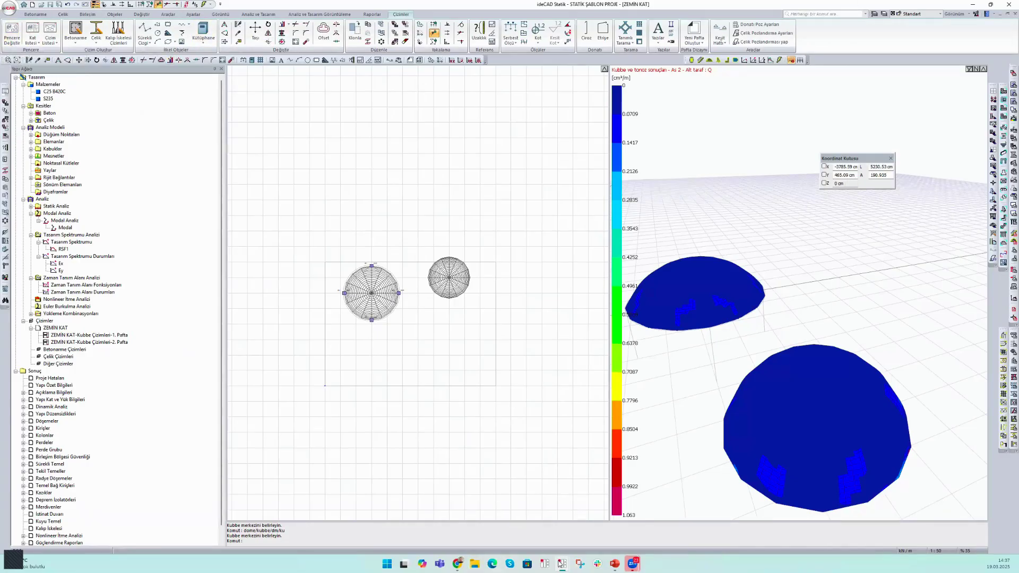
pyautogui.moveTo(562, 564)
pyautogui.click(522, 533)
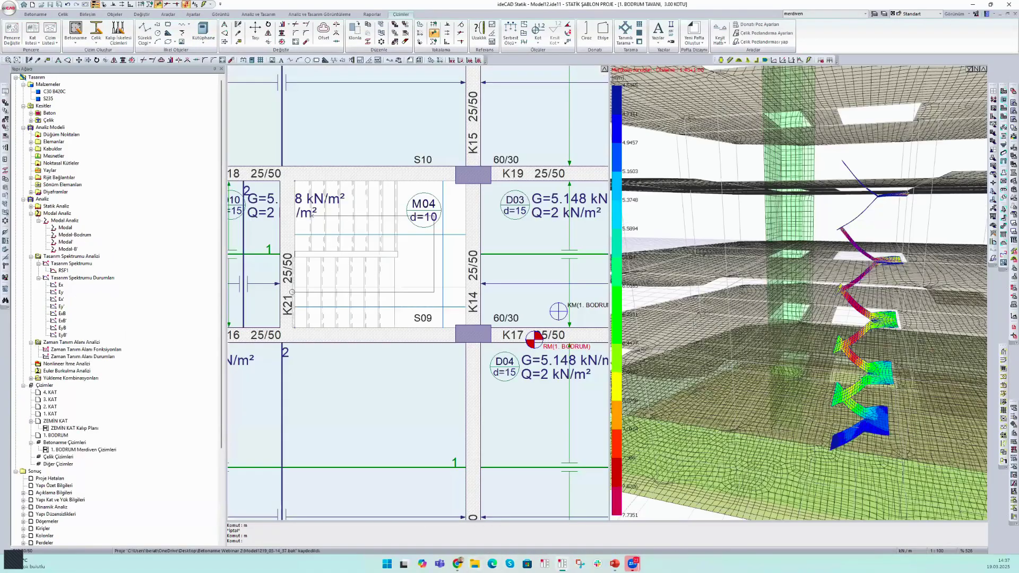
pyautogui.scroll(-2, 834, 337)
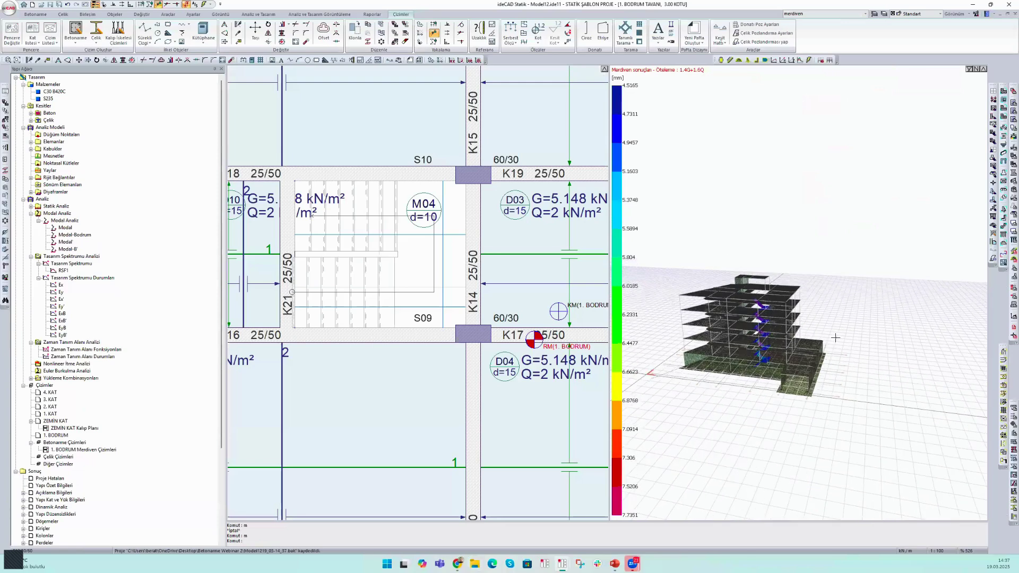
pyautogui.scroll(2, 833, 338)
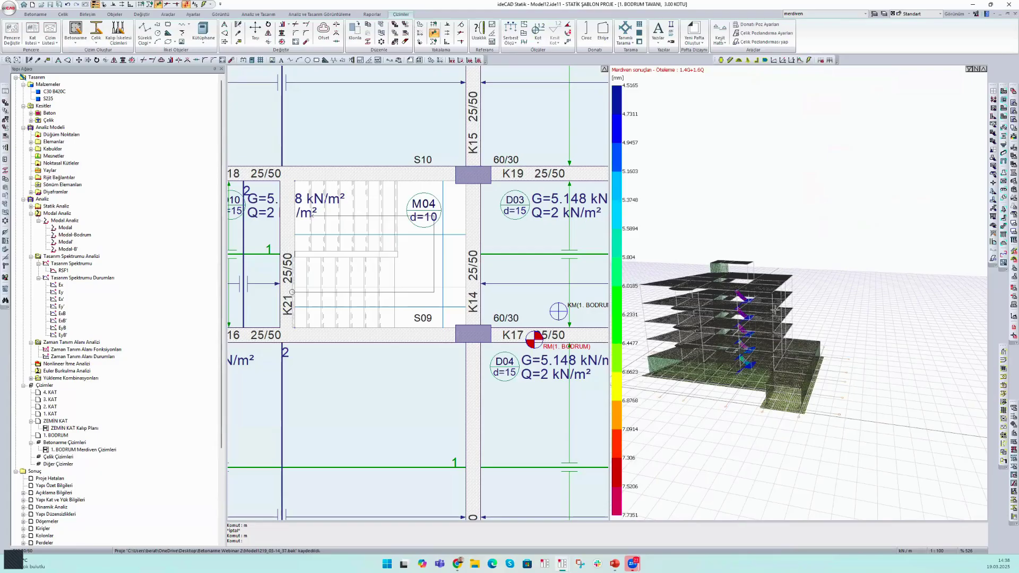
pyautogui.scroll(5, 823, 326)
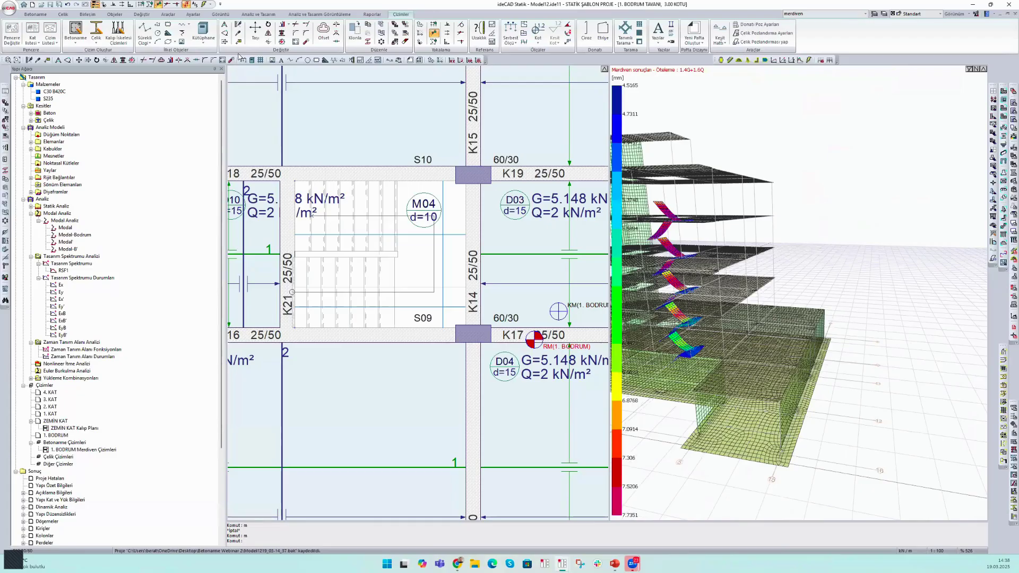
# Draw a short vertical retaining wall (İstinat Duvarı) in the empty area east of the building in the 1. BODRUM plan.
pyautogui.click(273, 14)
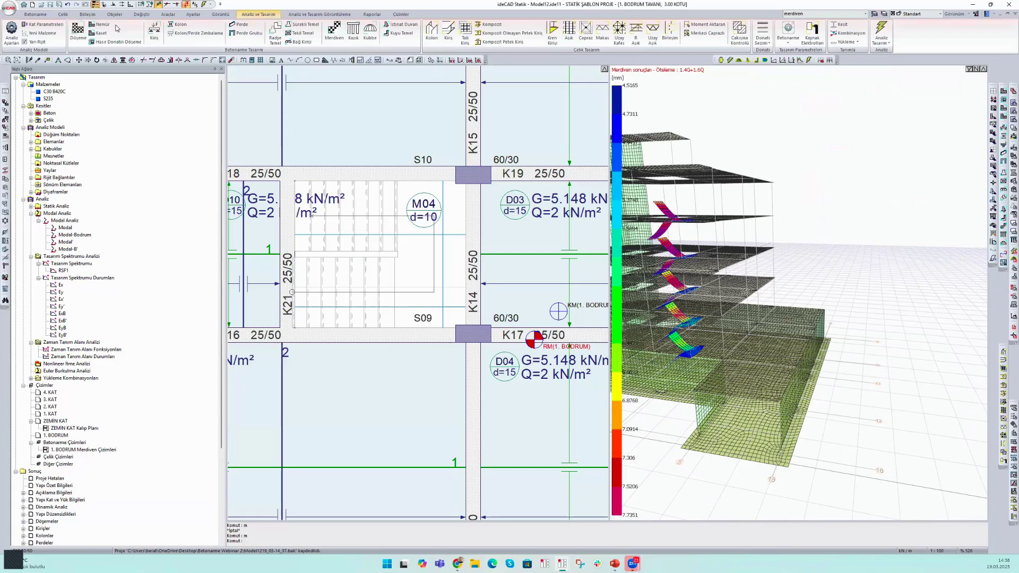
pyautogui.click(42, 15)
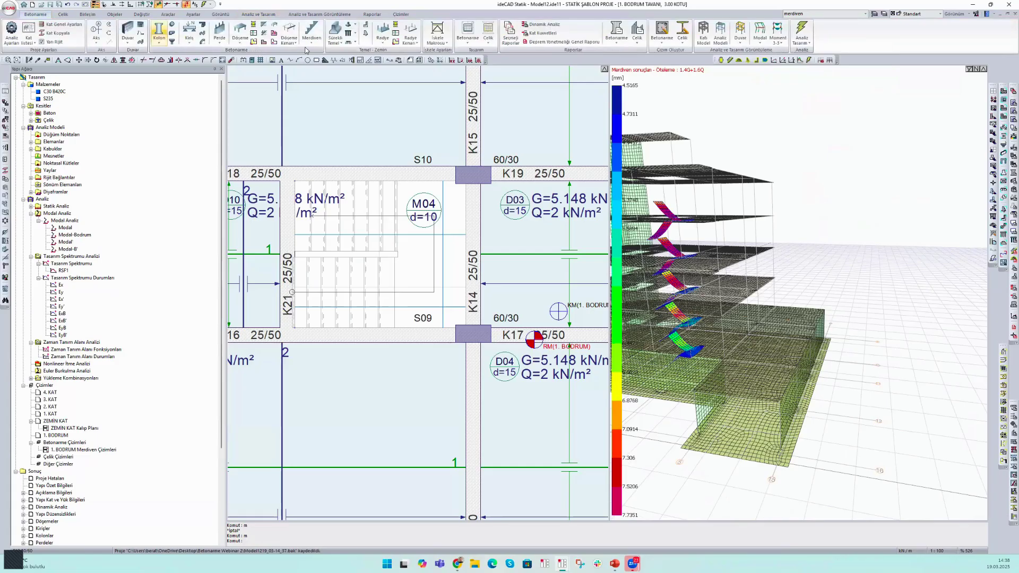
pyautogui.click(367, 35)
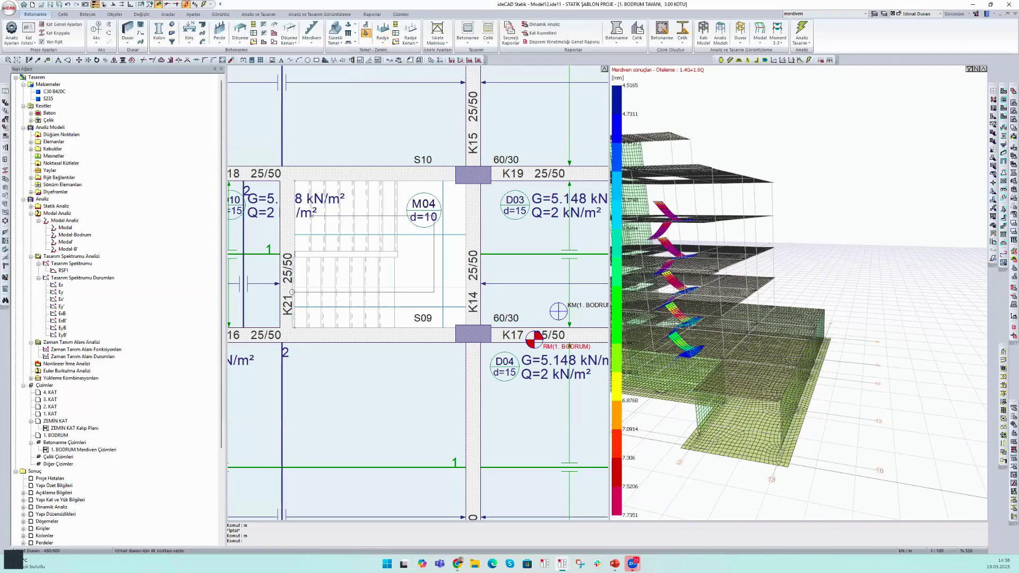
pyautogui.scroll(-10, 431, 293)
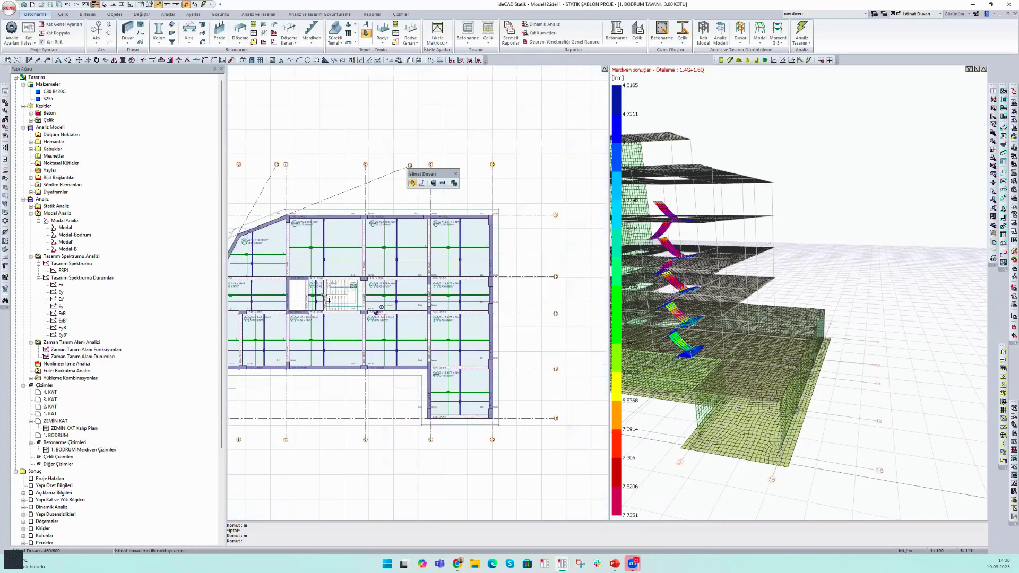
pyautogui.scroll(5, 431, 293)
pyautogui.click(450, 293)
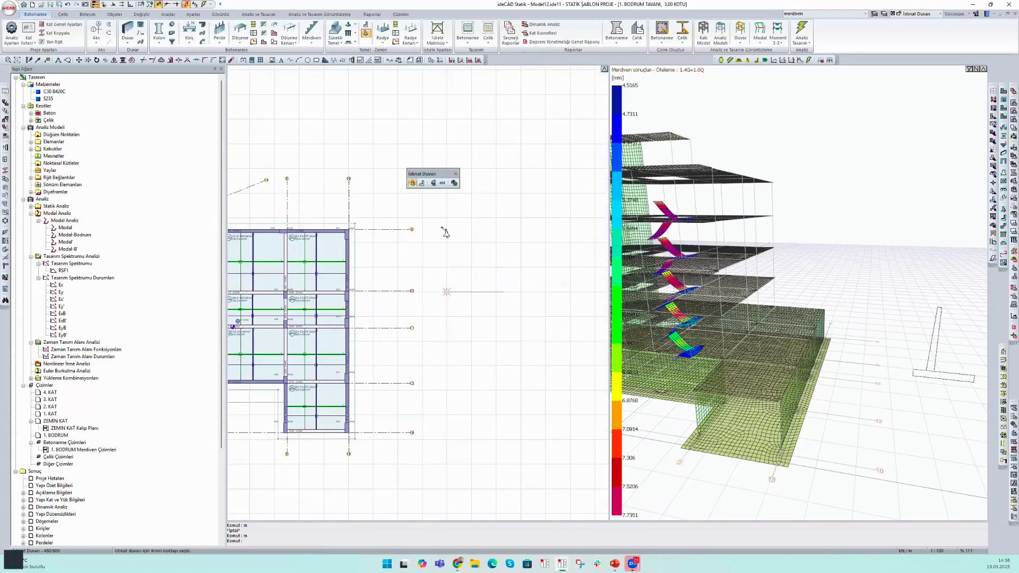
pyautogui.press('Escape')
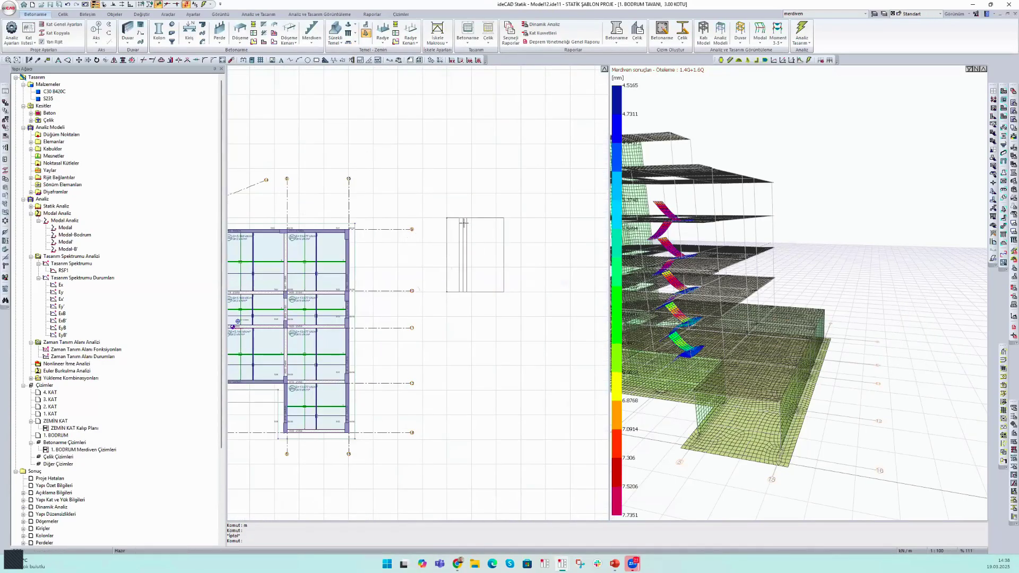
# Open the retaining wall's settings and examine its footing, height and cantilever dimensions, previewing the base key option (Taban dişi) without keeping it.
pyautogui.click(463, 254)
pyautogui.rightClick(463, 253)
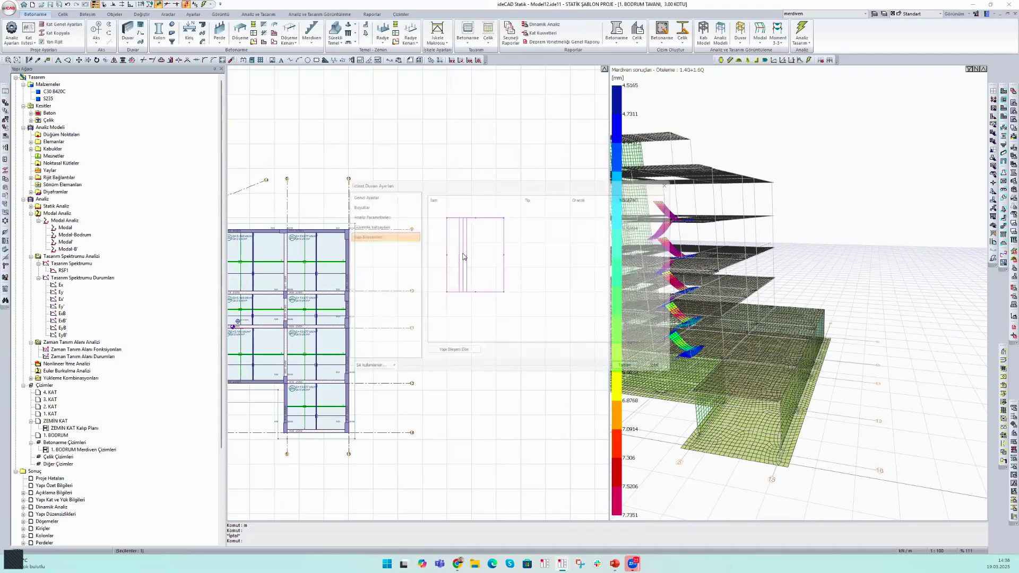
pyautogui.click(382, 234)
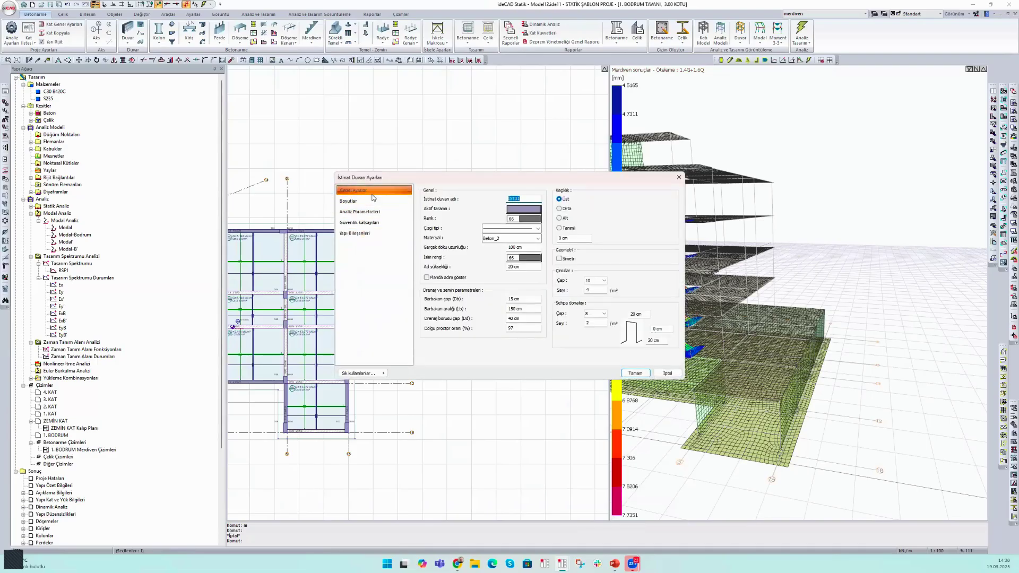
pyautogui.click(375, 202)
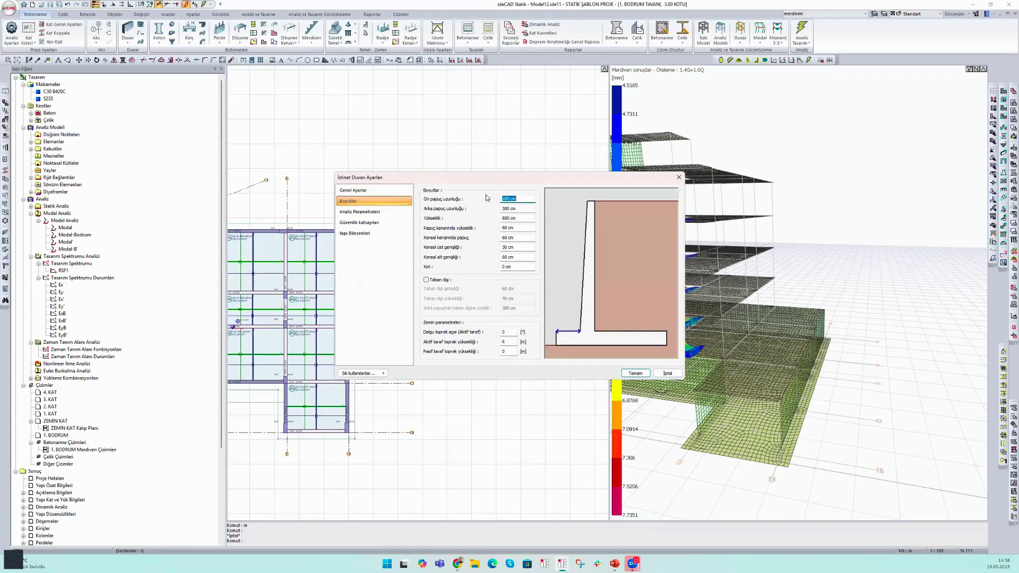
pyautogui.click(526, 208)
pyautogui.click(524, 200)
pyautogui.click(526, 218)
pyautogui.click(524, 229)
pyautogui.click(525, 237)
pyautogui.click(519, 248)
pyautogui.click(522, 257)
pyautogui.click(427, 282)
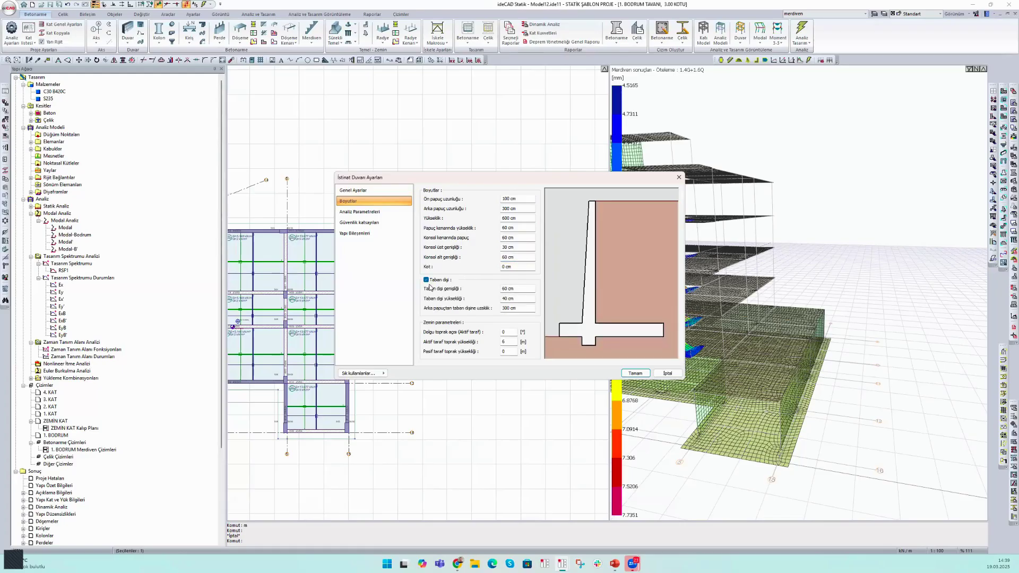
pyautogui.click(426, 280)
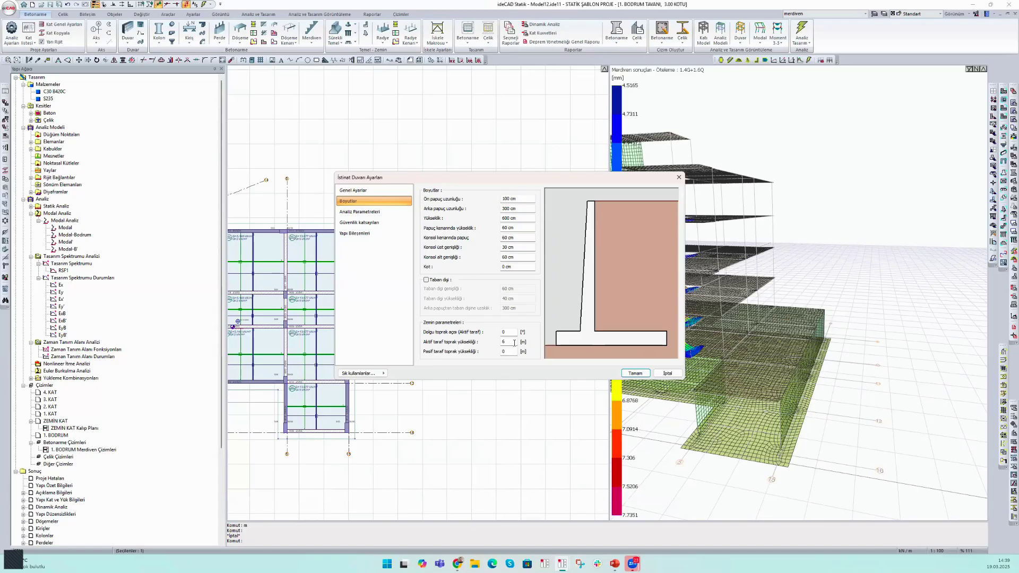
# Try an active-side soil height of 5 m for the retaining wall, and return it to 6 m.
pyautogui.doubleClick(513, 343)
pyautogui.write('5')
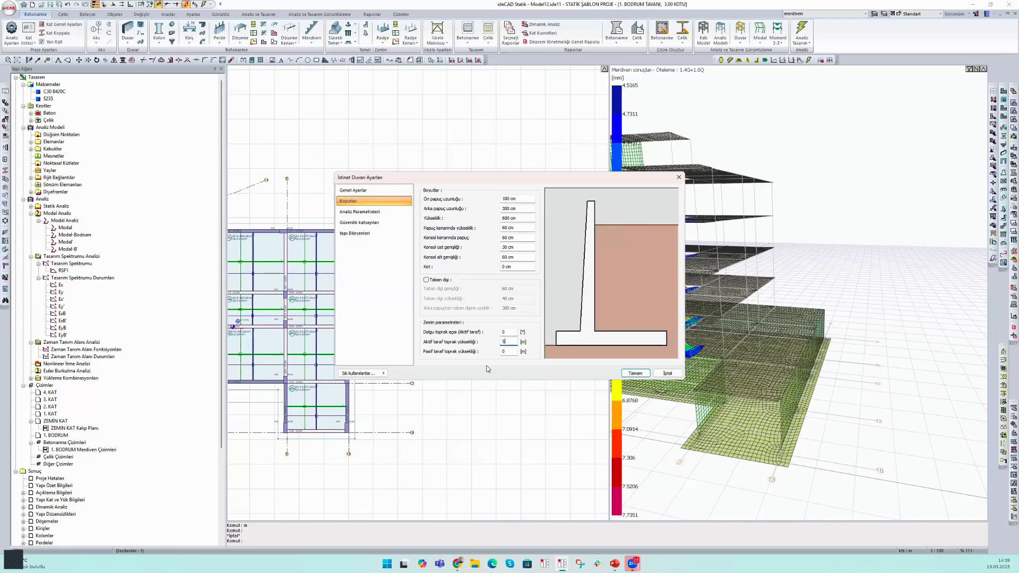
pyautogui.moveTo(512, 343); pyautogui.dragTo(482, 350)
pyautogui.write('6')
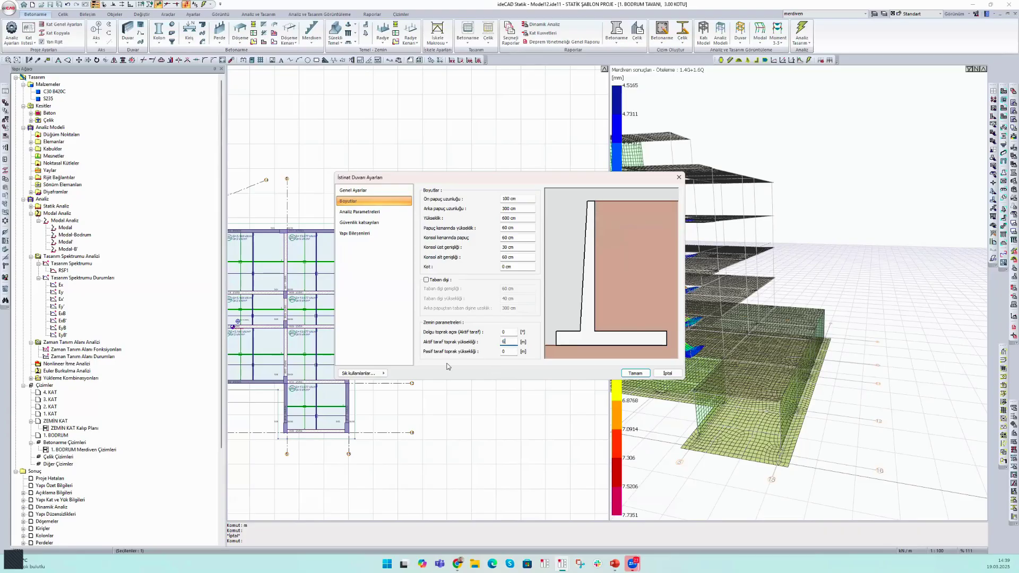
# Set the retaining wall's passive-side soil height to 1 m after trying 2 m.
pyautogui.press('Tab')
pyautogui.write('2')
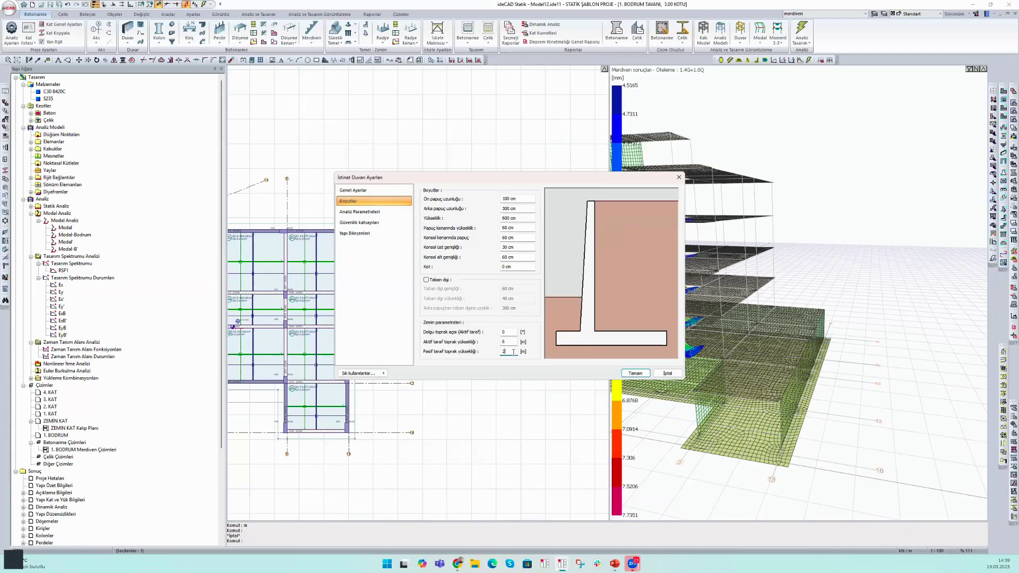
pyautogui.doubleClick(500, 352)
pyautogui.moveTo(492, 354); pyautogui.dragTo(487, 358)
pyautogui.write('1')
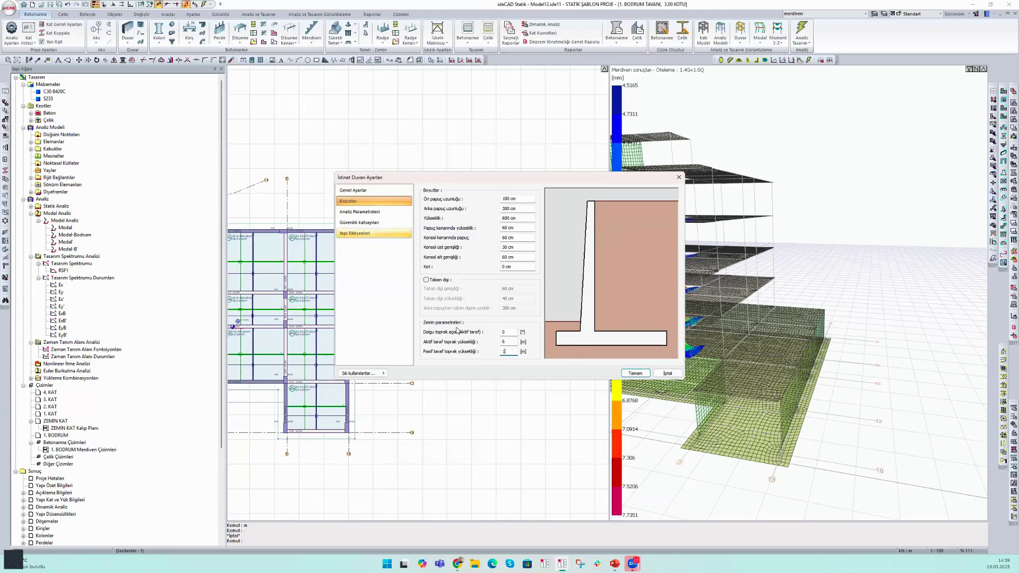
# Review the retaining wall's general settings, analysis parameters, safety factors and building components, and accept the settings.
pyautogui.click(368, 191)
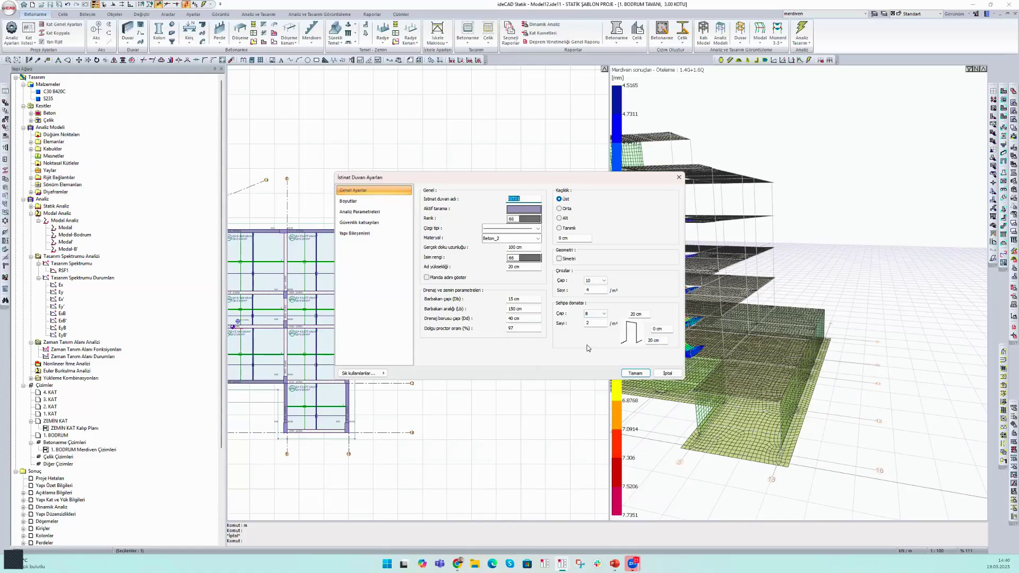
pyautogui.click(393, 213)
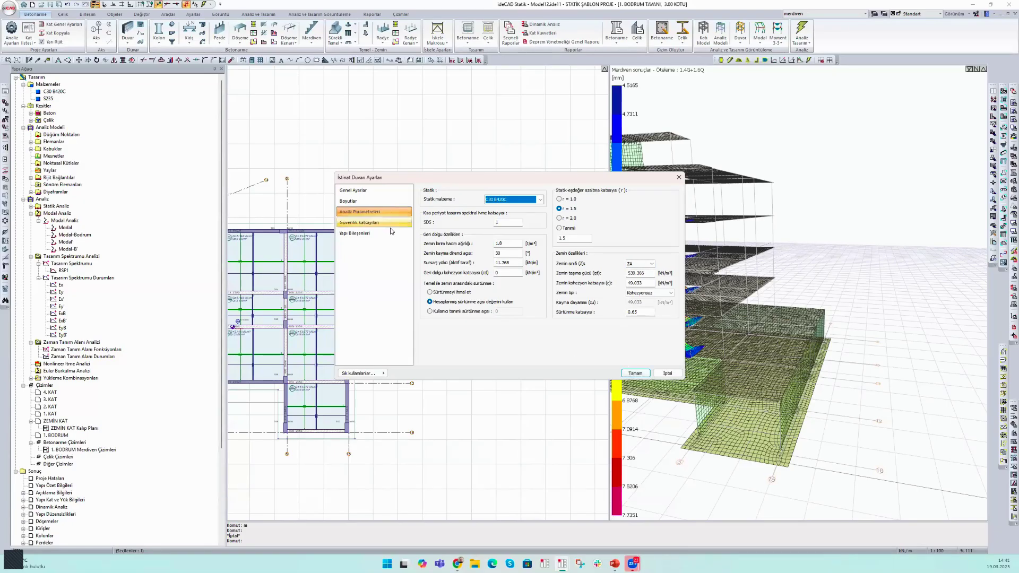
pyautogui.click(375, 223)
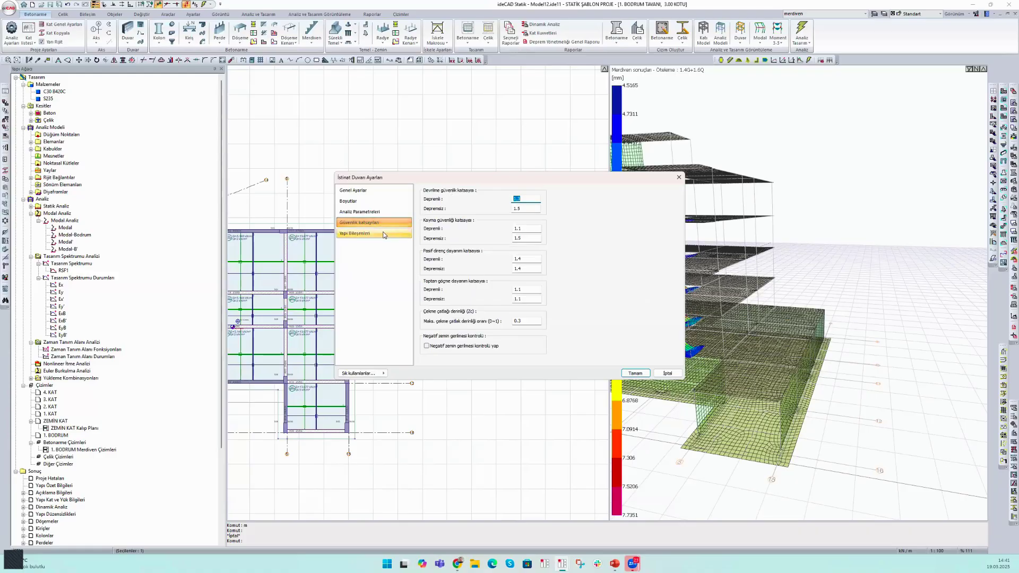
pyautogui.click(383, 234)
pyautogui.click(635, 373)
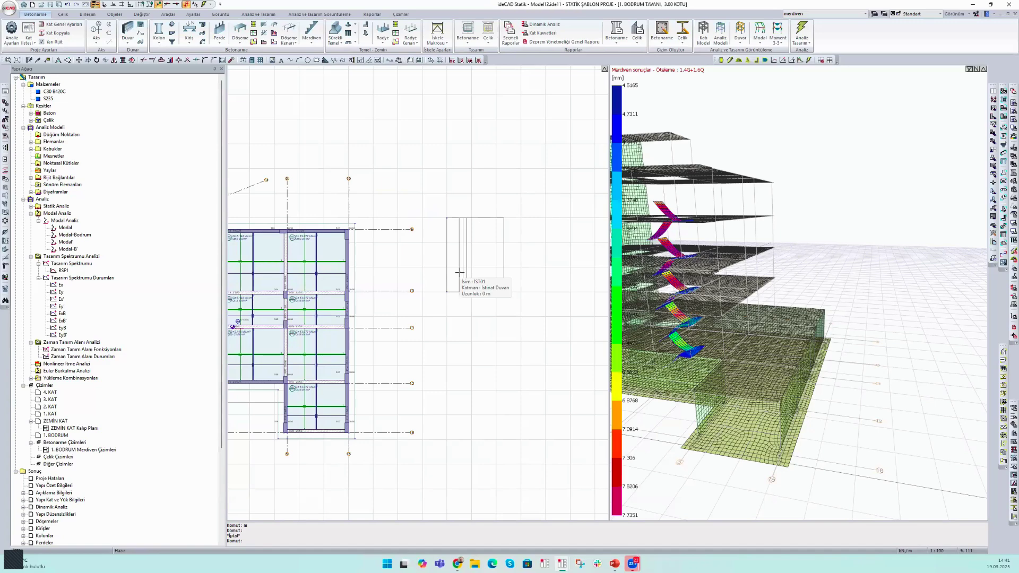
# Run the retaining wall analysis (İstinat Duvarı Analizi) and examine the stability checks and the cantilever's rear reinforcement, closing the results without accepting them.
pyautogui.click(803, 40)
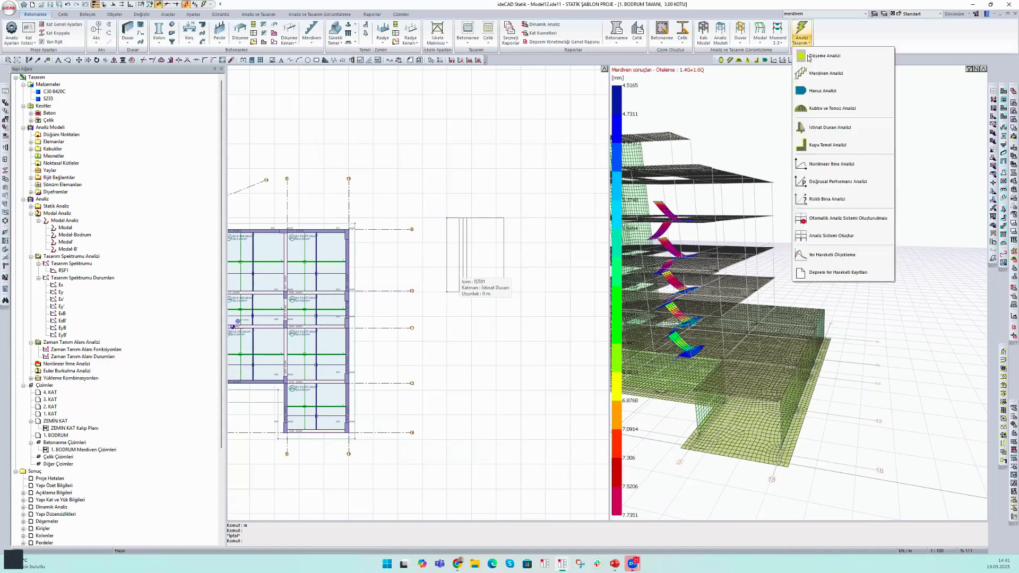
pyautogui.click(837, 129)
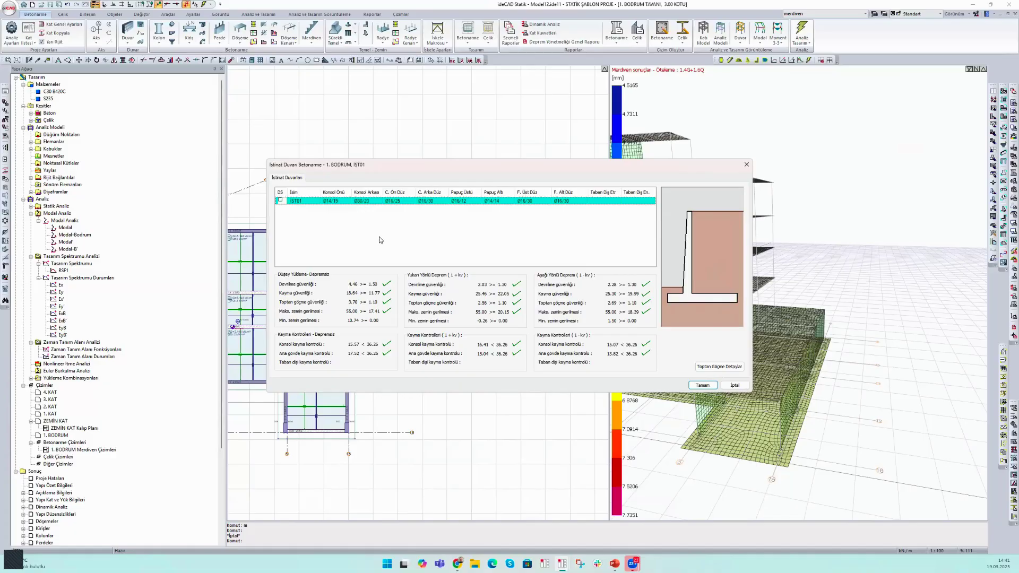
pyautogui.click(366, 203)
pyautogui.click(393, 201)
pyautogui.click(369, 201)
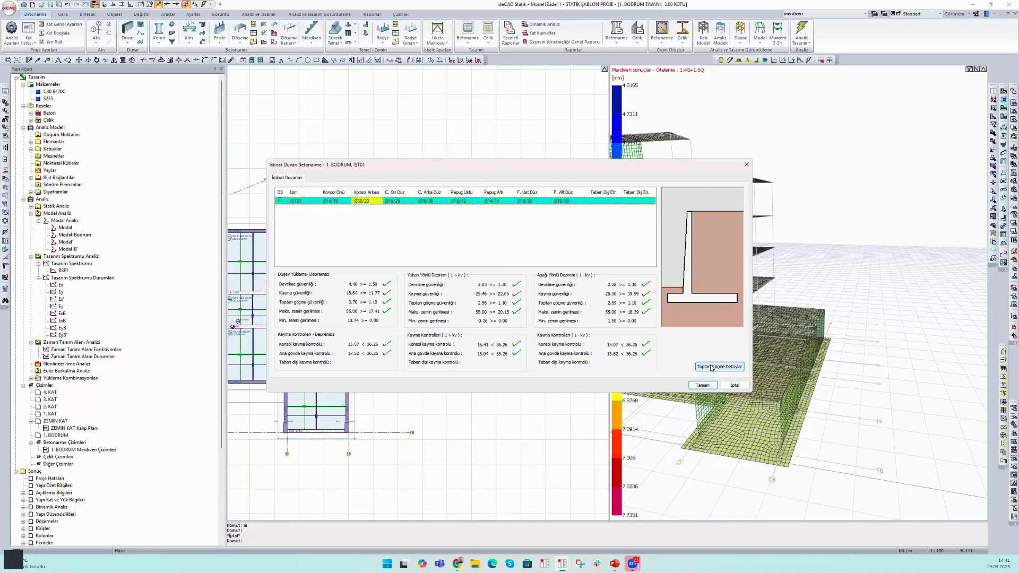
pyautogui.click(735, 385)
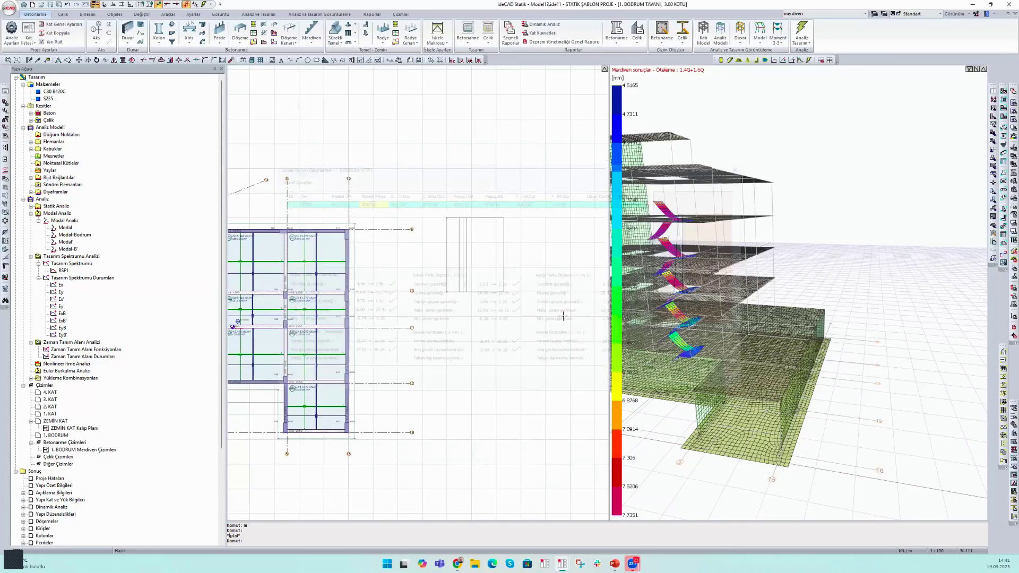
# Set the retaining wall's rear footing length (Arka papuç uzunluğu) to 150 cm and accept the settings.
pyautogui.click(466, 247)
pyautogui.doubleClick(465, 247)
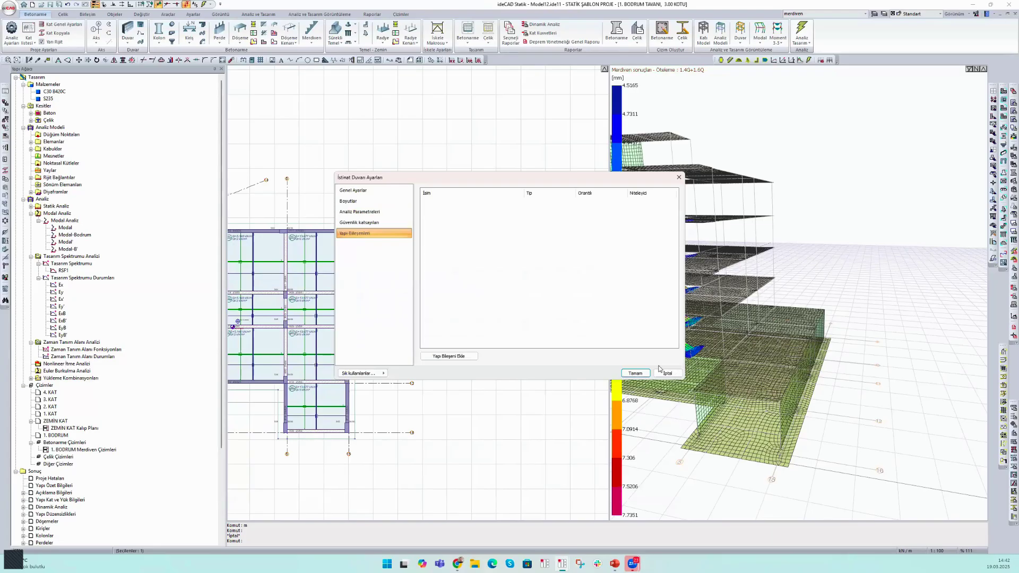
pyautogui.click(390, 190)
pyautogui.click(387, 201)
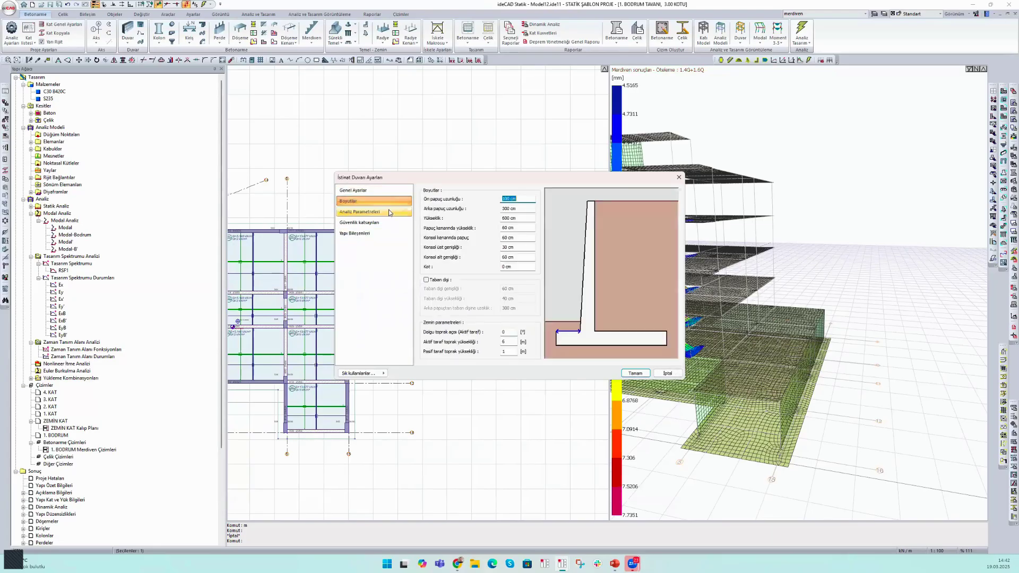
pyautogui.click(388, 211)
pyautogui.click(387, 201)
pyautogui.click(521, 209)
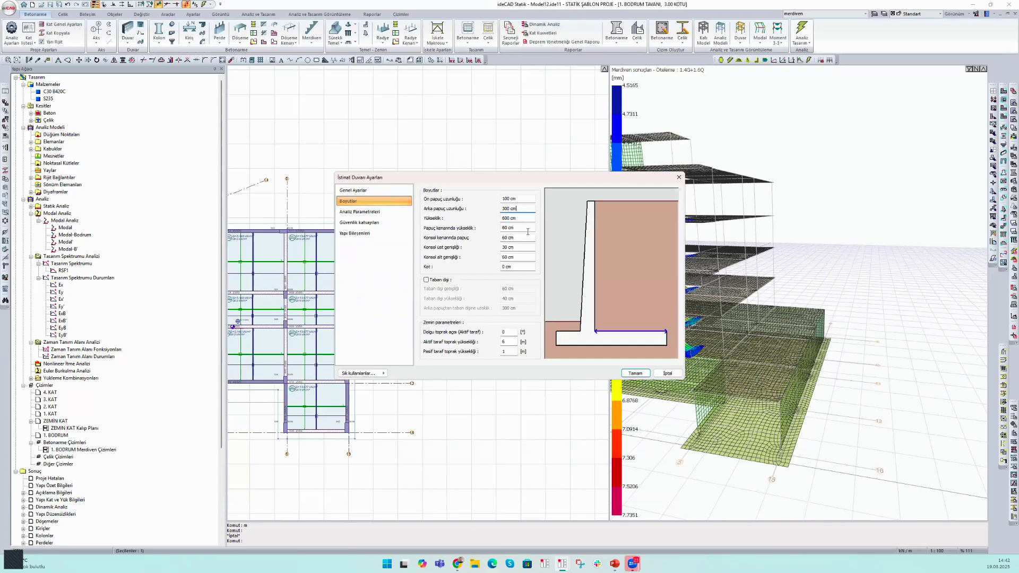
pyautogui.hotkey('shift', 'Home')
pyautogui.write('35')
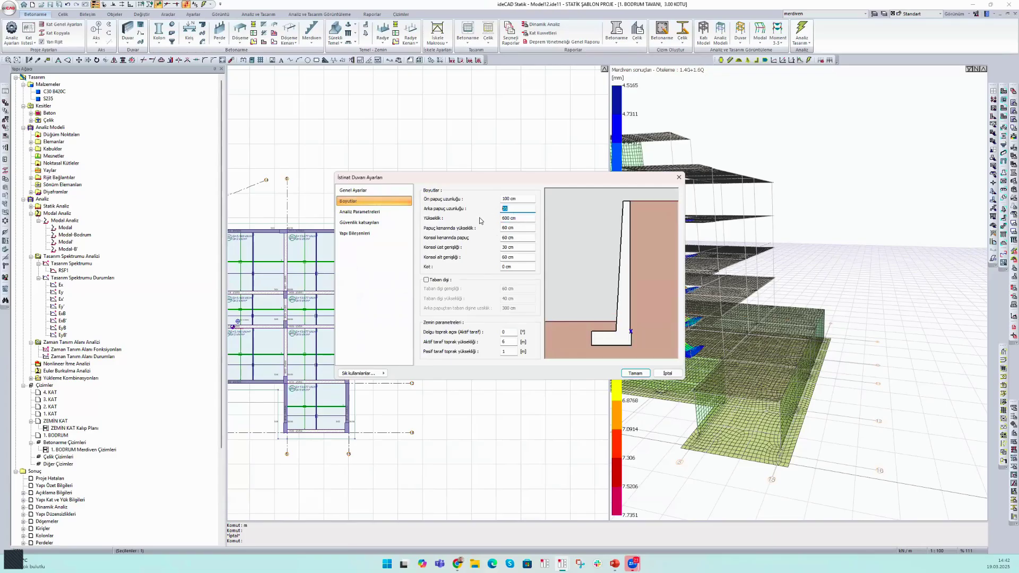
pyautogui.write('150')
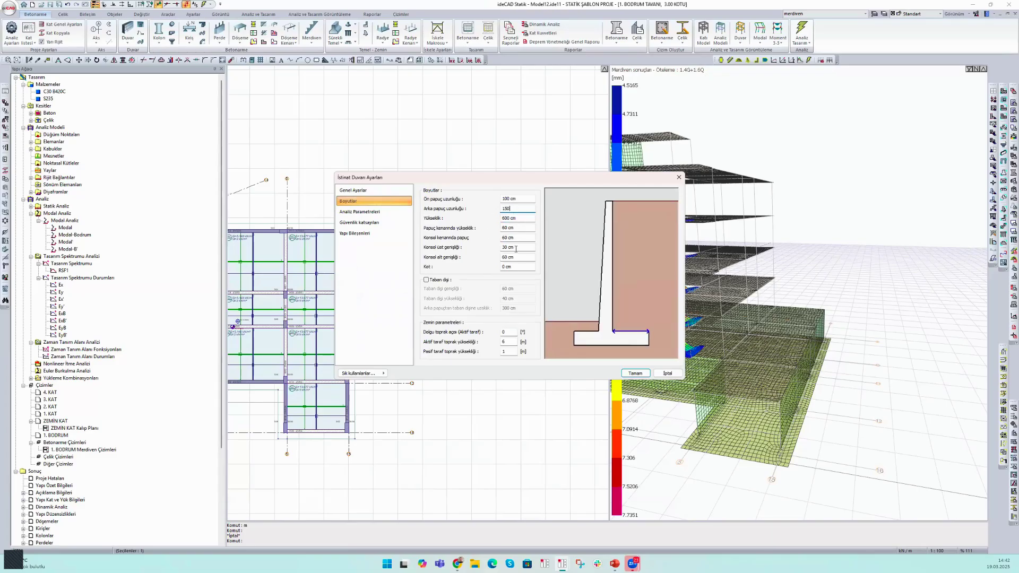
pyautogui.click(646, 373)
# Rerun the retaining wall analysis for the shortened rear footing and examine its overturning and sliding checks.
pyautogui.click(803, 38)
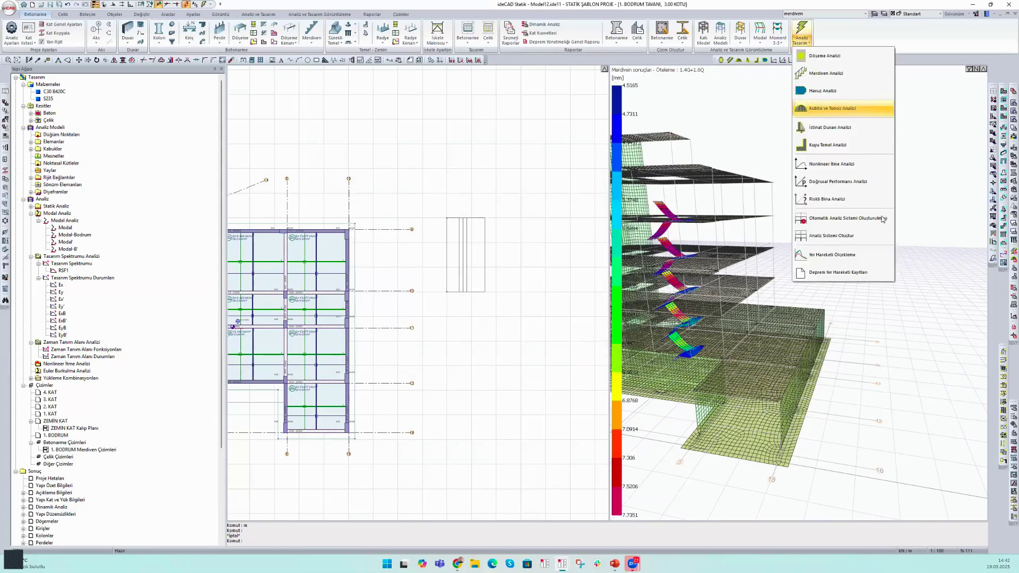
pyautogui.click(847, 128)
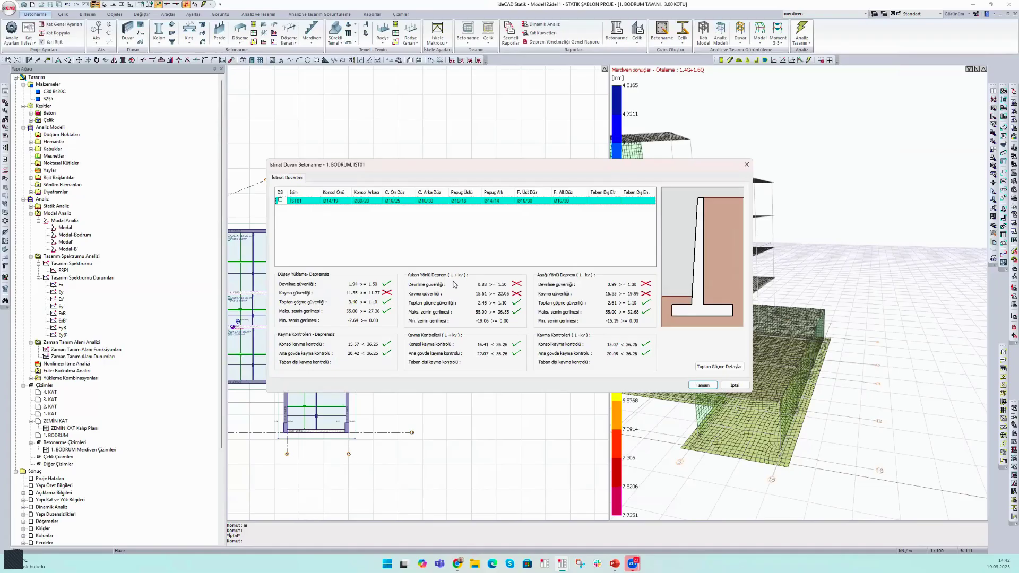
pyautogui.click(744, 386)
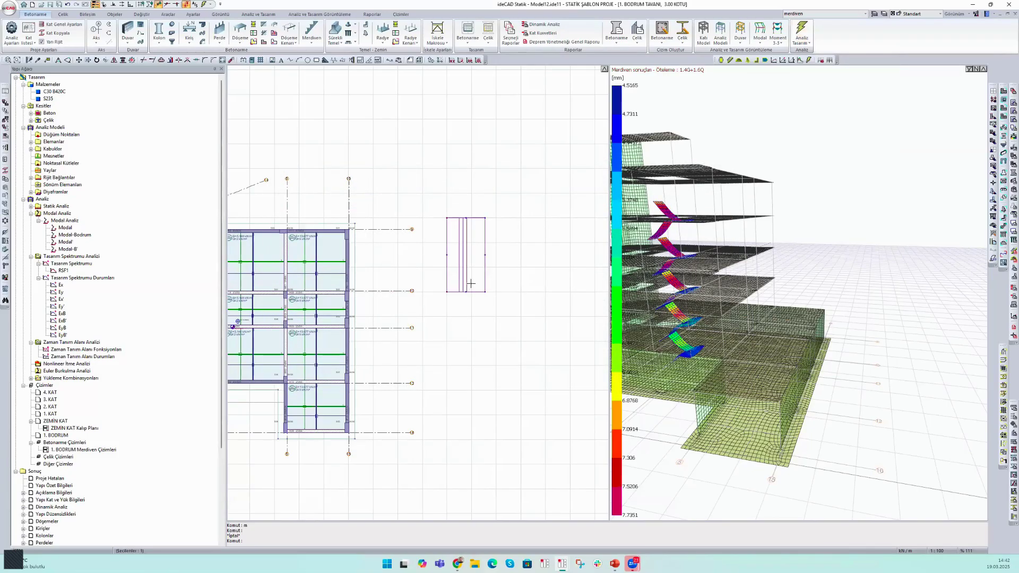
# Set the retaining wall's rear footing length to 300 cm, try a 0 cm front footing, restore it to 100 cm and accept.
pyautogui.doubleClick(484, 269)
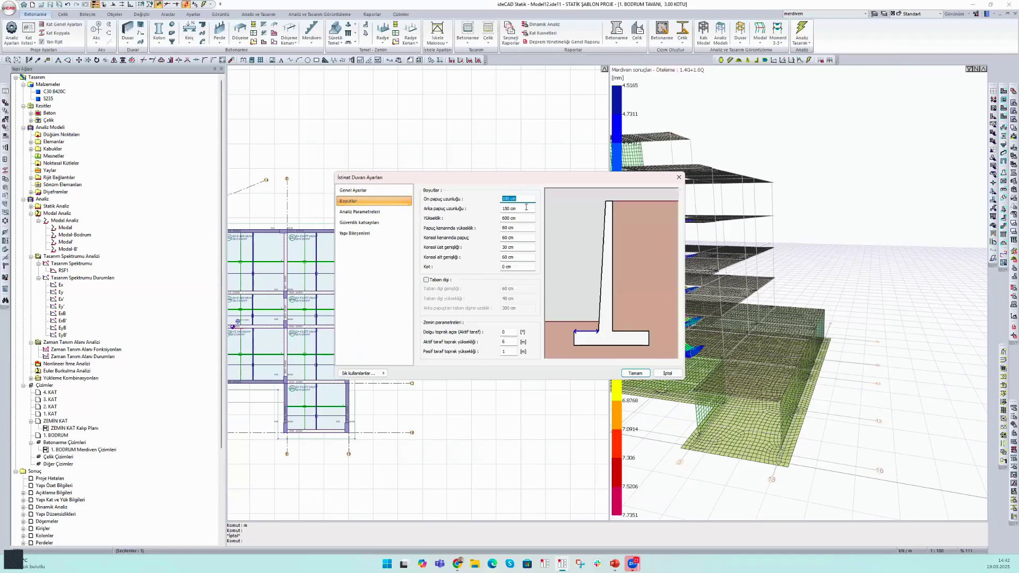
pyautogui.press('Tab')
pyautogui.write('300')
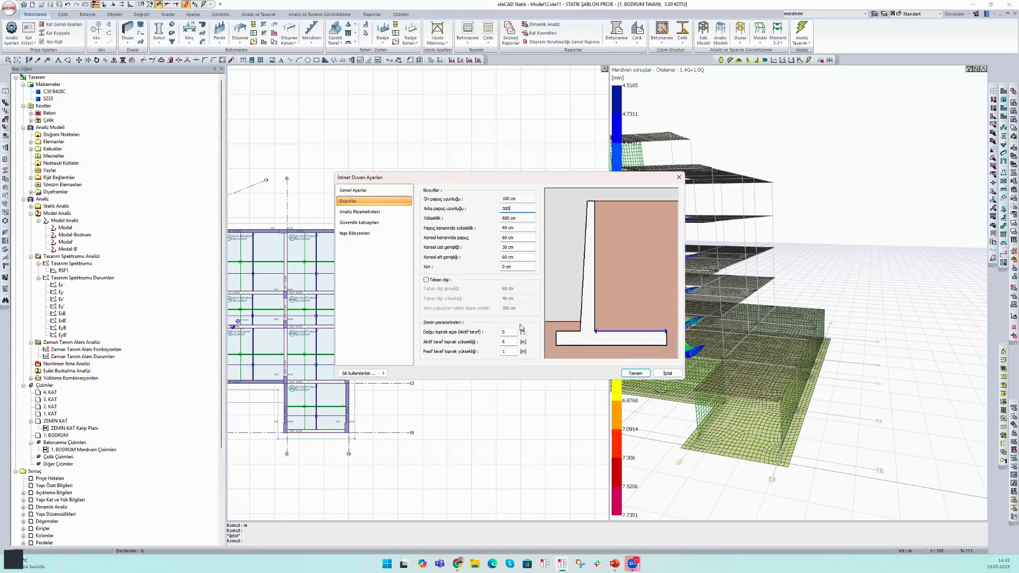
pyautogui.click(514, 342)
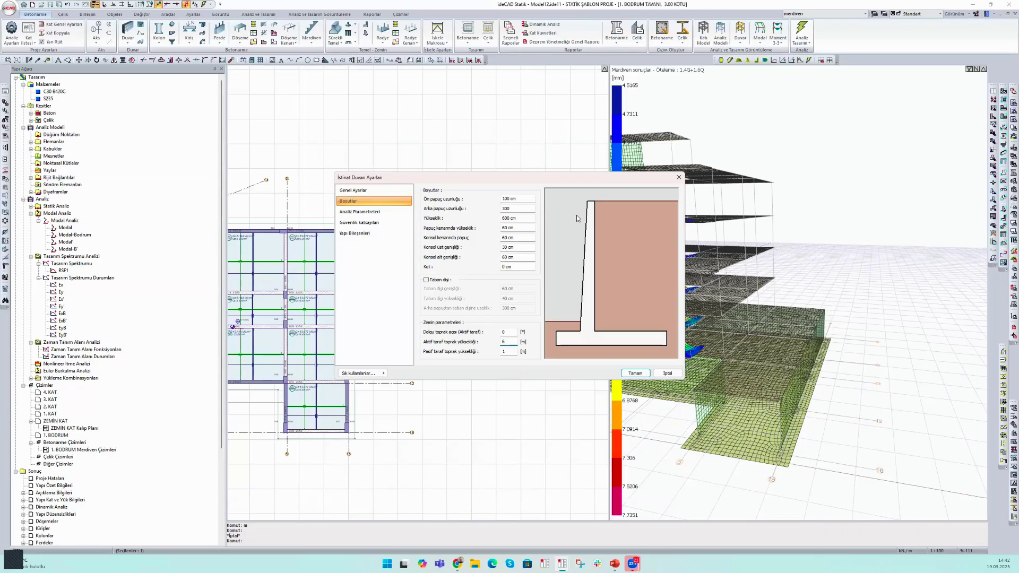
pyautogui.tripleClick(515, 200)
pyautogui.write('0')
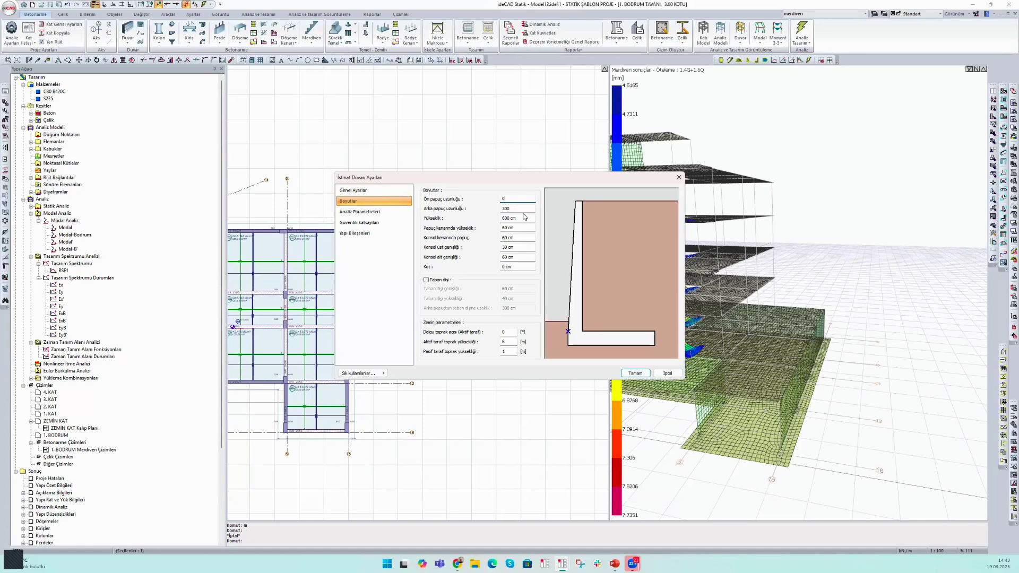
pyautogui.write('100')
pyautogui.click(635, 373)
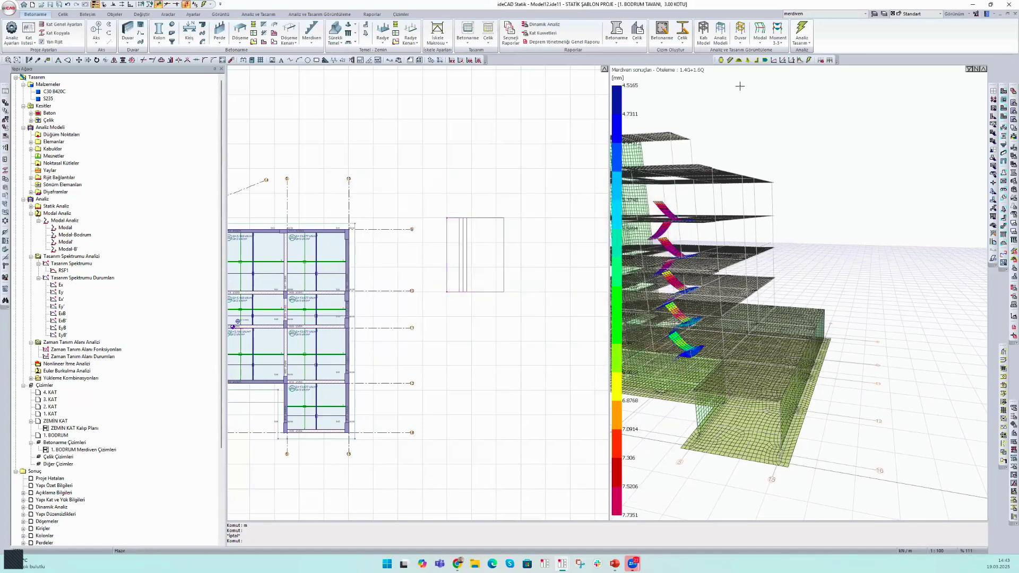
# Rerun the retaining wall analysis (İstinat Duvarı Analizi) for the lengthened rear footing and close its results.
pyautogui.click(800, 36)
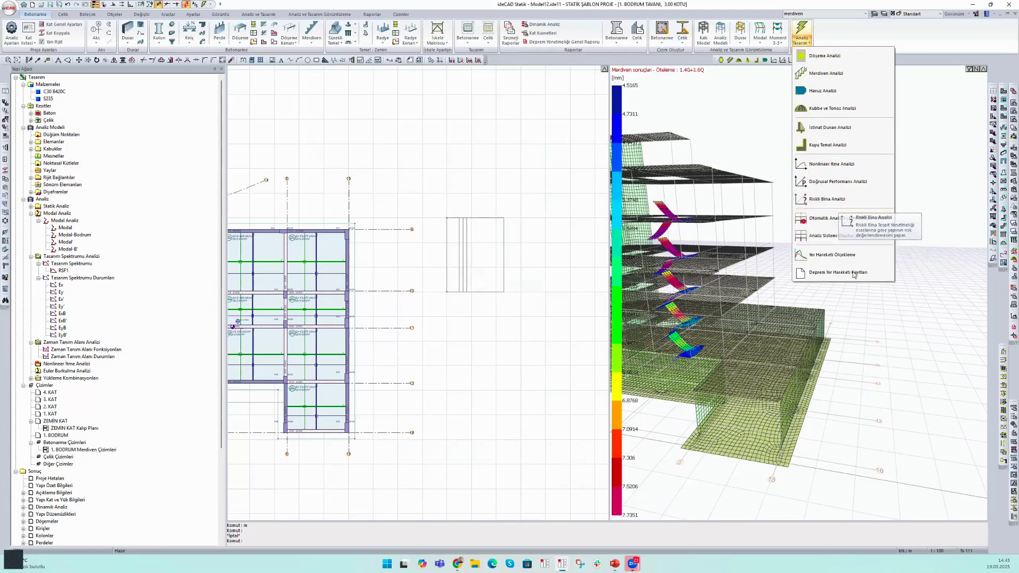
pyautogui.click(829, 127)
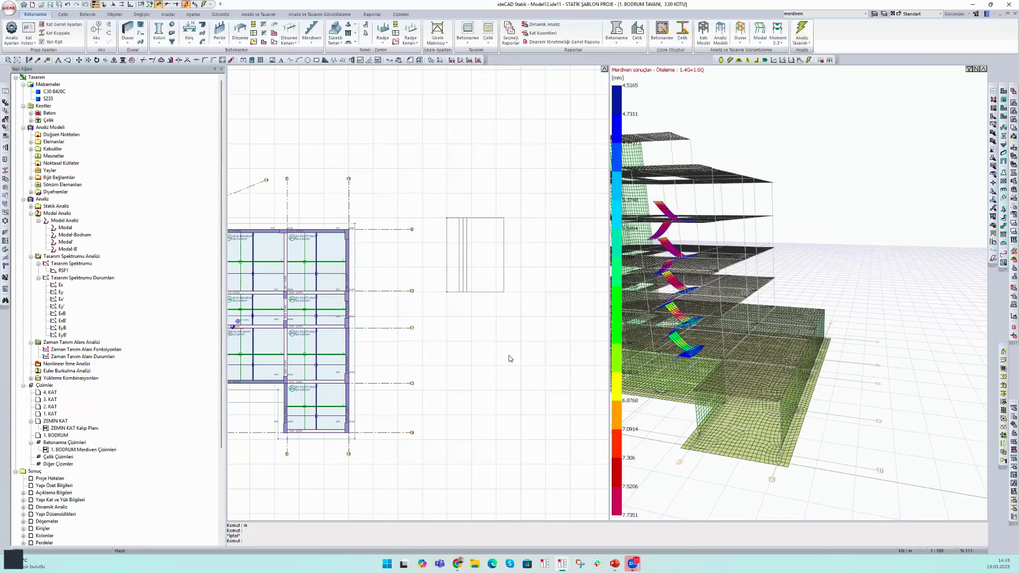
pyautogui.click(702, 386)
# Generate the retaining wall detail drawing (İstinat Duvarı Açılımları), reviewing its general, formwork, sheet and advanced drawing properties before accepting them.
pyautogui.click(372, 14)
pyautogui.click(401, 15)
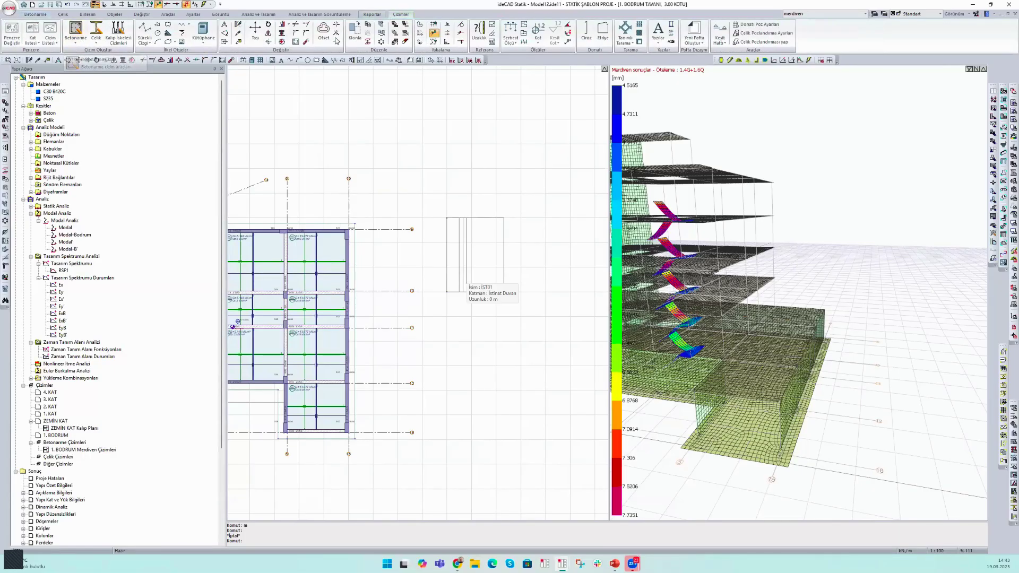
pyautogui.click(66, 45)
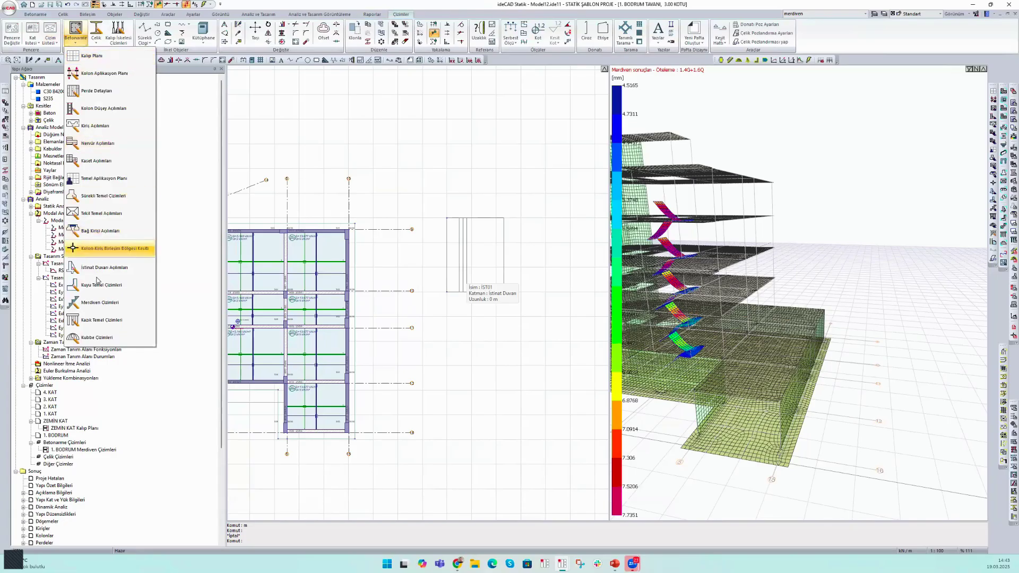
pyautogui.click(133, 268)
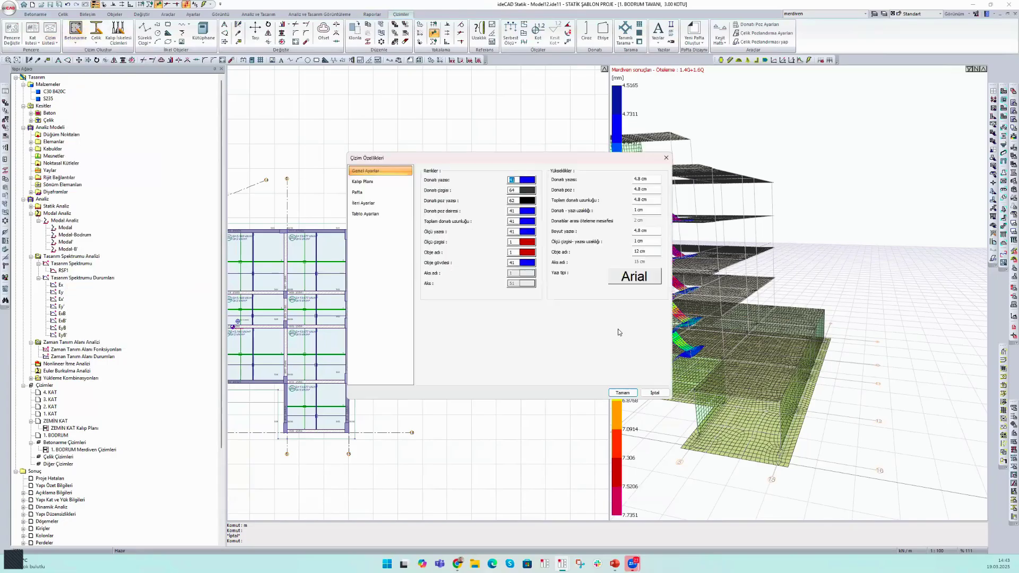
pyautogui.click(393, 183)
pyautogui.click(391, 193)
pyautogui.click(380, 181)
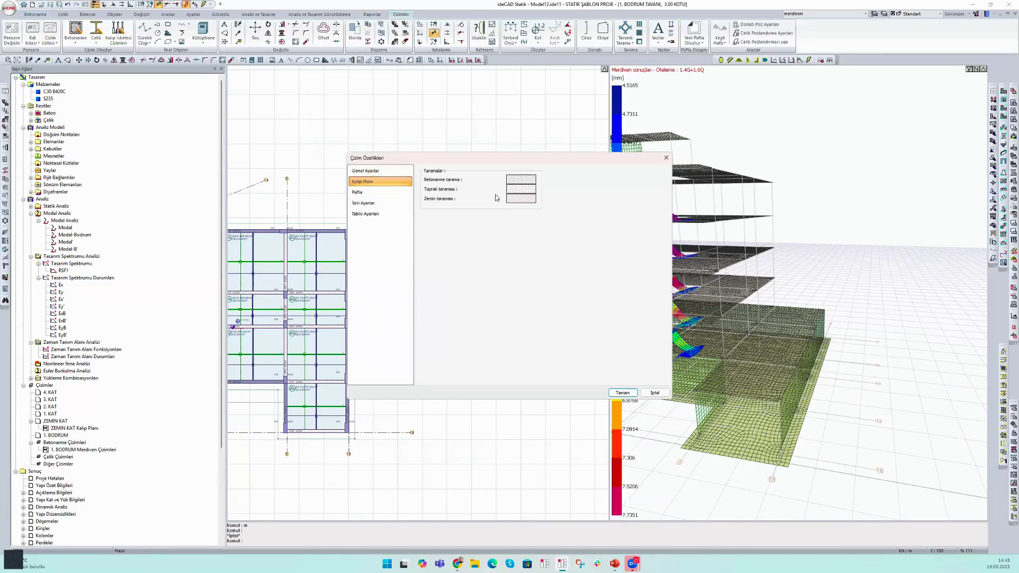
pyautogui.click(397, 194)
pyautogui.click(397, 203)
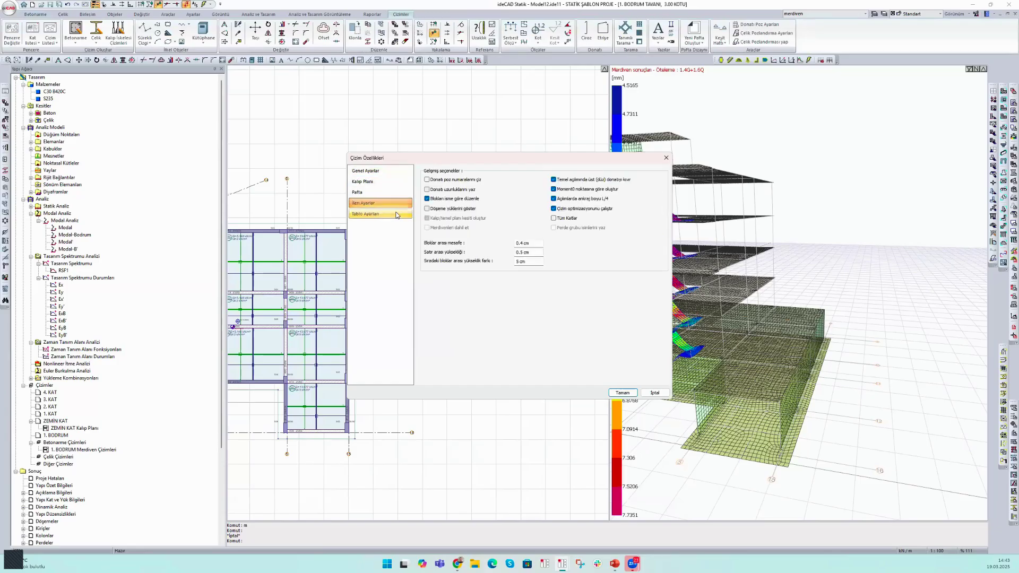
pyautogui.click(396, 174)
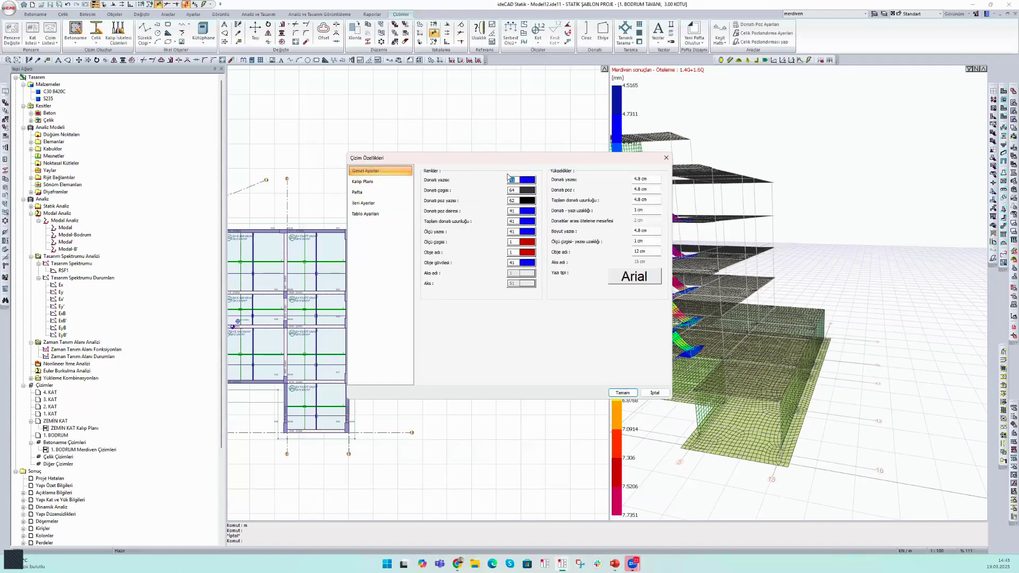
pyautogui.click(626, 393)
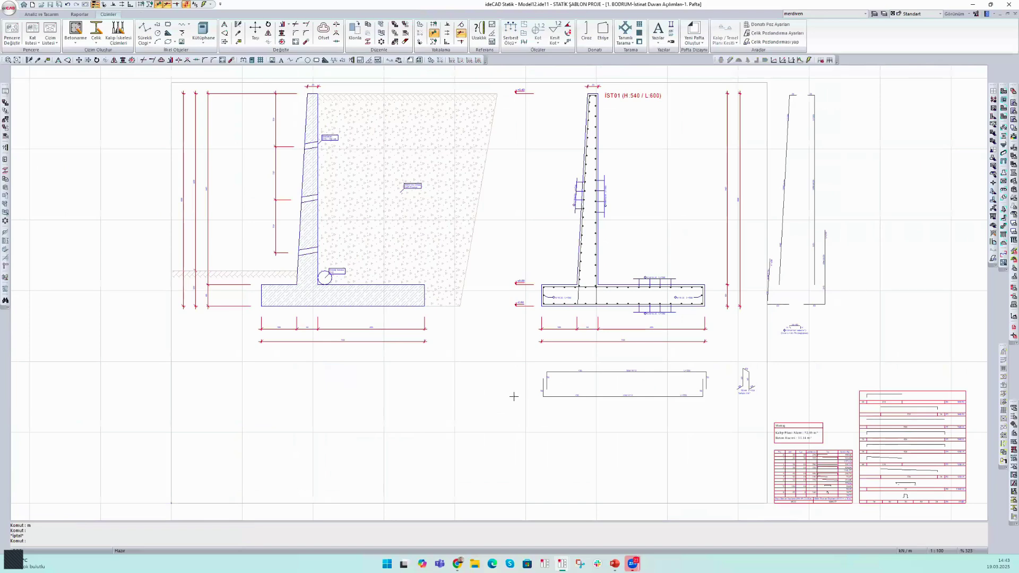
# Examine the retaining wall drawing's formwork section, reinforcement section, bar details and quantity tables.
pyautogui.scroll(-4, 514, 396)
pyautogui.scroll(4, 544, 390)
pyautogui.scroll(3, 429, 315)
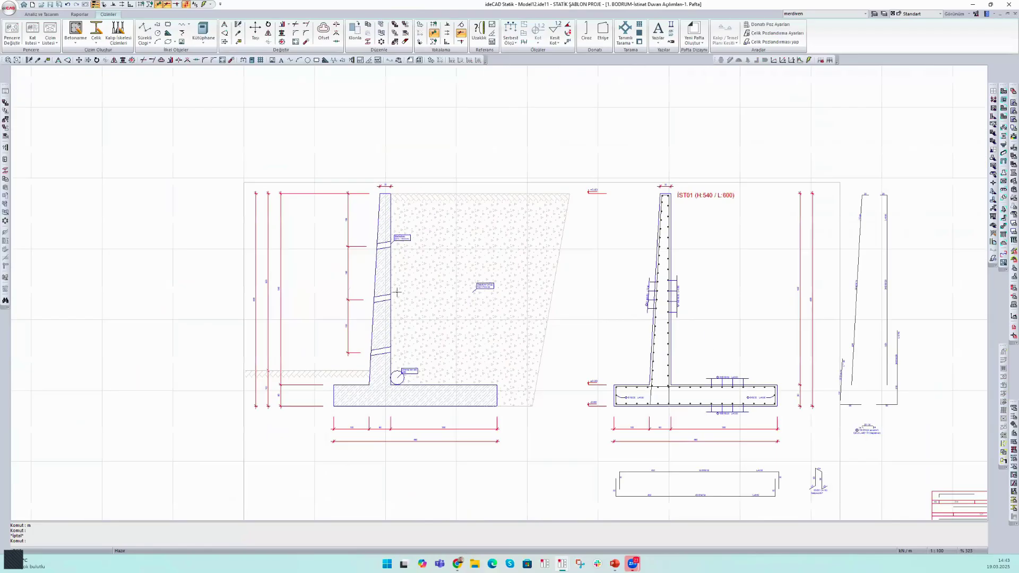
pyautogui.scroll(-3, 406, 231)
pyautogui.scroll(1, 383, 241)
pyautogui.scroll(-2, 372, 252)
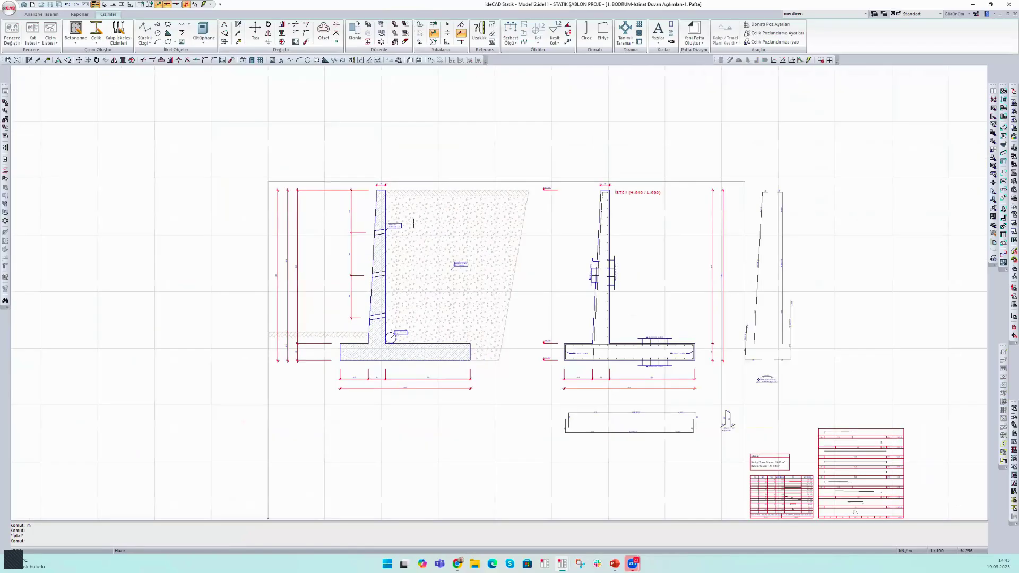
pyautogui.scroll(2, 414, 223)
pyautogui.scroll(-3, 404, 228)
pyautogui.scroll(2, 658, 202)
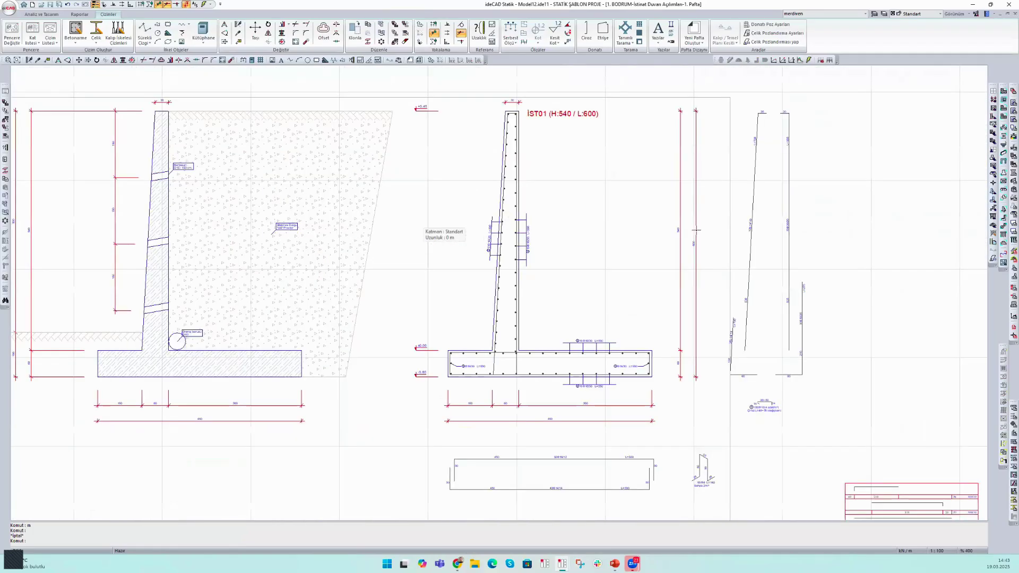
pyautogui.moveTo(725, 265)
pyautogui.mouseDown(button='middle')
pyautogui.moveTo(705, 246)
pyautogui.moveTo(663, 260)
pyautogui.moveTo(678, 274)
pyautogui.mouseUp(button='middle')
pyautogui.scroll(-2, 621, 285)
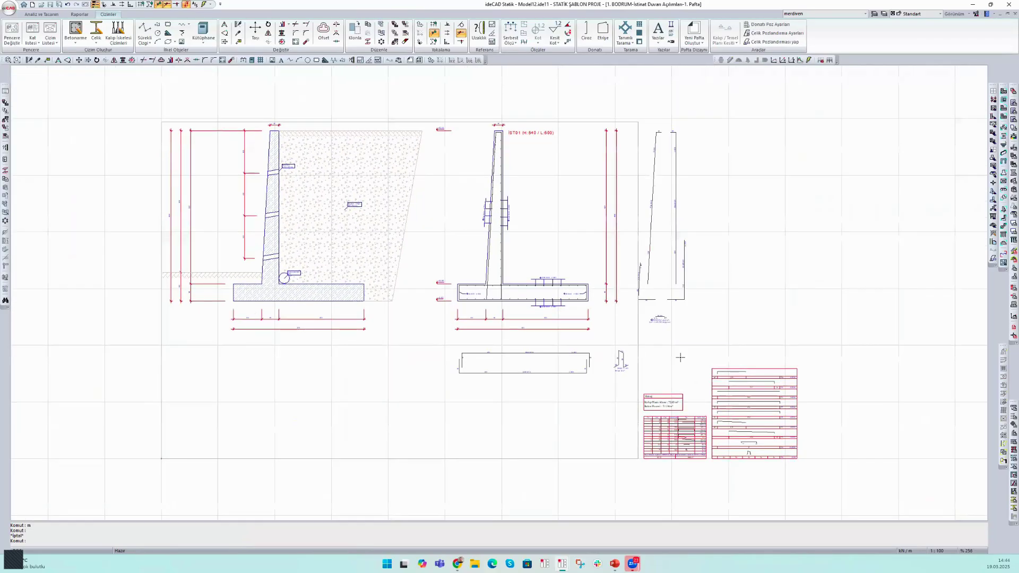
pyautogui.scroll(6, 637, 368)
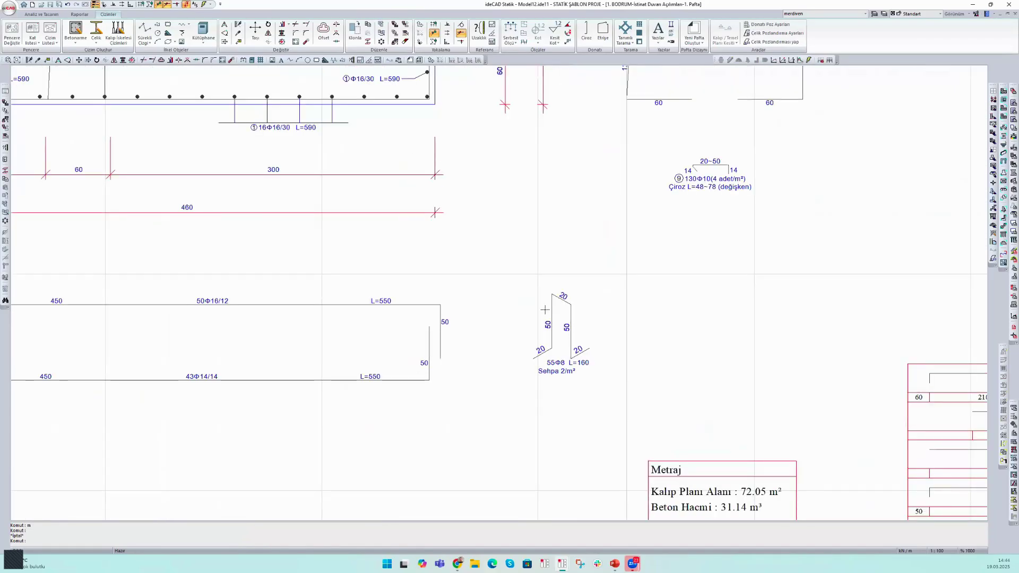
pyautogui.scroll(-2, 504, 301)
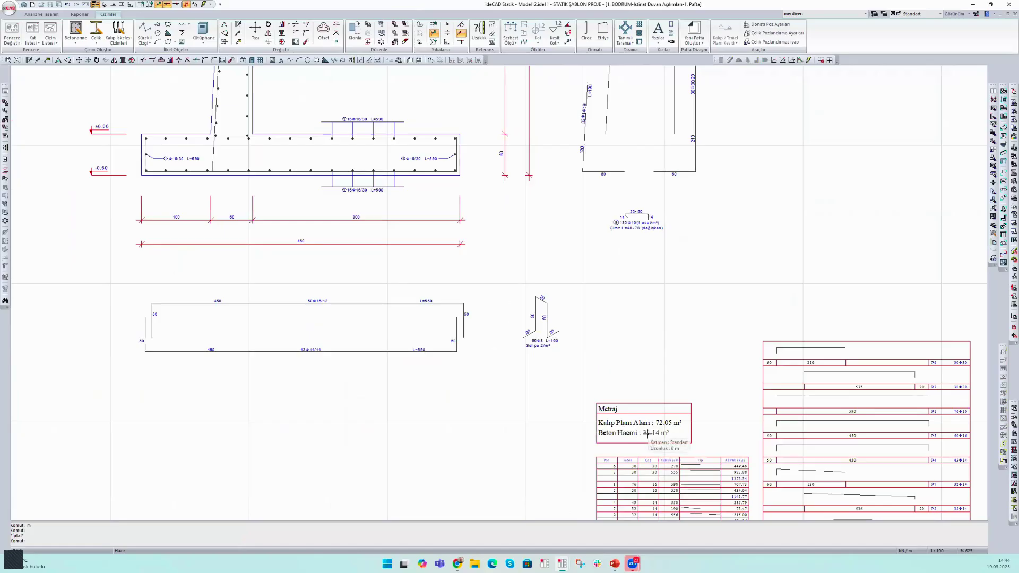
pyautogui.scroll(-5, 629, 390)
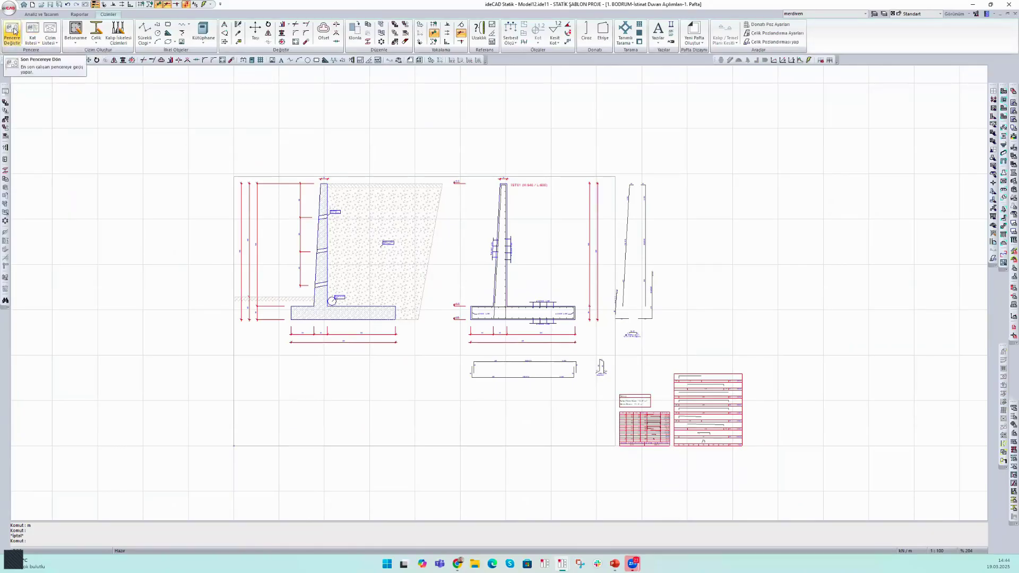
# Return to the basement floor plan and place a vertical well foundation (Kuyu Temel) below the retaining wall.
pyautogui.click(11, 44)
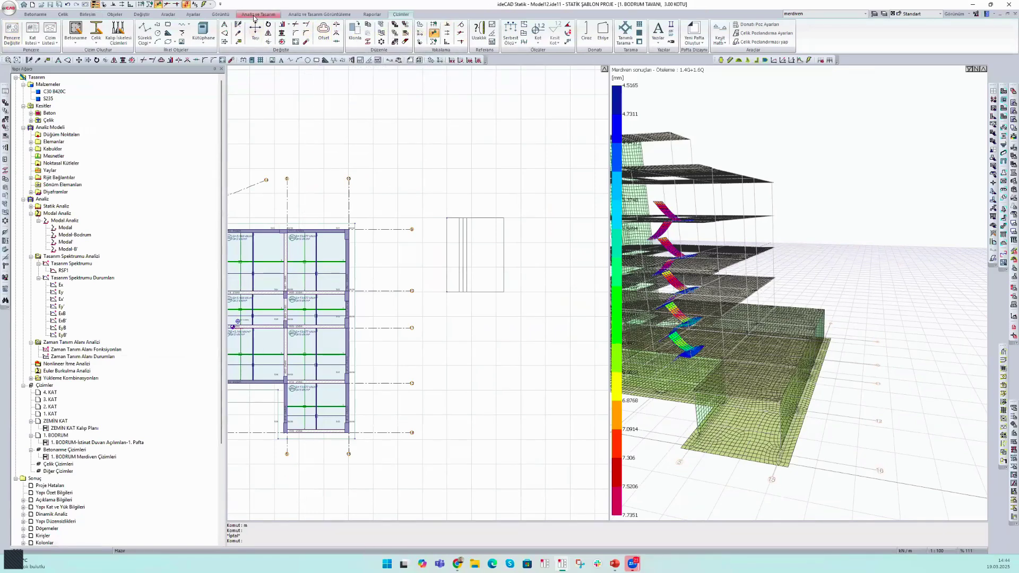
pyautogui.click(36, 16)
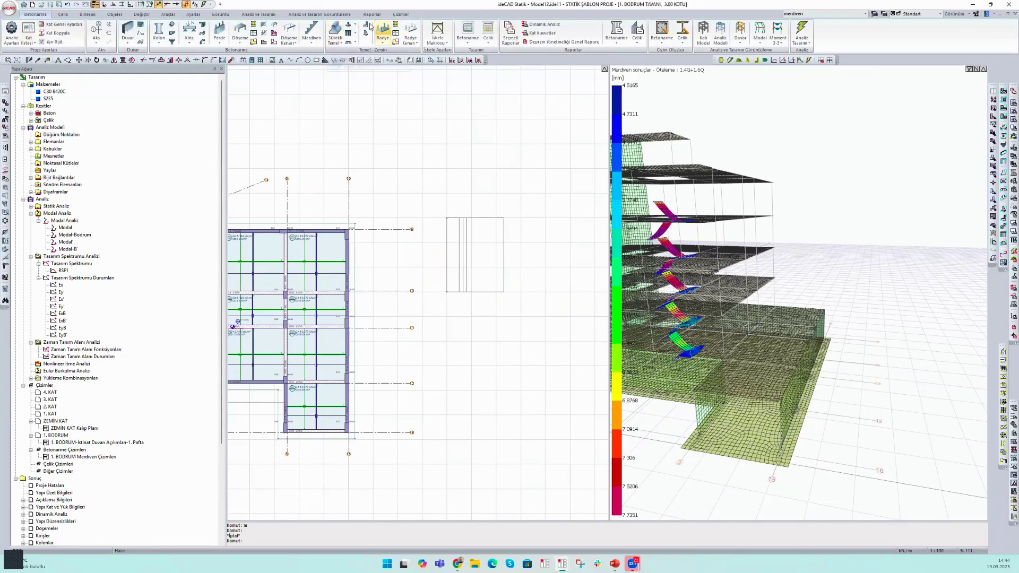
pyautogui.click(367, 29)
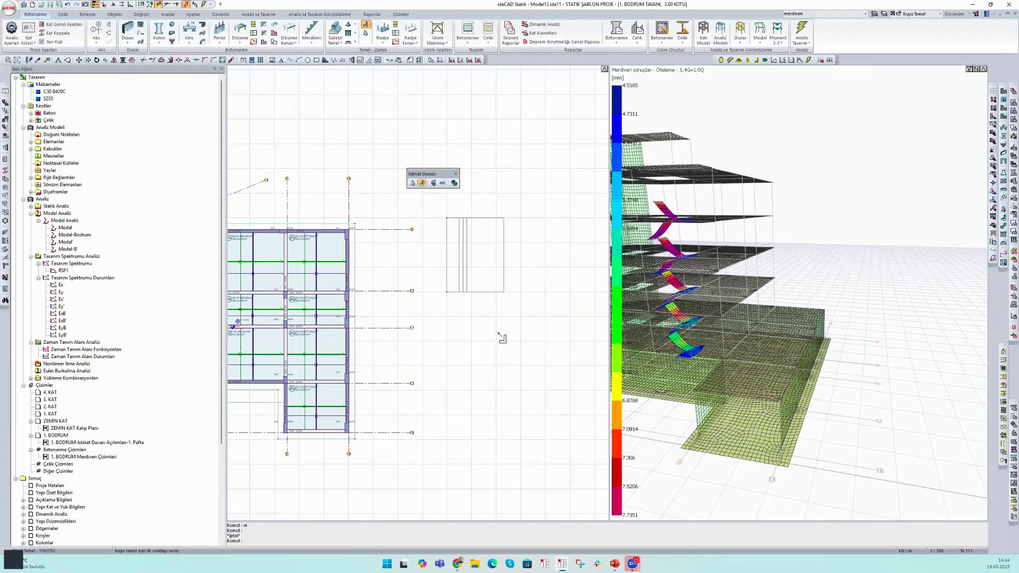
pyautogui.click(498, 333)
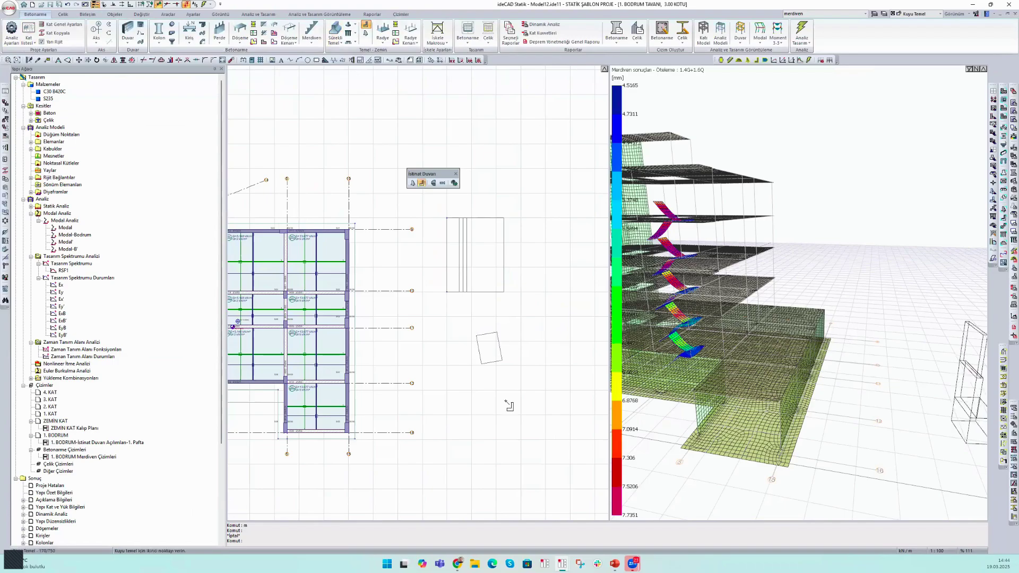
pyautogui.click(496, 438)
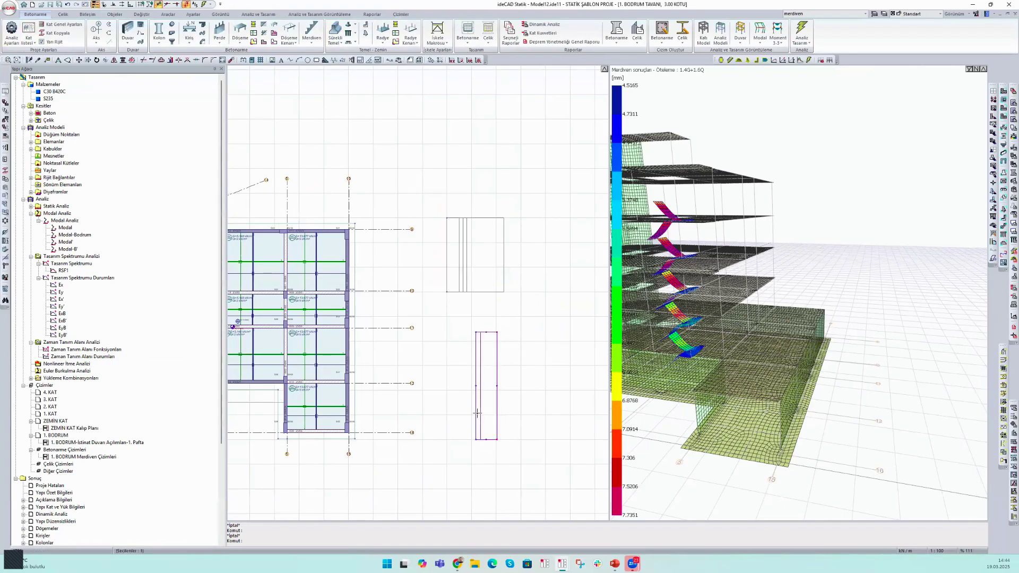
# Open the well foundation's settings and review its analysis parameters, foundation dimensions and level count options.
pyautogui.doubleClick(478, 392)
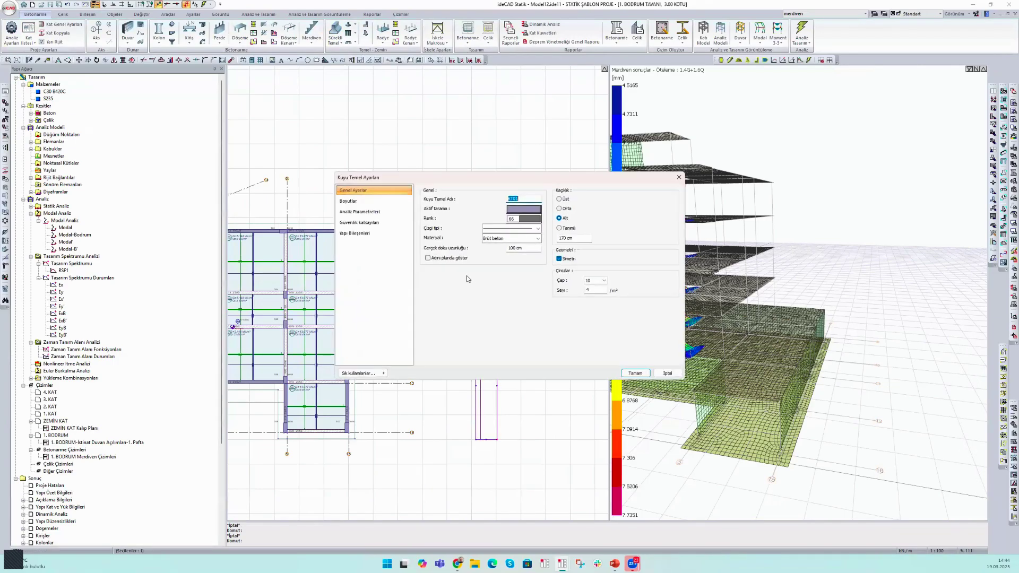
pyautogui.click(375, 201)
pyautogui.click(377, 211)
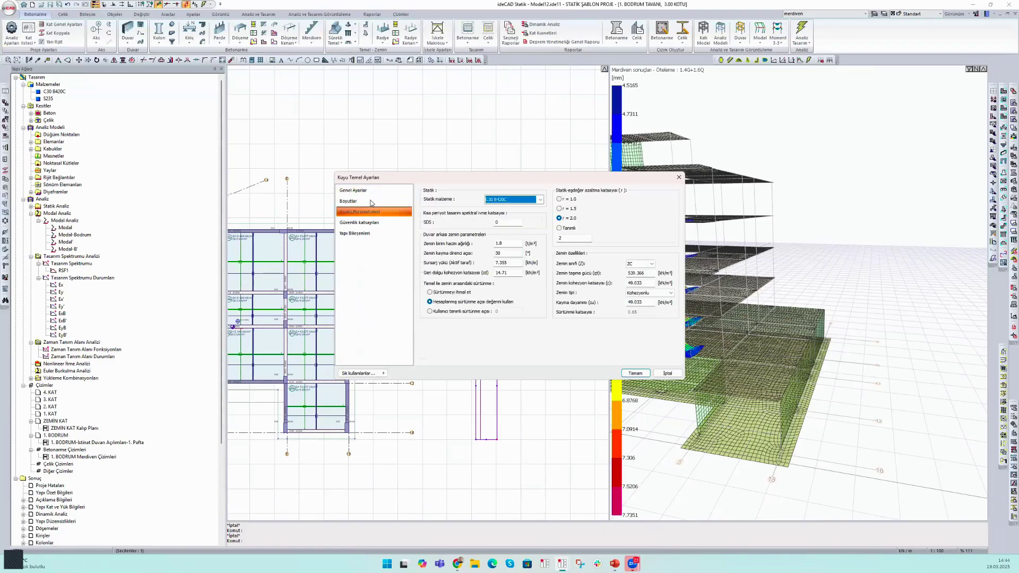
pyautogui.click(375, 201)
pyautogui.click(523, 202)
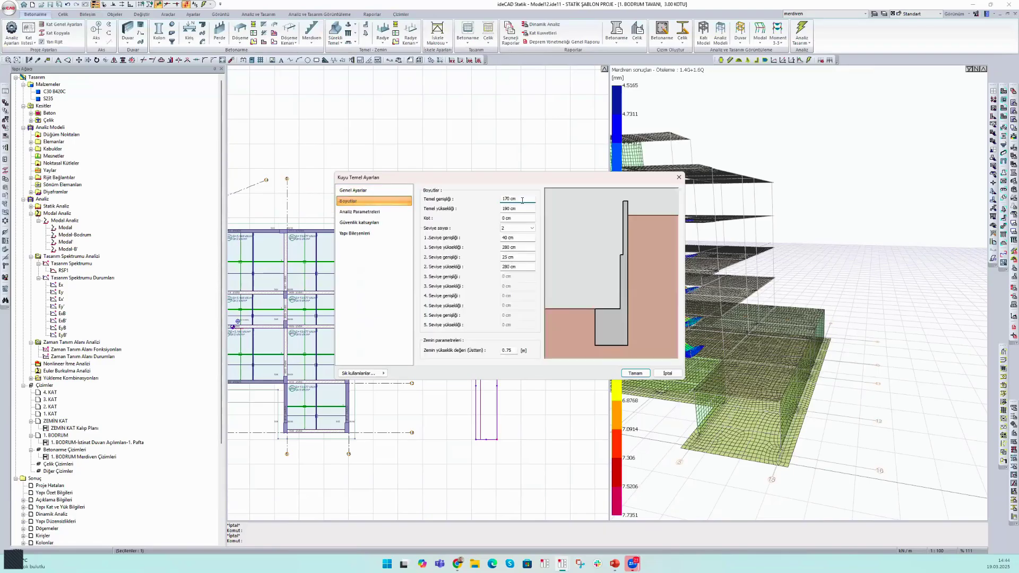
pyautogui.click(519, 209)
pyautogui.click(534, 219)
pyautogui.click(533, 229)
pyautogui.click(530, 246)
pyautogui.click(533, 229)
# Set the well foundation's first level to 30 cm wide and 200 cm high, and the second level's height to 200 cm.
pyautogui.click(524, 241)
pyautogui.press('Tab')
pyautogui.write('30')
pyautogui.press('Tab')
pyautogui.write('200')
pyautogui.press('Tab')
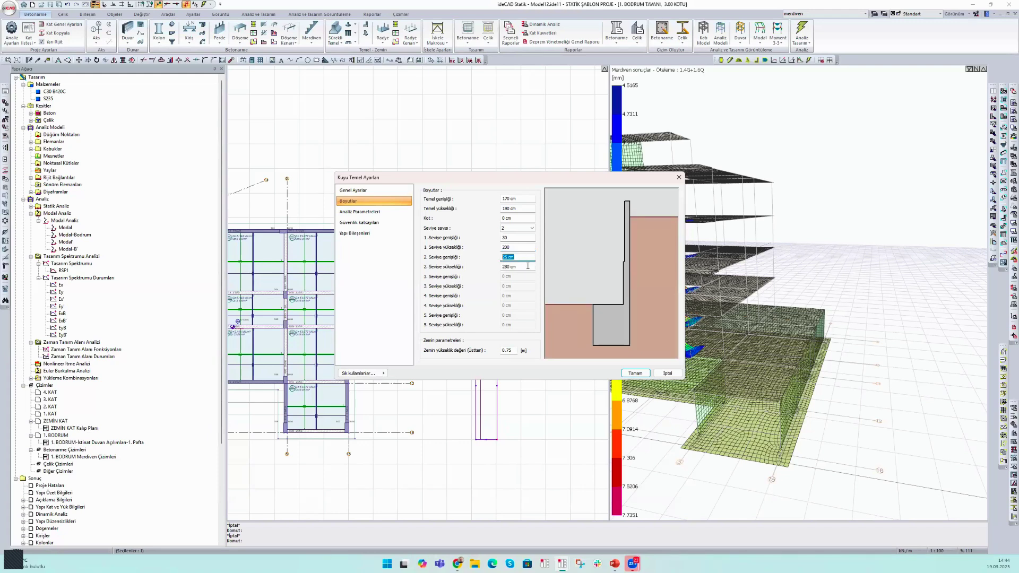
pyautogui.press('Tab')
pyautogui.write('200')
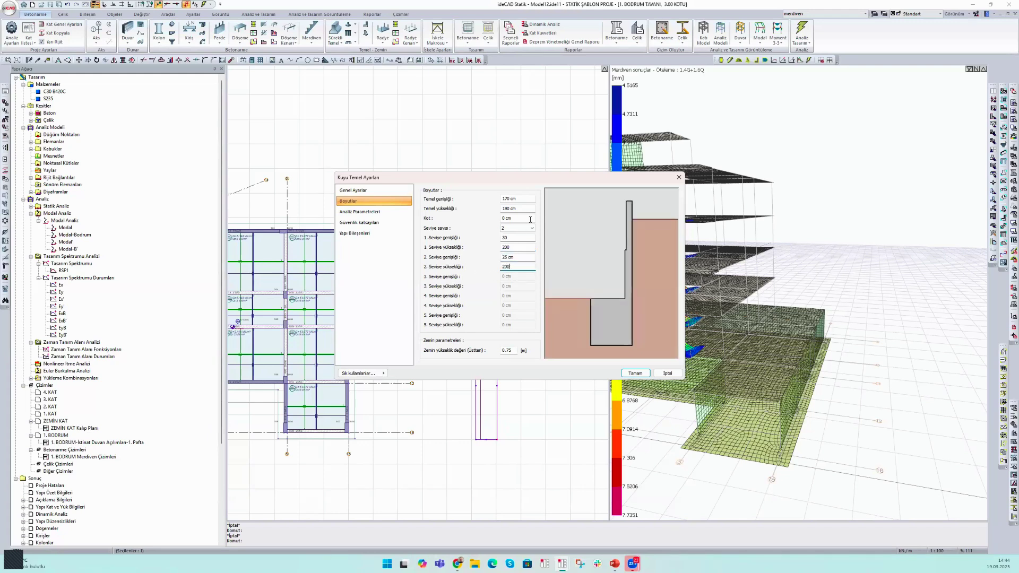
# Try a 20 cm second level width, then set the second level's width to 25 cm and the first level's to 40 cm.
pyautogui.click(520, 258)
pyautogui.write('20')
pyautogui.doubleClick(515, 256)
pyautogui.write('25')
pyautogui.doubleClick(516, 237)
pyautogui.write('40')
# Increase the well foundation's level count to 3 and make the third level 200 cm wide and 25 cm high.
pyautogui.click(533, 229)
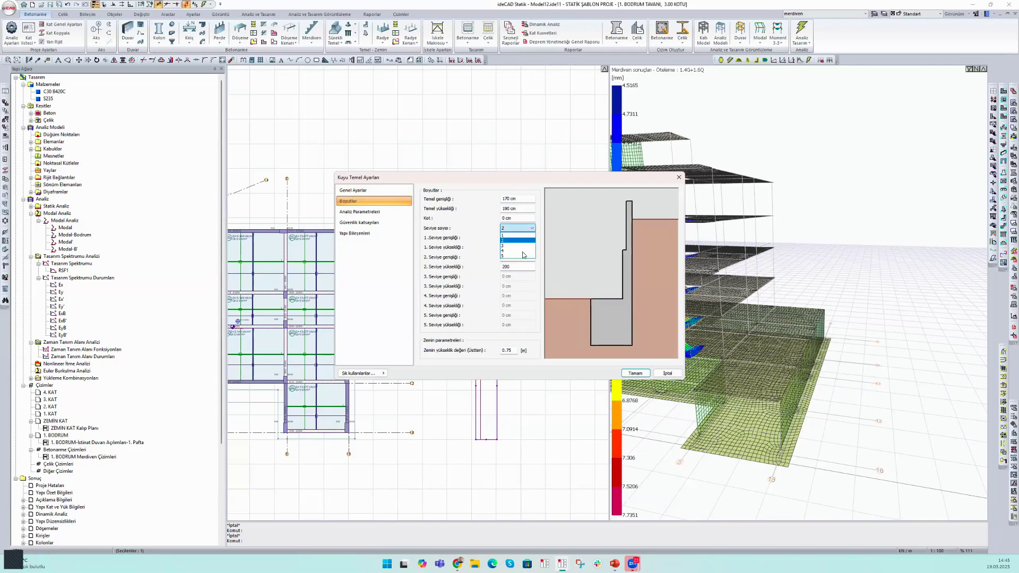
pyautogui.click(519, 248)
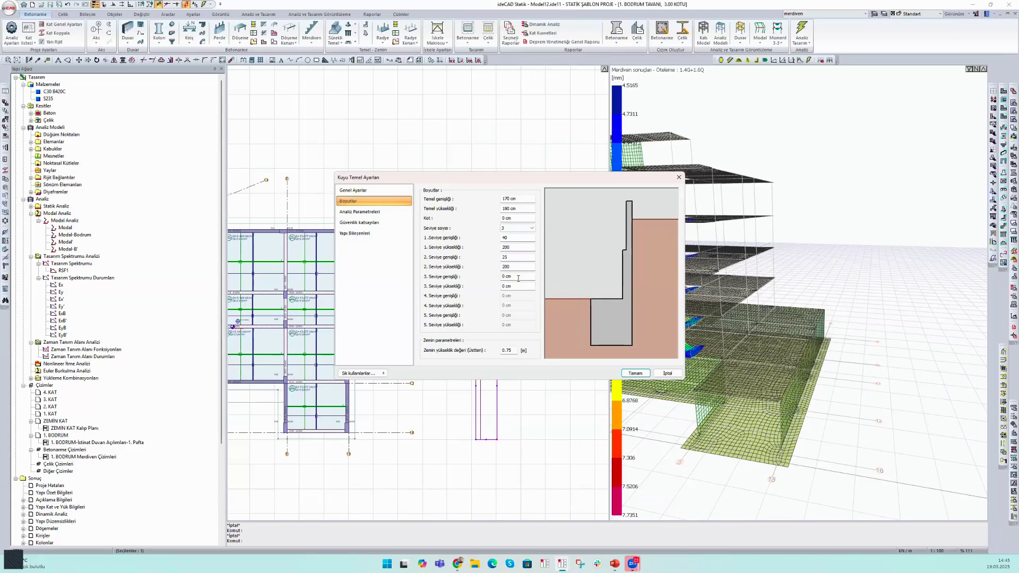
pyautogui.hotkey('ctrl', 'a')
pyautogui.write('200')
pyautogui.press('Tab')
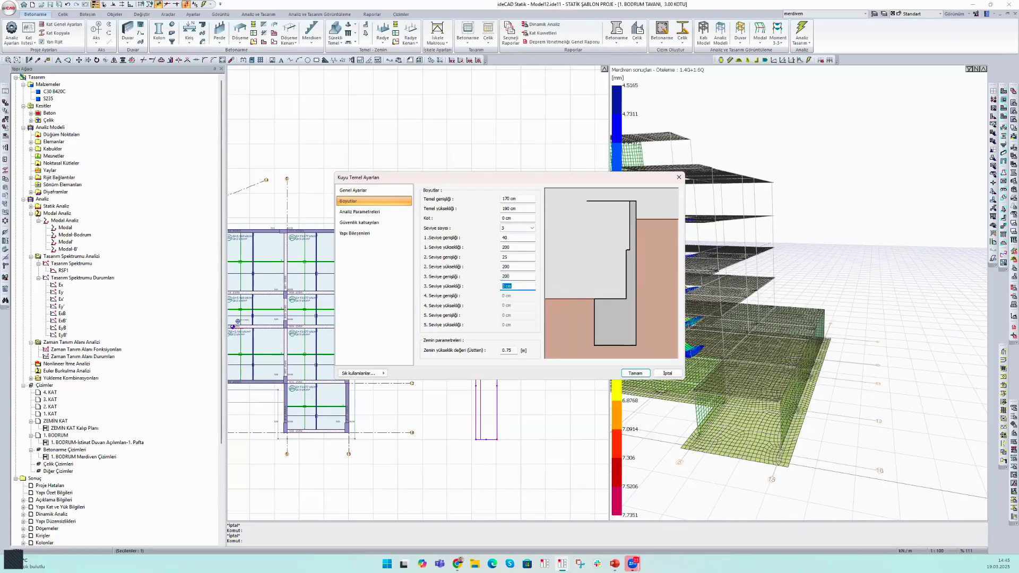
pyautogui.write('25')
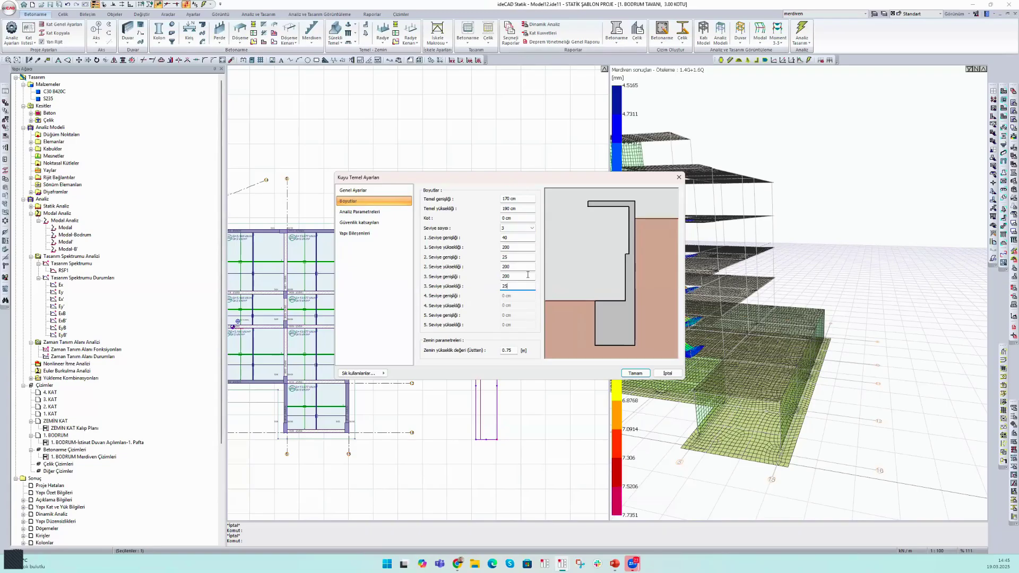
# Set the well foundation's third level to 25 cm wide and 200 cm high.
pyautogui.doubleClick(528, 275)
pyautogui.write('25')
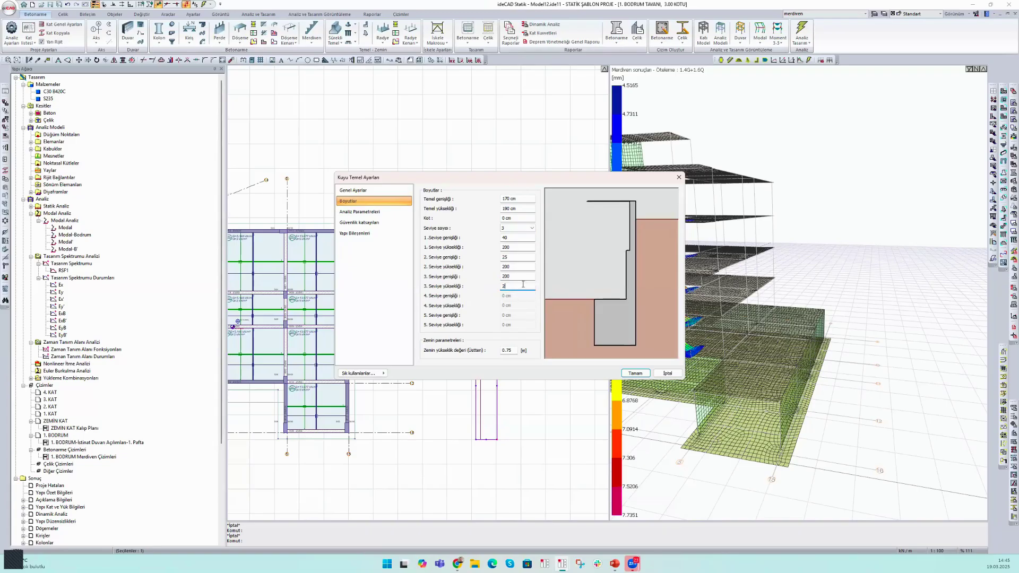
pyautogui.press('Tab')
pyautogui.write('200')
pyautogui.click(523, 276)
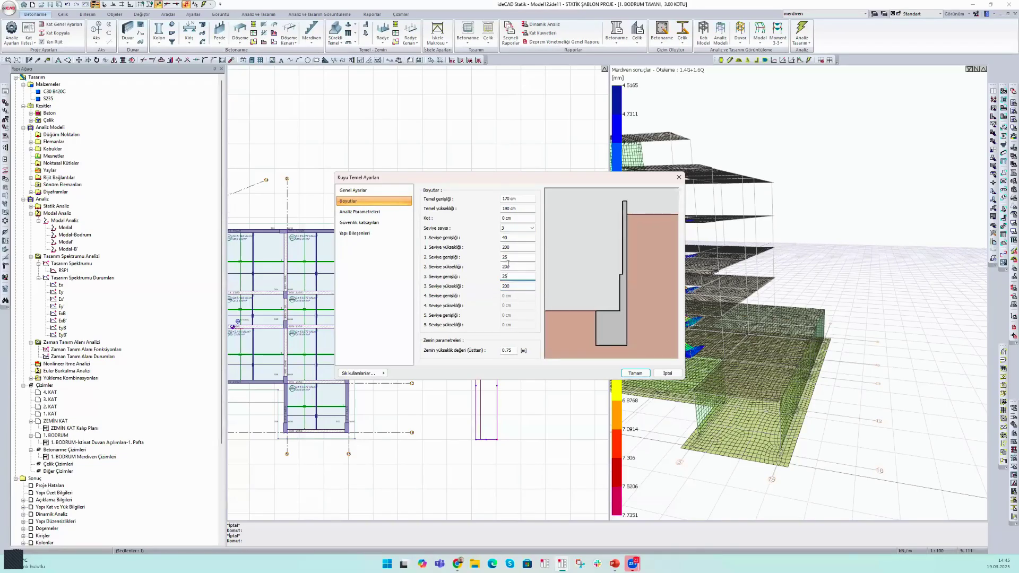
# Set the third level's width to 20 cm and the soil height value from the top to 0 m, and apply the settings.
pyautogui.doubleClick(518, 276)
pyautogui.write('20')
pyautogui.doubleClick(514, 352)
pyautogui.write('1')
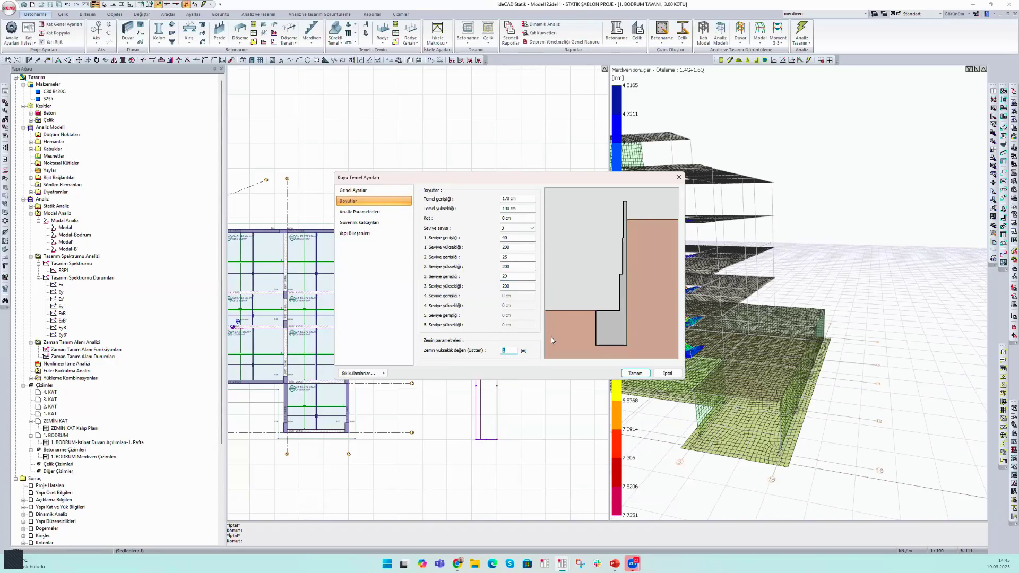
pyautogui.press('Return')
# Reopen the well foundation's settings and review its dimensions, analysis parameters, building components and safety factors.
pyautogui.click(480, 395)
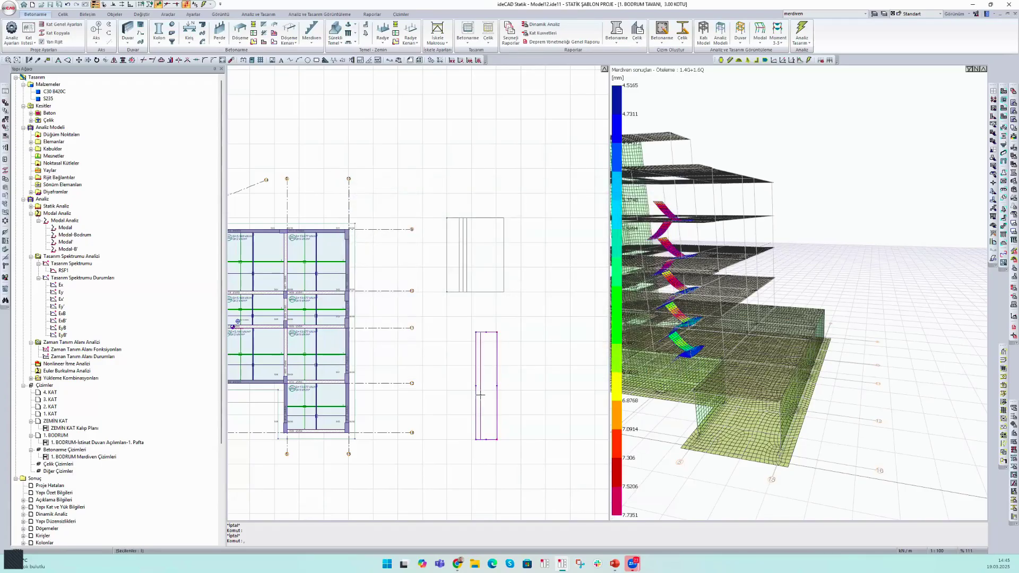
pyautogui.doubleClick(480, 398)
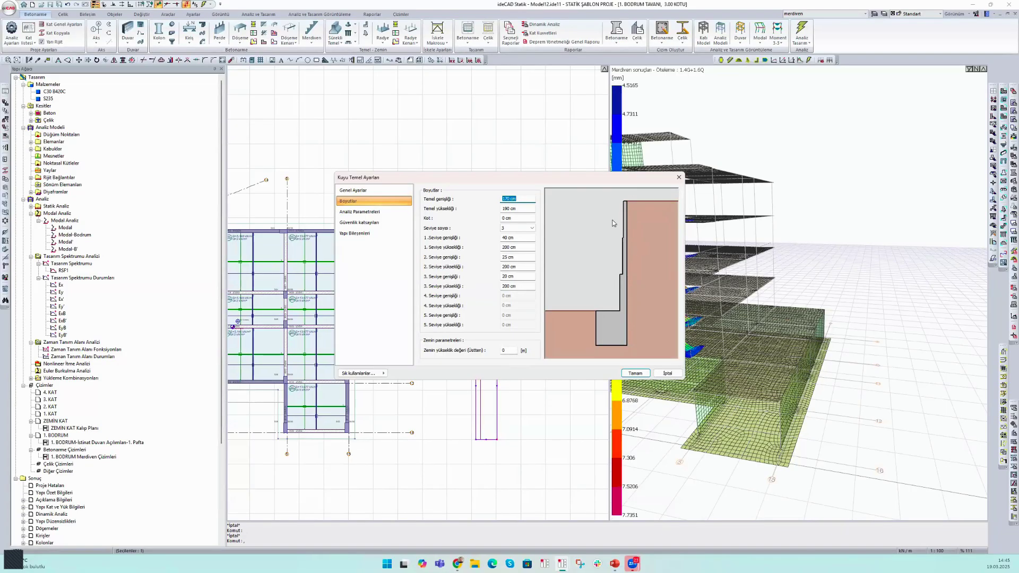
pyautogui.click(392, 213)
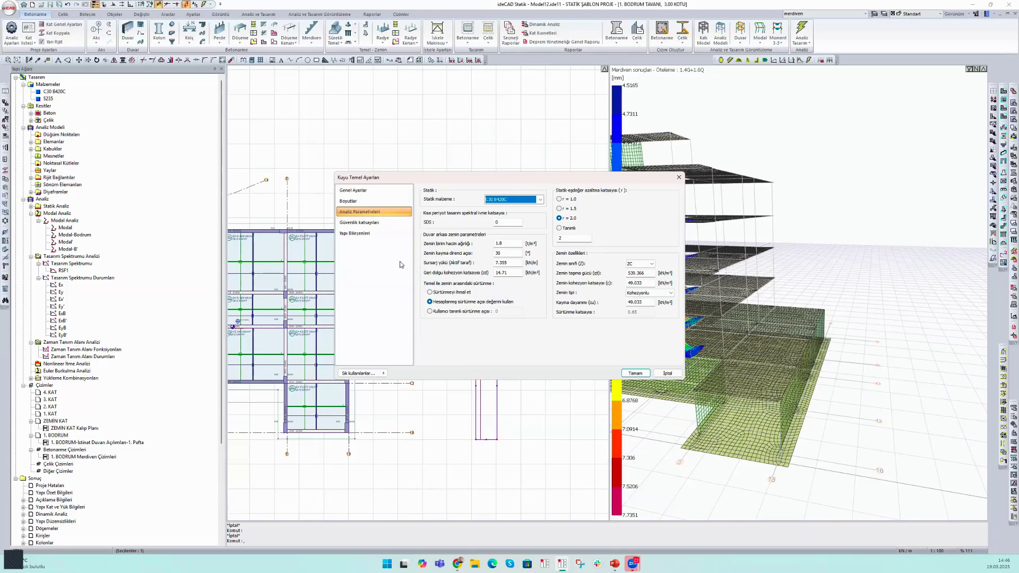
pyautogui.click(372, 233)
pyautogui.click(381, 223)
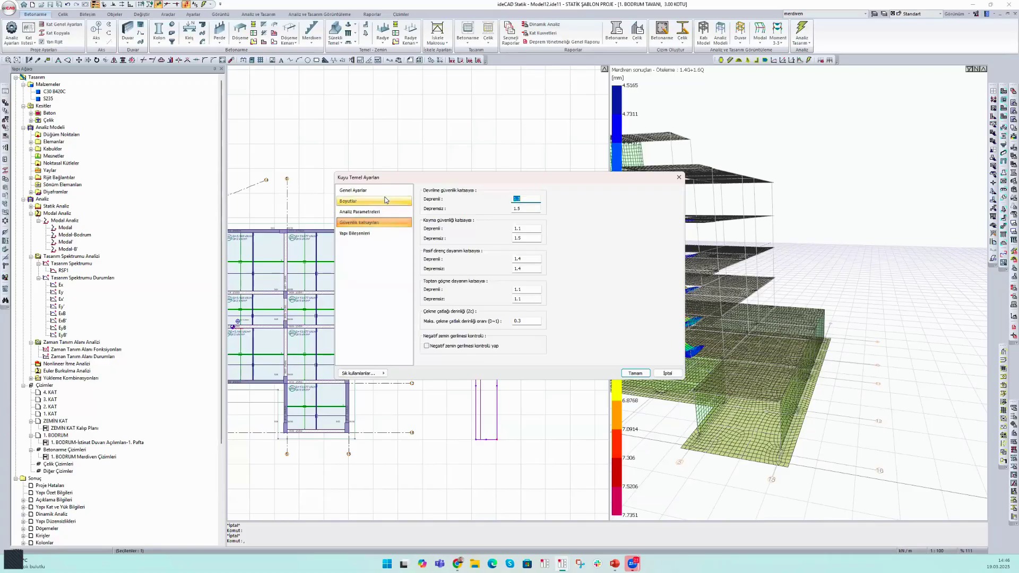
pyautogui.click(636, 373)
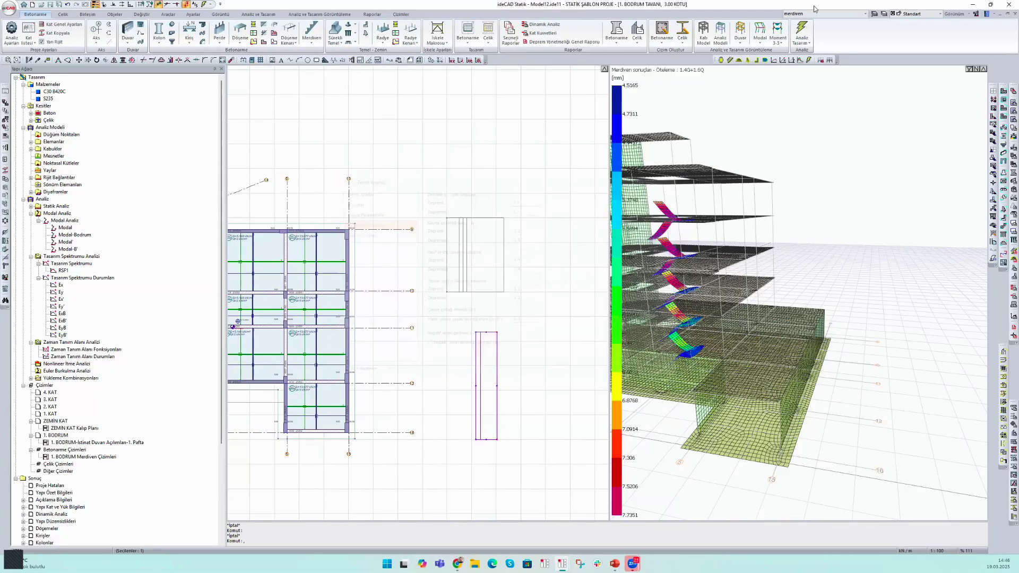
# Run the well foundation analysis and review its overturning, sliding, soil stress and shear checks.
pyautogui.click(802, 33)
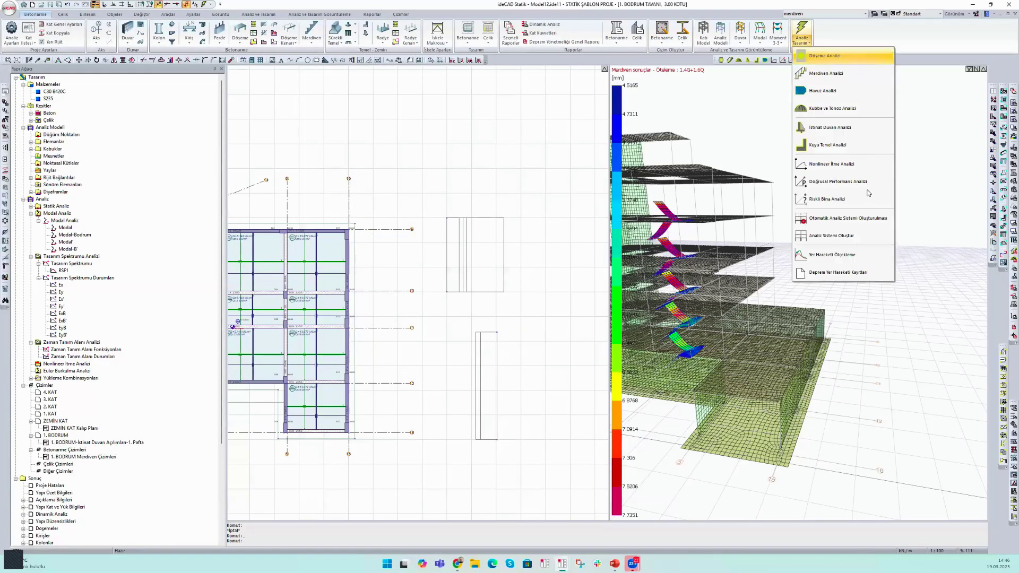
pyautogui.click(862, 146)
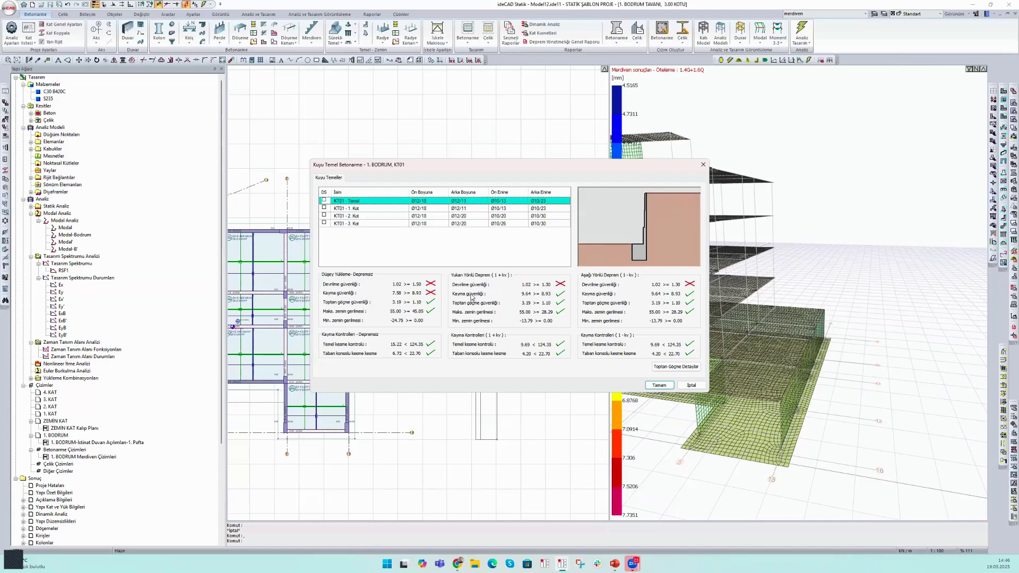
pyautogui.click(659, 386)
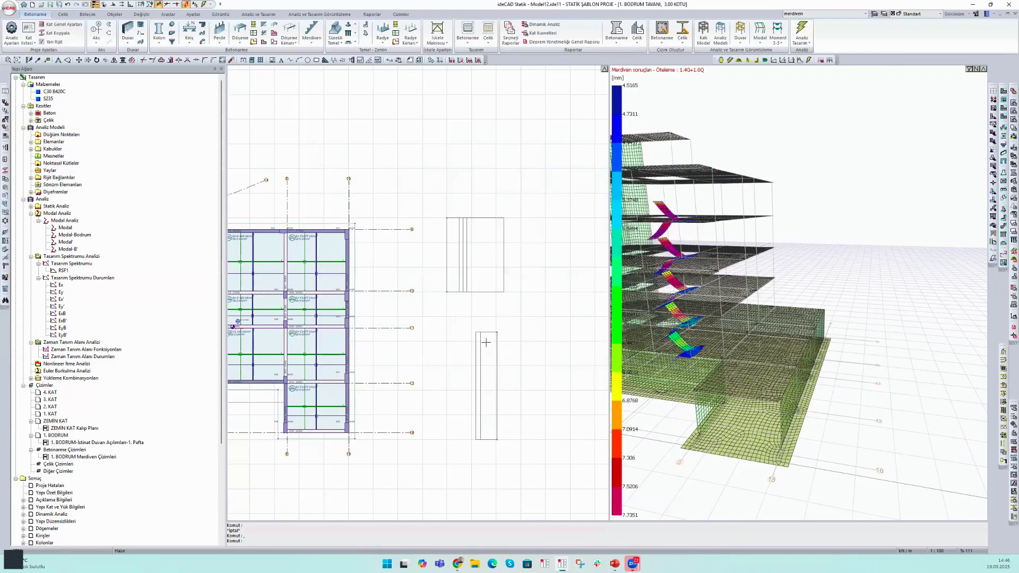
# Widen the well foundation's levels to 50 cm for the first, 35 cm for the second and 25 cm for the third.
pyautogui.click(489, 400)
pyautogui.doubleClick(489, 400)
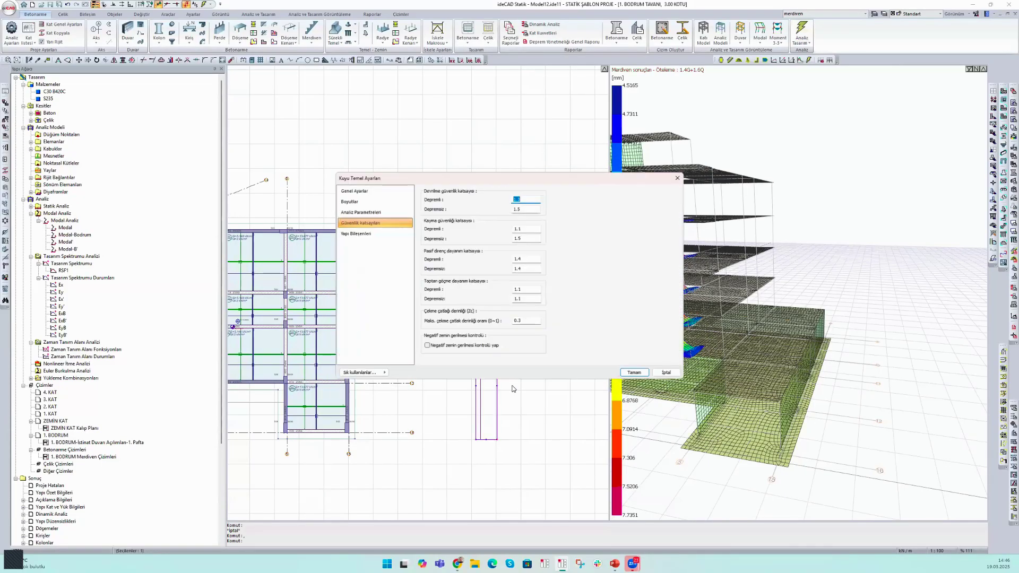
pyautogui.click(348, 201)
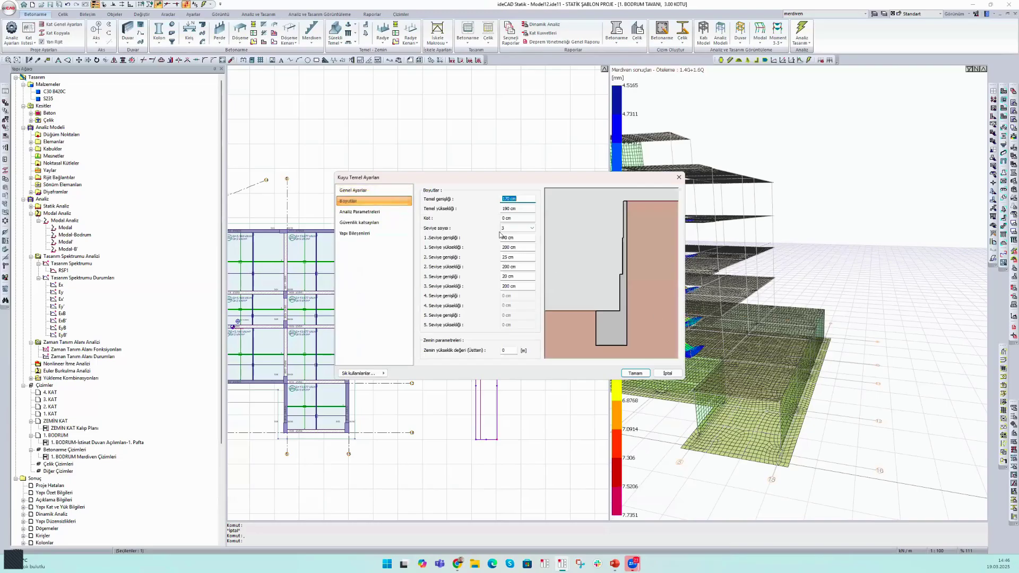
pyautogui.click(516, 239)
pyautogui.write('50')
pyautogui.press('Tab')
pyautogui.write('35')
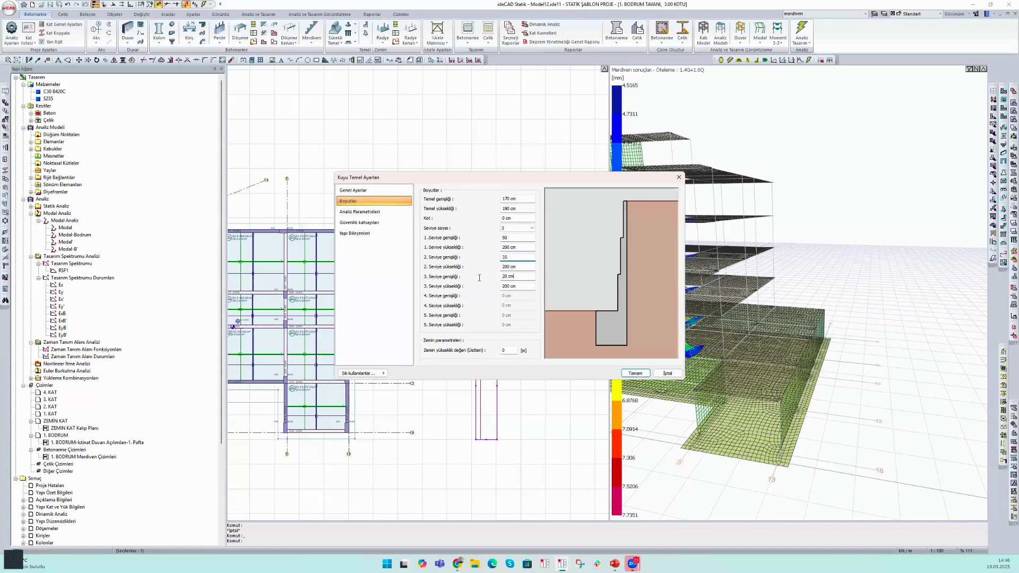
pyautogui.press('Tab')
pyautogui.write('25')
pyautogui.click(639, 374)
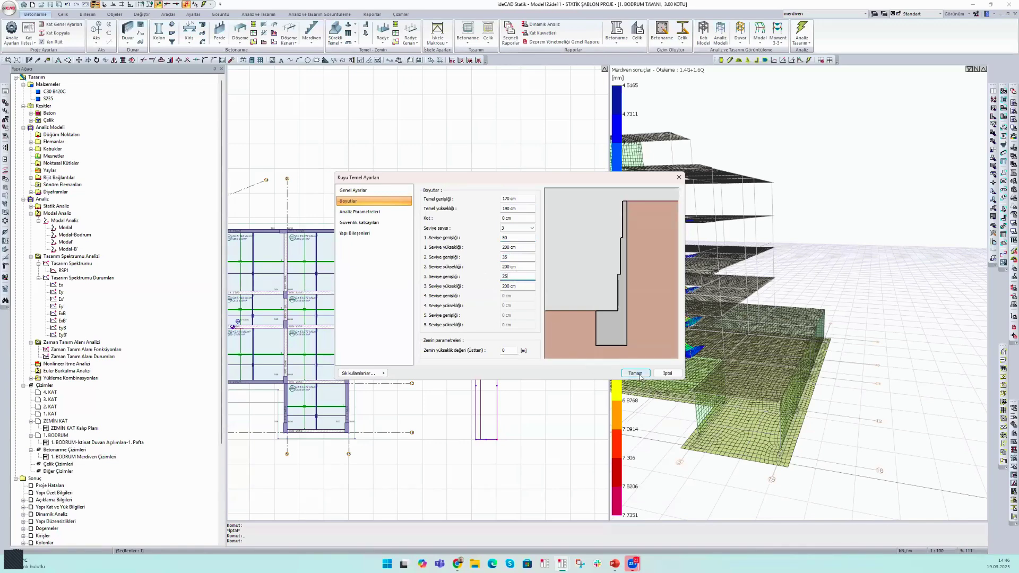
pyautogui.click(639, 375)
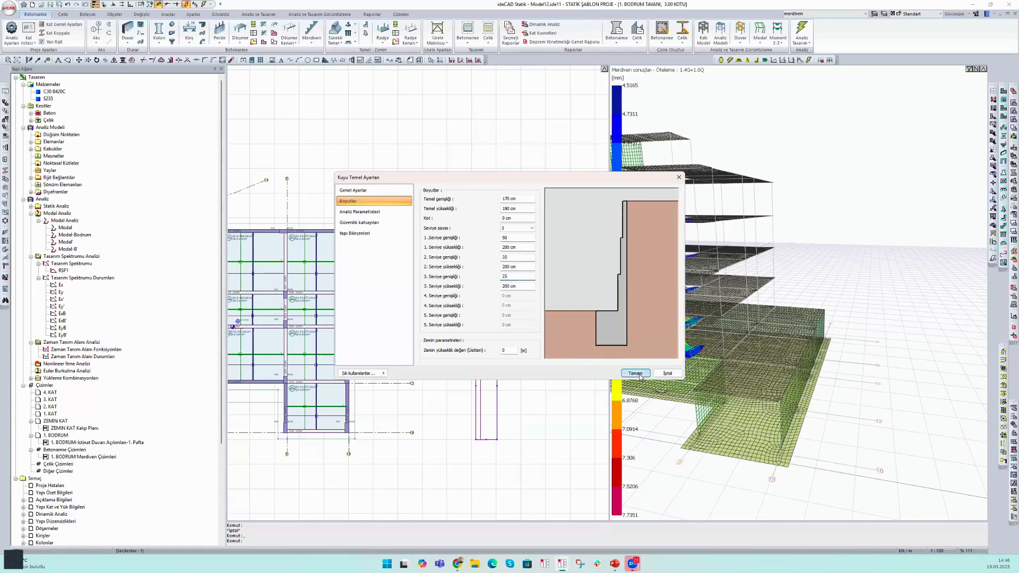
# Rerun the well foundation analysis and check the stability results for the widened levels.
pyautogui.click(802, 35)
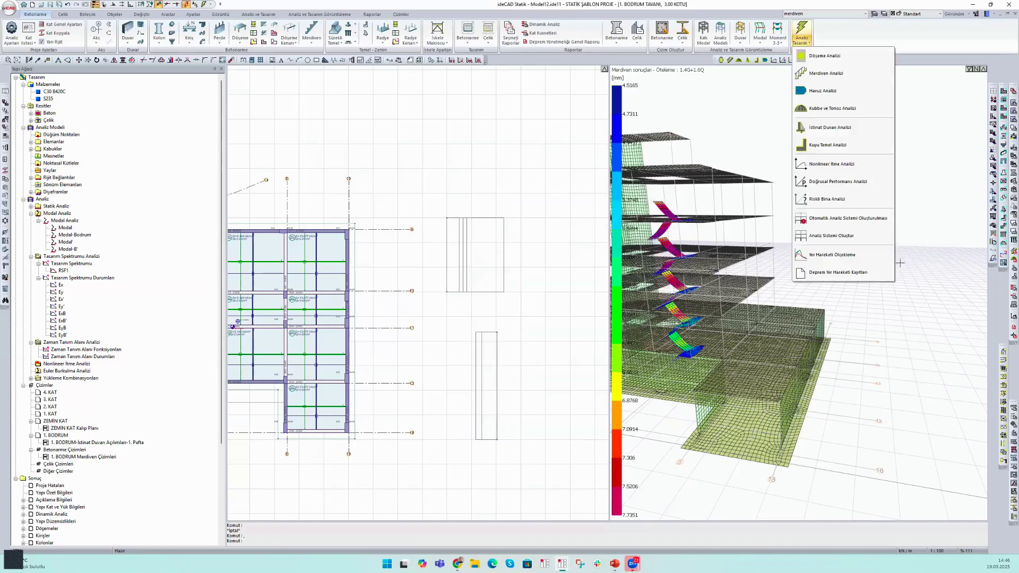
pyautogui.click(852, 148)
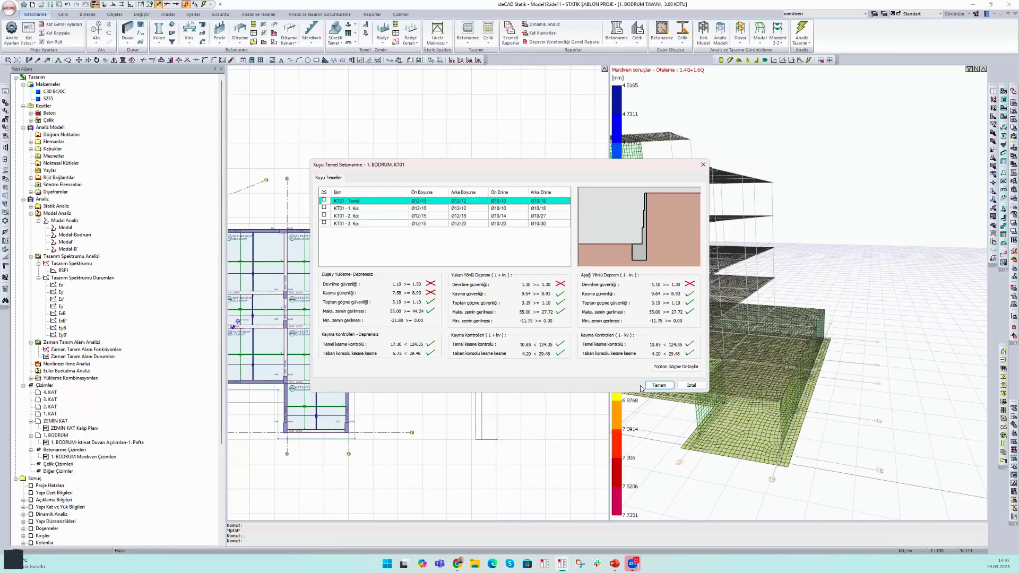
pyautogui.click(659, 385)
# Set the well foundation's base width and base height to 200 cm each.
pyautogui.doubleClick(493, 352)
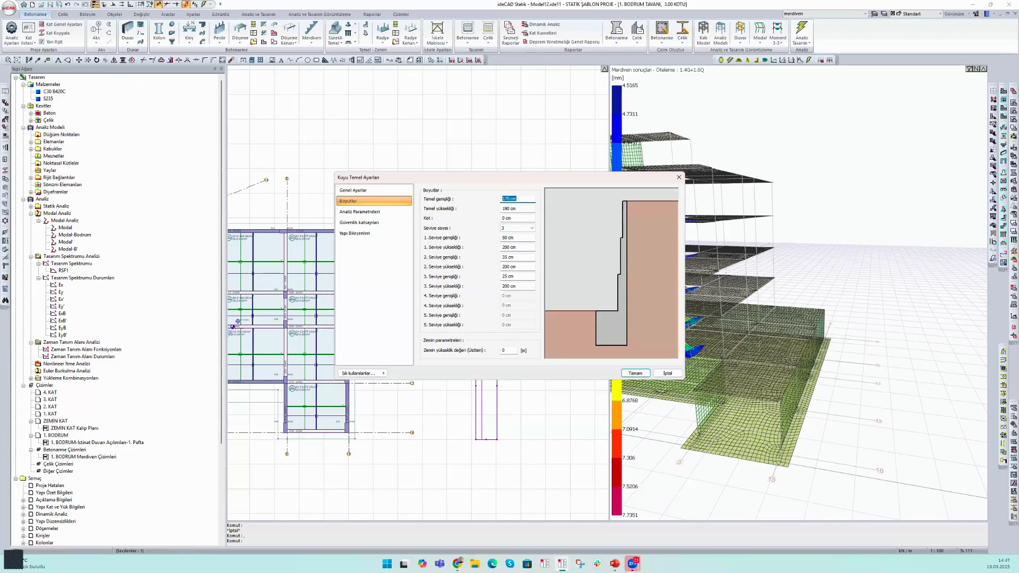
pyautogui.write('200')
pyautogui.press('Tab')
pyautogui.write('200')
pyautogui.press('Tab')
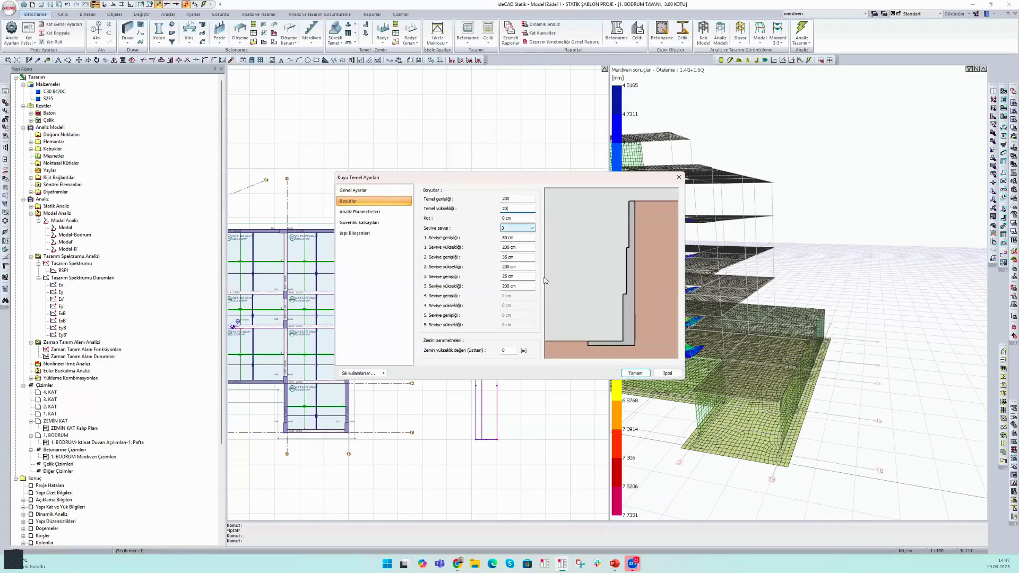
pyautogui.click(636, 374)
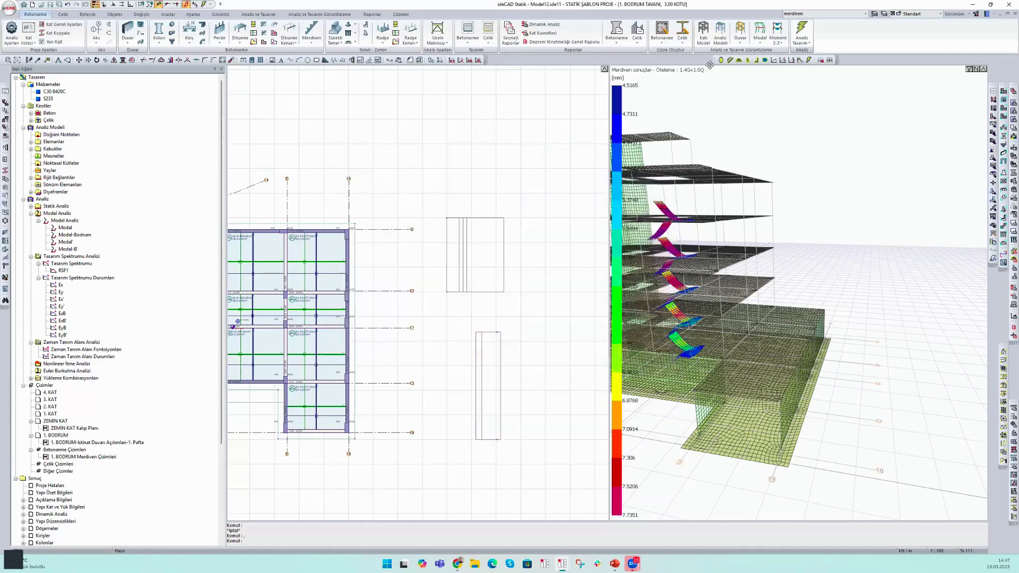
# Repeat the well foundation analysis for the enlarged base and examine the overturning and sliding safety checks.
pyautogui.click(801, 36)
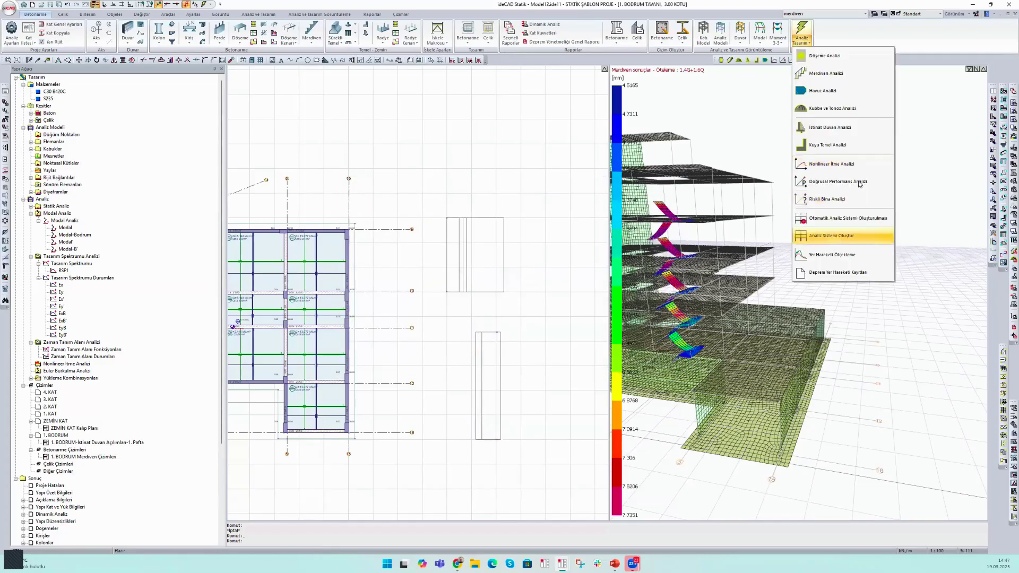
pyautogui.click(852, 143)
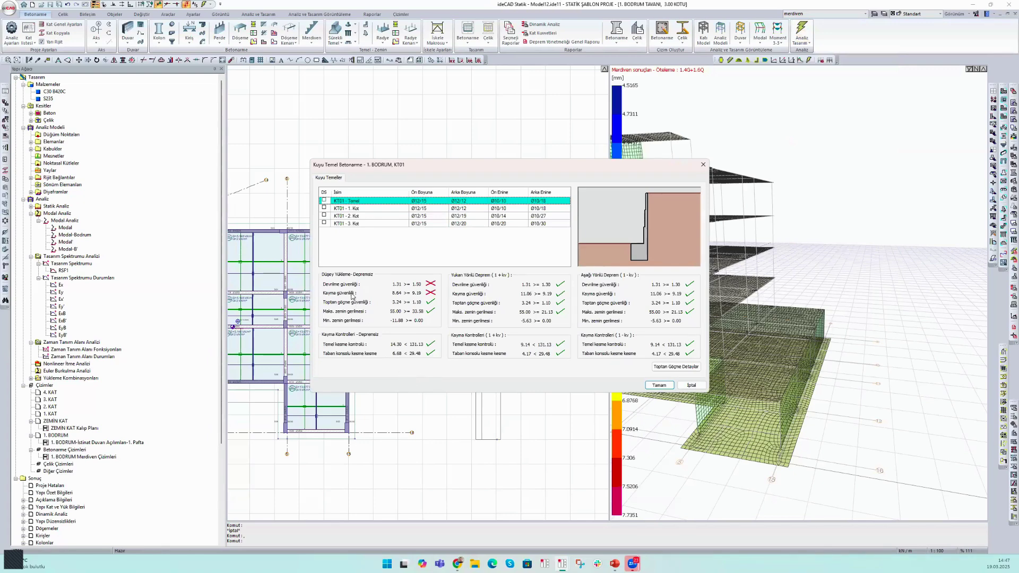
pyautogui.click(658, 386)
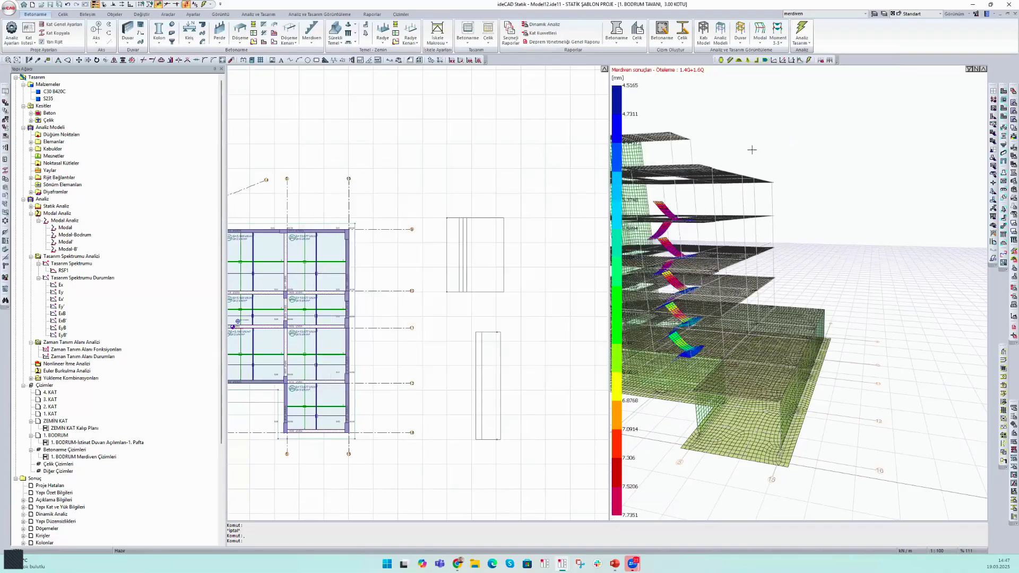
pyautogui.click(802, 37)
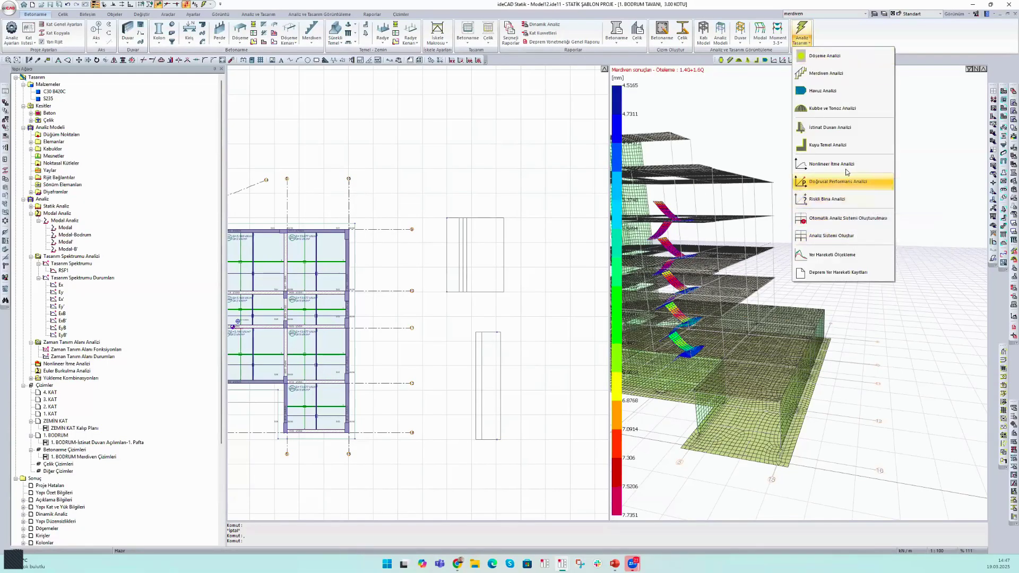
pyautogui.click(828, 145)
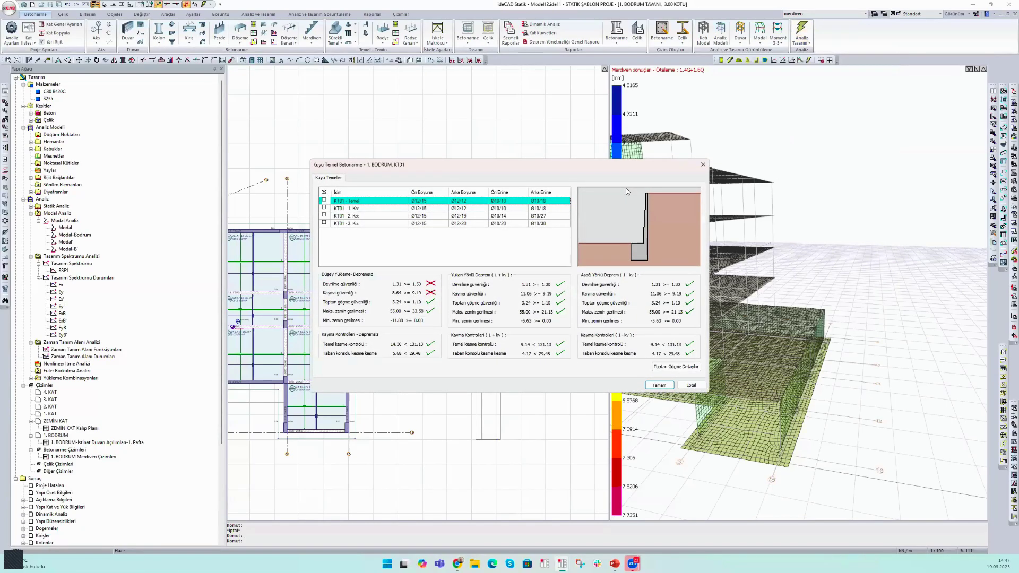
pyautogui.click(692, 386)
# Set the well foundation's soil height value from the top to 0.7 m and check its analysis parameters before applying.
pyautogui.doubleClick(492, 346)
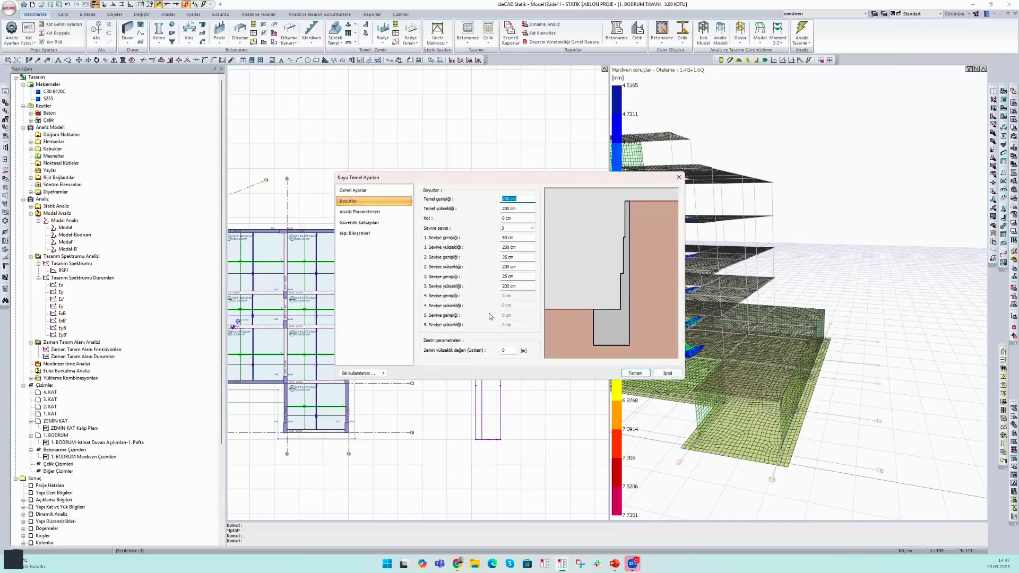
pyautogui.click(517, 218)
pyautogui.click(508, 351)
pyautogui.press('Return')
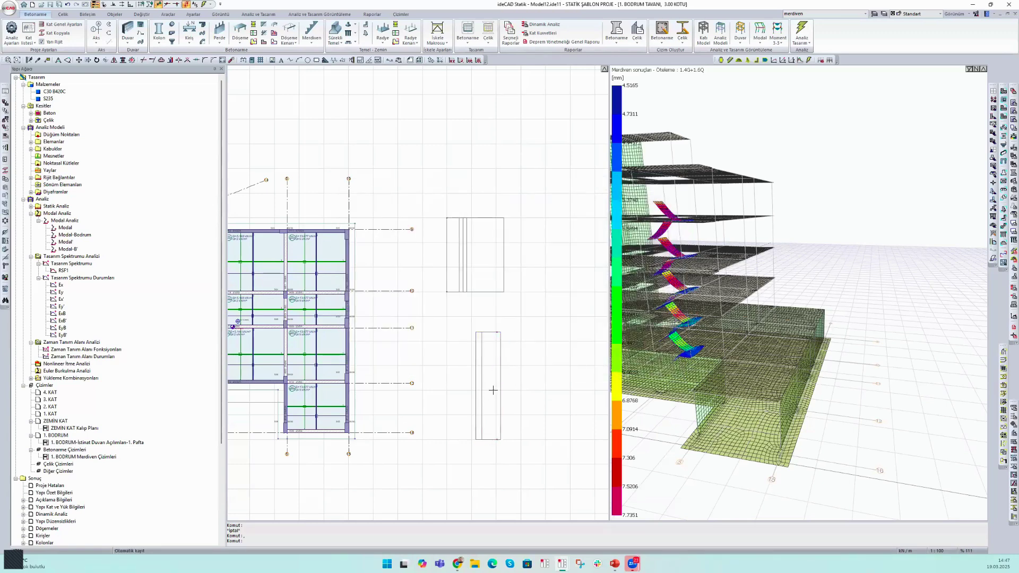
pyautogui.click(493, 390)
pyautogui.doubleClick(512, 375)
pyautogui.click(513, 350)
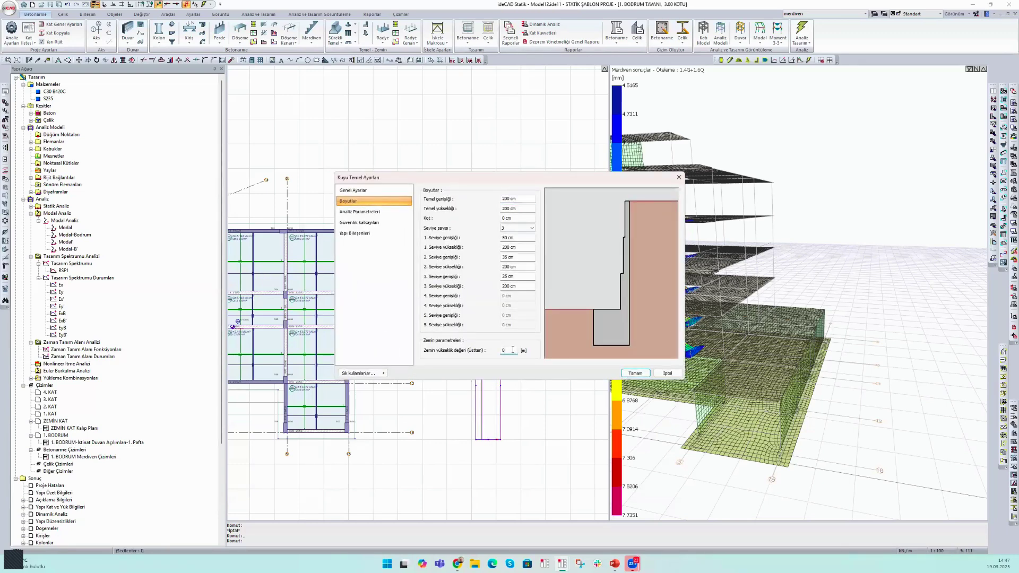
pyautogui.write(',7')
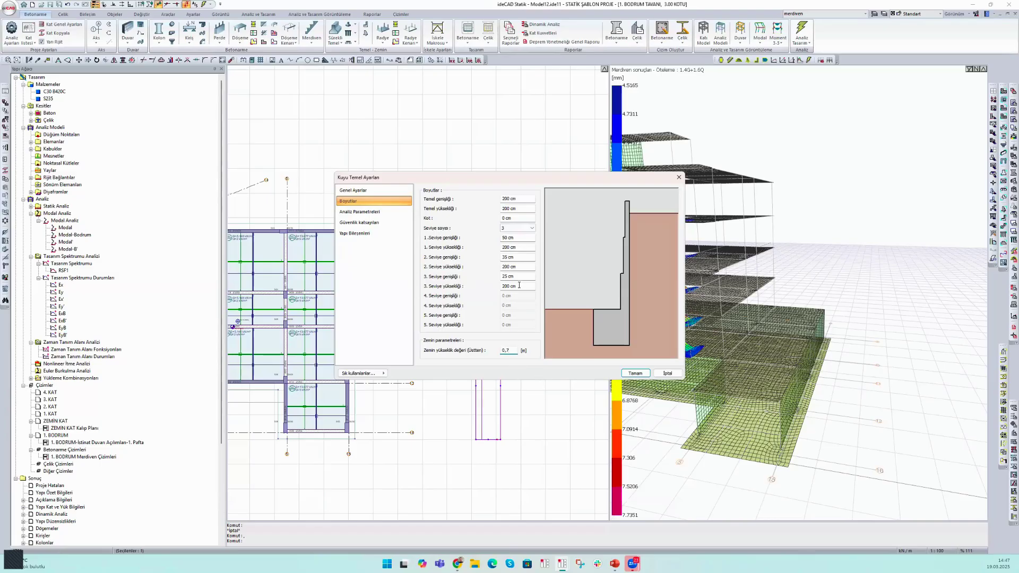
pyautogui.click(519, 229)
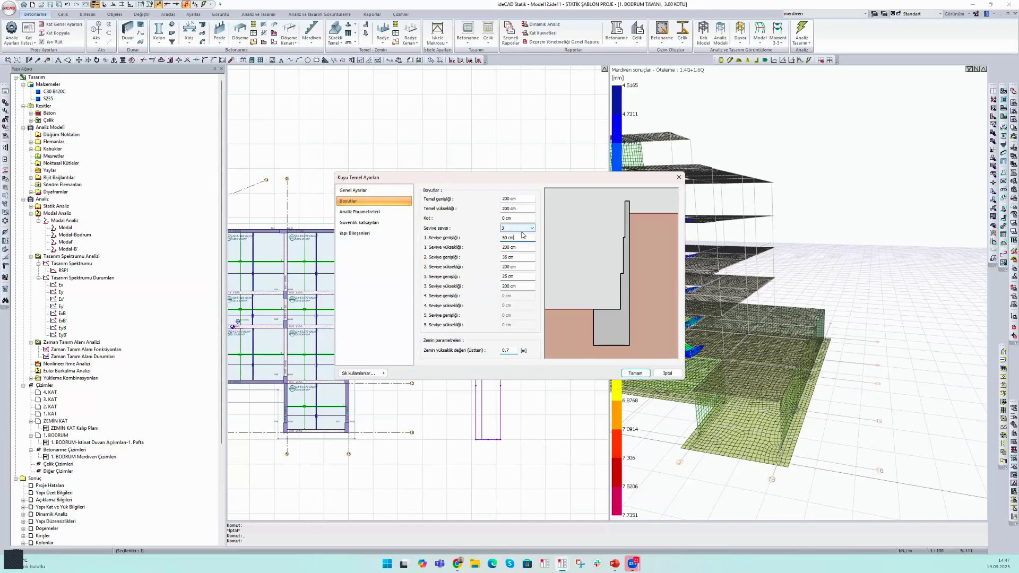
pyautogui.click(357, 213)
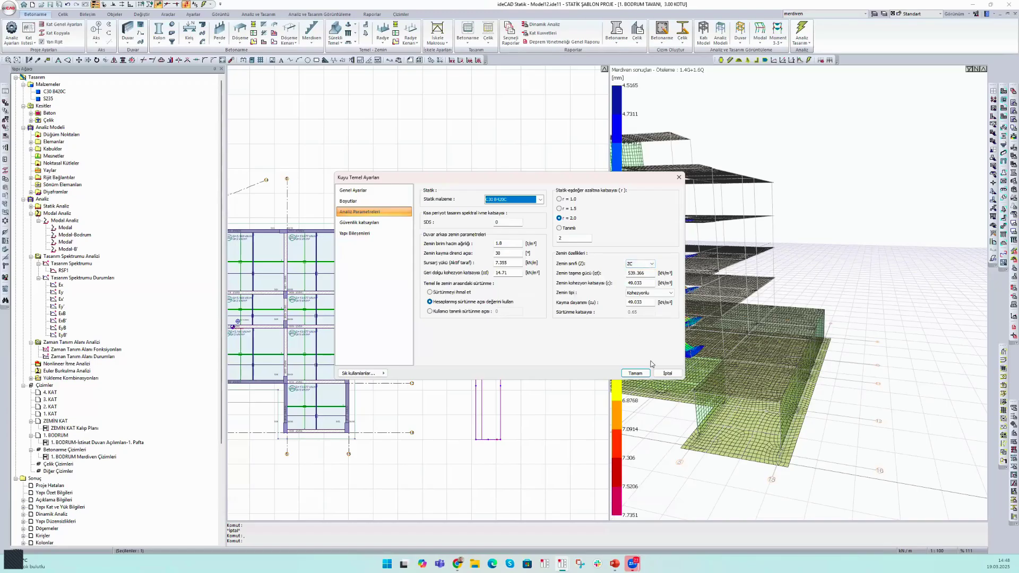
pyautogui.click(635, 373)
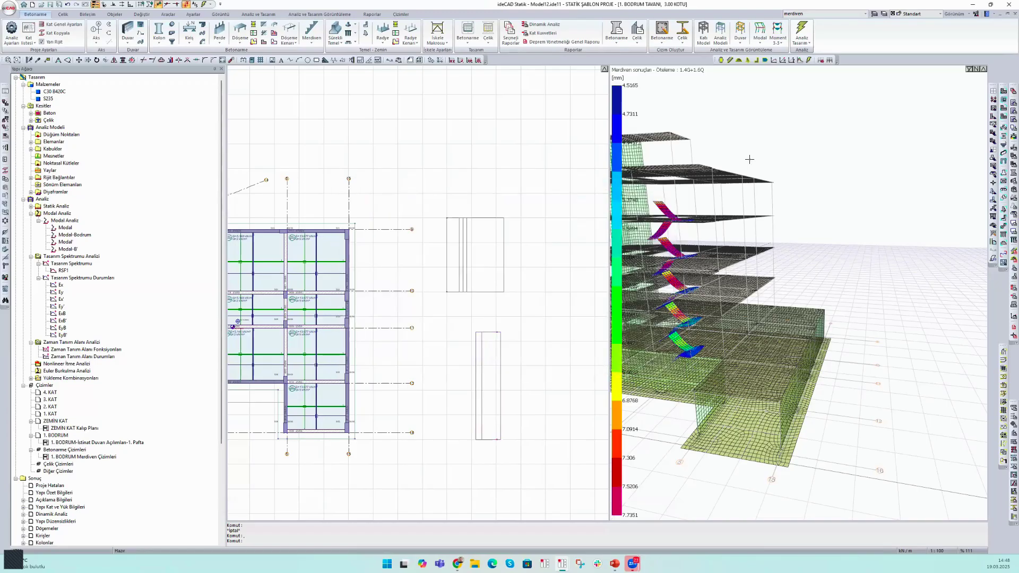
# Run the well foundation analysis with the lowered soil level and review all stability and shear checks.
pyautogui.click(802, 35)
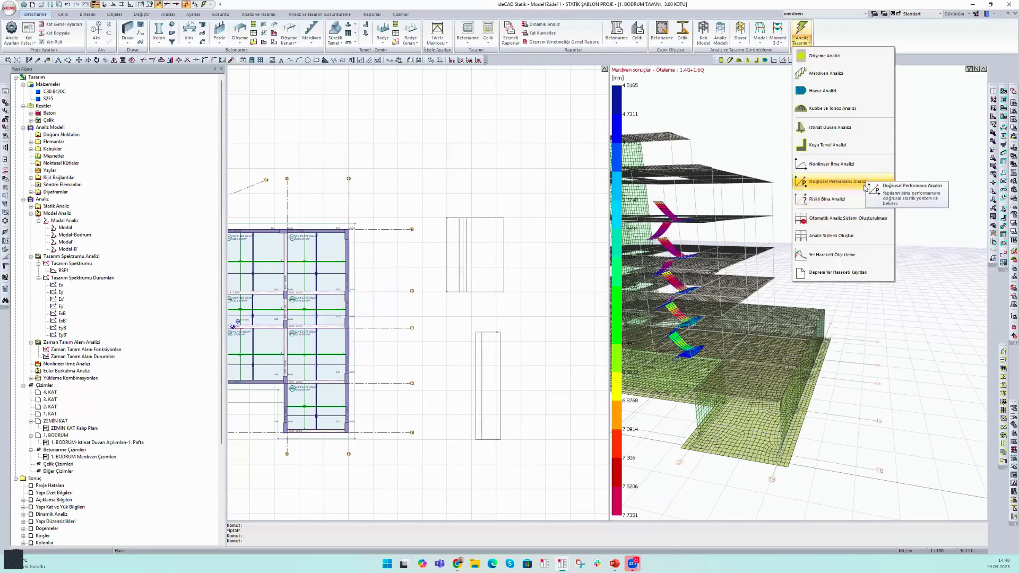
pyautogui.click(848, 142)
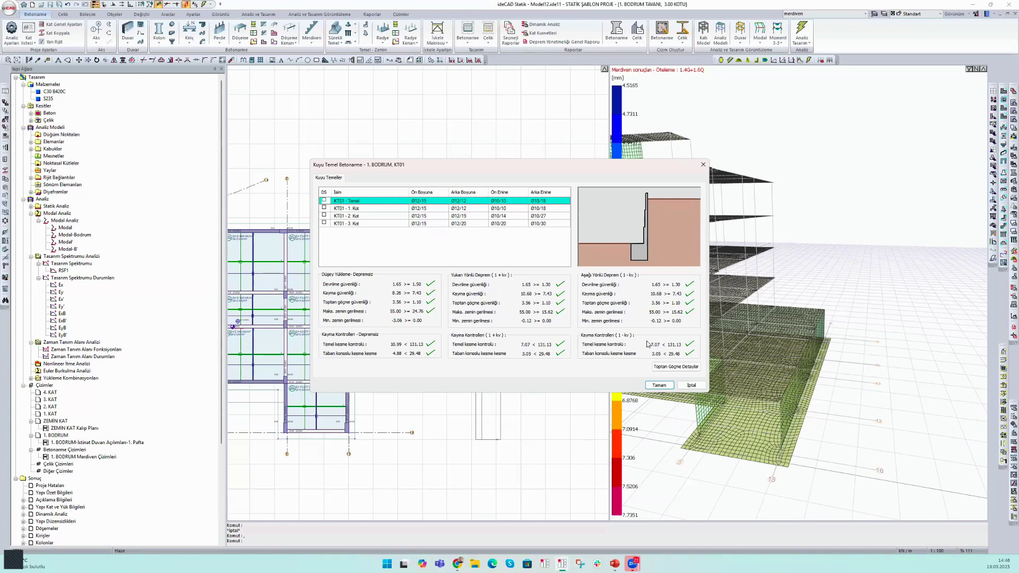
# Leave the well foundation results without applying and generate the well foundation drawing sheet for the basement.
pyautogui.click(689, 384)
pyautogui.click(401, 14)
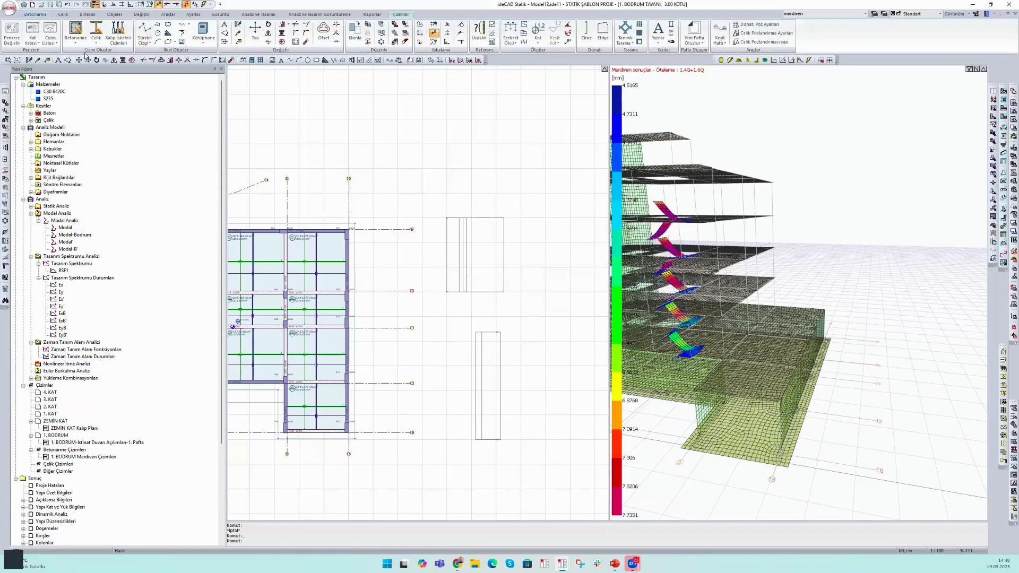
pyautogui.click(76, 33)
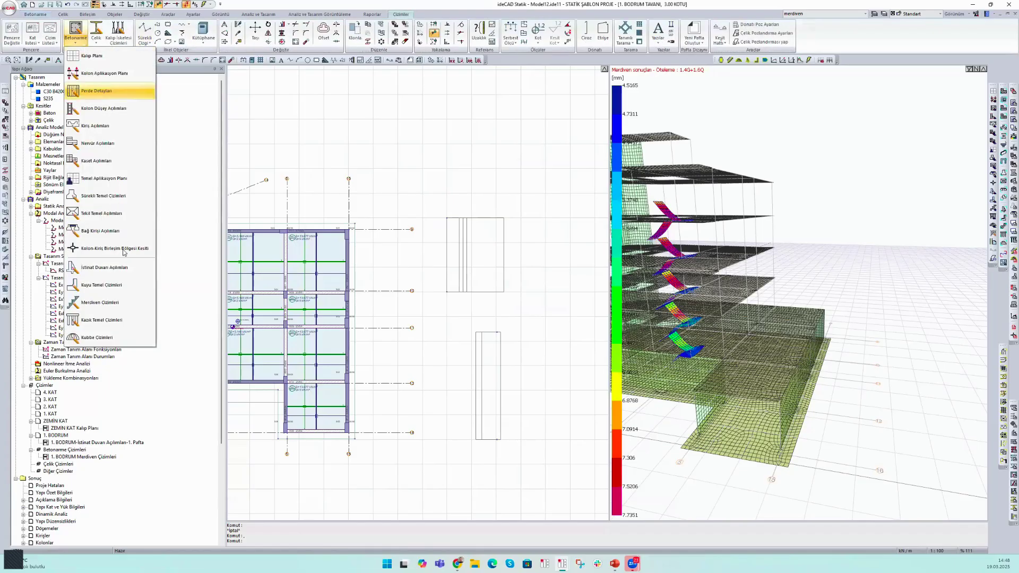
pyautogui.click(120, 286)
pyautogui.click(626, 393)
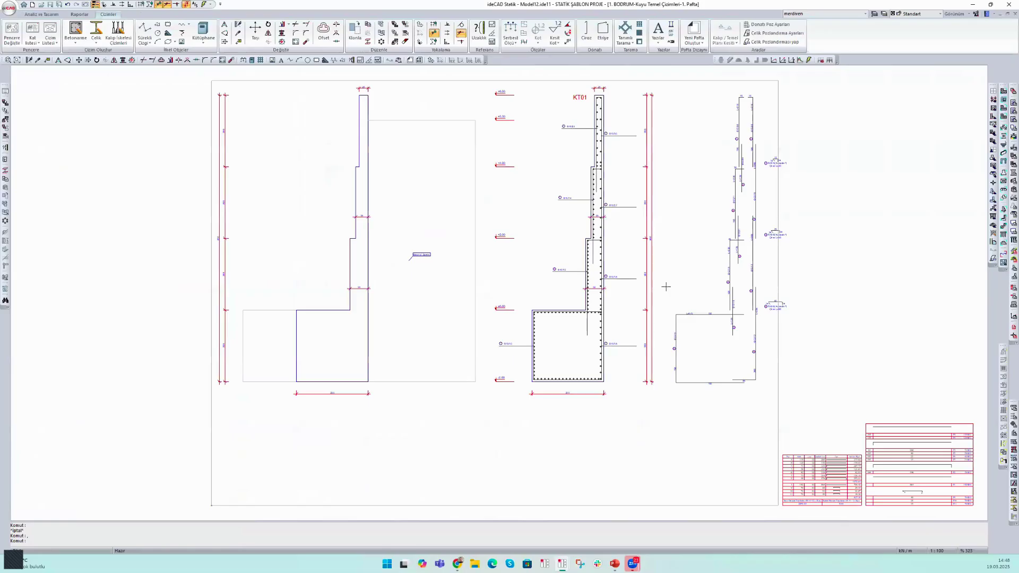
# Examine the well foundation drawing sheet, including its section, reinforcement details and dimensions.
pyautogui.scroll(-3, 442, 362)
pyautogui.moveTo(386, 303); pyautogui.dragTo(451, 276, button='middle')
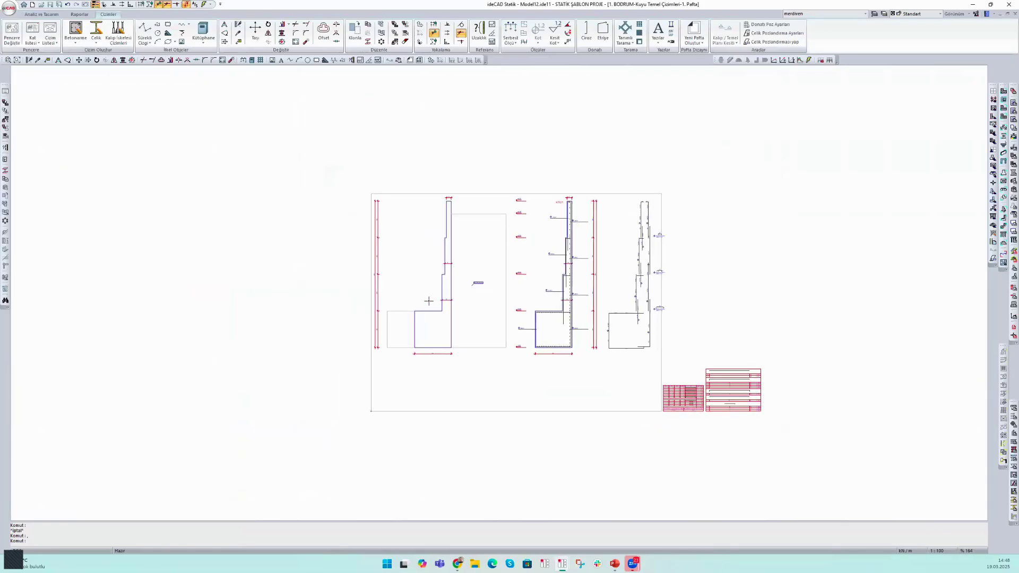
pyautogui.scroll(4, 429, 301)
pyautogui.moveTo(493, 192); pyautogui.dragTo(475, 295, button='middle')
pyautogui.scroll(-1, 475, 295)
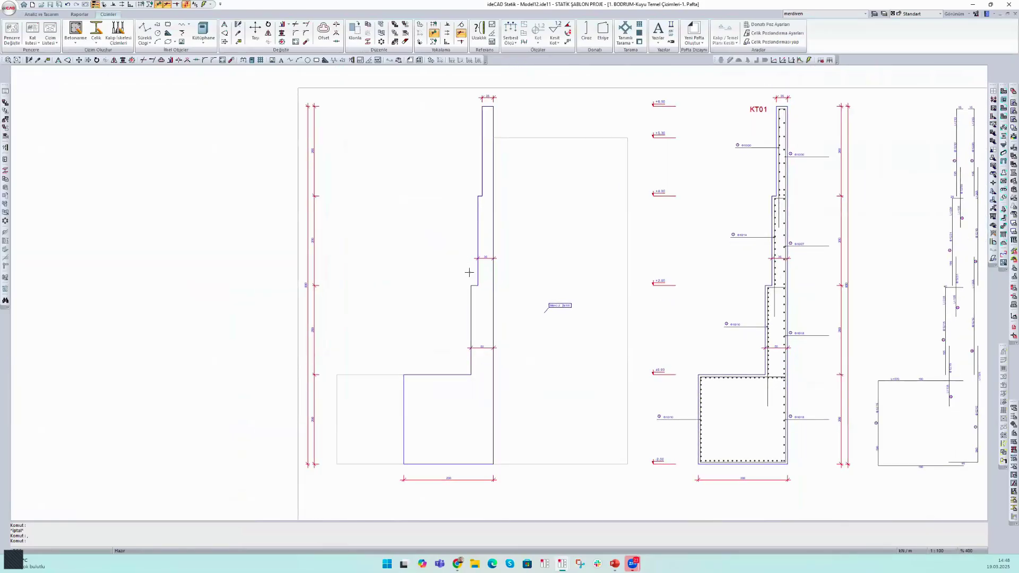
pyautogui.scroll(-2, 471, 271)
pyautogui.scroll(4, 572, 223)
pyautogui.scroll(-3, 576, 264)
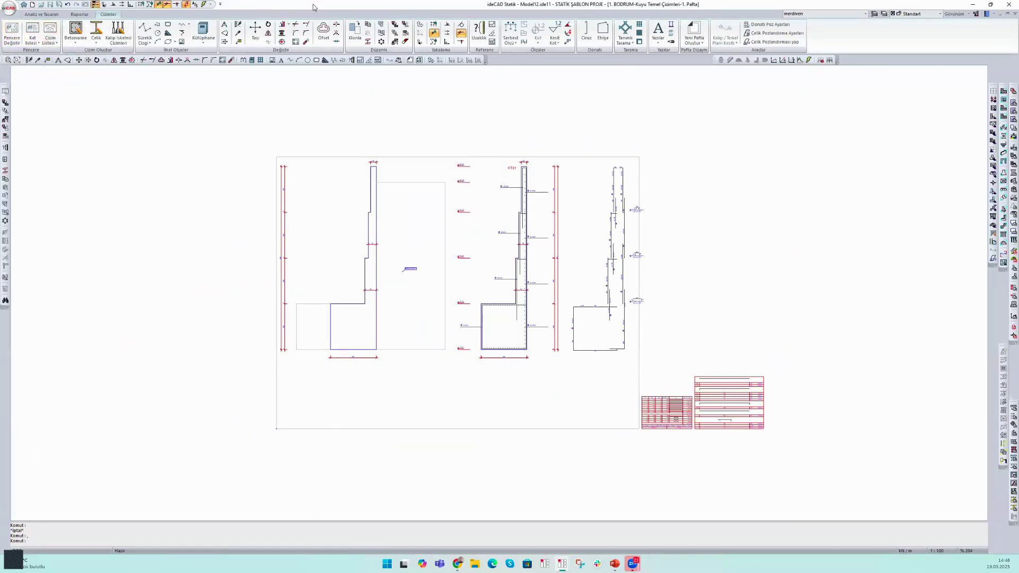
# Return to the 1. BODRUM TAVANI plan and delete the retaining wall and well foundation beside the building.
pyautogui.click(42, 15)
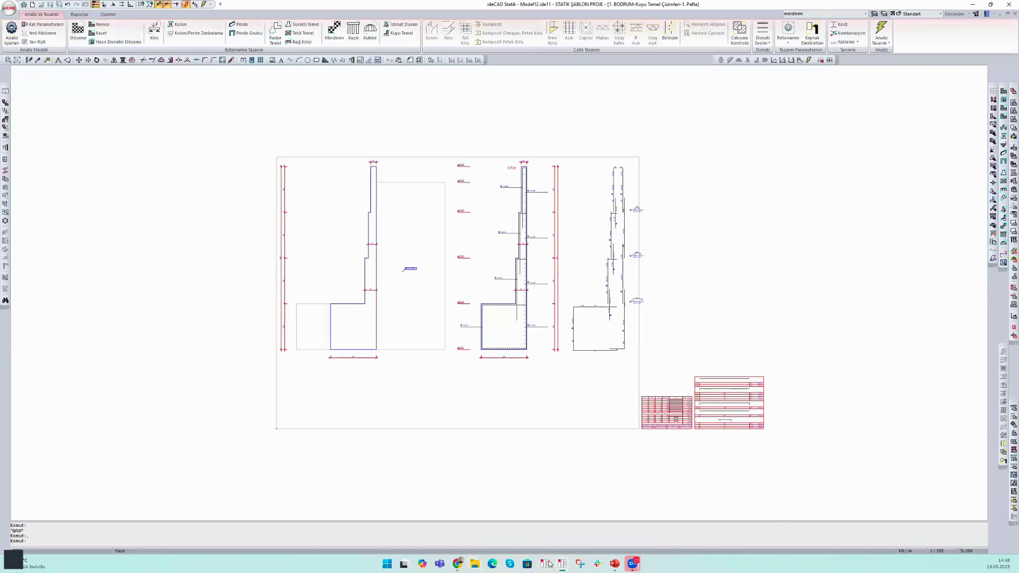
pyautogui.rightClick(785, 556)
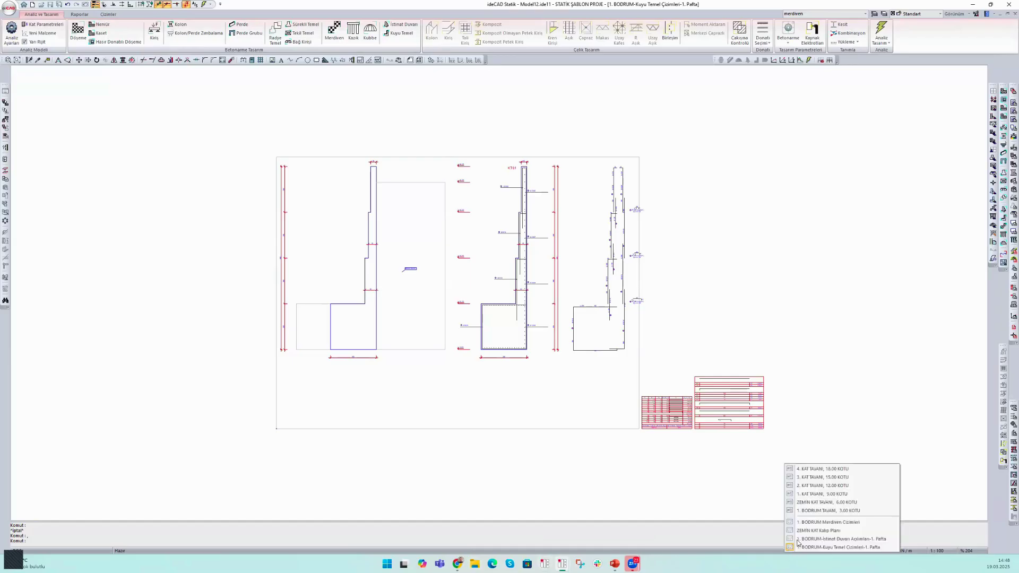
pyautogui.click(818, 513)
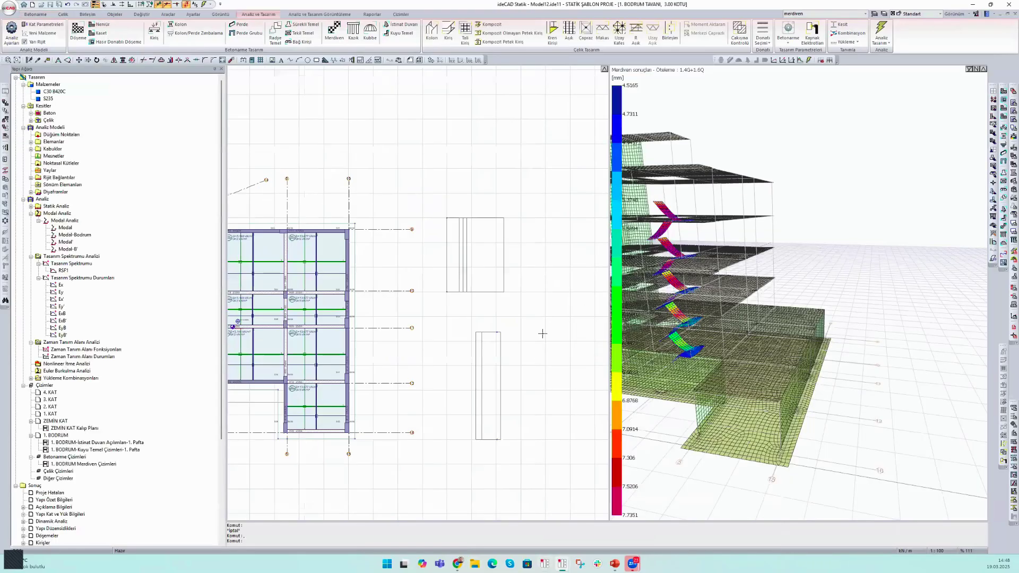
pyautogui.scroll(-1, 543, 335)
pyautogui.moveTo(545, 435); pyautogui.dragTo(489, 269)
pyautogui.press('Delete')
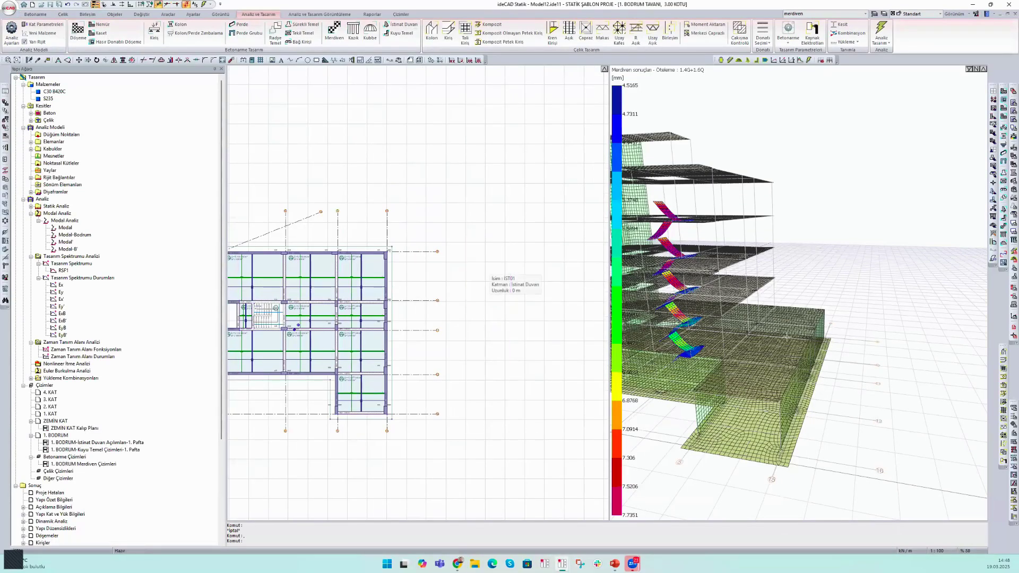
# Switch the 3D view from stair analysis results to the solid building model and show its basement walls.
pyautogui.scroll(-2, 883, 439)
pyautogui.rightClick(867, 447)
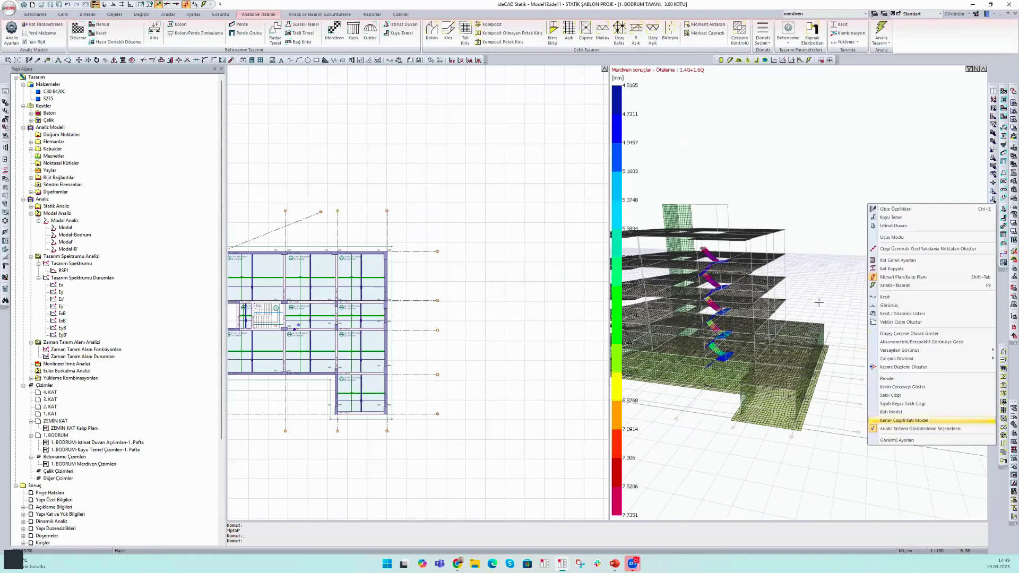
pyautogui.click(903, 368)
pyautogui.scroll(2, 403, 384)
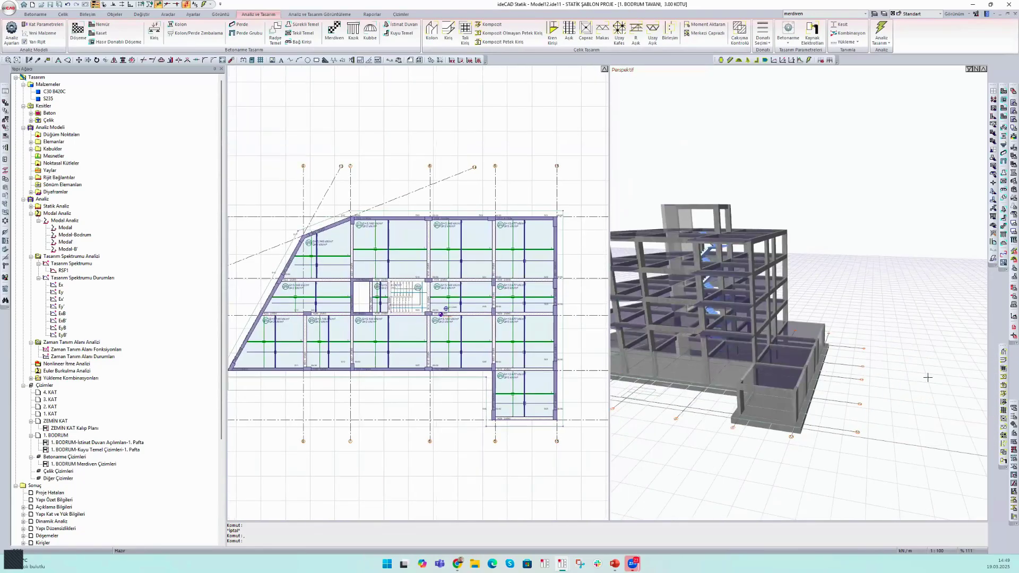
pyautogui.moveTo(909, 377); pyautogui.dragTo(792, 428, button='middle')
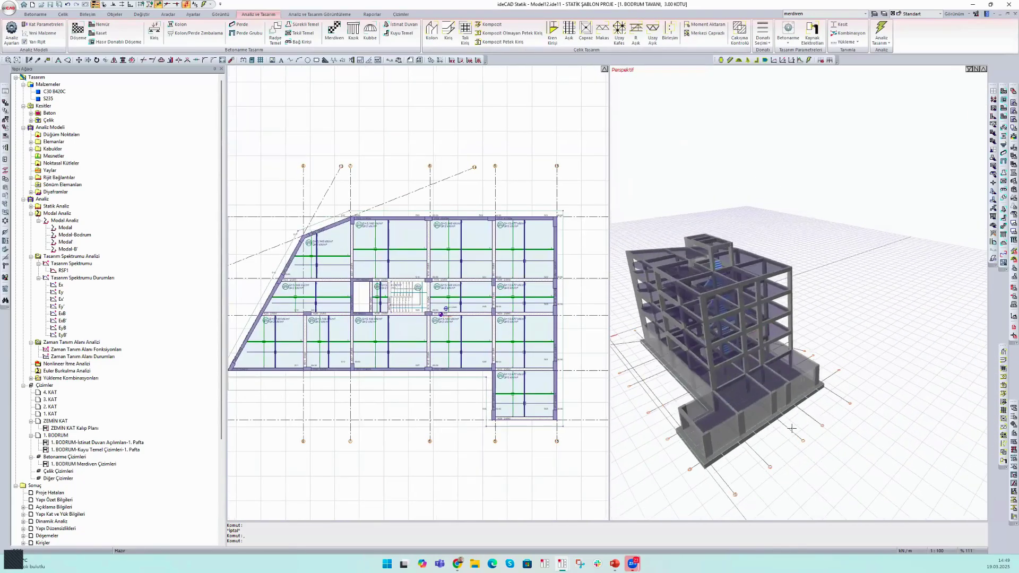
pyautogui.press('Escape')
# Review the storey elevations in the general storey settings, especially the basement and foundation levels.
pyautogui.click(44, 15)
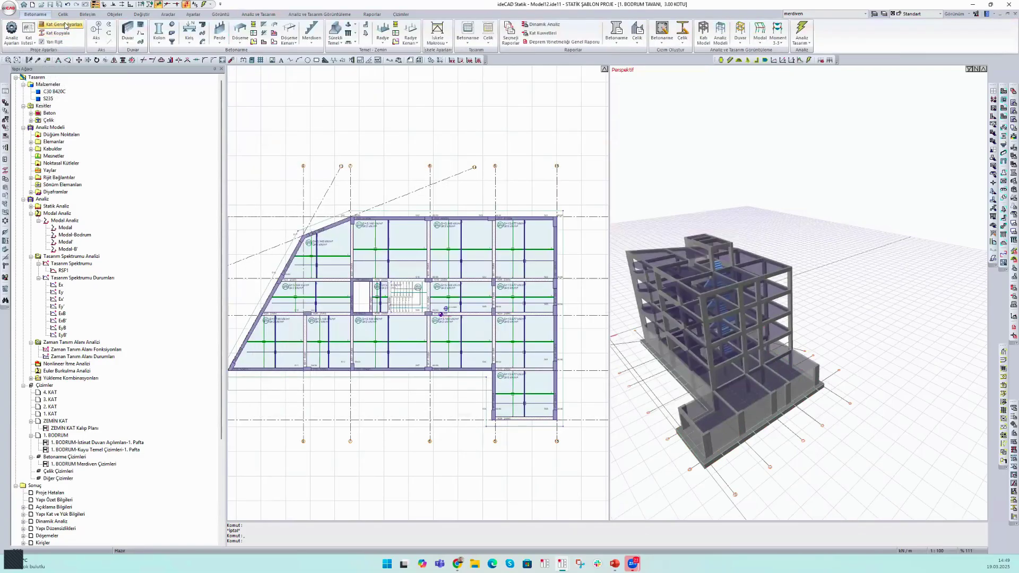
pyautogui.click(63, 24)
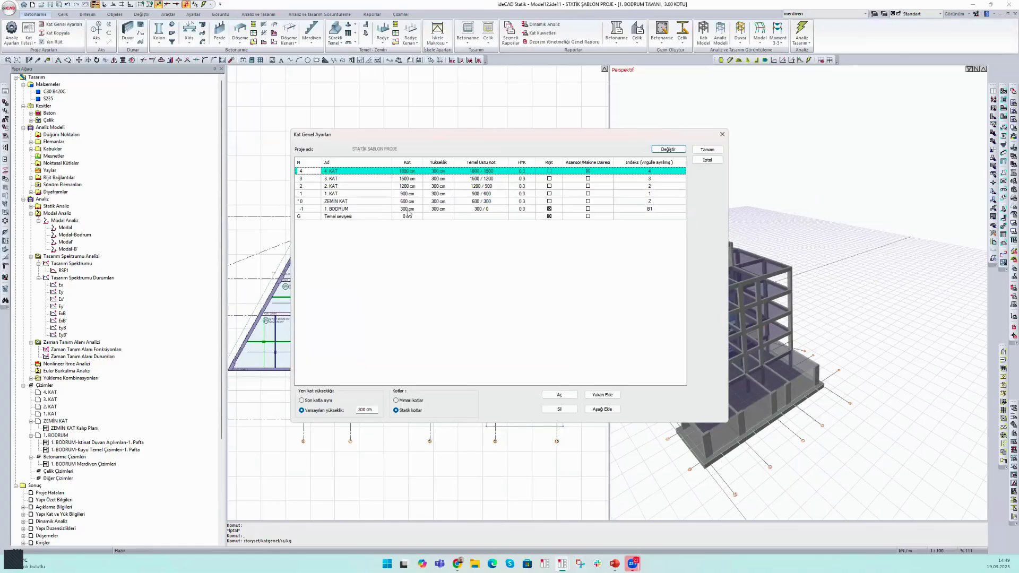
pyautogui.click(721, 133)
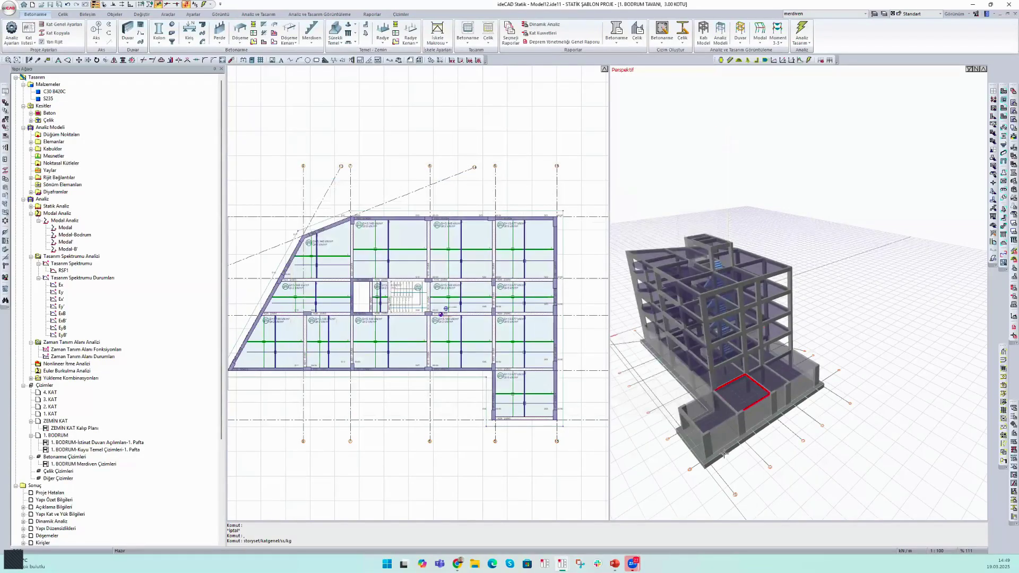
pyautogui.click(66, 24)
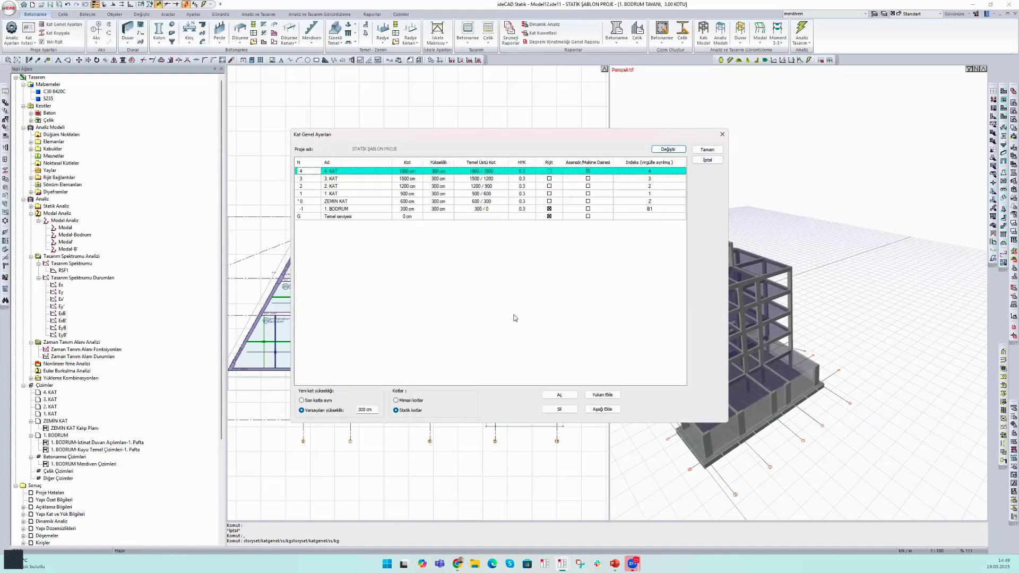
pyautogui.click(722, 134)
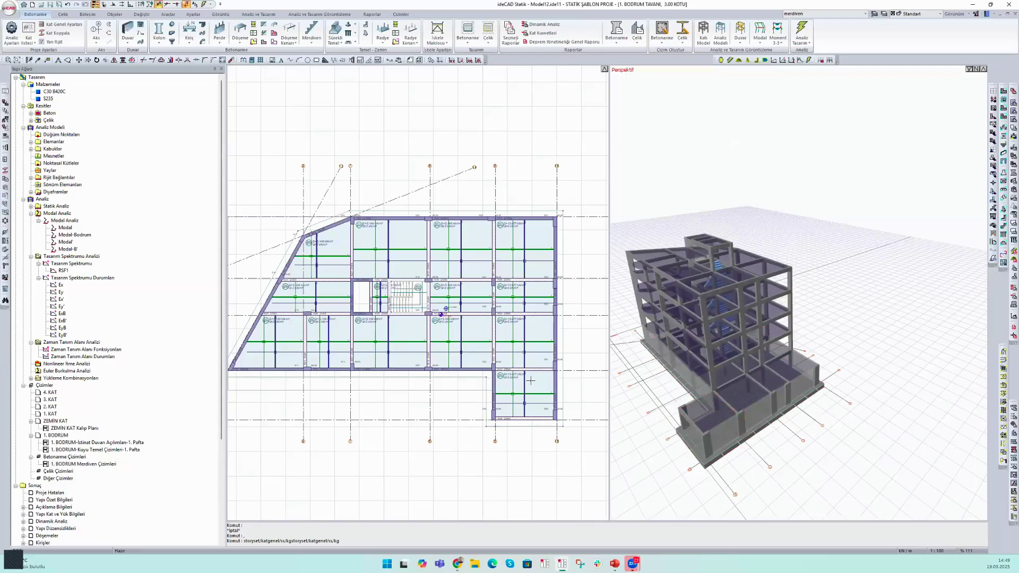
# Select all the similar perimeter basement shear walls based on one wall on axis 16.
pyautogui.scroll(3, 557, 388)
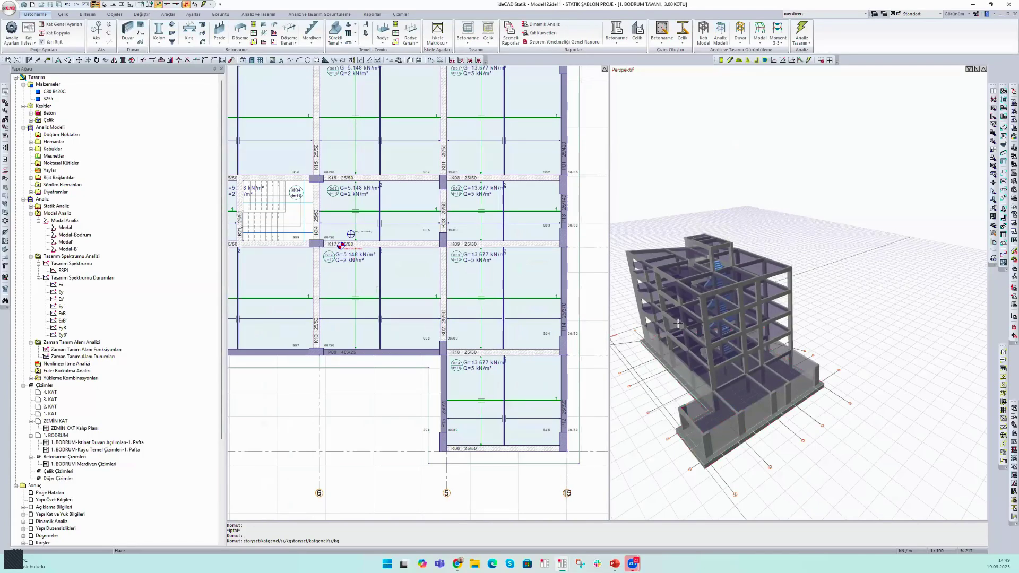
pyautogui.click(564, 391)
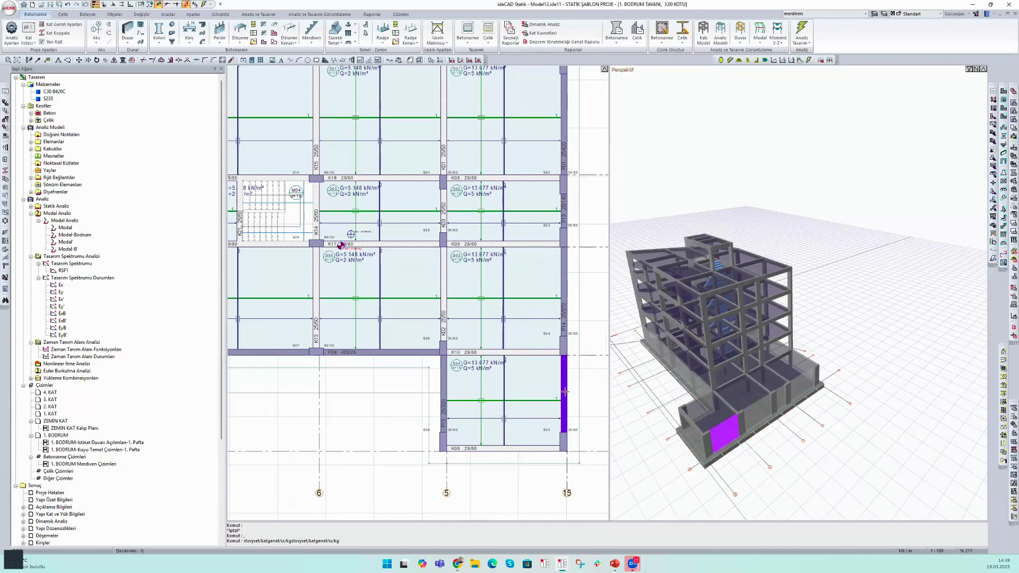
pyautogui.rightClick(564, 393)
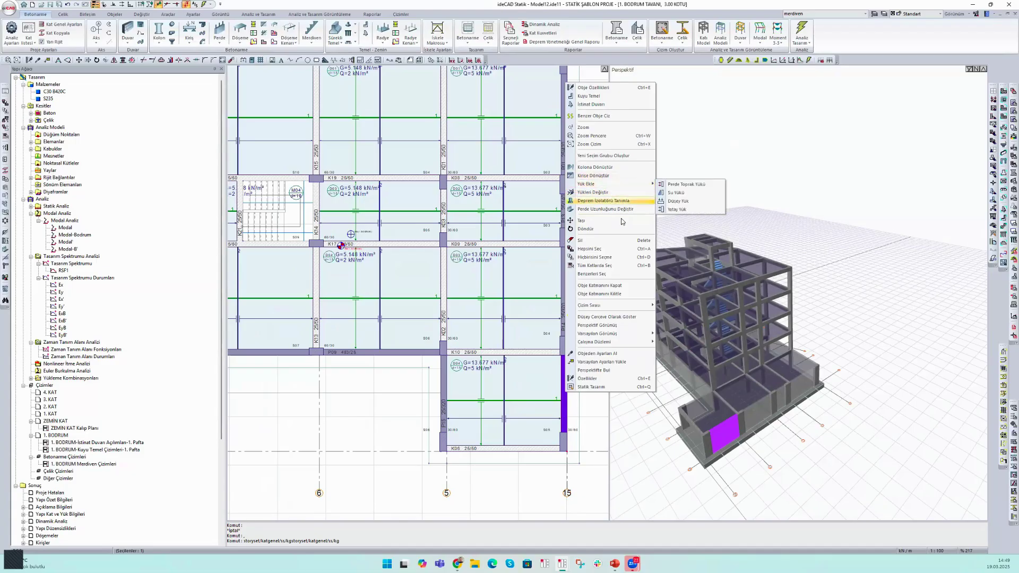
pyautogui.click(610, 274)
pyautogui.scroll(-2, 557, 364)
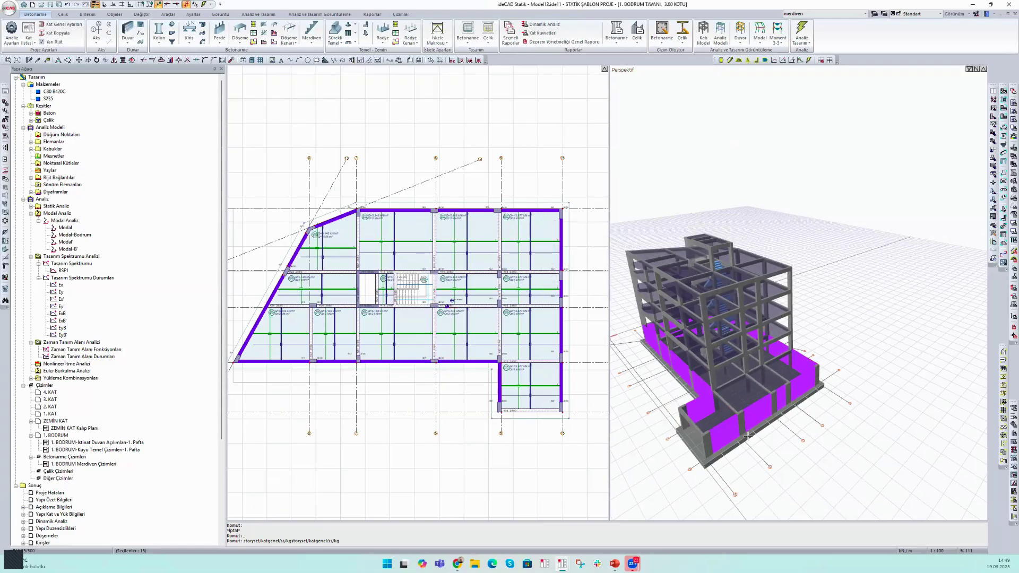
# Add a wall soil load to the selected basement walls with a 3 m global top elevation and zero surcharge.
pyautogui.rightClick(537, 210)
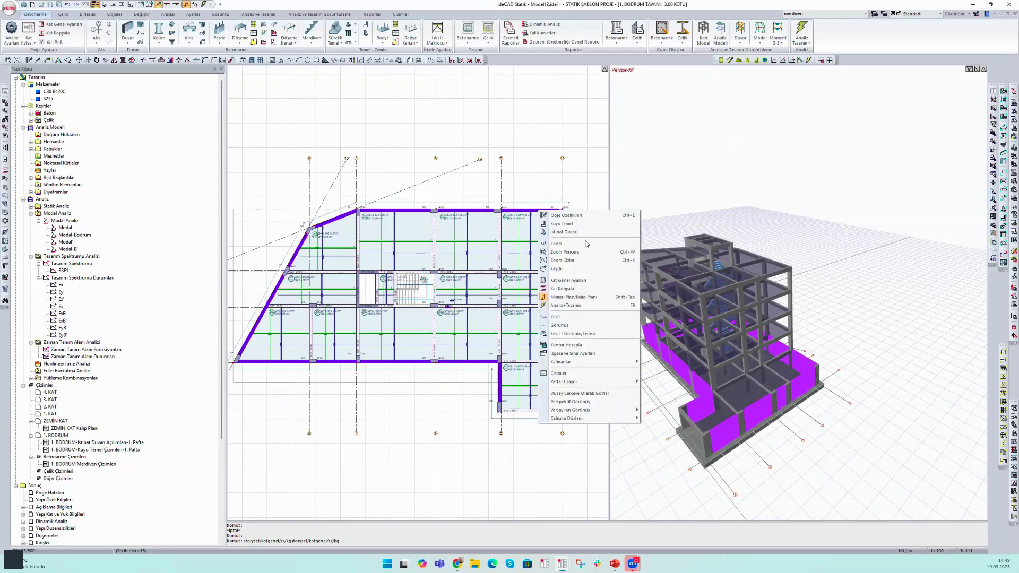
pyautogui.rightClick(532, 212)
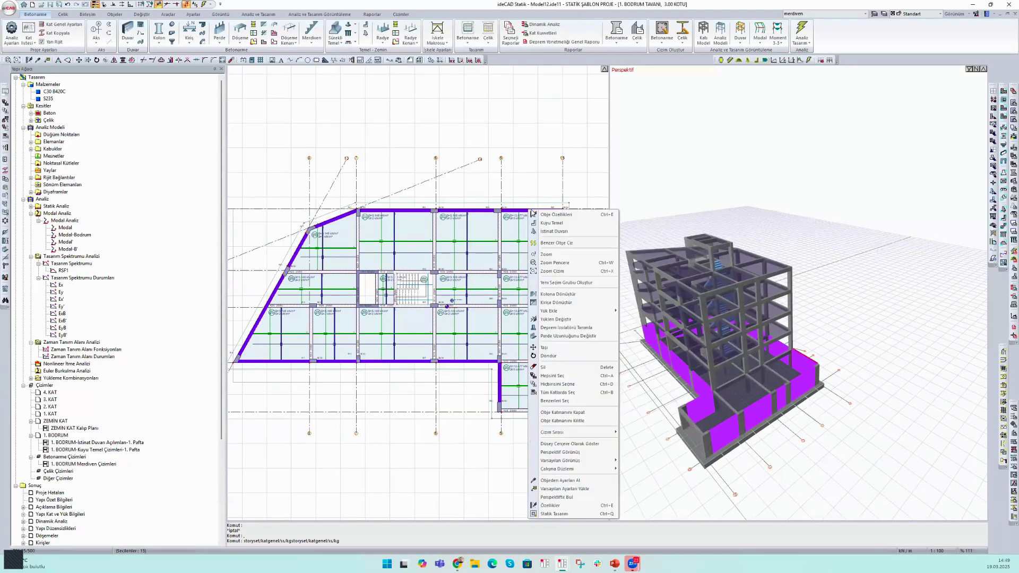
pyautogui.moveTo(597, 311)
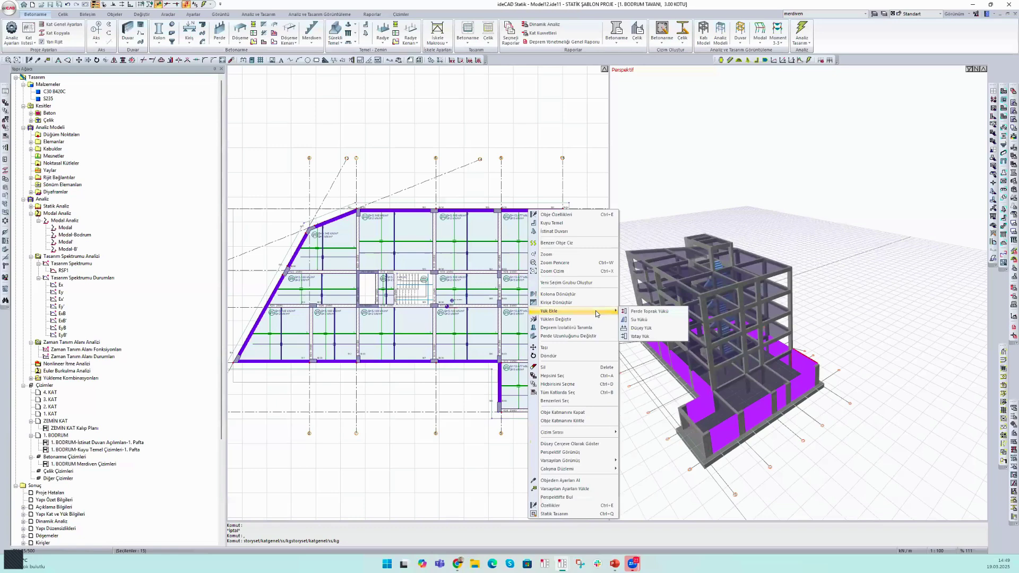
pyautogui.click(649, 312)
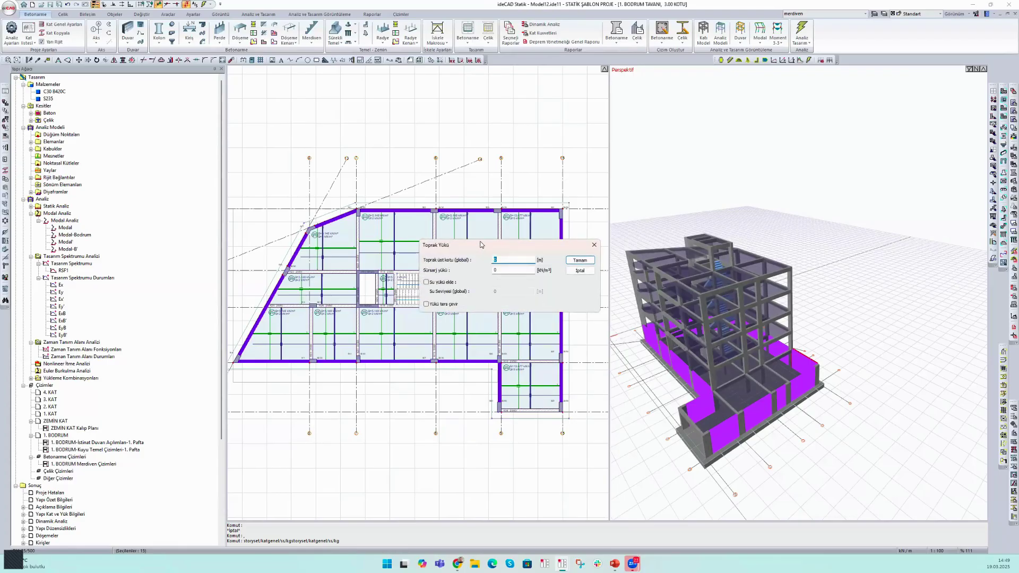
pyautogui.moveTo(481, 244); pyautogui.dragTo(680, 254)
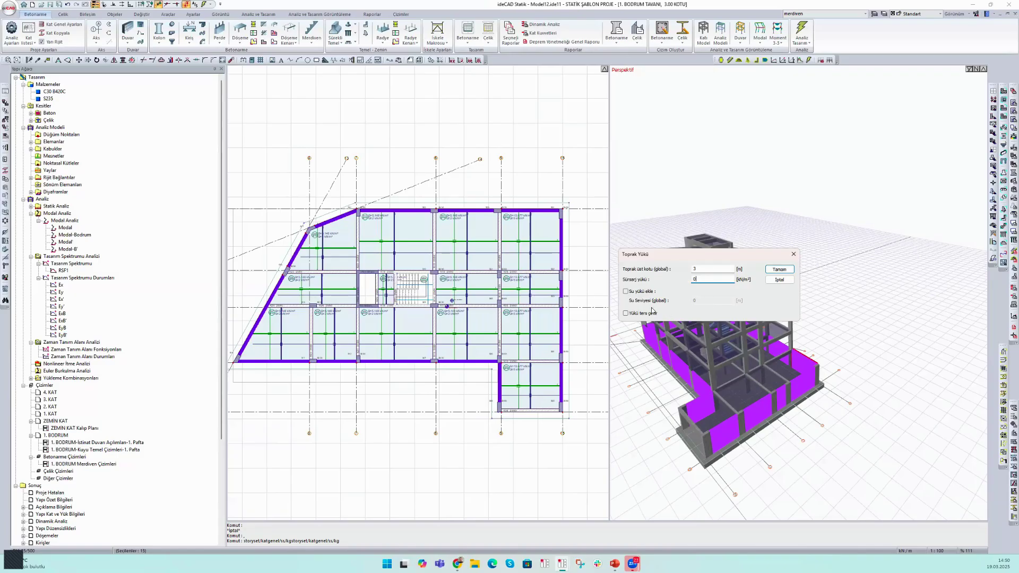
pyautogui.click(781, 270)
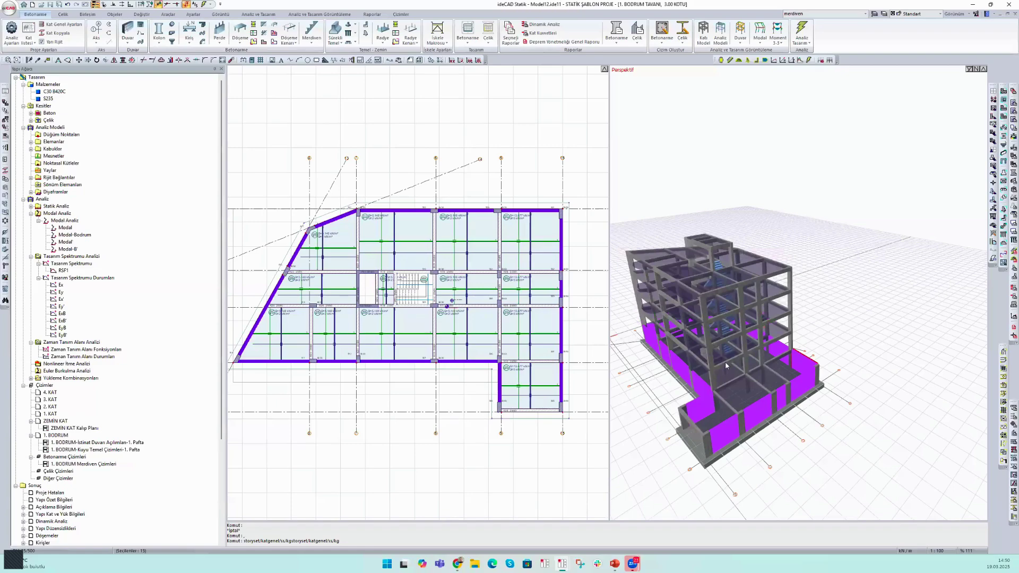
pyautogui.press('Escape')
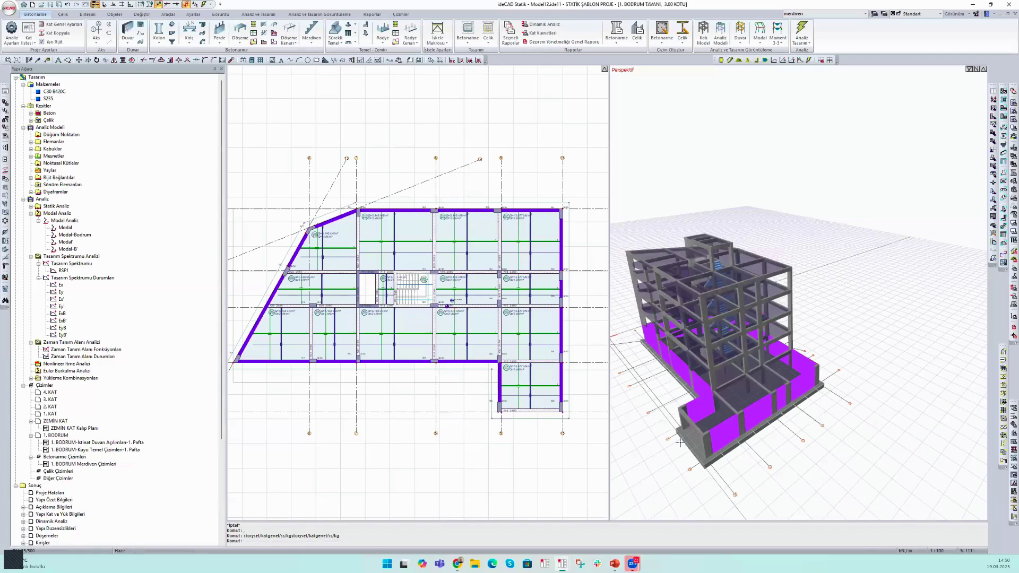
# Inspect the H soil loads on the basement walls in the 3D analysis model.
pyautogui.scroll(5, 752, 438)
pyautogui.scroll(8, 753, 438)
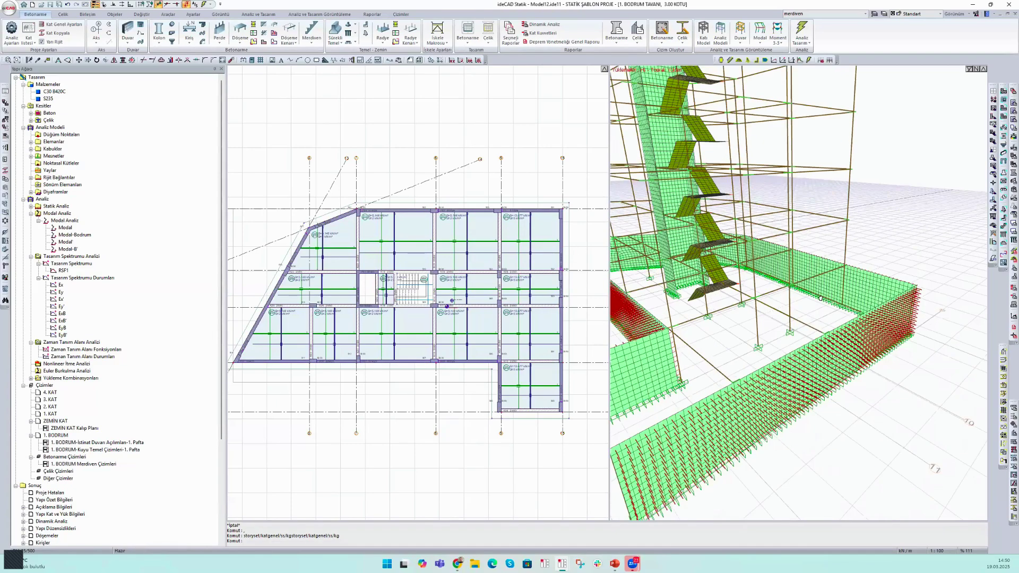
pyautogui.moveTo(763, 321)
pyautogui.mouseDown(button='middle')
pyautogui.moveTo(720, 302)
pyautogui.moveTo(710, 316)
pyautogui.mouseUp(button='middle')
pyautogui.scroll(-4, 710, 316)
# Check the storey elevations and the soil load settings assigned to basement wall P14, leaving both unmodified.
pyautogui.click(63, 25)
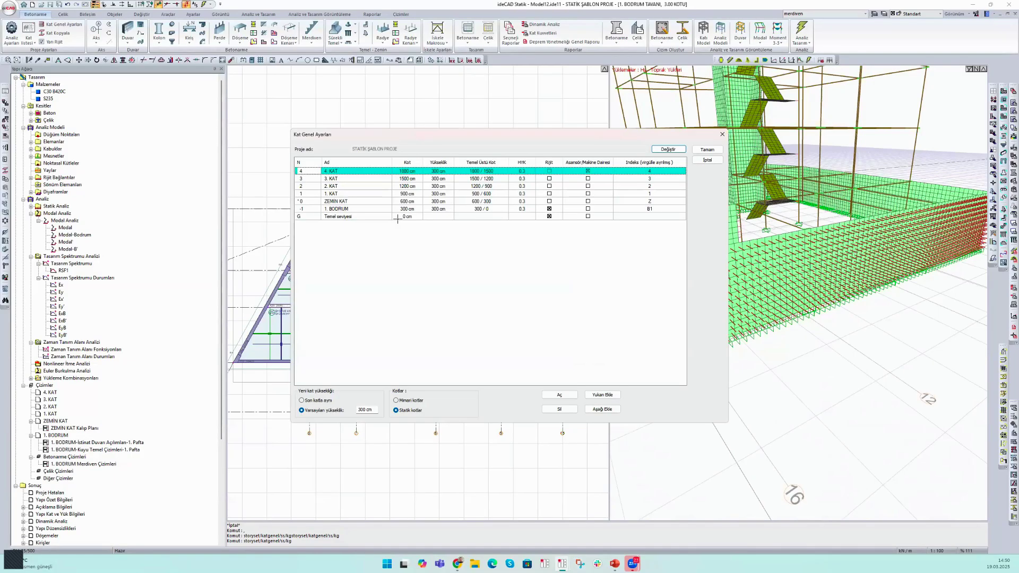
pyautogui.click(723, 135)
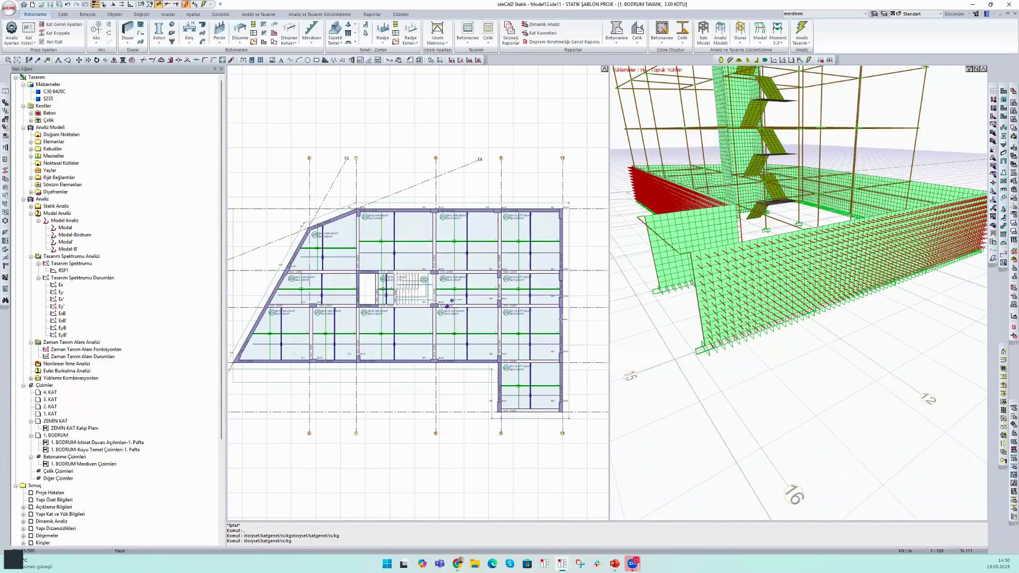
pyautogui.click(562, 319)
pyautogui.rightClick(564, 322)
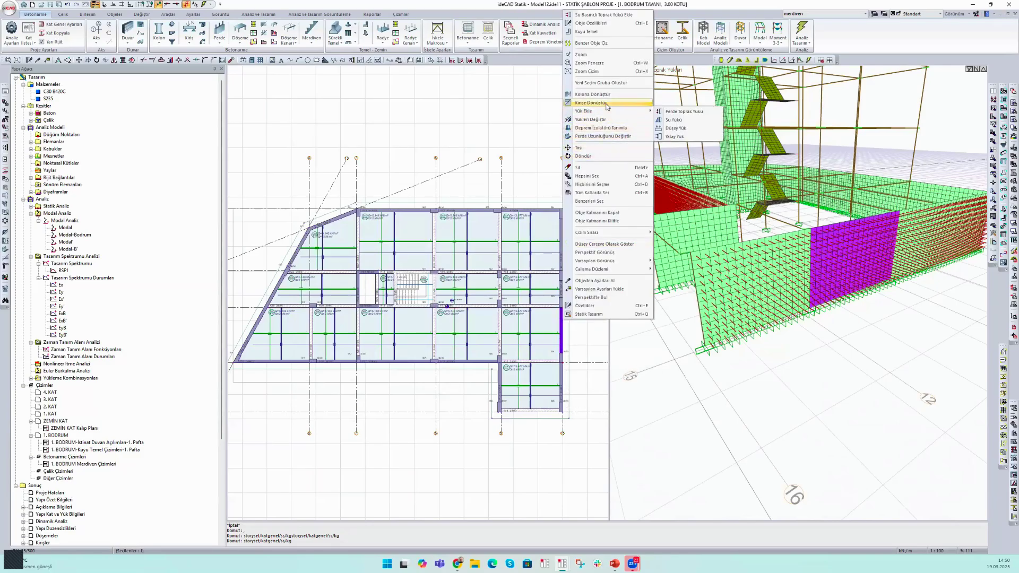
pyautogui.click(609, 120)
pyautogui.doubleClick(406, 197)
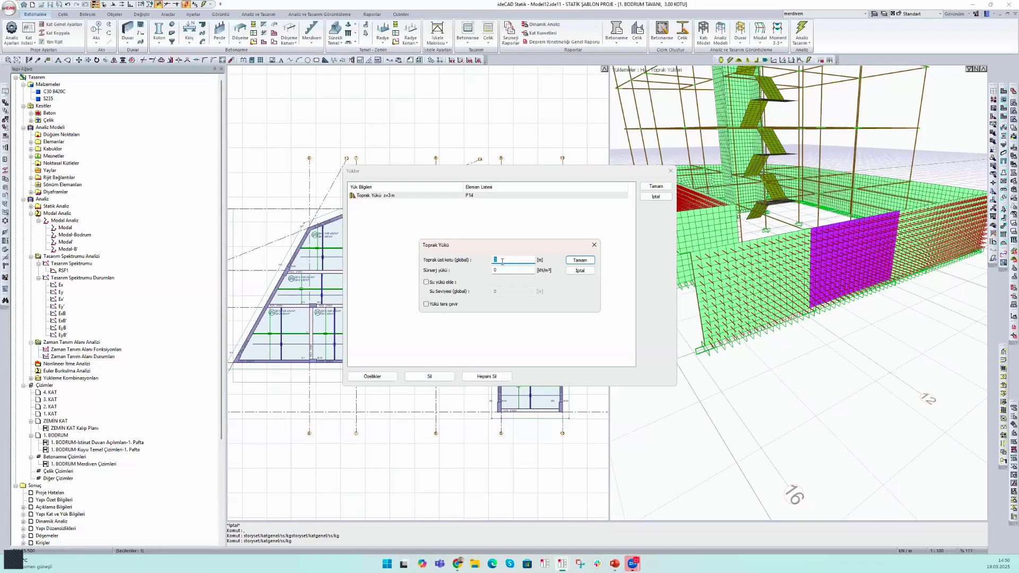
pyautogui.click(581, 260)
pyautogui.click(662, 200)
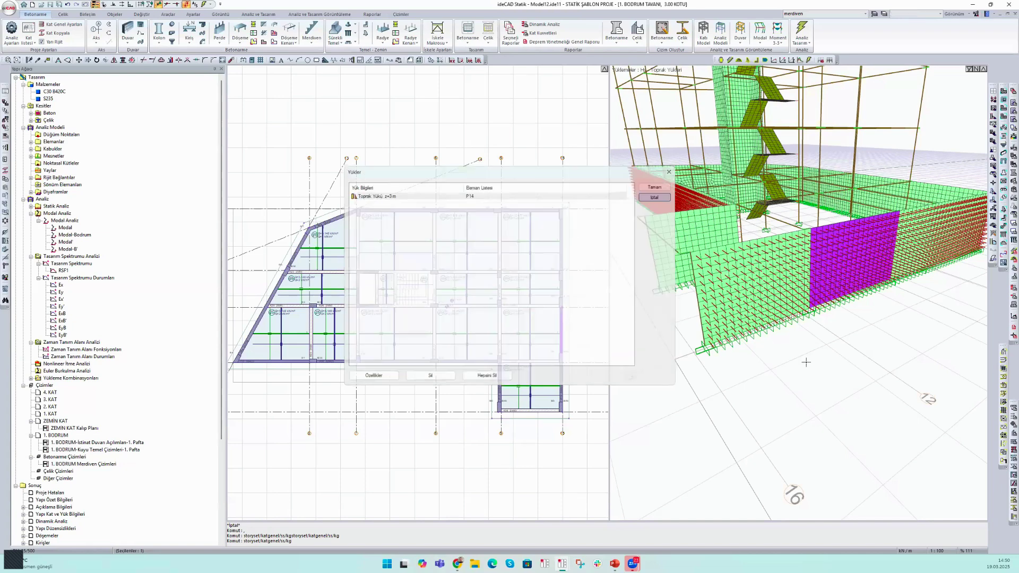
# Run the complete analysis and reinforced-concrete design of the building with the basement wall soil loads included.
pyautogui.scroll(-2, 747, 304)
pyautogui.moveTo(777, 421)
pyautogui.keyDown('ctrl'); pyautogui.mouseDown(button='middle')
pyautogui.moveTo(773, 396)
pyautogui.moveTo(779, 446)
pyautogui.moveTo(861, 451)
pyautogui.mouseUp(button='middle'); pyautogui.keyUp('ctrl')
pyautogui.scroll(-3, 770, 436)
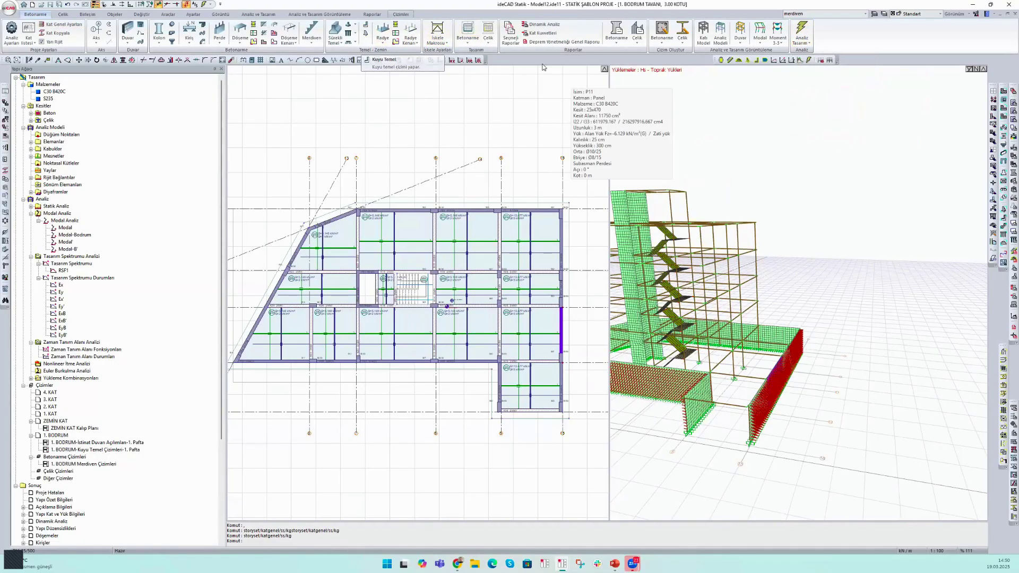
pyautogui.click(807, 28)
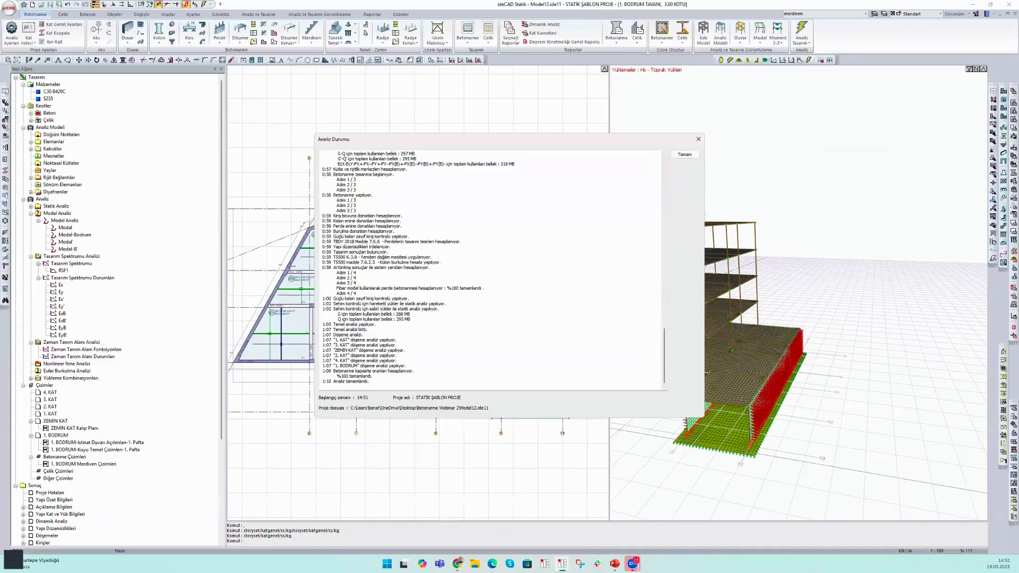
pyautogui.click(685, 154)
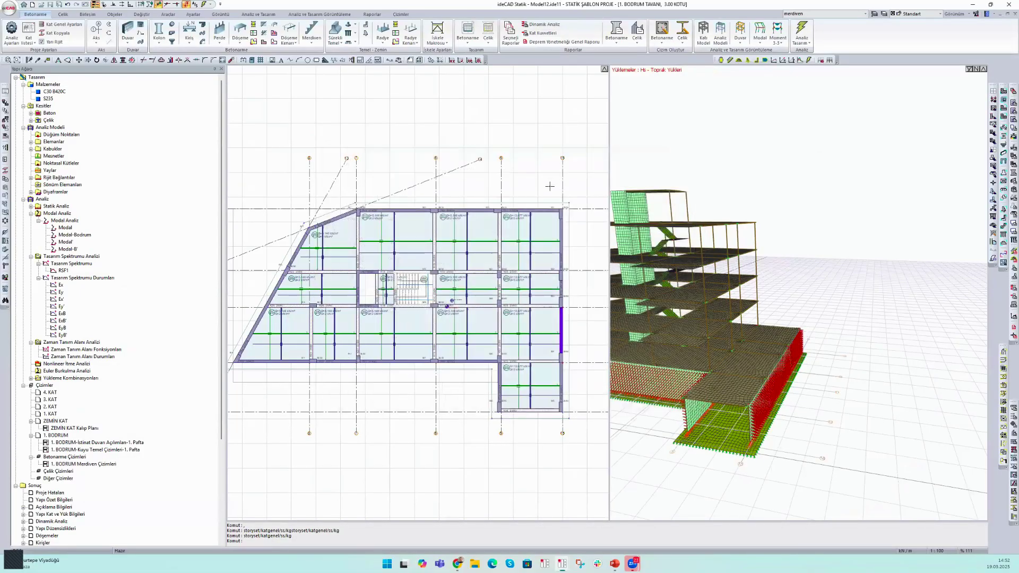
# Examine the reinforced-concrete design load combinations for soil load terms, including 1.4G+1.6Q+1.6Hs and the seismic combinations with Hd.
pyautogui.scroll(-5, 90, 372)
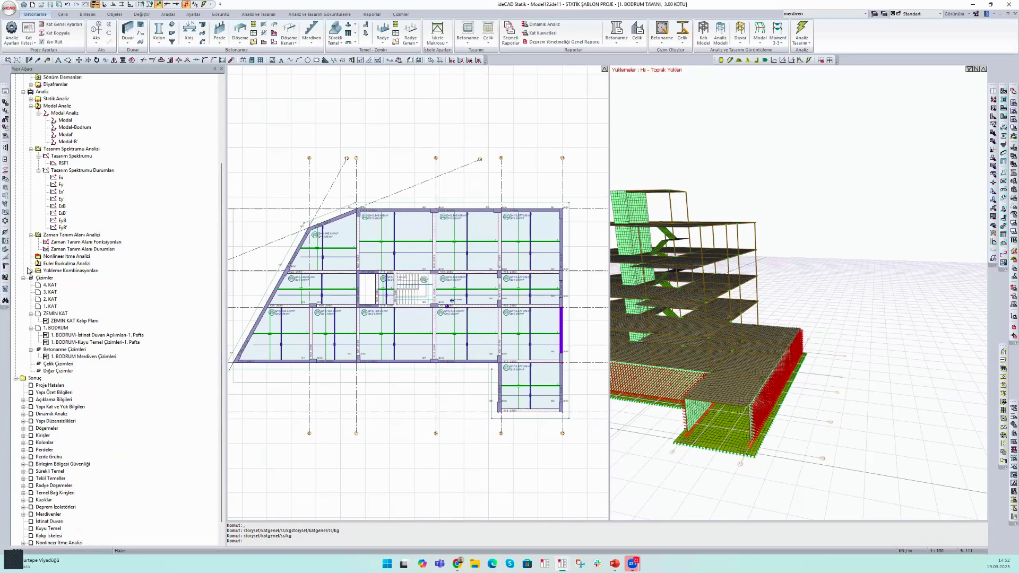
pyautogui.doubleClick(64, 271)
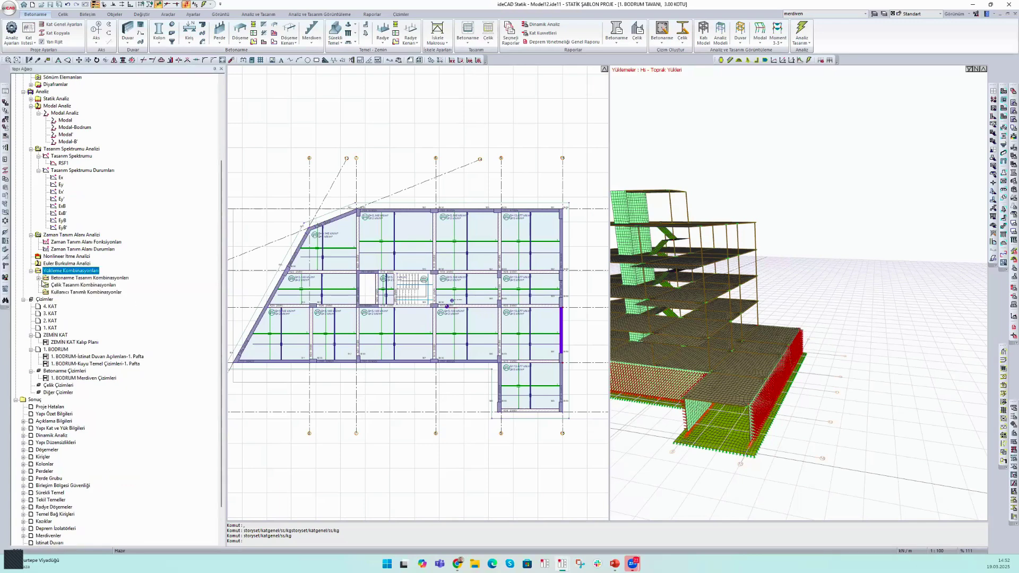
pyautogui.click(40, 278)
pyautogui.scroll(-5, 82, 298)
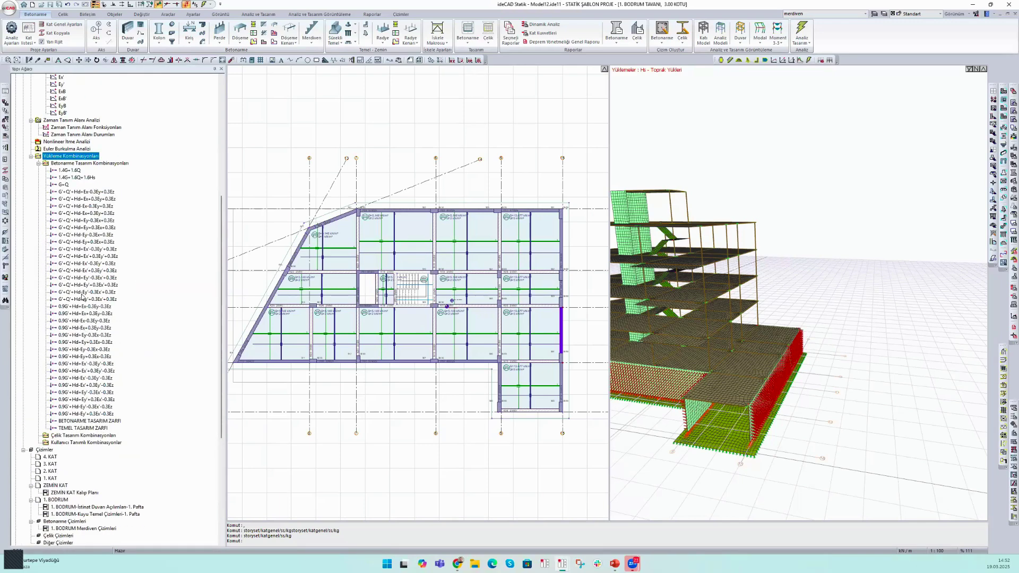
pyautogui.click(78, 214)
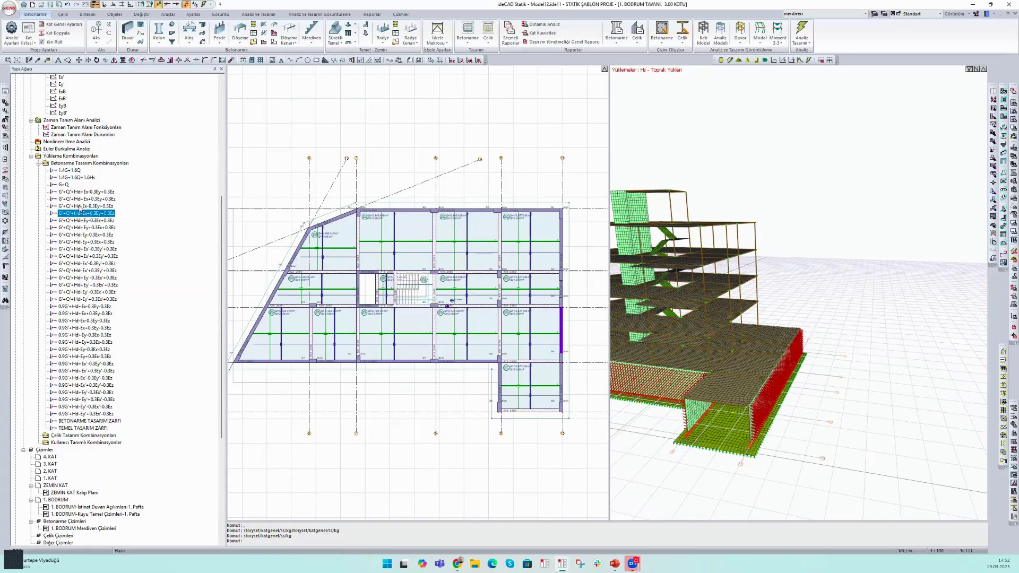
pyautogui.click(95, 178)
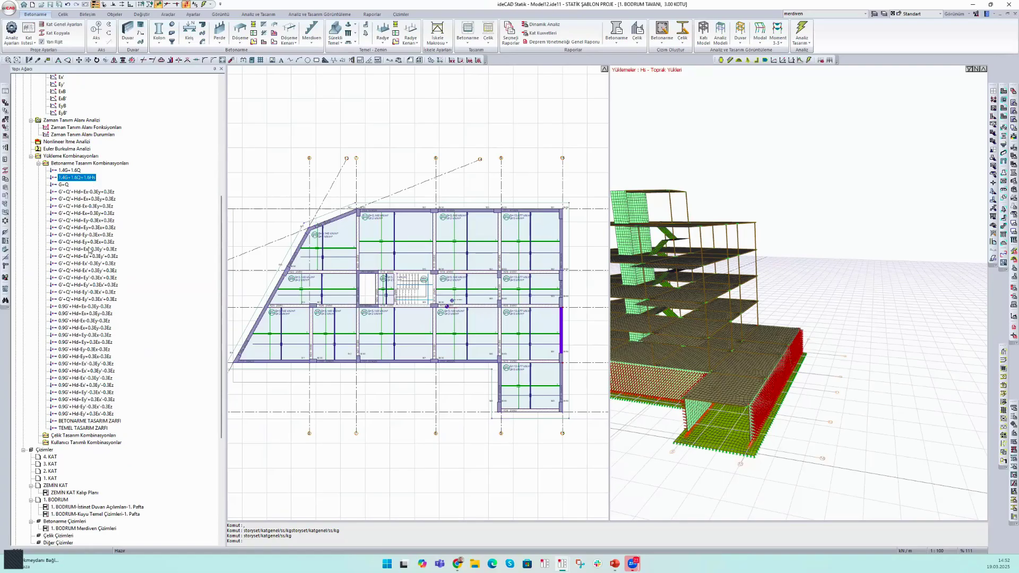
# Generate the shear wall report for the selected basement wall, examine its soil loads section, and close the report.
pyautogui.click(383, 16)
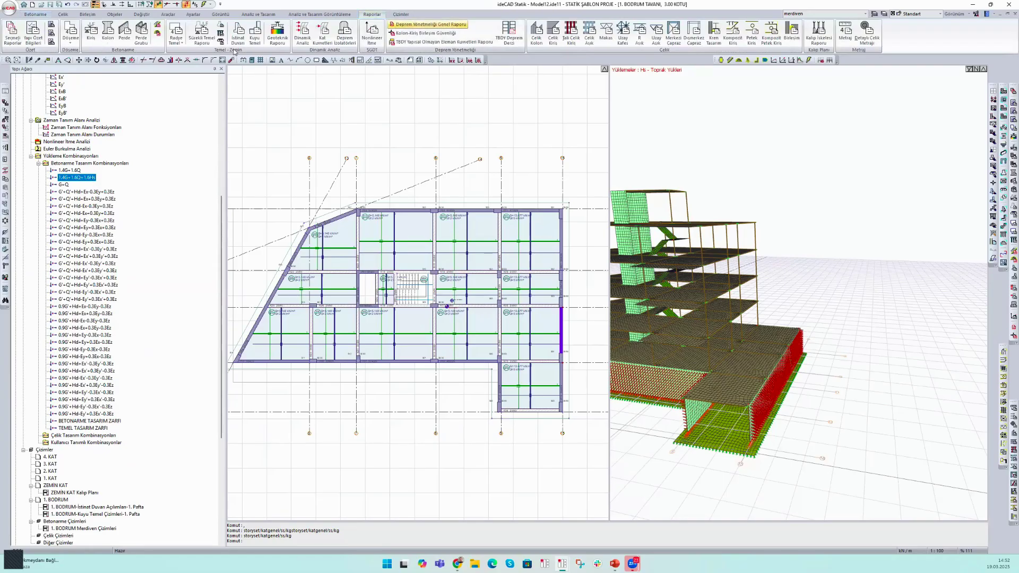
pyautogui.click(125, 35)
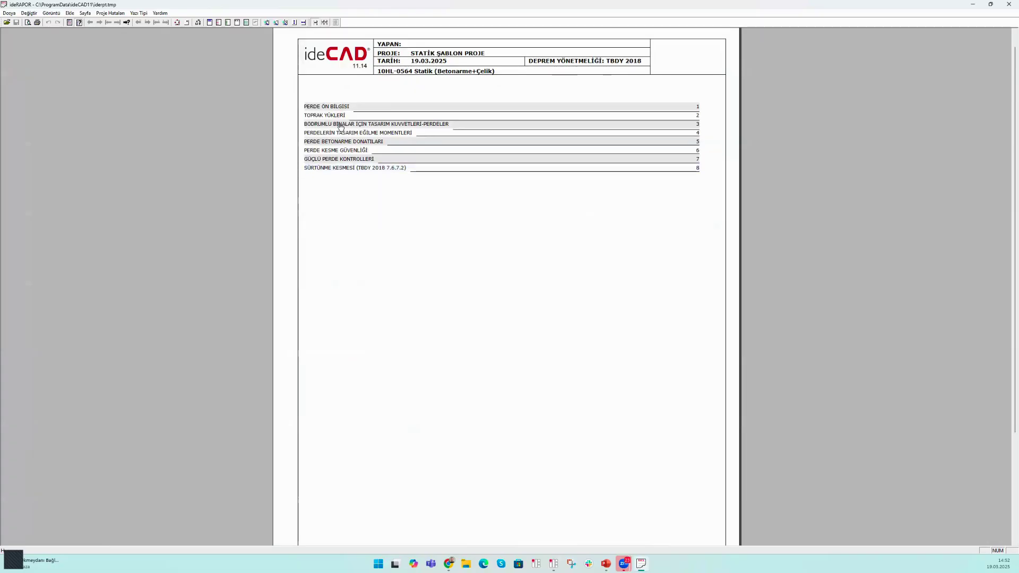
pyautogui.click(327, 115)
pyautogui.scroll(-3, 386, 251)
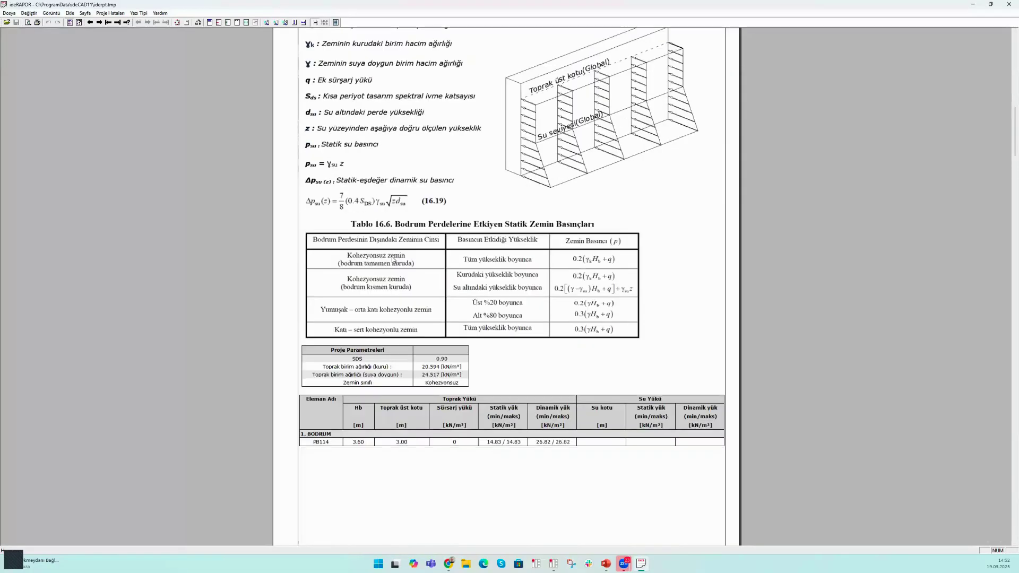
pyautogui.scroll(-8, 386, 252)
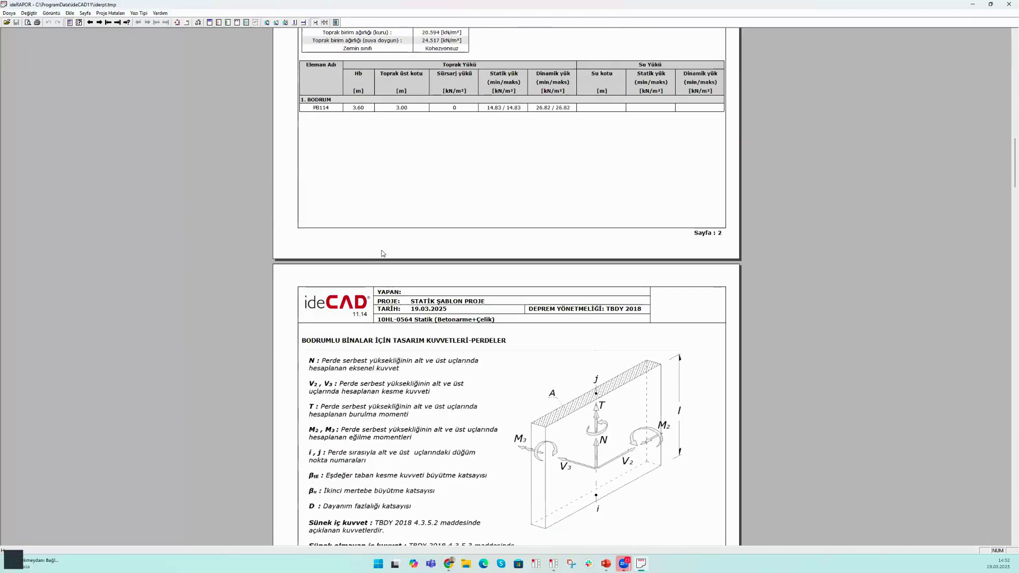
pyautogui.scroll(-3, 386, 255)
pyautogui.scroll(10, 384, 286)
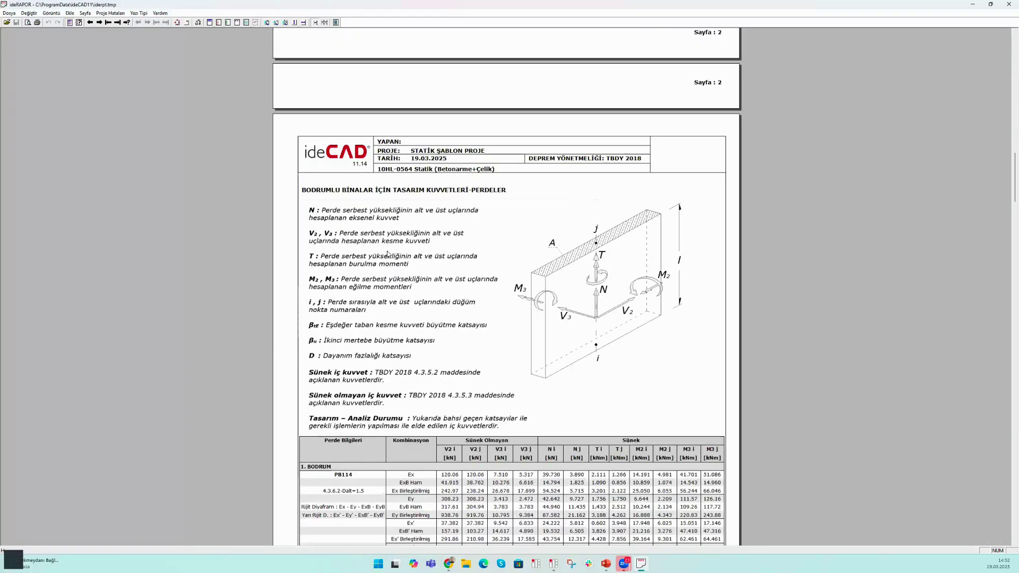
pyautogui.scroll(3, 380, 335)
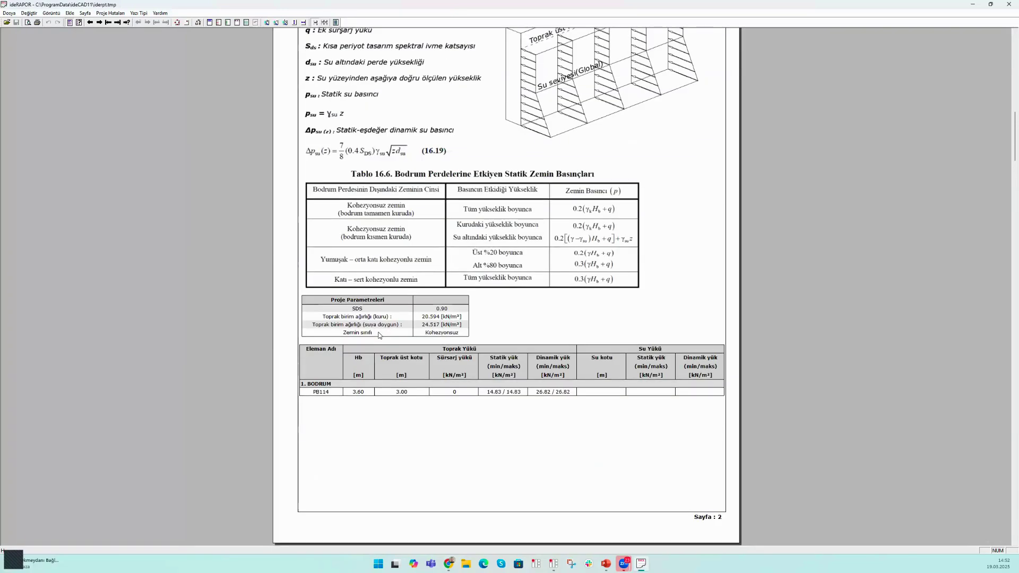
pyautogui.scroll(2, 380, 335)
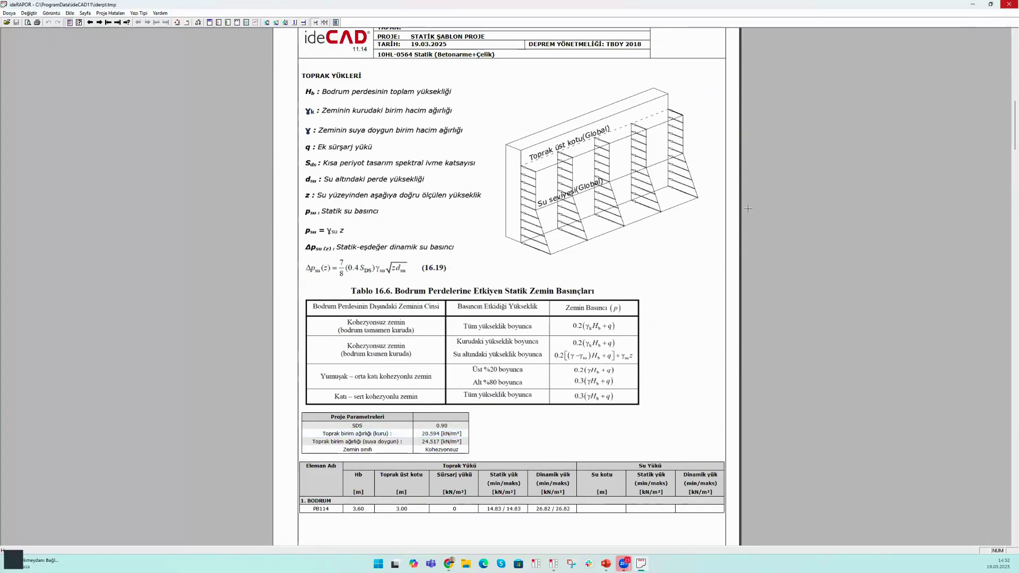
pyautogui.click(1009, 4)
# Generate the shear wall report for all walls, examine the soil load table of the basement walls, and close the report.
pyautogui.scroll(3, 568, 320)
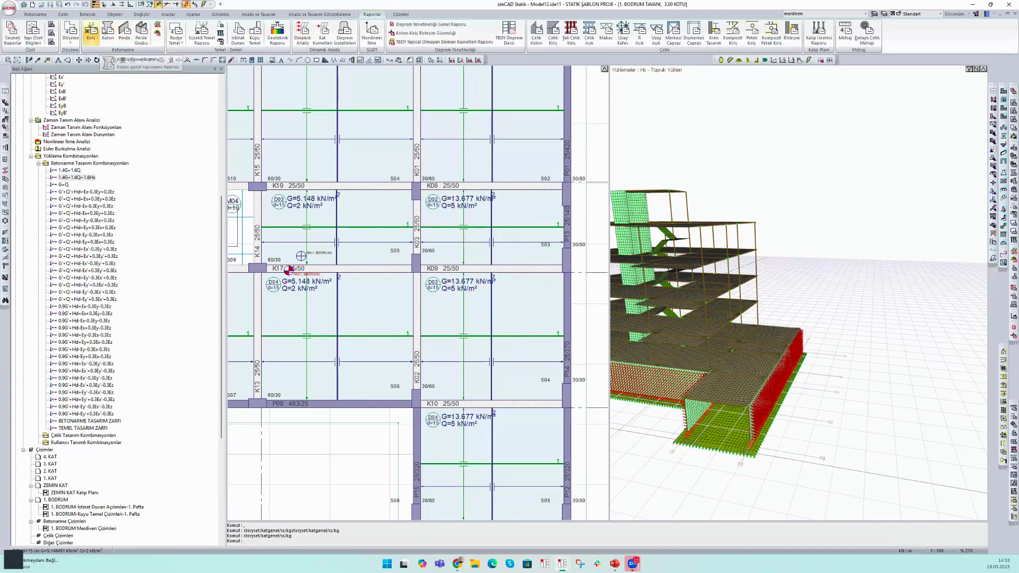
pyautogui.click(129, 38)
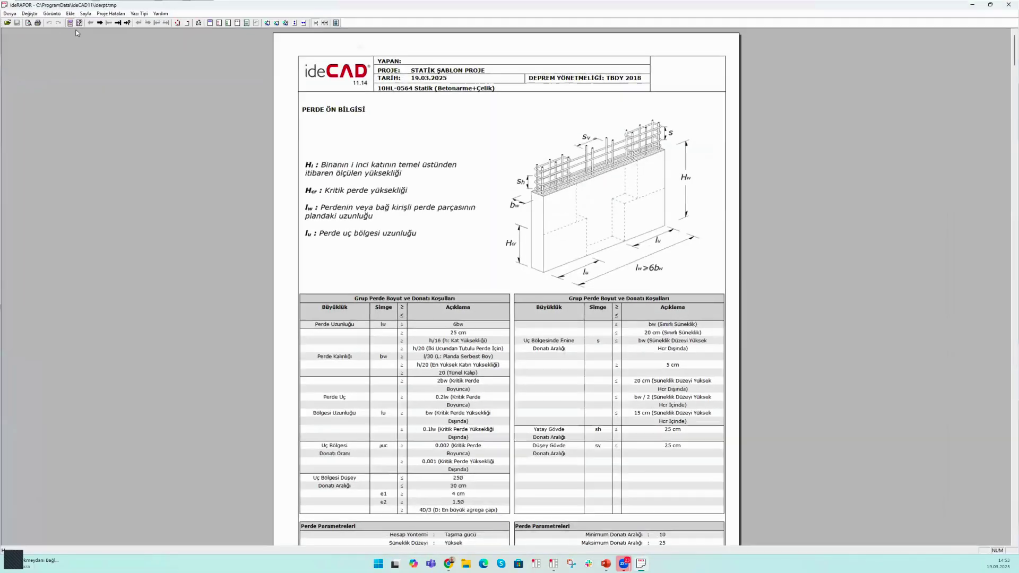
pyautogui.click(79, 23)
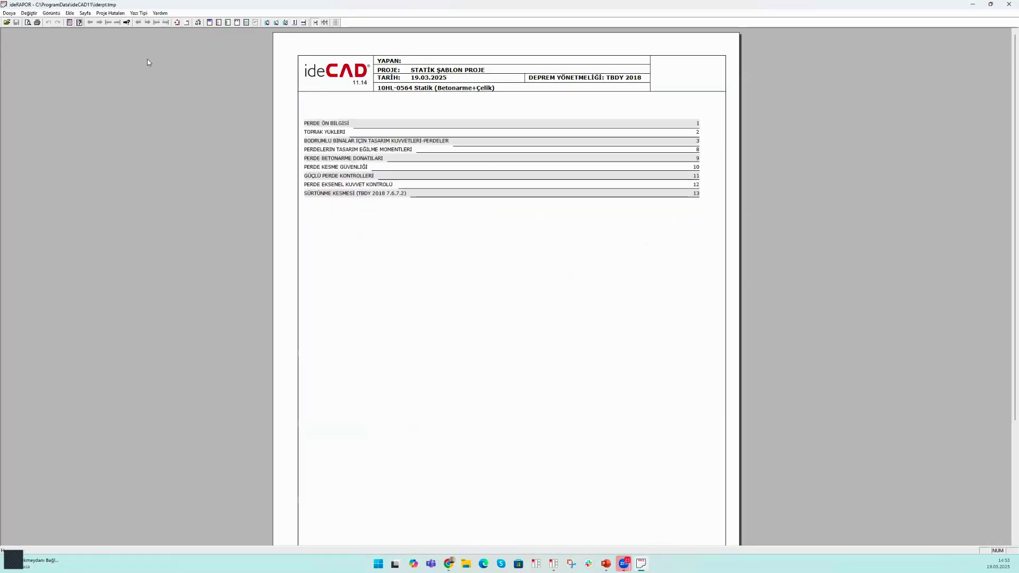
pyautogui.click(375, 132)
pyautogui.scroll(-10, 433, 252)
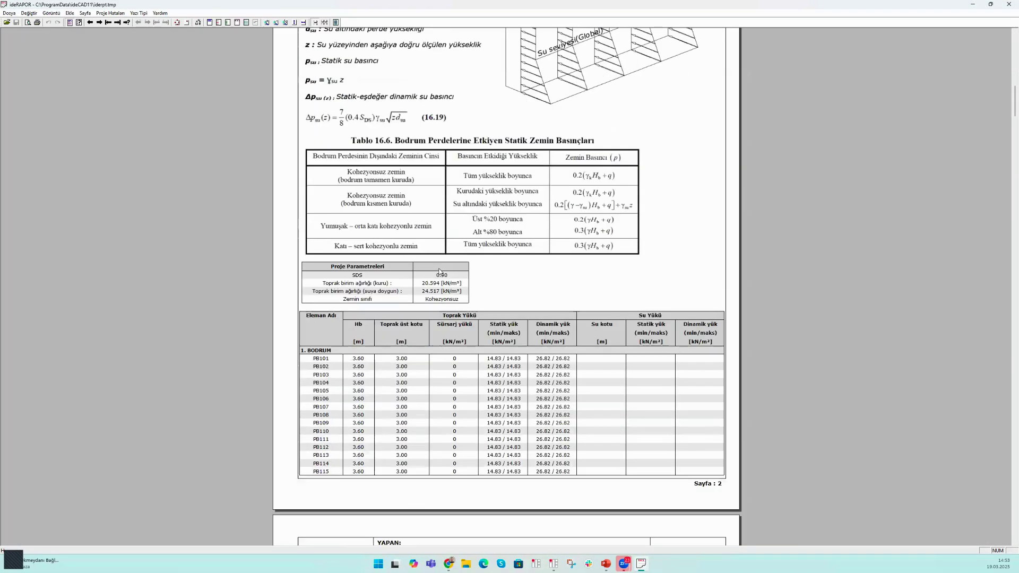
pyautogui.scroll(6, 433, 253)
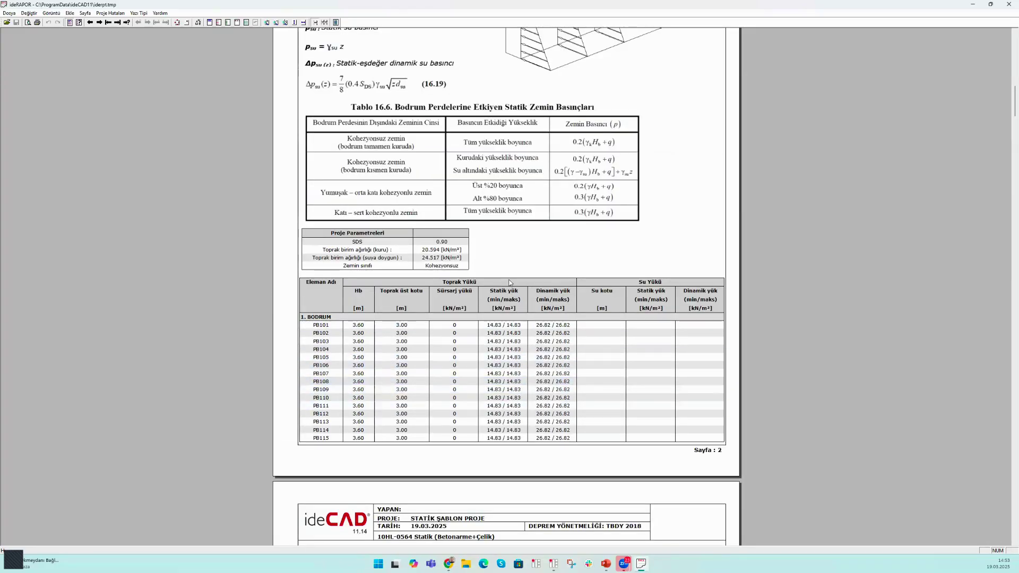
pyautogui.scroll(2, 536, 306)
pyautogui.scroll(1, 535, 307)
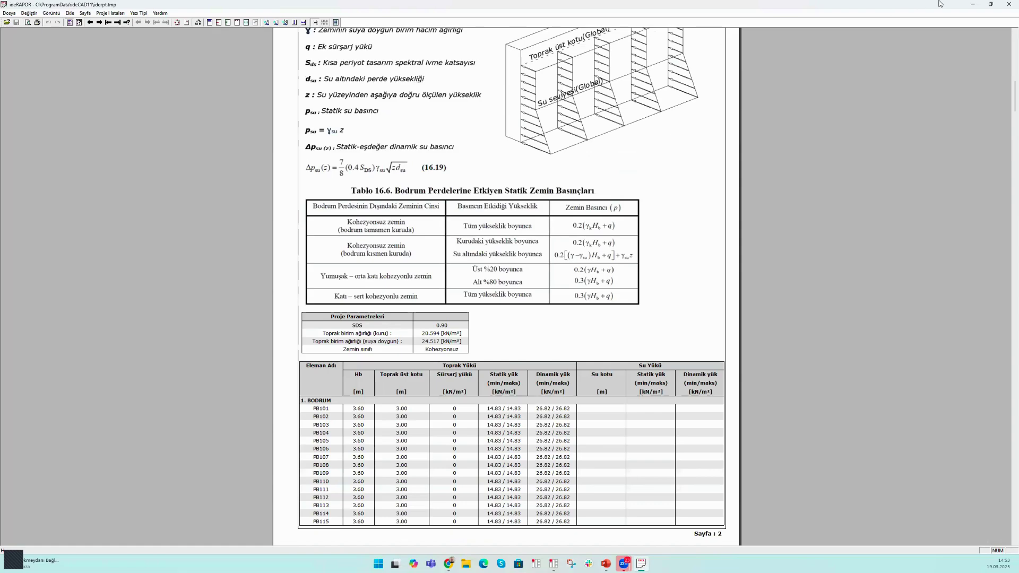
pyautogui.hotkey('alt', 'F4')
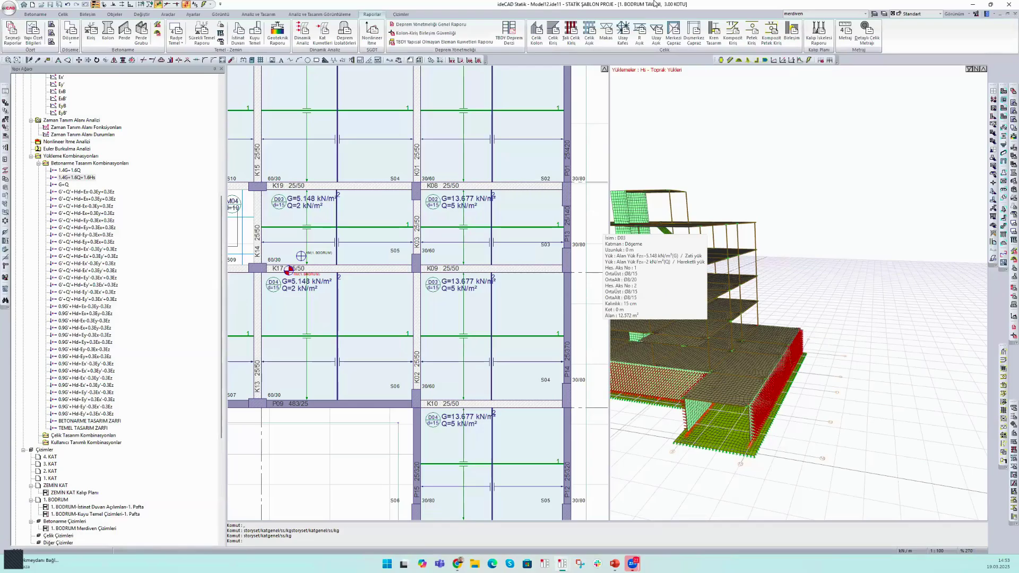
# Generate the formwork scaffolding report for the whole project, with 10x10 as the slab primary beam section.
pyautogui.moveTo(717, 224); pyautogui.dragTo(871, 159, button='middle')
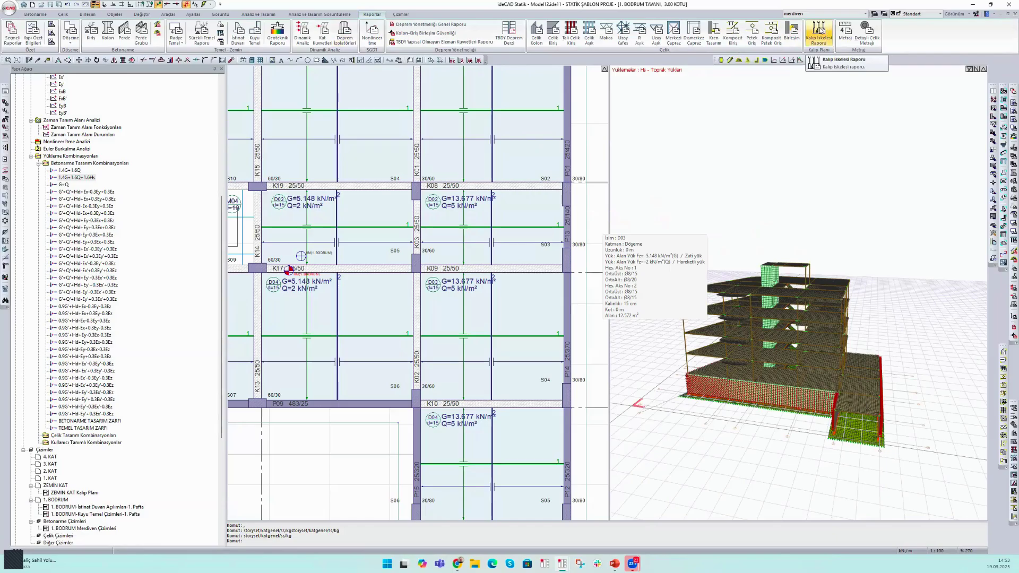
pyautogui.click(820, 32)
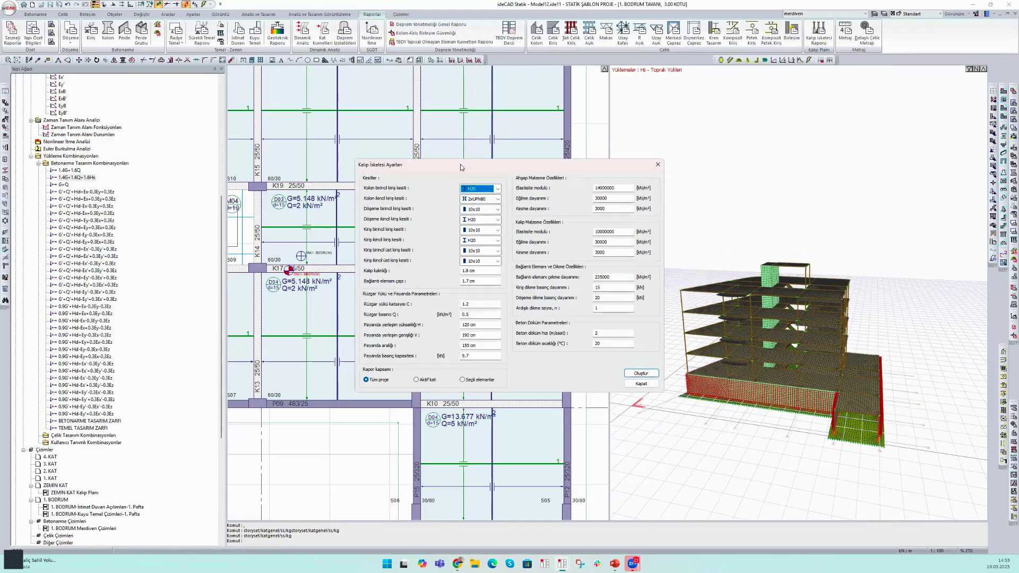
pyautogui.moveTo(459, 168); pyautogui.dragTo(426, 170)
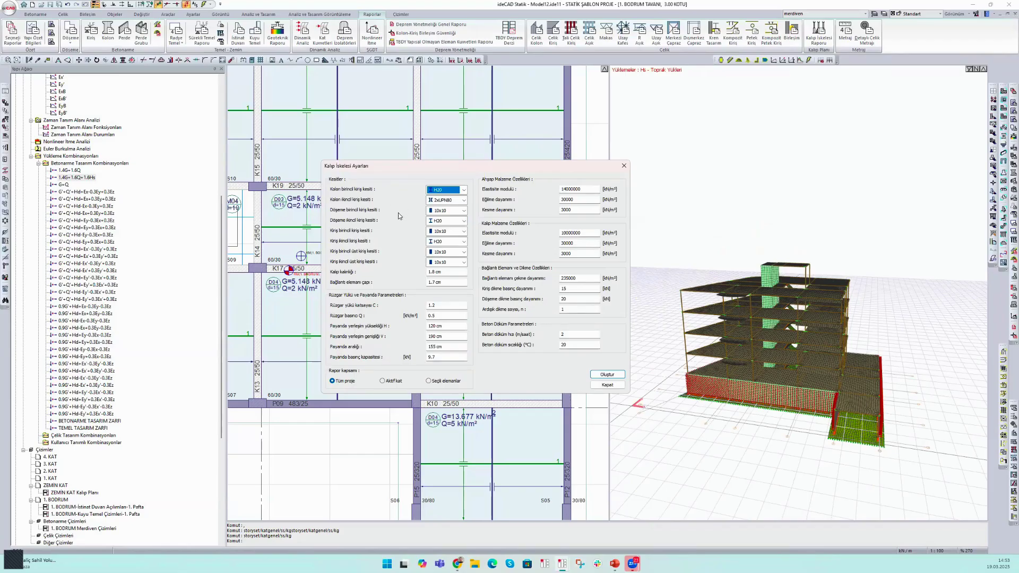
pyautogui.click(441, 211)
pyautogui.click(444, 218)
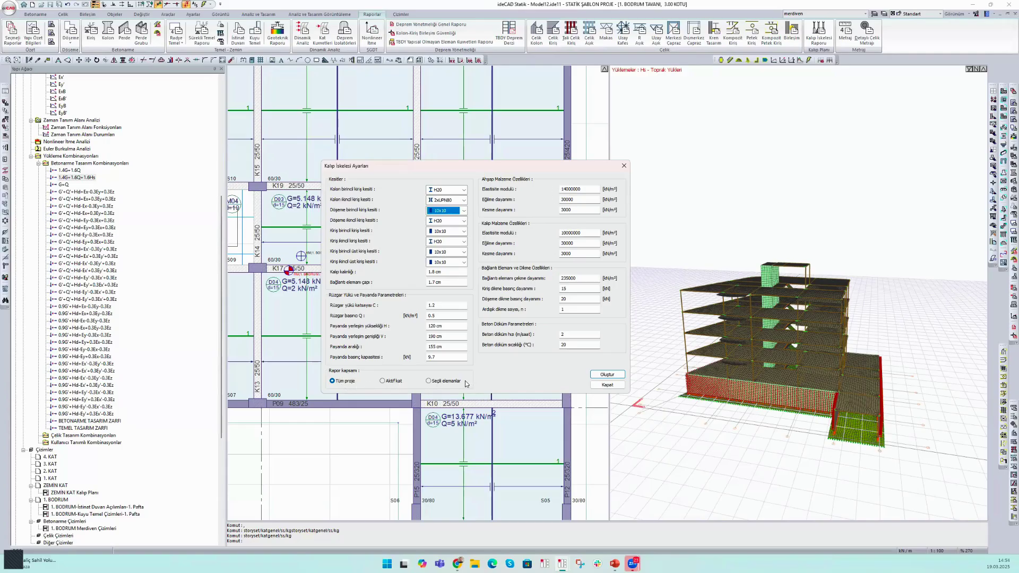
pyautogui.click(608, 374)
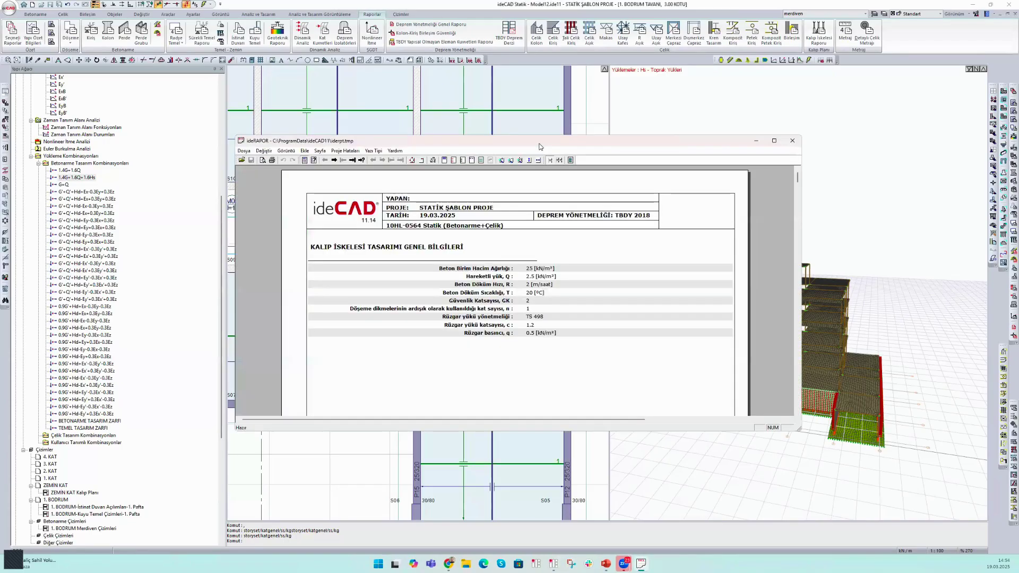
# Examine the column and shear wall formwork scaffolding design tables in the report, and minimize the report window.
pyautogui.scroll(-3, 404, 160)
pyautogui.scroll(-20, 404, 179)
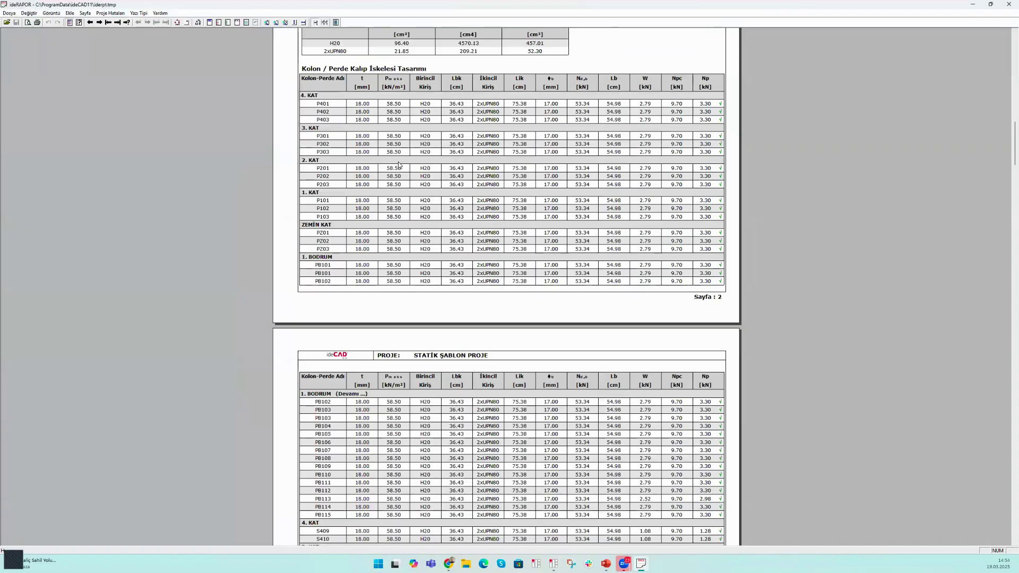
pyautogui.scroll(2, 399, 165)
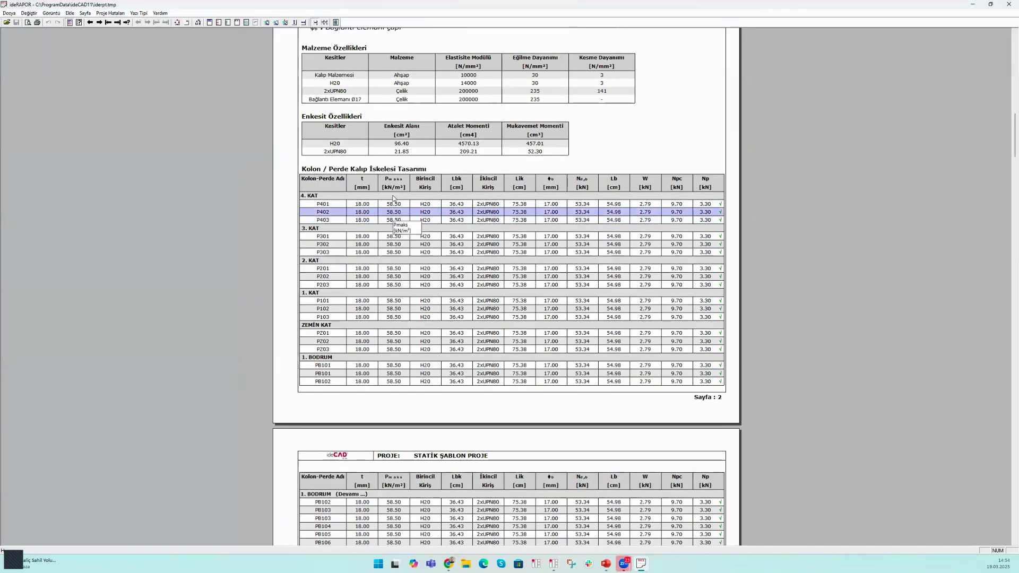
pyautogui.scroll(-2, 379, 209)
pyautogui.scroll(-20, 379, 208)
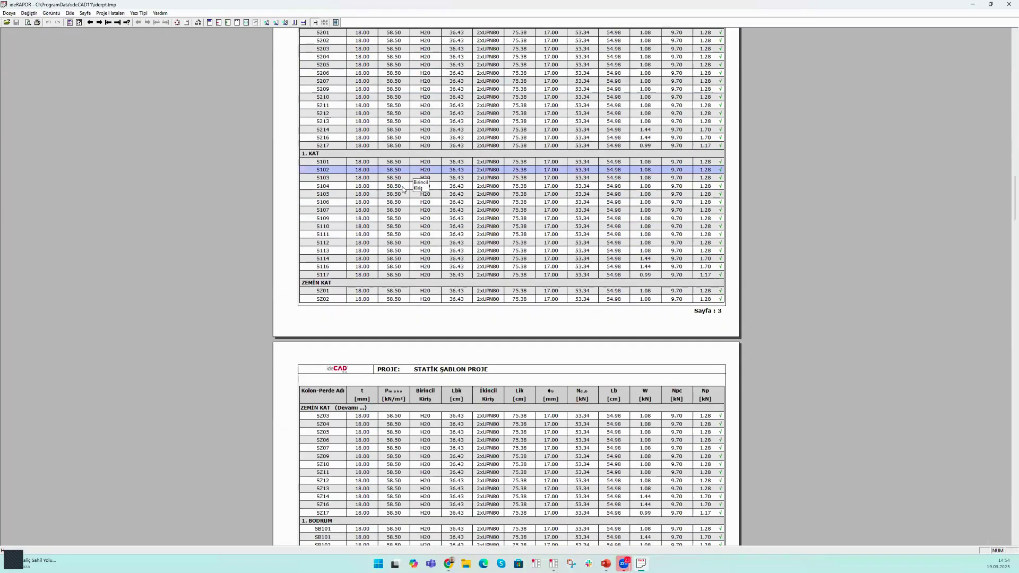
pyautogui.click(973, 4)
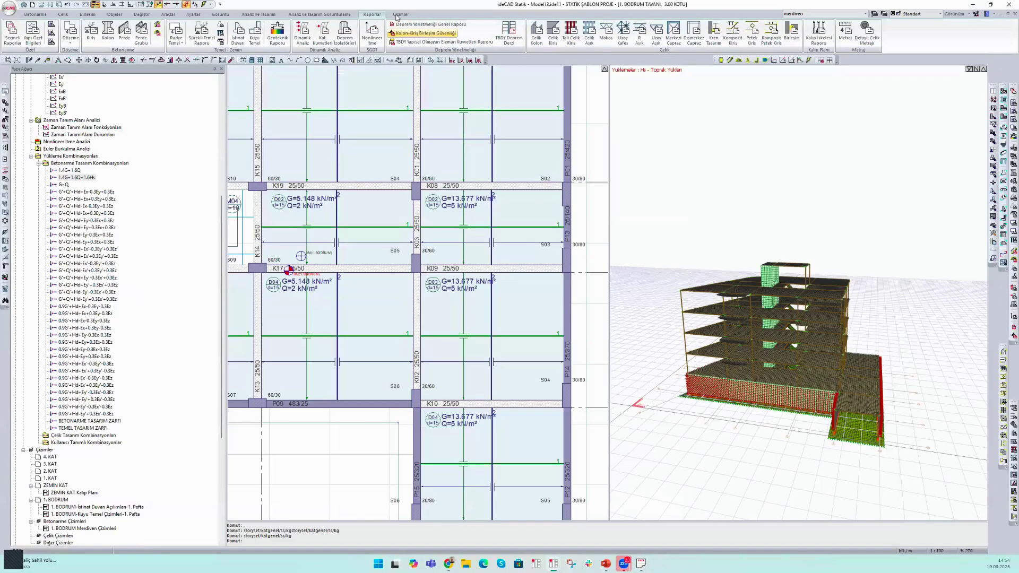
# Create the formwork scaffolding plan drawings for the 1. BODRUM storey.
pyautogui.click(399, 15)
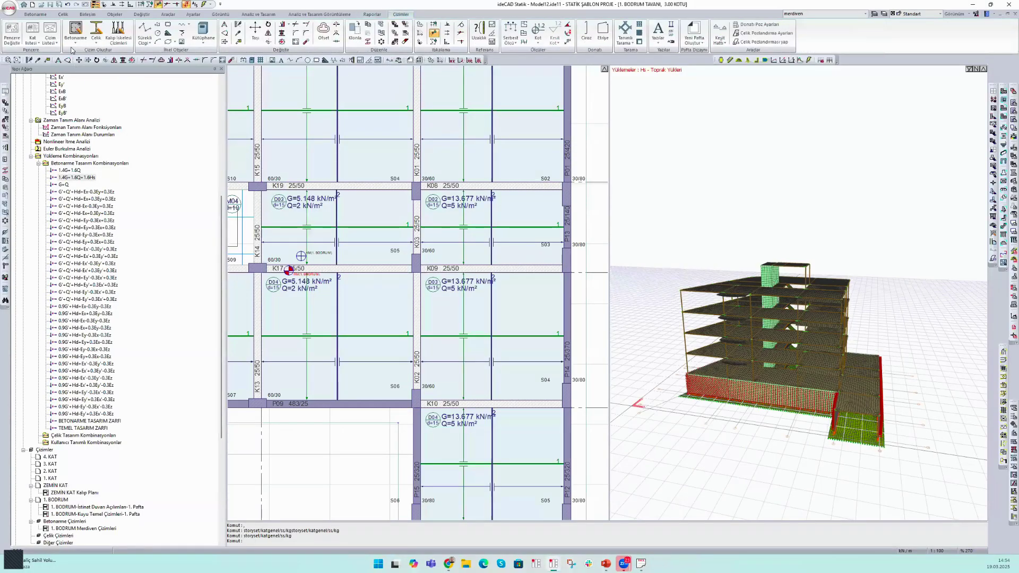
pyautogui.click(119, 38)
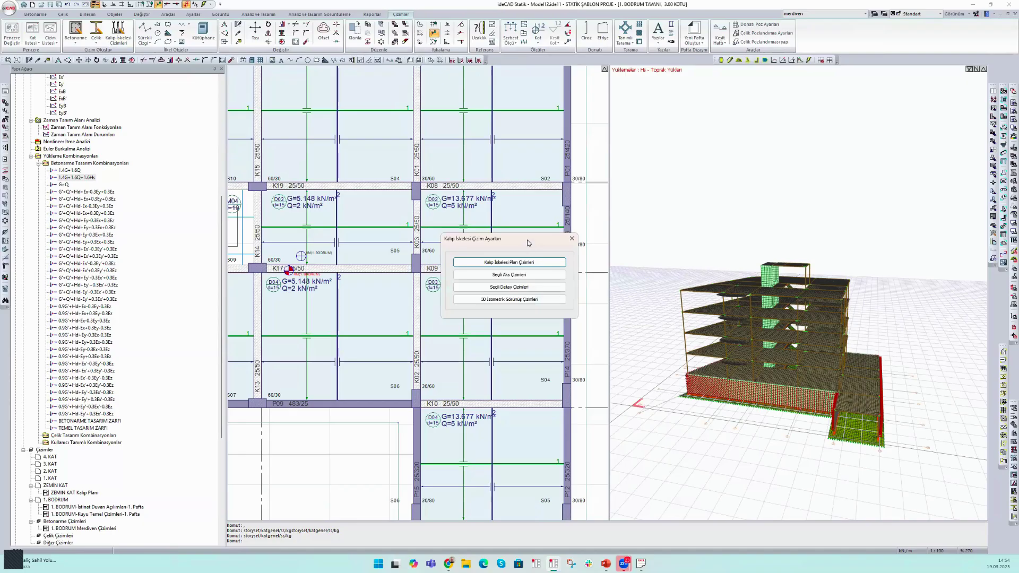
pyautogui.moveTo(526, 240); pyautogui.dragTo(431, 188)
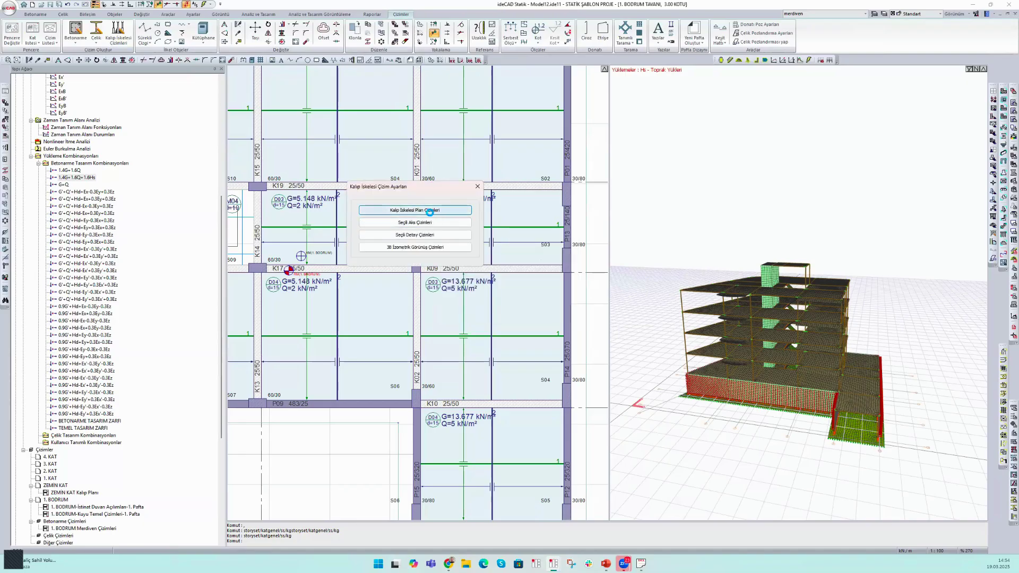
pyautogui.click(429, 210)
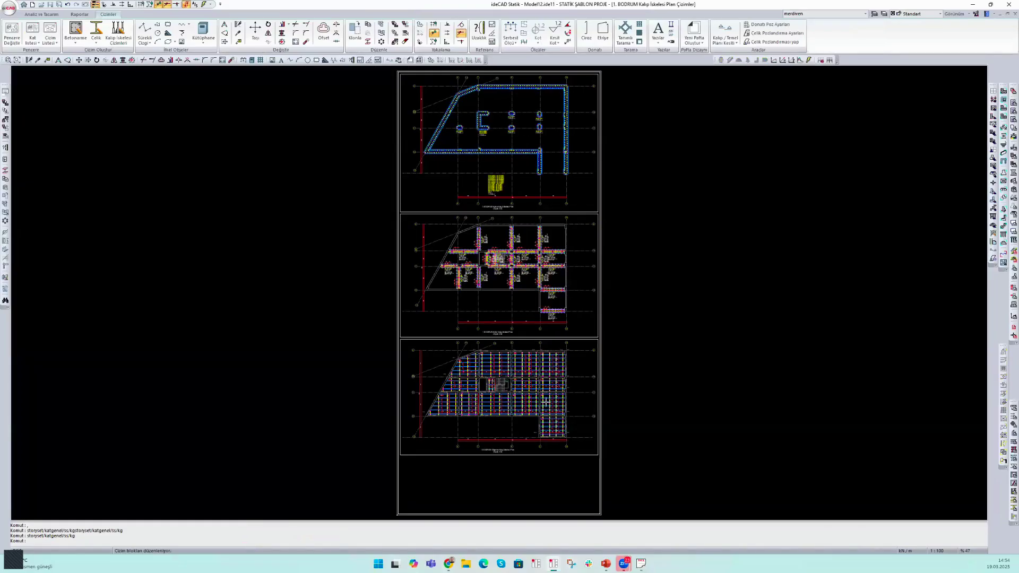
# Examine the column, beam and slab formwork scaffolding plan drawings of the 1. BODRUM storey.
pyautogui.scroll(-3, 552, 409)
pyautogui.scroll(3, 543, 354)
pyautogui.scroll(2, 503, 257)
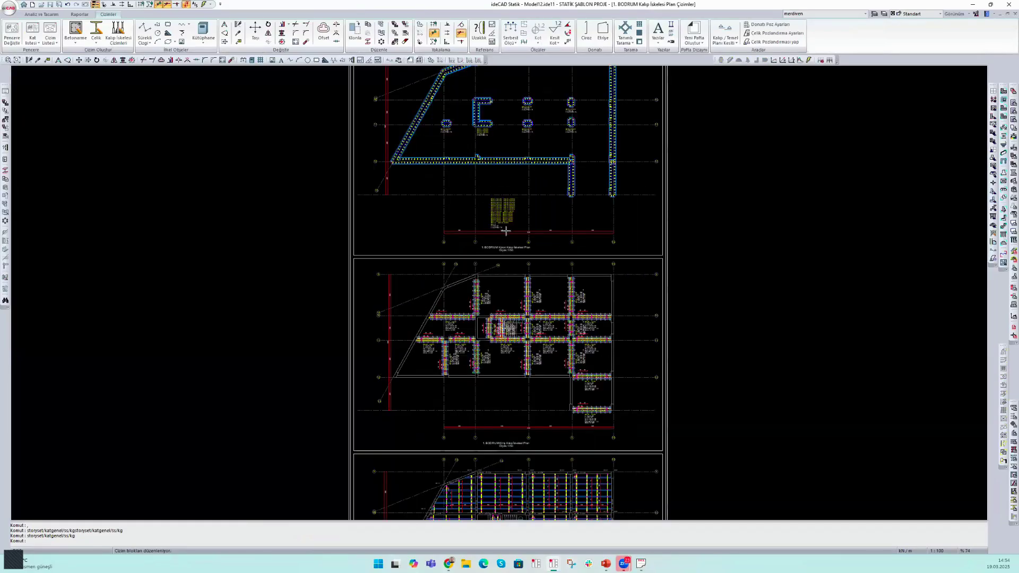
pyautogui.scroll(3, 511, 251)
pyautogui.scroll(-2, 510, 263)
pyautogui.scroll(-2, 546, 421)
pyautogui.moveTo(536, 318); pyautogui.dragTo(529, 205, button='middle')
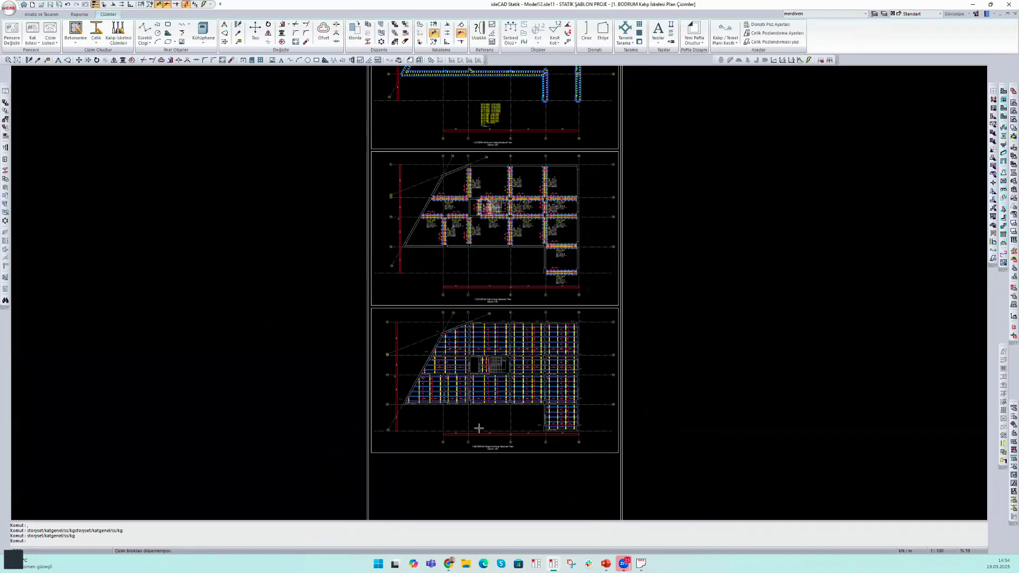
pyautogui.scroll(4, 485, 415)
pyautogui.scroll(-2, 448, 395)
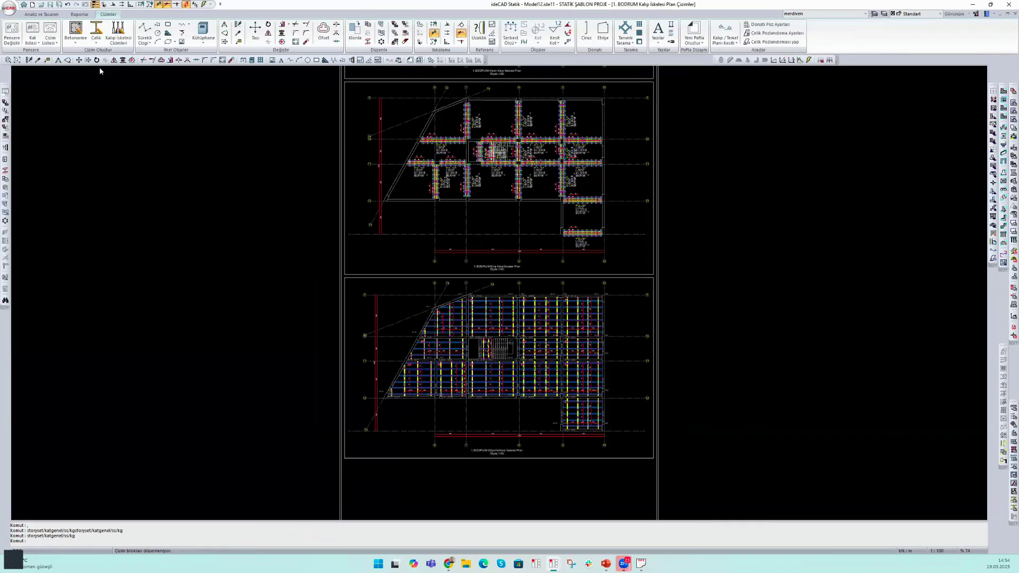
# Create the 3D isometric formwork scaffolding view drawings for the ZEMİN KAT storey.
pyautogui.click(118, 32)
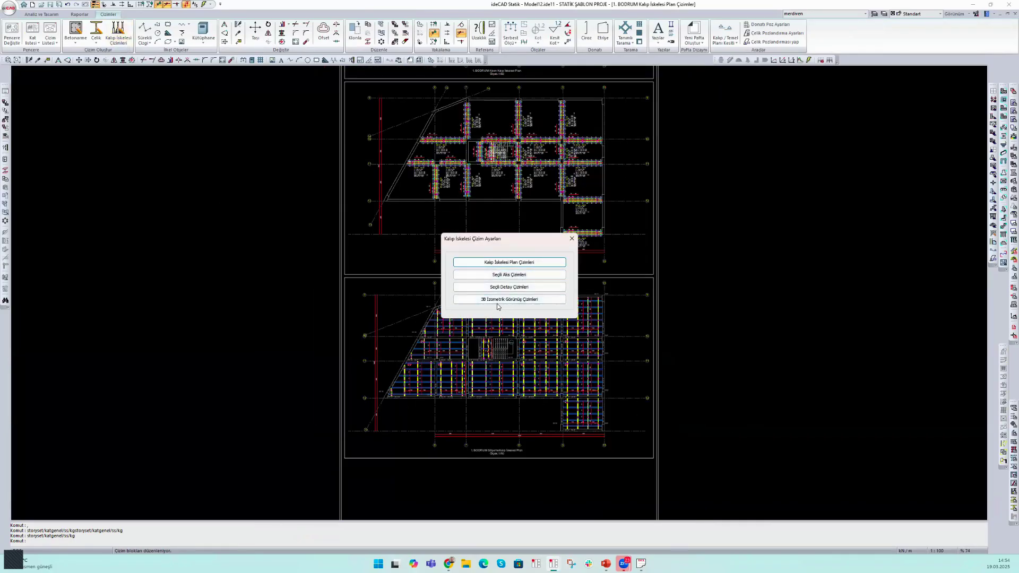
pyautogui.click(523, 300)
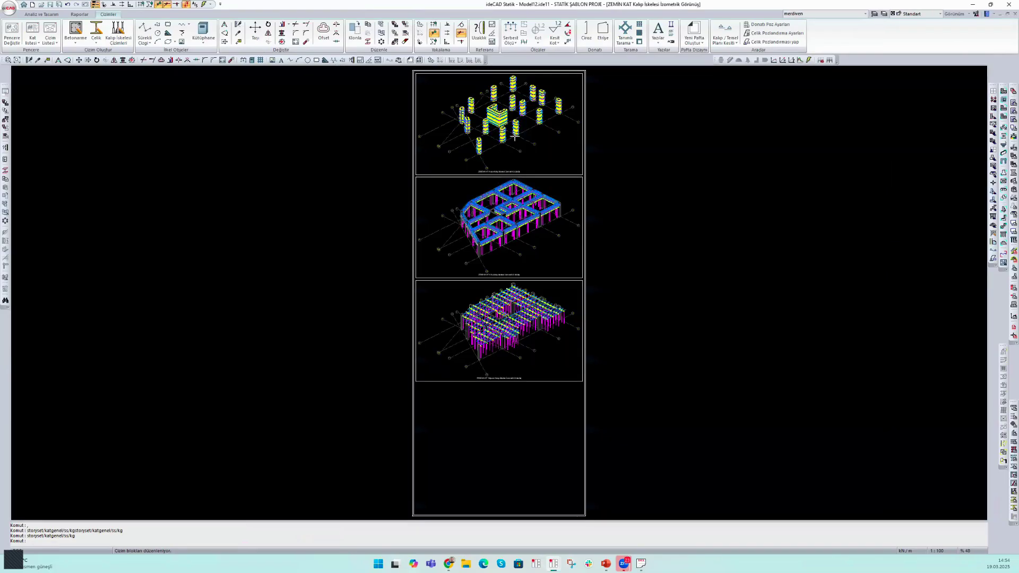
# Return to the 1. BODRUM floor plan and create the formwork scaffolding drawings for the selected axis 11.
pyautogui.click(118, 32)
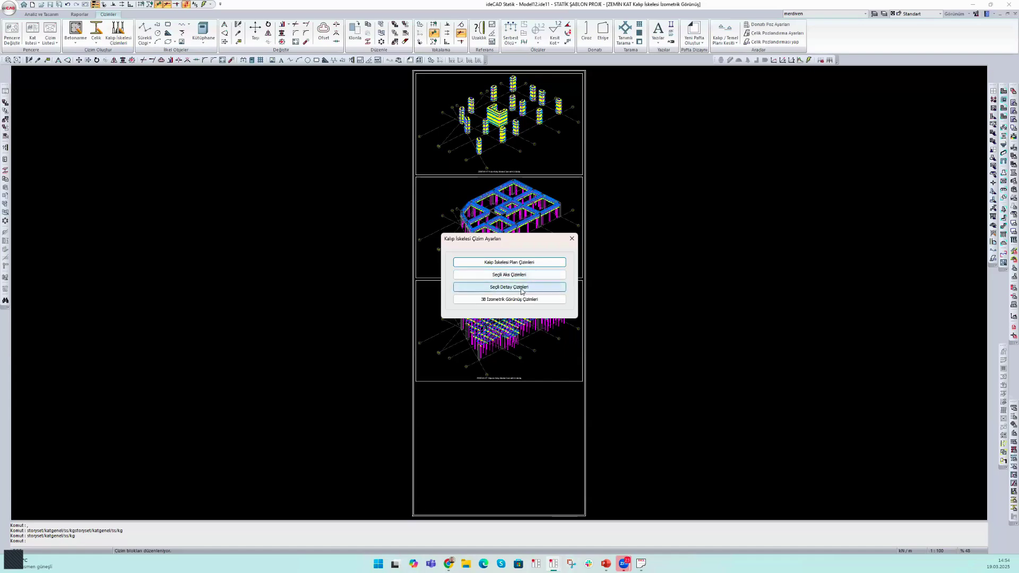
pyautogui.press('Escape')
pyautogui.click(12, 39)
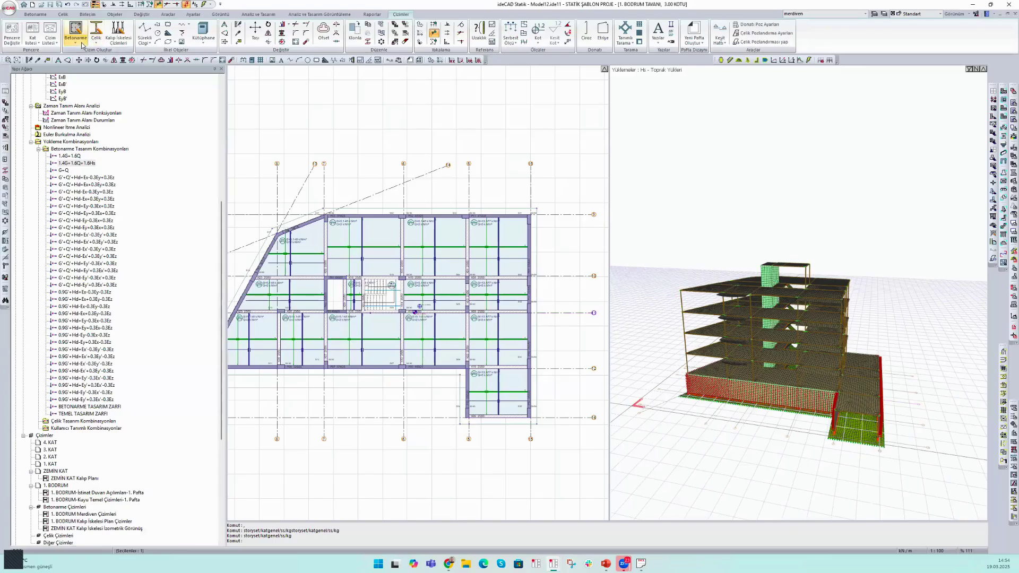
pyautogui.click(93, 39)
pyautogui.click(124, 41)
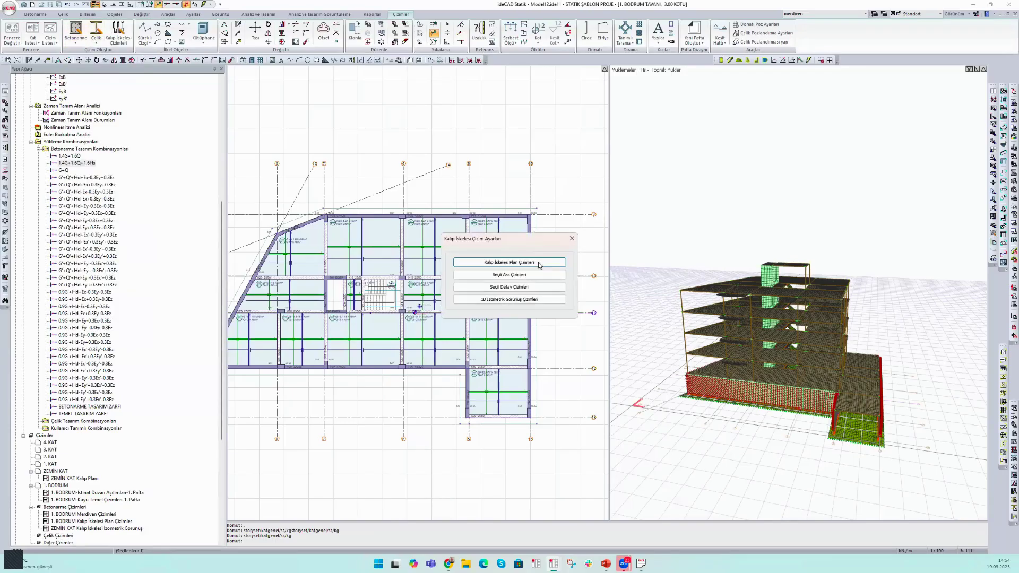
pyautogui.click(504, 281)
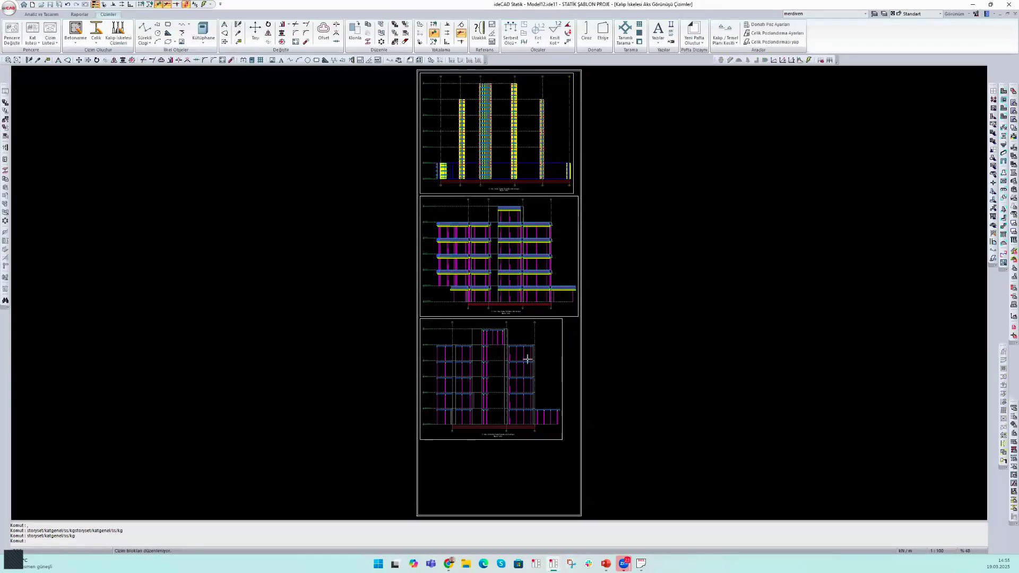
# Examine the column, beam and slab scaffolding elevations of axis 11, and switch to the ZEMİN KAT TAVANI floor plan.
pyautogui.scroll(-4, 527, 359)
pyautogui.scroll(6, 585, 302)
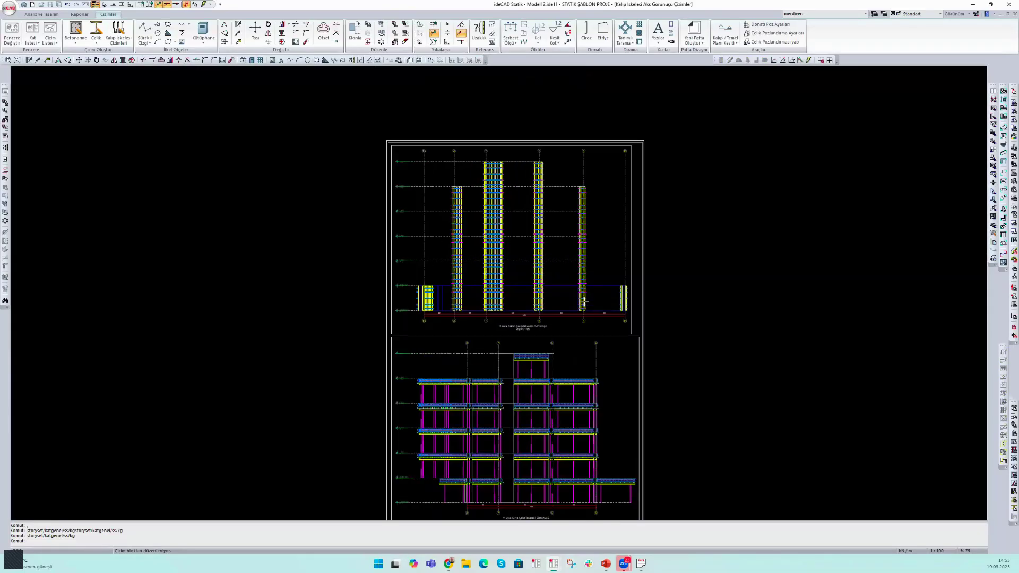
pyautogui.scroll(3, 585, 302)
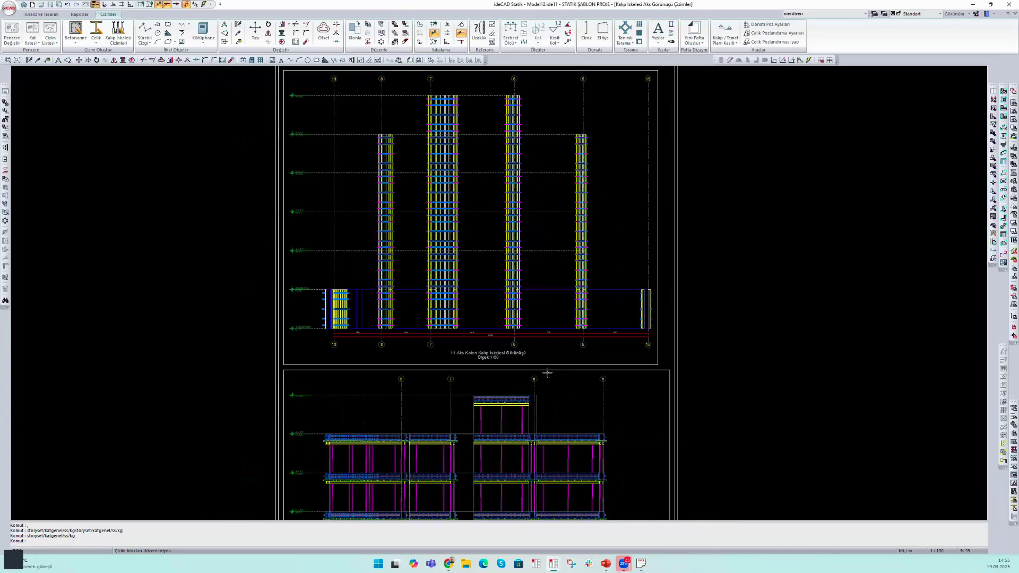
pyautogui.scroll(-3, 548, 374)
pyautogui.scroll(5, 526, 381)
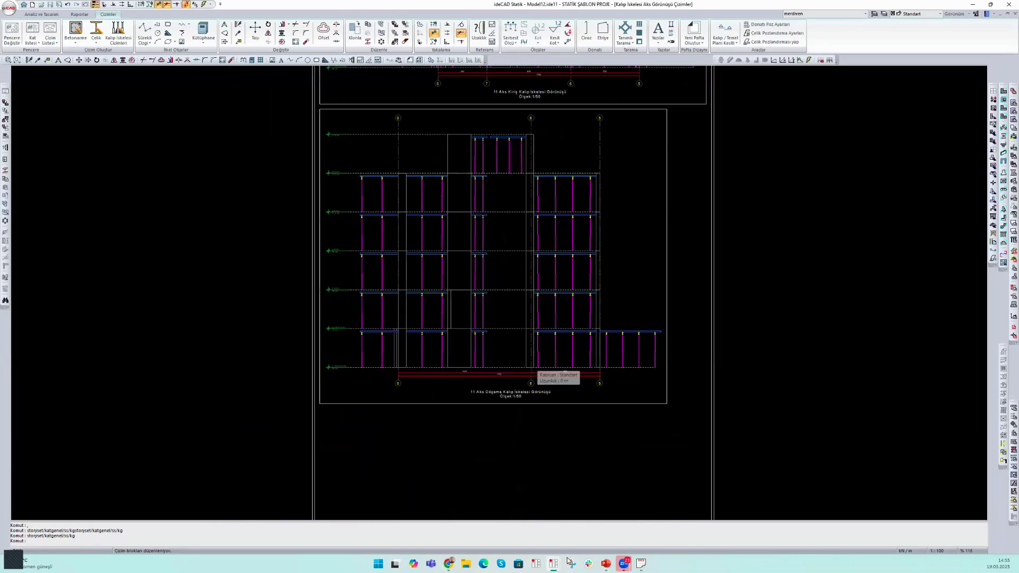
pyautogui.rightClick(578, 535)
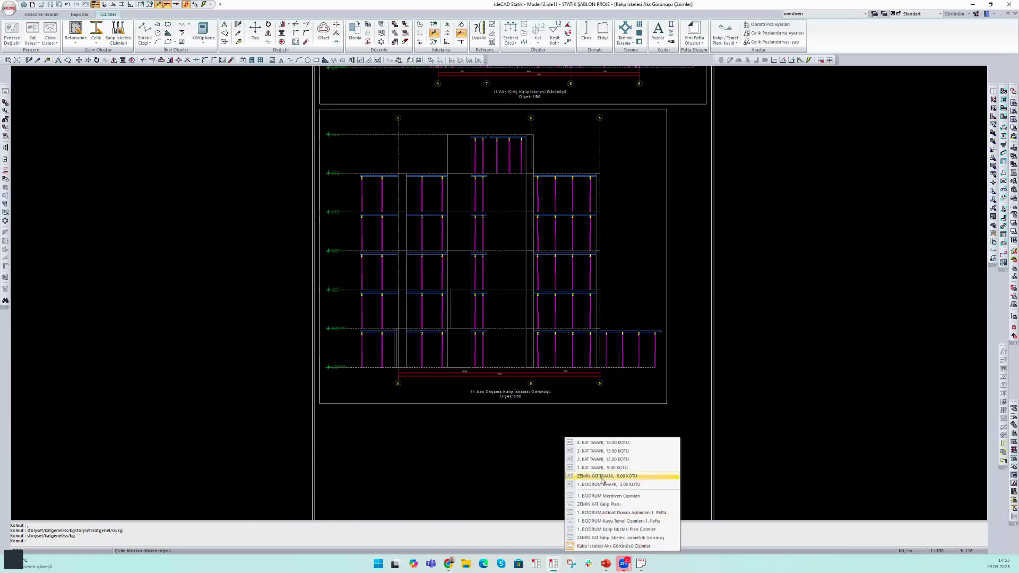
pyautogui.click(603, 488)
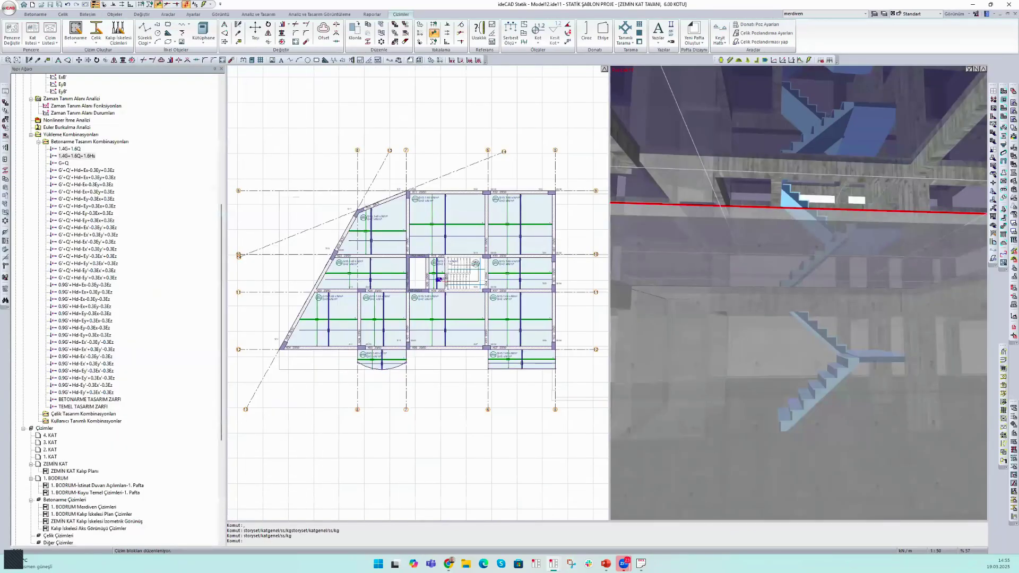